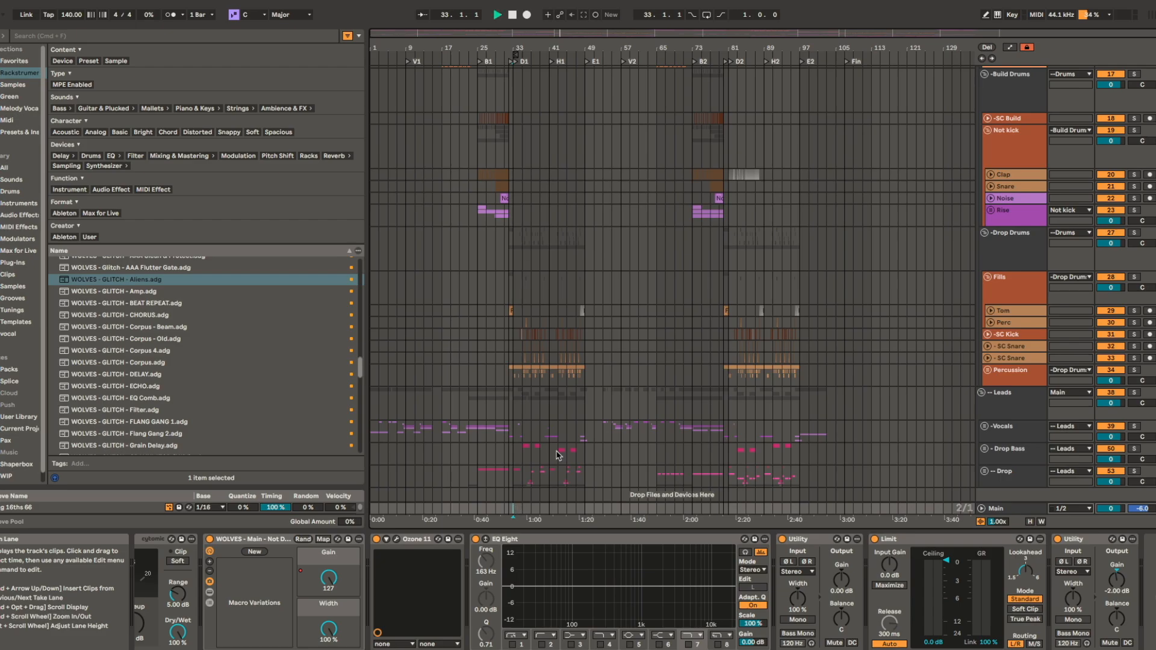
- Play back a passage of the second drop (D2) around bar 84 and stop
key("space")
key("space")
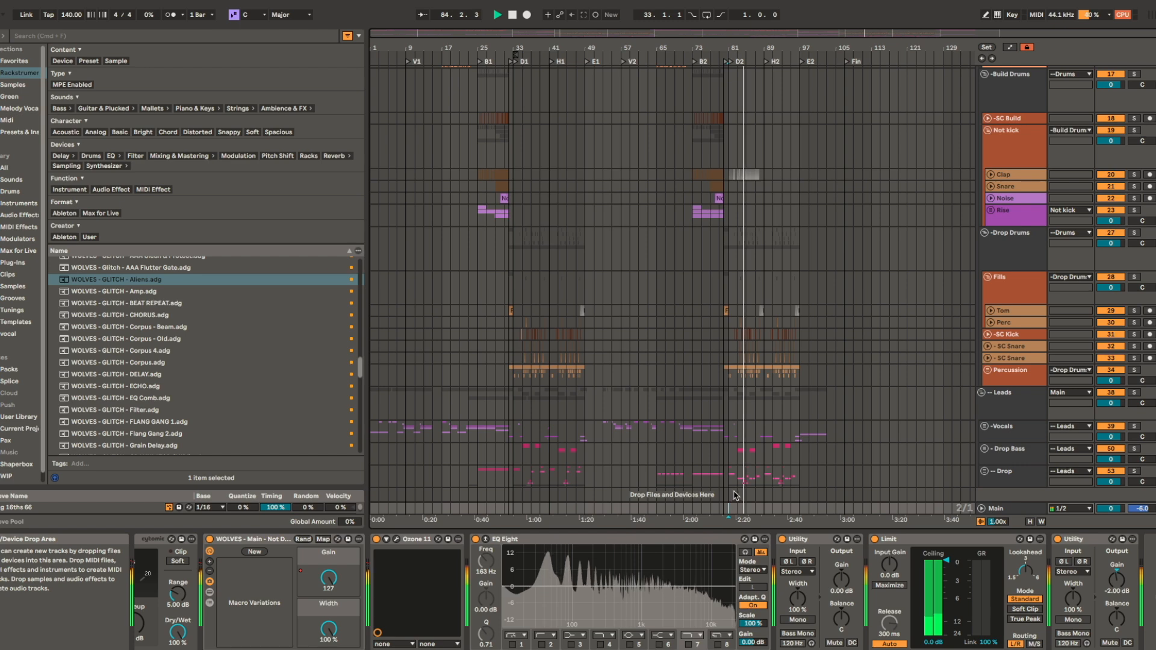
key("space")
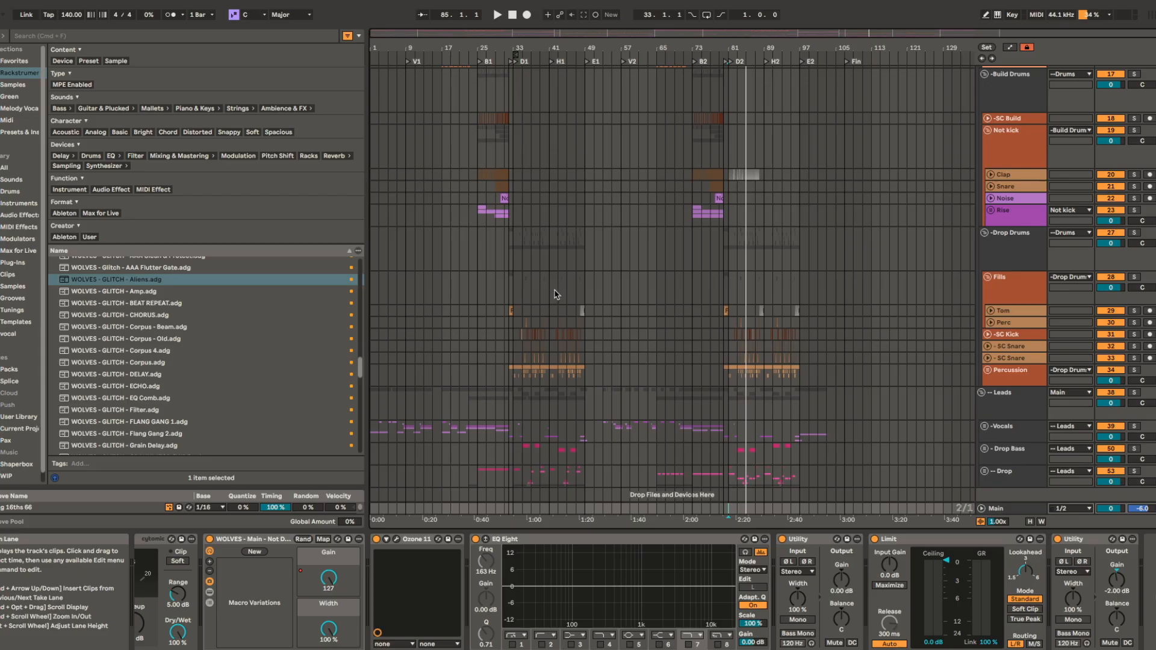
- Play the song from bar 1 with the intro and first verse filling the arrangement
scroll(554, 294, "up", 10)
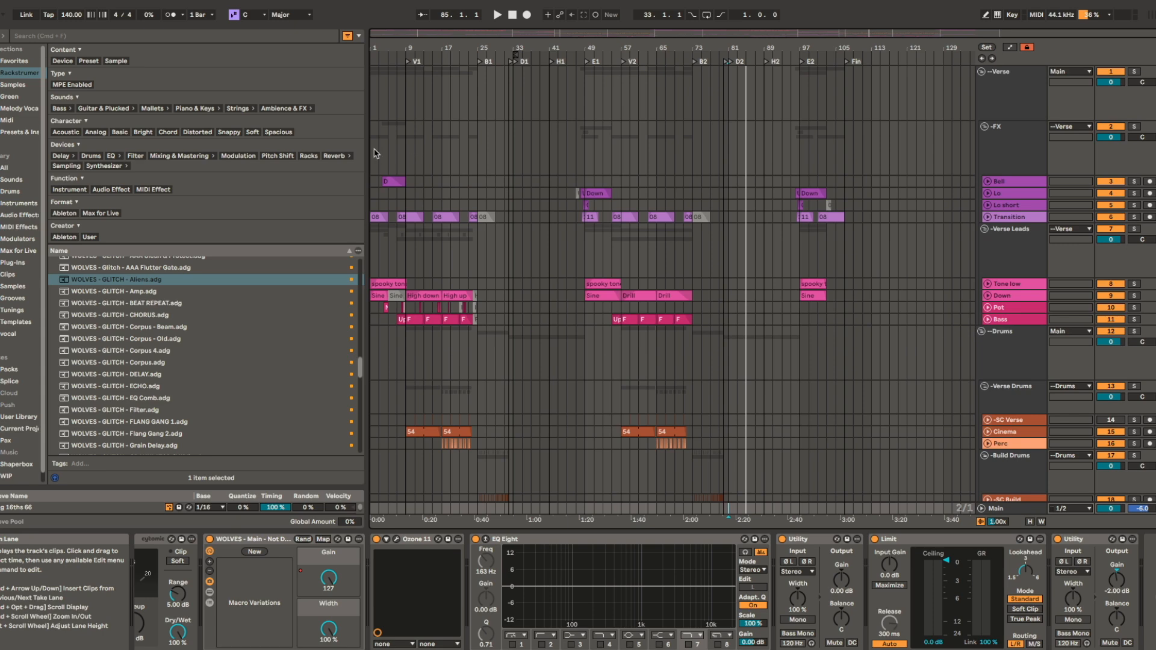
left_click(374, 149)
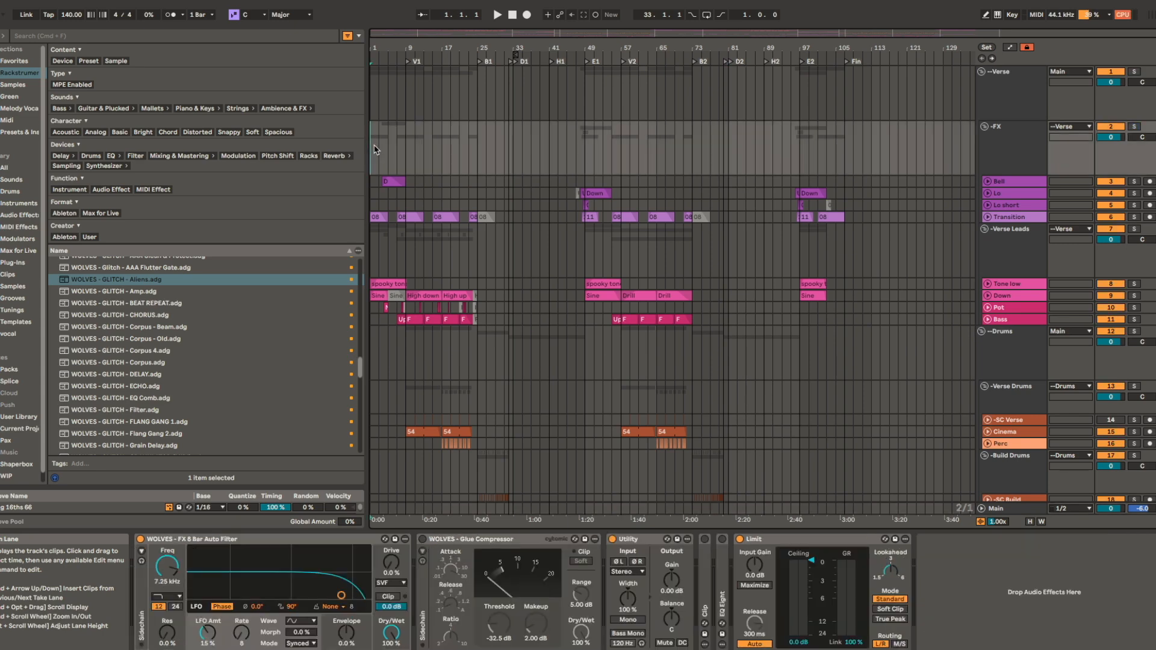
scroll(374, 149, "up", 10)
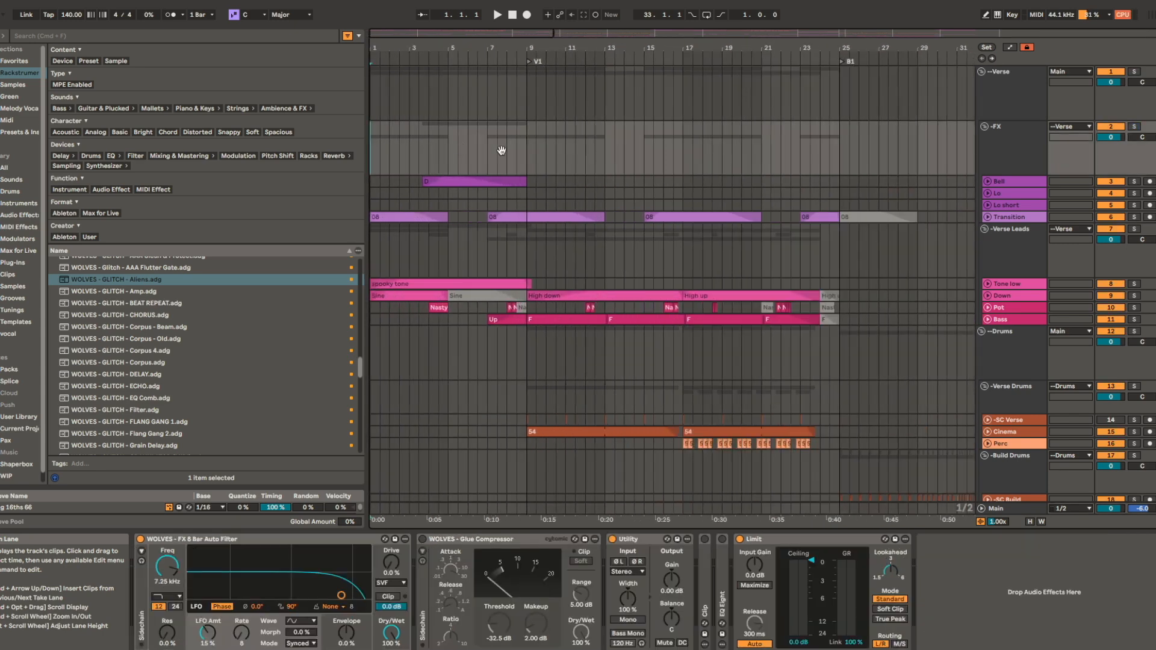
key("space")
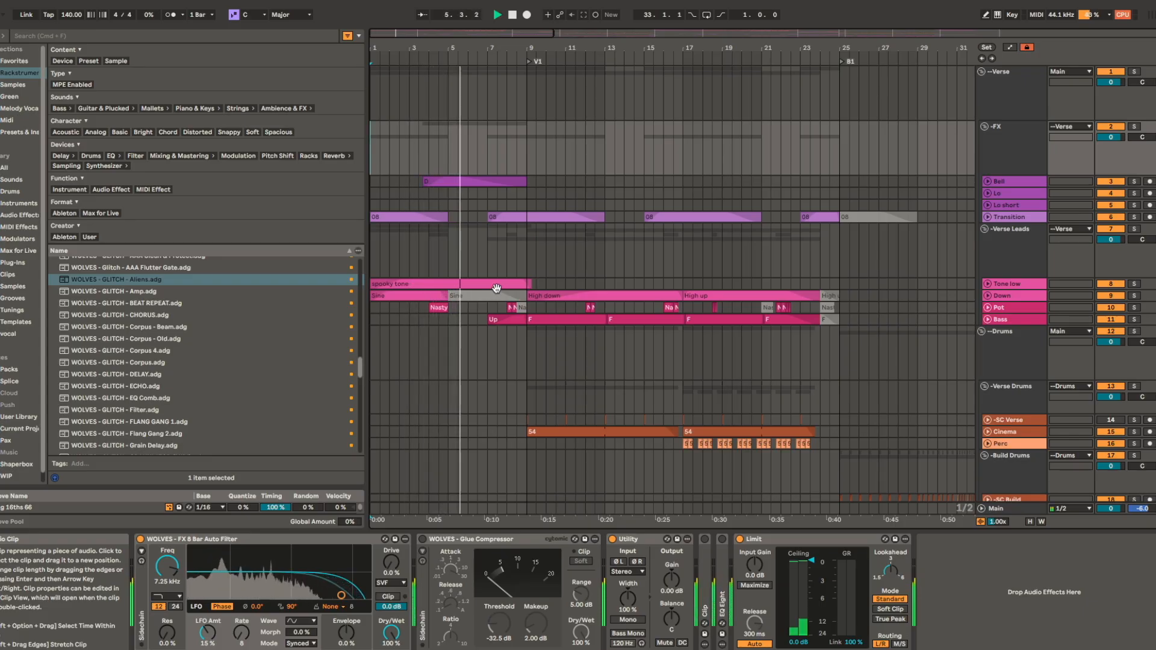
- Unfold the Vocals group to show its individual vocal tracks and their intro clips
scroll(491, 295, "down", 10)
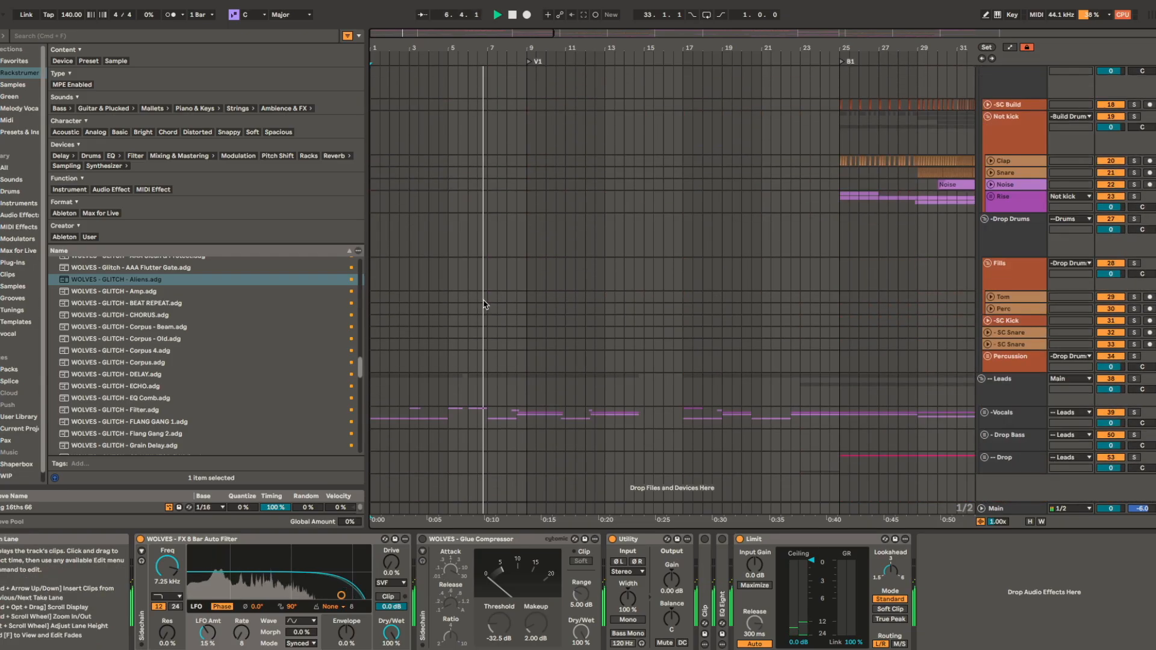
left_click(984, 413)
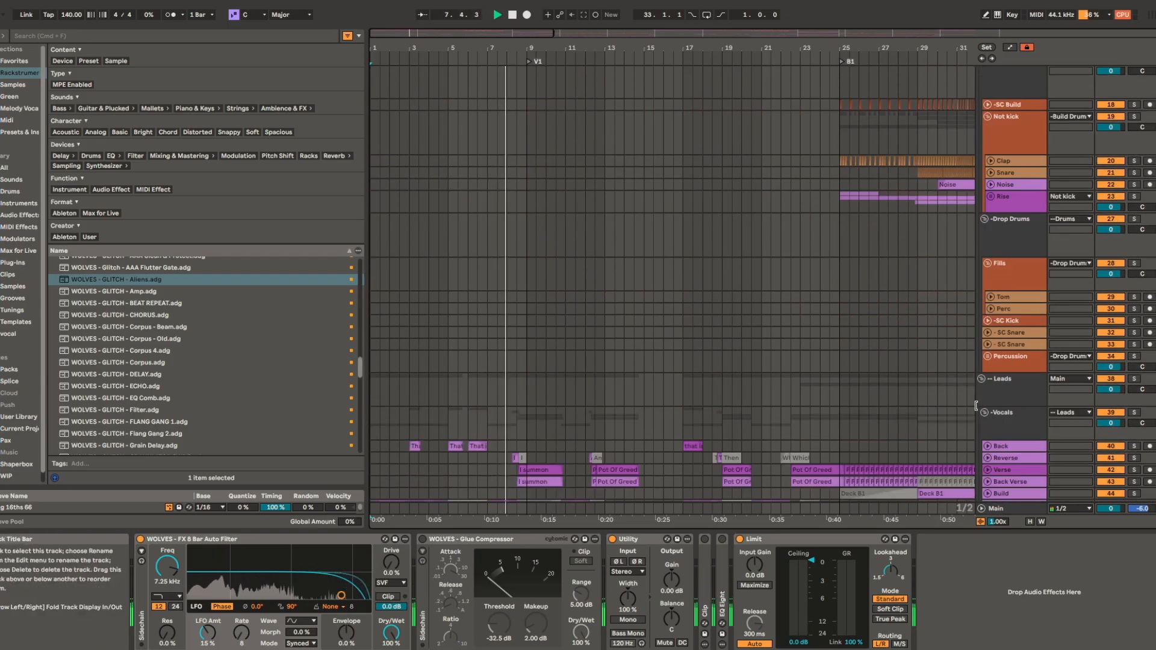
scroll(1040, 418, "down", 5)
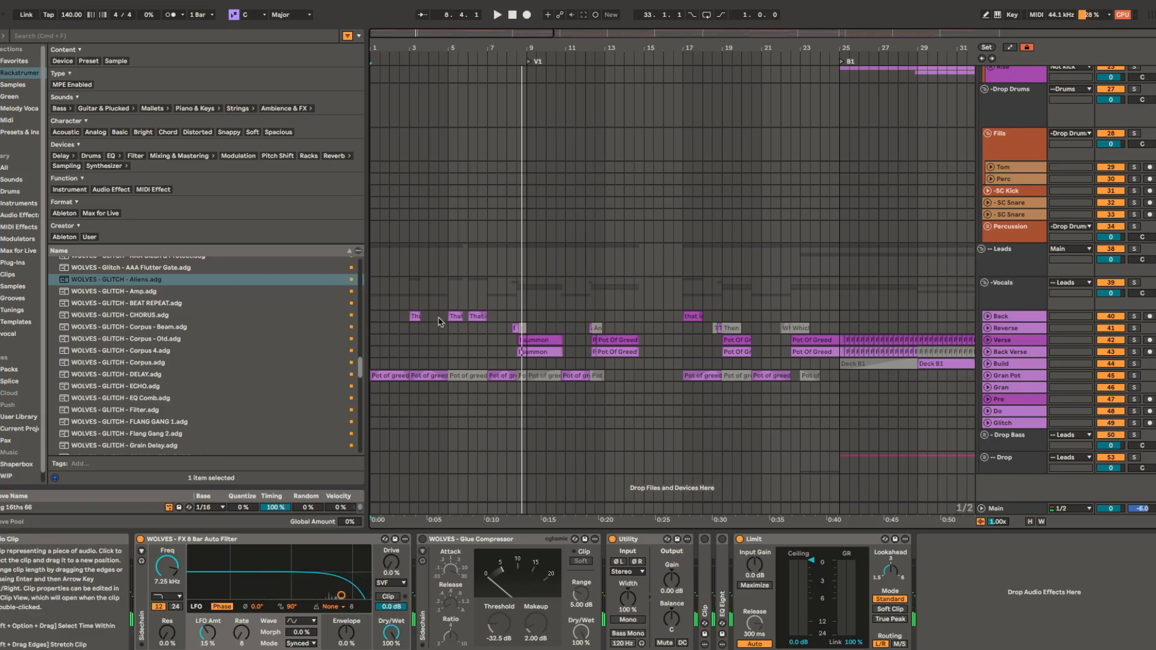
- Solo the Gran Pot track, play it from the first "Pot of greed" clip and review its device chain through to the Limiter
left_click(380, 283)
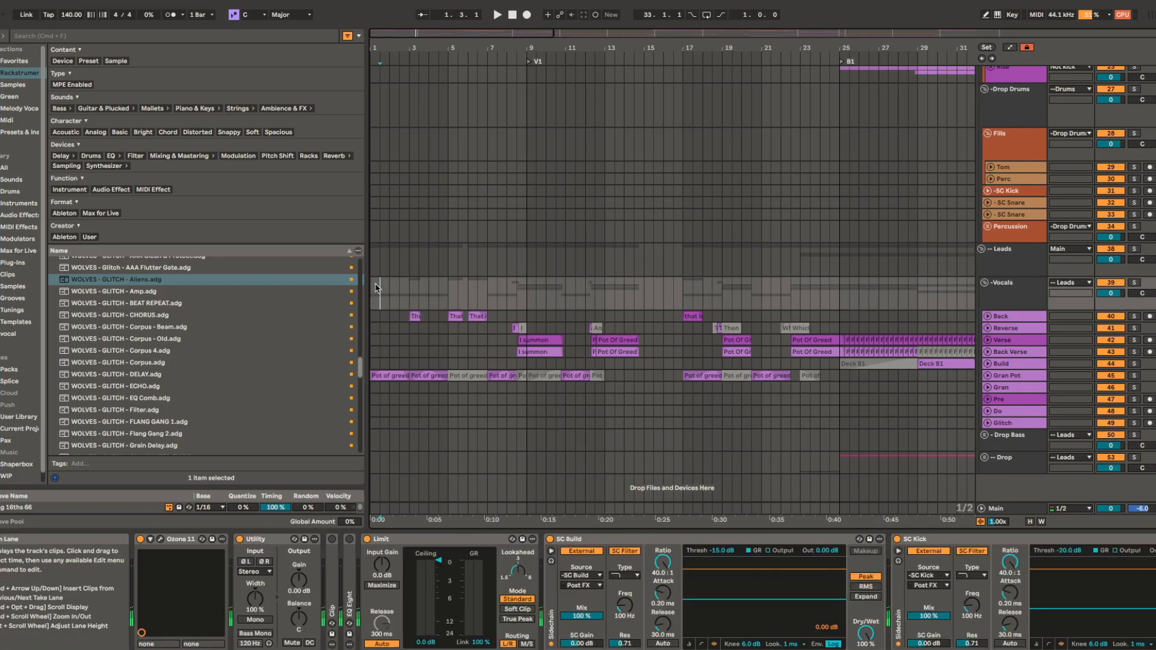
scroll(416, 375, "up", 2)
left_click(399, 380)
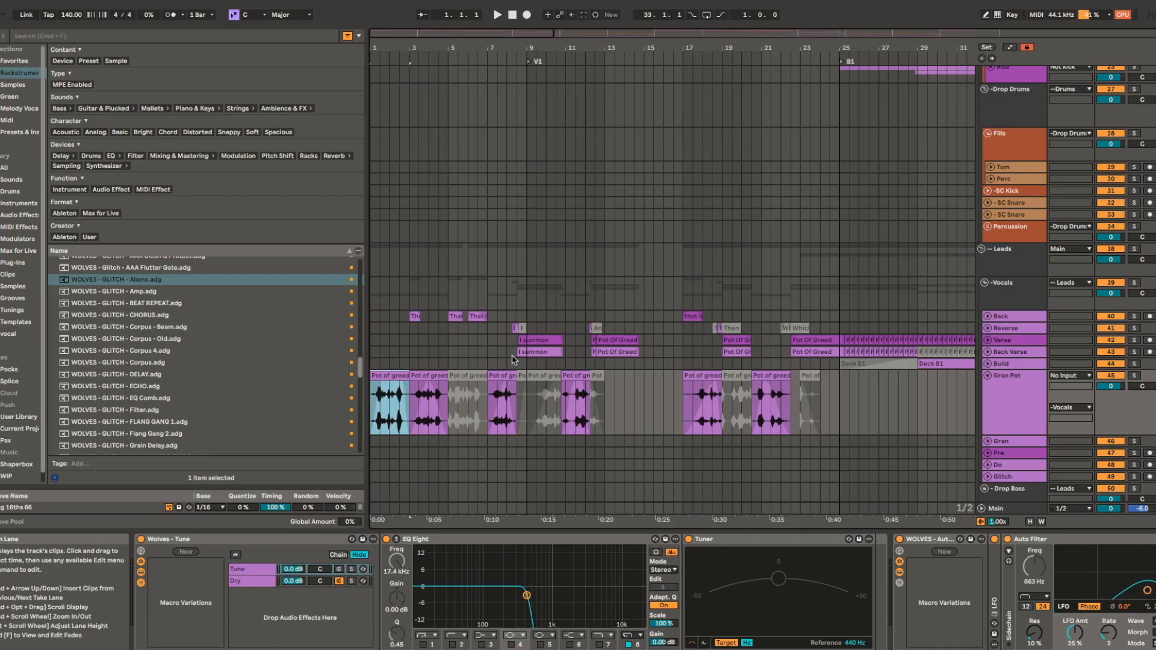
scroll(416, 398, "up", 5)
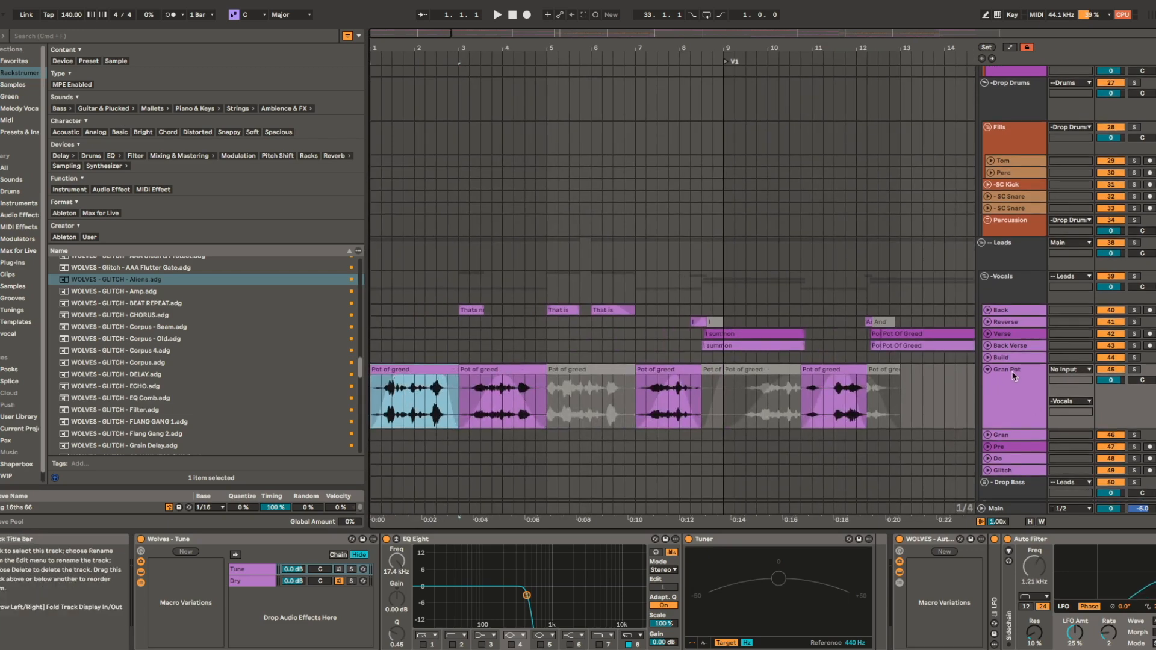
key("space")
key("s")
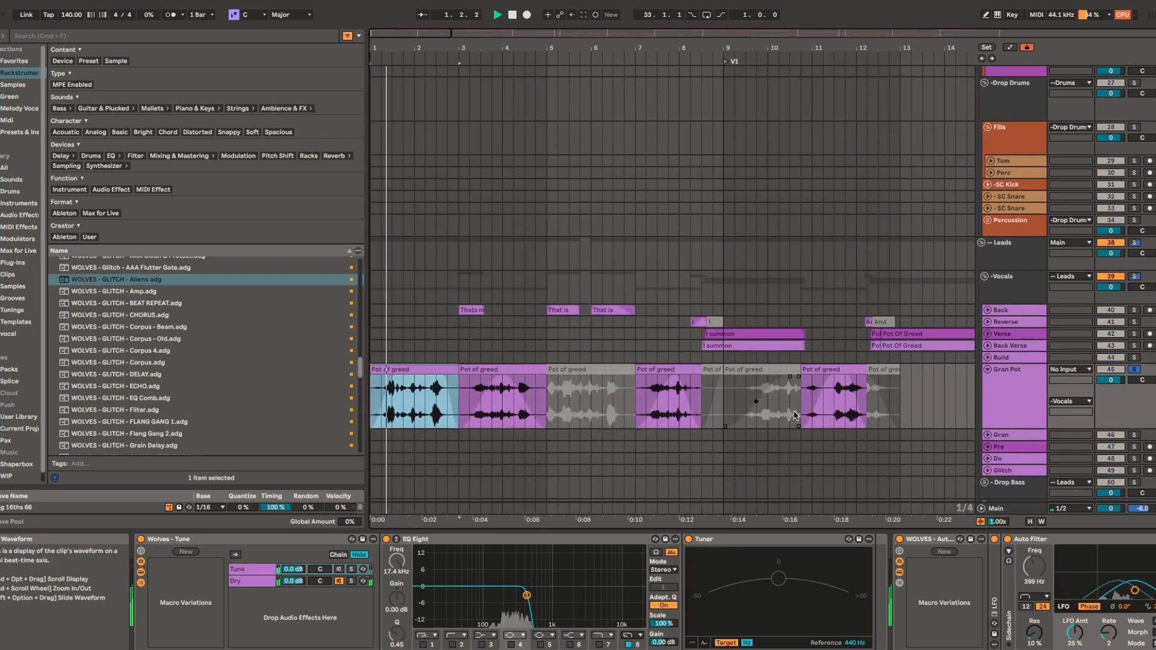
left_click_drag(975, 602, 510, 649)
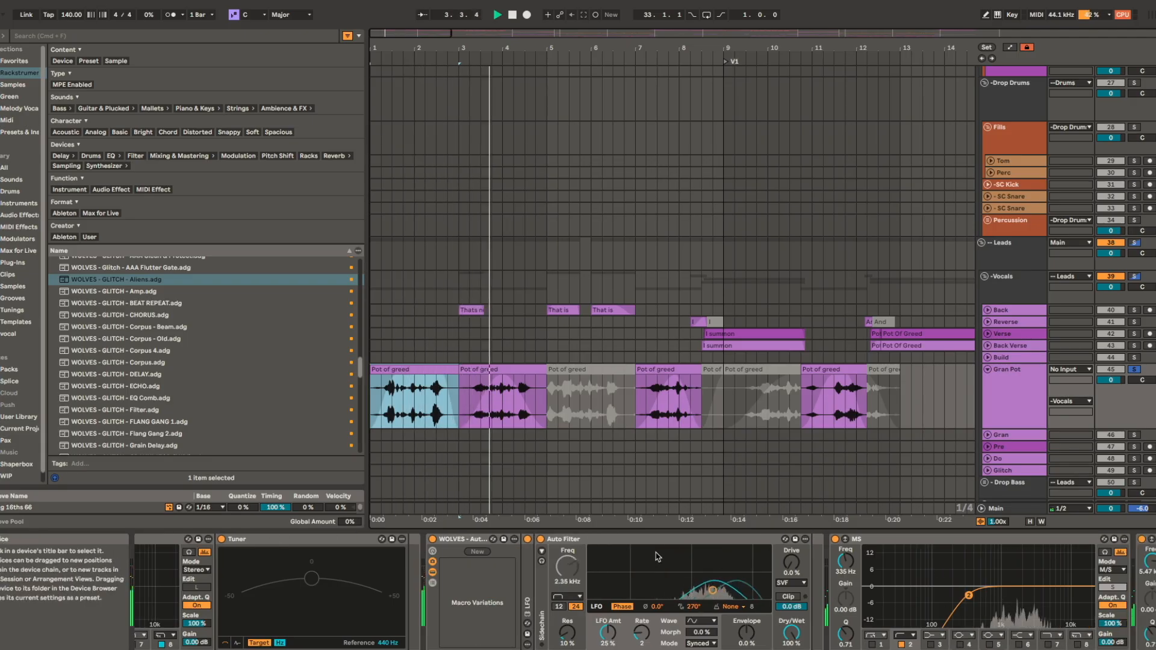
scroll(670, 542, "right", 1)
scroll(670, 543, "right", 10)
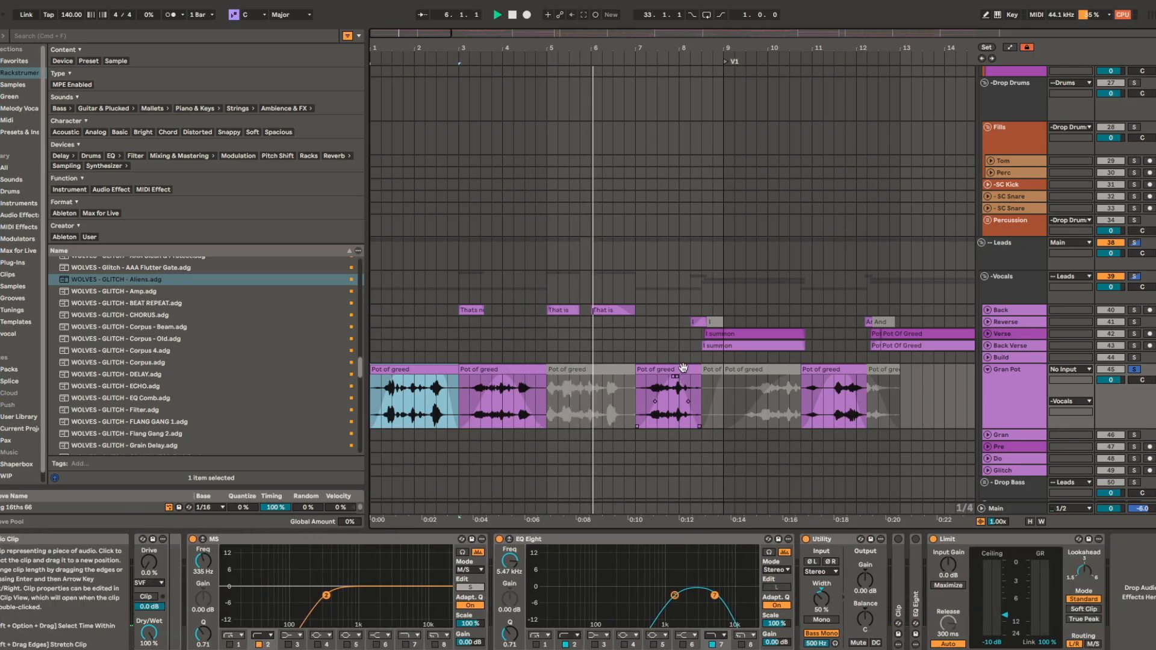
- Play the "Thats not" clip on the Back vocal track and inspect the delay and reverb devices in its chain
scroll(613, 311, "up", 2)
key("space")
left_click(471, 309)
key("space")
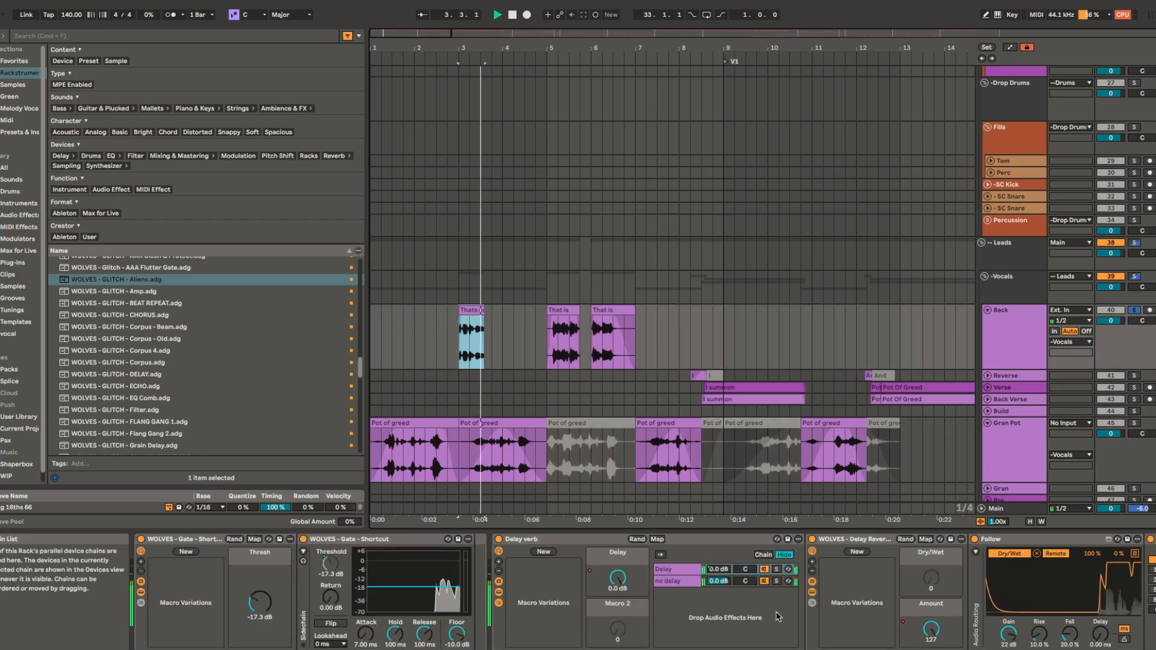
scroll(973, 607, "right", 7)
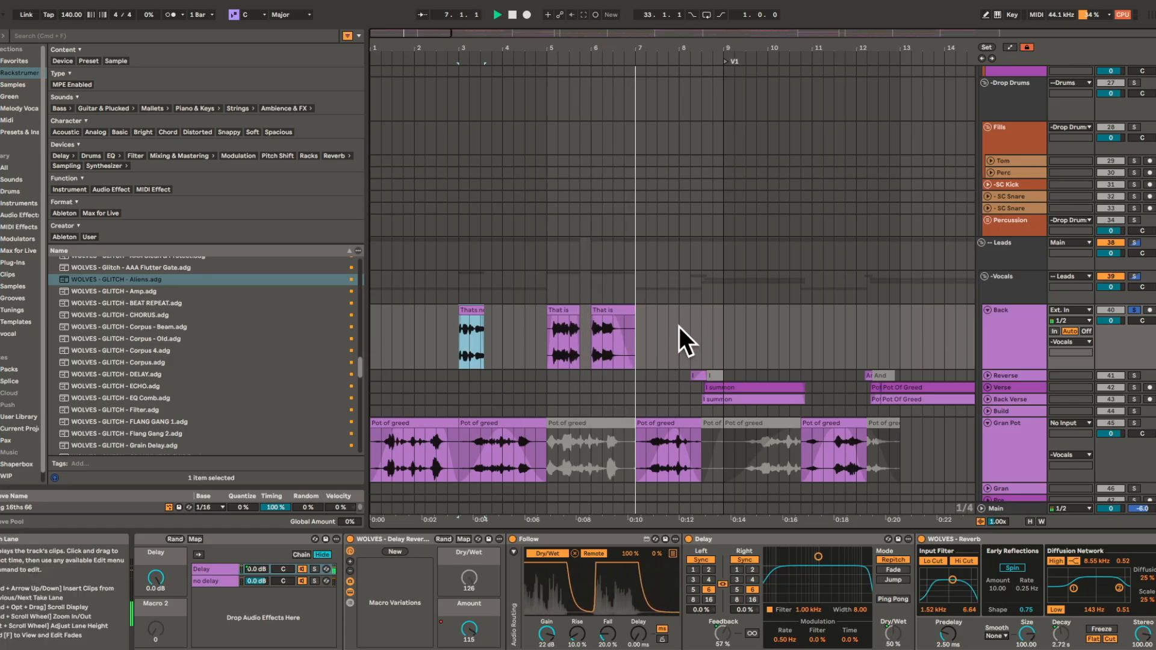
key("space")
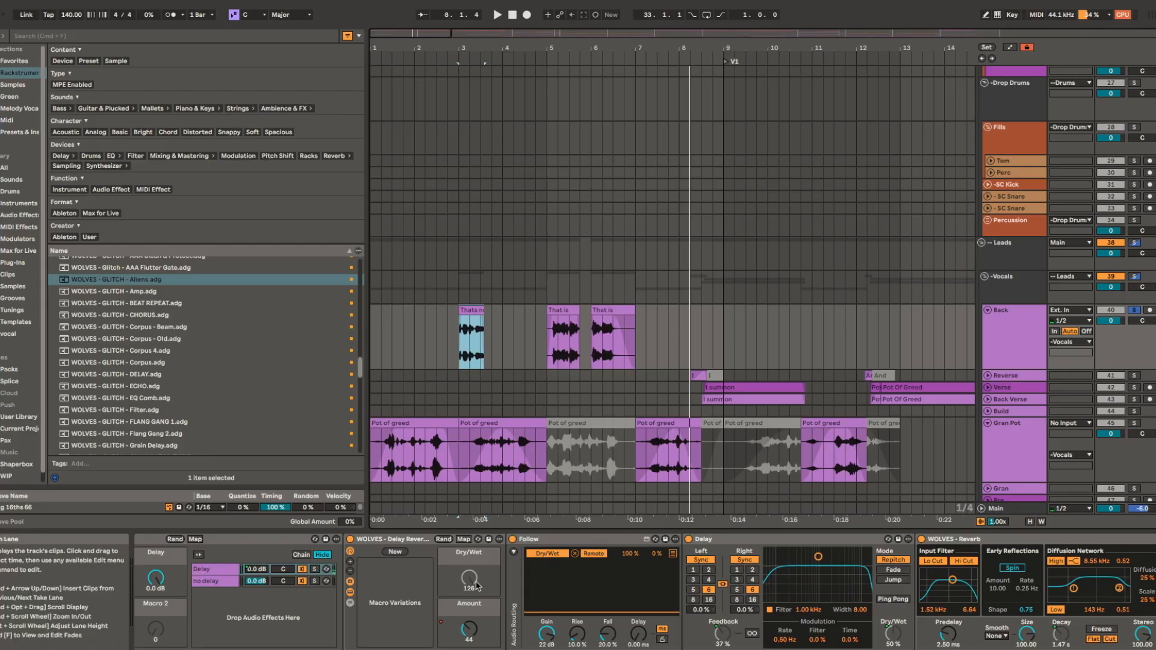
- Replay the "Thats not" clip close up while watching the Follow device drive the delay-reverb rack
left_click(397, 541)
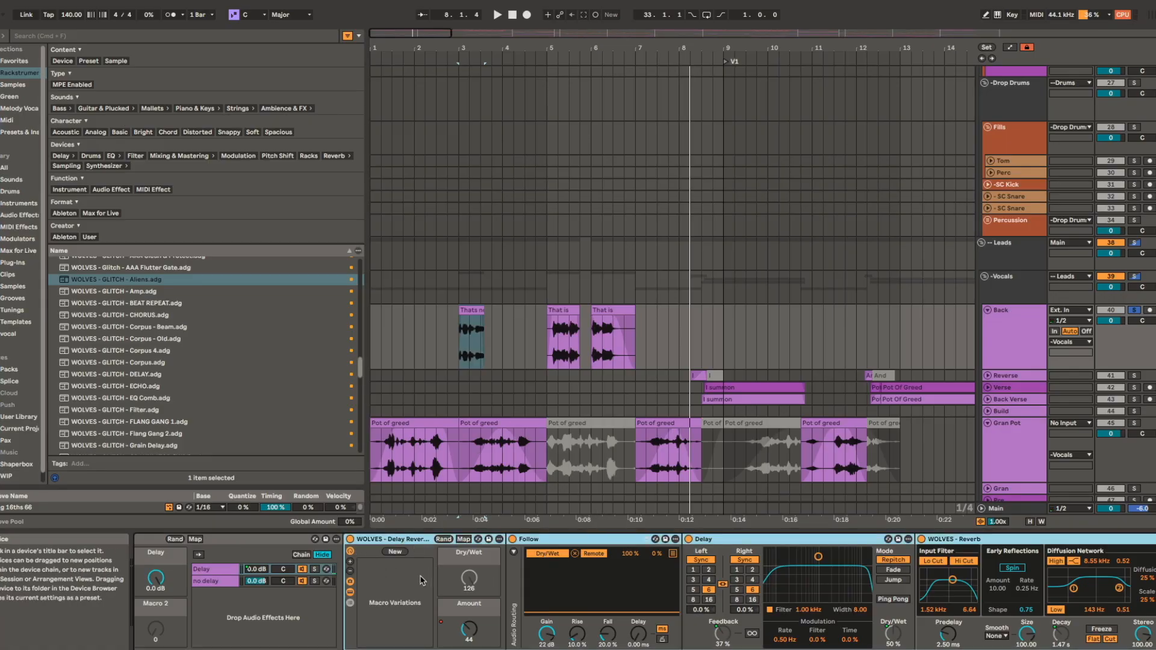
left_click_drag(960, 541, 933, 542)
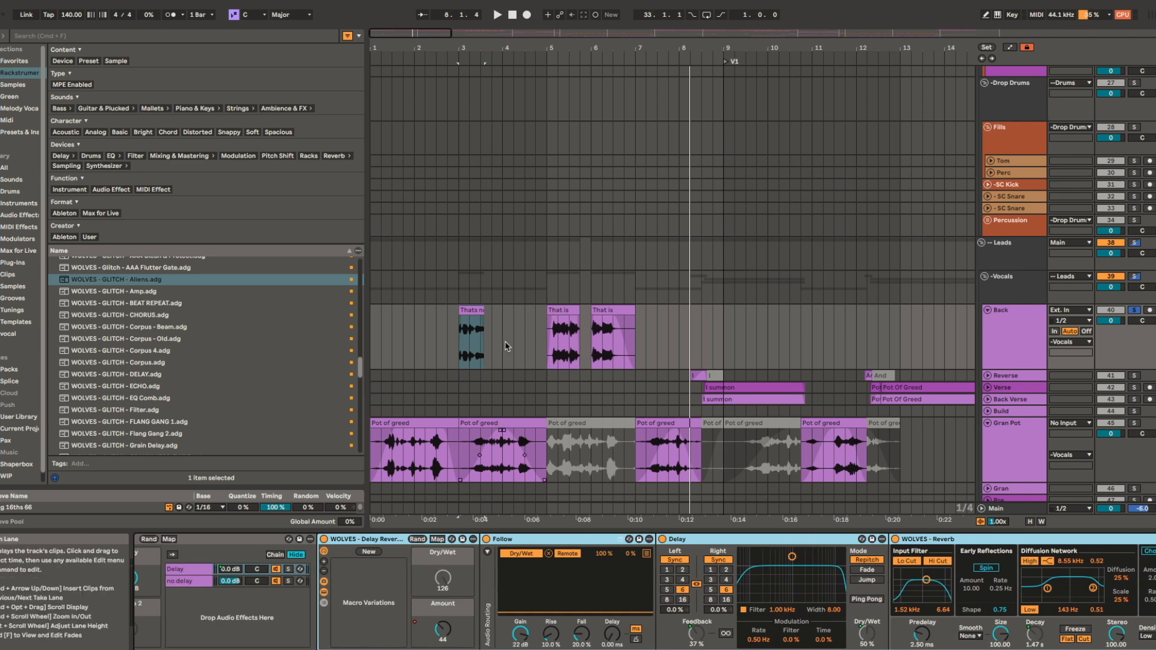
key("z")
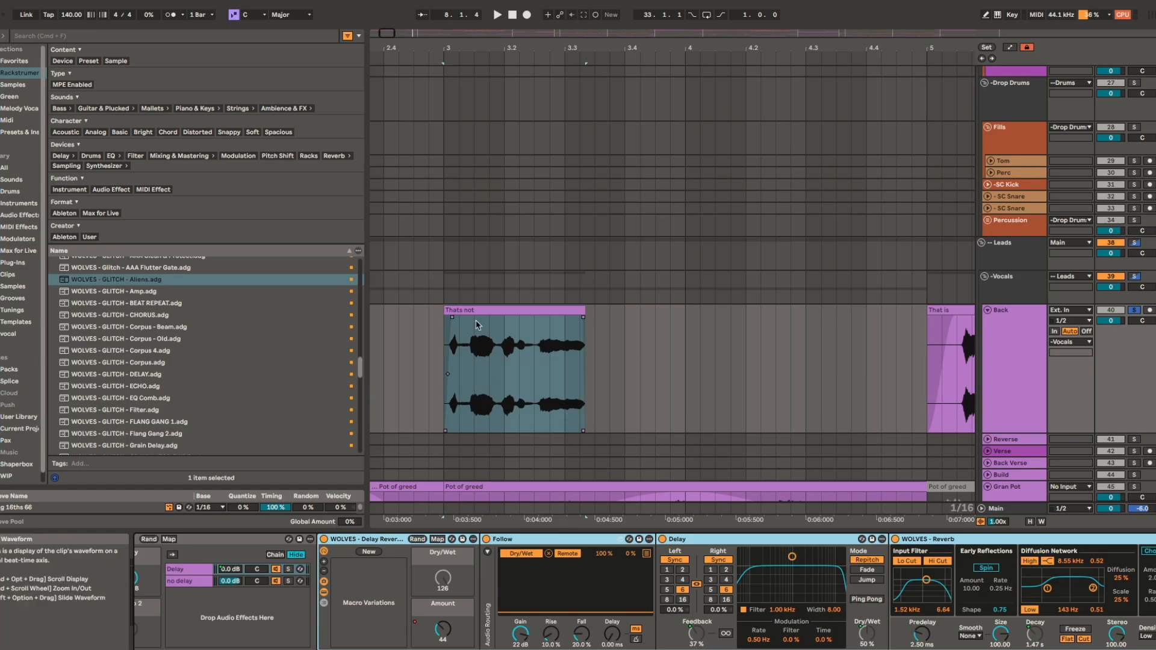
left_click(531, 321)
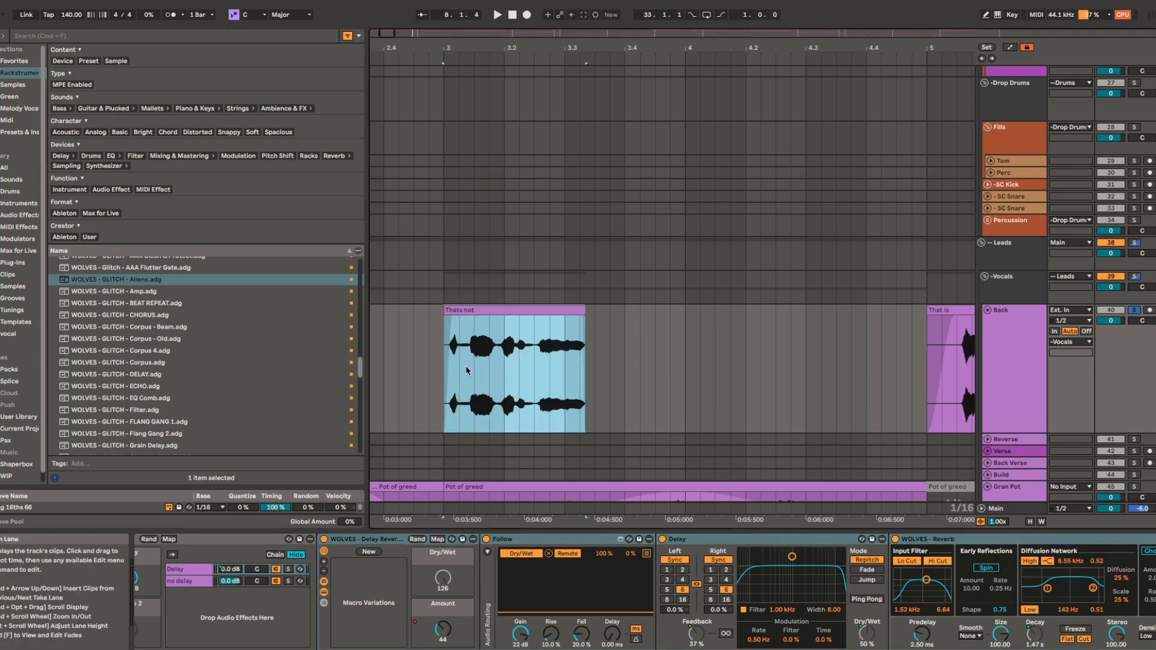
key("space")
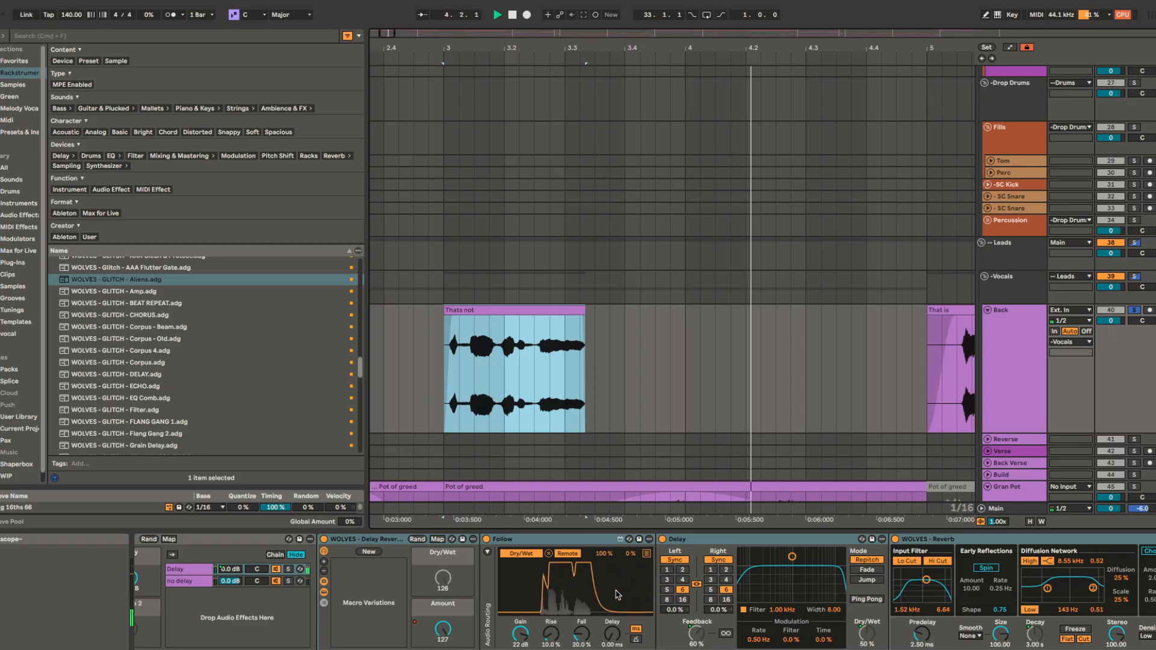
key("space")
- Clear the solo, play the "spooky tone" clip on the Tone low track and examine its filter and EQ devices
scroll(852, 447, "down", 5)
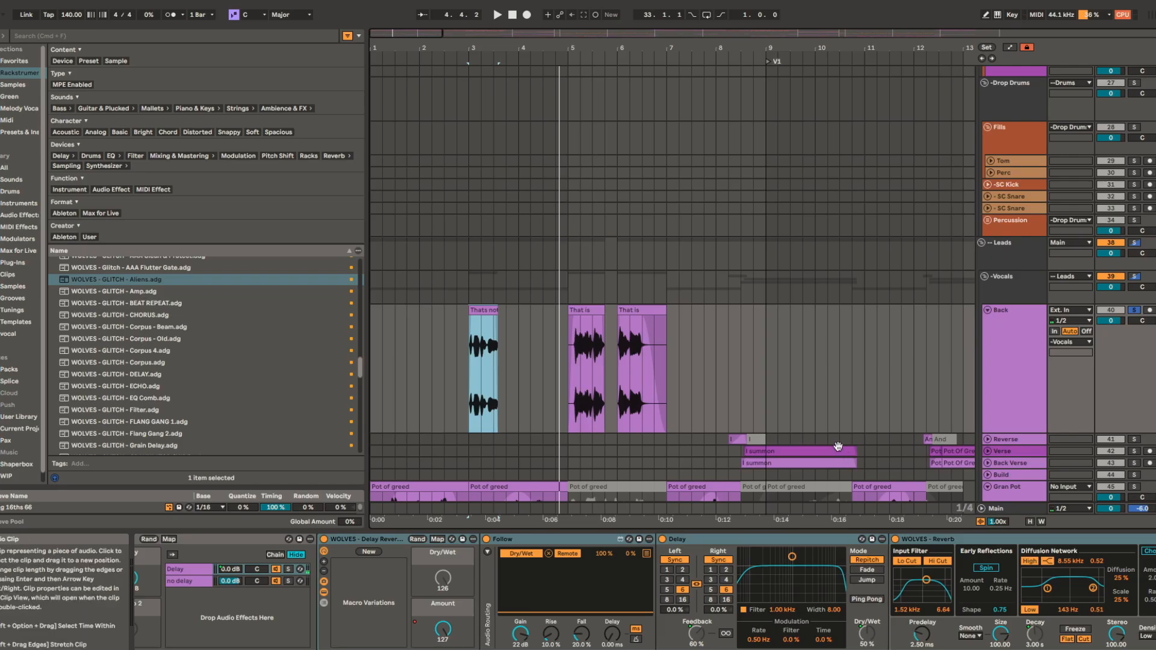
scroll(688, 434, "down", 2)
scroll(667, 445, "down", 3)
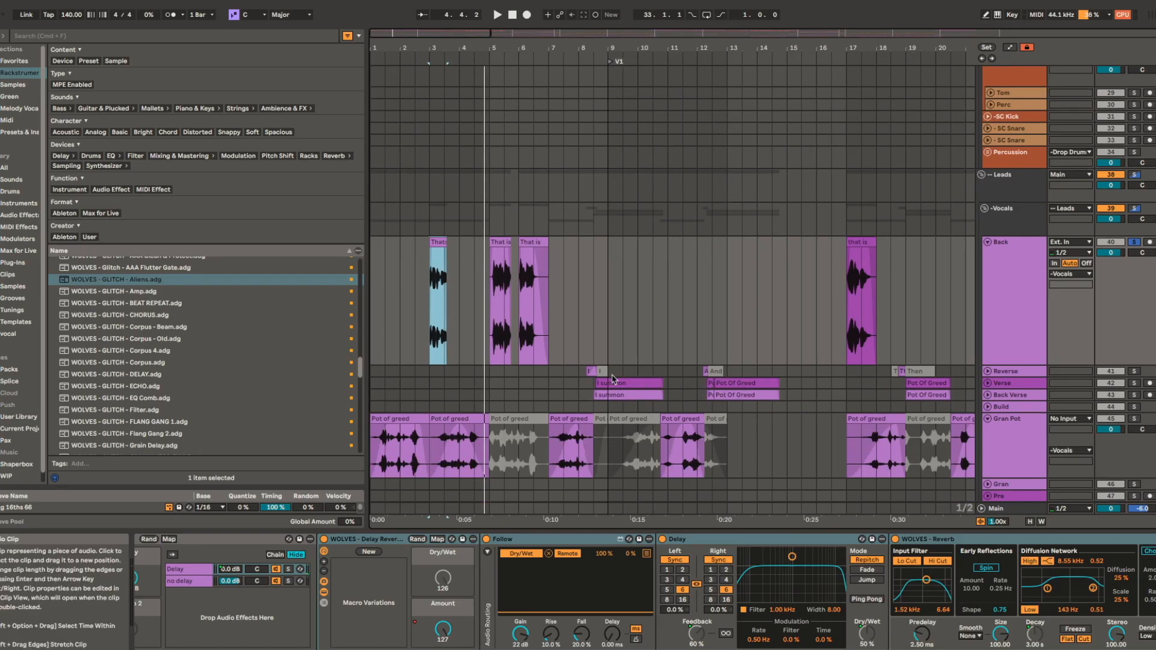
scroll(615, 378, "up", 20)
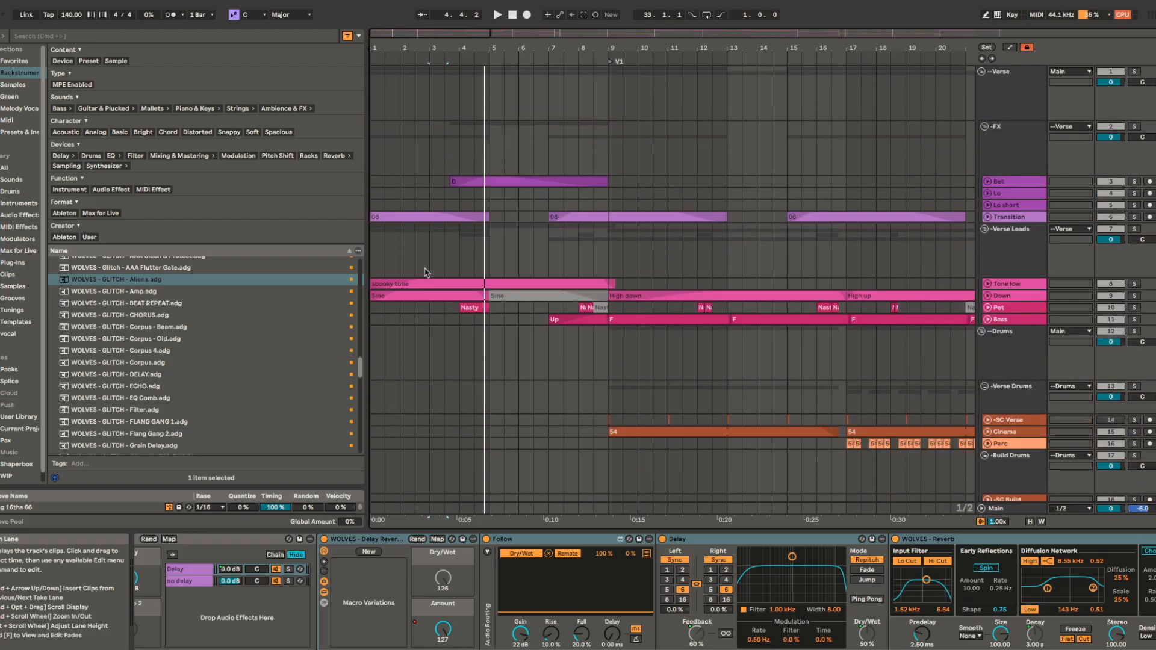
scroll(402, 283, "up", 1)
left_click(411, 285)
key("s")
key("space")
scroll(780, 558, "right", 5)
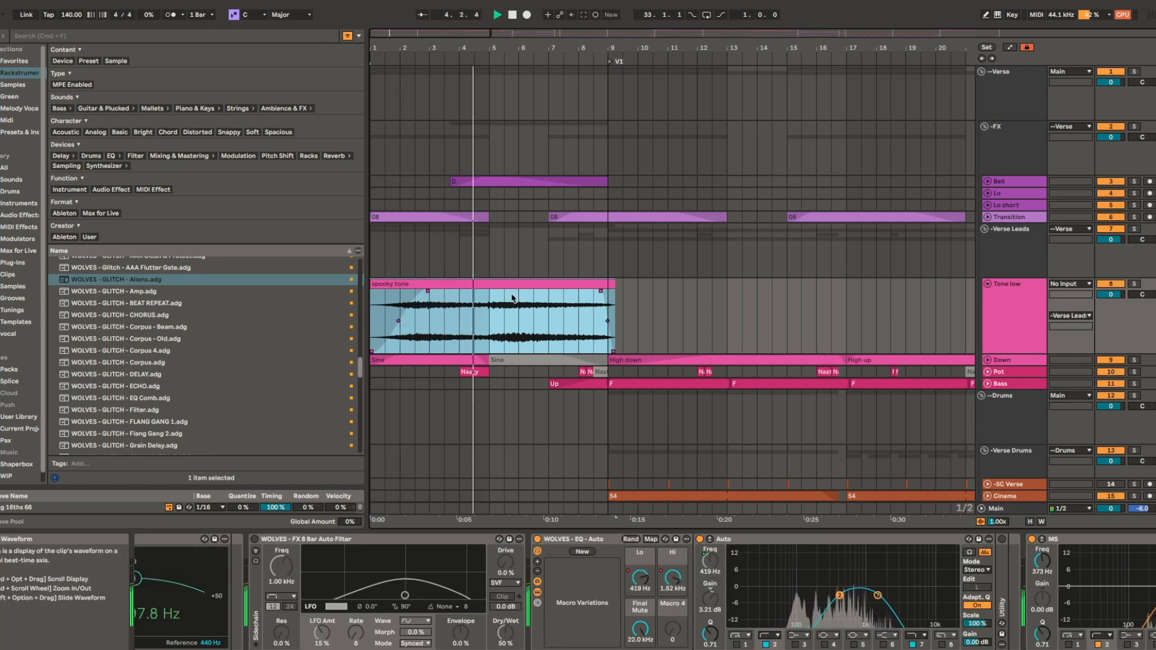
scroll(907, 583, "right", 5)
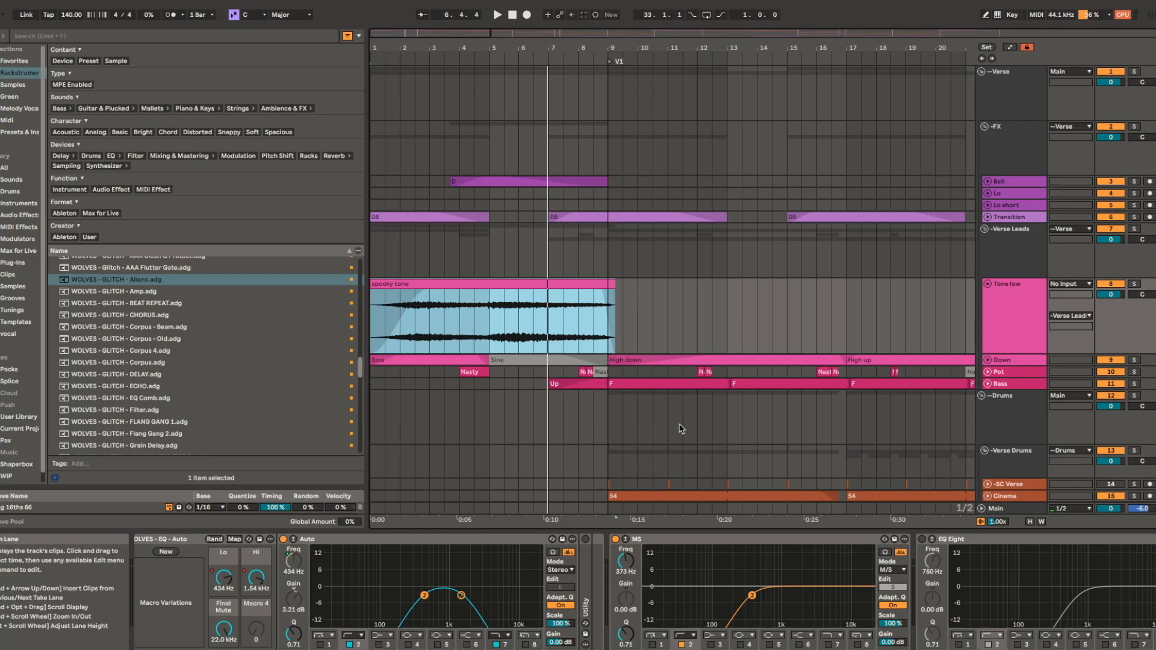
- Solo the Down track, play its first "Sine" clip from bar 1 and review its effects chain
left_click(455, 359)
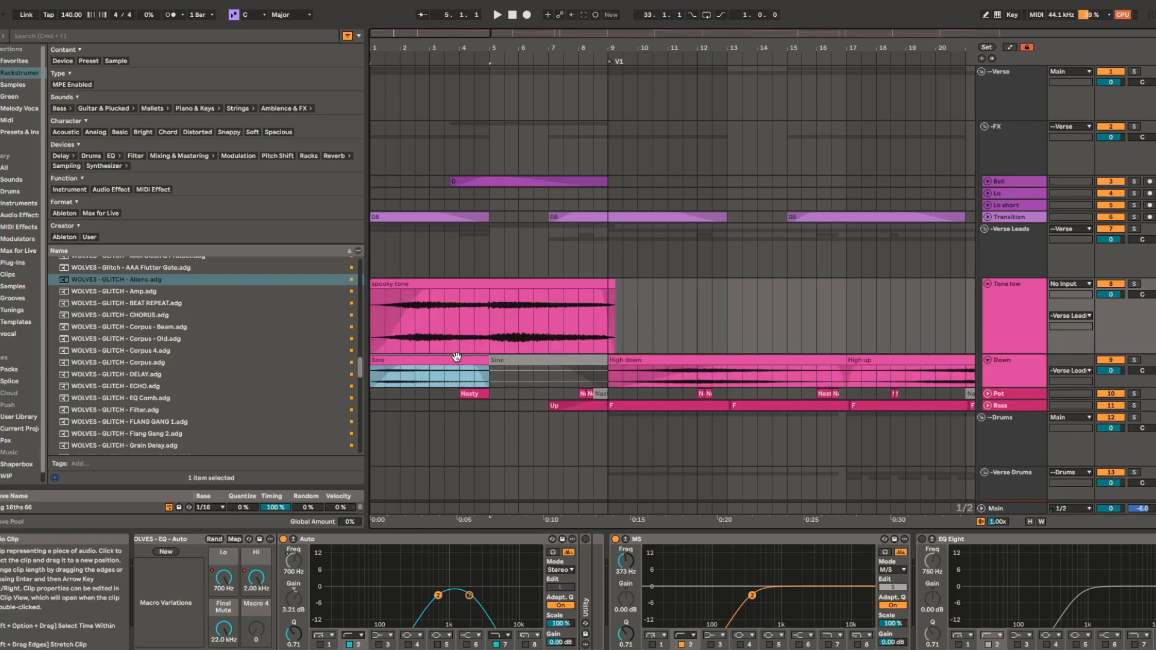
key("s")
key("space")
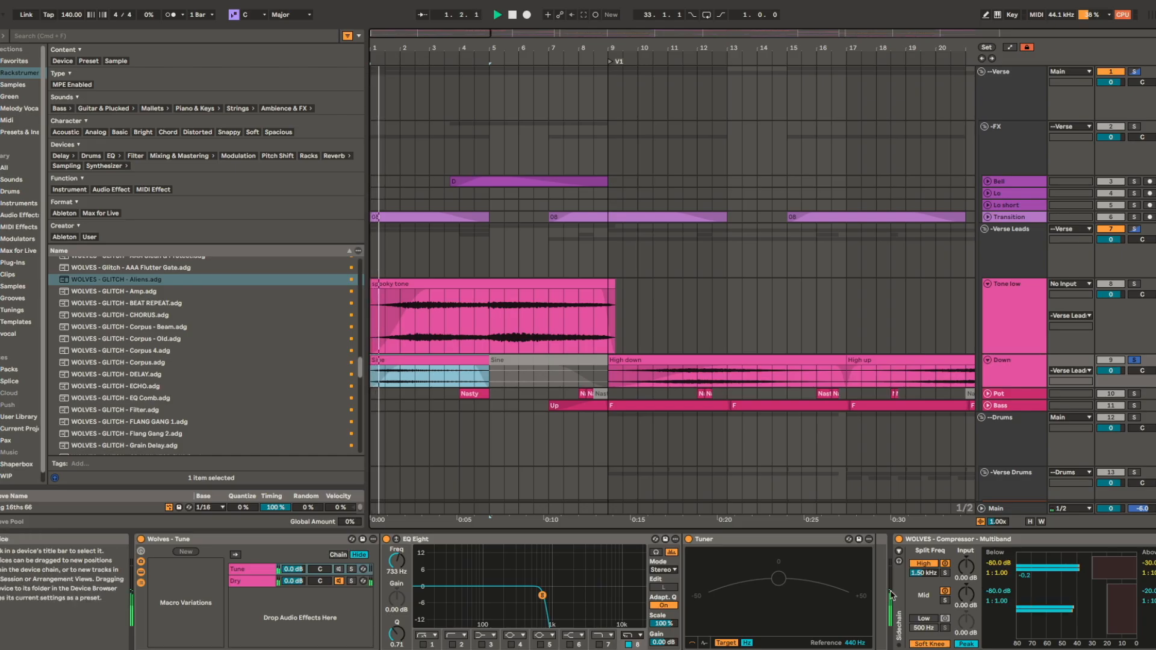
scroll(841, 594, "right", 1)
scroll(841, 594, "right", 5)
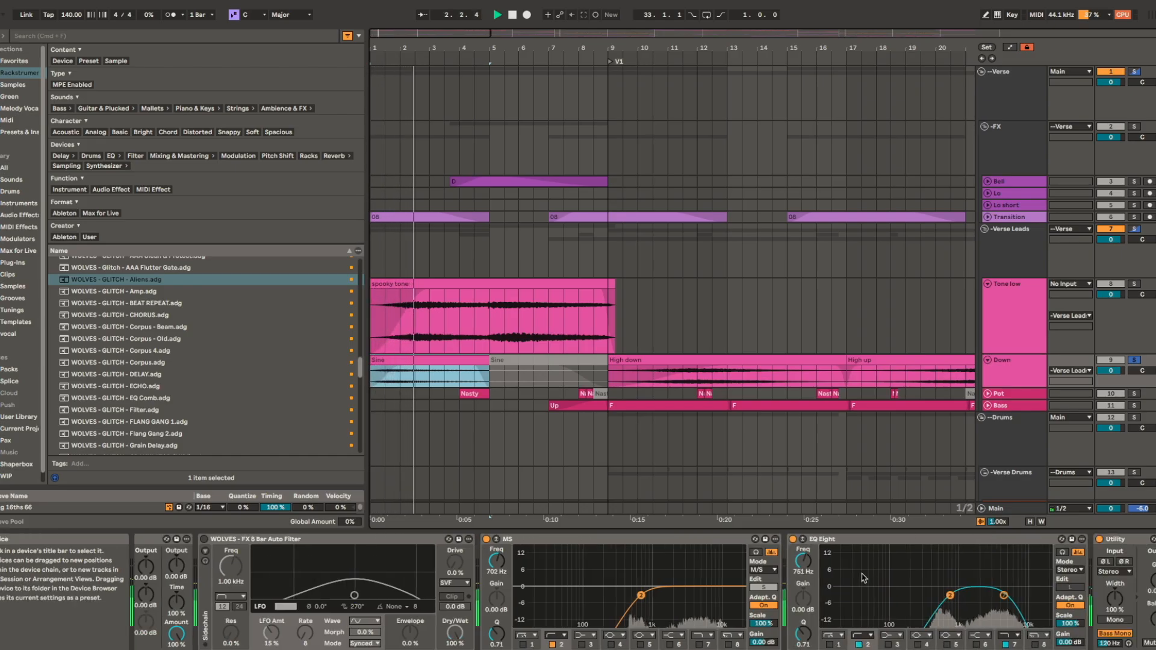
- Audition the first "Nasty" clip on the Pot track in solo and stop playback
left_click(482, 395)
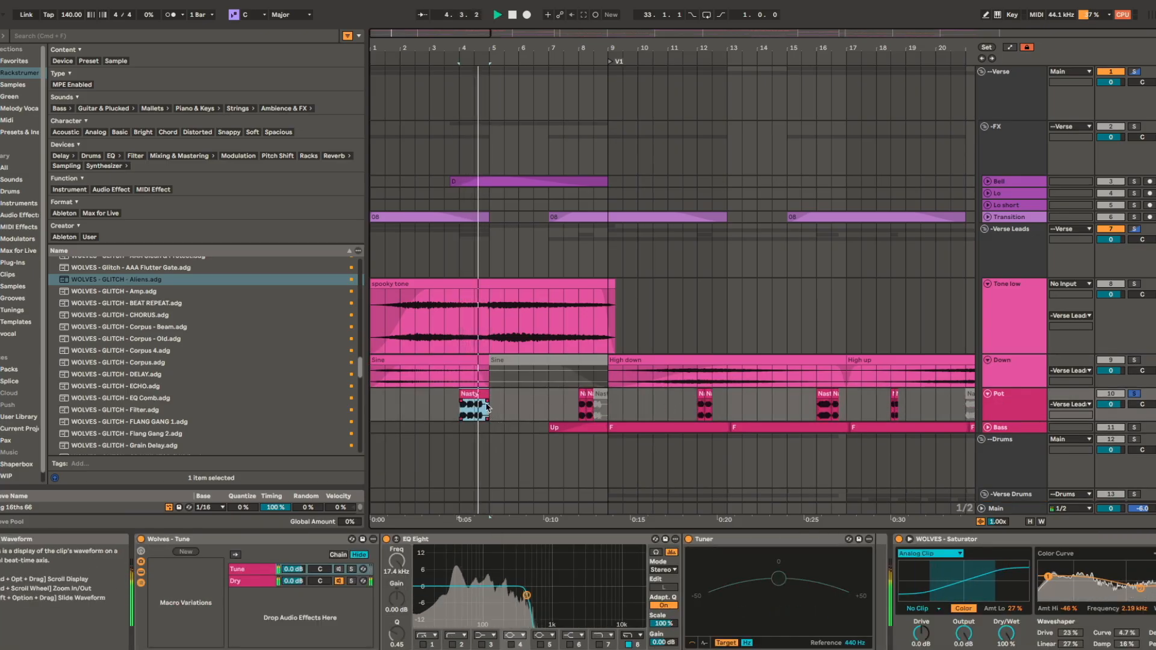
scroll(497, 330, "down", 3)
key("space")
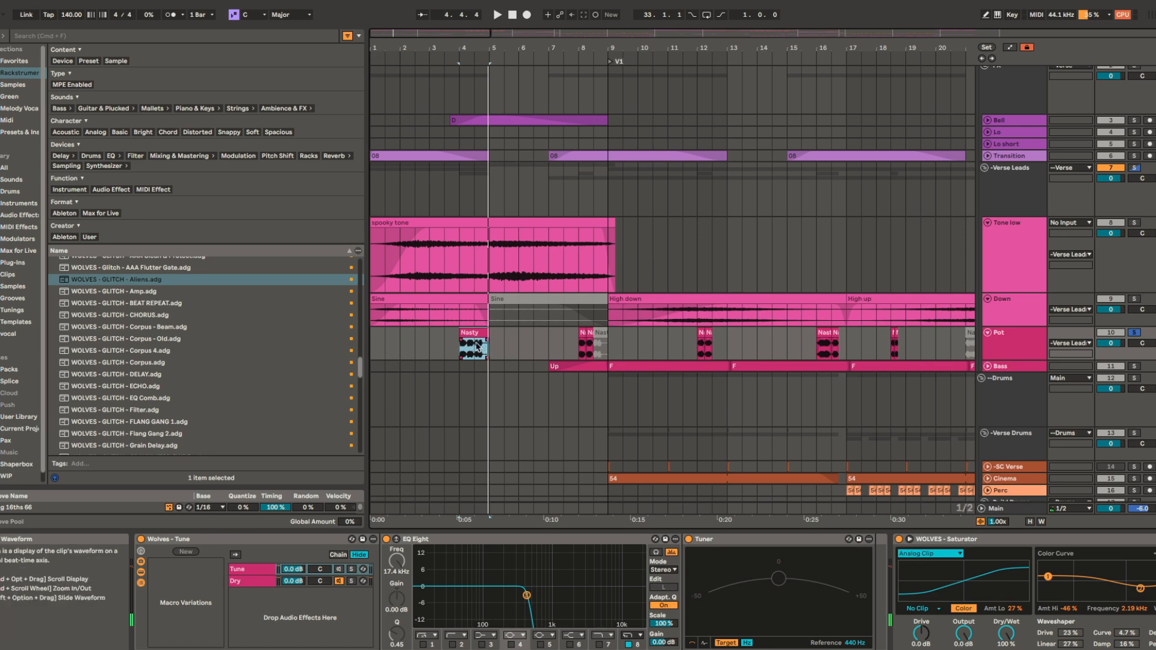
- Expand the Bass track and look over how the Pot track's "Nasty" clips are spread across the verse
scroll(462, 353, "up", 4, "super")
scroll(469, 349, "down", 5, "super")
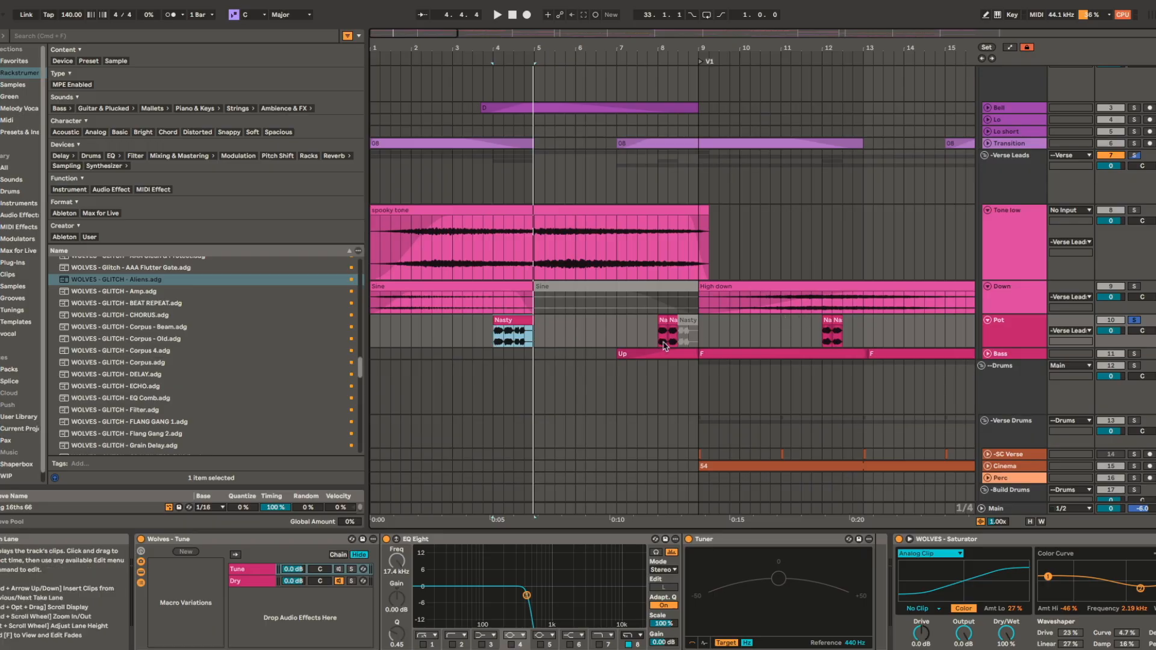
scroll(662, 354, "up", 4, "alt")
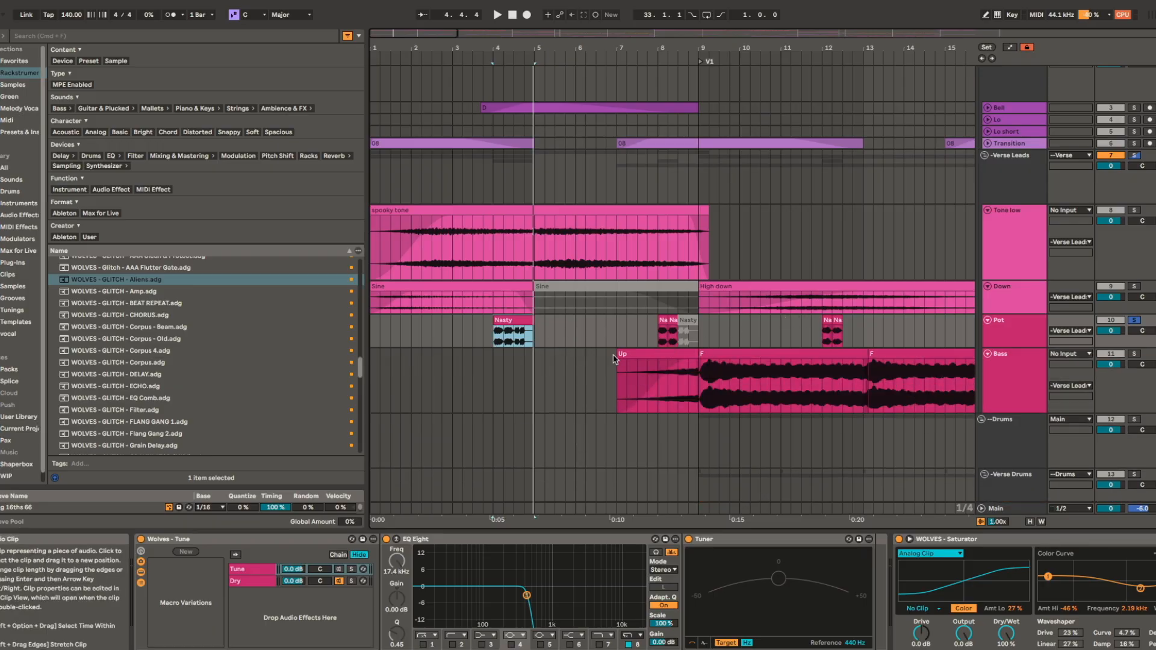
scroll(722, 342, "down", 5, "super")
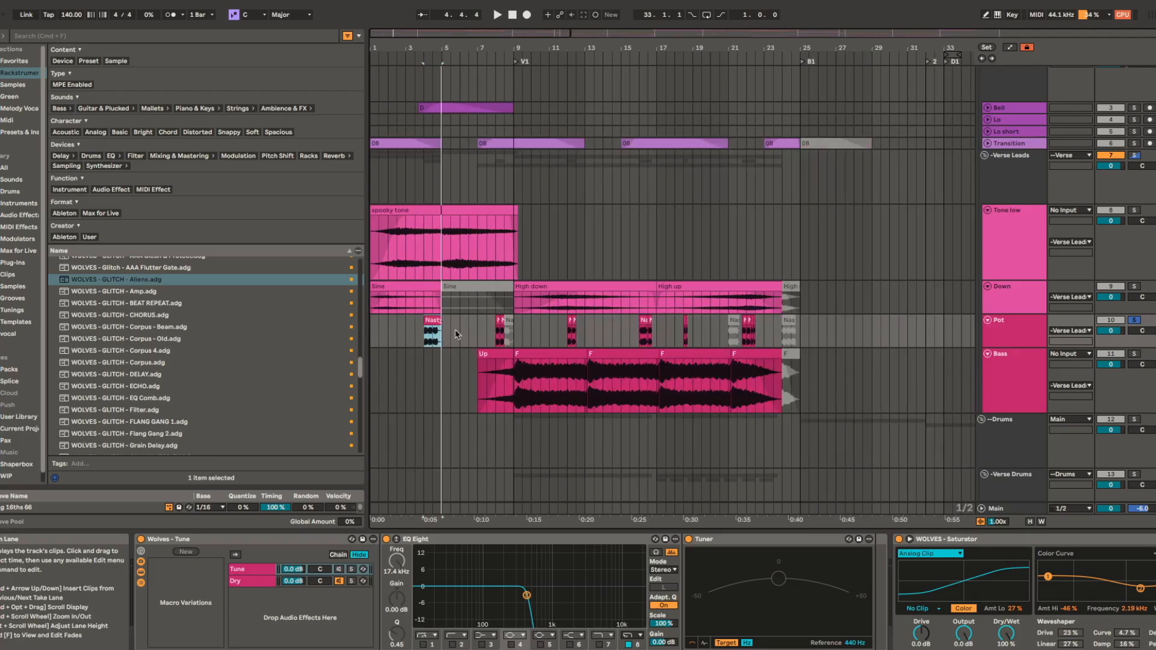
scroll(498, 333, "up", 4, "super")
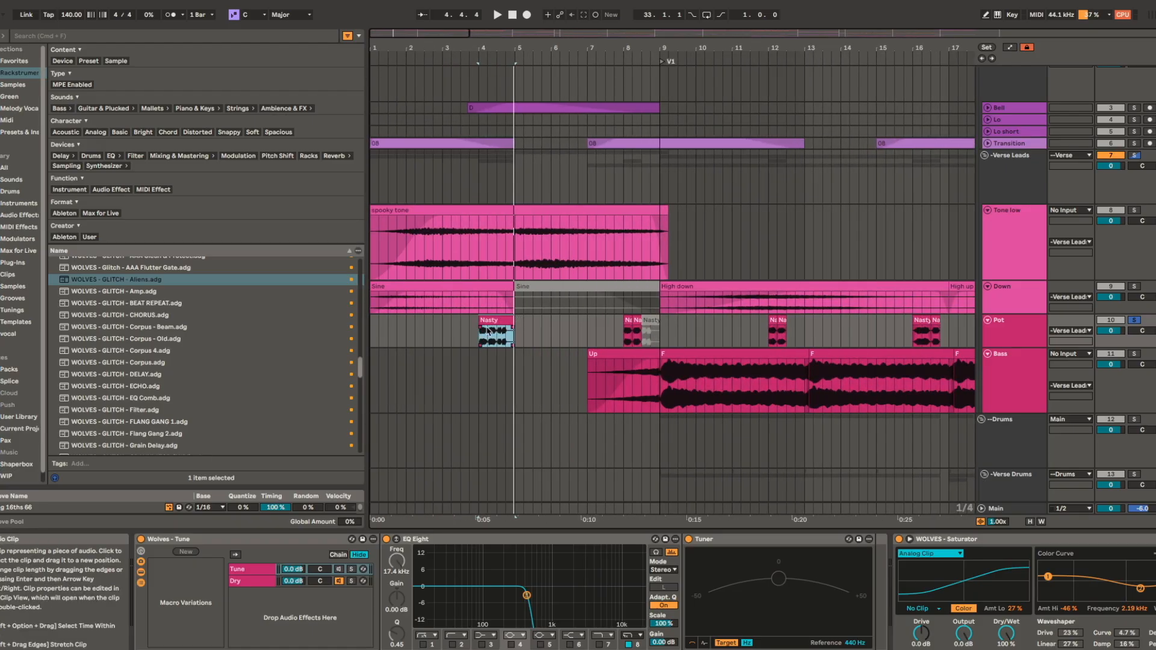
- Highlight the Pot track from bar 4 to bar 13, narrow the selection to the first "Nasty" clip and inspect it
left_click_drag(497, 333, 801, 323)
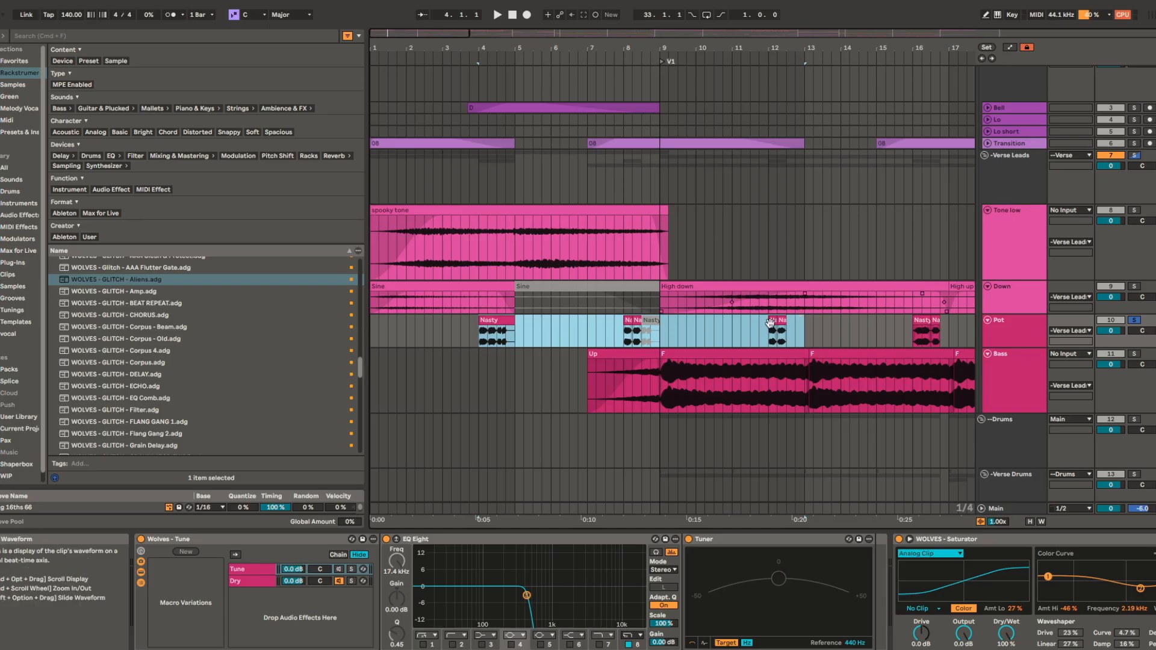
left_click(508, 319)
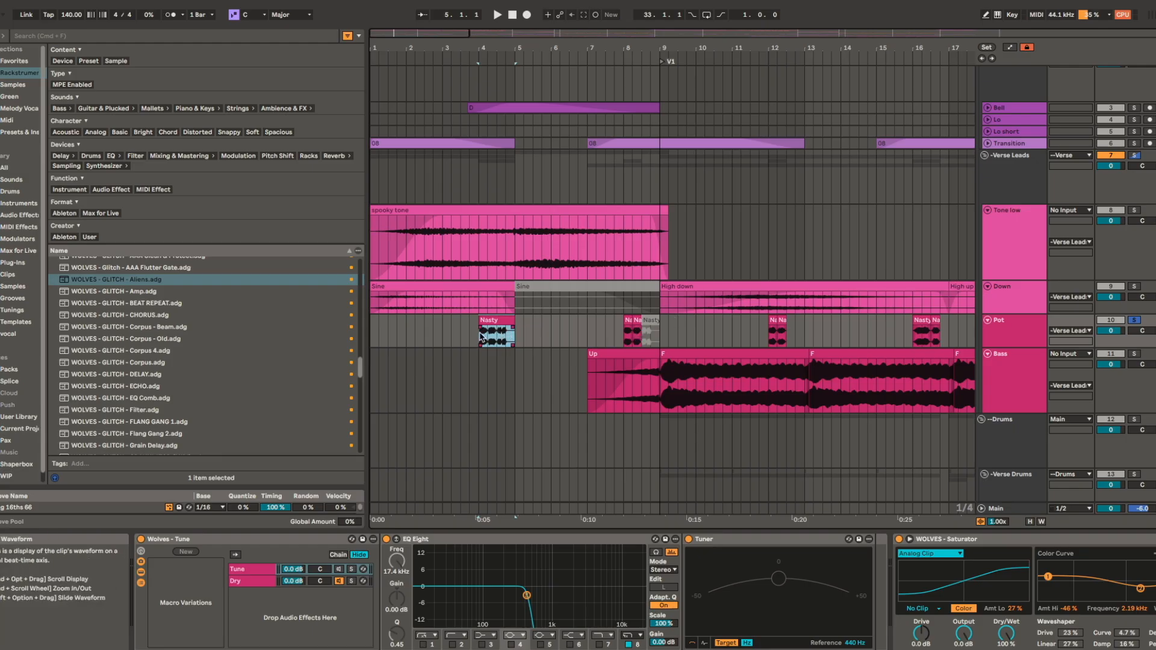
scroll(491, 342, "up", 3)
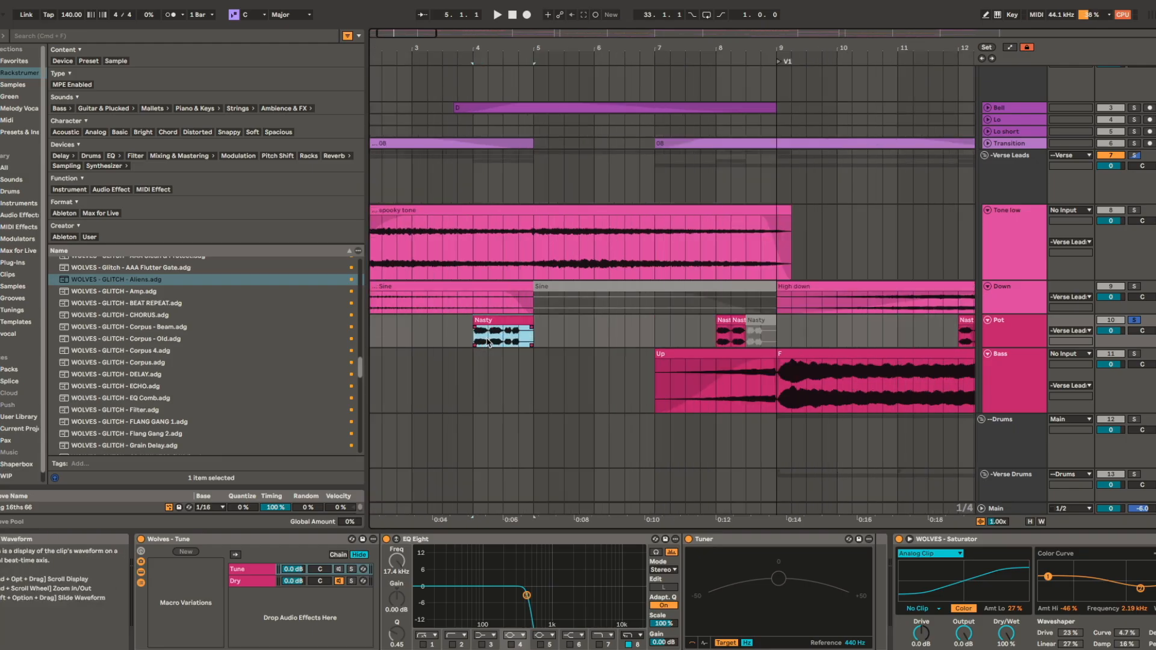
scroll(489, 344, "down", 2)
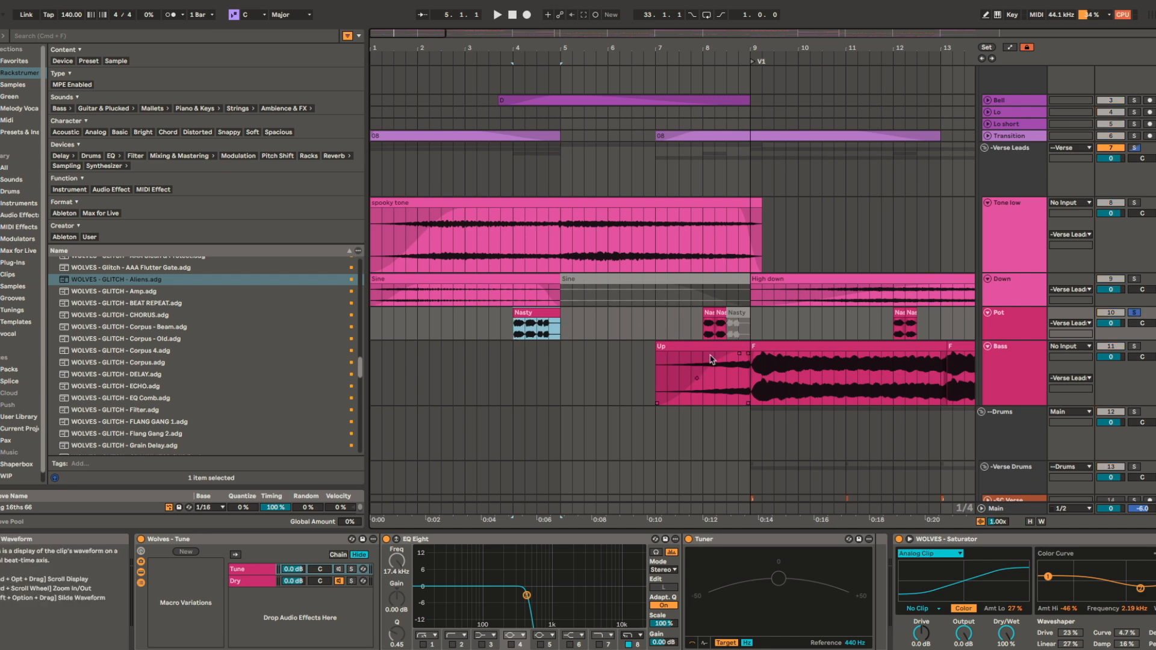
- Clear the solo, play the song from the Bass track's "Up" clip and show the Verse Leads group's effects
left_click(661, 348)
scroll(661, 347, "right", 2)
scroll(661, 347, "right", 1)
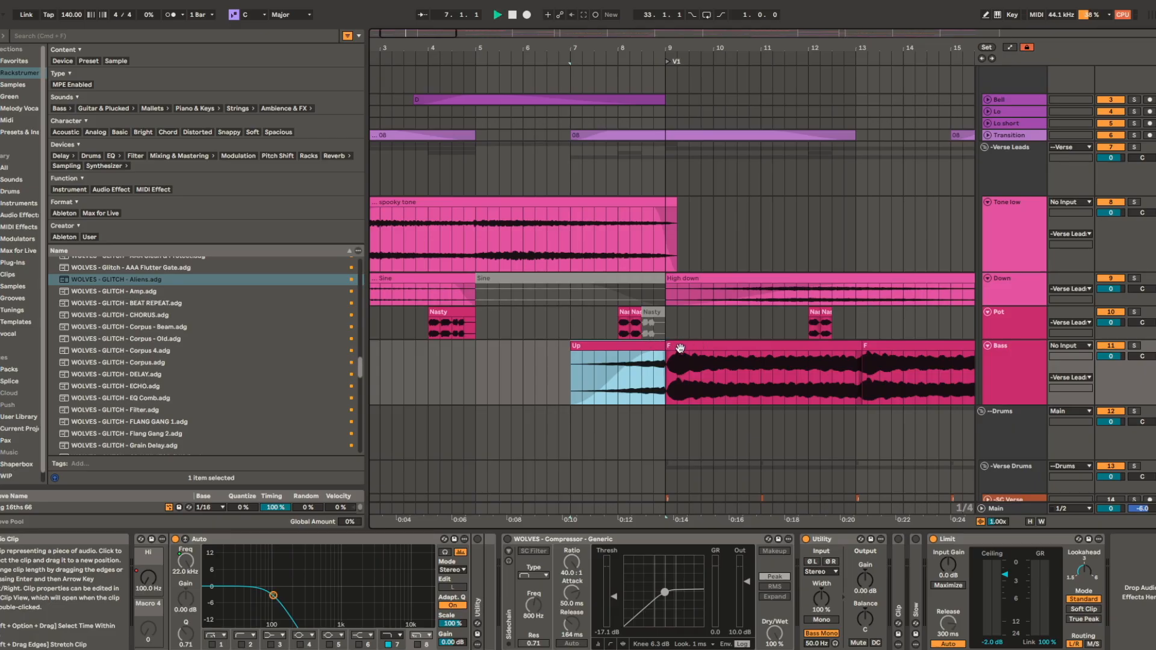
key("space")
left_click(1042, 186)
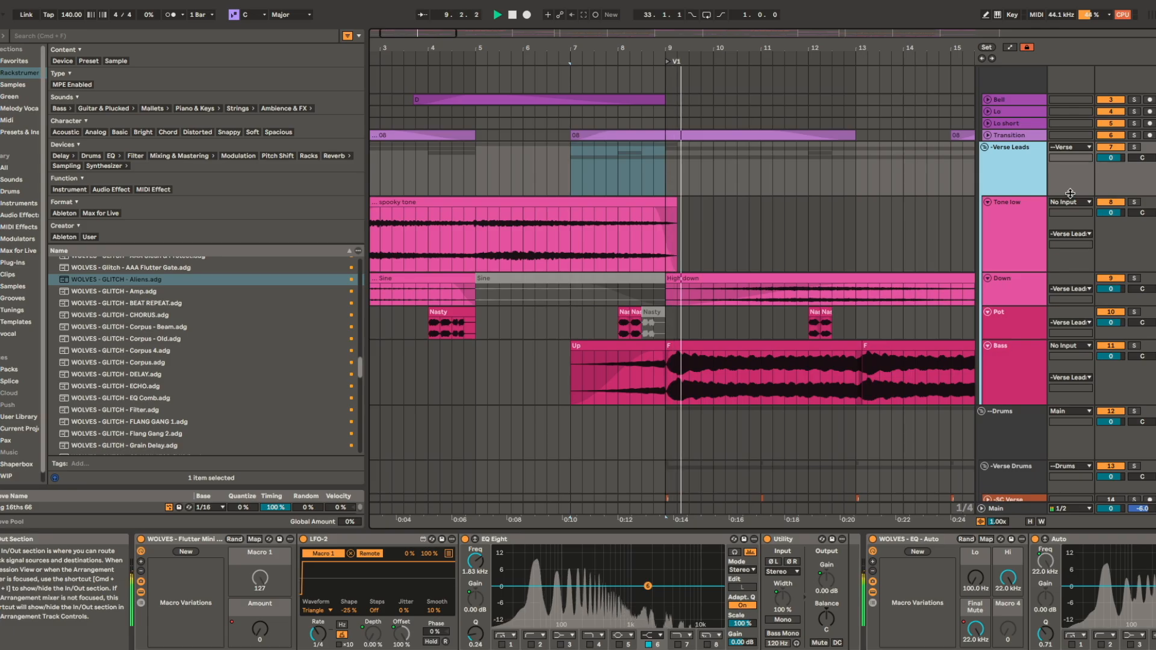
- Unfold the Back Verse and Verse vocal tracks during playback and show the Verse track's effects
scroll(903, 270, "down", 5)
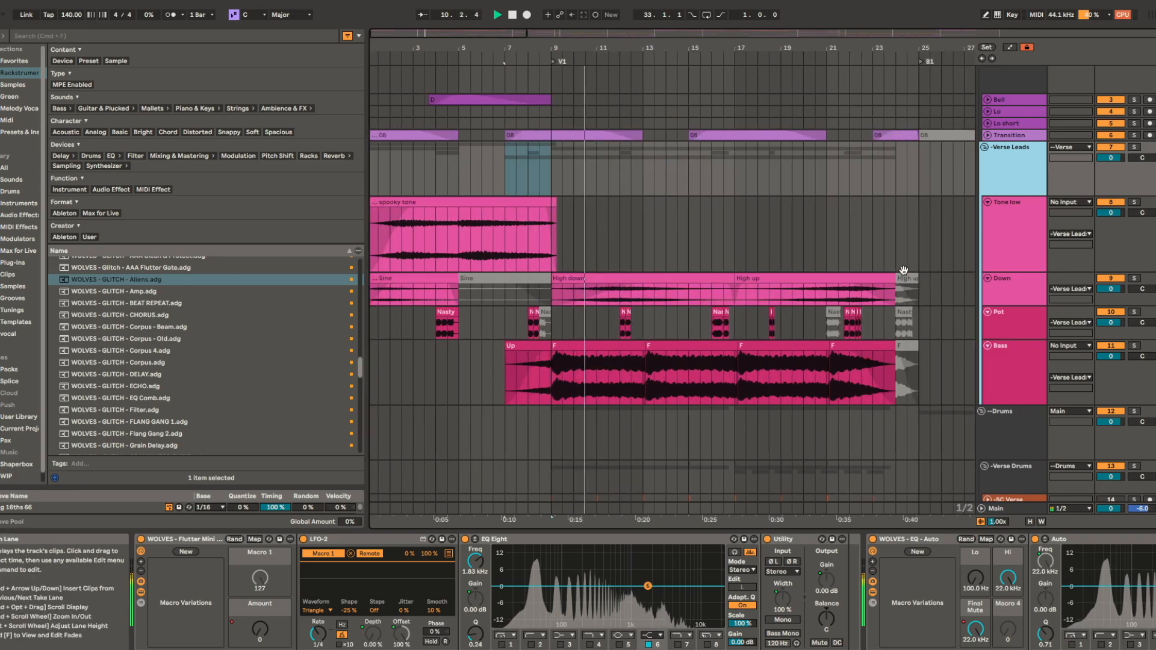
scroll(906, 307, "down", 5)
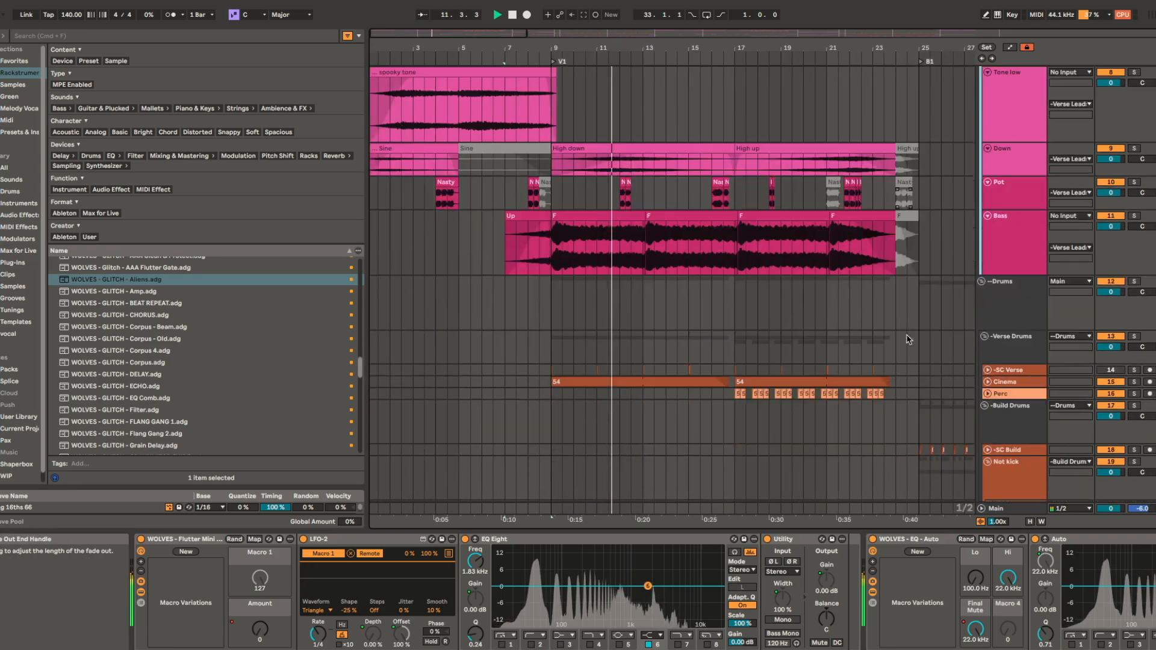
scroll(906, 342, "down", 15)
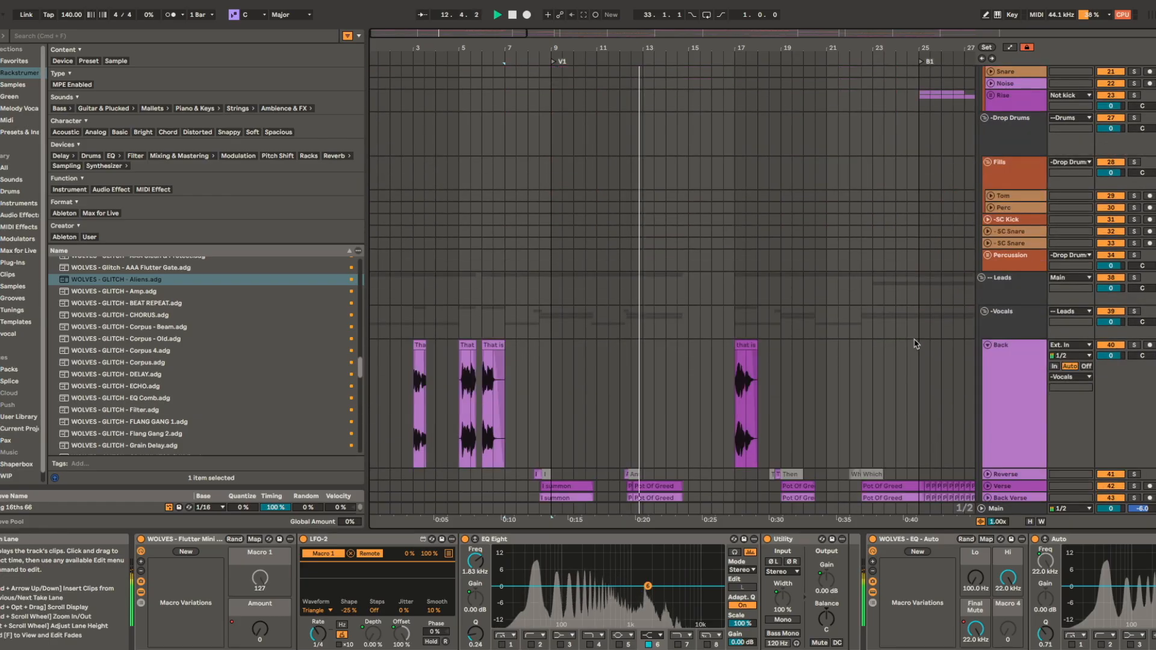
left_click(988, 299)
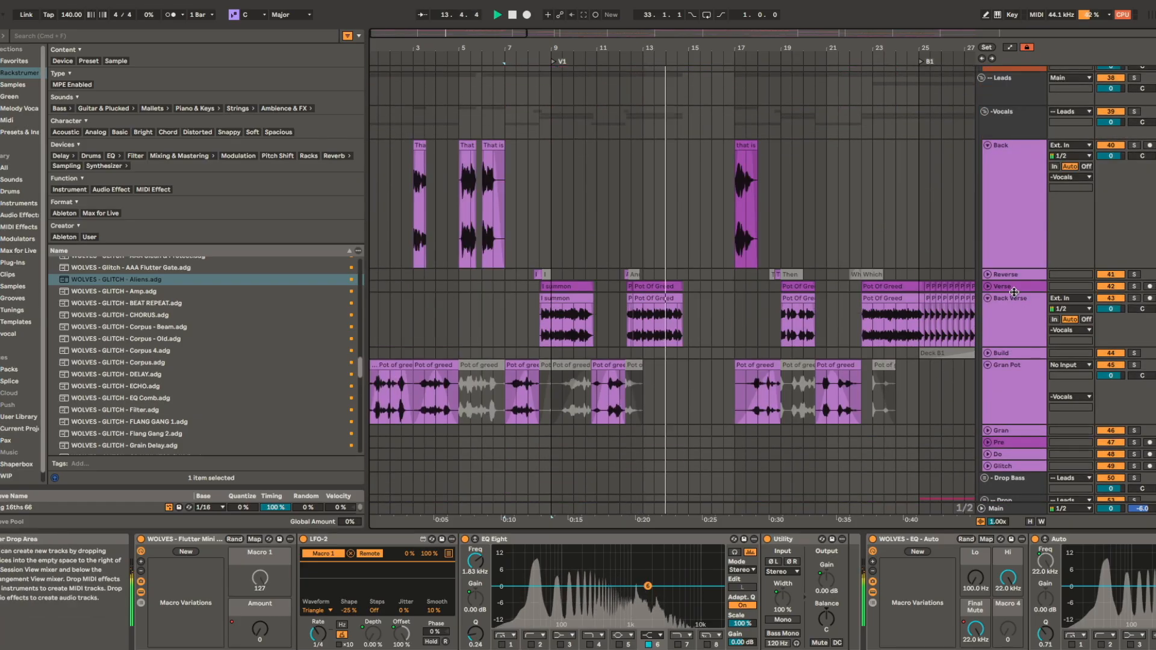
left_click(988, 287)
left_click(1017, 291)
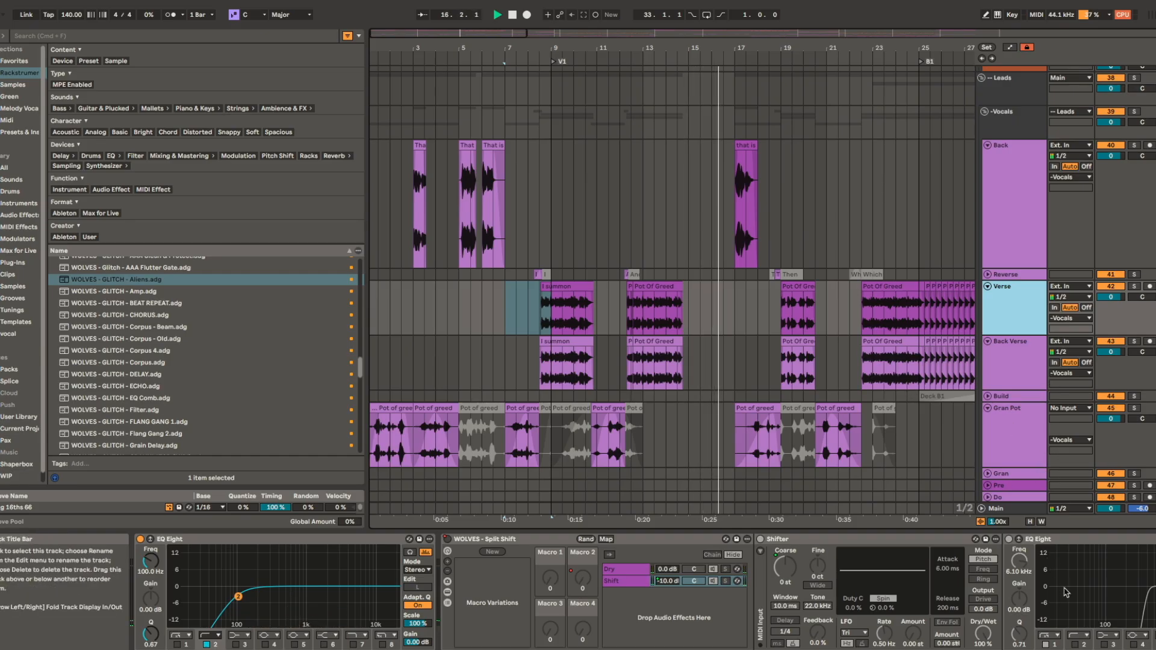
- Review the Verse track's effects chain from Split Shift through the Delay verb and EQ racks, and stop playback
scroll(1065, 583, "right", 10)
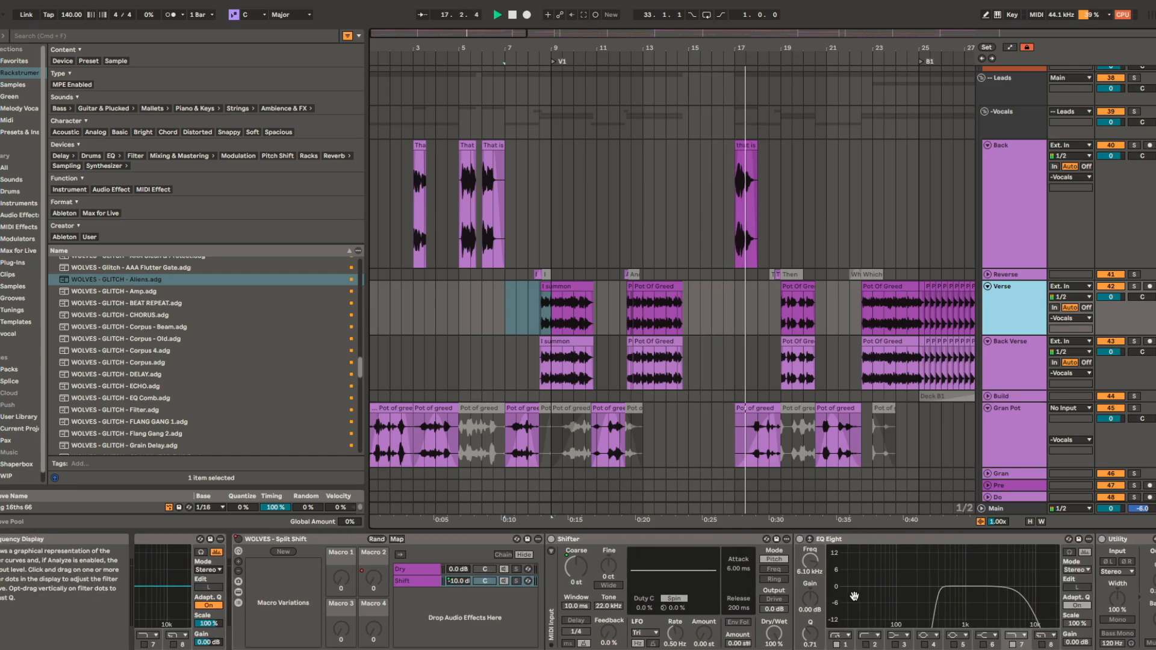
scroll(914, 573, "right", 10)
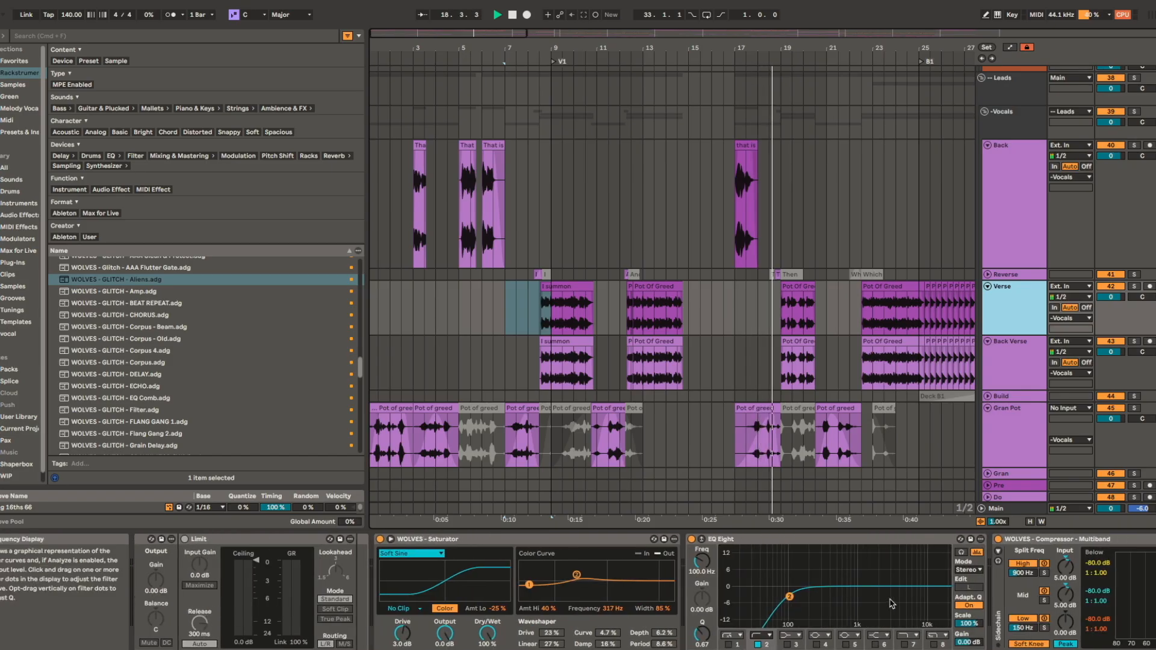
scroll(897, 596, "right", 8)
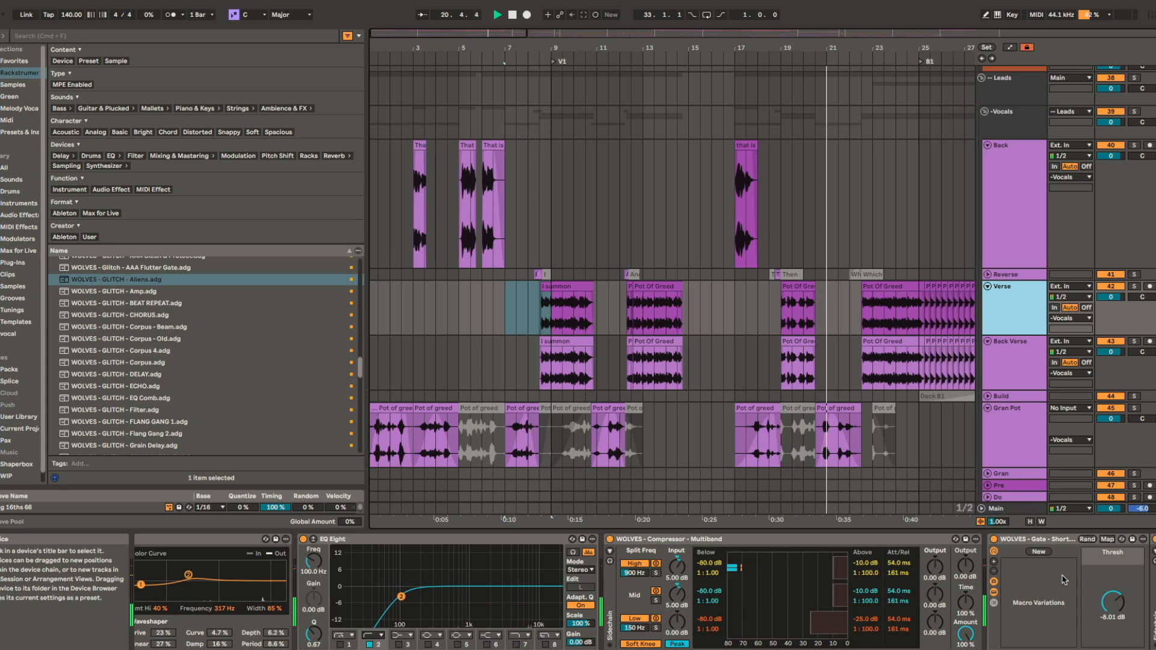
scroll(865, 596, "right", 10)
scroll(865, 596, "right", 8)
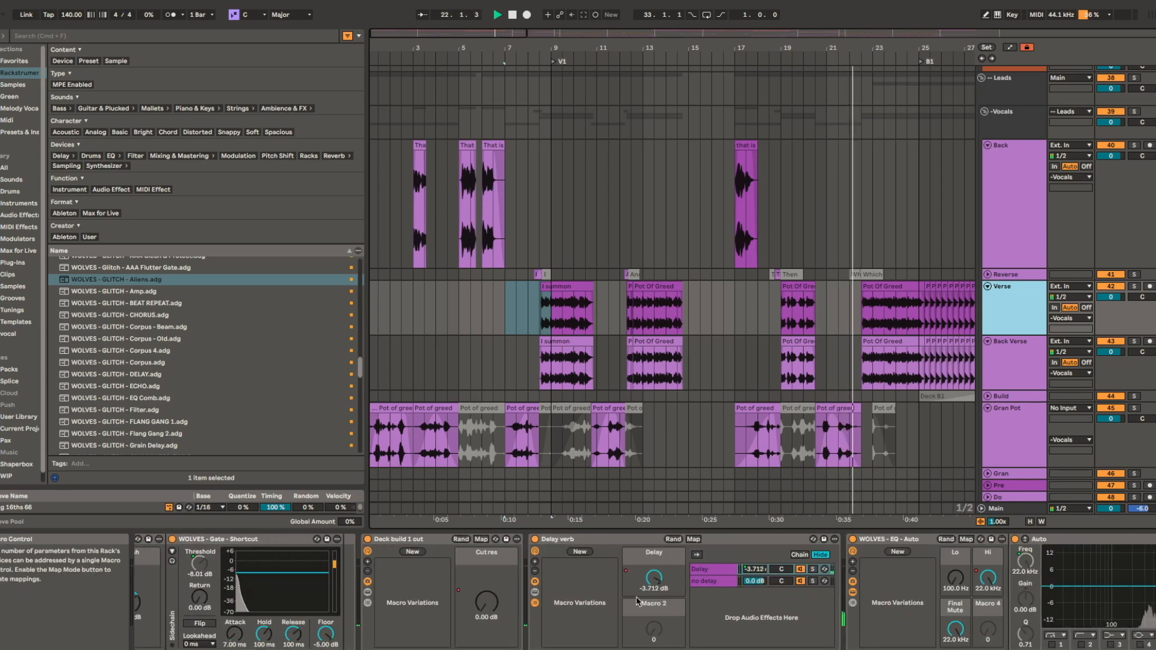
scroll(809, 617, "right", 8)
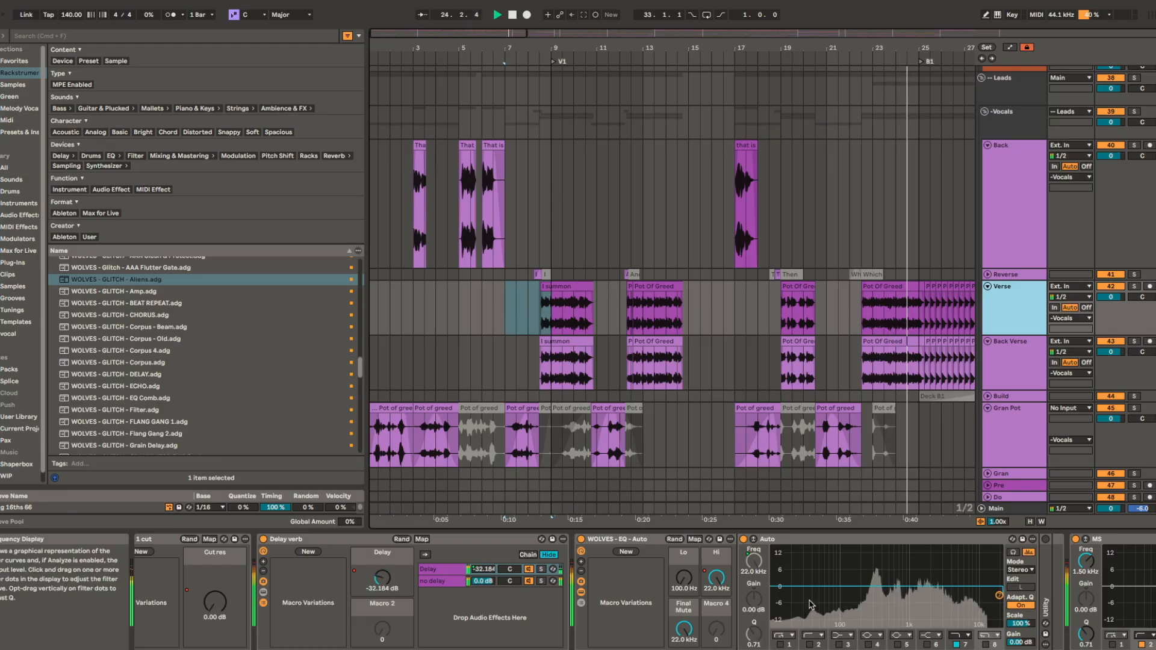
key("space")
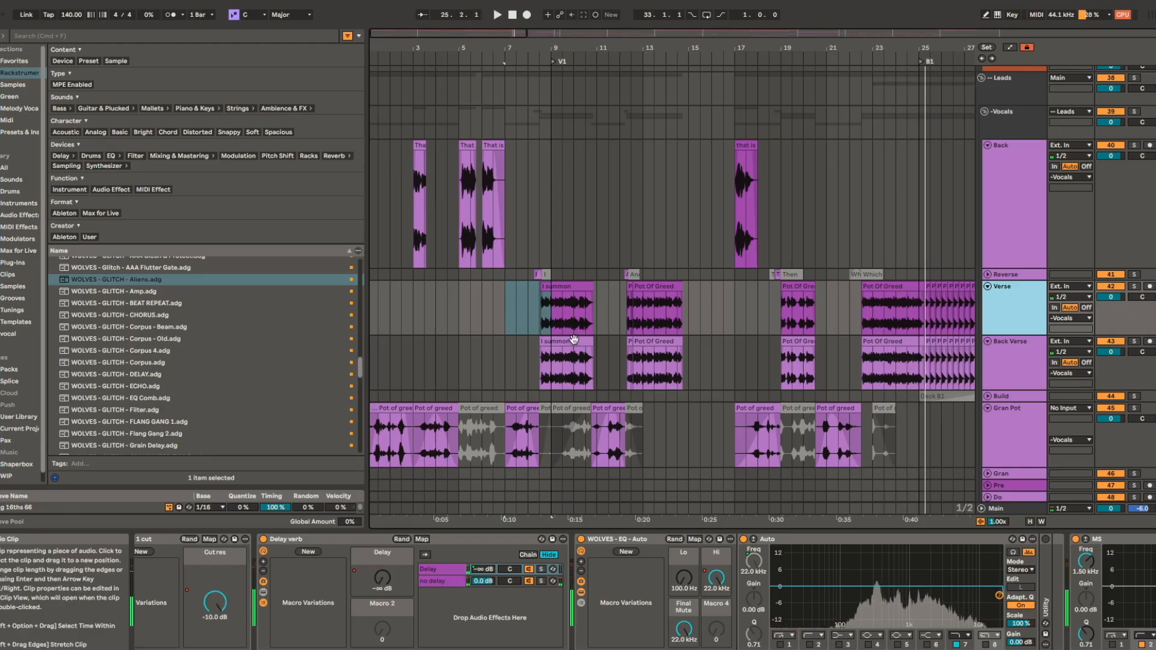
- Solo the Verse track at its first "I summon" clip and examine the gate, Deck build 1 cut, Delay verb and EQ devices
left_click(566, 286)
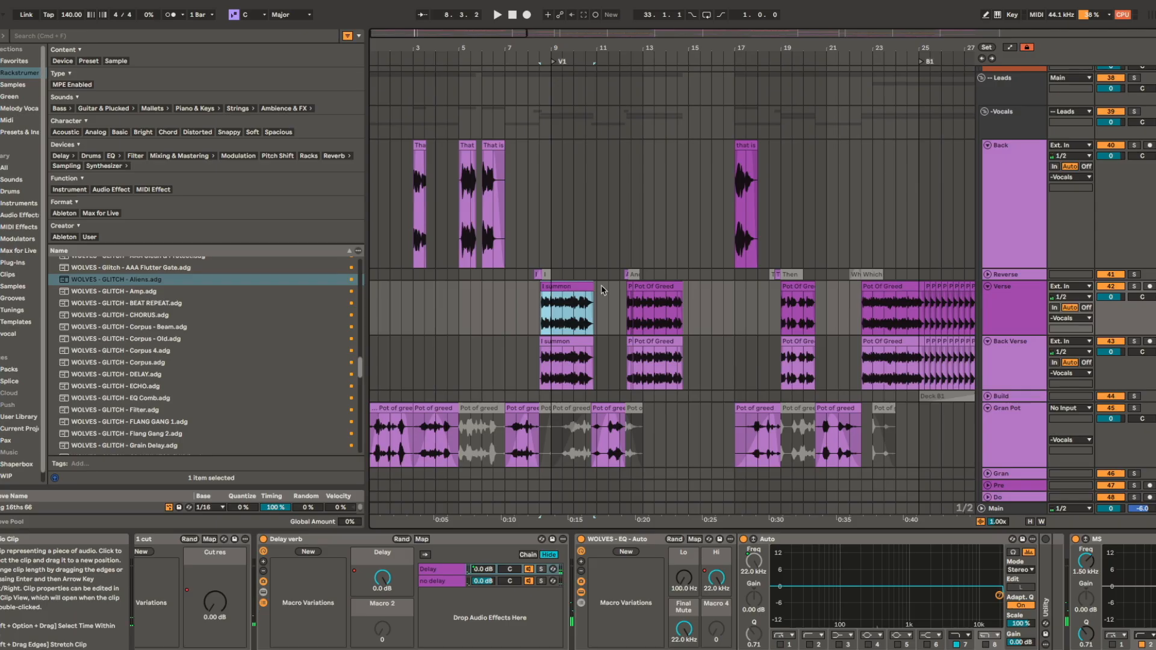
key("s")
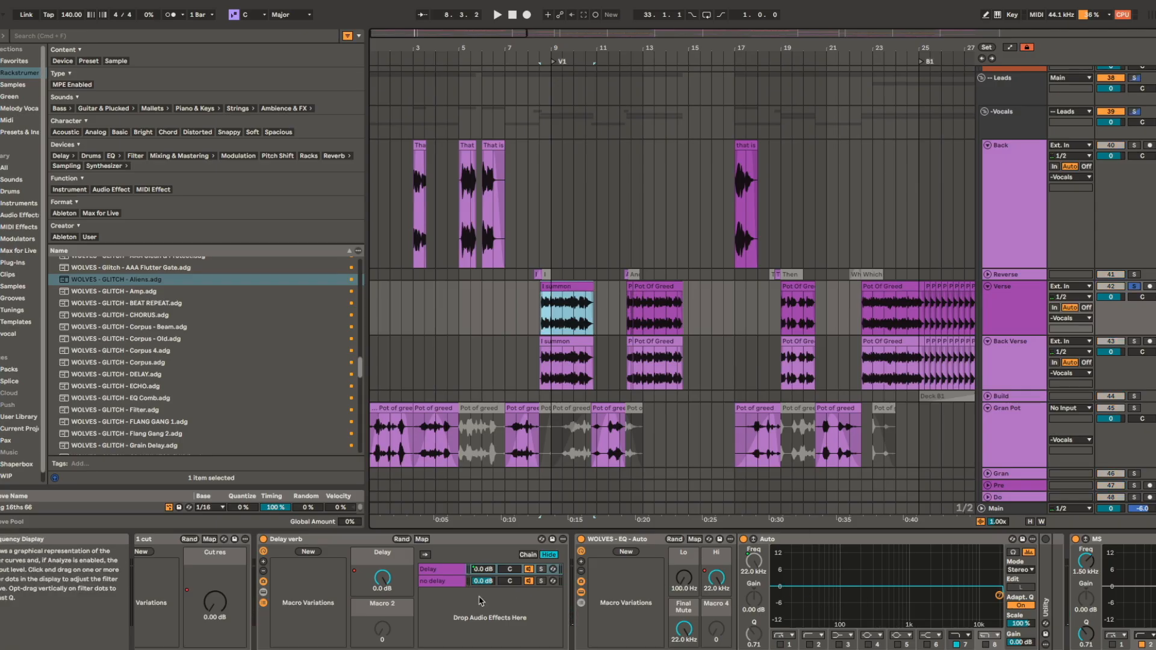
scroll(450, 569, "left", 3)
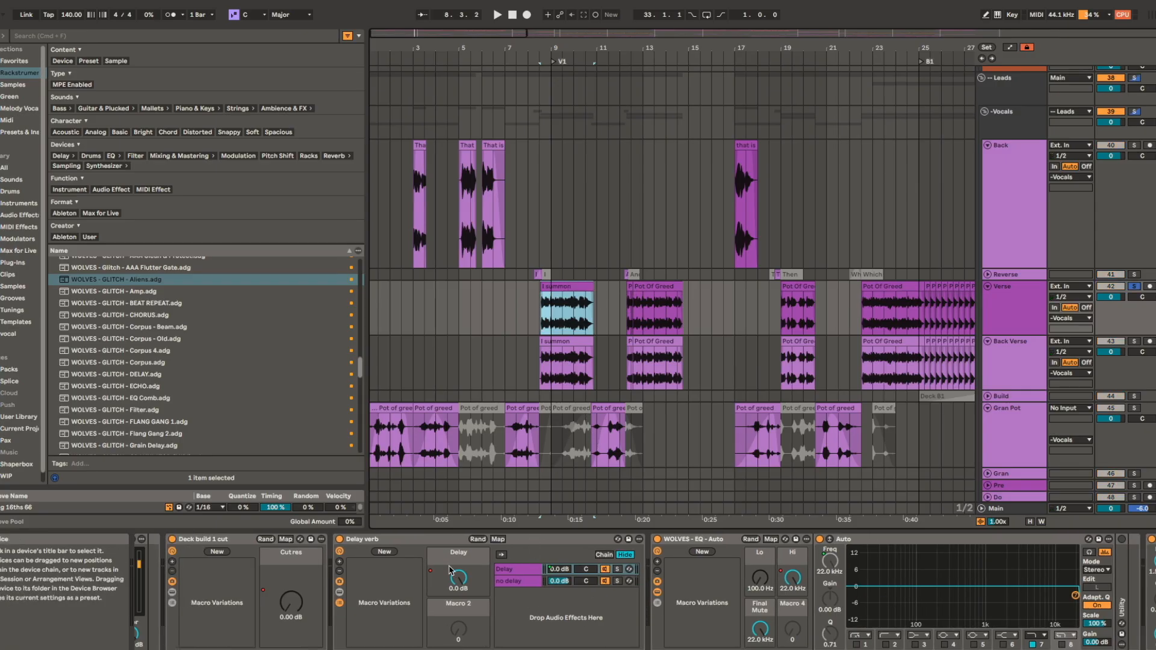
scroll(426, 566, "left", 3)
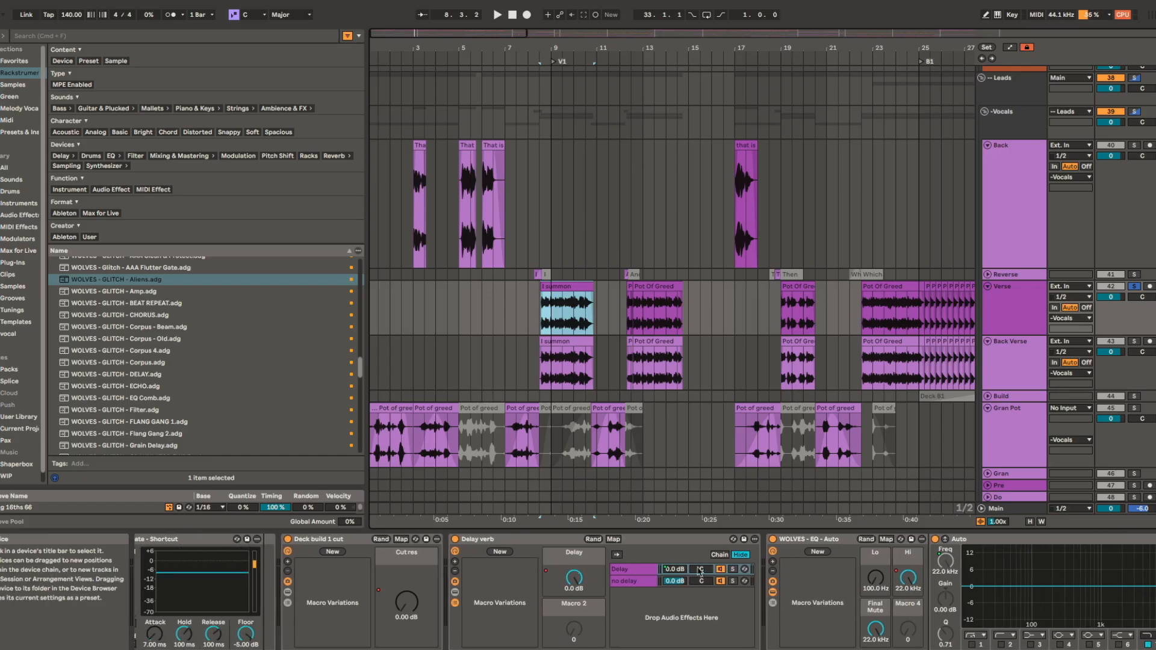
scroll(384, 544, "left", 5)
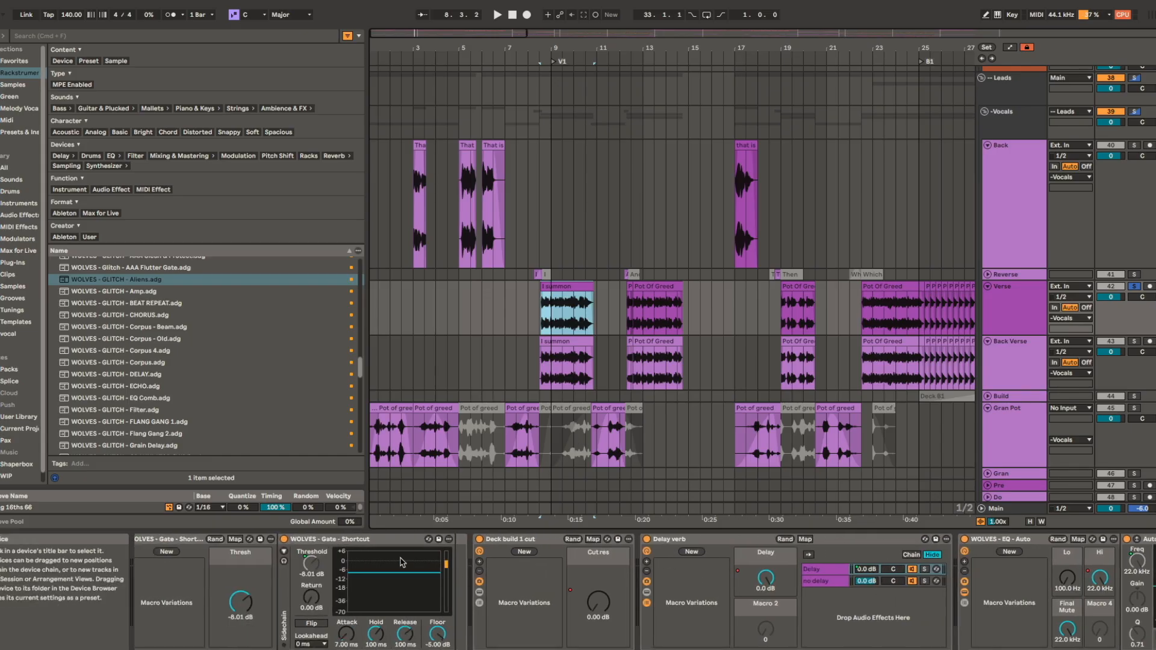
scroll(572, 301, "up", 5)
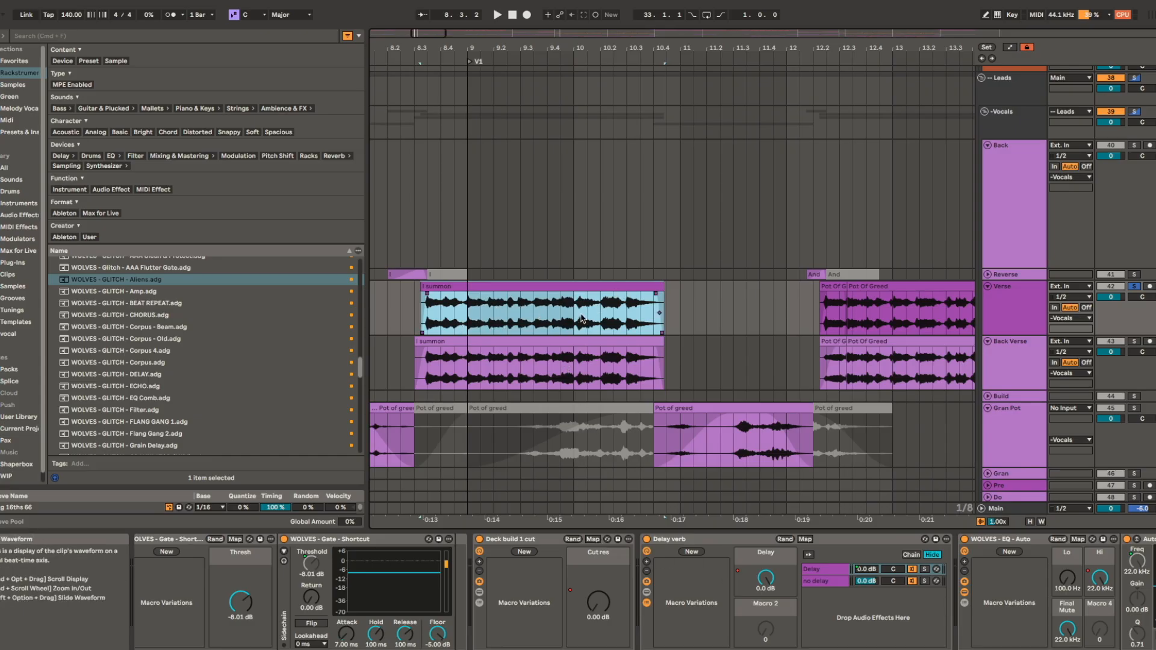
scroll(998, 587, "right", 1)
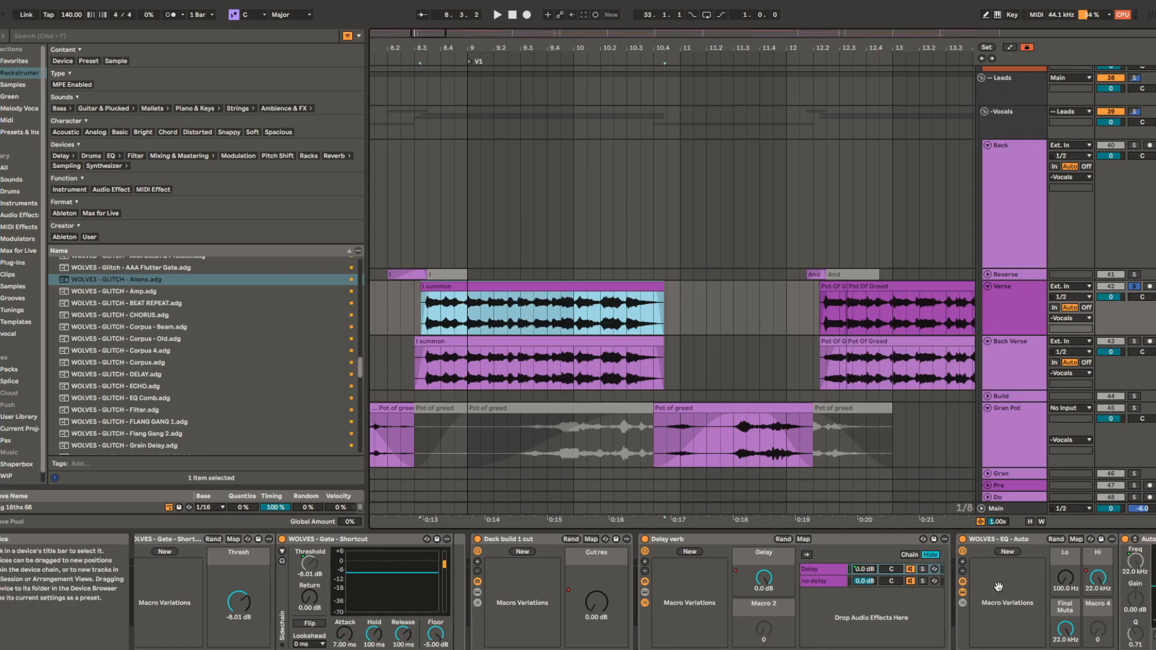
scroll(999, 587, "right", 5)
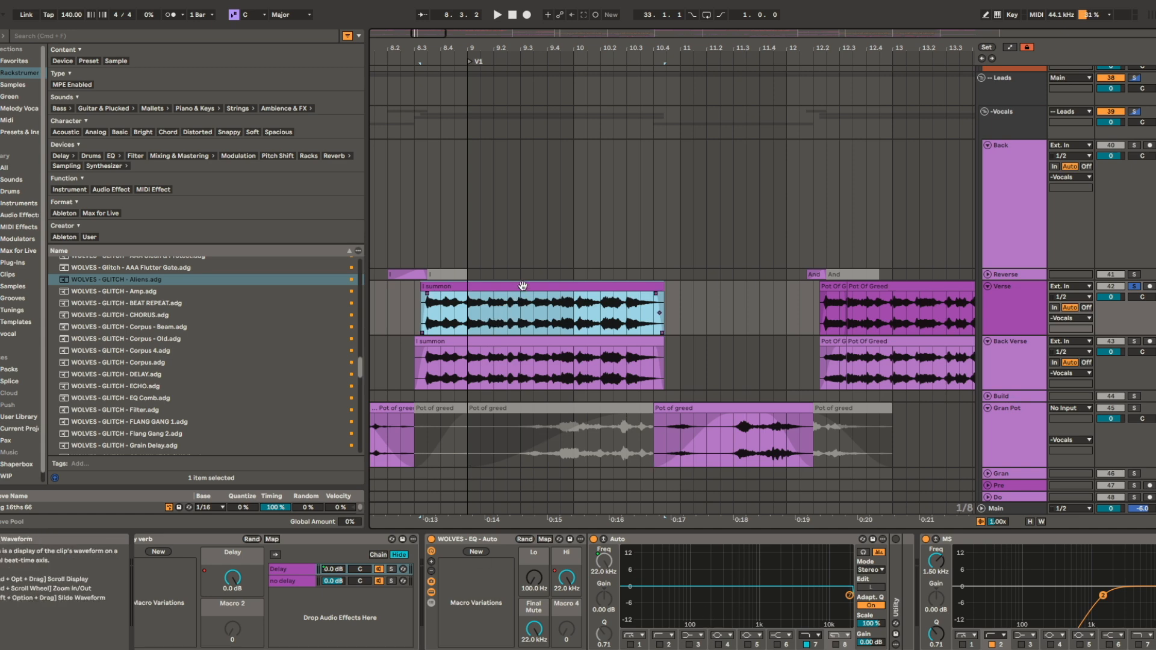
- Play the Verse track's "I summon" clip in solo while reviewing the closing EQ, Utility and Limit devices
key("space")
scroll(602, 596, "right", 10)
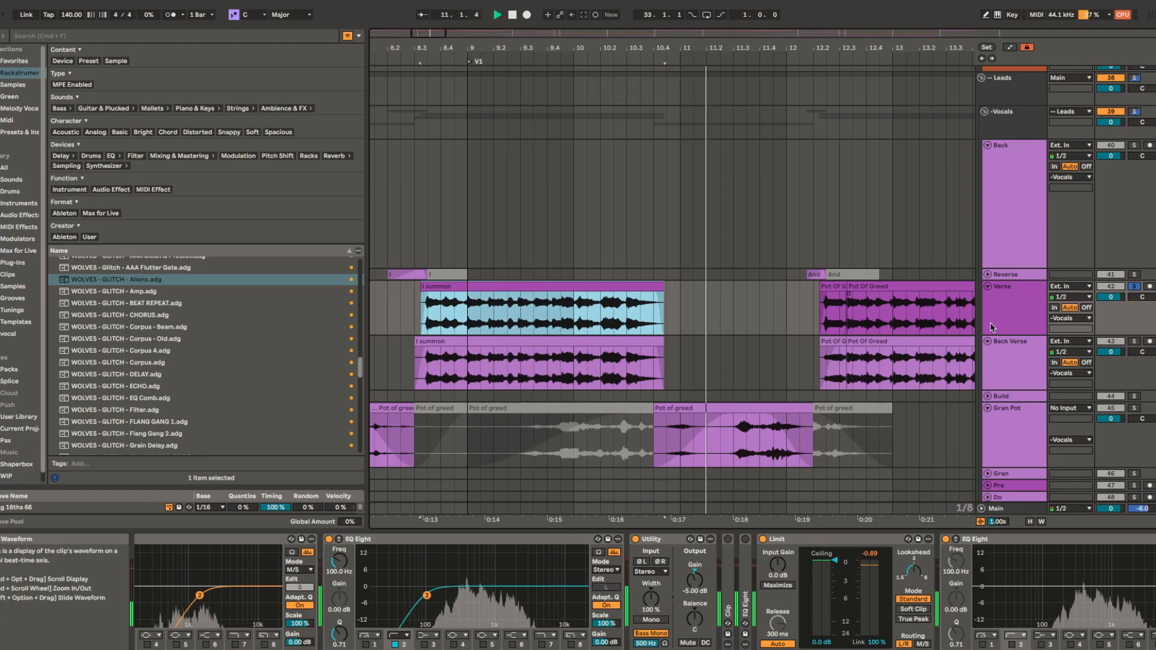
key("space")
- Play the Back Verse track's "I summon" clip in solo and examine its Ensemble Deep, Auto Pan-Tremolo and MS EQ devices
left_click(507, 353)
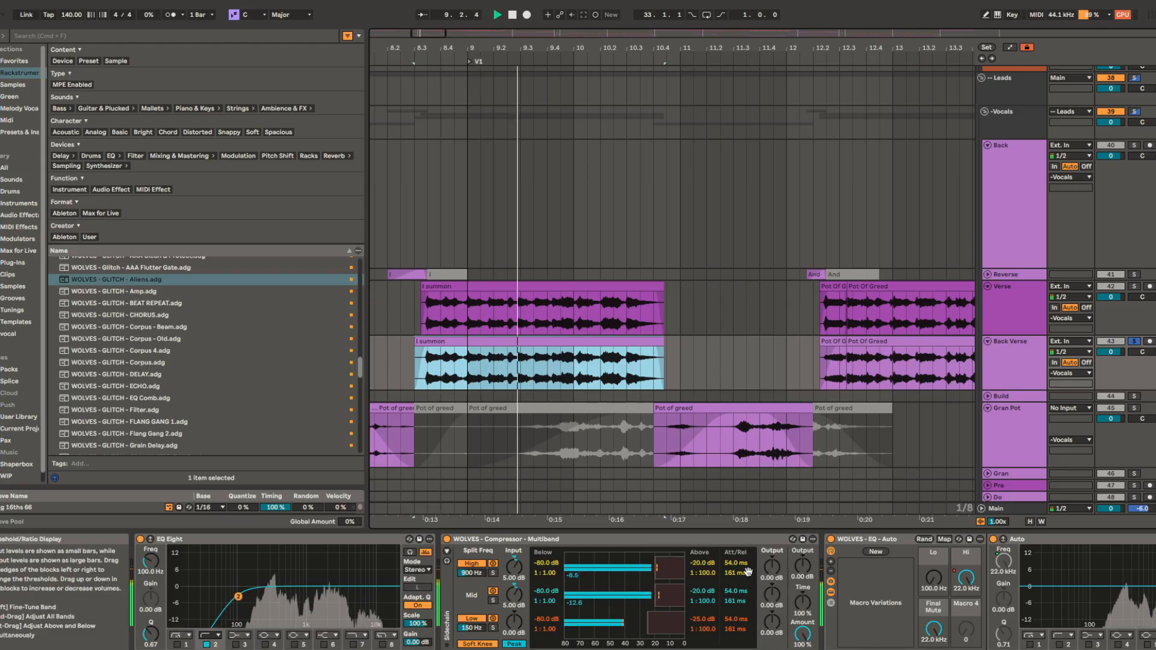
scroll(679, 583, "right", 2)
scroll(679, 583, "right", 5)
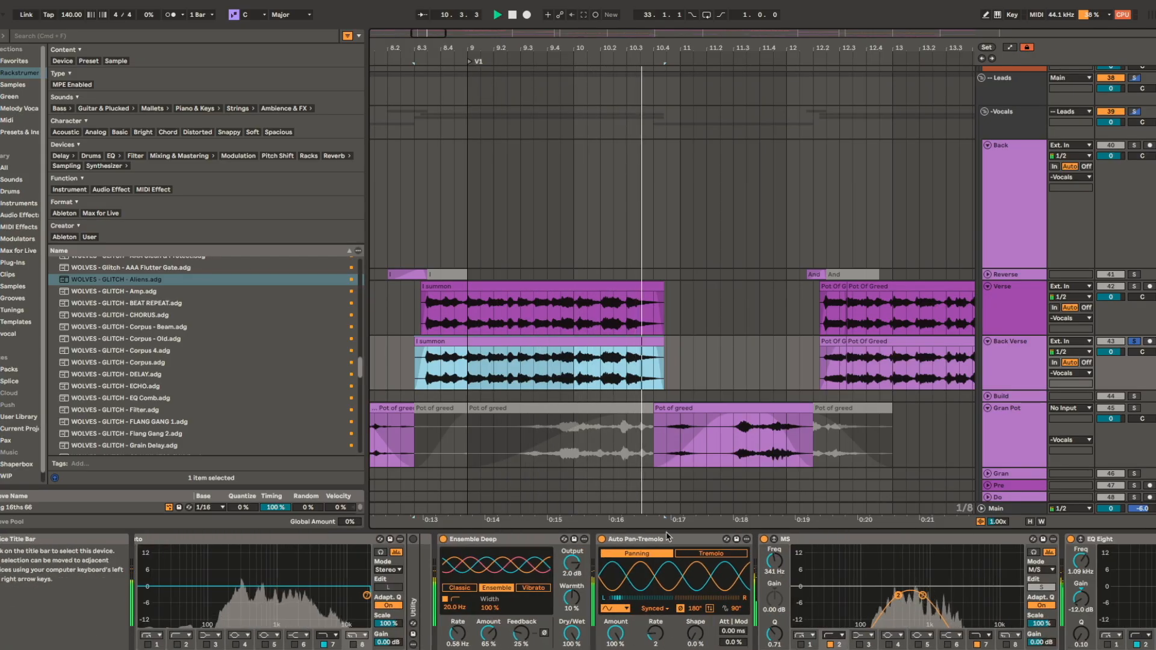
left_click(914, 540)
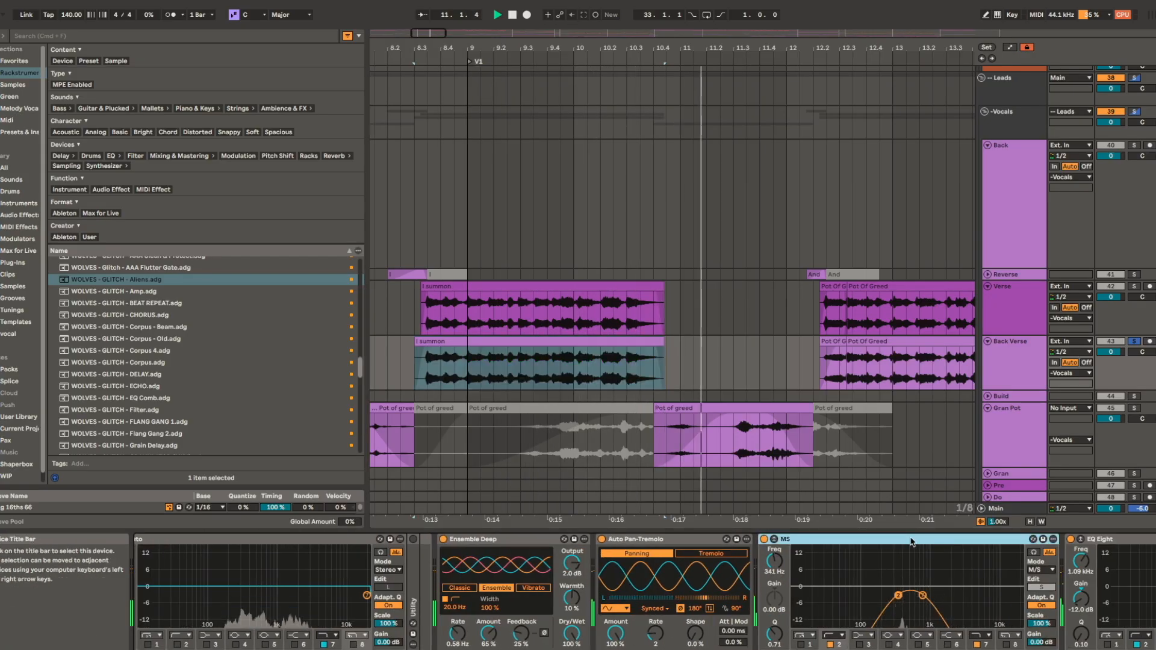
left_click(521, 540)
left_click(604, 544)
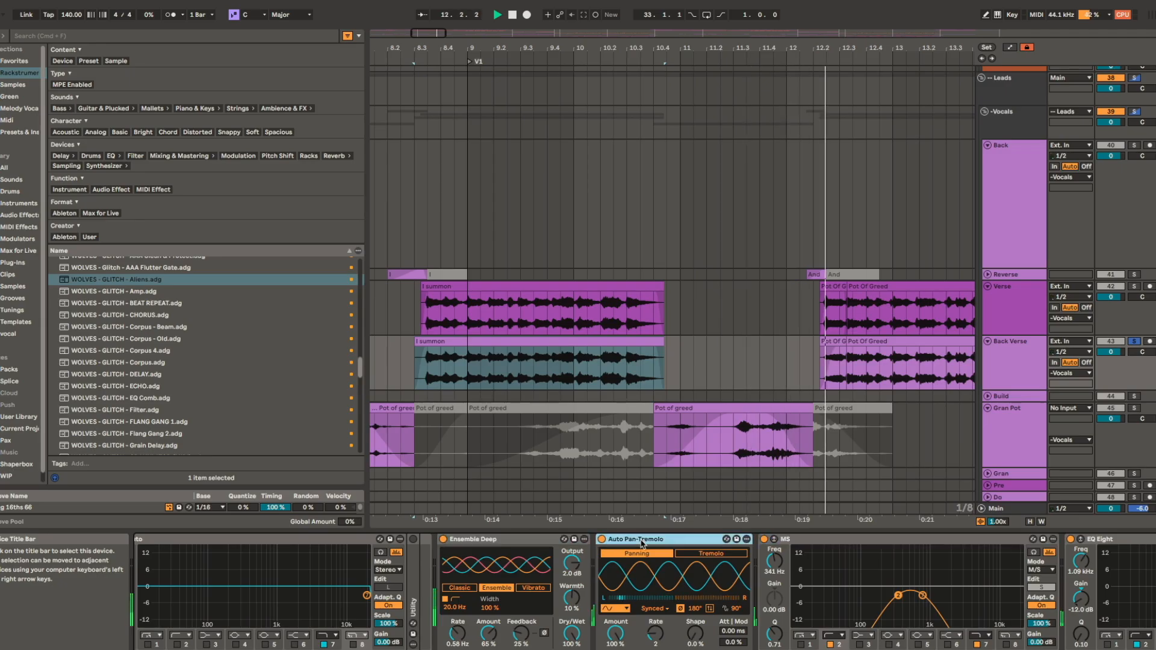
left_click(532, 544)
left_click(663, 540)
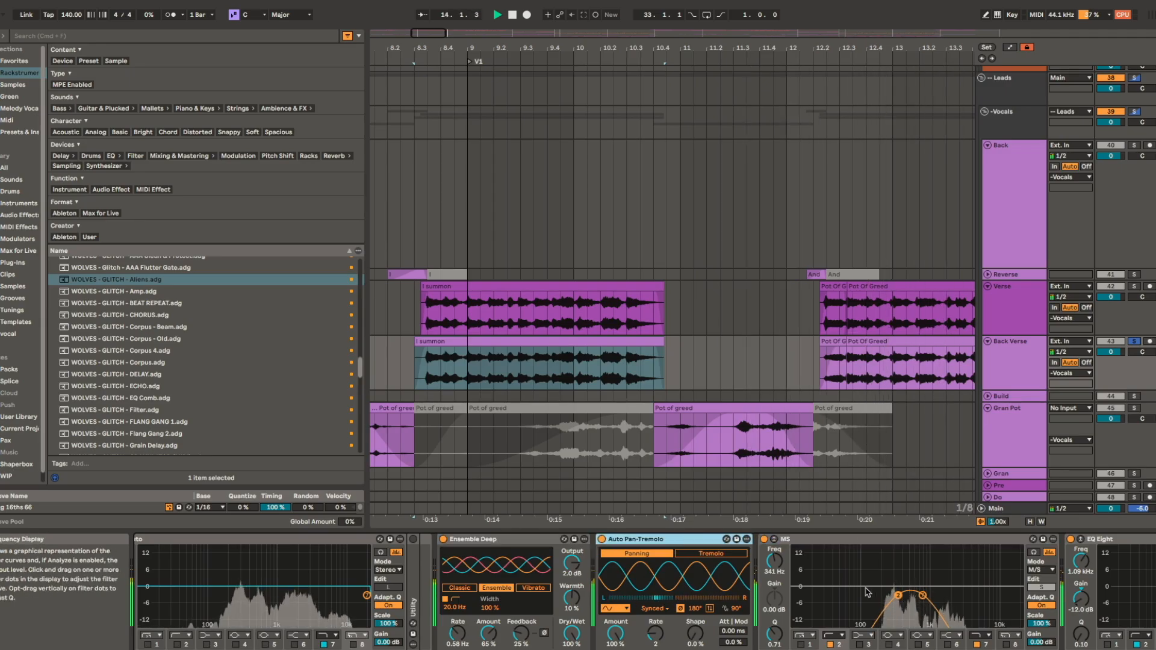
- Review the Back Verse track's closing MS, EQ Eight and Utility devices, and audition the Verse and Back Verse "I summon" clips soloed together
scroll(851, 622, "right", 10)
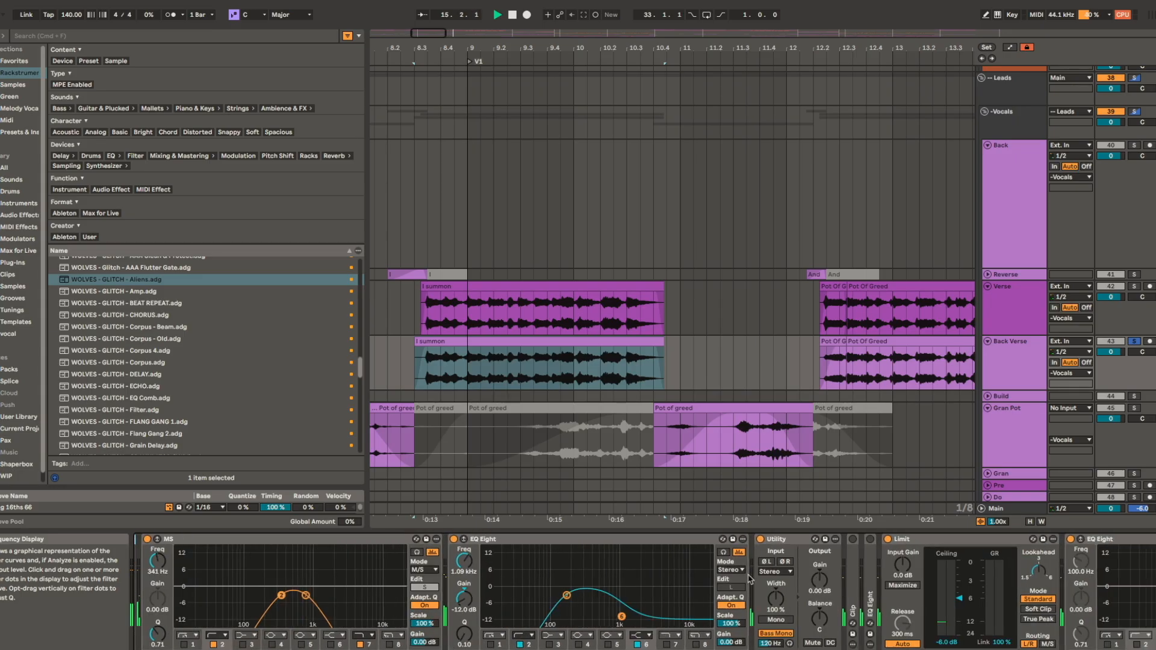
scroll(598, 596, "left", 2)
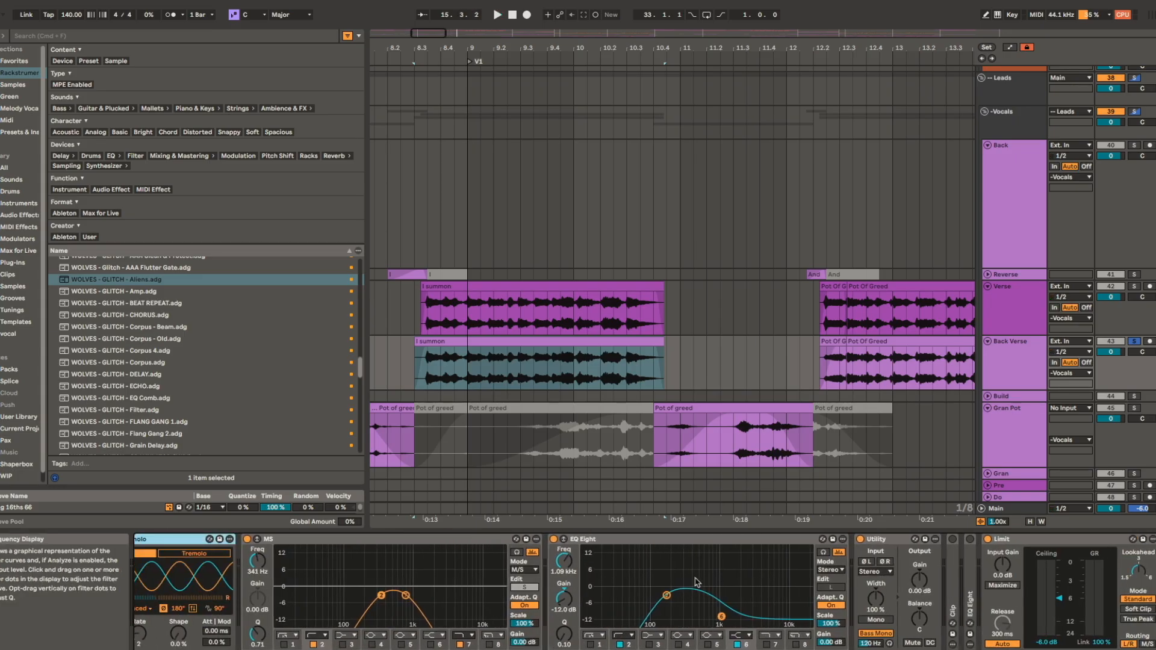
left_click(1019, 309, "shift")
key("space")
key("space")
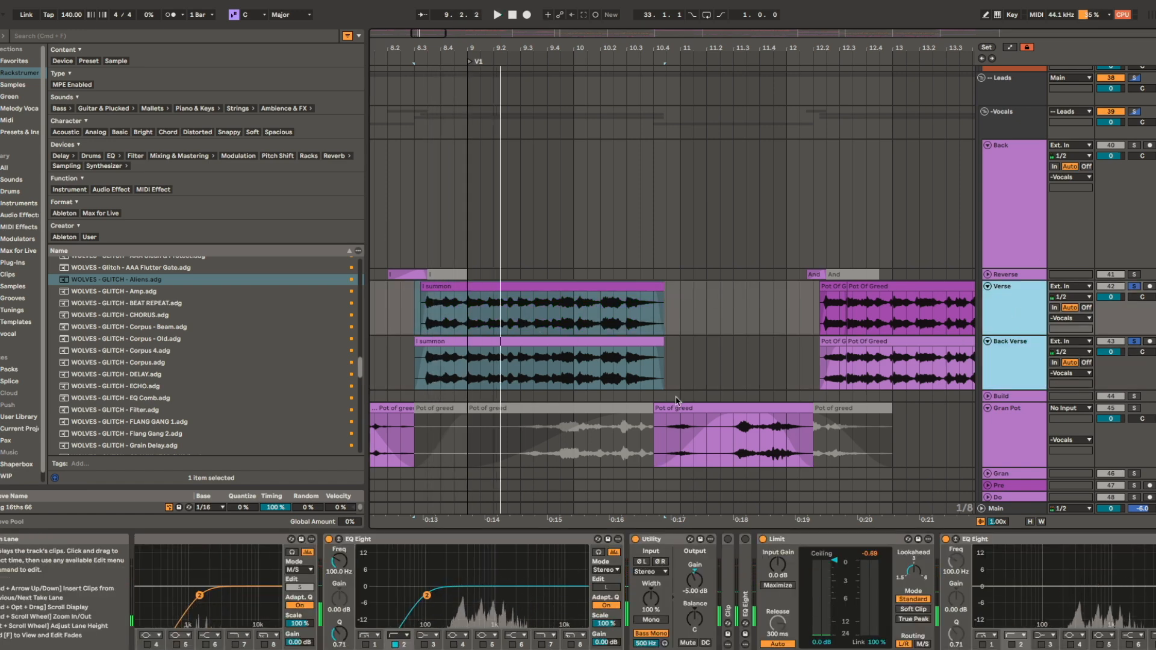
scroll(590, 608, "right", 3)
scroll(590, 608, "left", 10)
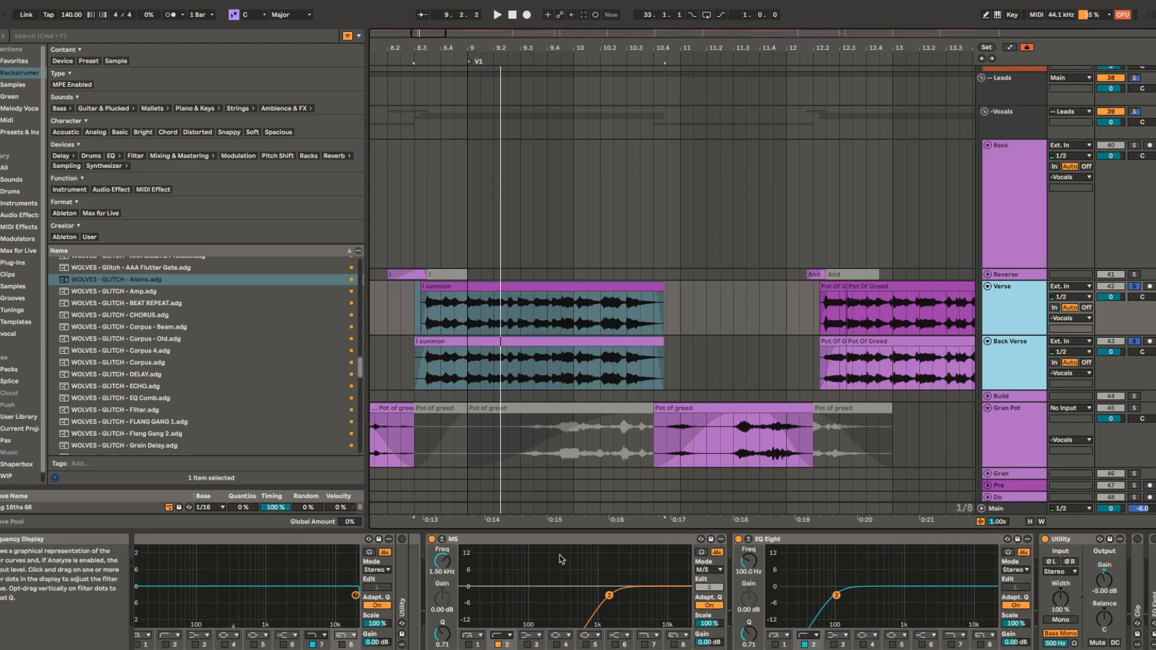
- Audition the Gran Pot track's "Pot of greed" clips near bars 11 and 7 in solo while reviewing its Auto Filter, MS and EQ Eight devices
left_click(733, 410)
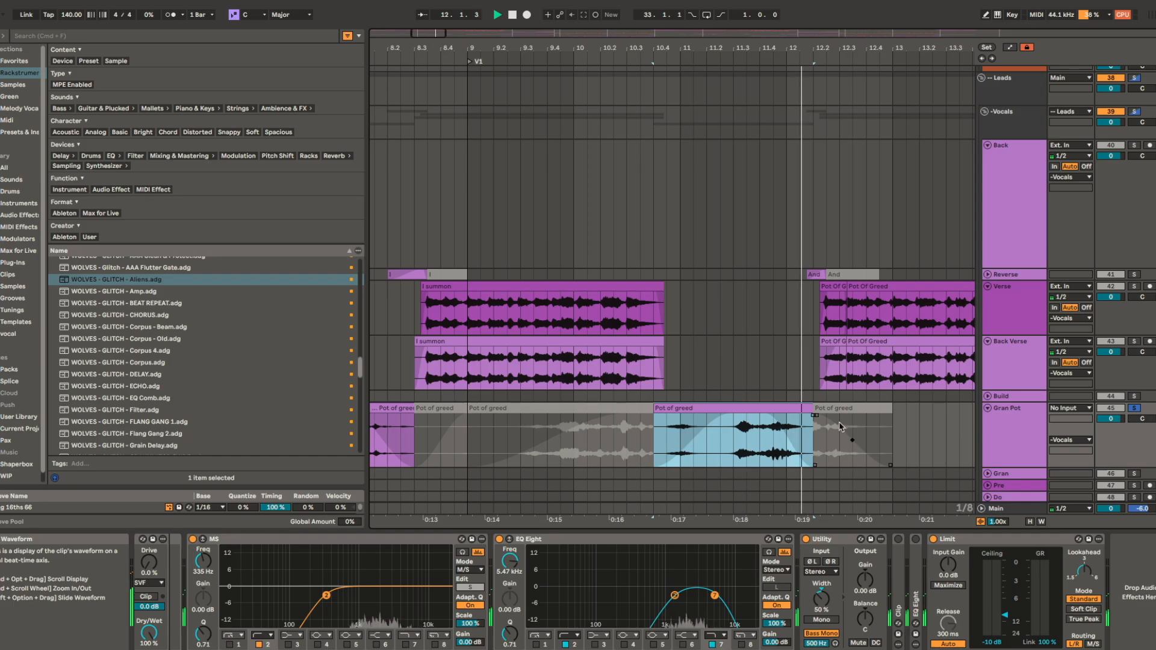
scroll(760, 426, "down", 3)
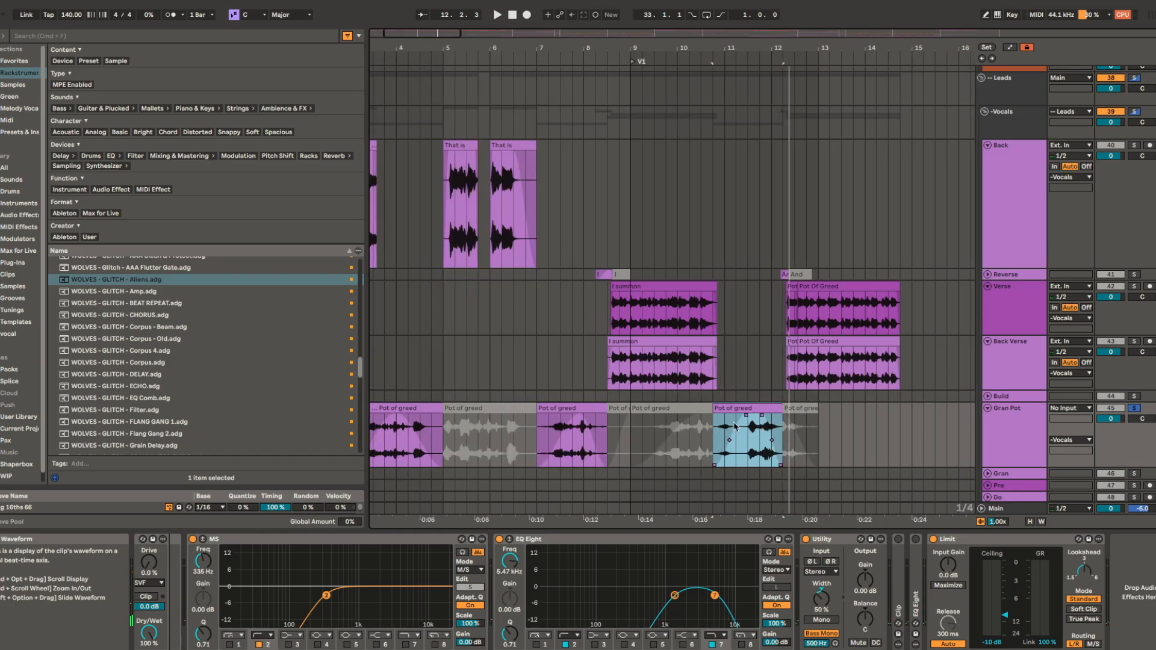
left_click(572, 411)
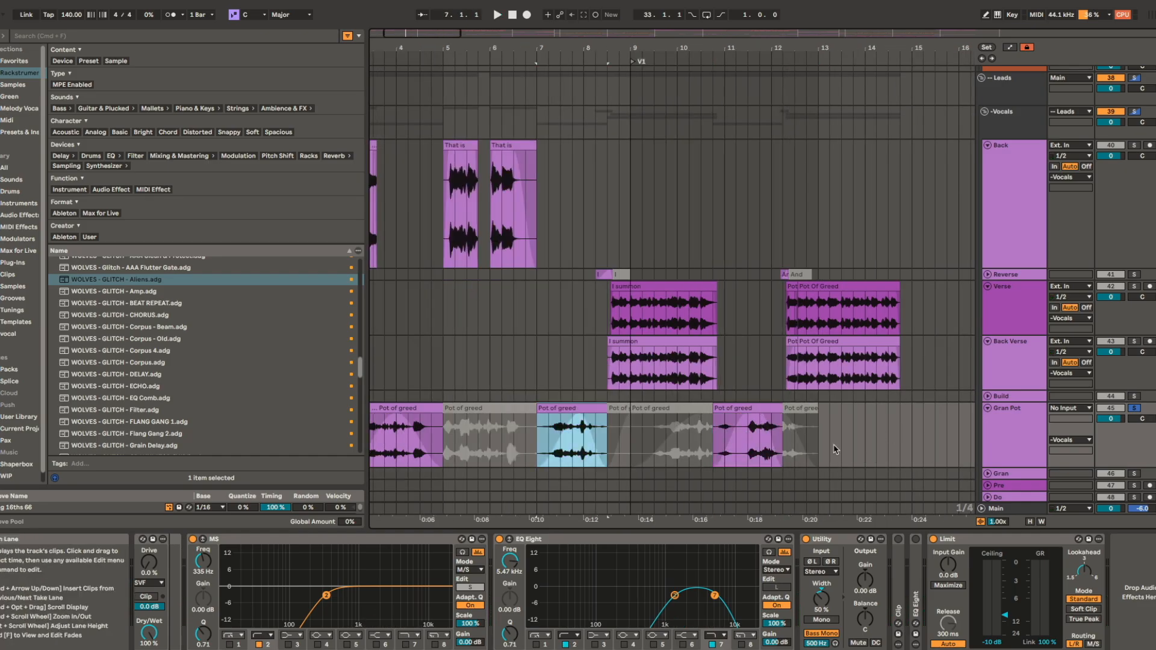
scroll(898, 543, "left", 3)
scroll(653, 584, "left", 3)
key("space")
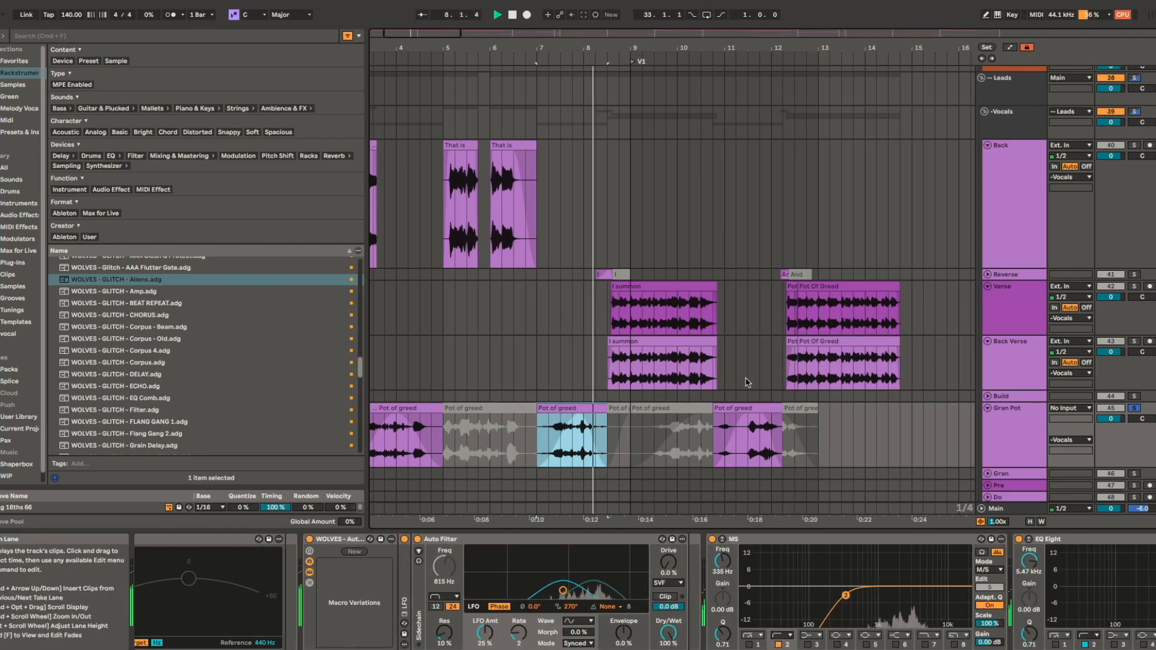
- Play the Reverse track's clip before bar 9 in solo, followed by the Reverse and Verse tracks soloed together
scroll(611, 272, "up", 10)
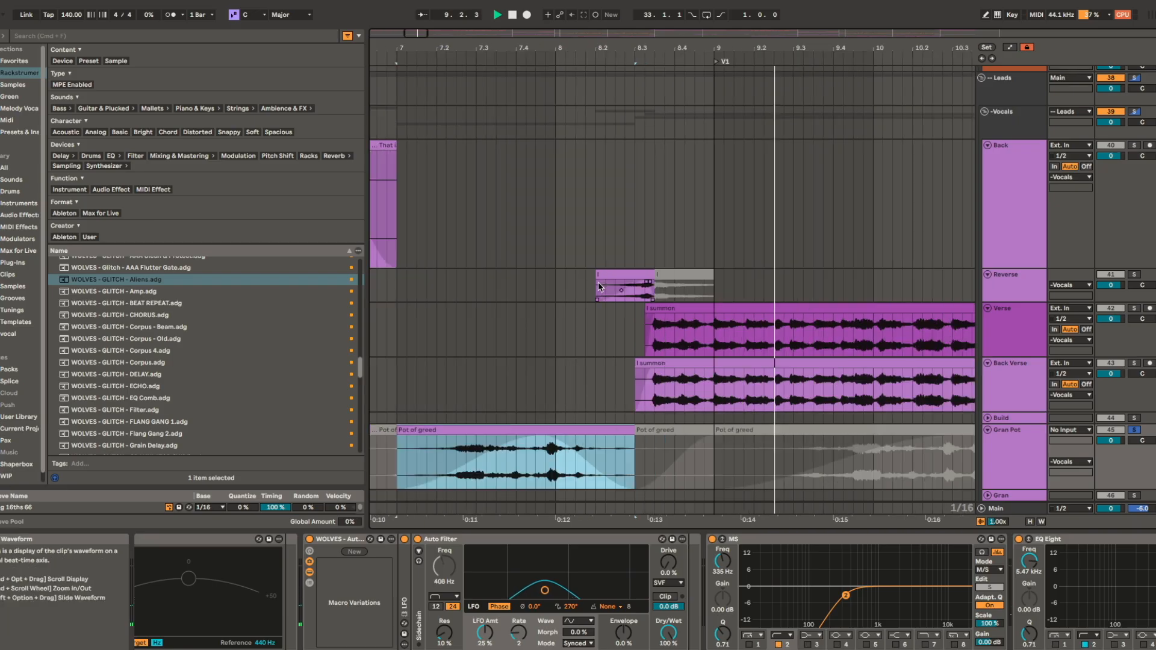
left_click(618, 271)
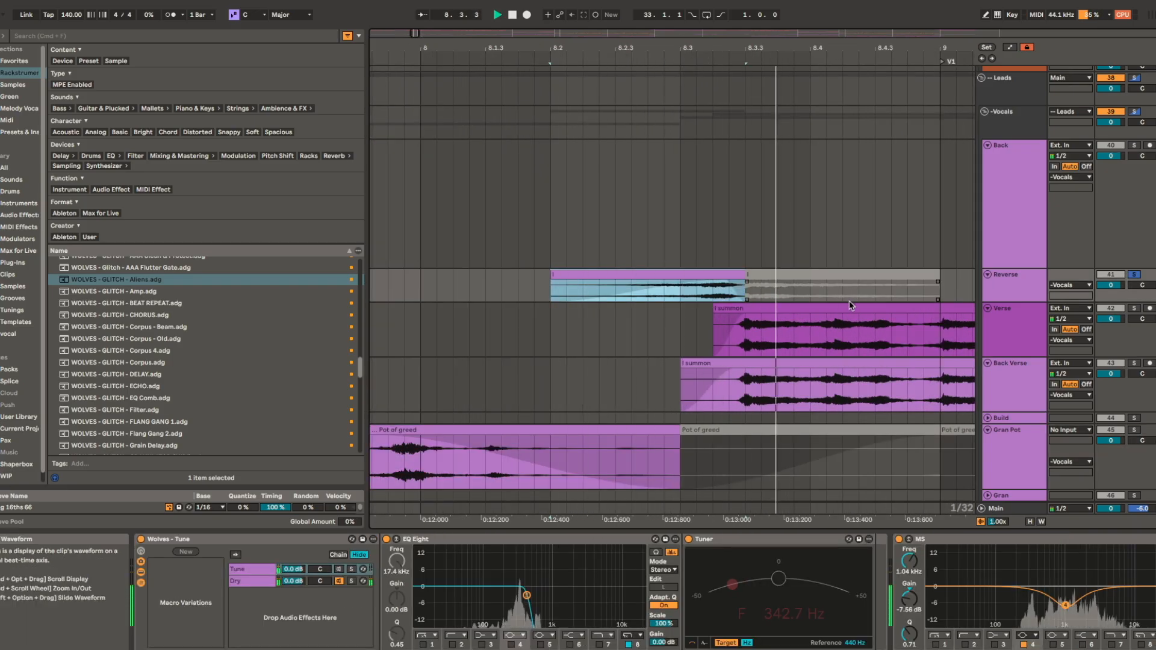
left_click(1019, 328, "shift")
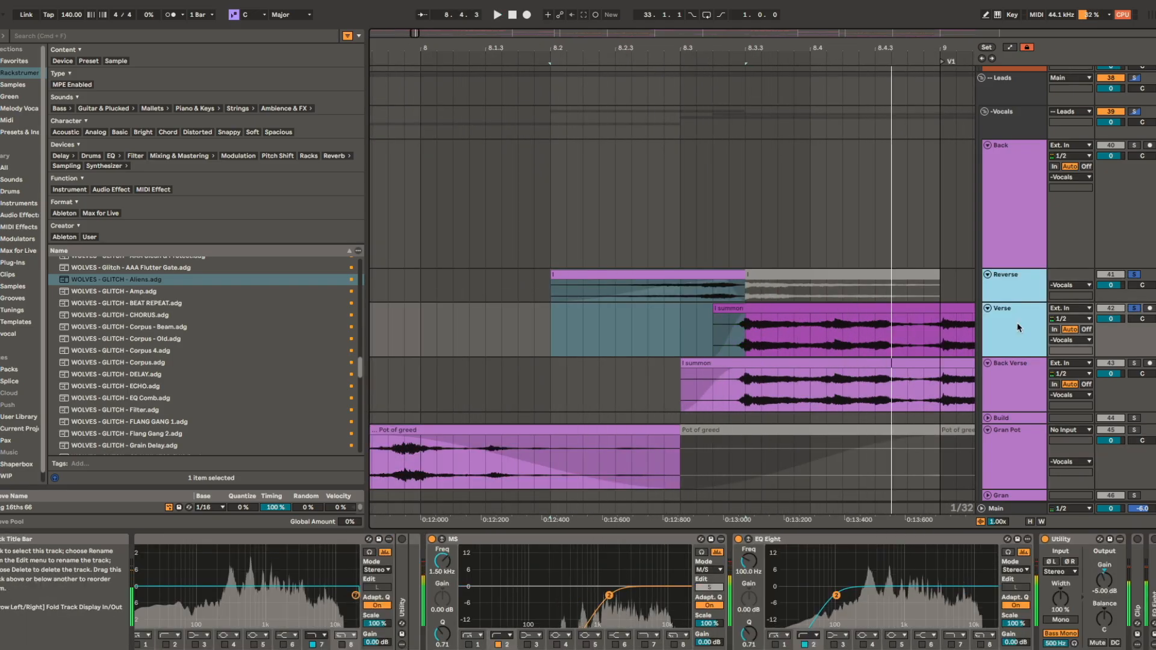
key("space")
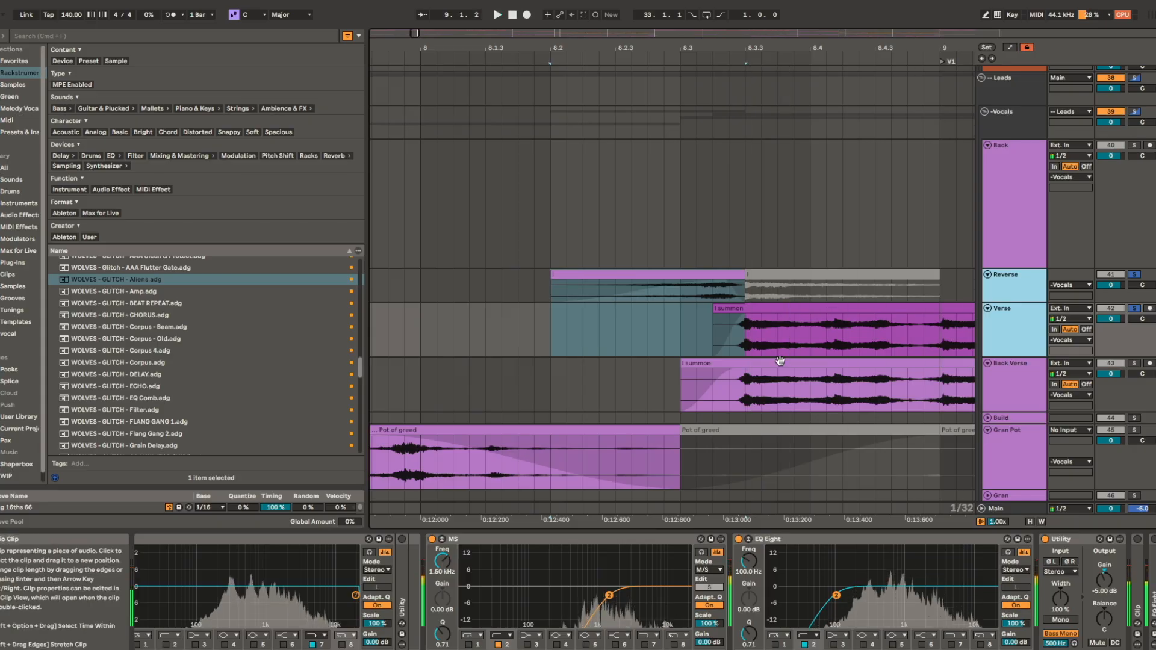
- Select the Verse track's first "I summon" clip and reveal the devices inside its Delay verb rack
scroll(668, 293, "down", 10)
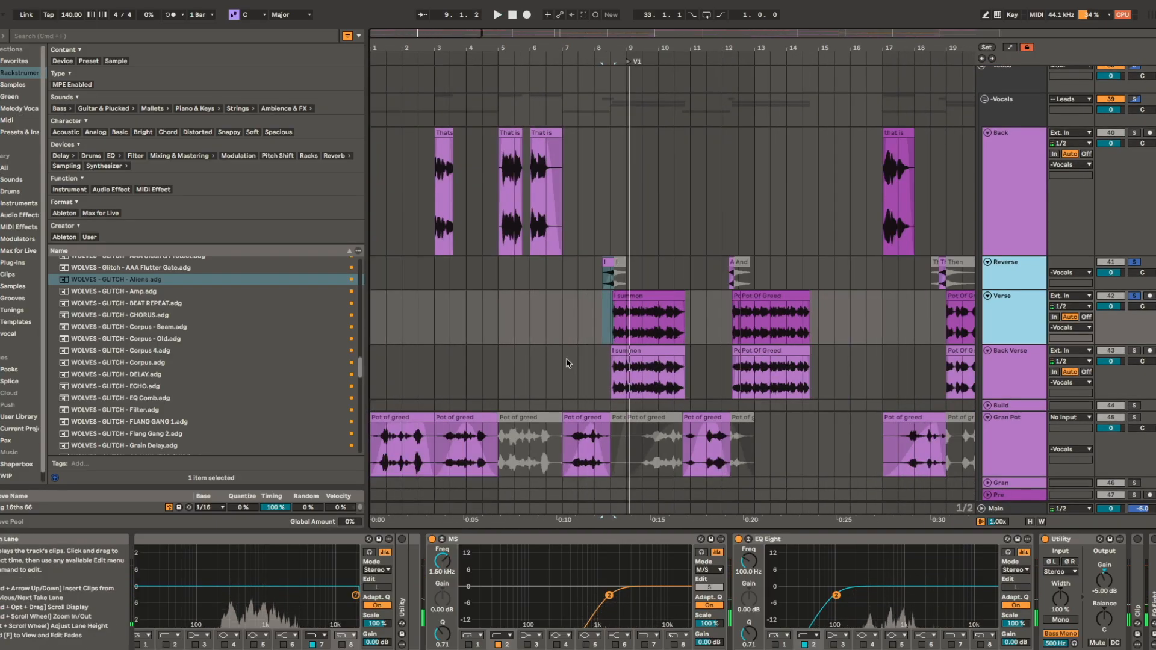
scroll(566, 363, "up", 3)
left_click(668, 295)
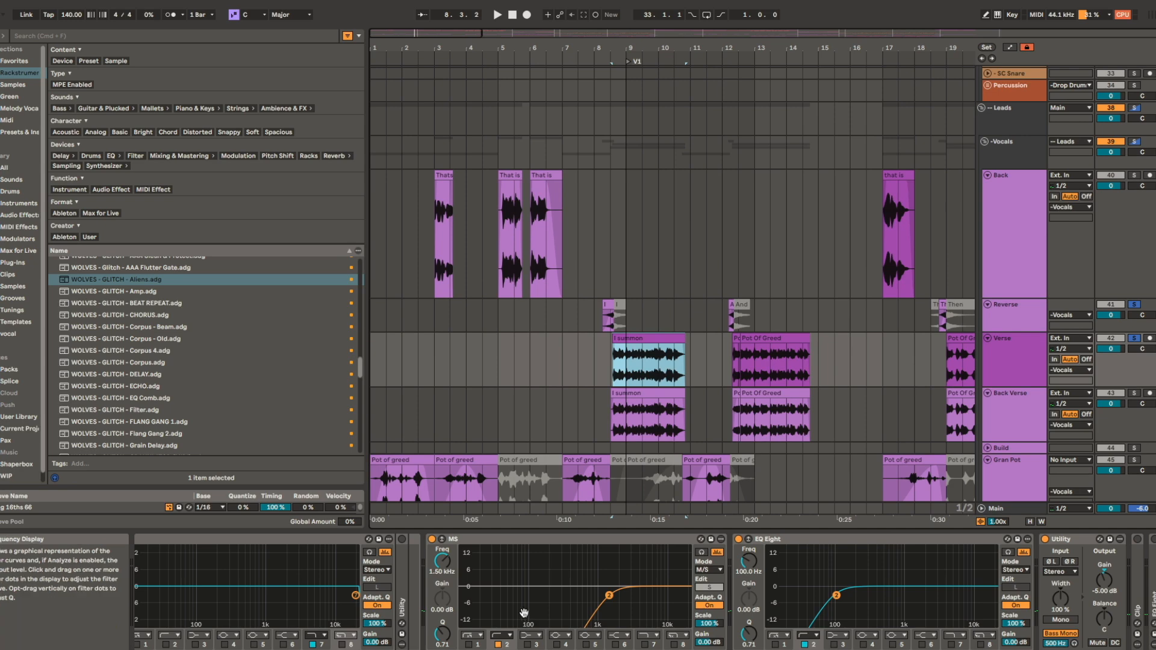
scroll(524, 613, "left", 5)
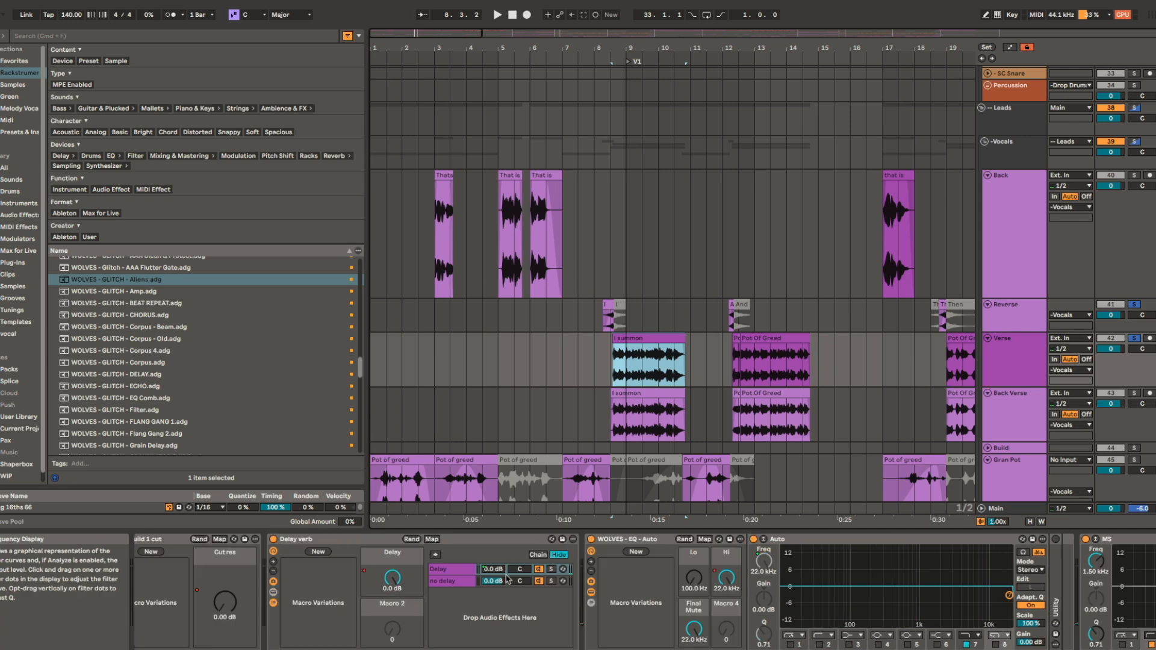
left_click(274, 592)
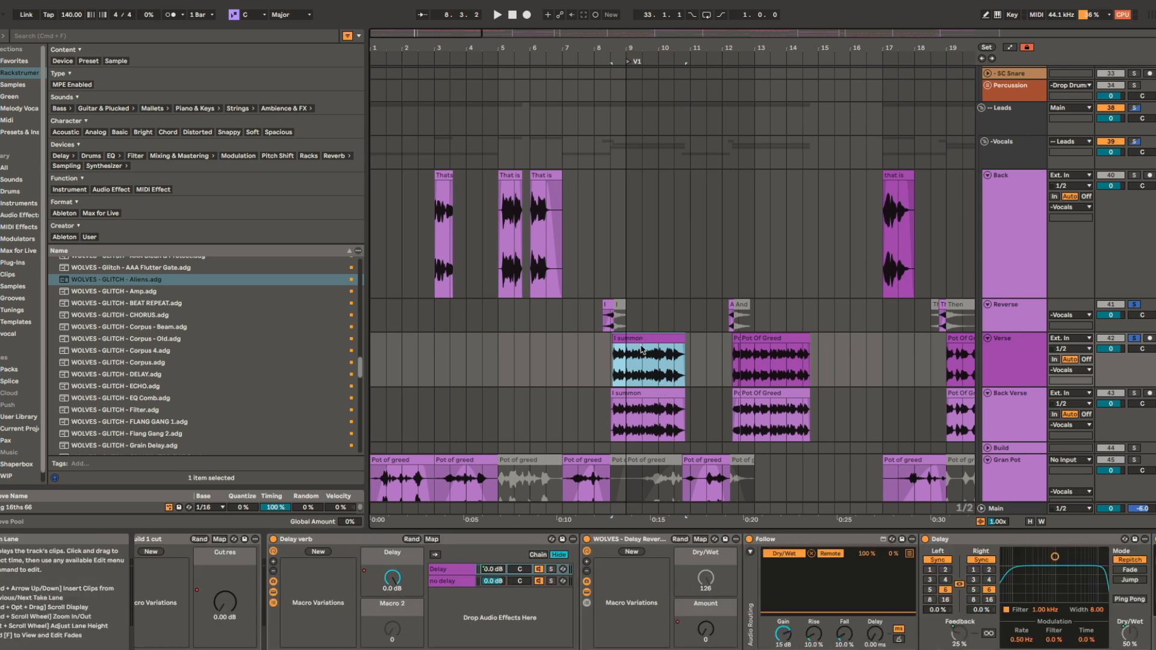
- Play the Transition track's "08" clip starting at bar 7 in solo and stop playback
scroll(650, 309, "up", 15)
left_click(626, 243)
scroll(614, 211, "up", 3)
left_click(652, 211)
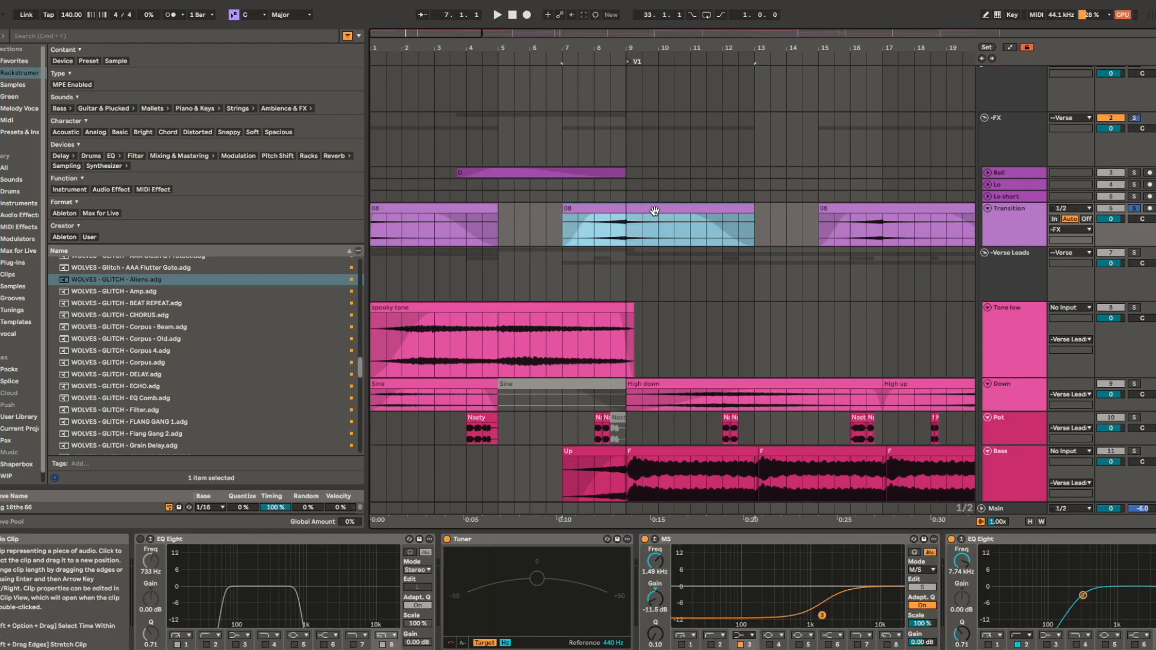
key("space")
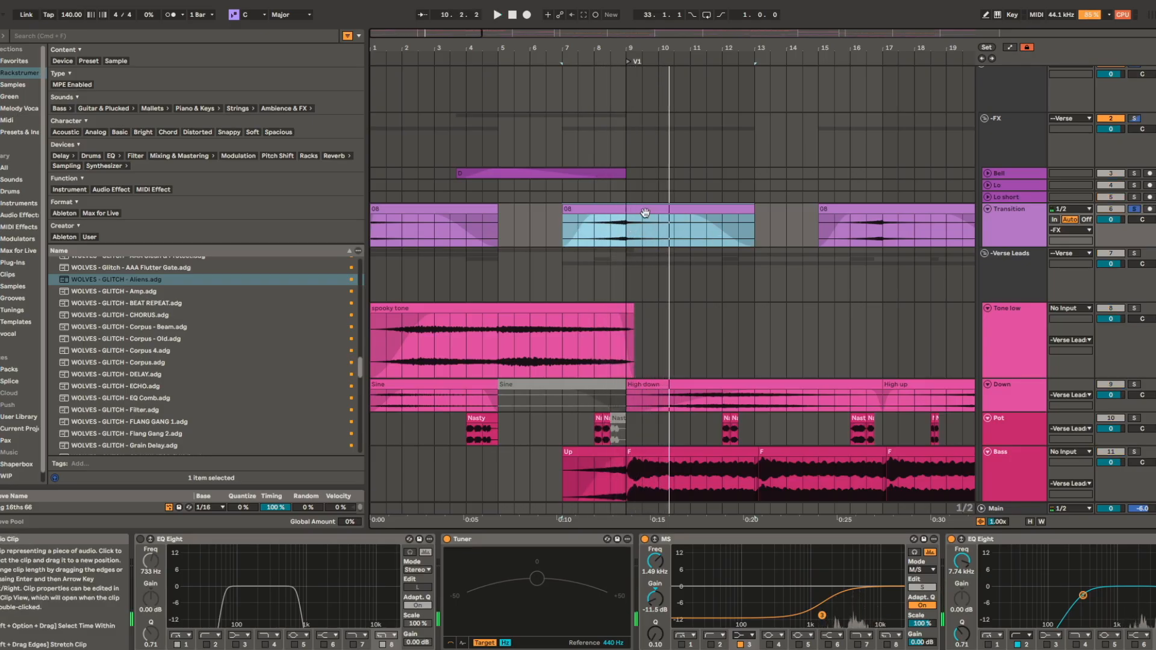
- Enlarge the Transition and Bell track lanes and place the insert marker at bar 9
key("alt+plus")
scroll(650, 227, "down", 1)
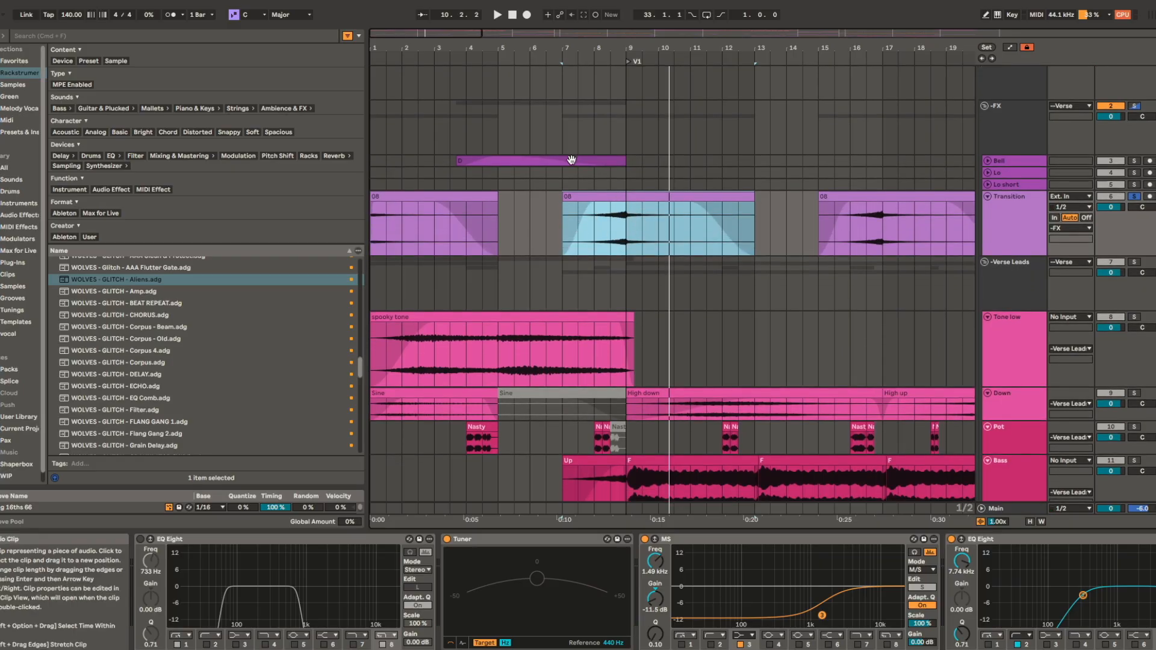
scroll(572, 159, "up", 1)
left_click(627, 246)
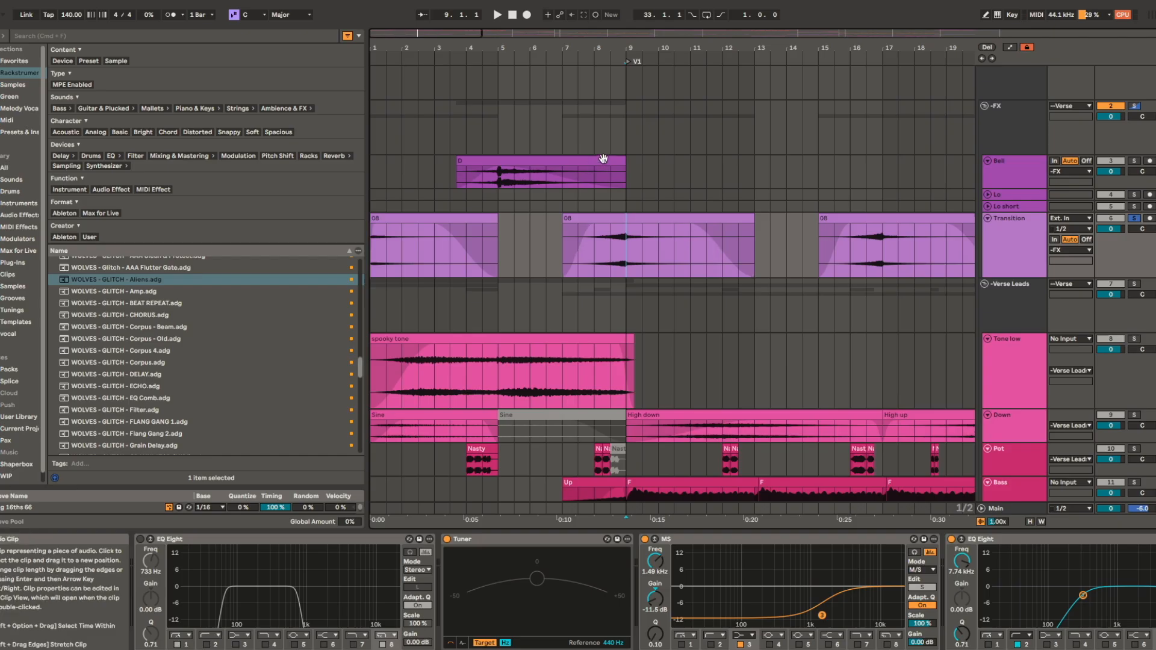
- Play the Down track's "High down" clip from bar 9 in solo and enlarge the track's lane
scroll(627, 192, "down", 5)
scroll(627, 192, "right", 5)
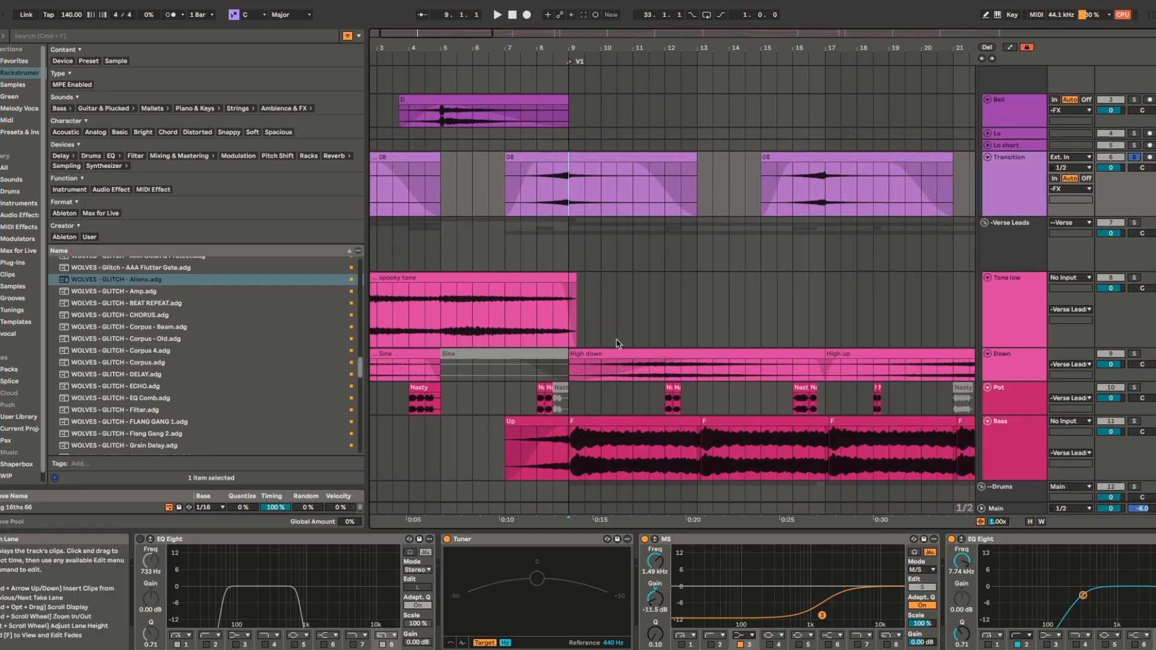
left_click(597, 352)
key("space")
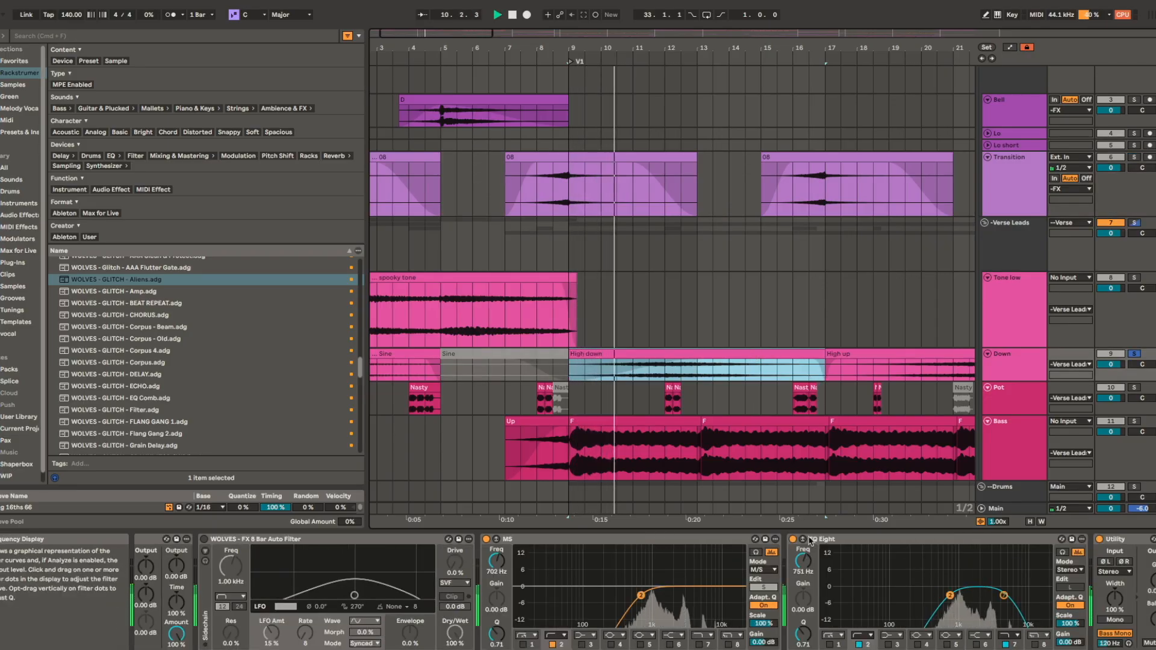
scroll(684, 339, "down", 2)
scroll(684, 338, "right", 5)
scroll(685, 339, "up", 3)
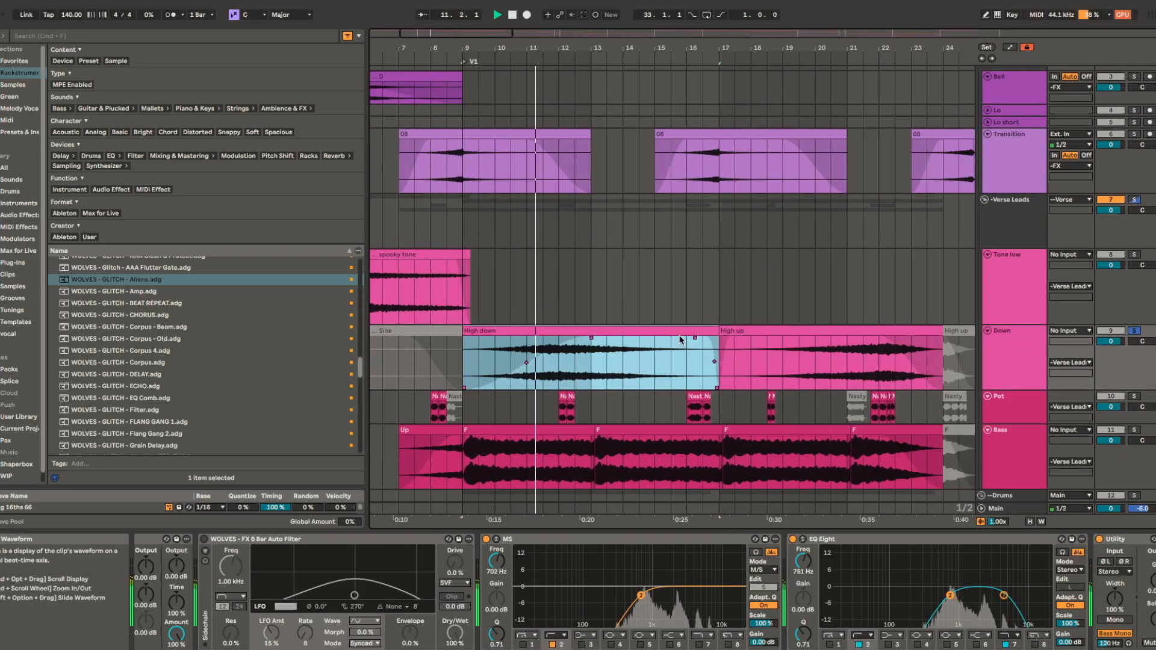
- Audition the later part of the Down track's "High up" clip in solo and reselect the "High down" clip
left_click(750, 330)
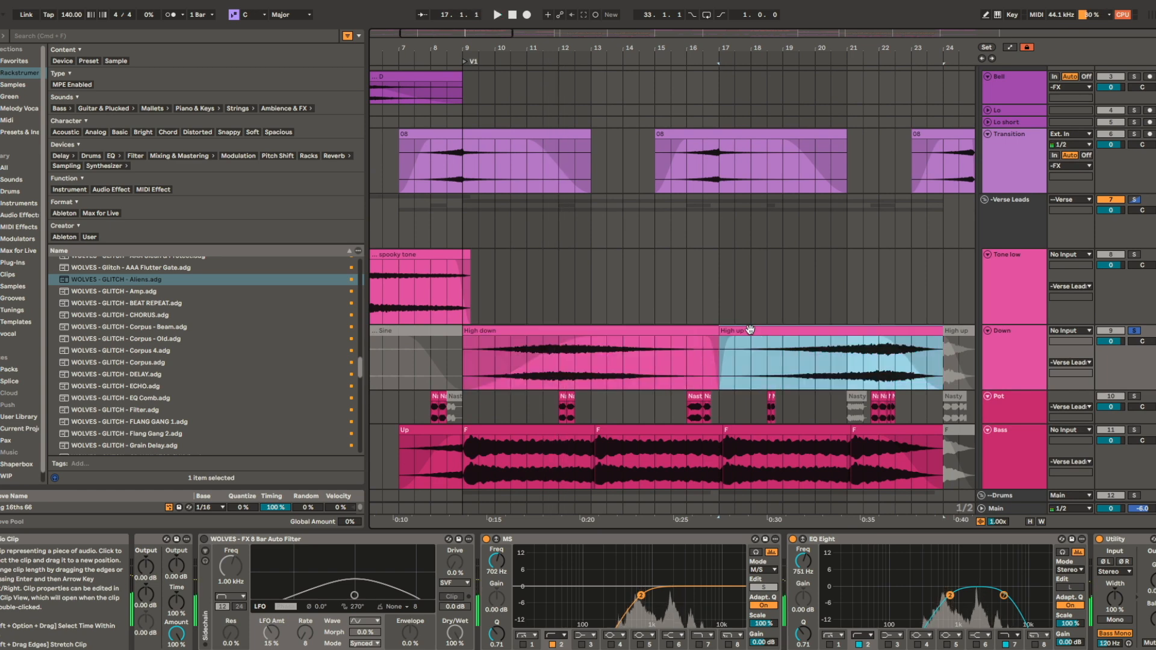
left_click(836, 361)
key("space")
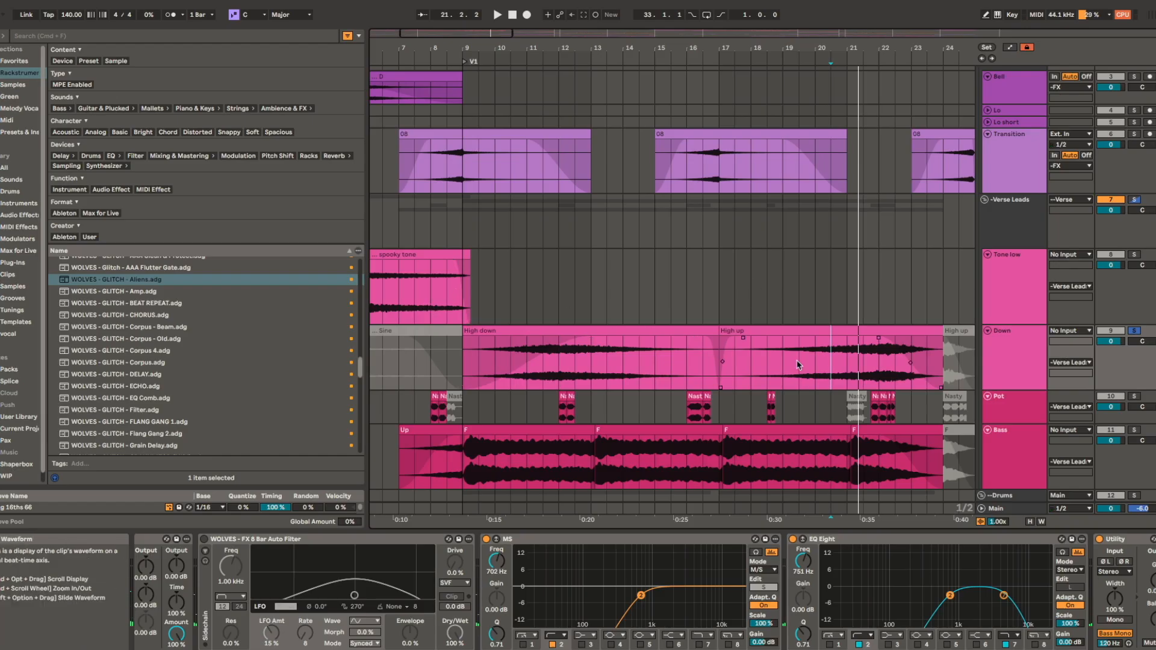
left_click(679, 331)
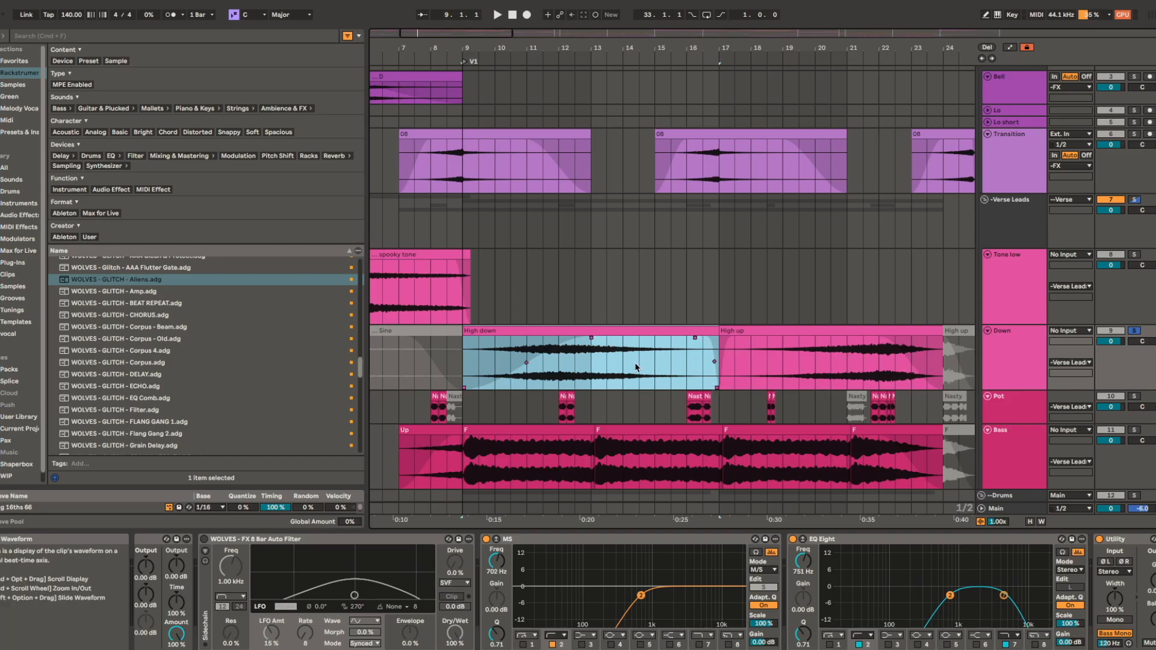
- Play the Bass track from its "F" clip at bar 9 in solo and examine its Cut, EQ Eight and Envelope Follower devices
left_click(563, 448)
key("space")
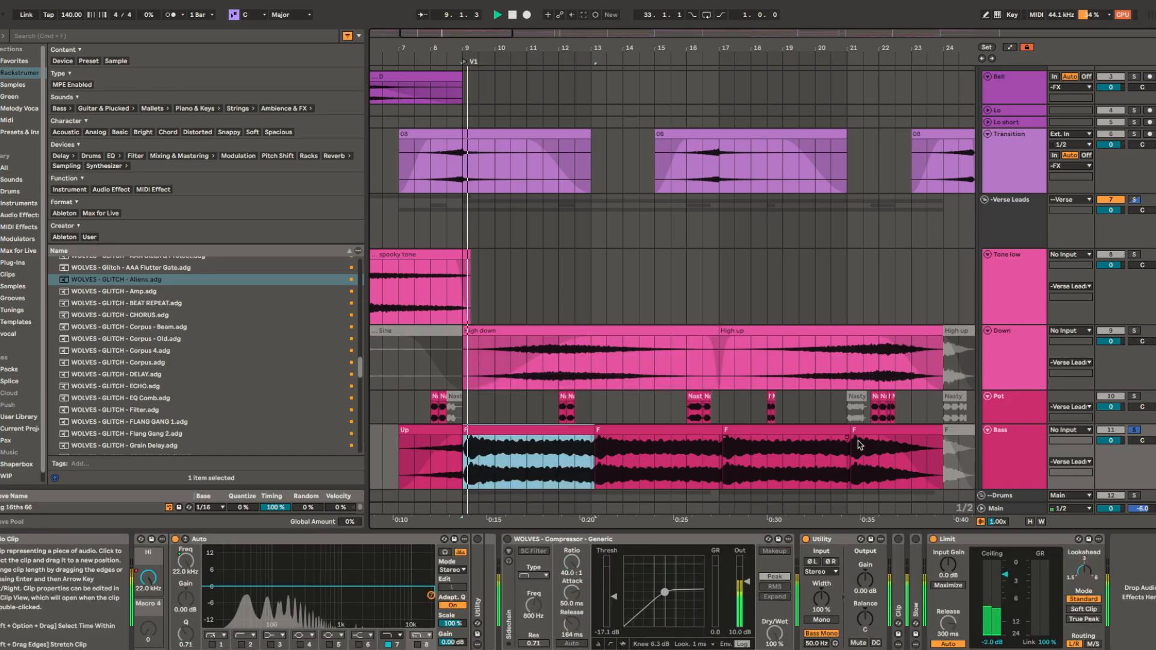
scroll(602, 588, "left", 12)
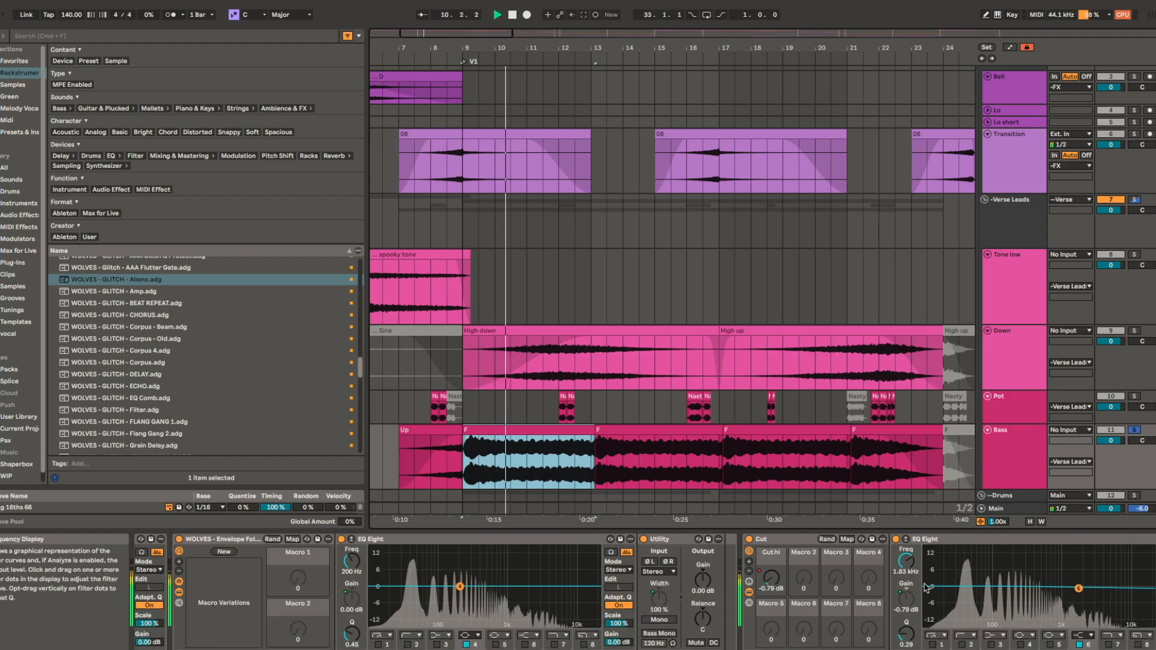
scroll(480, 596, "left", 4)
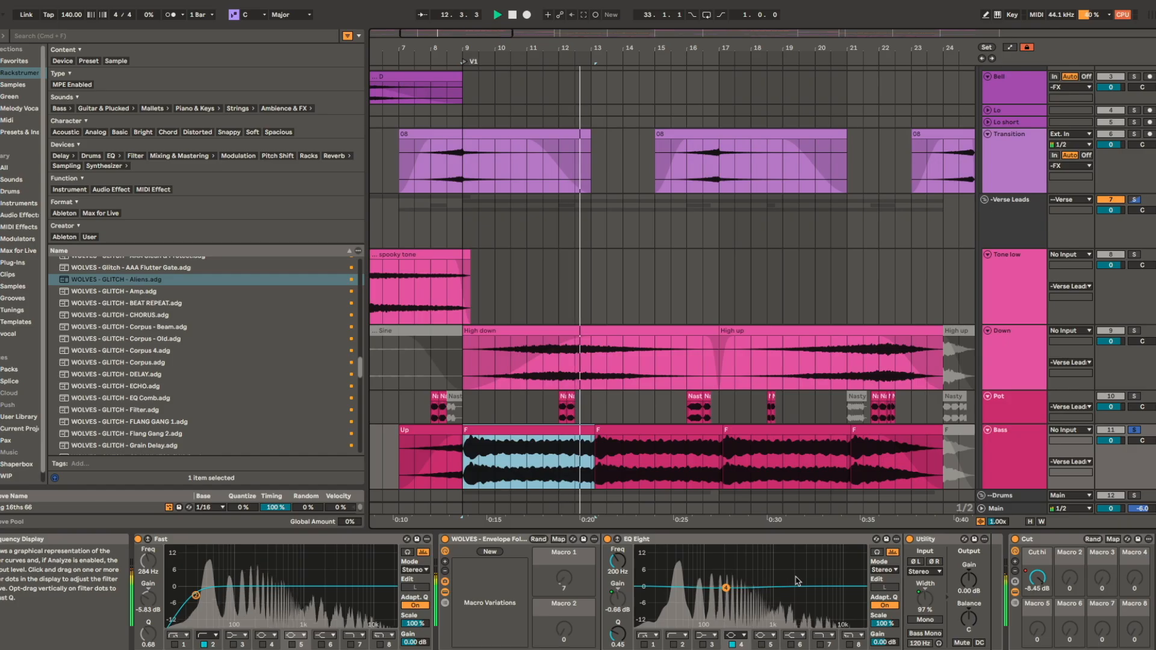
scroll(807, 448, "down", 3)
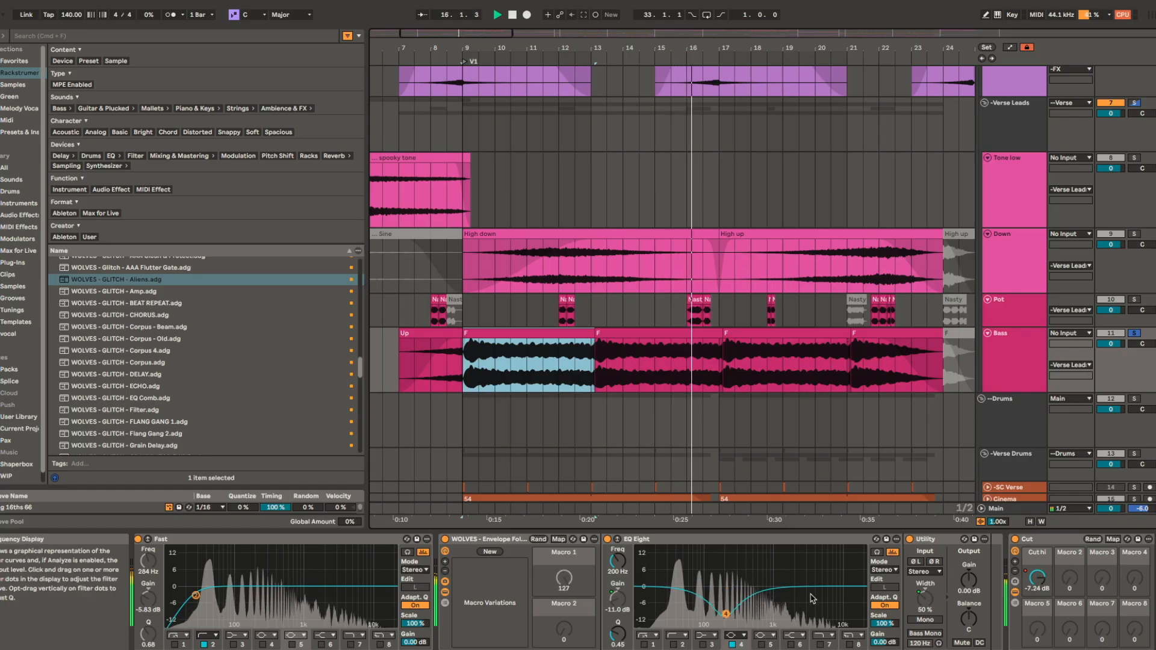
left_click(501, 540)
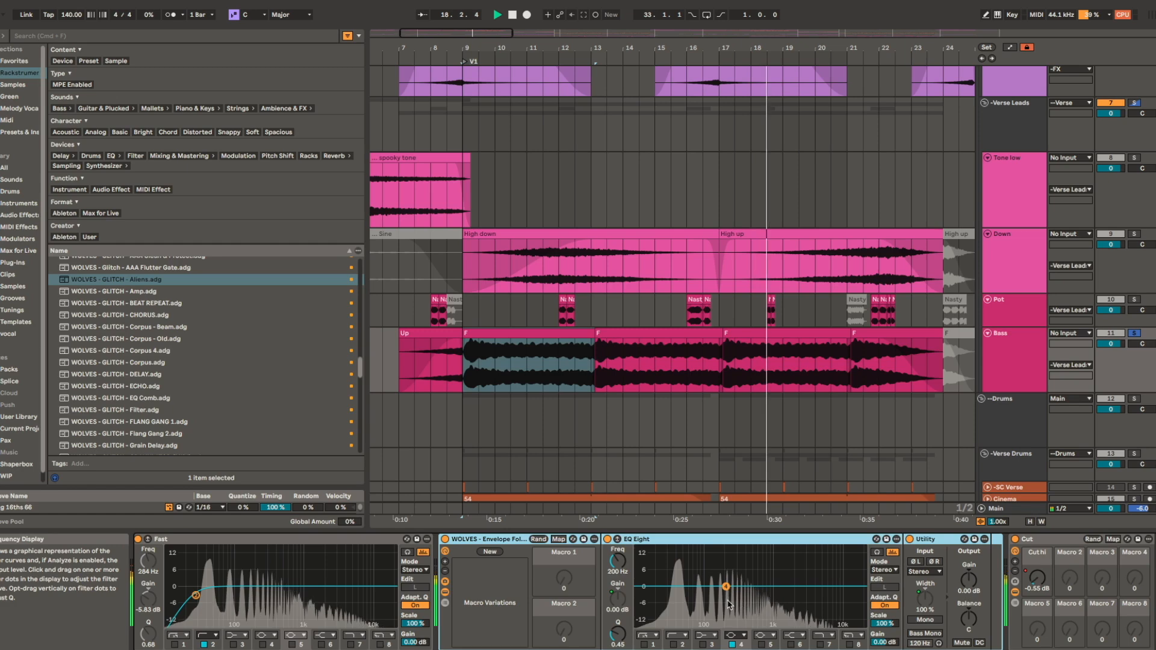
- Review the Verse track's Delay verb through Limit devices during playback, and show the Vocals group's effects chain
scroll(734, 330, "down", 10)
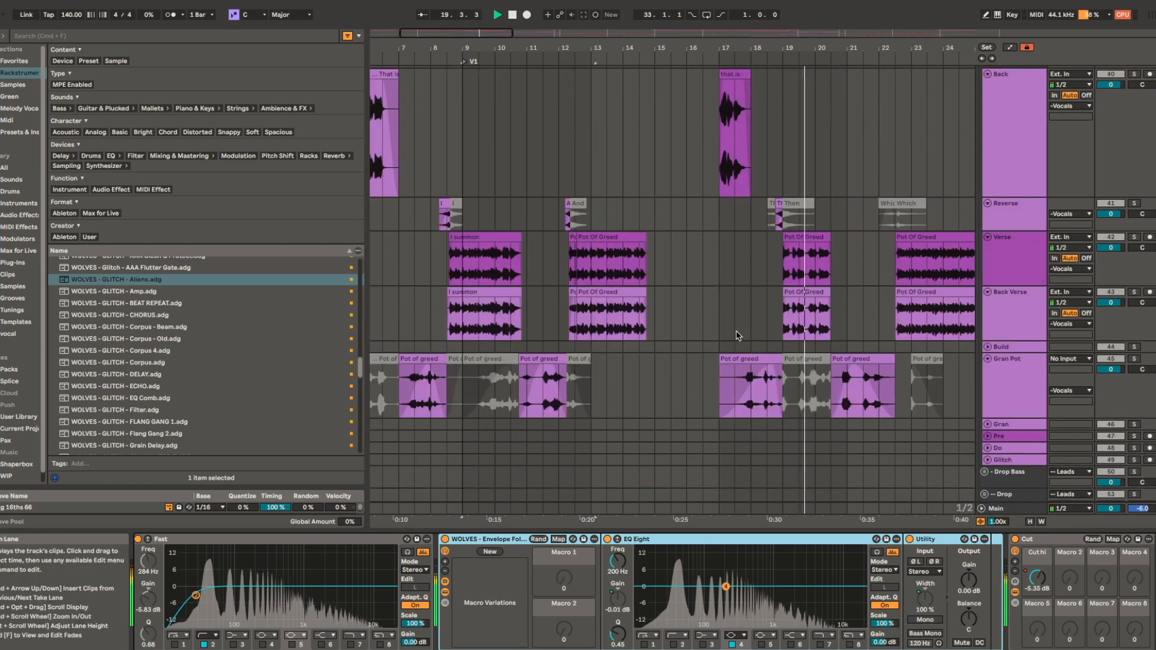
left_click(1014, 259)
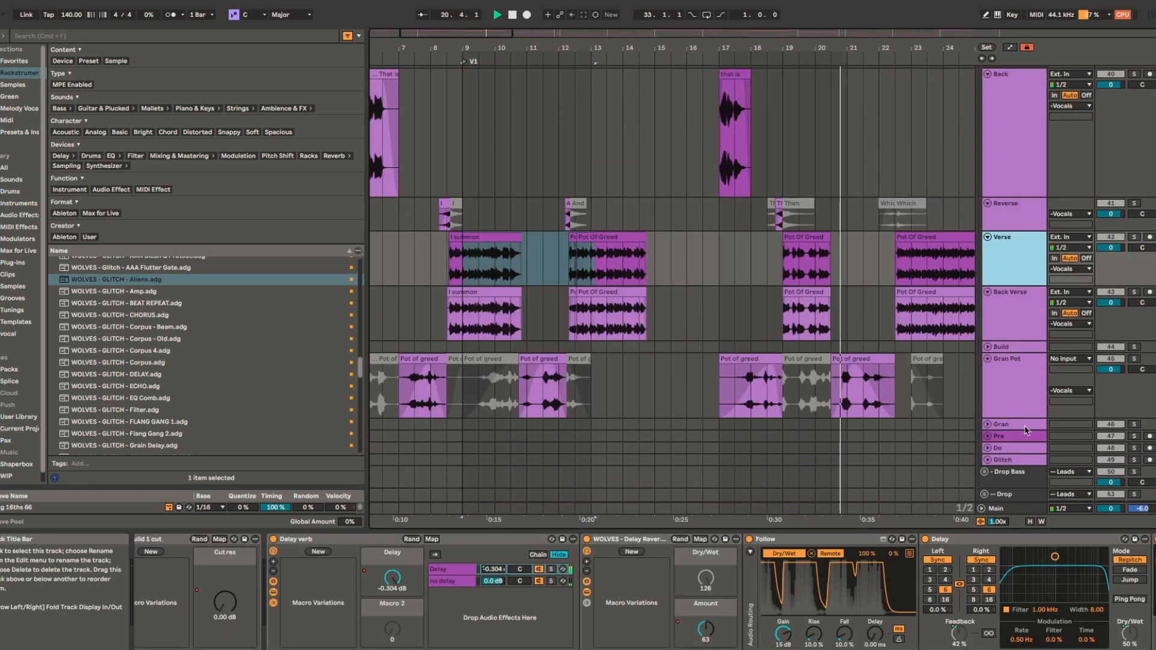
scroll(1086, 607, "right", 15)
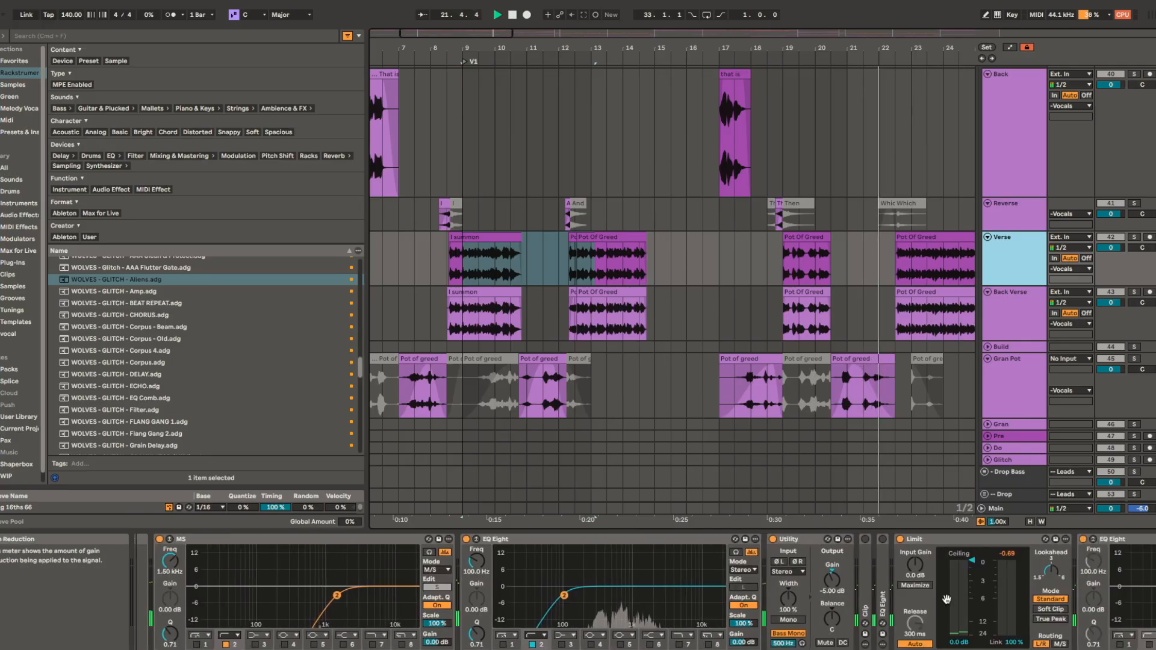
scroll(1018, 270, "up", 5)
left_click(1023, 226)
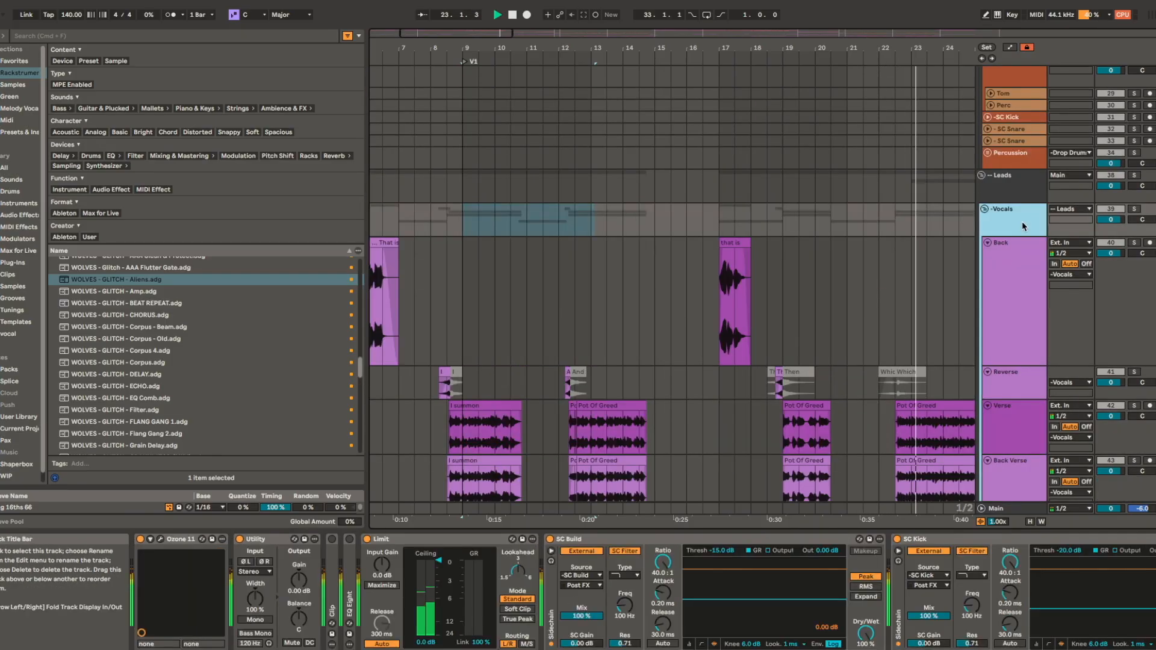
- Skim the Vocals group's effects chain, show the Verse Leads group's devices and play from bar 9
key("space")
scroll(458, 627, "right", 5)
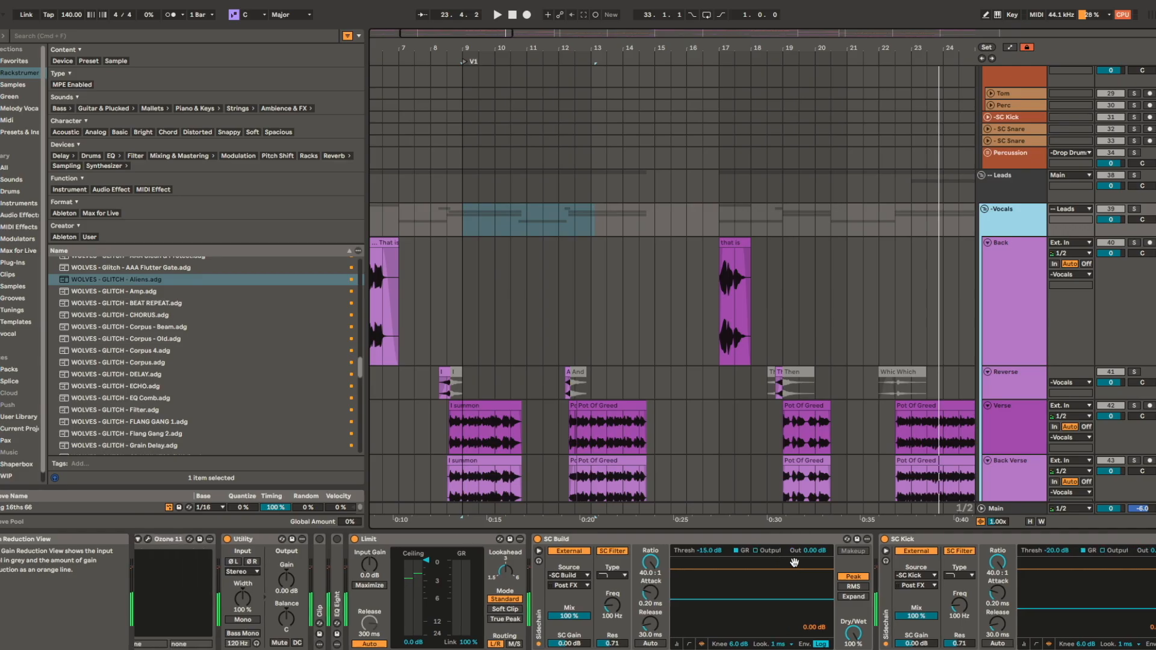
scroll(458, 628, "left", 5)
scroll(946, 272, "up", 15)
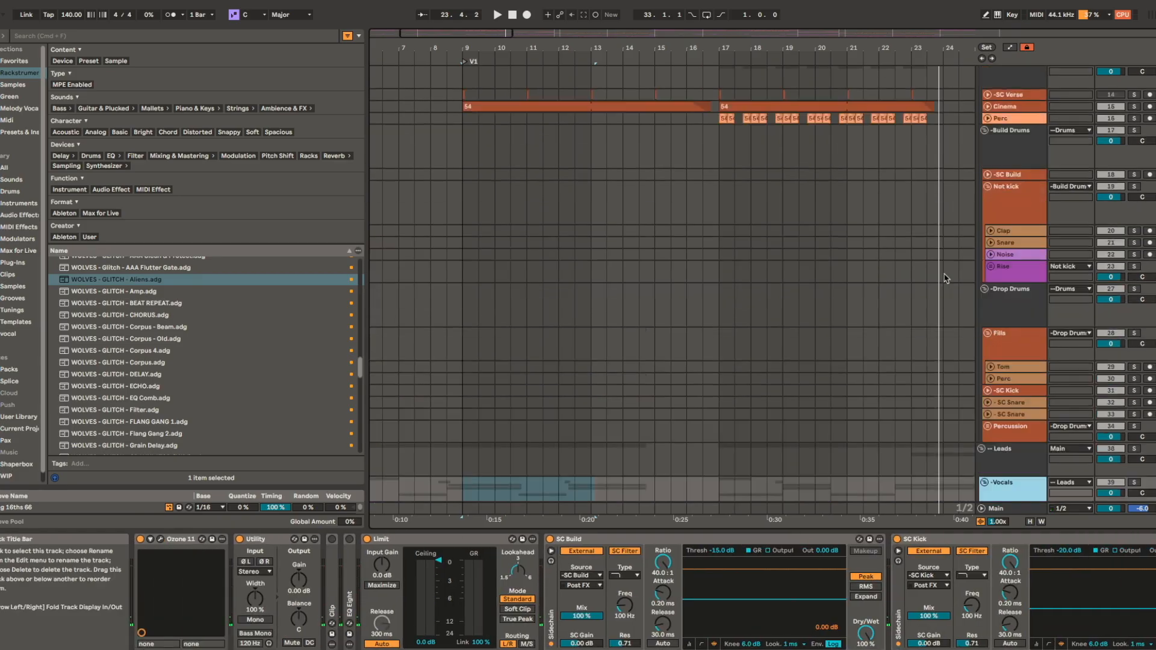
left_click(1001, 250)
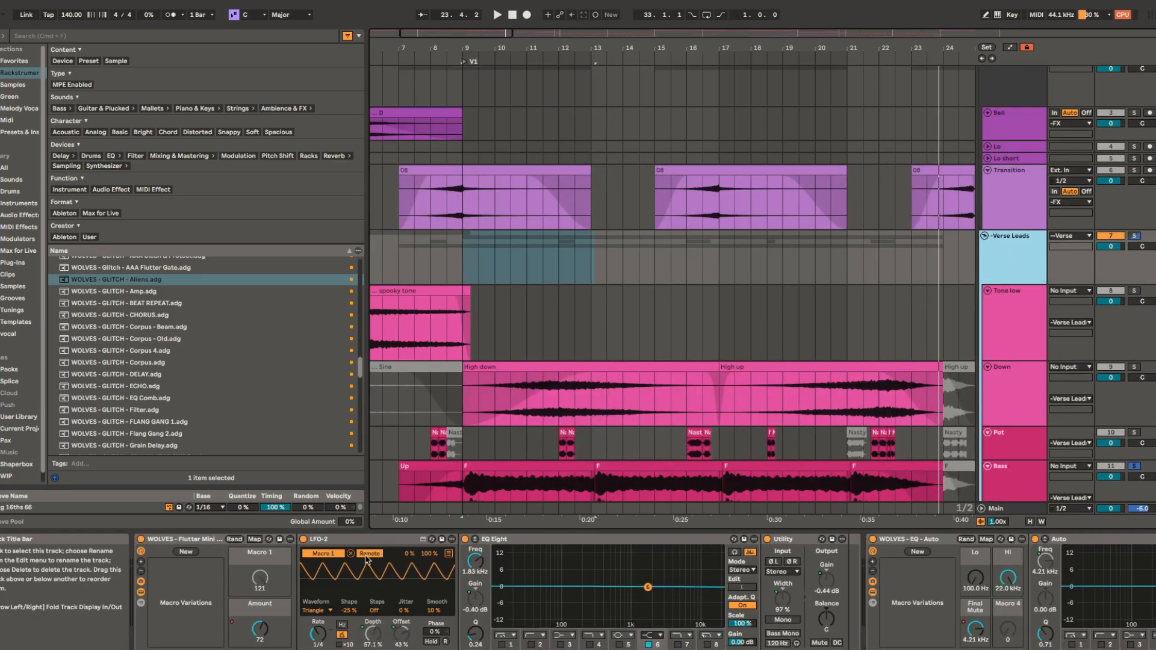
key("space")
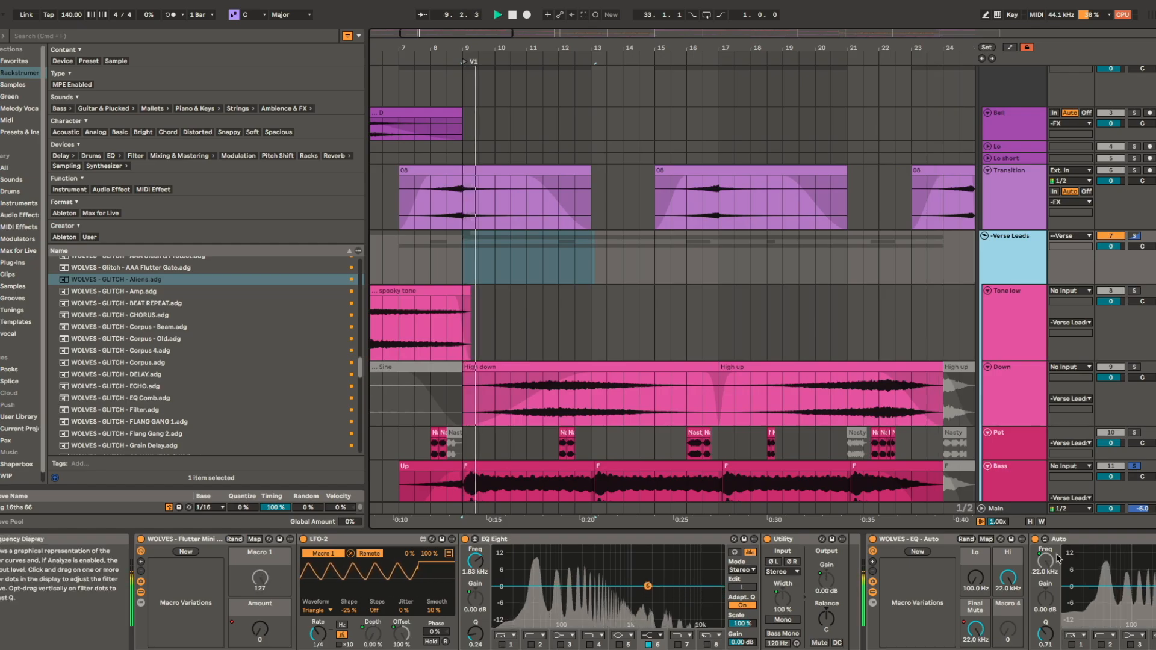
- Select the Bass track's Envelope Follower, EQ Eight and Utility devices together and play its first "F" clip from bar 9
scroll(1094, 442, "down", 1)
left_click(1004, 465)
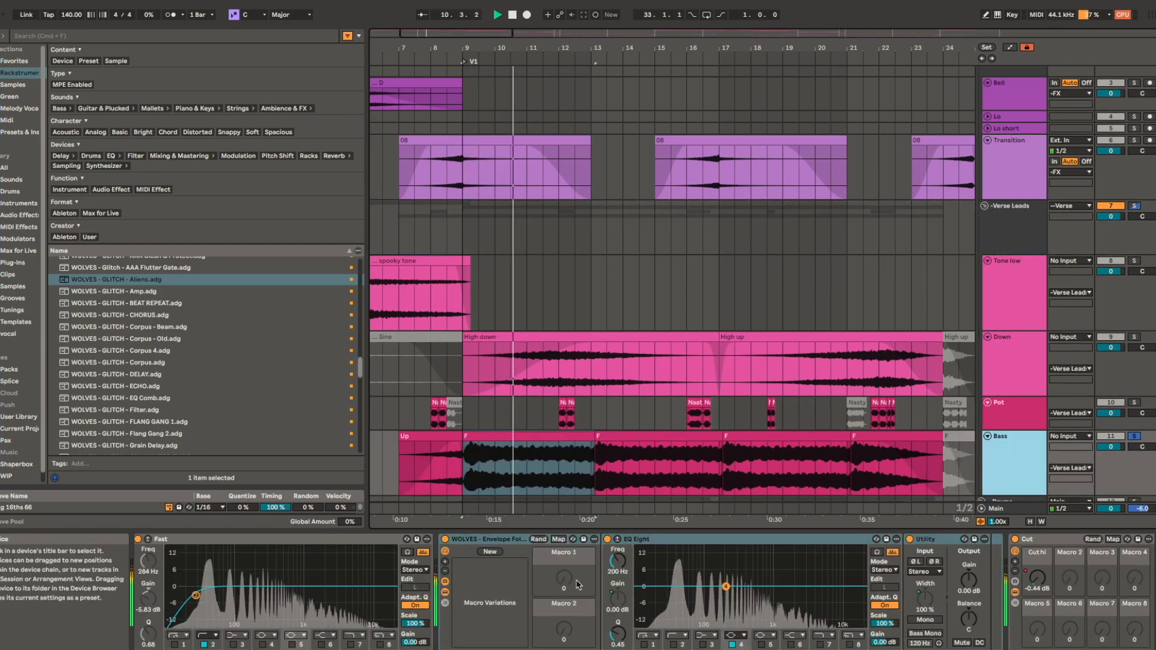
left_click(491, 539)
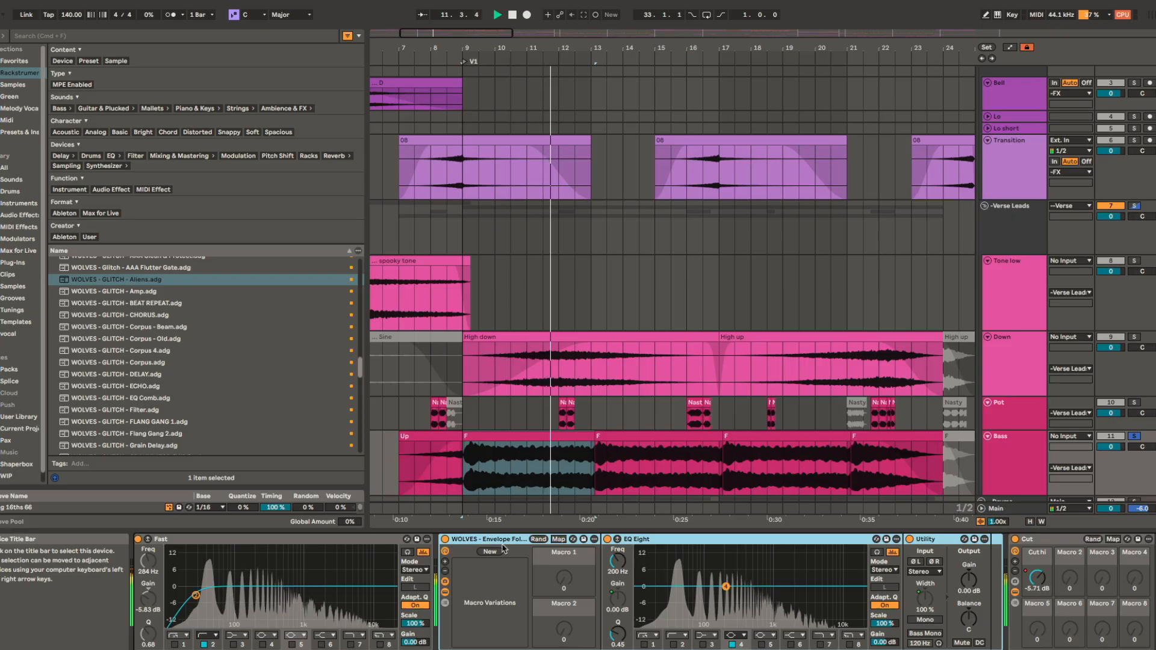
scroll(824, 587, "right", 5)
scroll(825, 588, "left", 5)
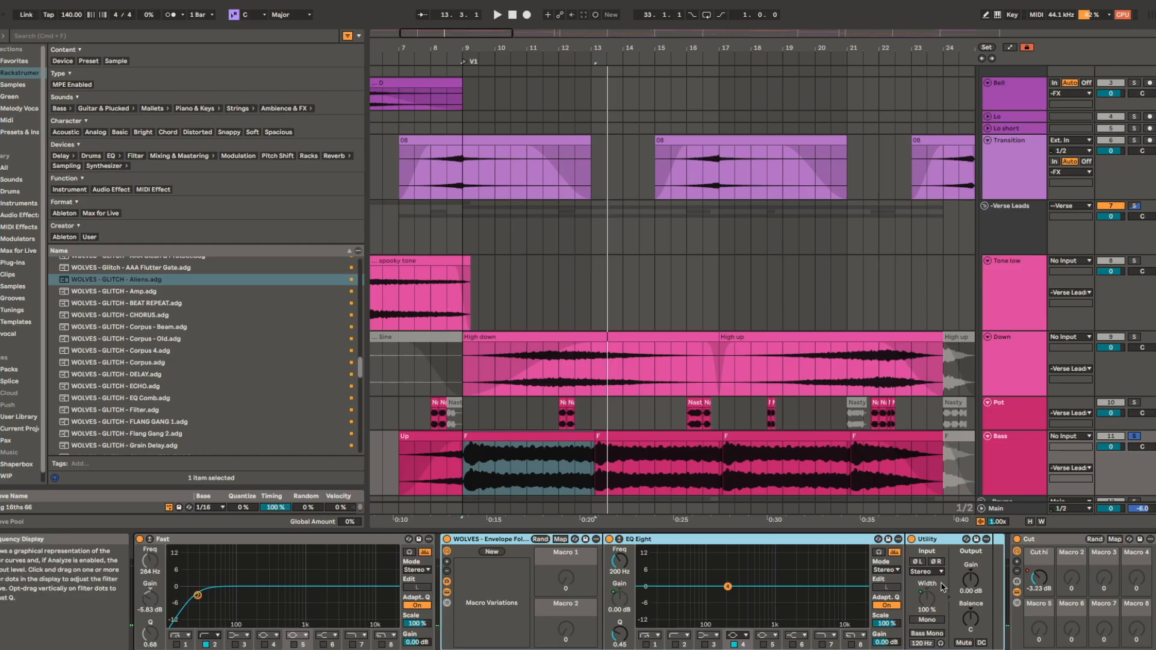
scroll(679, 468, "down", 3)
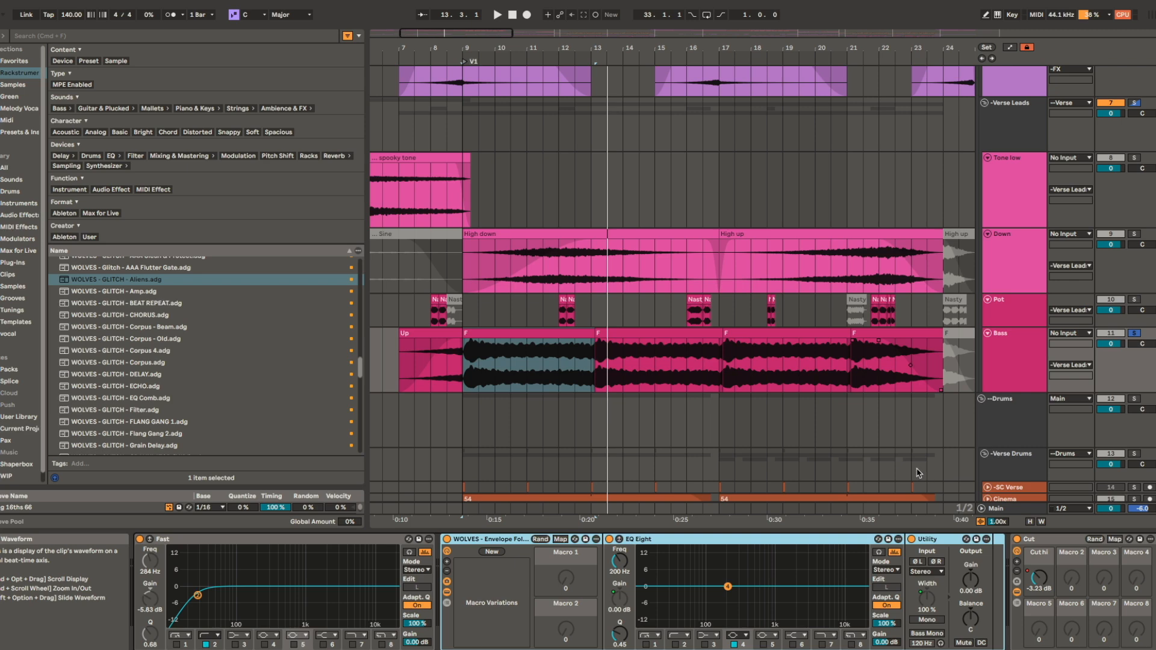
scroll(927, 461, "down", 6)
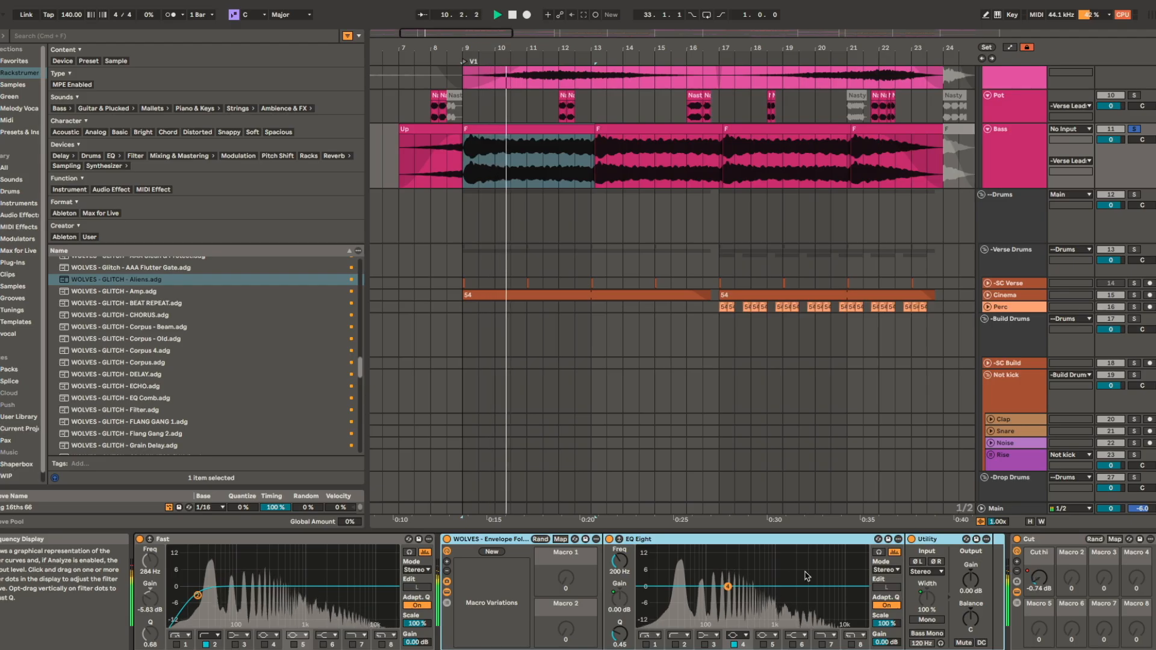
- Examine the Bass track's chain from Envelope Follower through Cut to EQ - Auto during solo playback, and stop playback
scroll(738, 296, "up", 5)
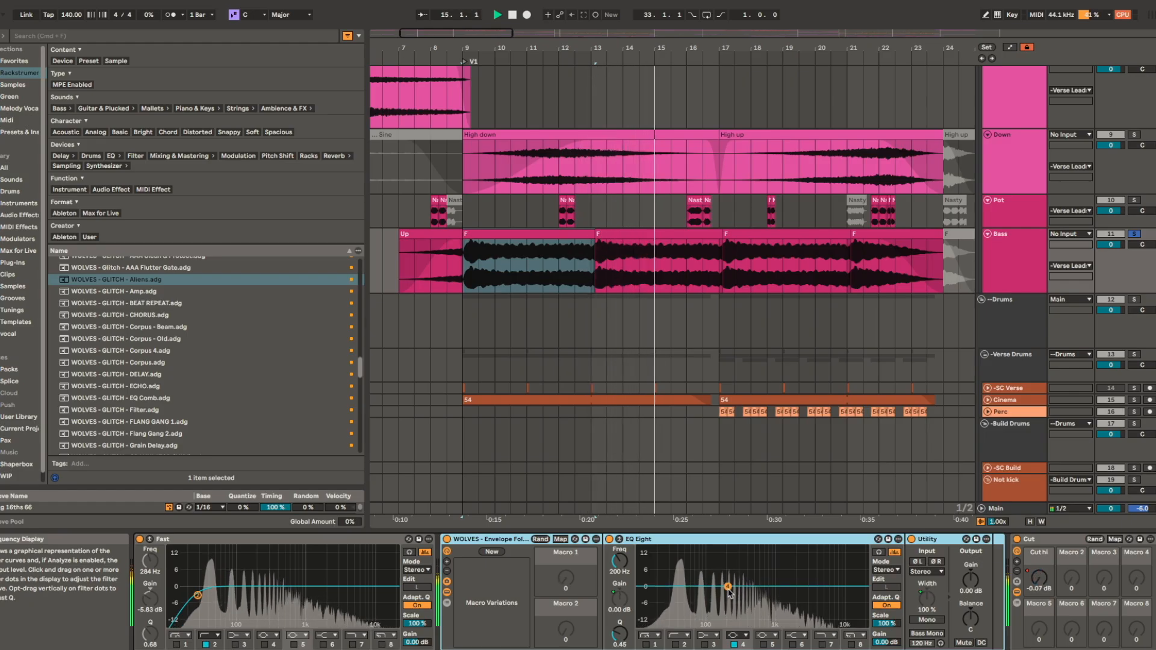
scroll(779, 575, "right", 5)
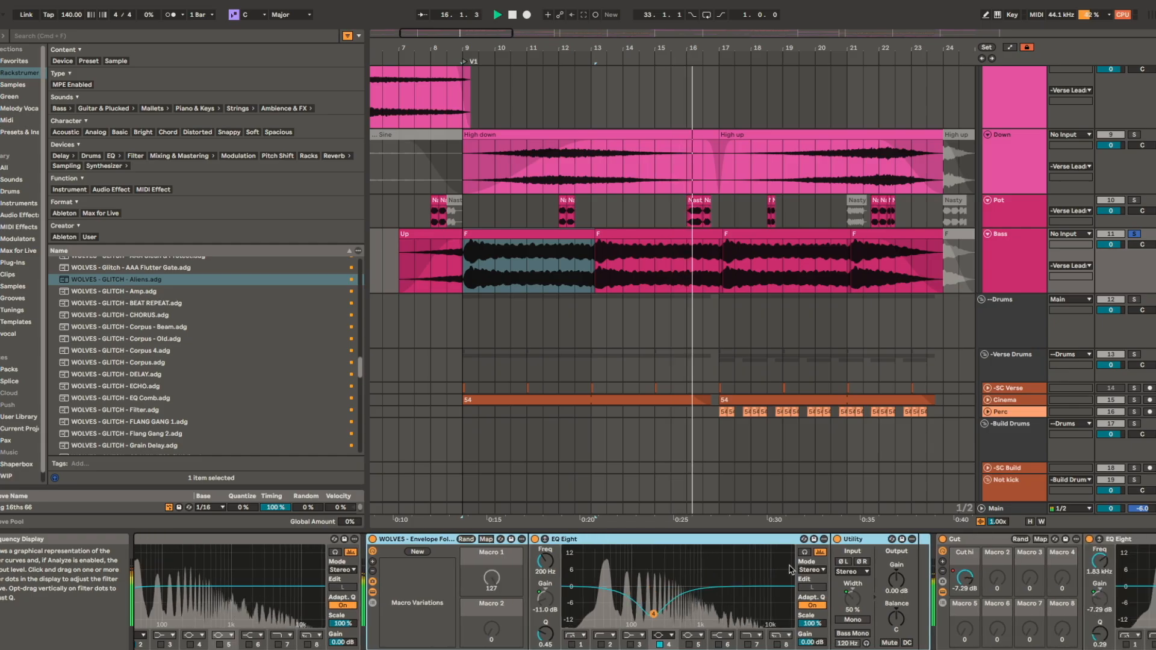
scroll(1070, 591, "right", 4)
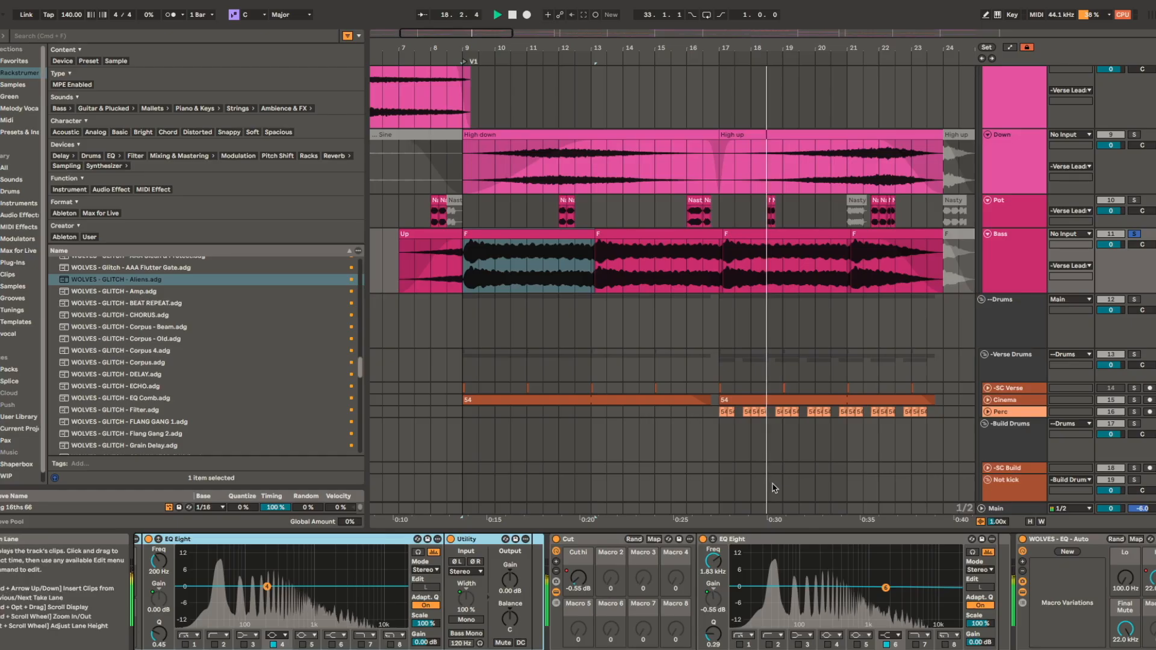
scroll(999, 578, "right", 12)
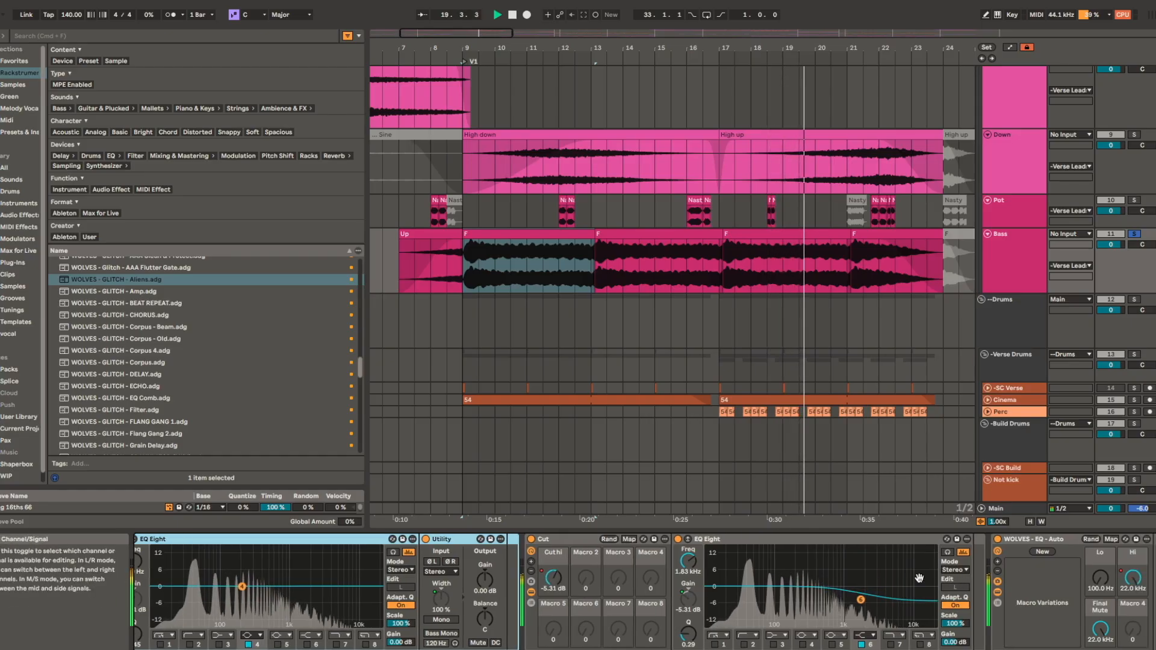
scroll(581, 585, "left", 5)
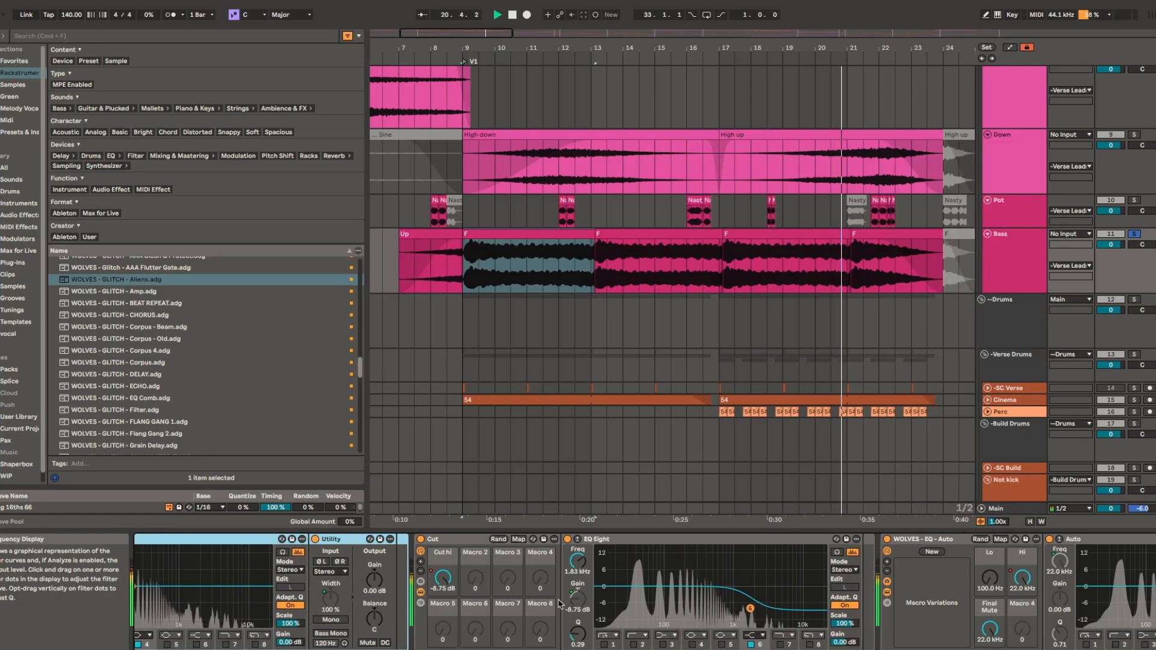
scroll(596, 593, "left", 5)
key("space")
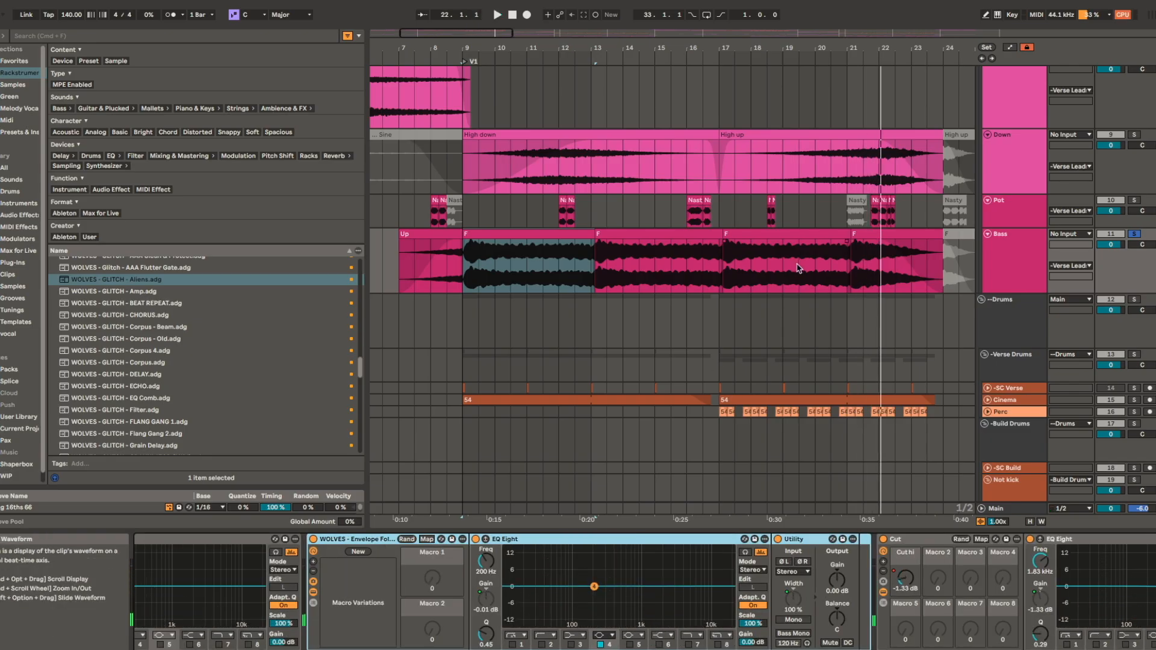
- Audition the Bass track's third "F" clip briefly in solo from around bar 20
left_click(592, 587)
left_click(830, 268)
key("space")
key("space")
- Solo the Drums group and play the Cinema track's first "S4" clip from bar 9 with its lane unfolded and zoomed in
left_click(1023, 328)
left_click(466, 324)
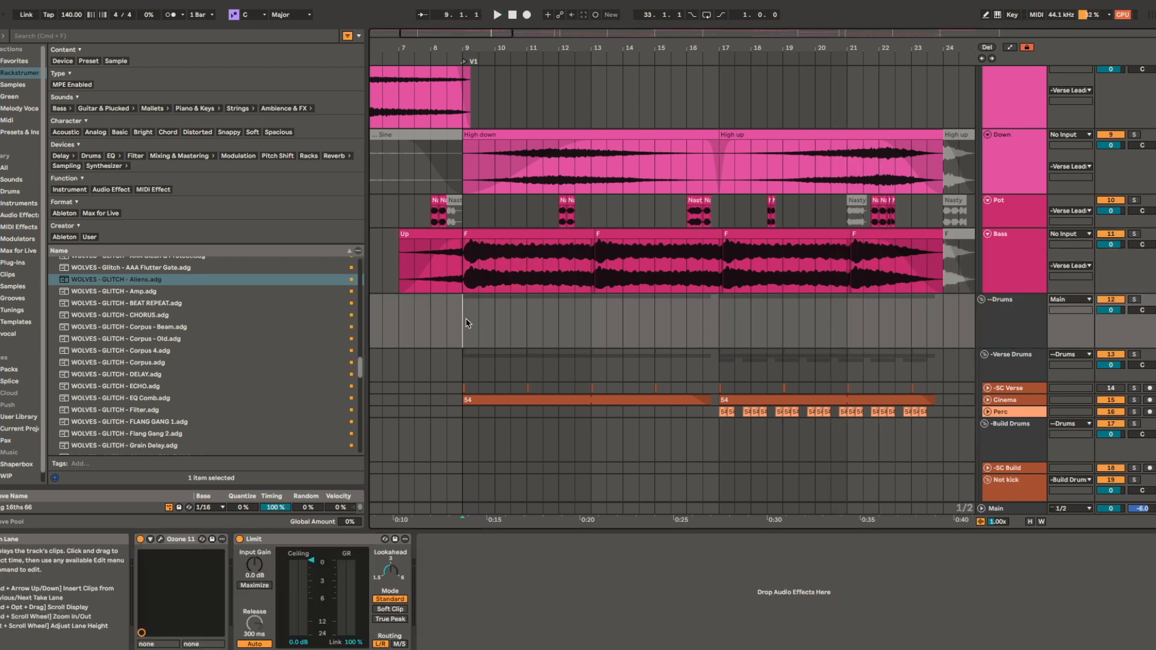
left_click(535, 399)
key("u")
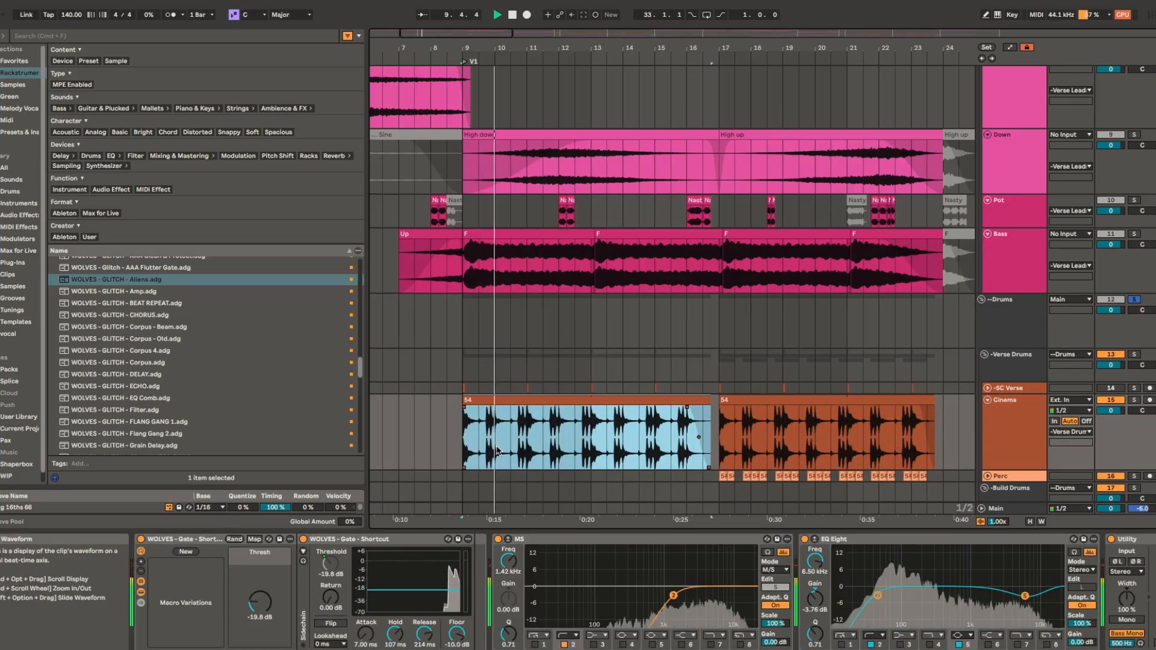
scroll(484, 340, "down", 3)
key("z")
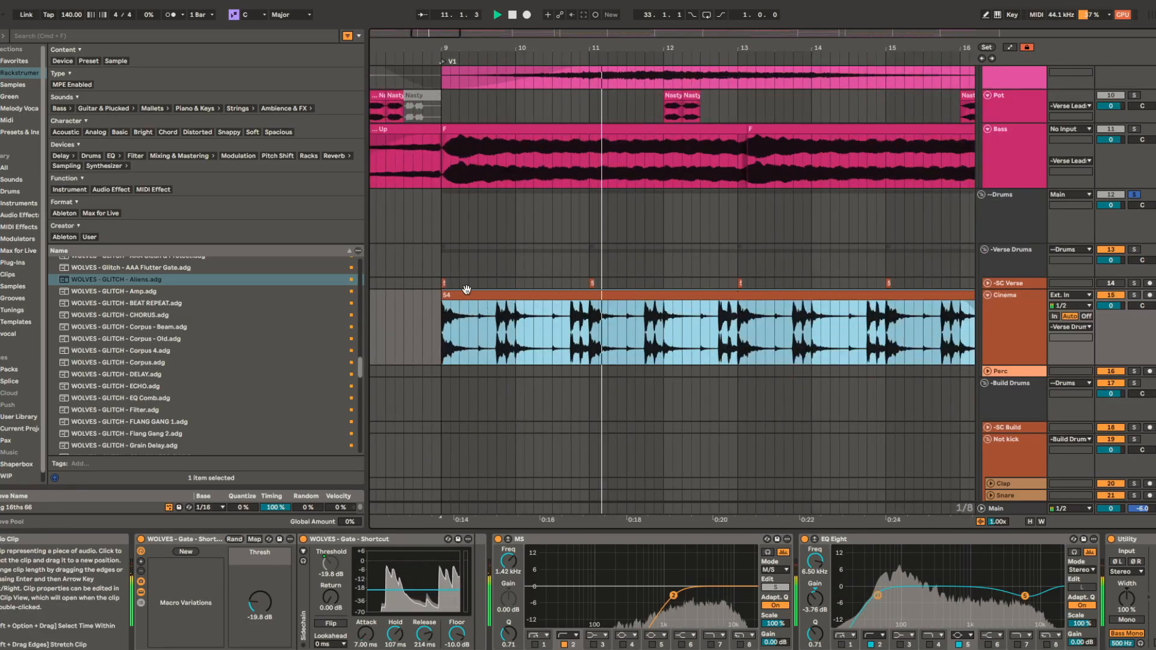
- Unfold the SC Verse track at bar 9, examine its EQ Eight, Tuner and MS devices, and stop playback
scroll(470, 287, "up", 3)
scroll(457, 315, "up", 4)
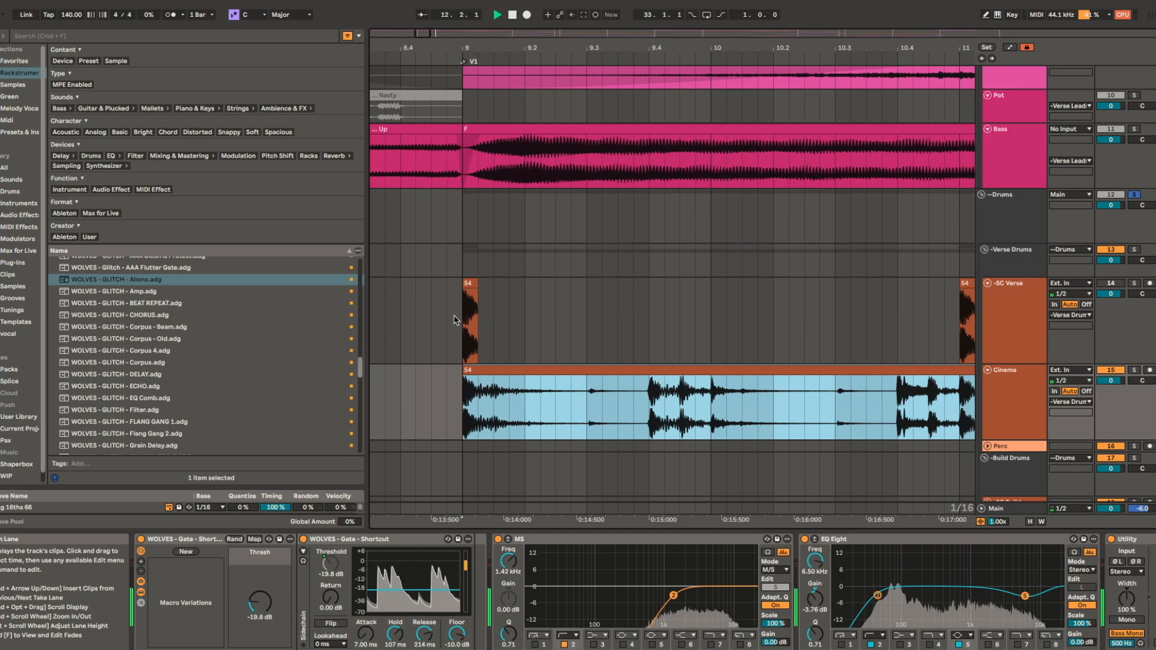
left_click(455, 317)
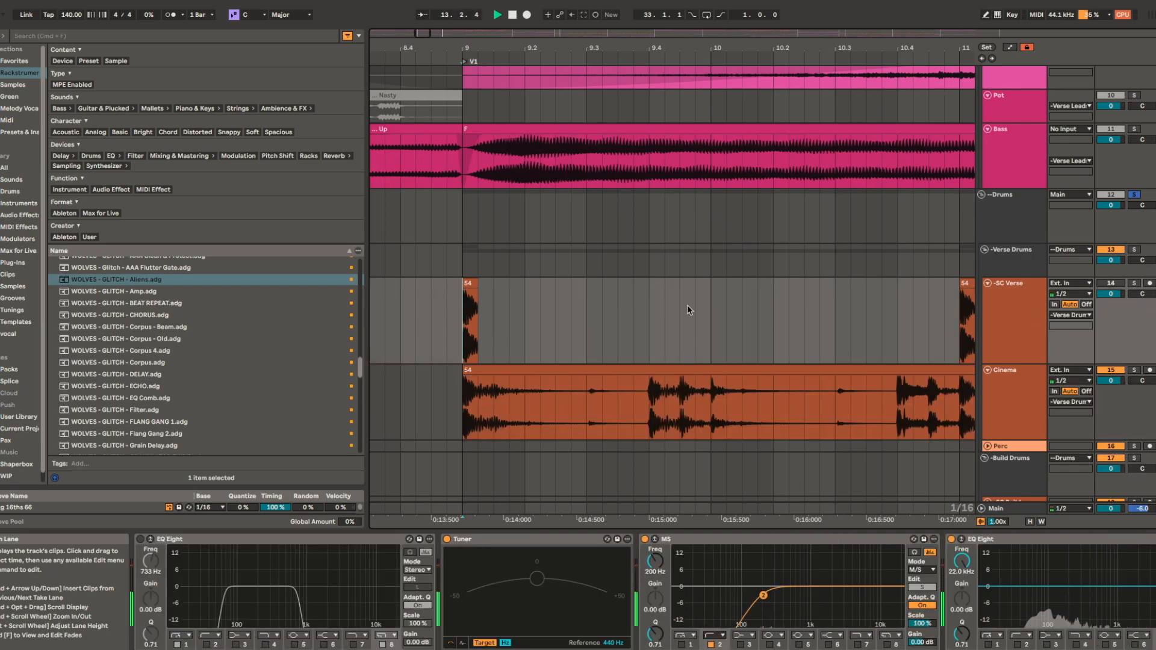
left_click(999, 304)
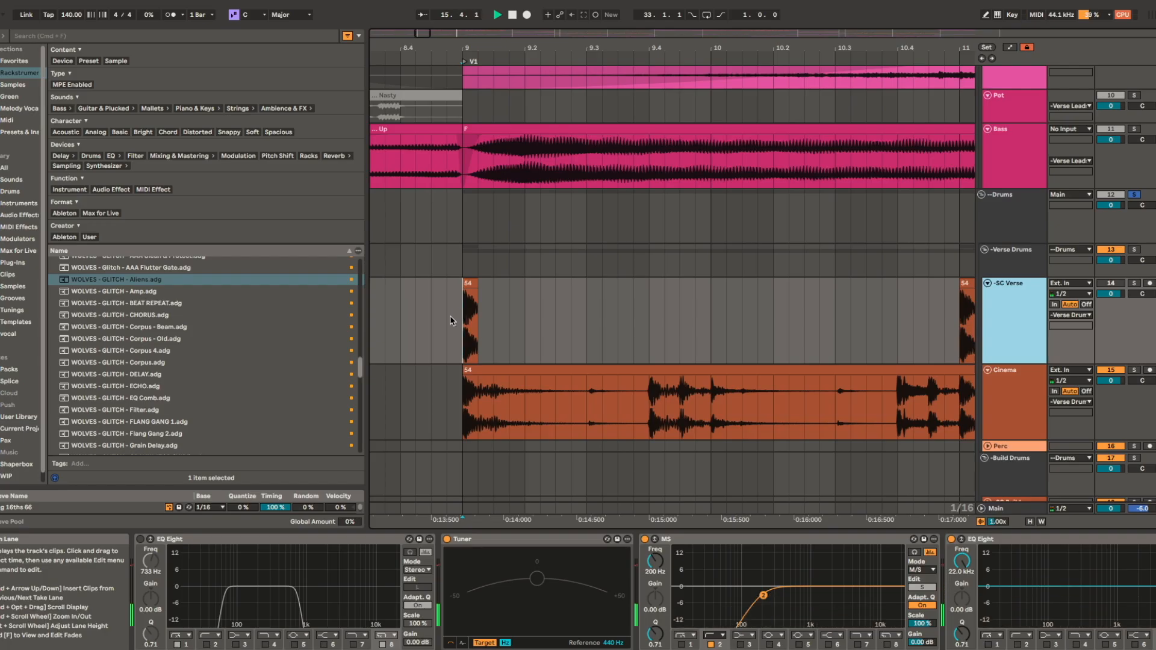
left_click(472, 284)
key("space")
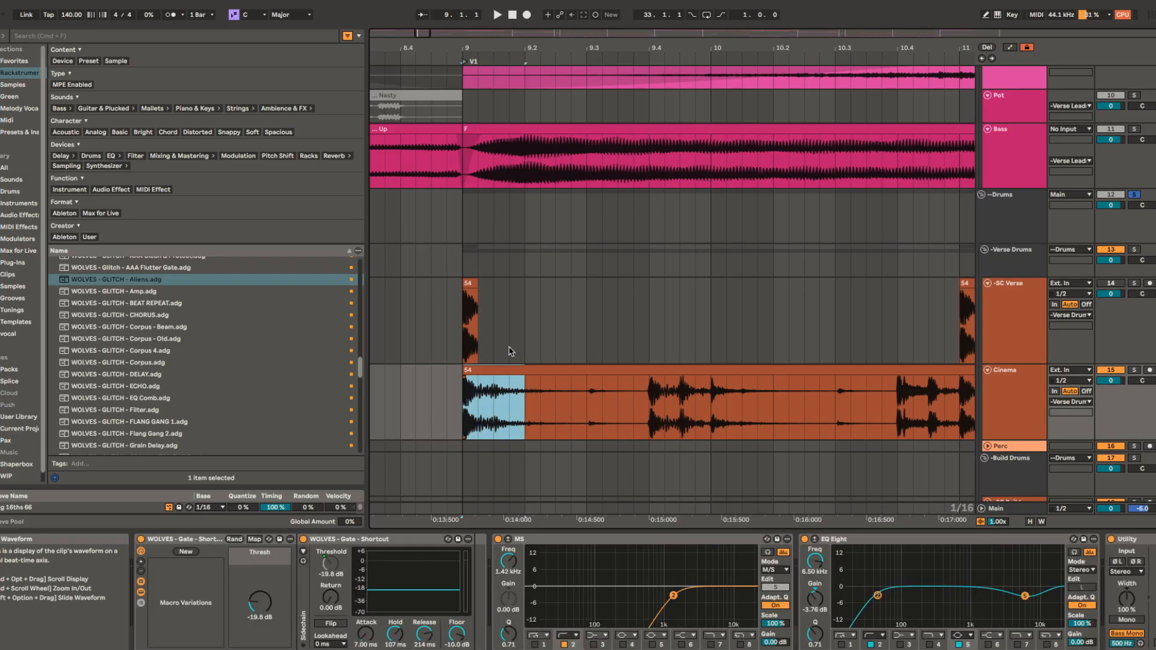
- Audition the SC Verse and Cinema tracks together from beat 9.4 and again from bar 11
left_click(463, 298)
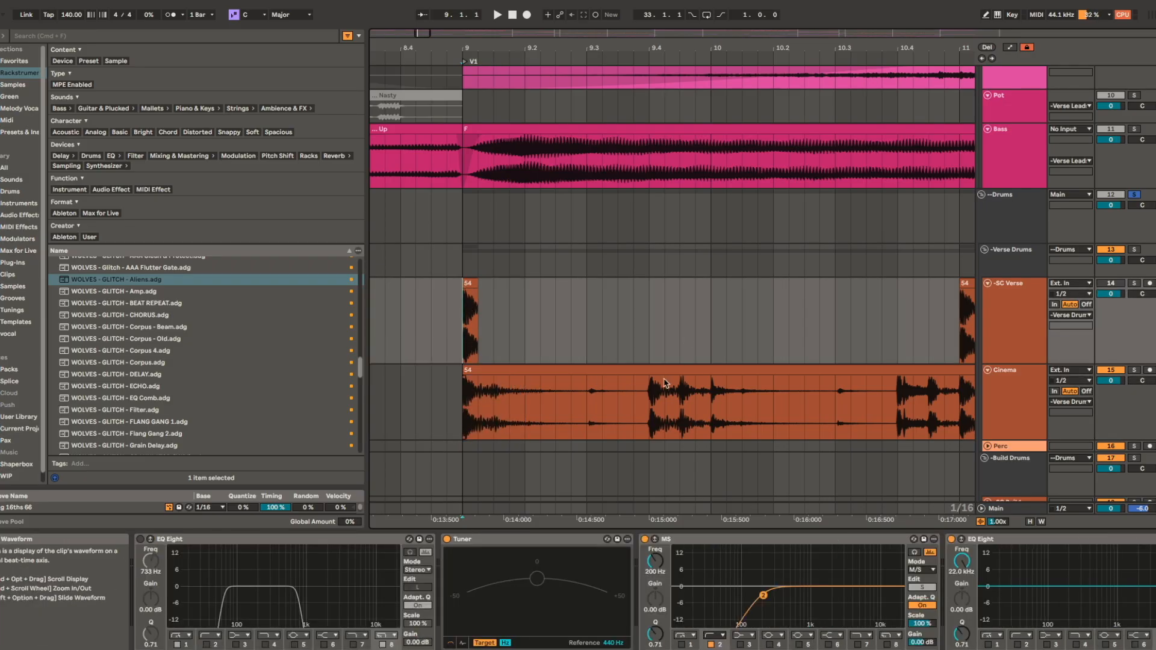
left_click_drag(852, 339, 789, 332)
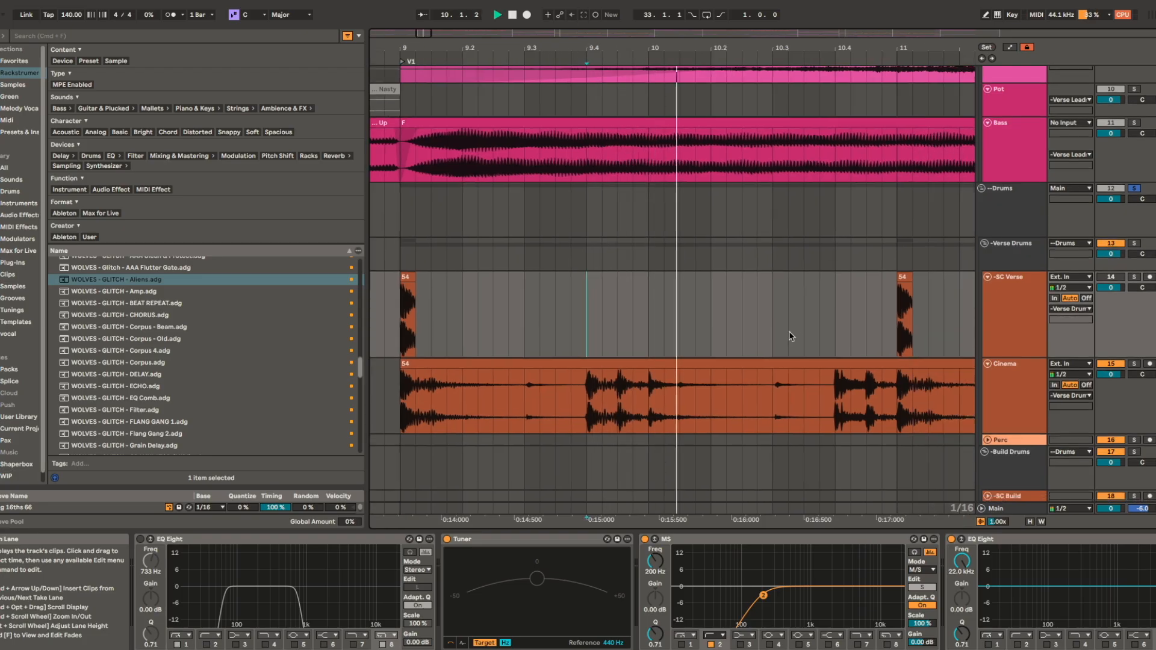
scroll(694, 374, "down", 5)
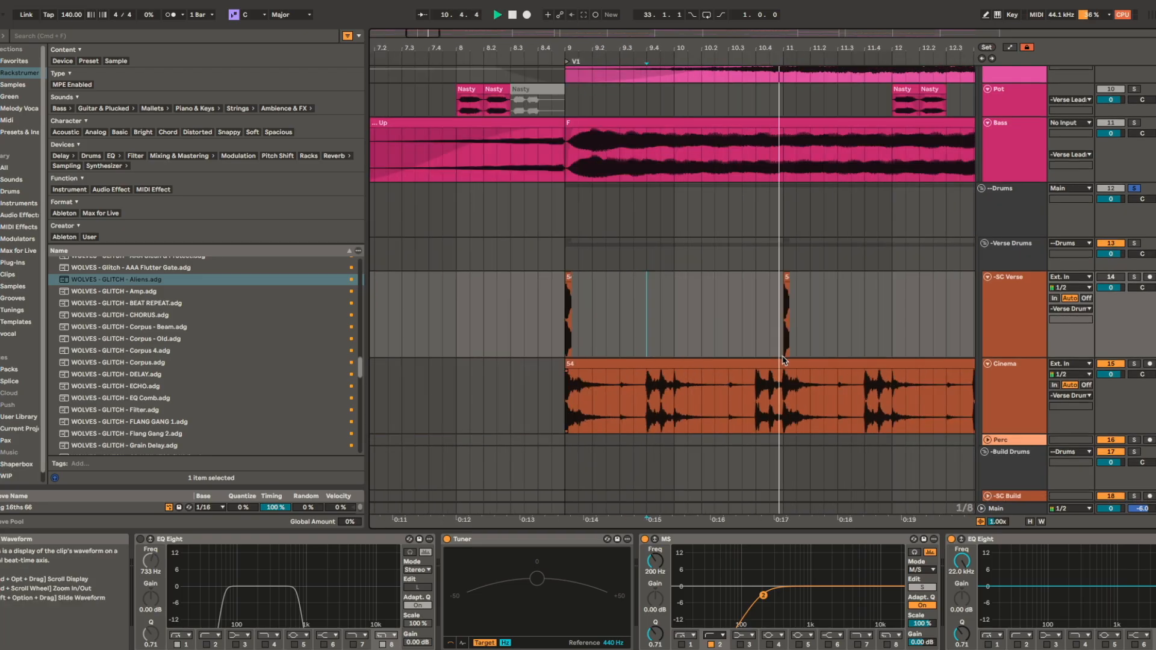
left_click(783, 315)
left_click_drag(812, 389, 599, 361)
scroll(802, 335, "down", 5)
scroll(726, 292, "right", 5)
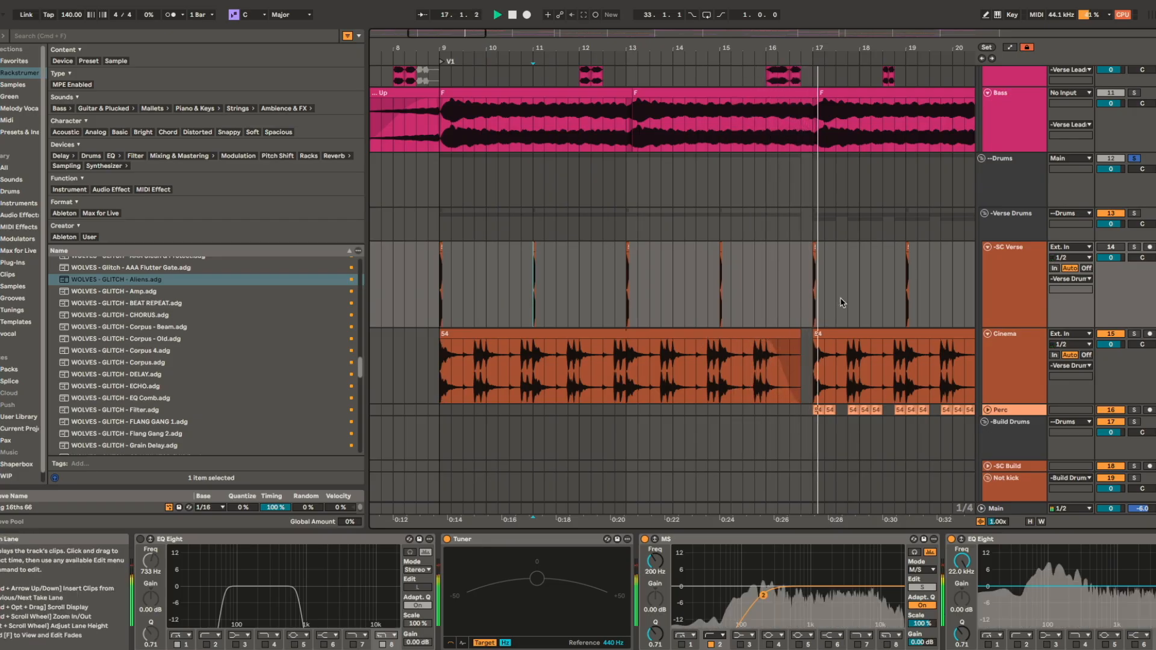
- Unfold and solo the Perc track, review its MS through Limit devices during playback, and stop playback
scroll(732, 320, "right", 3)
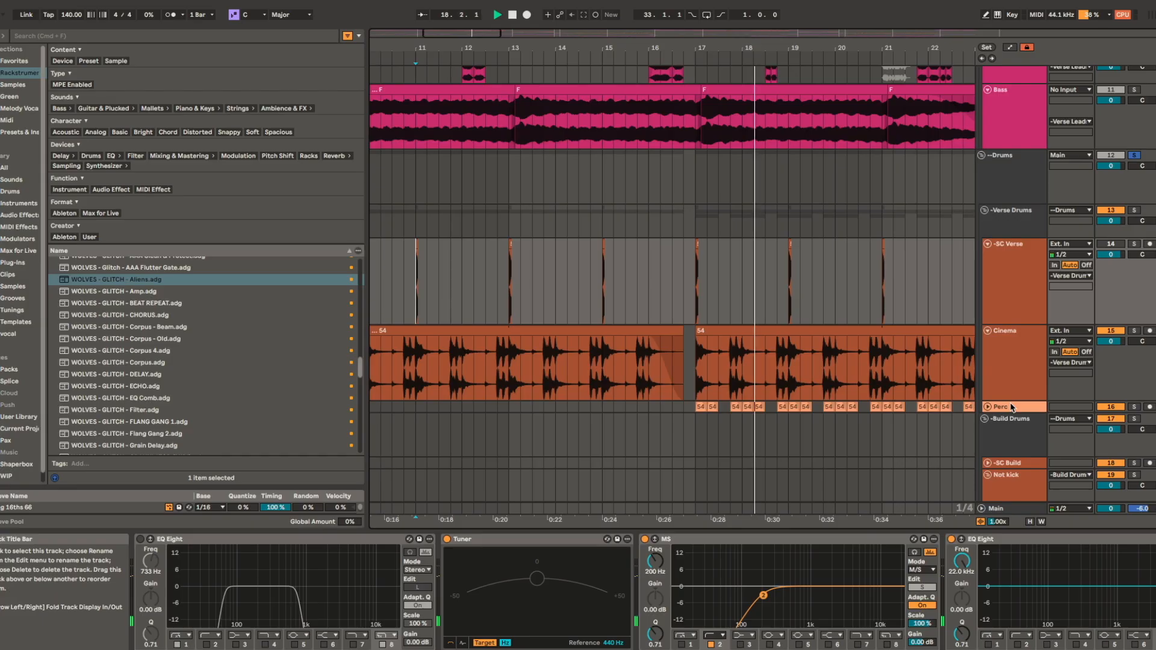
left_click(988, 407)
left_click(1008, 413)
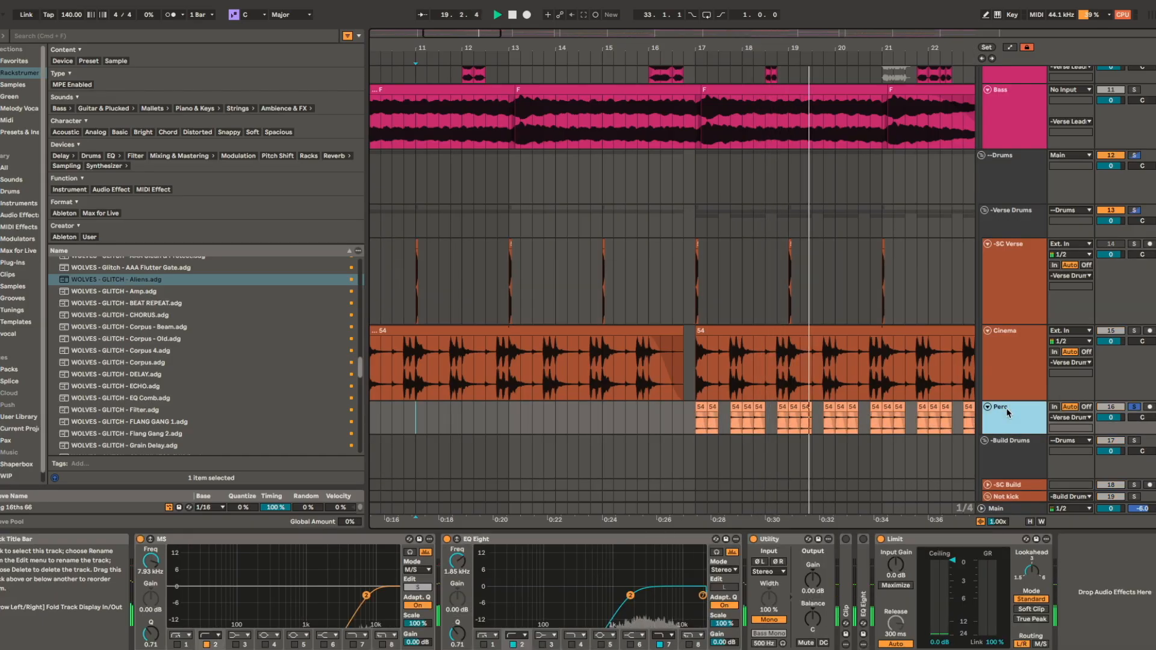
scroll(834, 373, "right", 3)
scroll(833, 373, "down", 1)
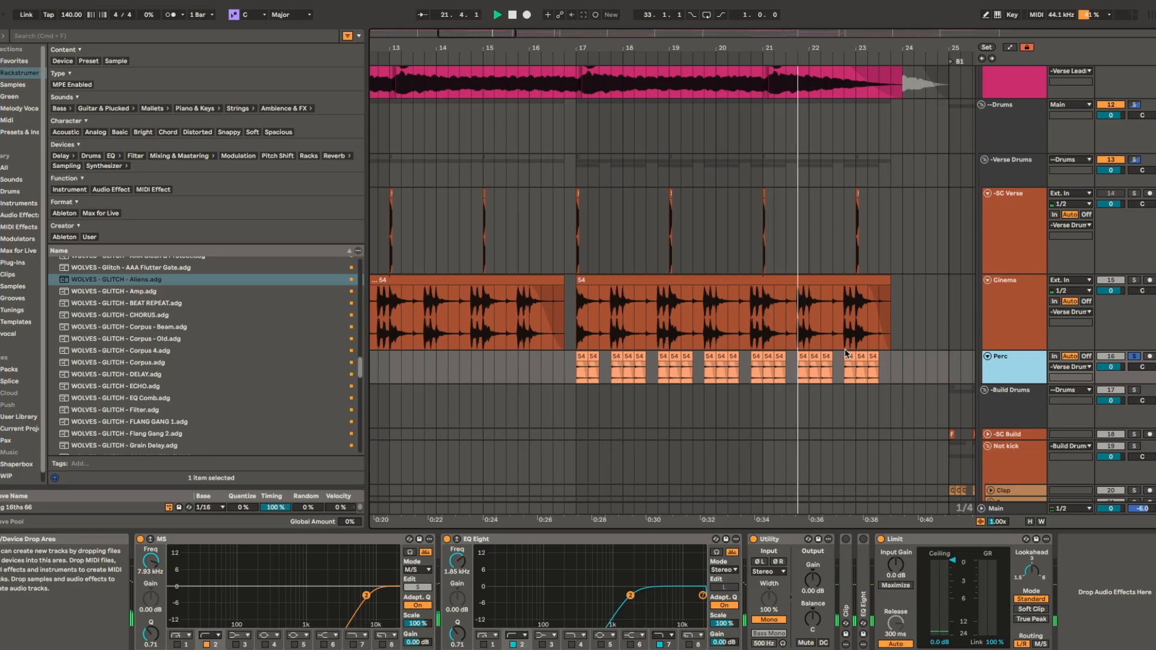
key("space")
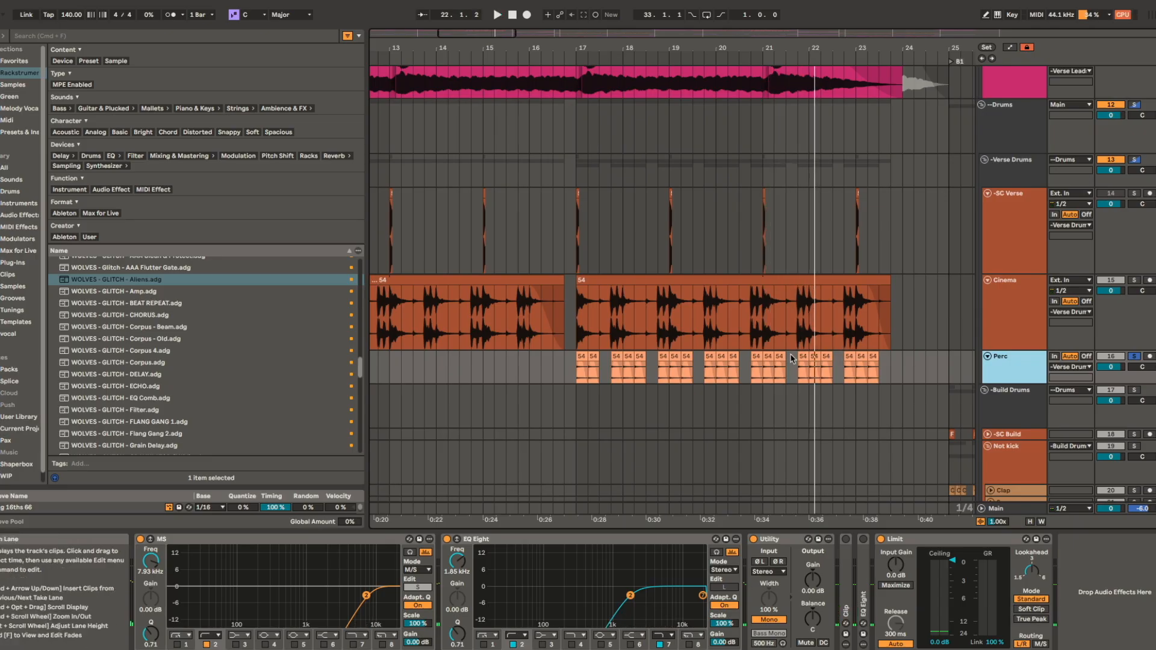
- Place the playback position at bar 17 in the Verse Drums group, show its effects chain and release the solos
left_click(578, 173)
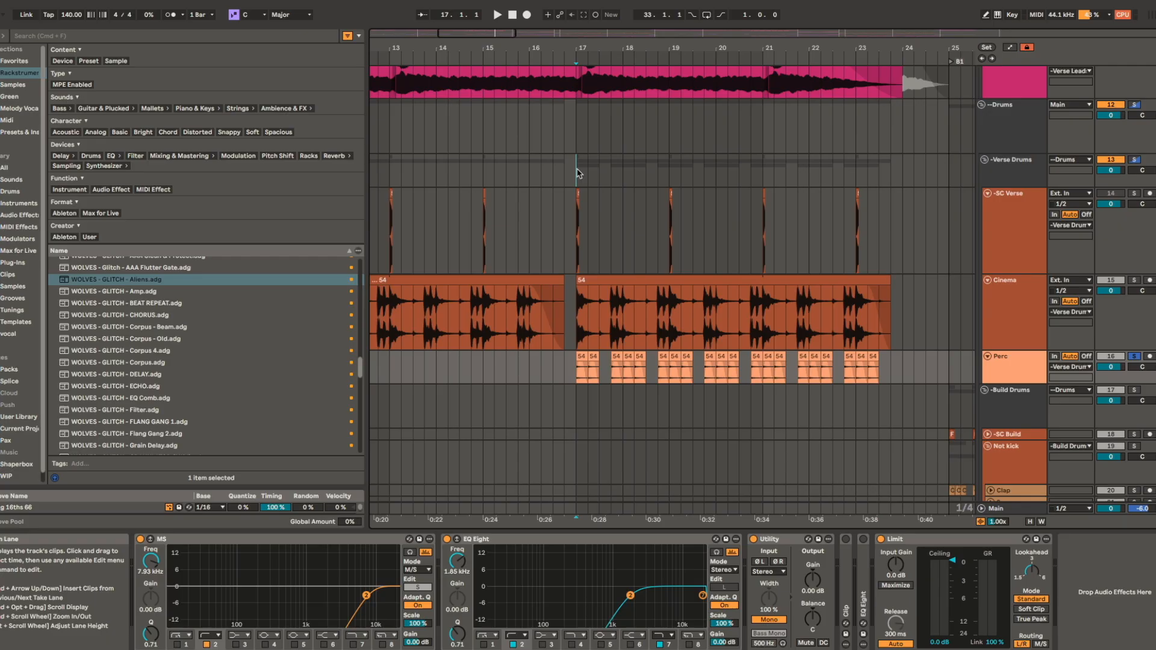
left_click_drag(582, 174, 715, 172)
scroll(767, 215, "down", 3)
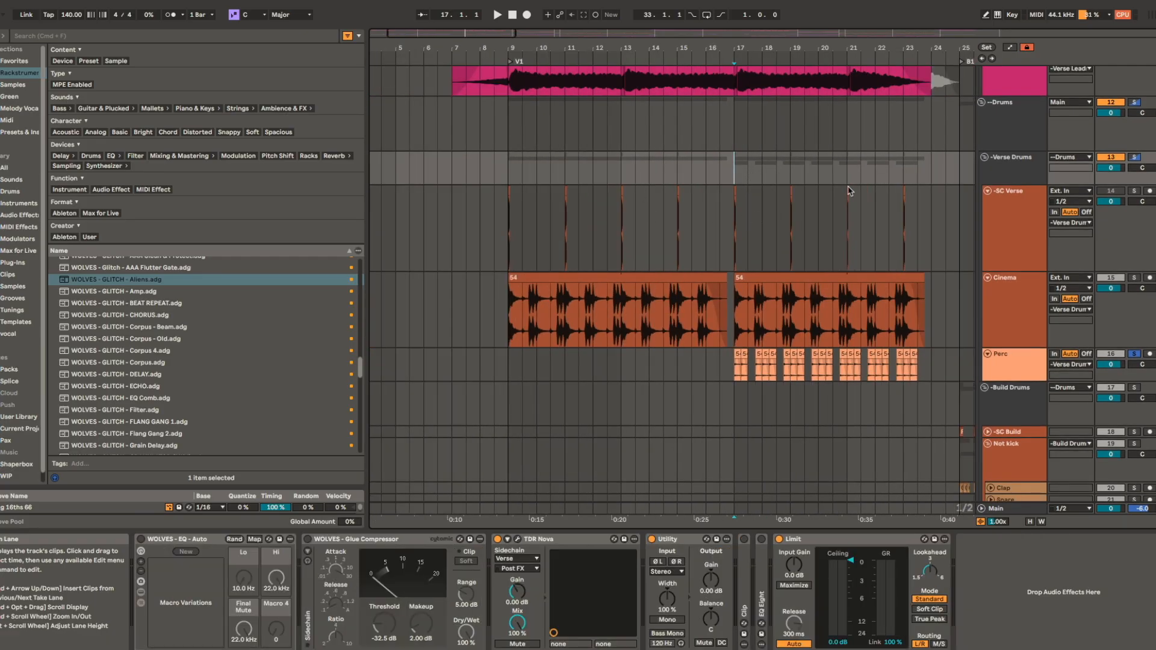
scroll(658, 166, "right", 3)
scroll(658, 165, "down", 1)
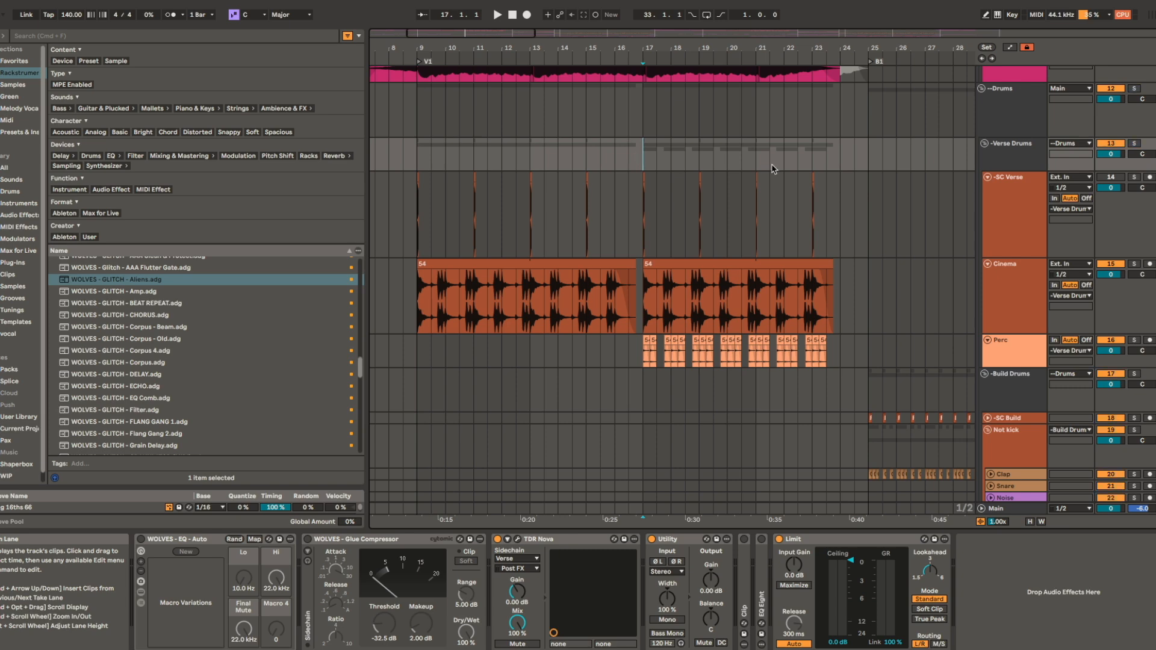
- Show the effects chain of the Verse vocal track
scroll(828, 260, "down", 10)
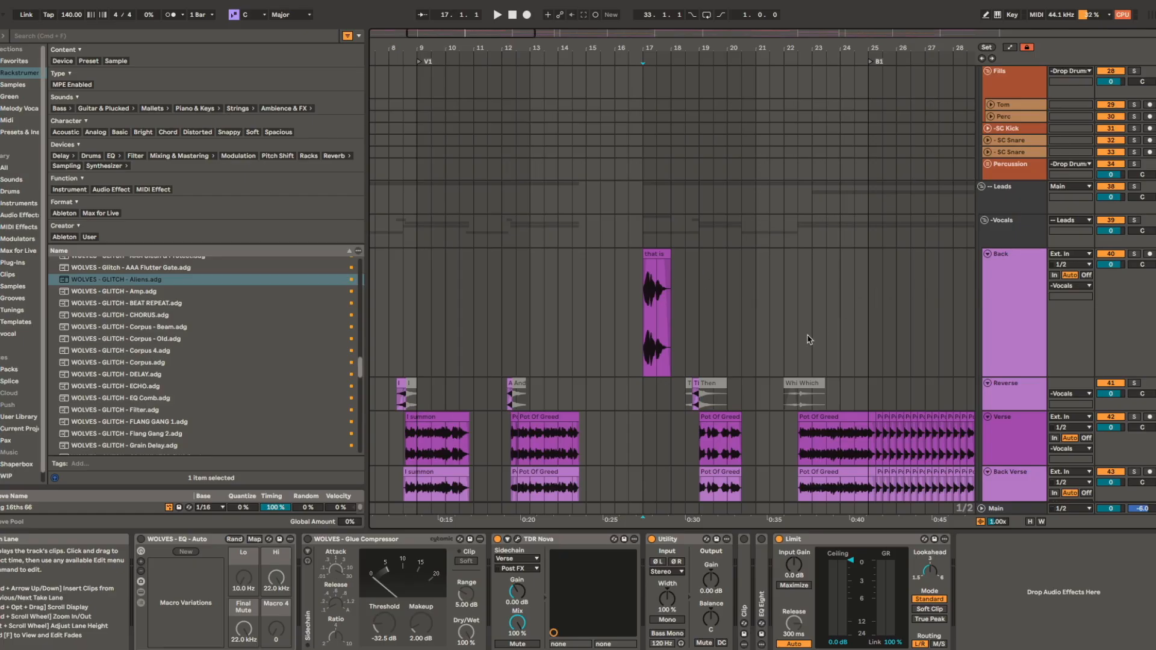
left_click(993, 307)
left_click(1031, 449)
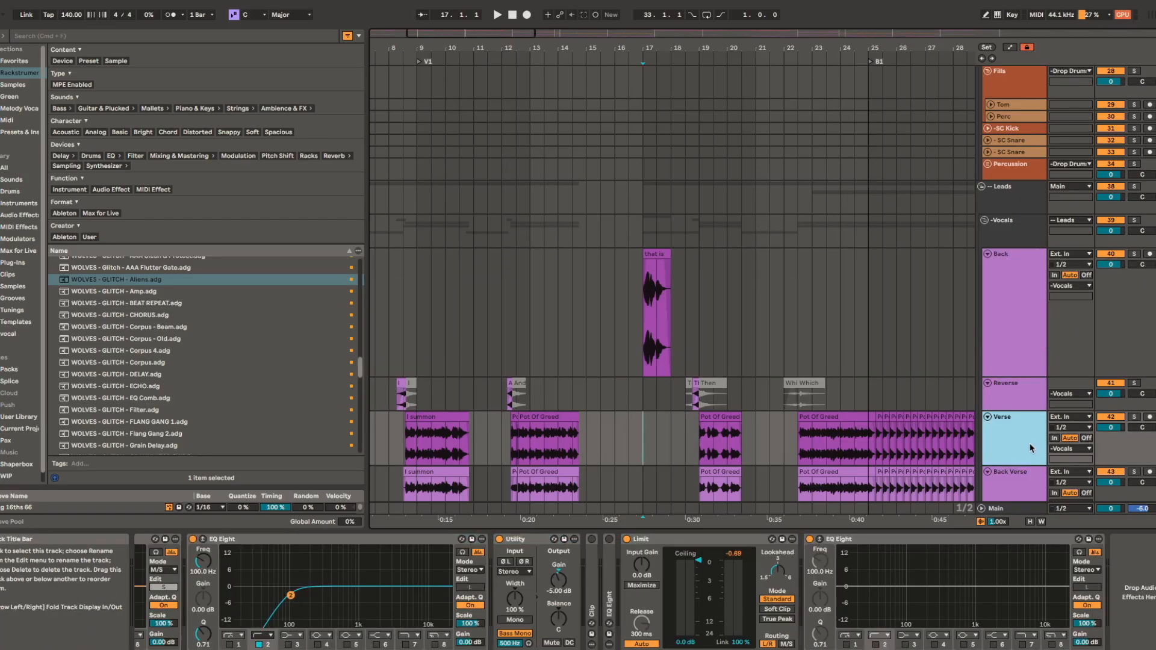
- Play the song from bar 23 into the build, and unfold the Drop group and its Nasty track
left_click(812, 239)
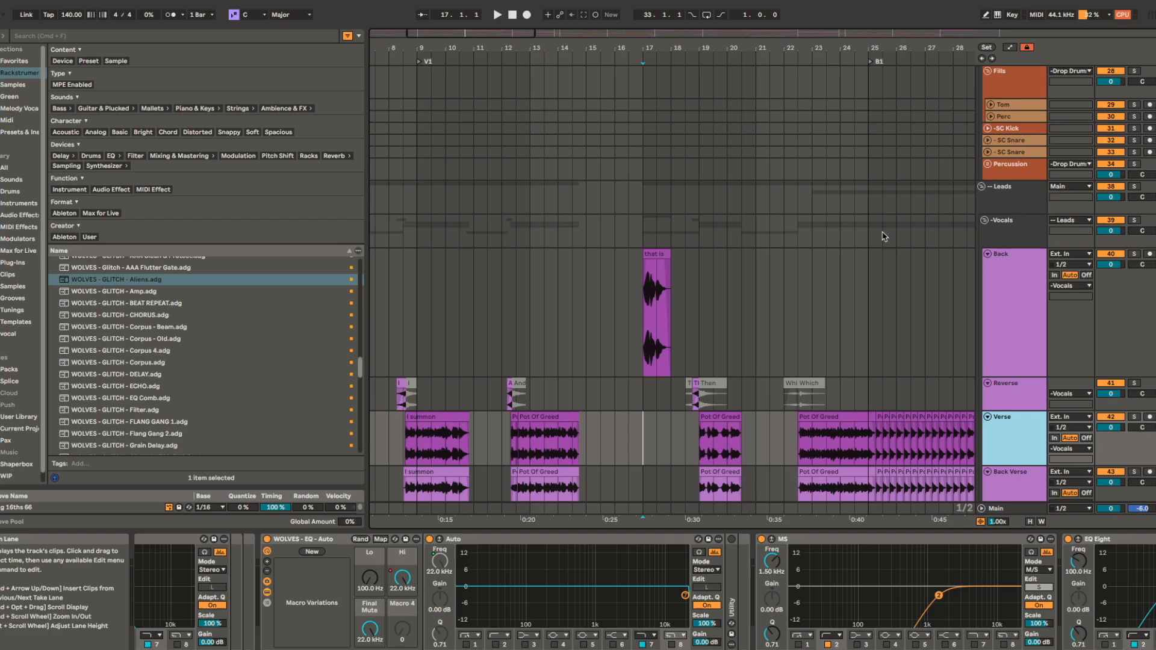
left_click_drag(911, 251, 736, 244)
scroll(736, 244, "down", 5)
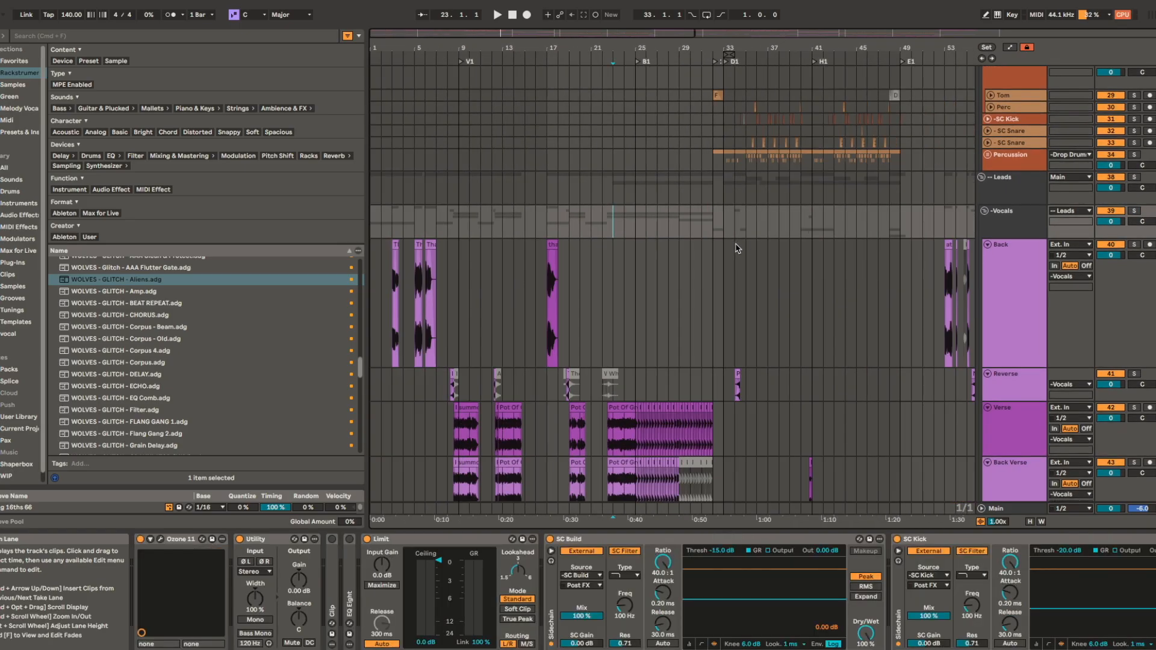
scroll(660, 319, "down", 5)
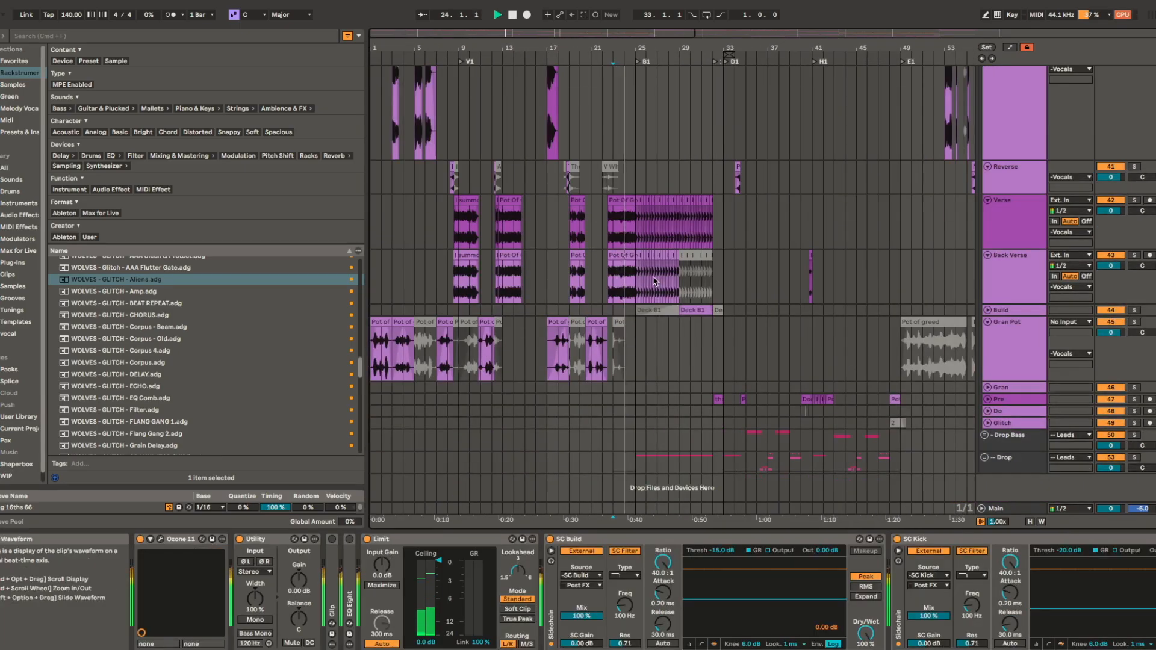
scroll(653, 280, "up", 4)
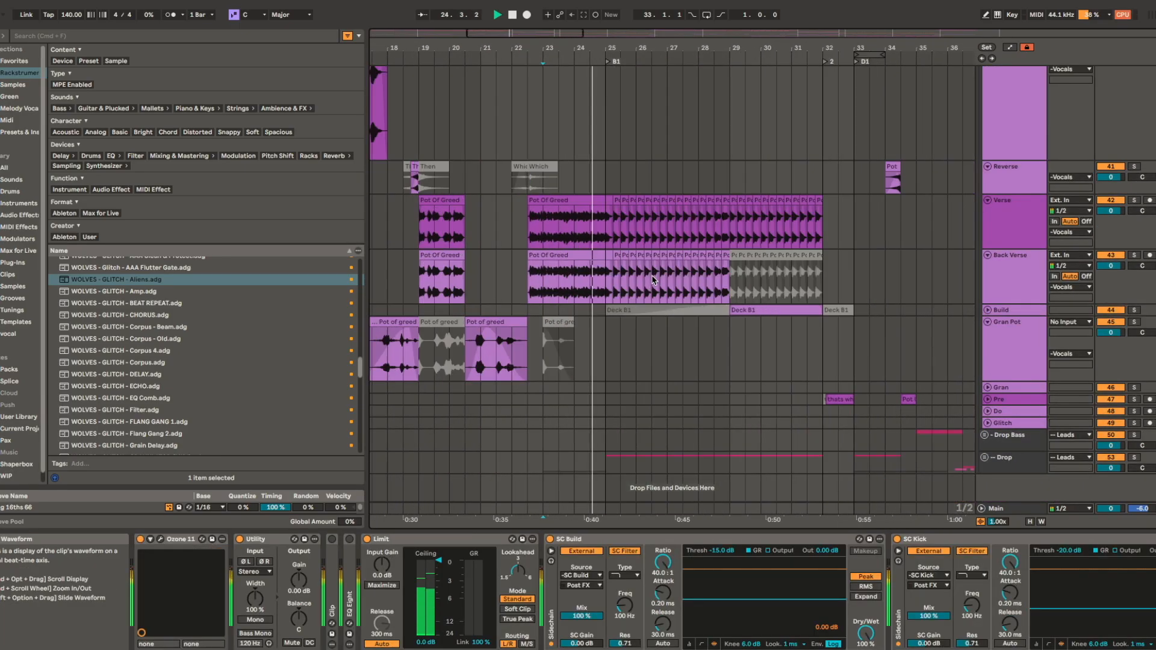
left_click(985, 458)
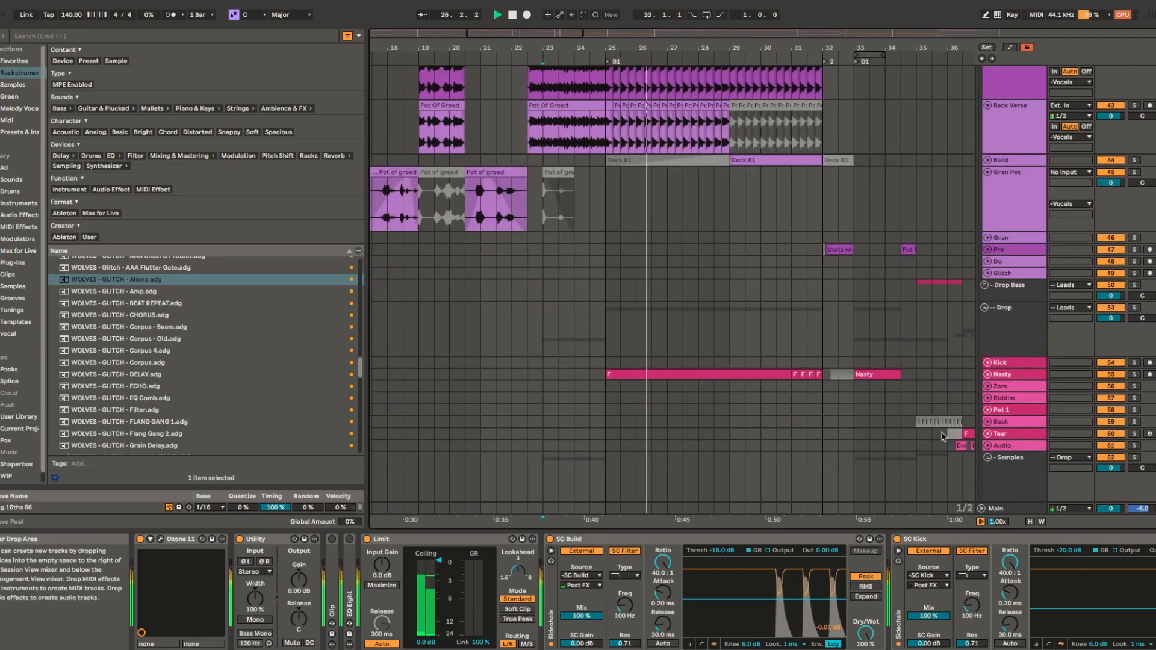
left_click(987, 373)
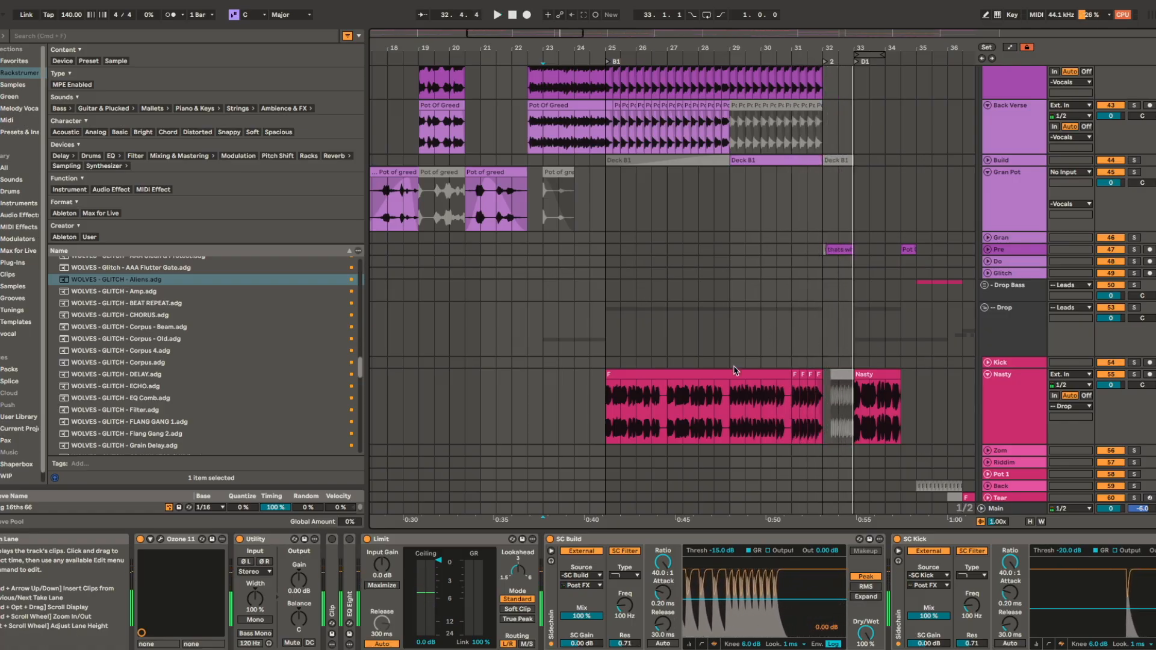
- Solo the Verse vocal track and audition it from bar 25 with its effects chain shown
scroll(733, 369, "up", 5)
scroll(601, 222, "up", 4)
left_click(605, 228)
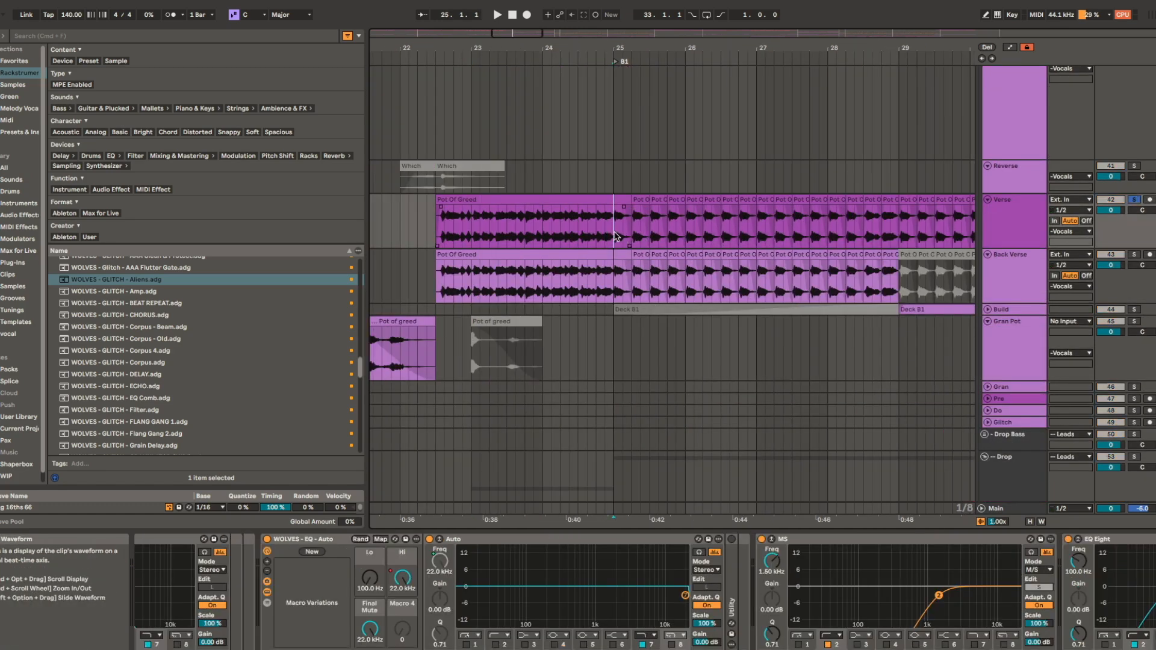
scroll(605, 232, "up", 3)
left_click(582, 227)
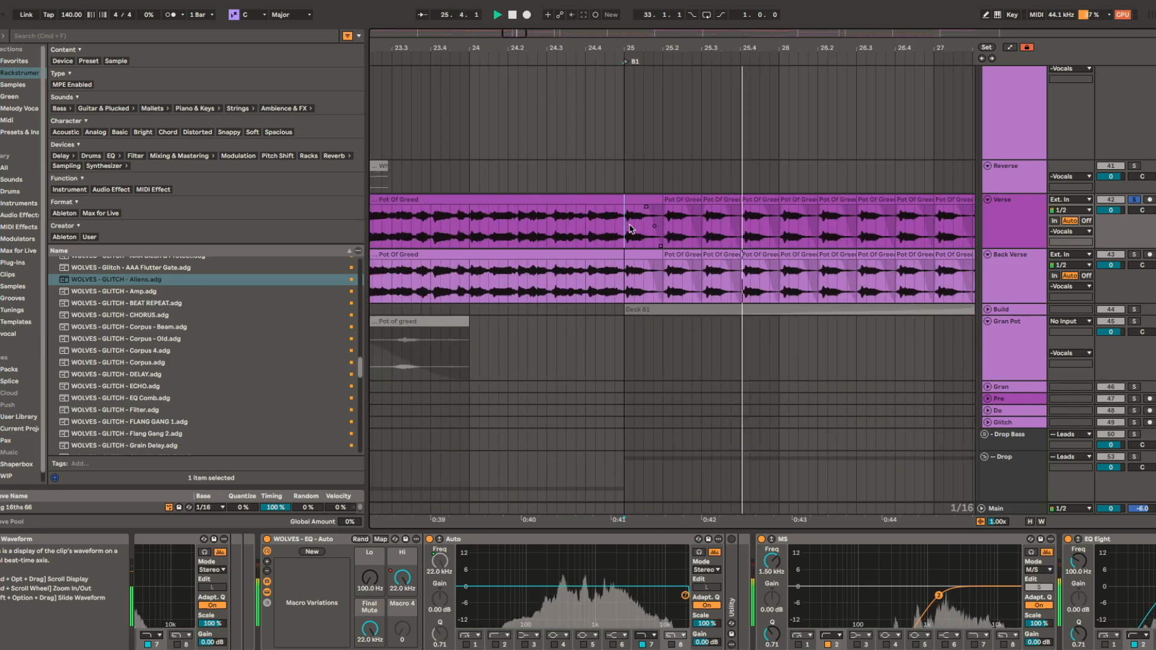
- Solo the Back Verse track instead and audition its chopped clips from just before bar 25
left_click(634, 278)
scroll(656, 283, "down", 3)
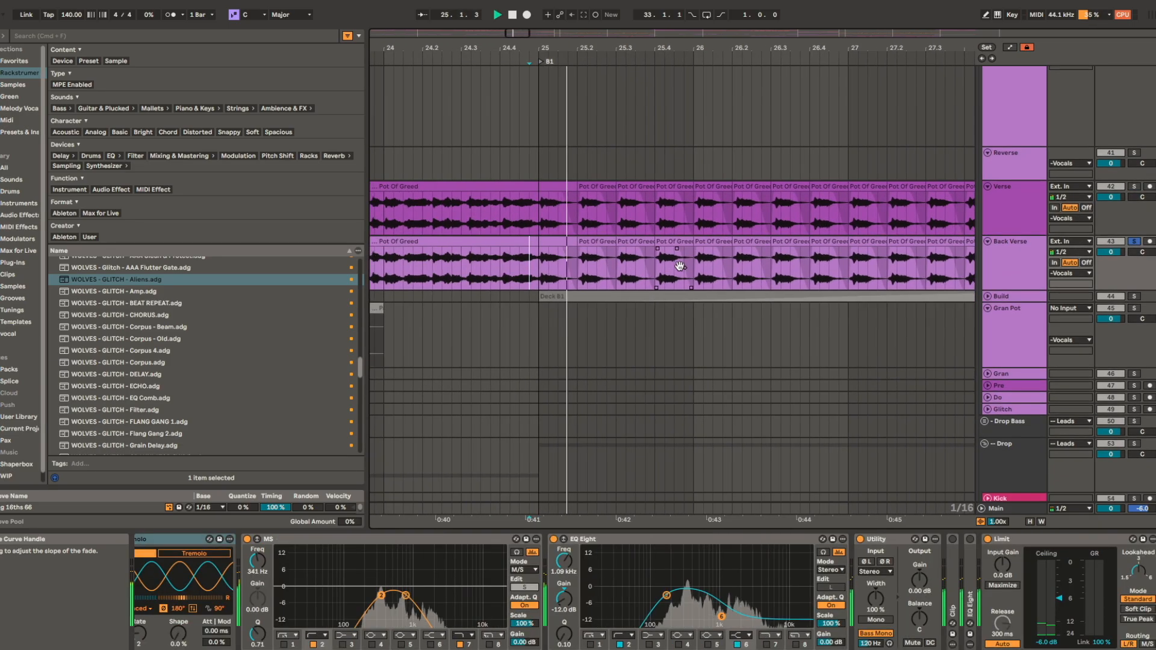
left_click_drag(868, 294, 721, 284)
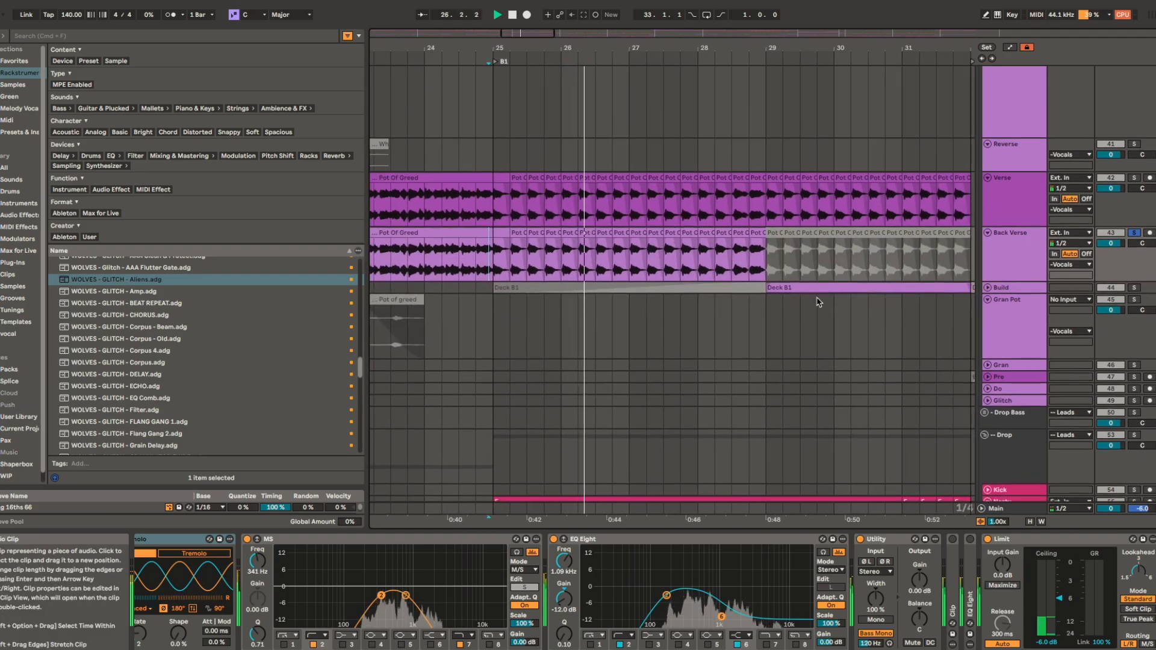
- Unfold and solo the Build track, play its Deck B1 clip from bar 29, and stop playback
scroll(826, 285, "up", 3)
left_click(826, 287)
scroll(576, 287, "right", 5)
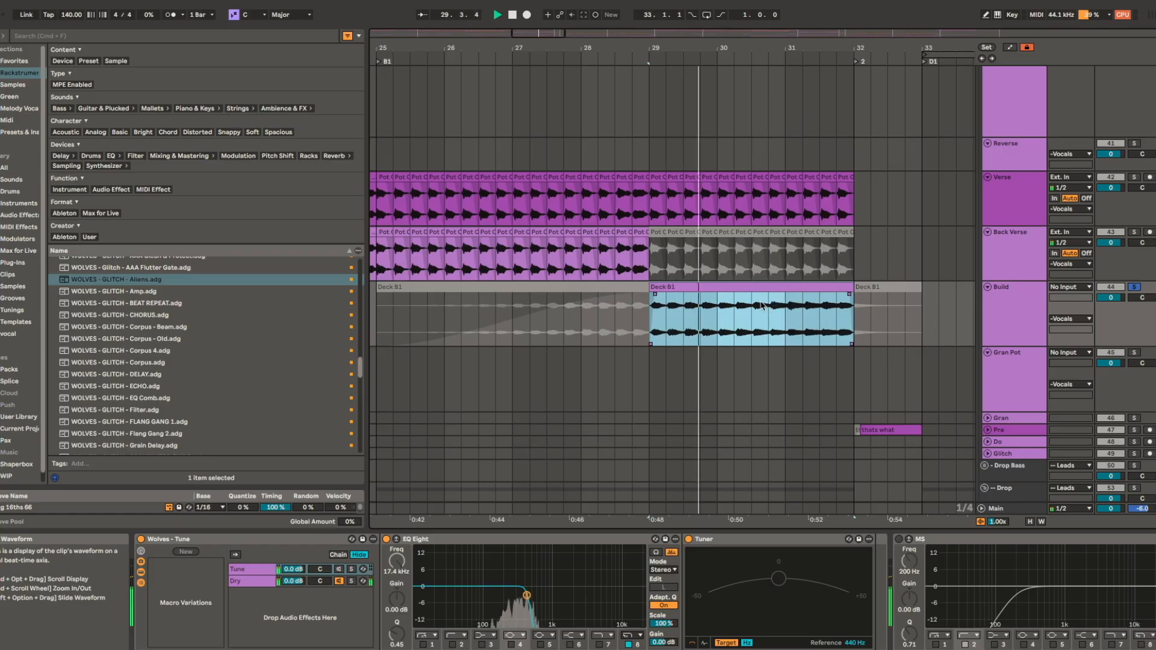
key("space")
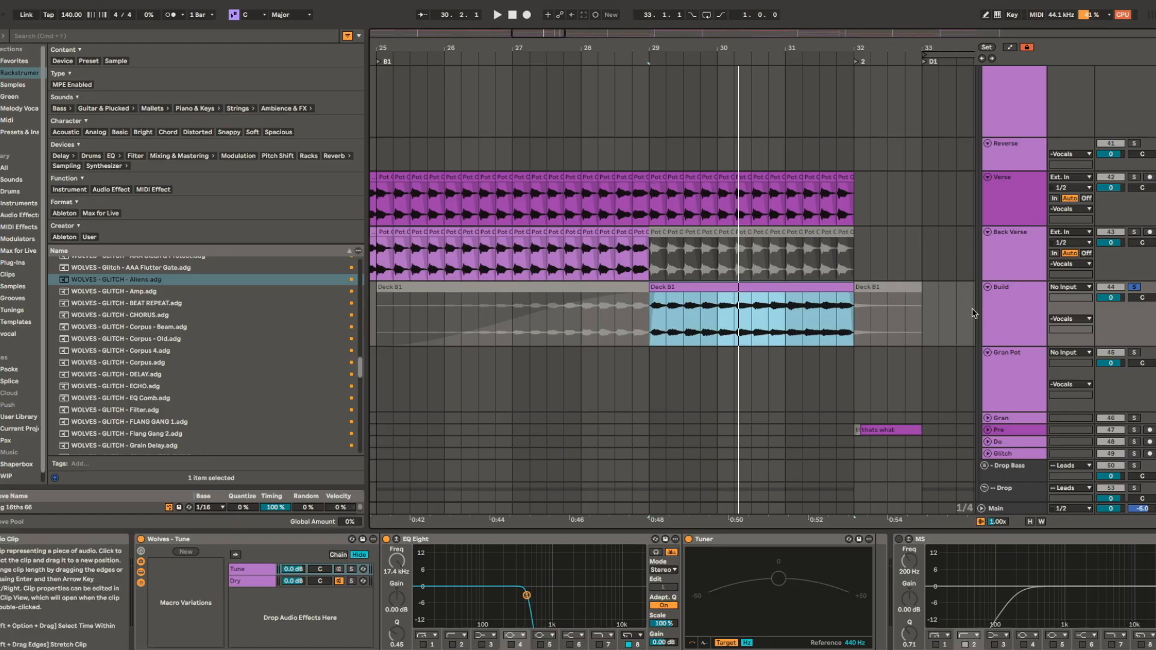
- Replay the Deck B1 clip from bar 29 while inspecting its sample and pitch settings, and return to the Build track's effects chain
double_click(824, 345)
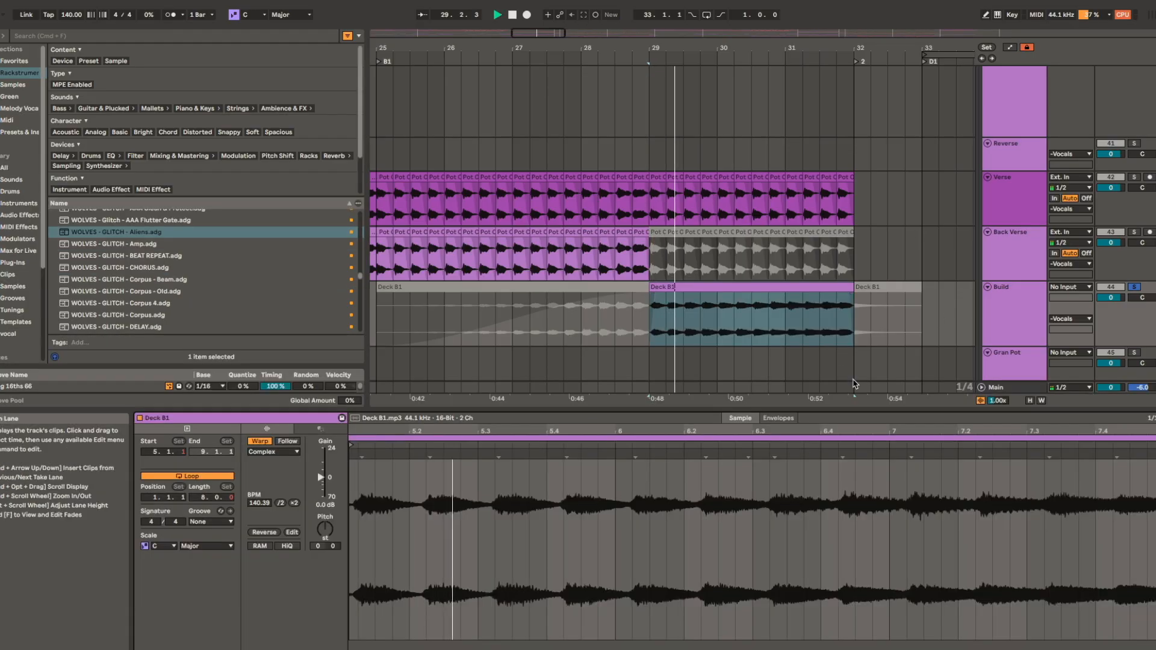
left_click(319, 547)
key("shift+Tab")
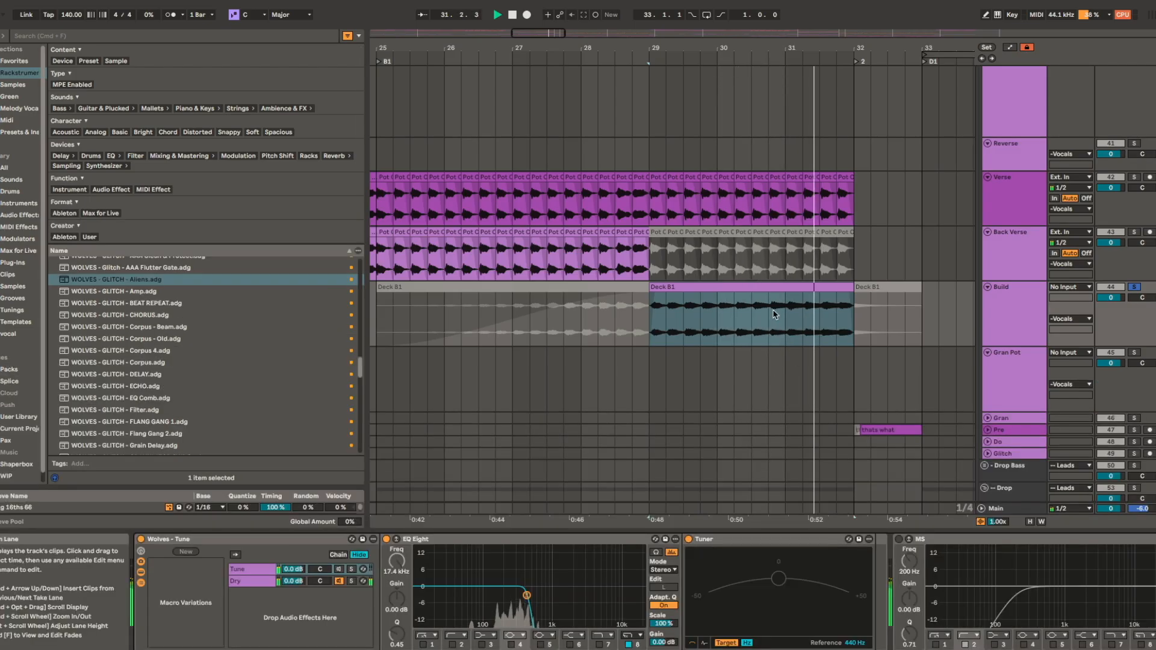
left_click(811, 285)
key("space")
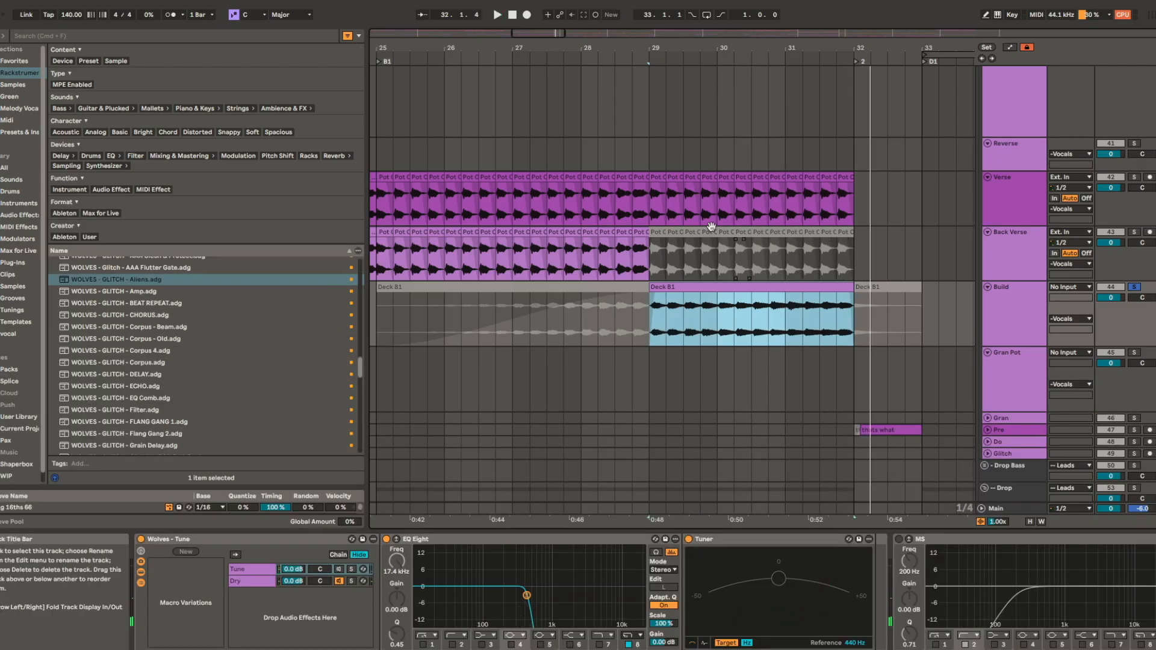
- Solo the Nasty track and audition its long clip from bar 25 with the effects chain shown, and stop playback
scroll(711, 313, "down", 1)
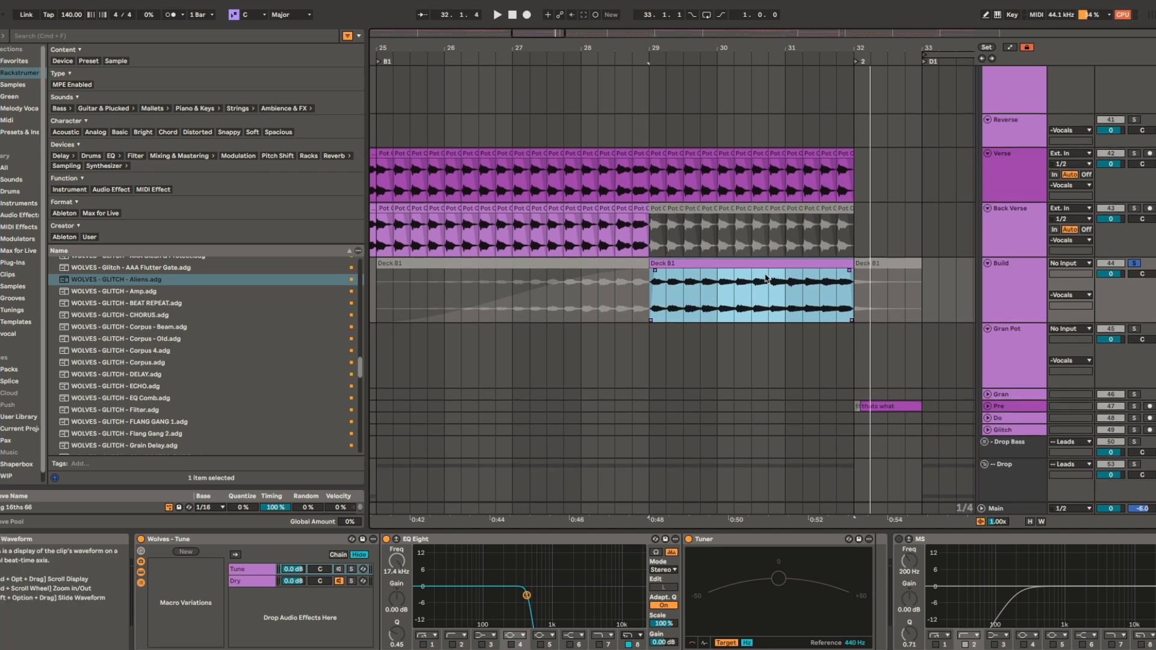
scroll(796, 278, "right", 3)
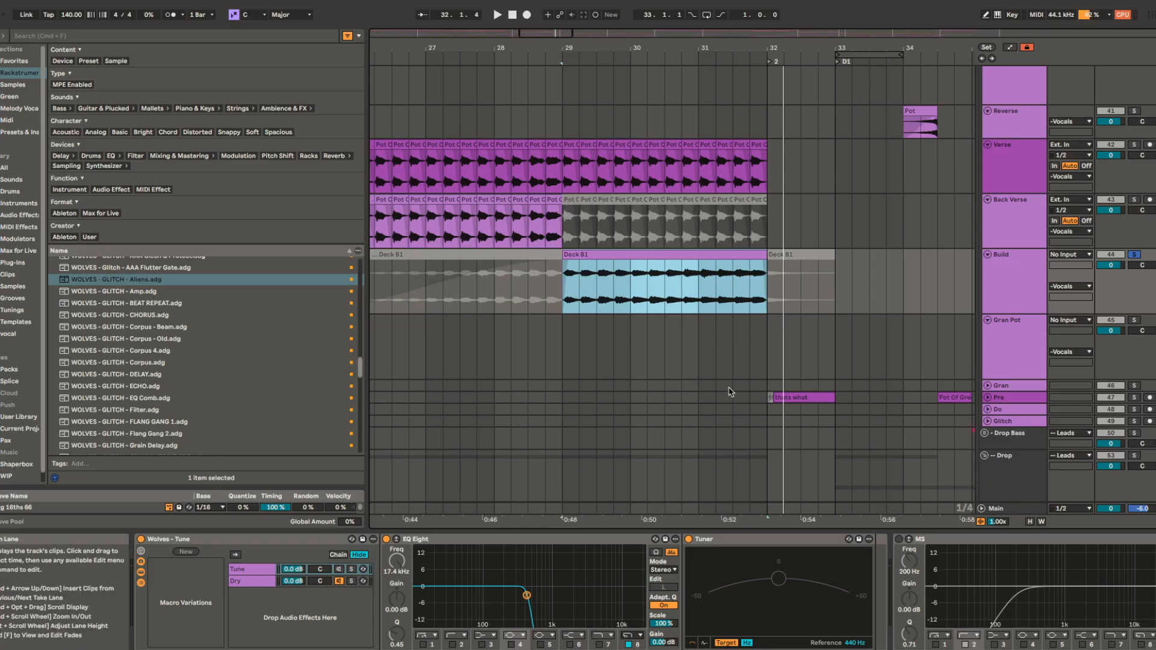
scroll(757, 376, "down", 5)
scroll(805, 395, "left", 5)
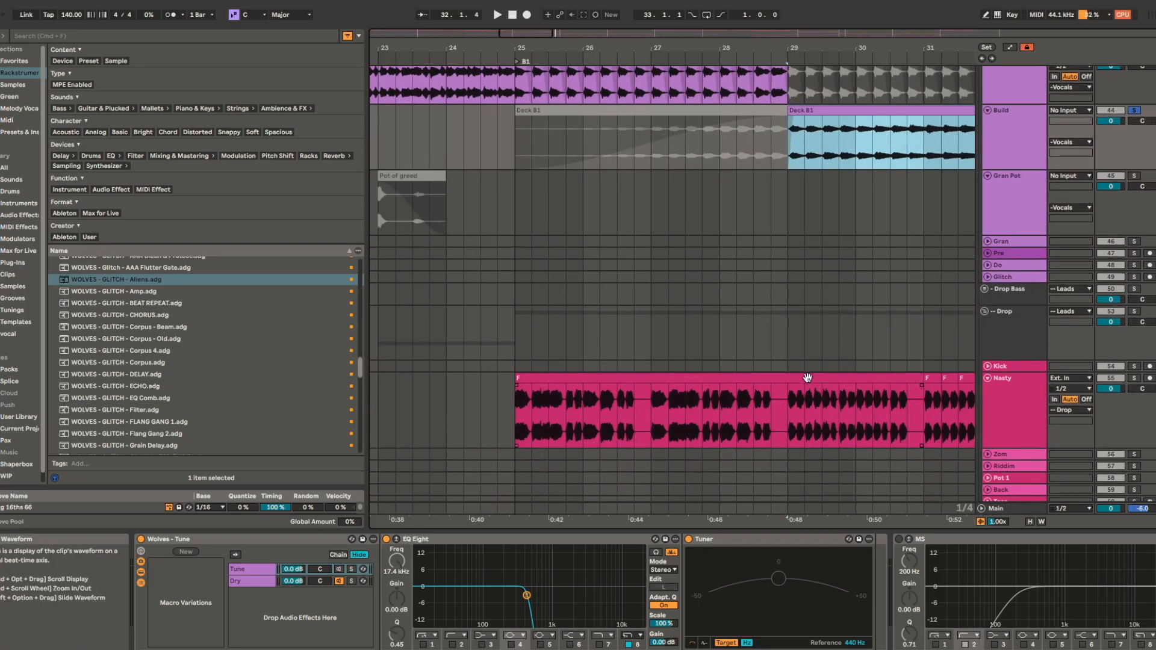
left_click(808, 378)
key("space")
scroll(836, 389, "down", 5)
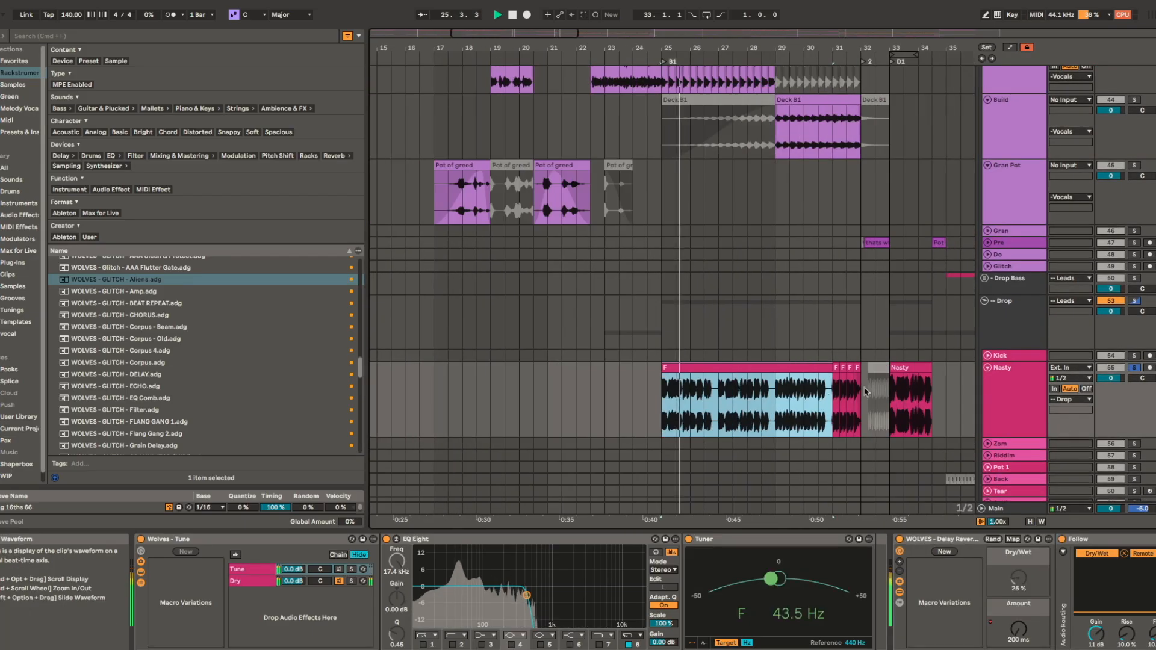
scroll(771, 394, "up", 5)
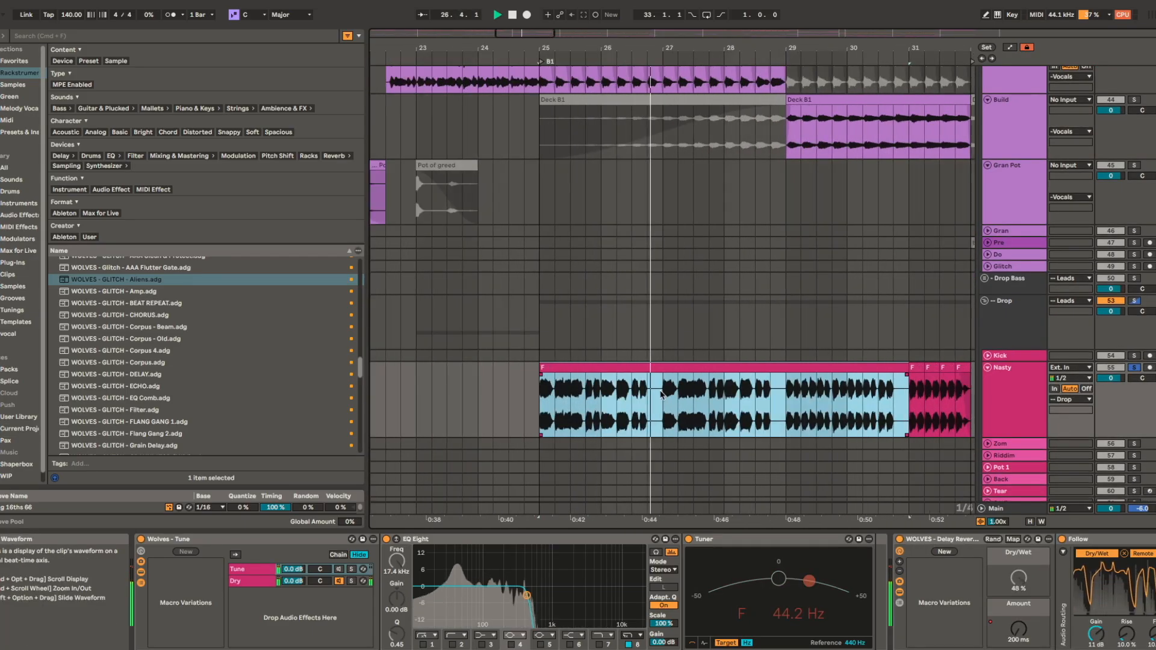
scroll(741, 411, "right", 5)
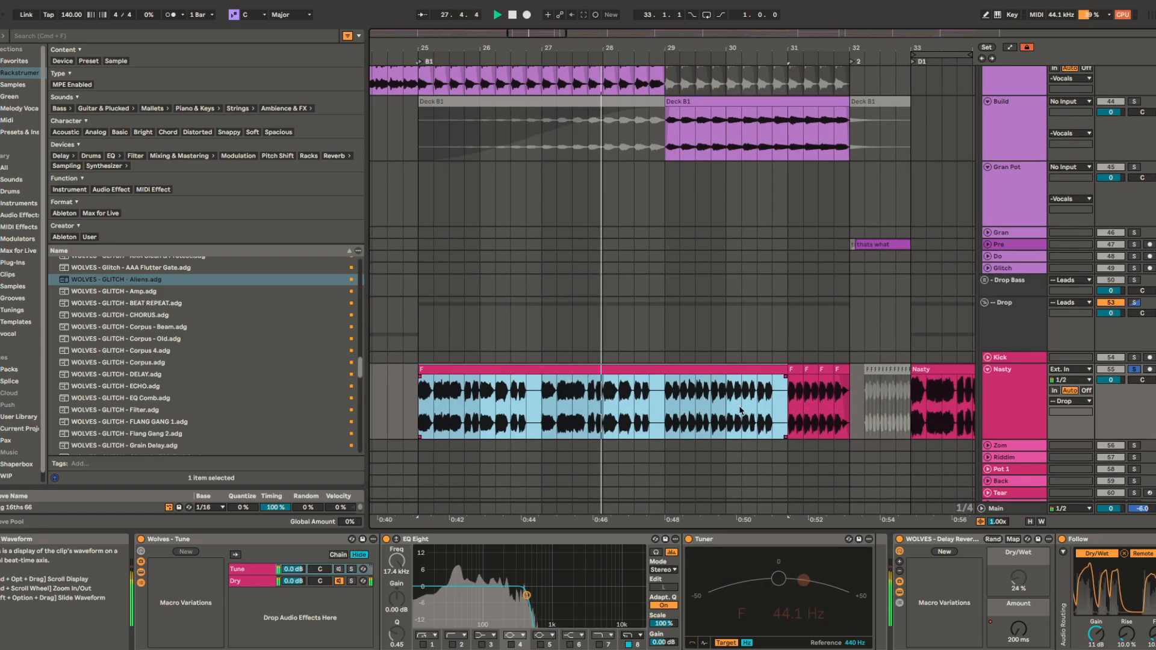
key("space")
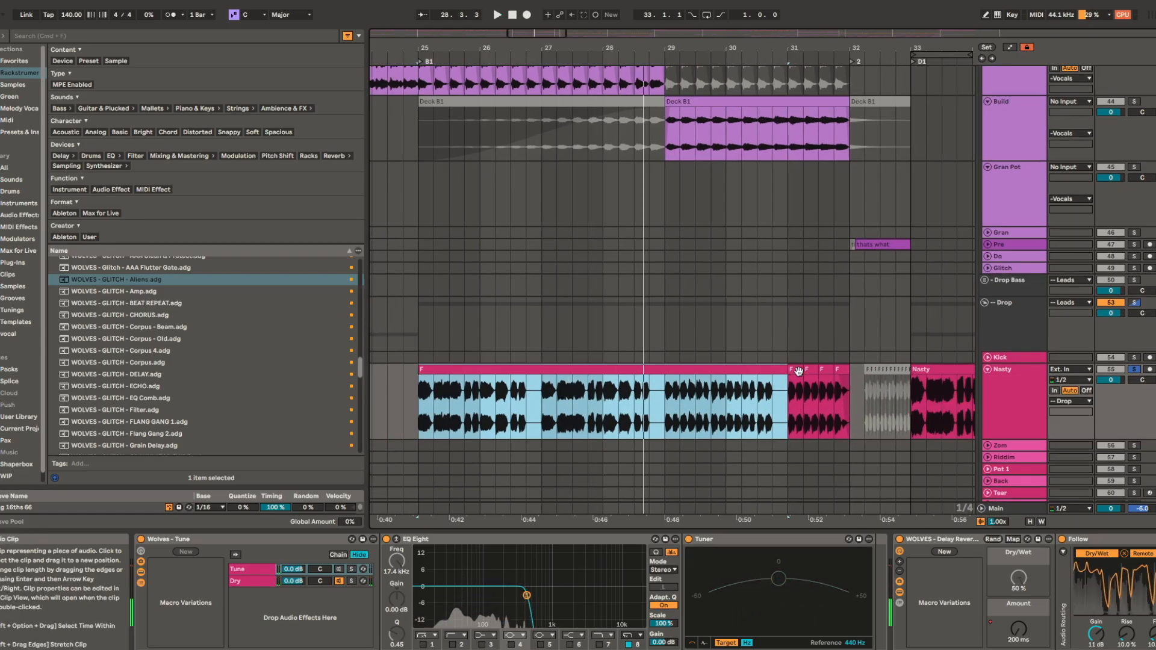
- Audition the Nasty track's short clip at bar 31 and its Nasty clip at bar 33, and stop playback
left_click(798, 371)
key("space")
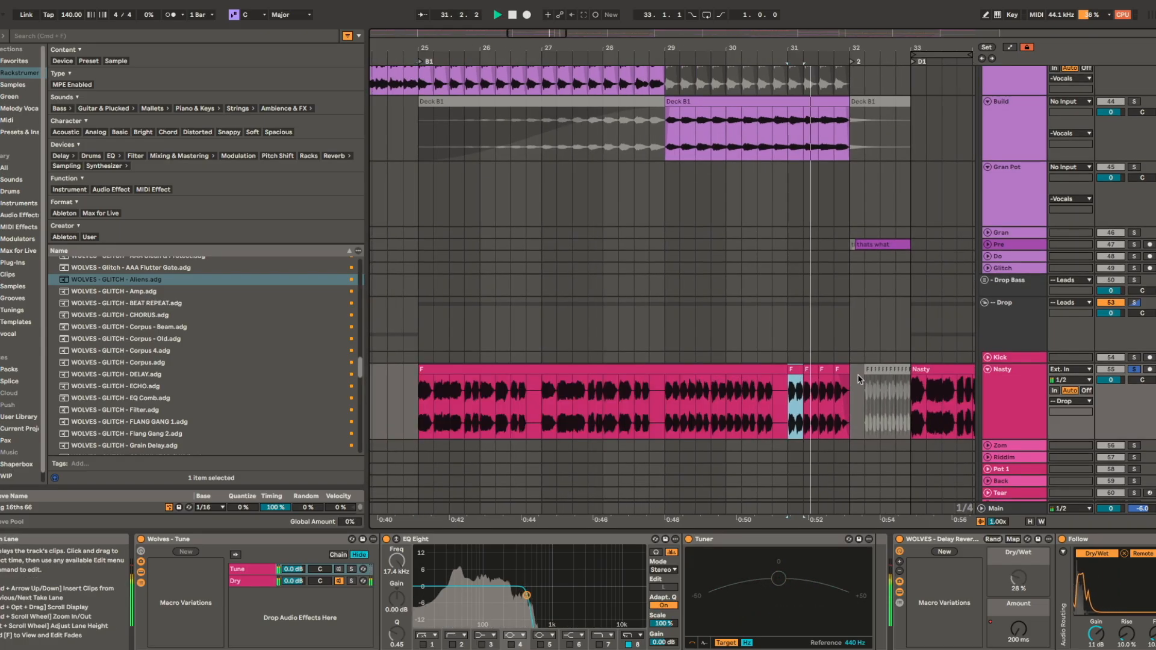
scroll(825, 365, "right", 3)
left_click(835, 360)
scroll(879, 367, "left", 2)
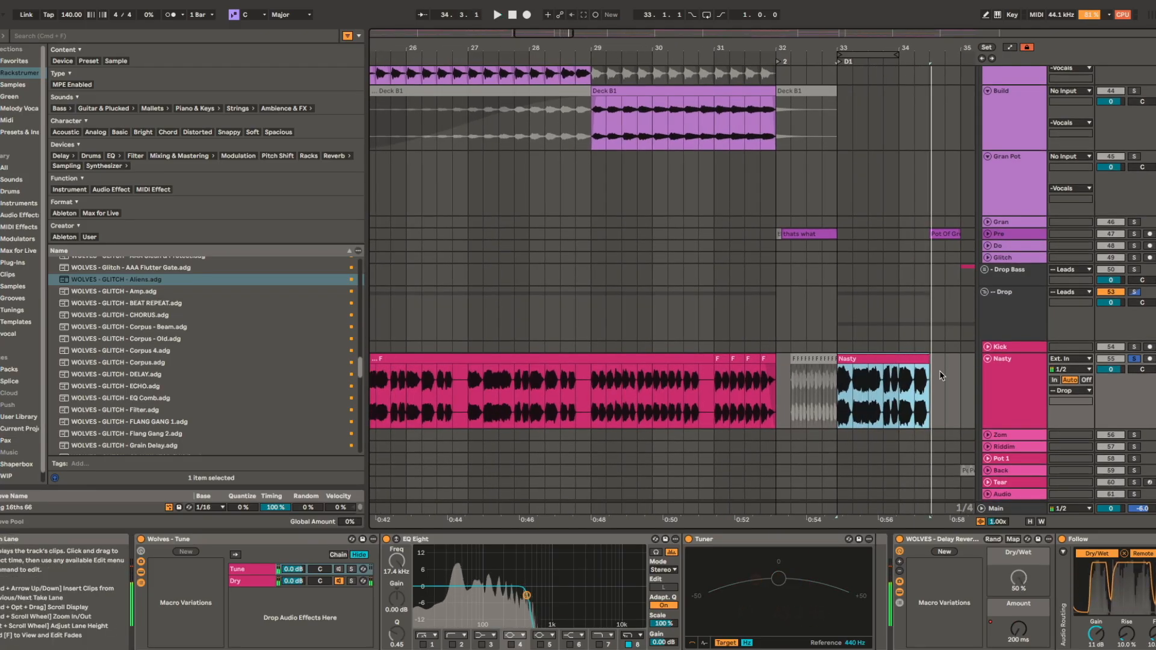
key("space")
scroll(885, 364, "left", 1)
scroll(885, 365, "left", 3)
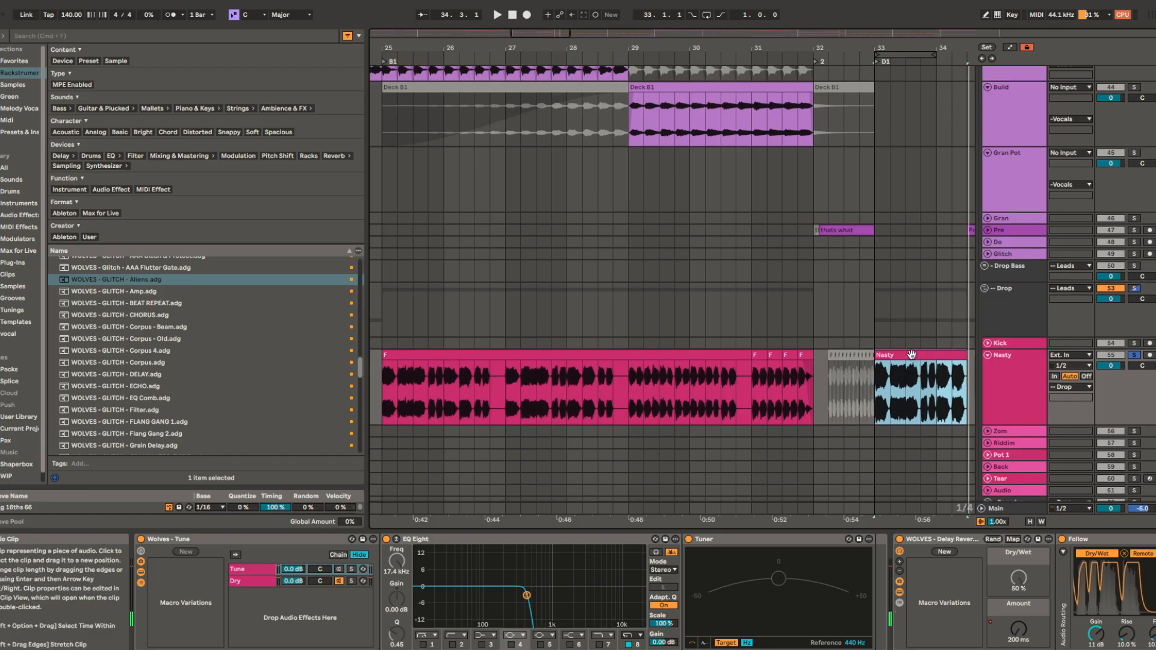
- Replay the start of the Nasty track's bar 25 clip for comparison, and select the Nasty clip at bar 33
scroll(882, 355, "left", 1)
left_click(551, 348)
key("space")
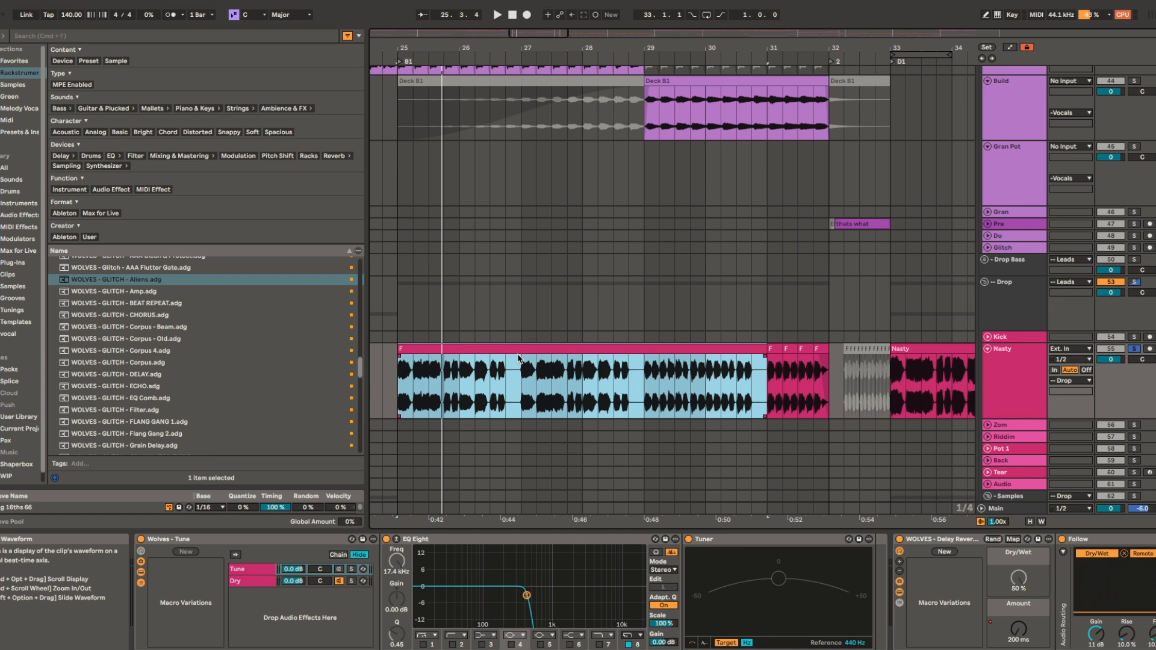
scroll(566, 361, "down", 1)
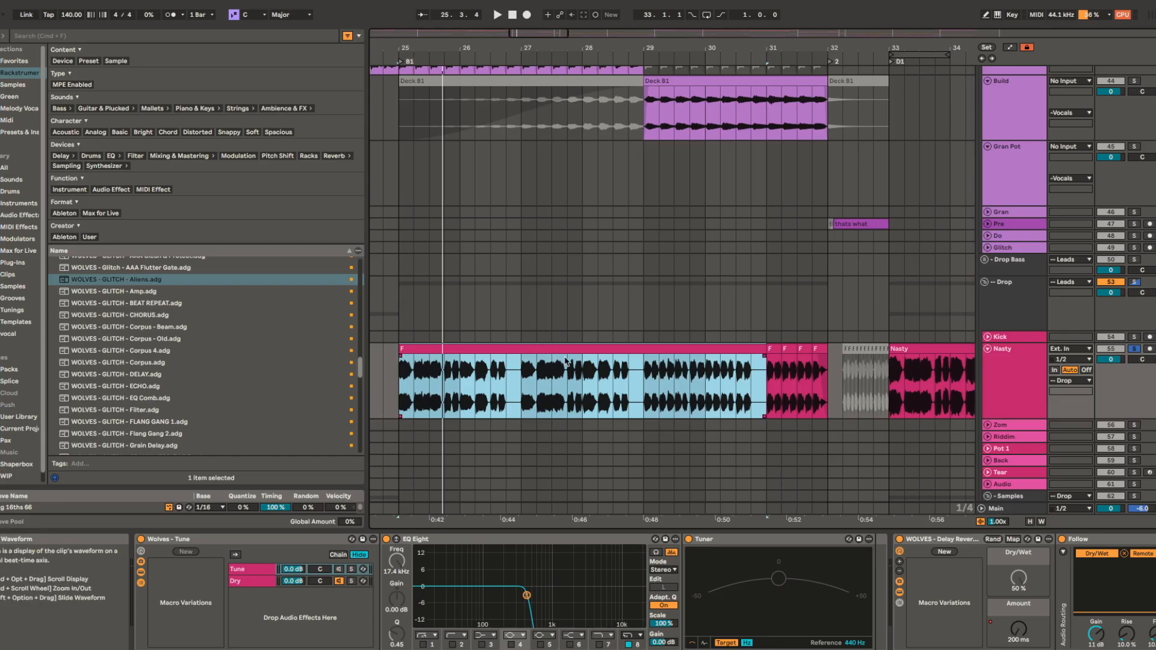
left_click(933, 349)
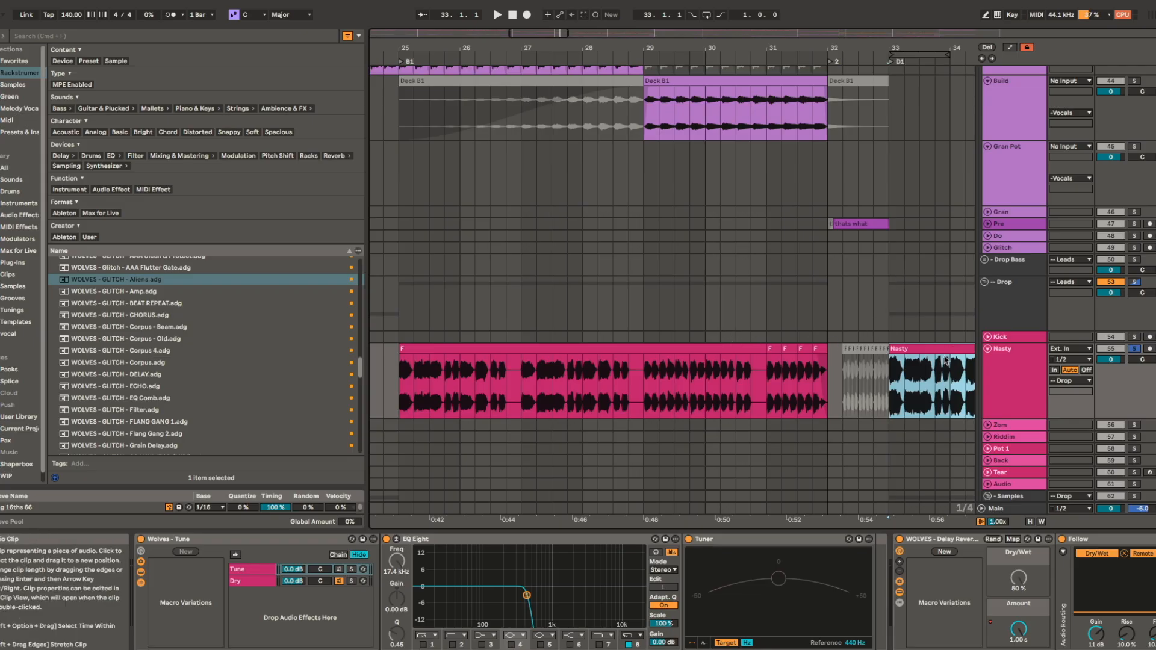
- Solo the Build Drums group, play it from bar 25, and unfold its SC Build and Clap tracks
scroll(661, 349, "up", 5)
scroll(660, 349, "up", 10)
scroll(402, 232, "up", 5)
scroll(359, 265, "up", 5)
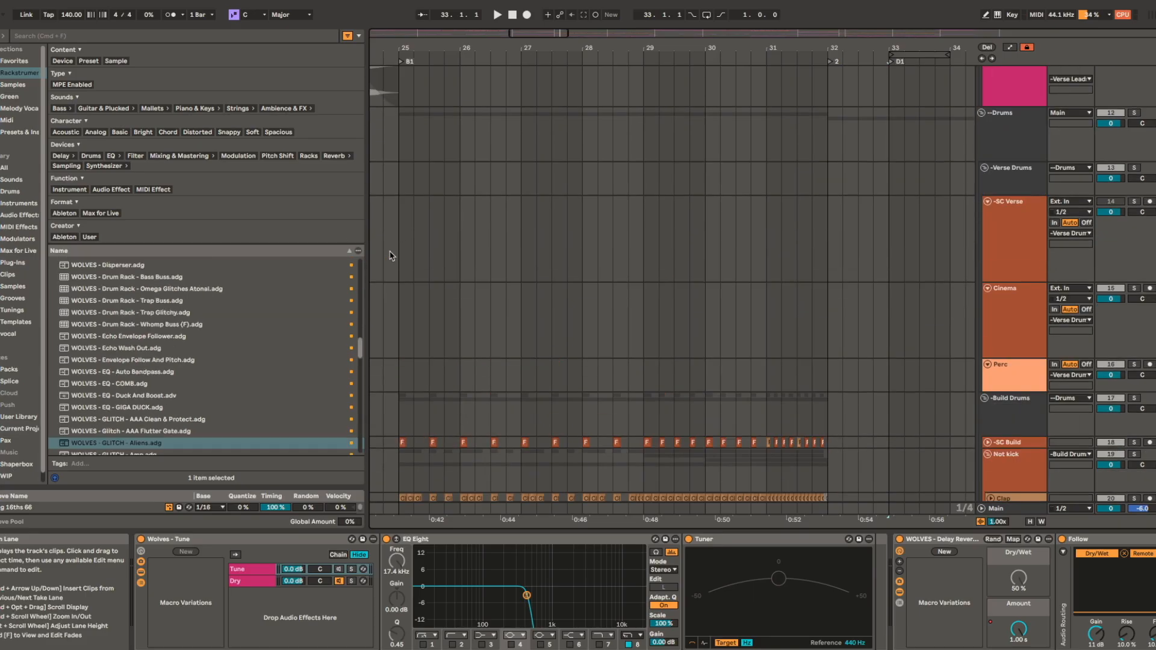
scroll(472, 232, "up", 5)
scroll(482, 250, "down", 10)
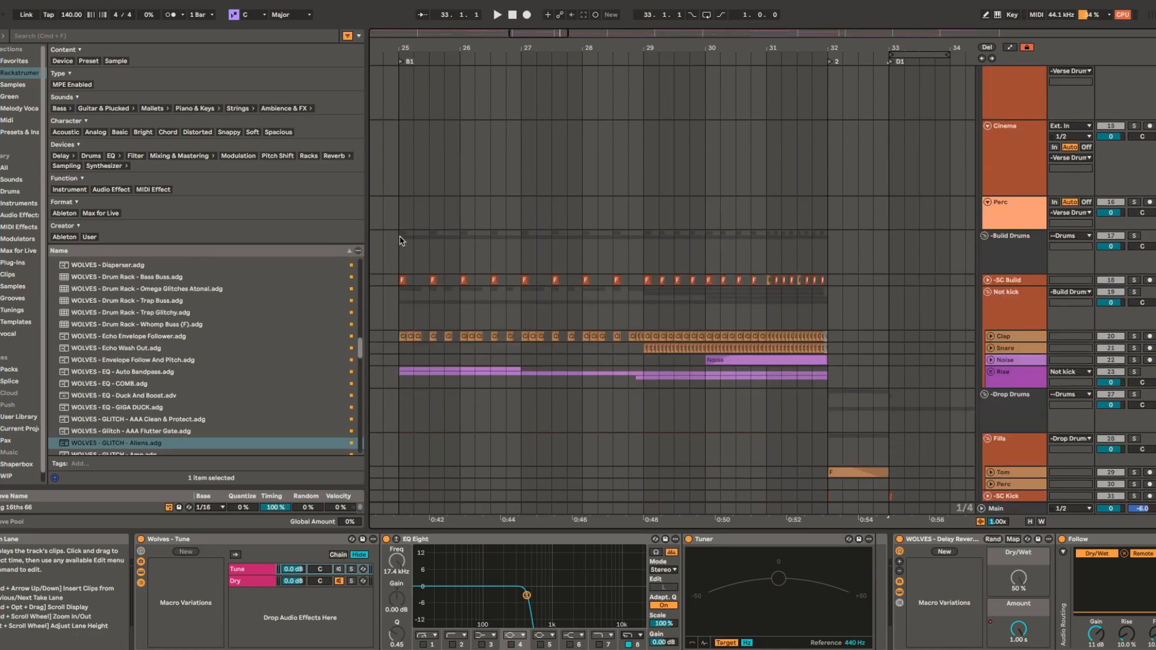
left_click(400, 236)
key("s")
key("space")
scroll(556, 279, "up", 3)
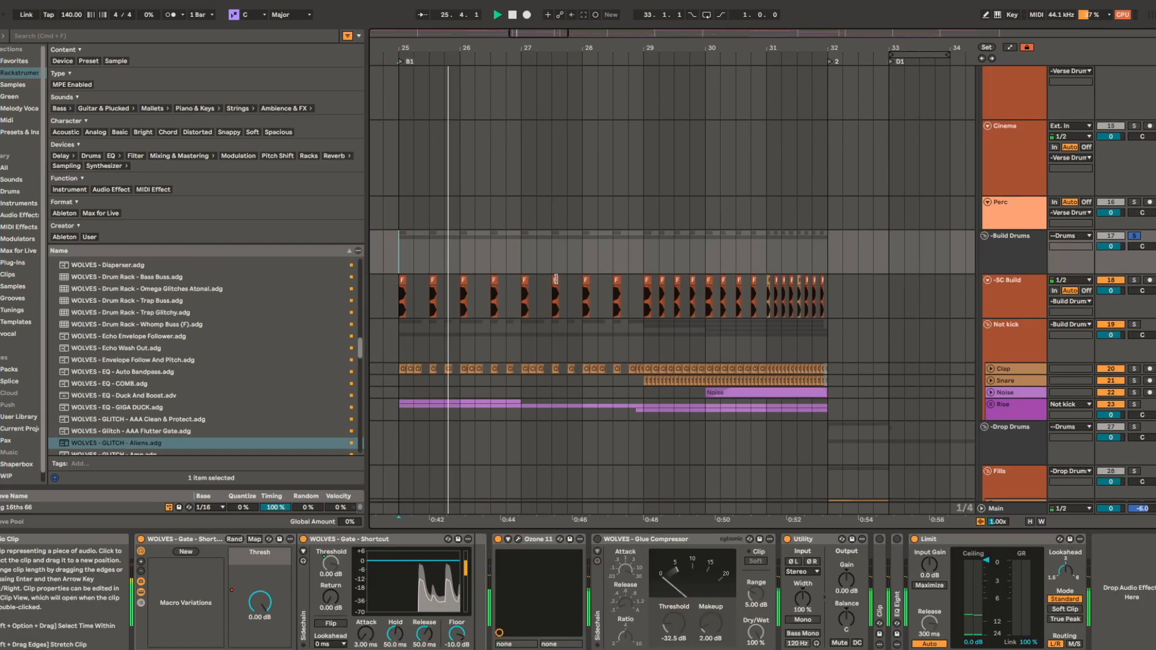
scroll(508, 369, "up", 3)
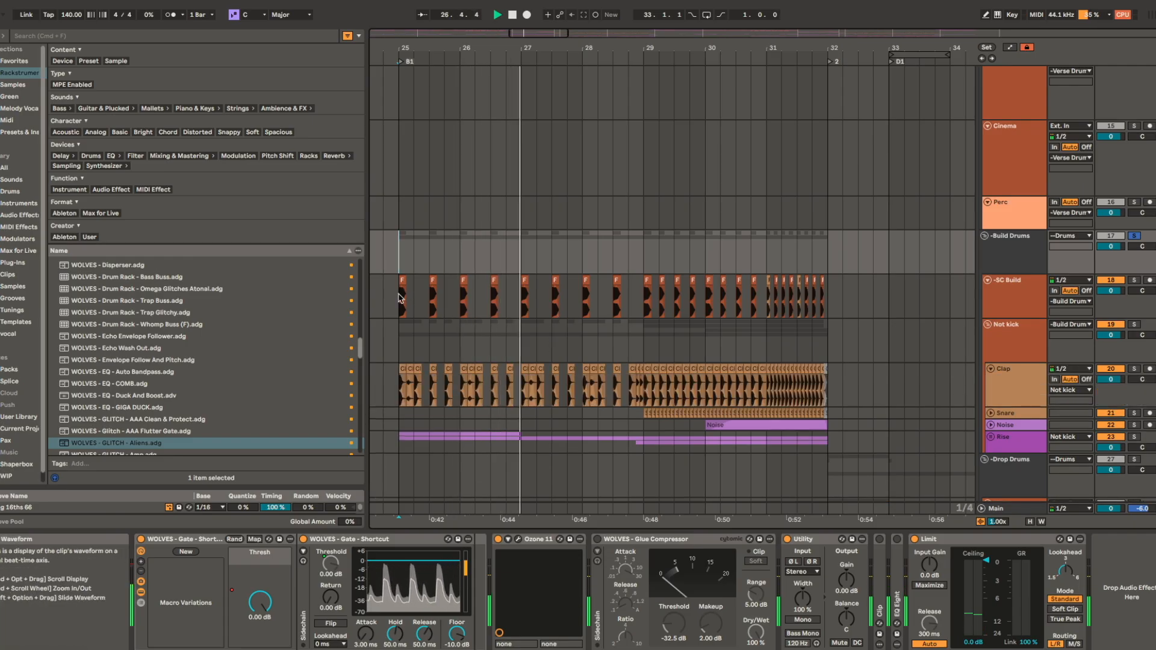
- Select the first SC Build clip at bar 25, play from there while reviewing the track's effects chain, and stop playback
left_click(401, 296)
scroll(809, 590, "right", 5)
key("space")
scroll(396, 302, "up", 5)
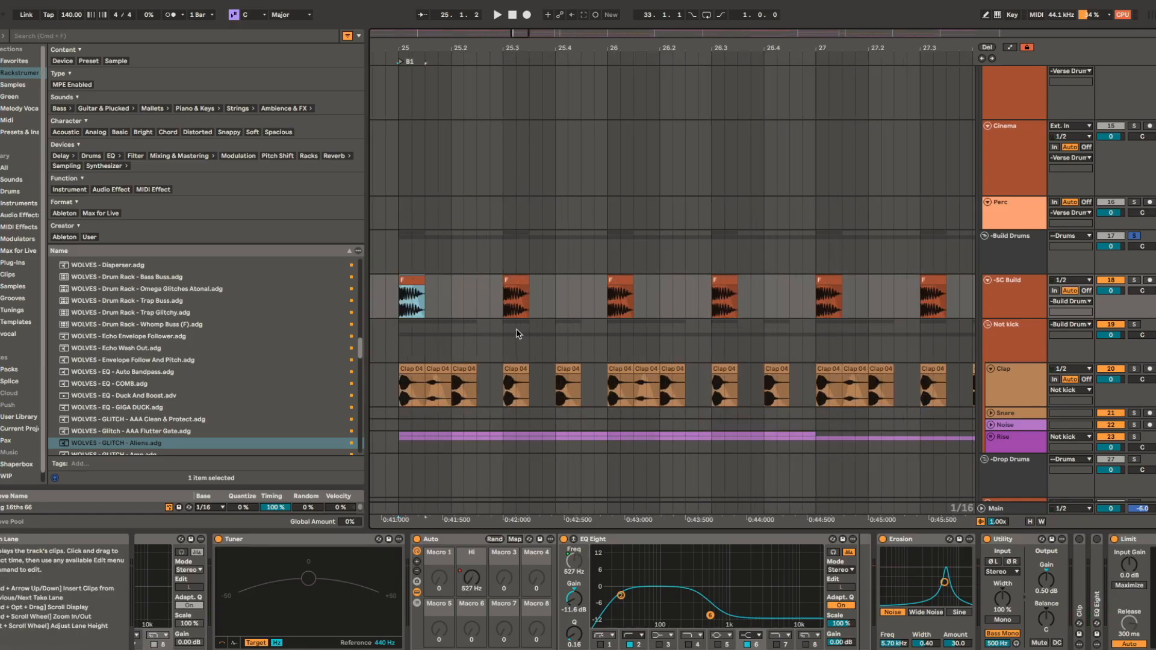
key("space")
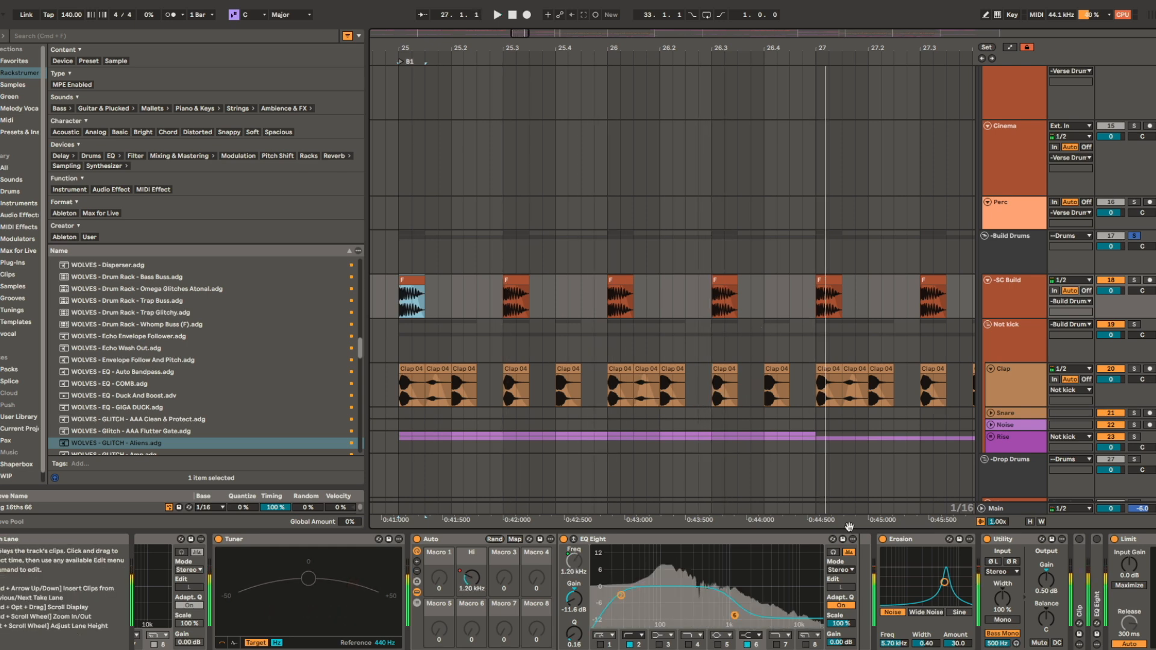
- Solo the Clap track, play its pattern from the first clip at bar 25, and stop playback
left_click(414, 370)
key("space")
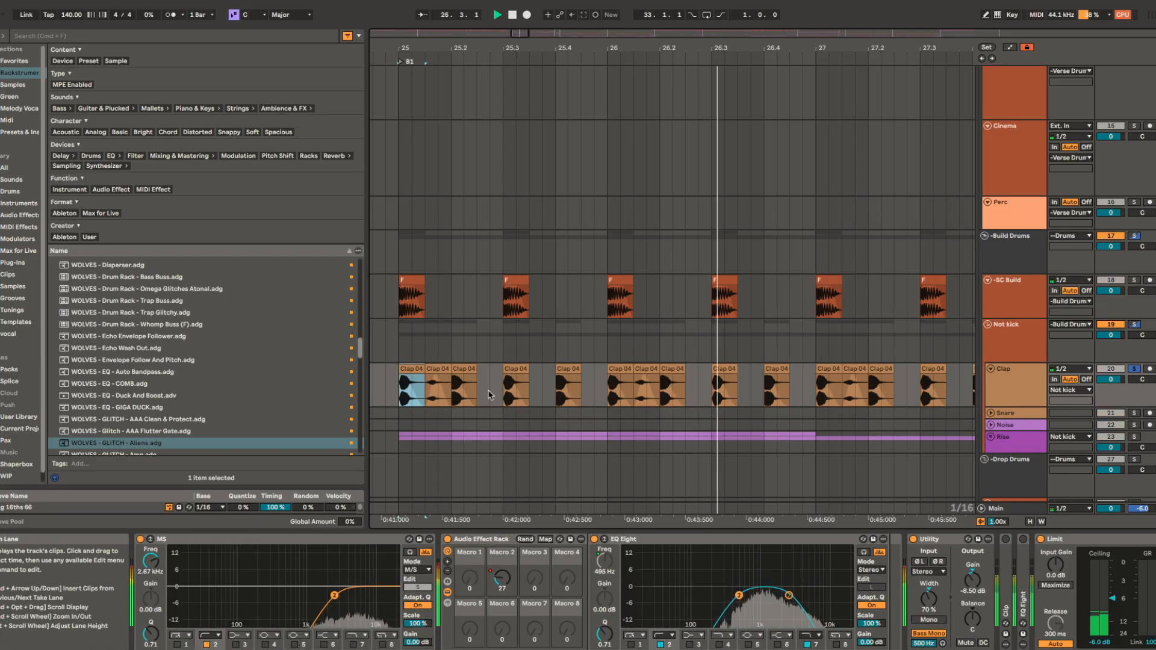
key("space")
- Inspect the second Clap 04 clip's fade, select the first Clap 04 clip at bar 25, and play from there
scroll(432, 369, "up", 5)
left_click_drag(431, 369, 483, 367)
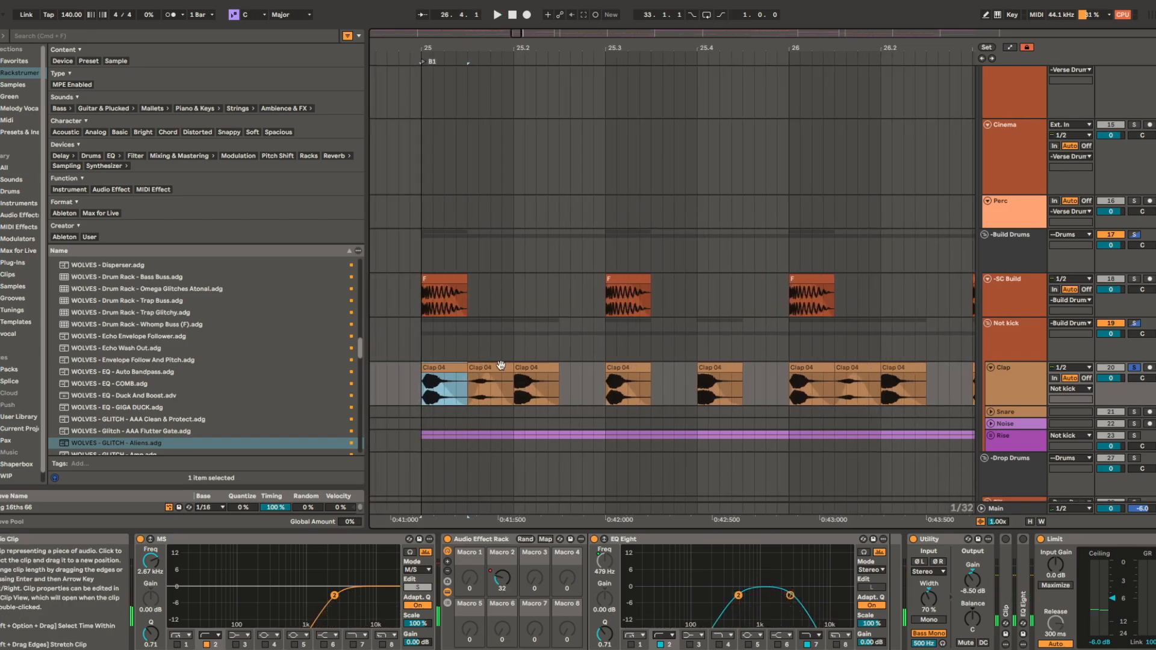
left_click(485, 369)
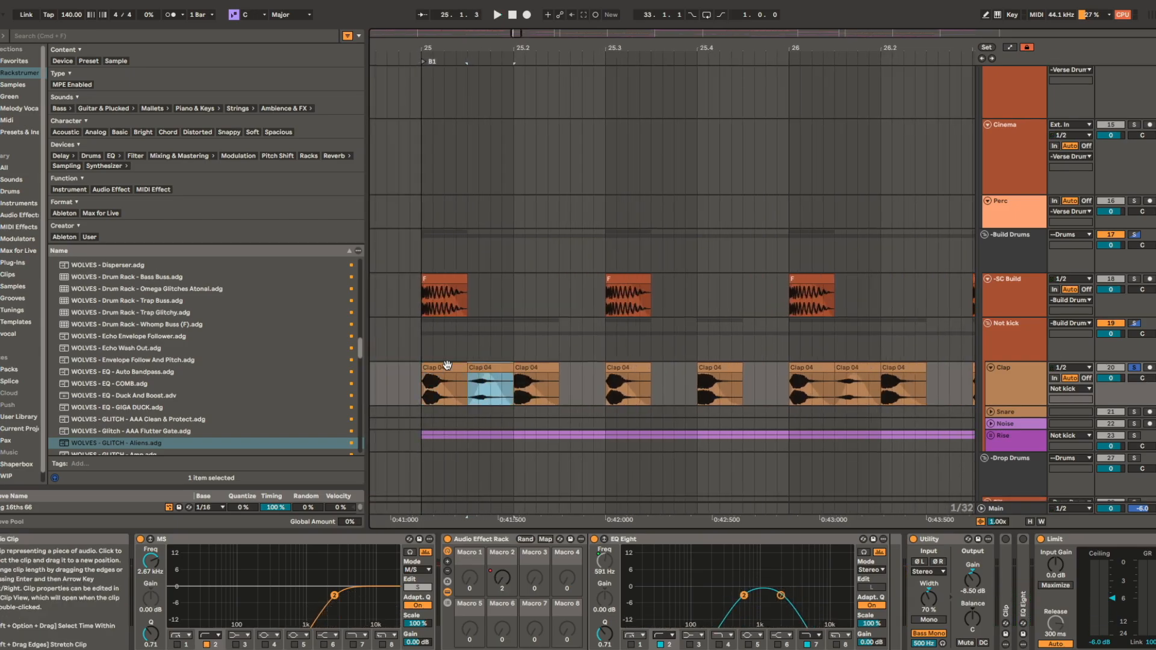
scroll(444, 369, "up", 3)
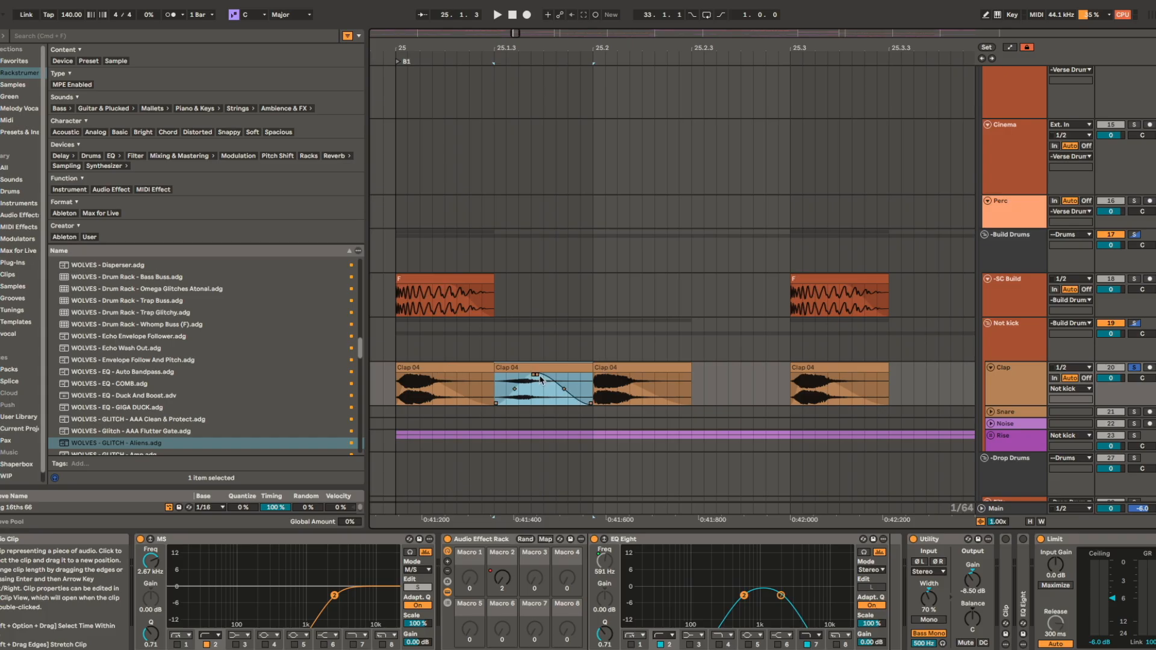
left_click(460, 384)
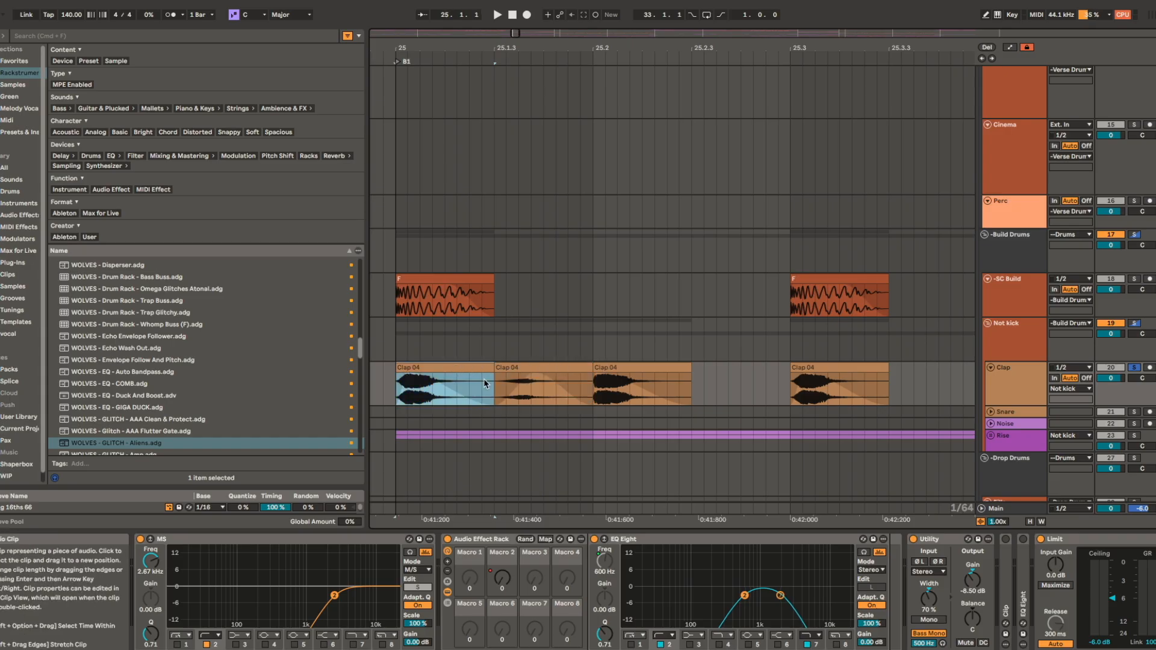
key("space")
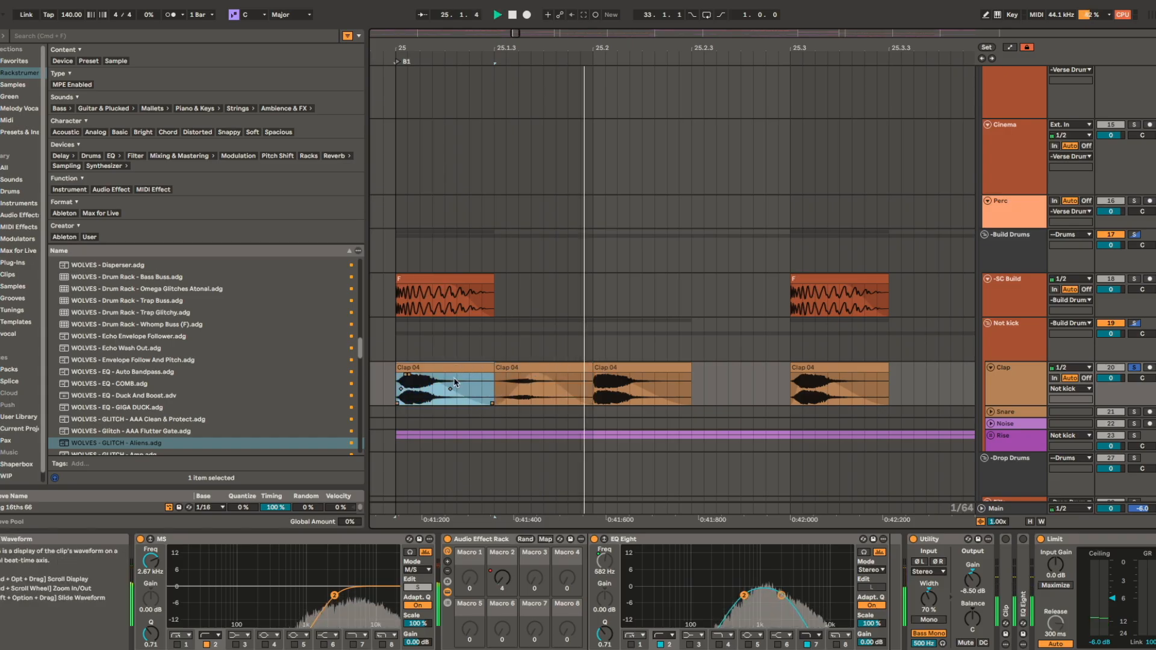
- Duplicate the first Clap 04 clip over the second, play the pattern for comparison, and undo the duplication
key("super+d")
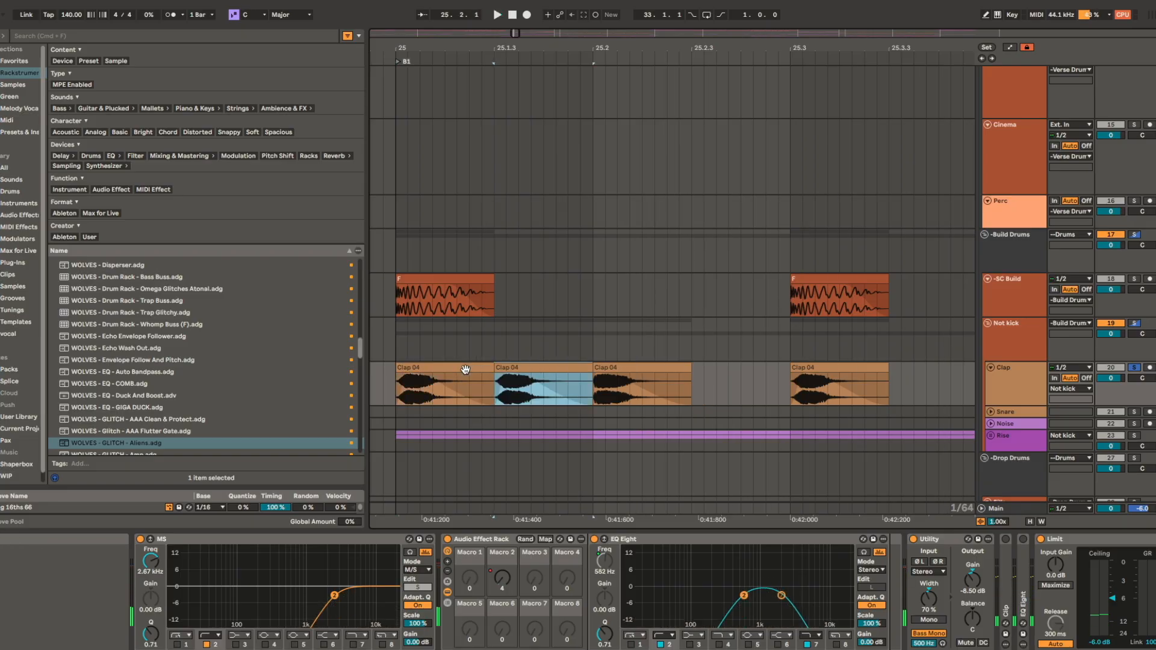
left_click(465, 369)
key("space")
key("space")
key("super+z")
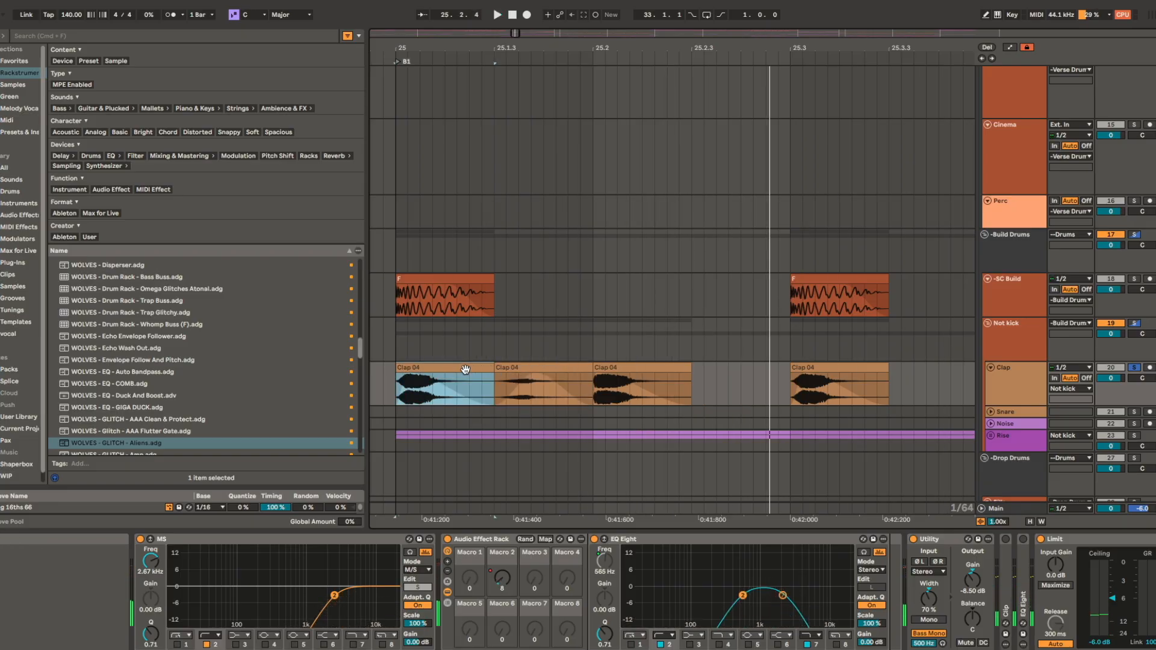
- Play the original clap pattern from bar 25, following the clips toward bar 30, and stop playback
key("space")
scroll(657, 405, "down", 5)
scroll(602, 331, "right", 3)
scroll(602, 331, "down", 1)
scroll(645, 334, "down", 4)
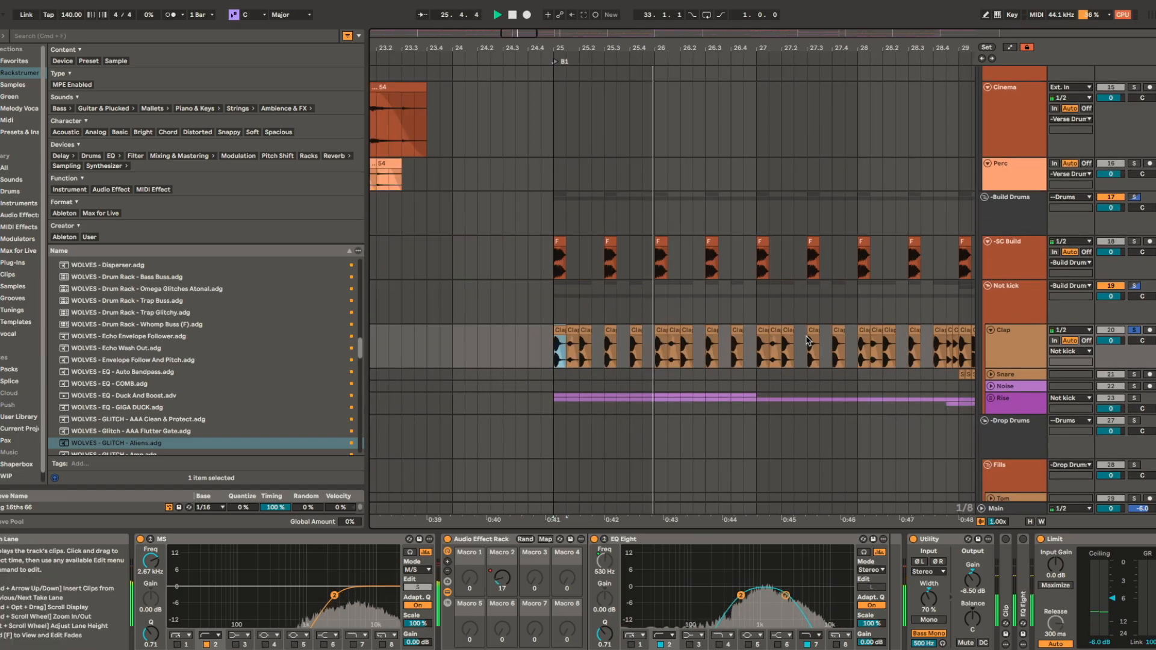
scroll(887, 335, "right", 3)
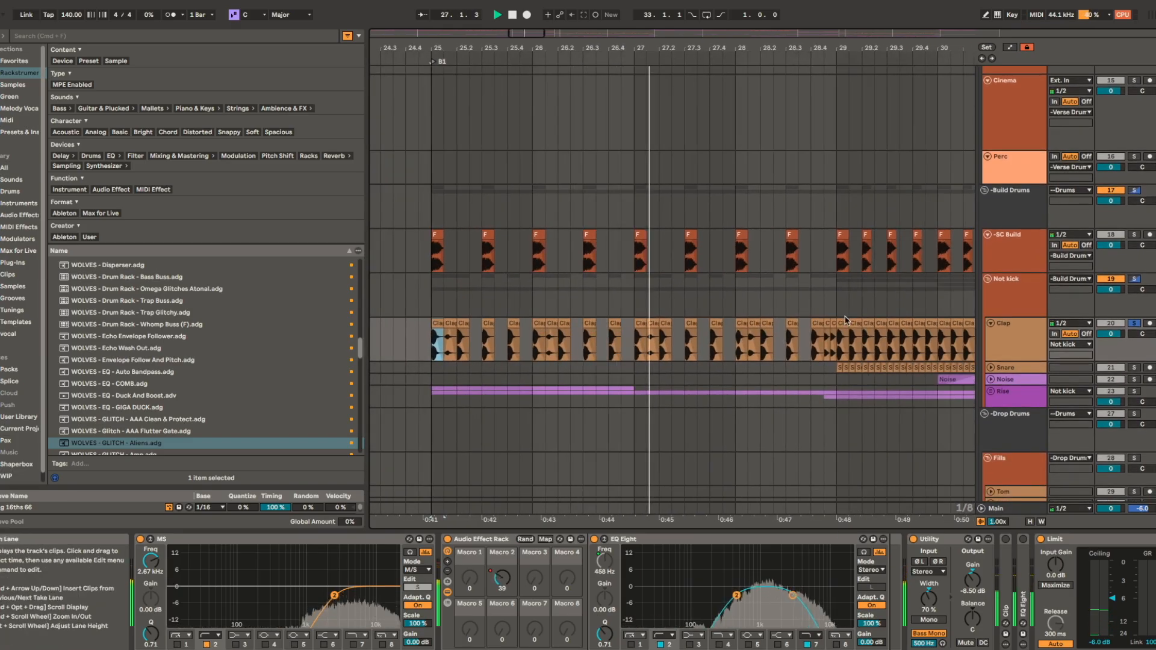
key("space")
- Unfold the Rise group, solo its Audio track, and play the Flutter Down env clip from bar 25
left_click(875, 398)
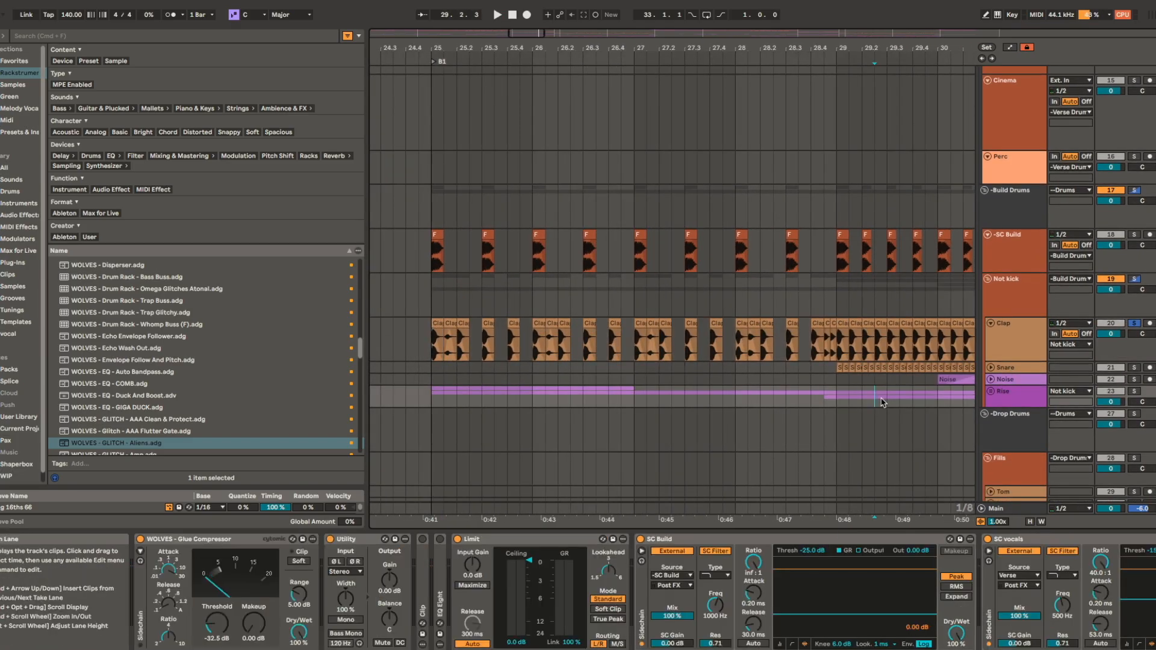
key("u")
scroll(805, 377, "down", 5)
left_click(596, 326)
key("s")
key("space")
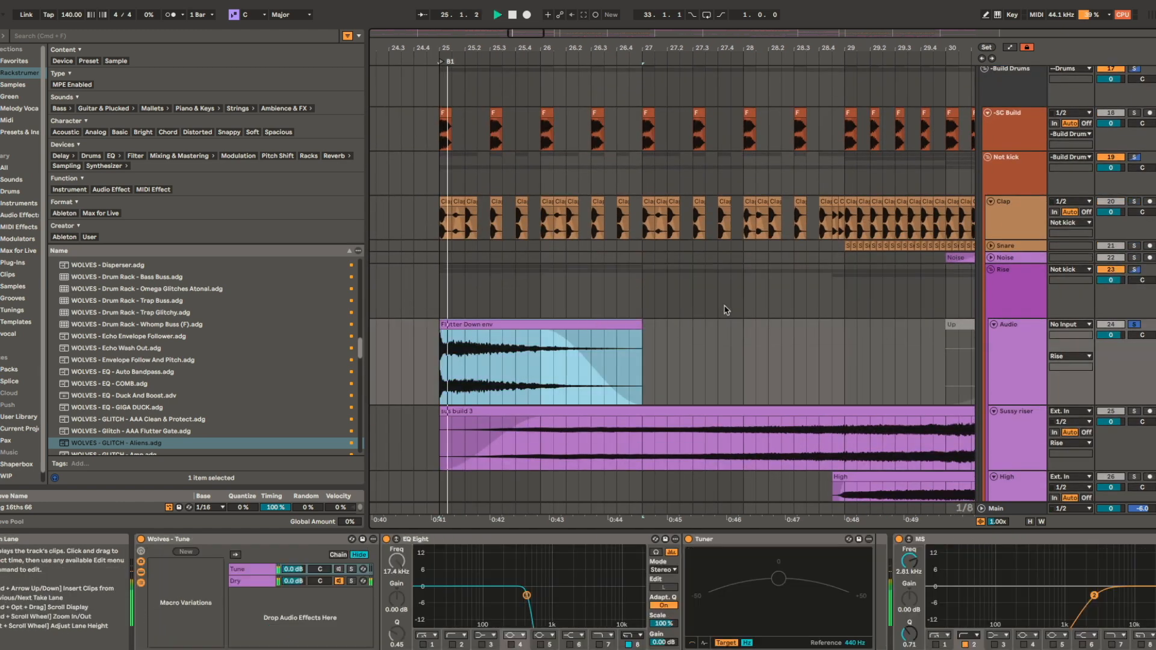
- Review the Audio track's MS, EQ Eight, Utility and Limit effects during playback, check the clip's fade-out, and stop
scroll(795, 569, "right", 5)
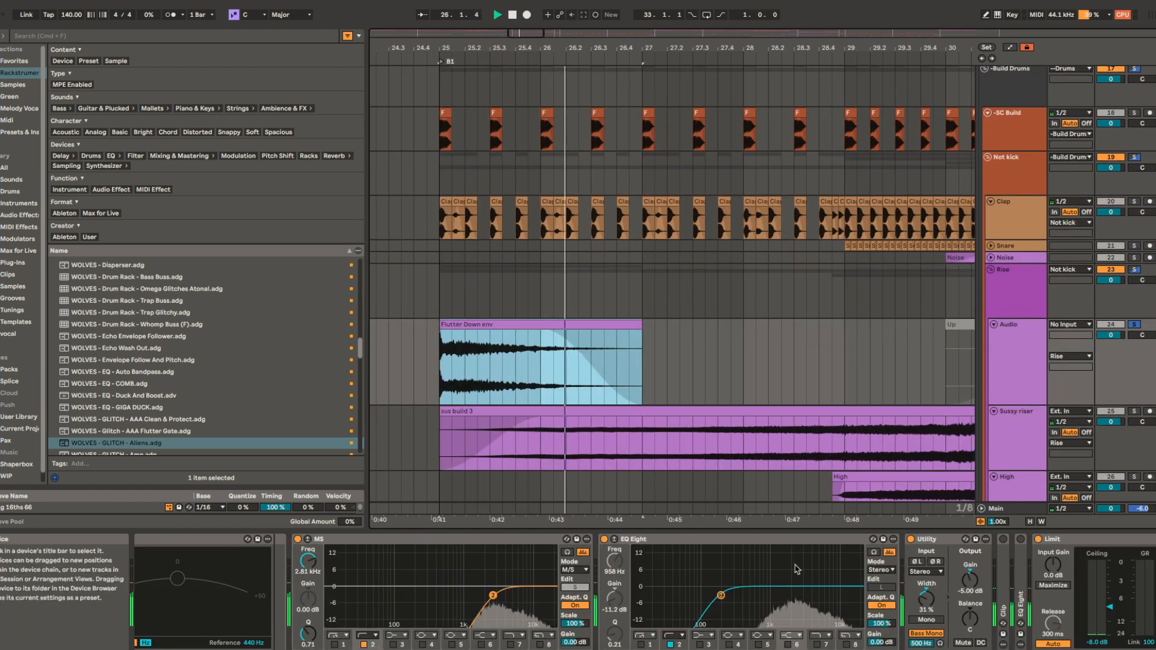
scroll(548, 313, "down", 3)
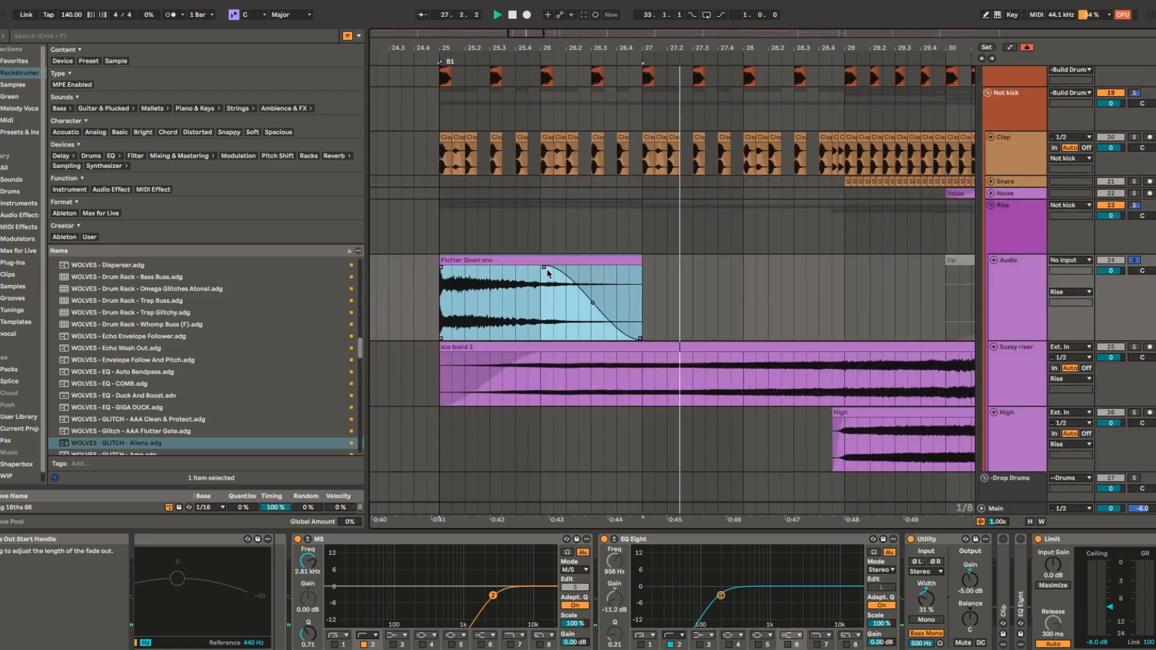
key("space")
- Show the Flutter Down env clip's Transposition envelope, replay the clip, and return to the track's effects chain
key("shift+Tab")
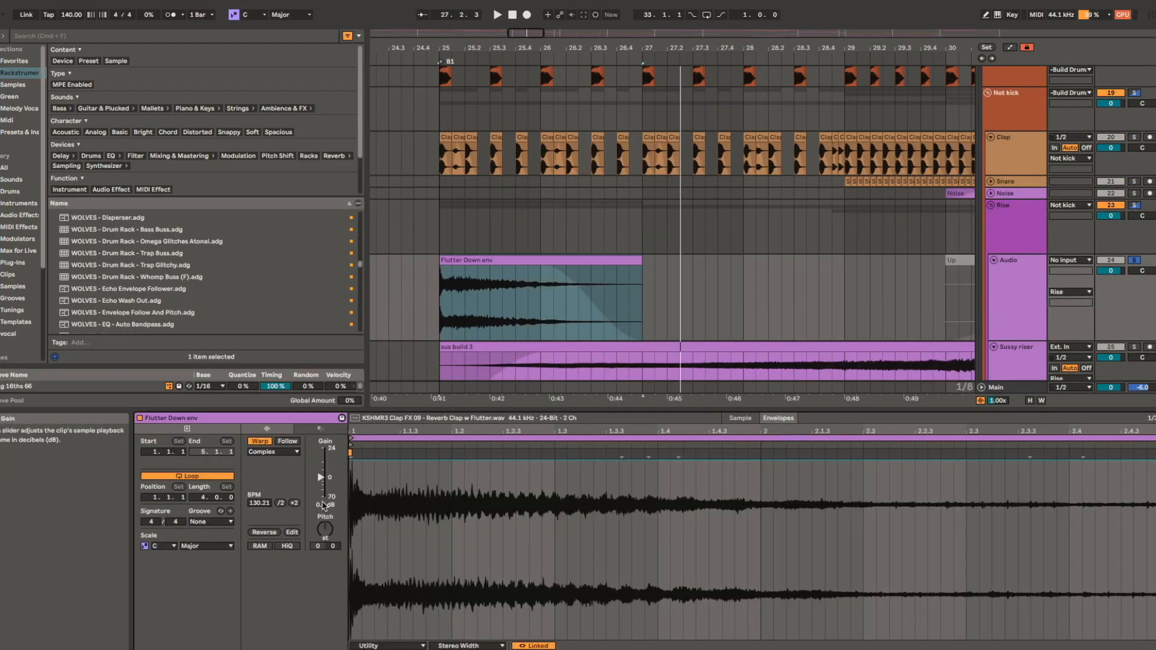
left_click(317, 548)
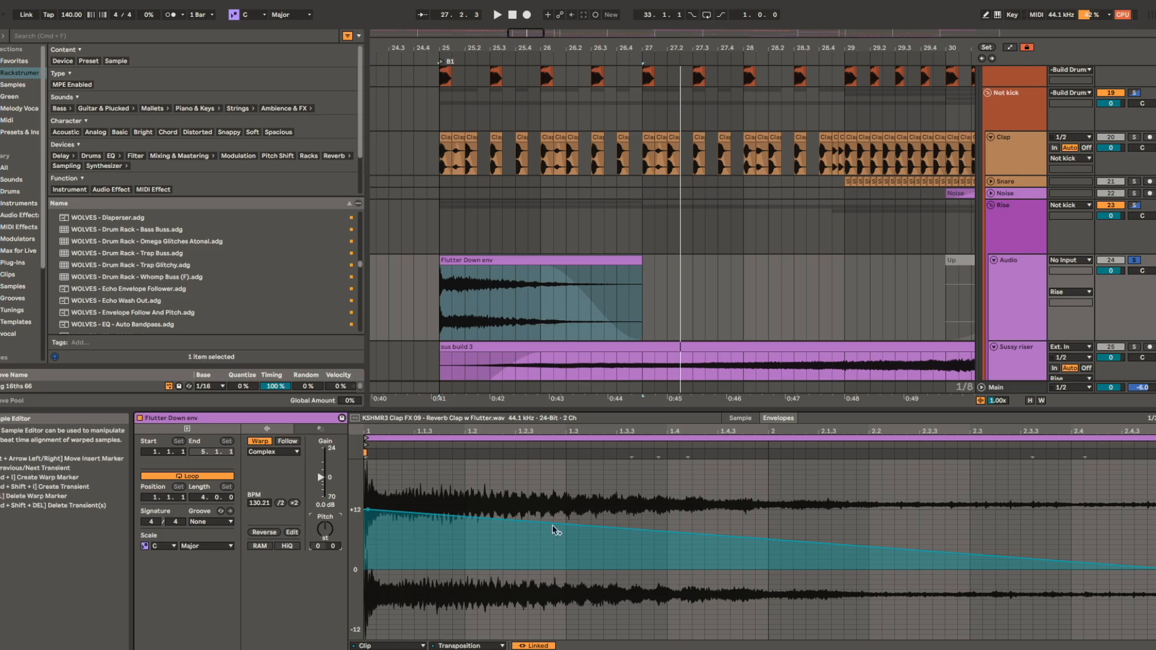
scroll(461, 303, "up", 3)
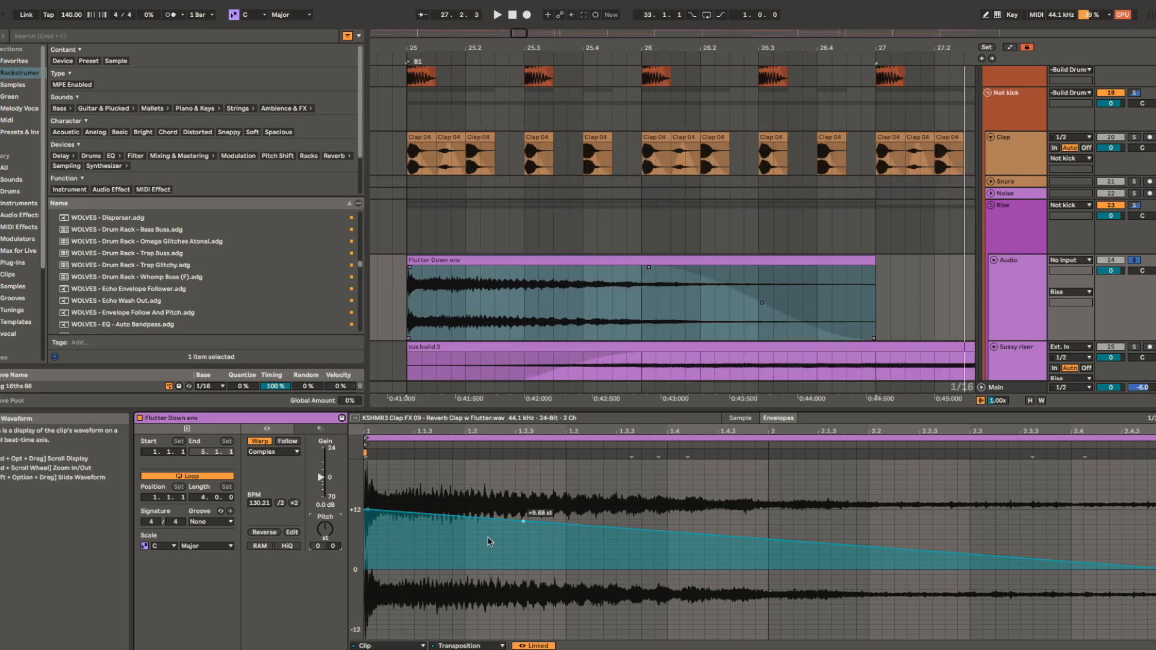
key("space")
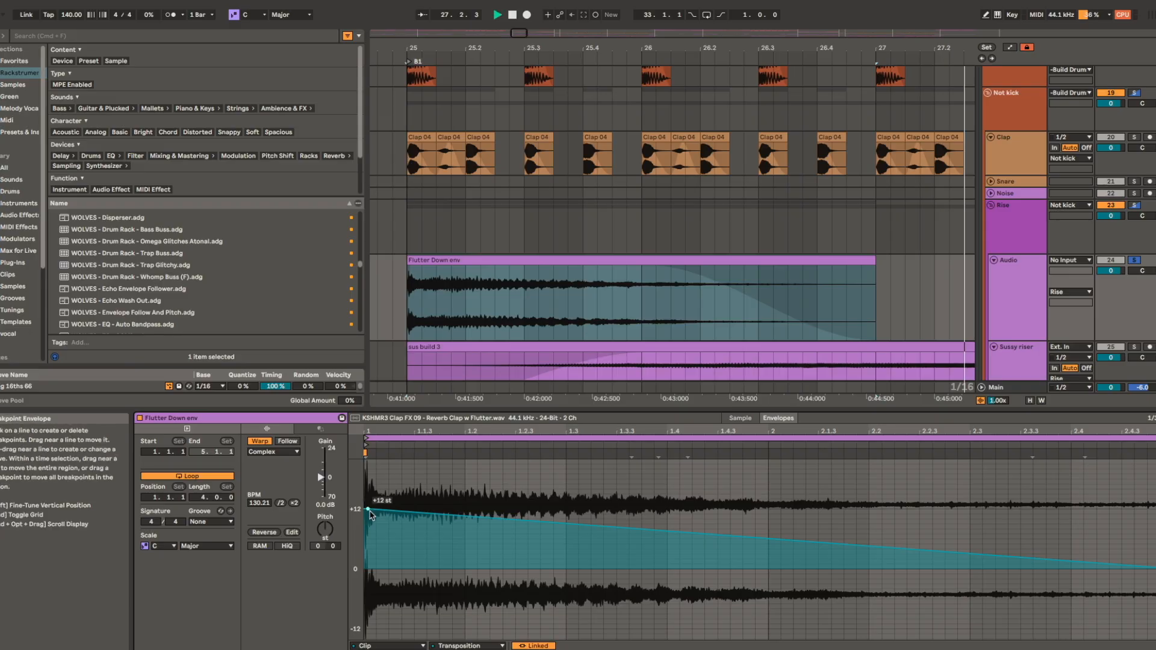
key("shift+Tab")
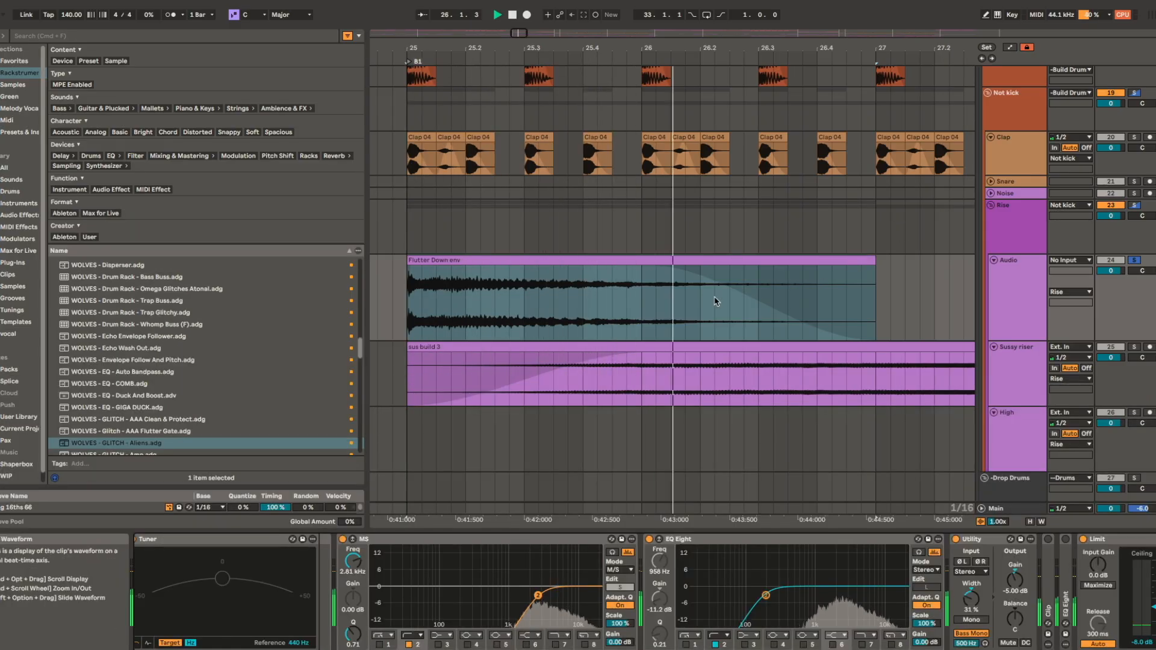
- Select the sus build 3 clip, solo the Sussy riser track, and play it from bar 25
left_click(674, 340)
scroll(647, 369, "down", 5)
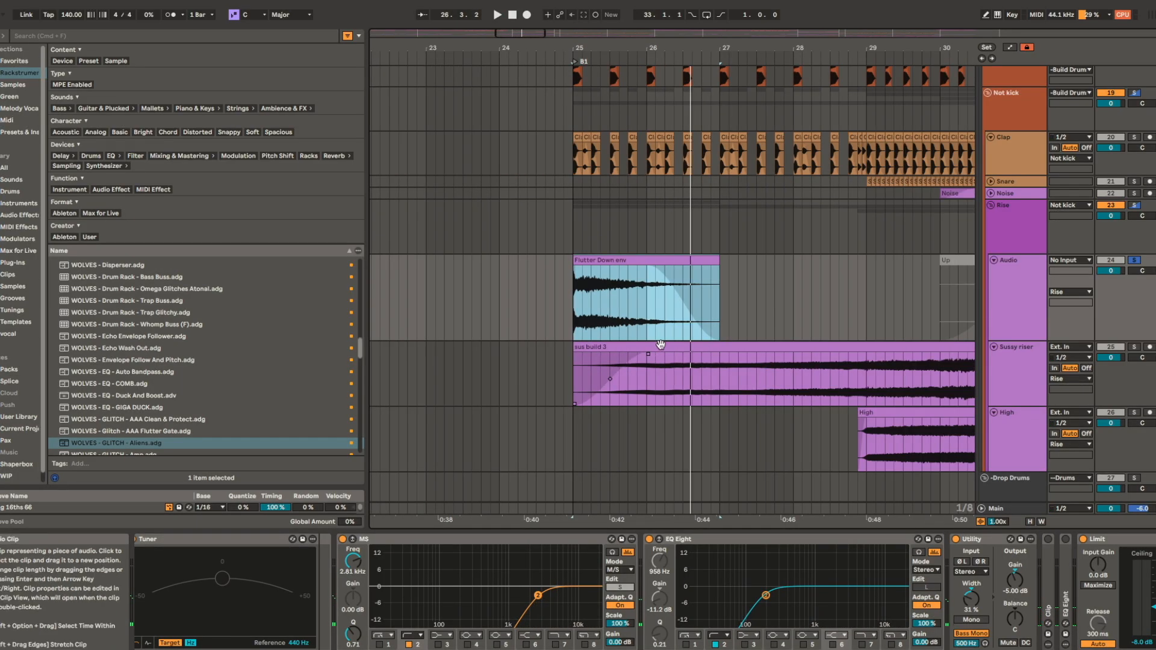
left_click(668, 345)
scroll(715, 346, "right", 3)
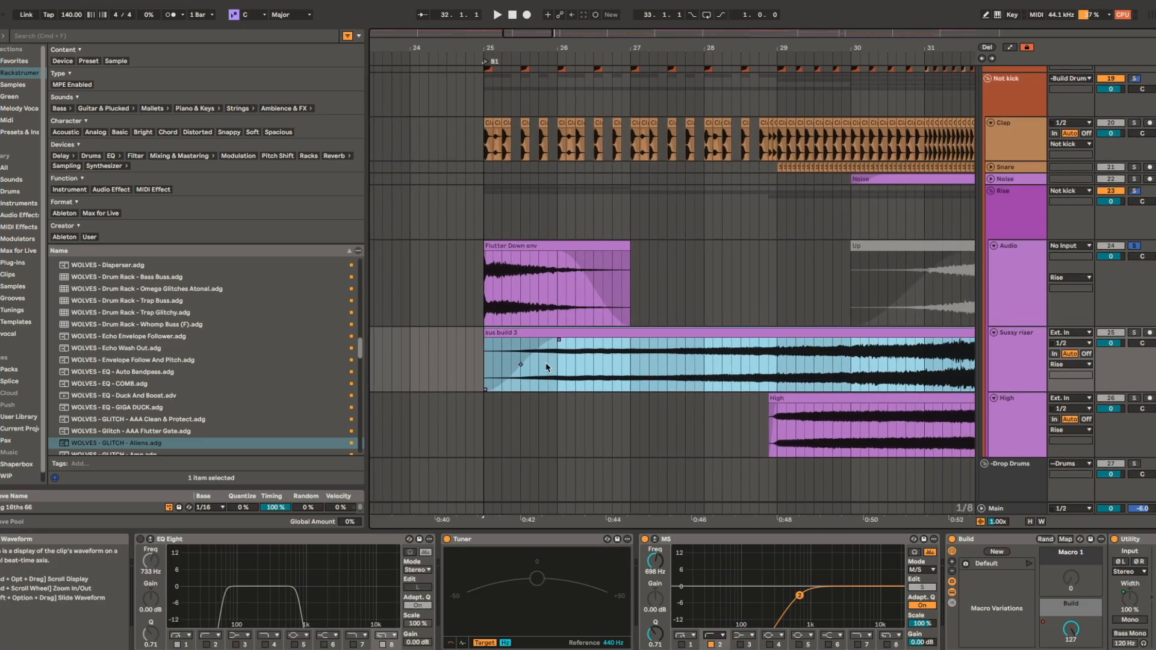
key("space")
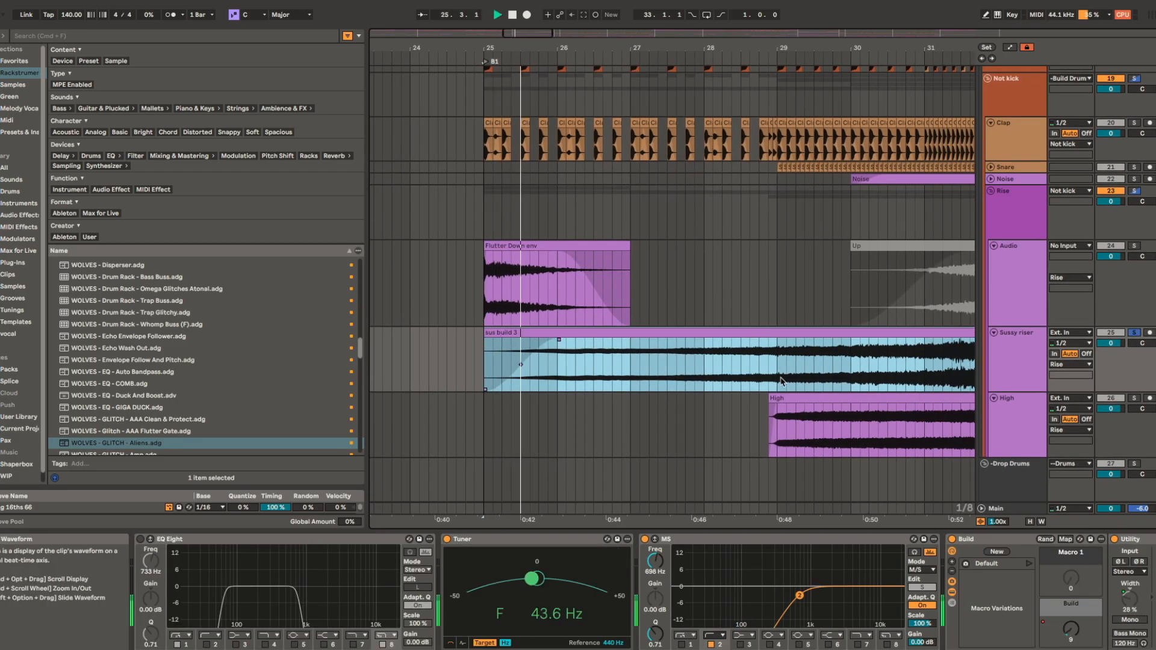
- Replay the Sussy riser track from bar 29 while reviewing its effects chain through the Fast EQ, and stop playback
scroll(763, 373, "down", 5)
scroll(762, 372, "right", 3)
left_click(688, 348)
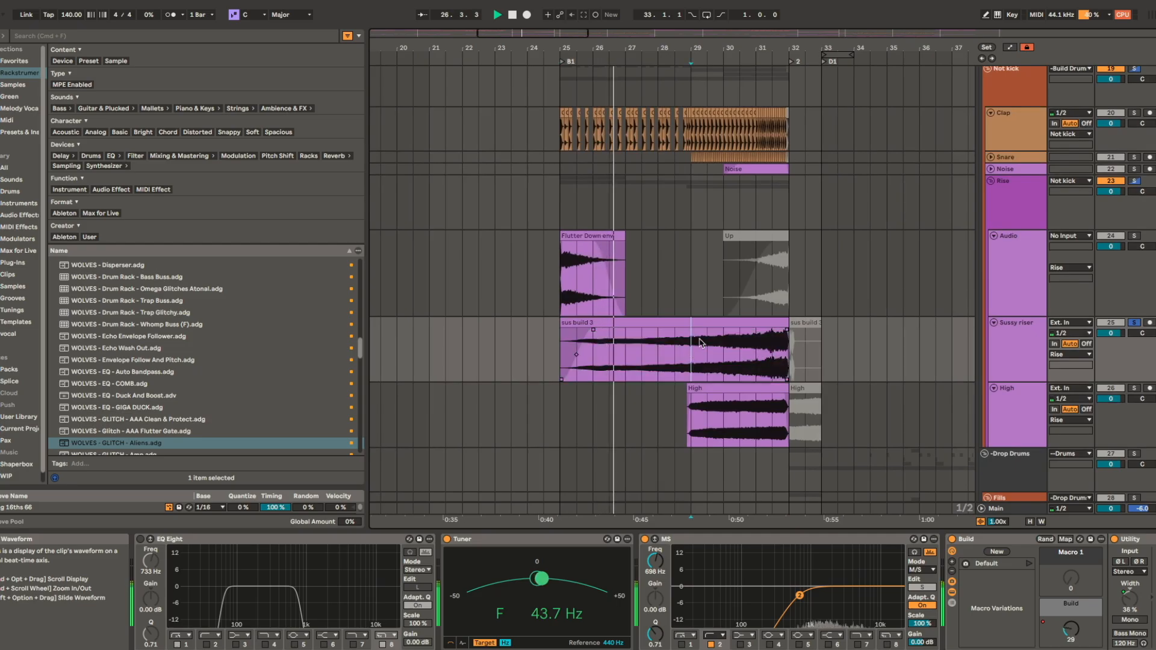
key("space")
key("space")
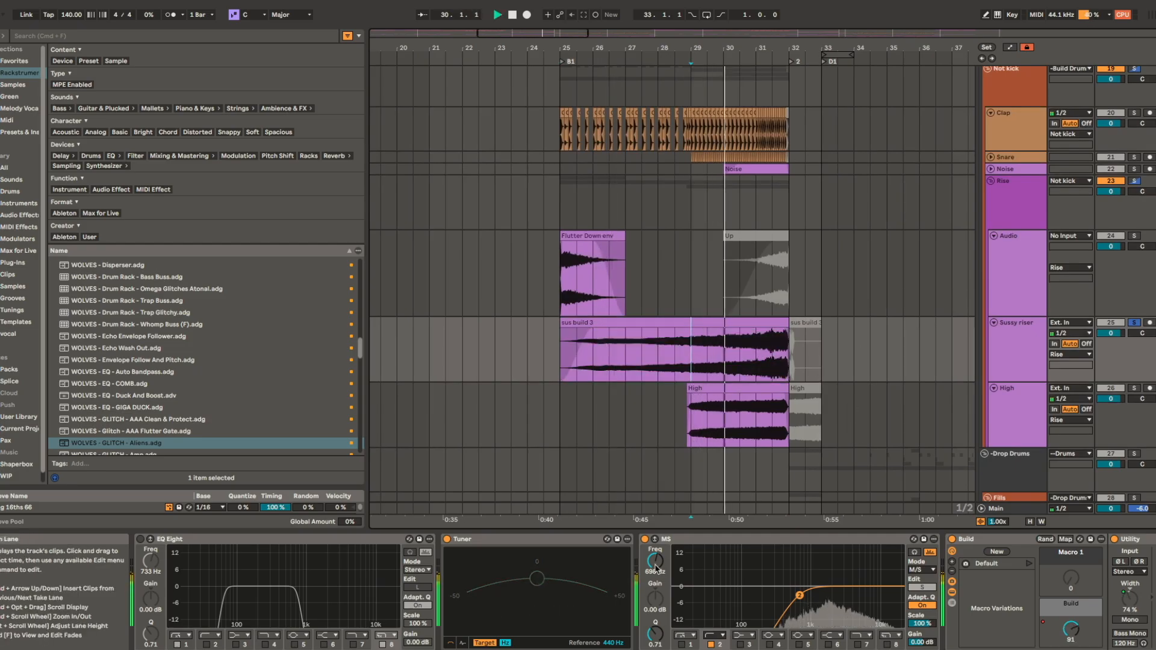
scroll(1043, 594, "right", 5)
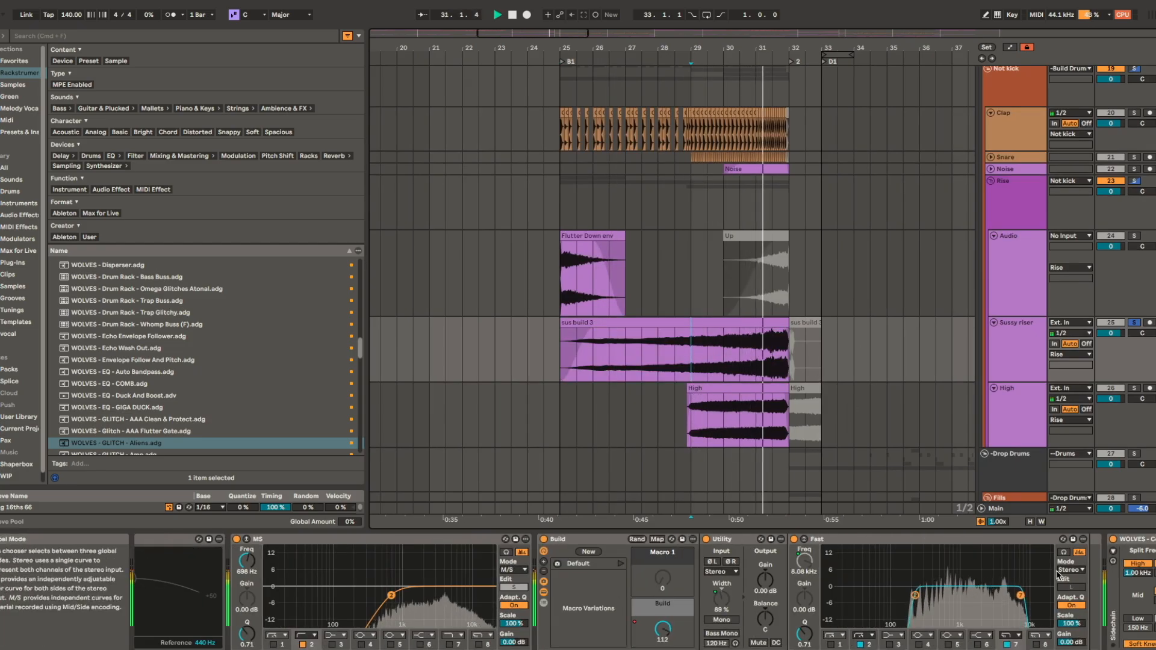
key("space")
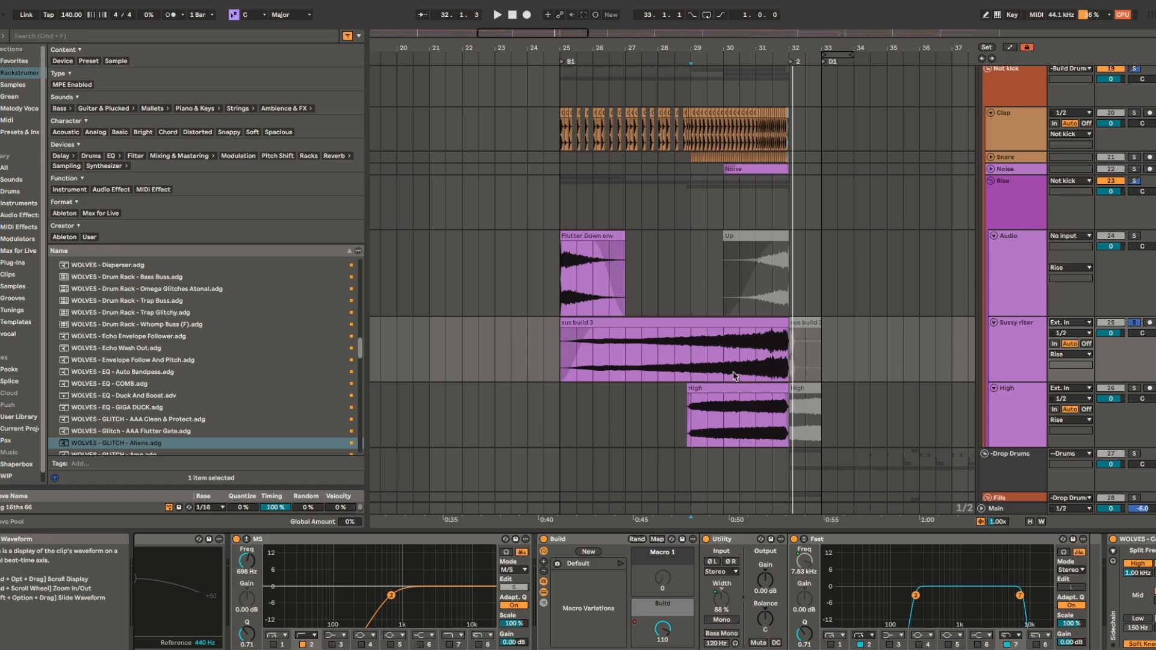
- Solo the Rise group's Audio track, replay the Flutter Down env clip from bar 25, and show its Transposition envelope
scroll(594, 348, "right", 5)
scroll(595, 348, "down", 1)
left_click(582, 392)
key("space")
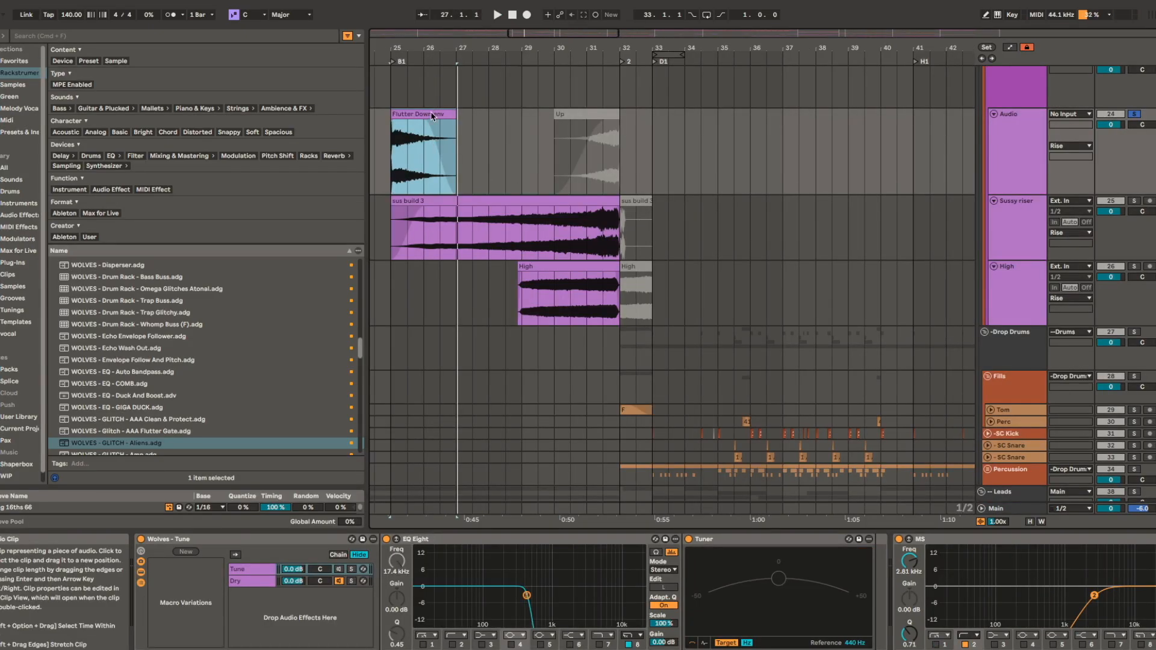
scroll(434, 131, "up", 6)
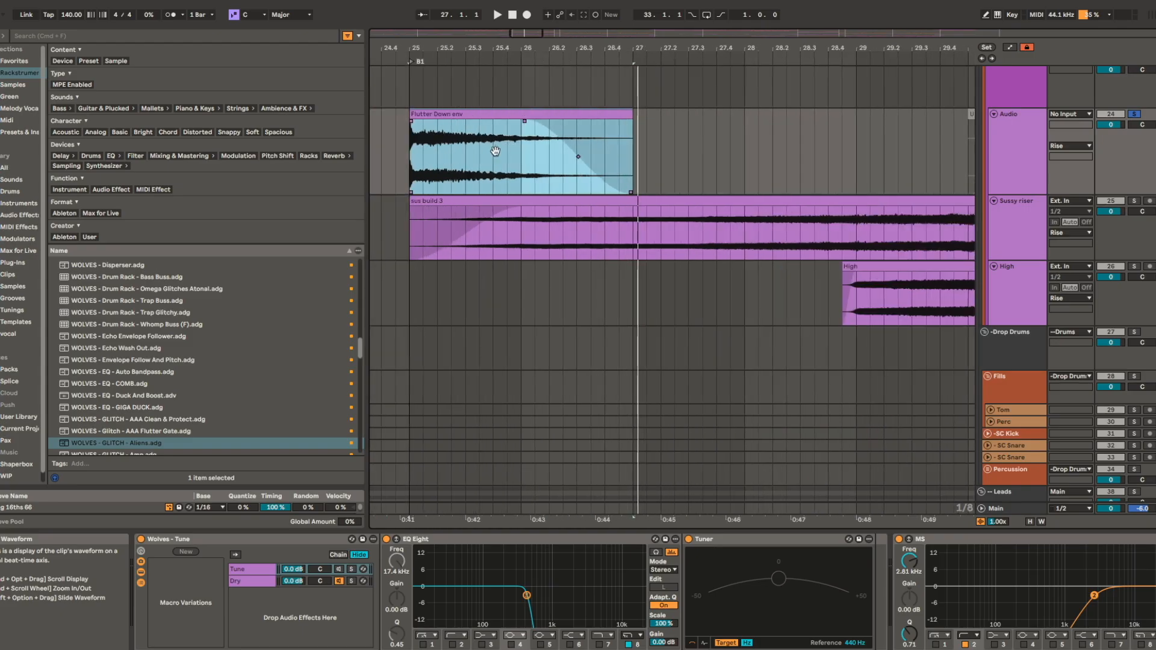
key("space")
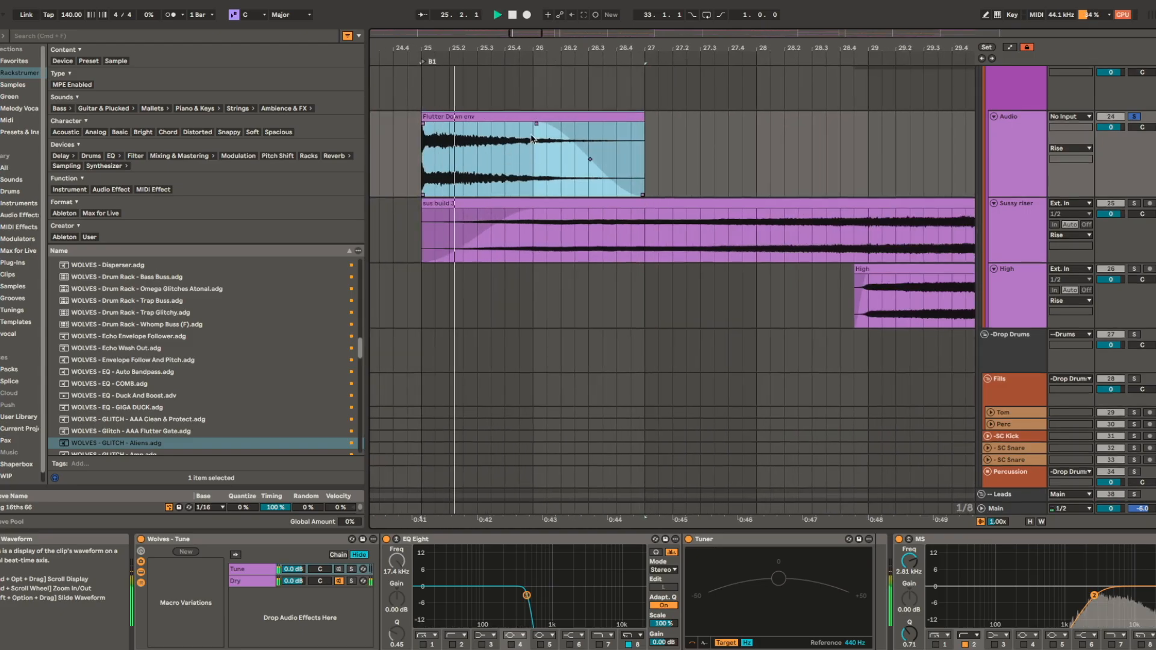
key("shift+Tab")
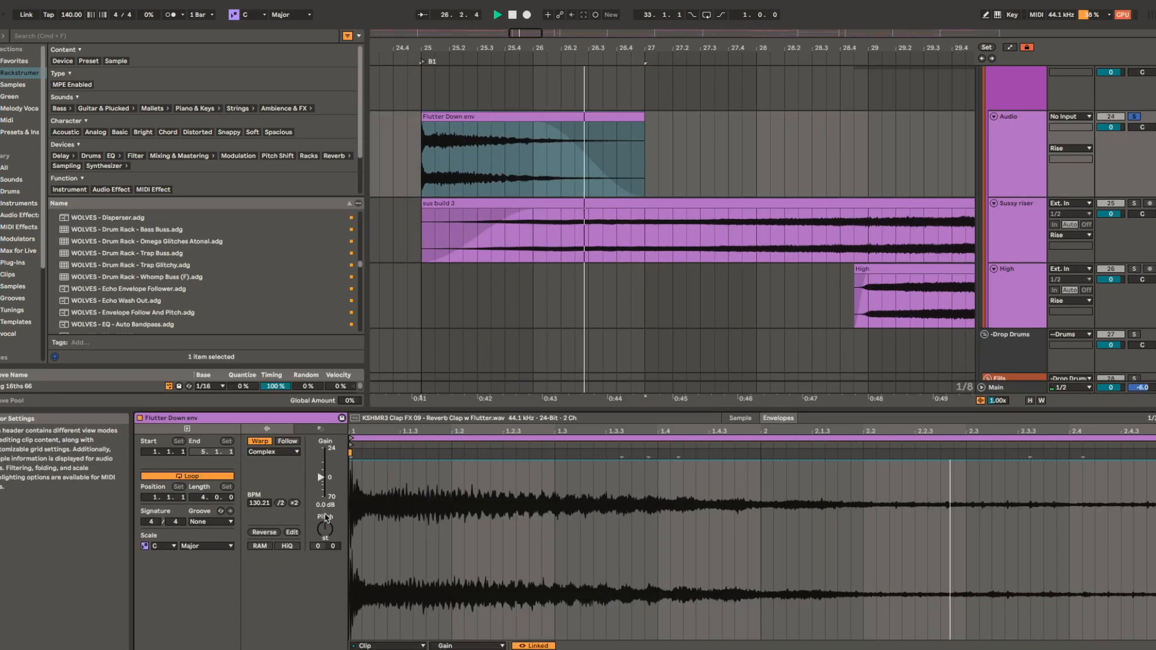
left_click(325, 517)
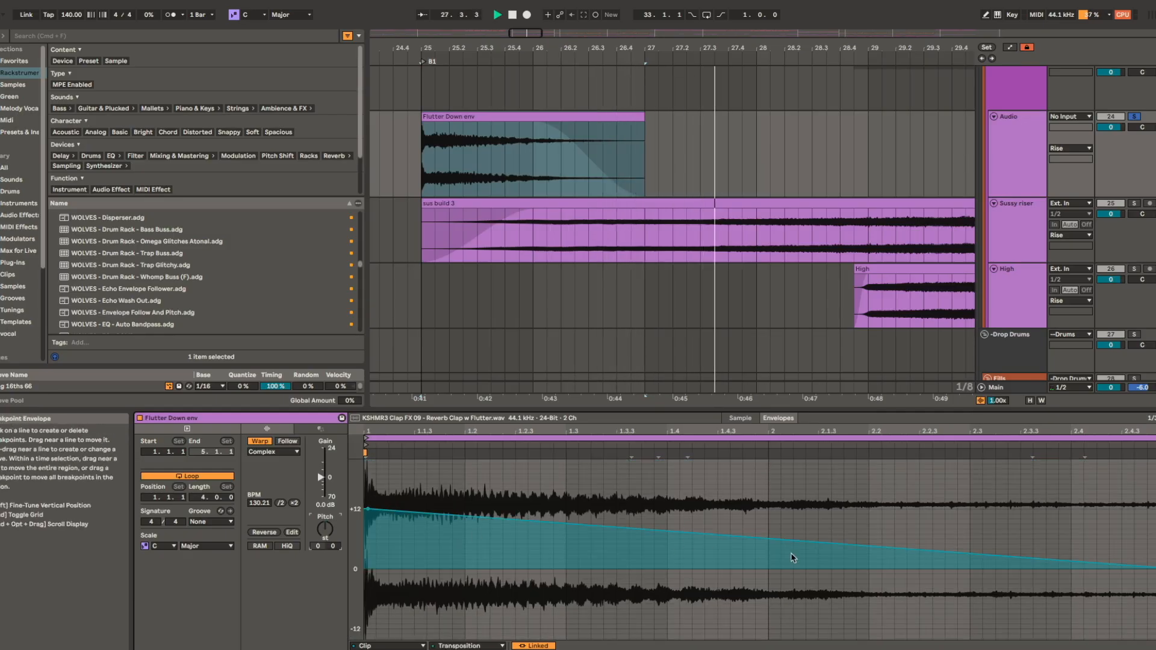
- Open the sus build 3 clip's sample, solo the Sussy riser track, and play it from bar 29
left_click(624, 203)
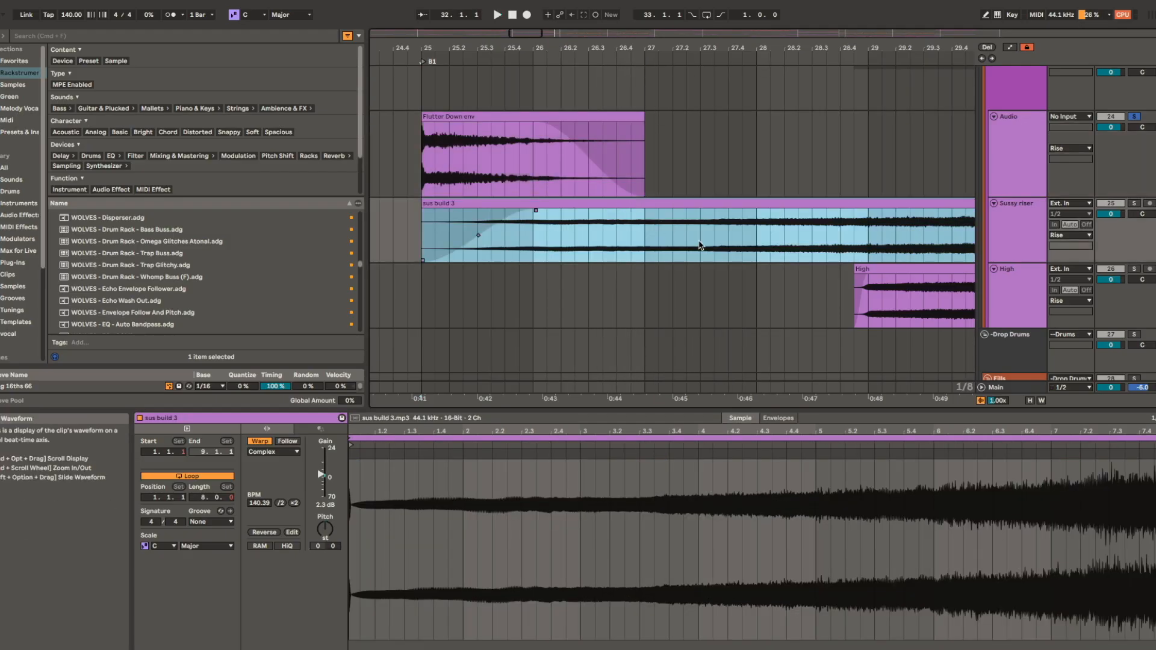
scroll(707, 235, "down", 3)
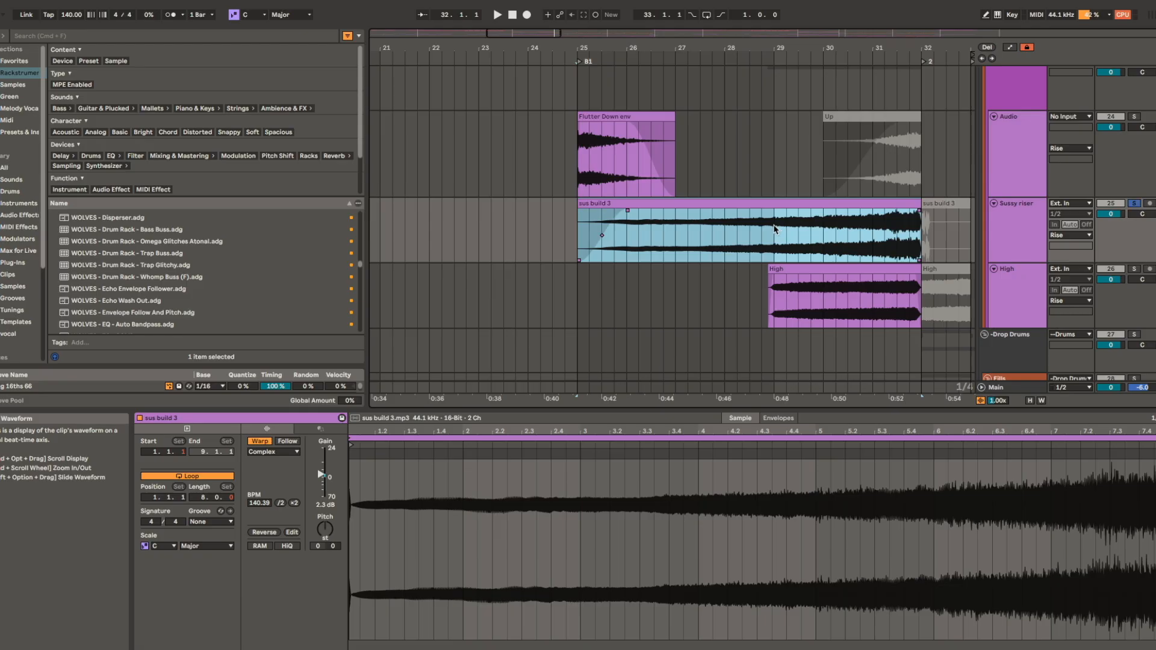
left_click(774, 229)
key("space")
scroll(776, 229, "right", 3)
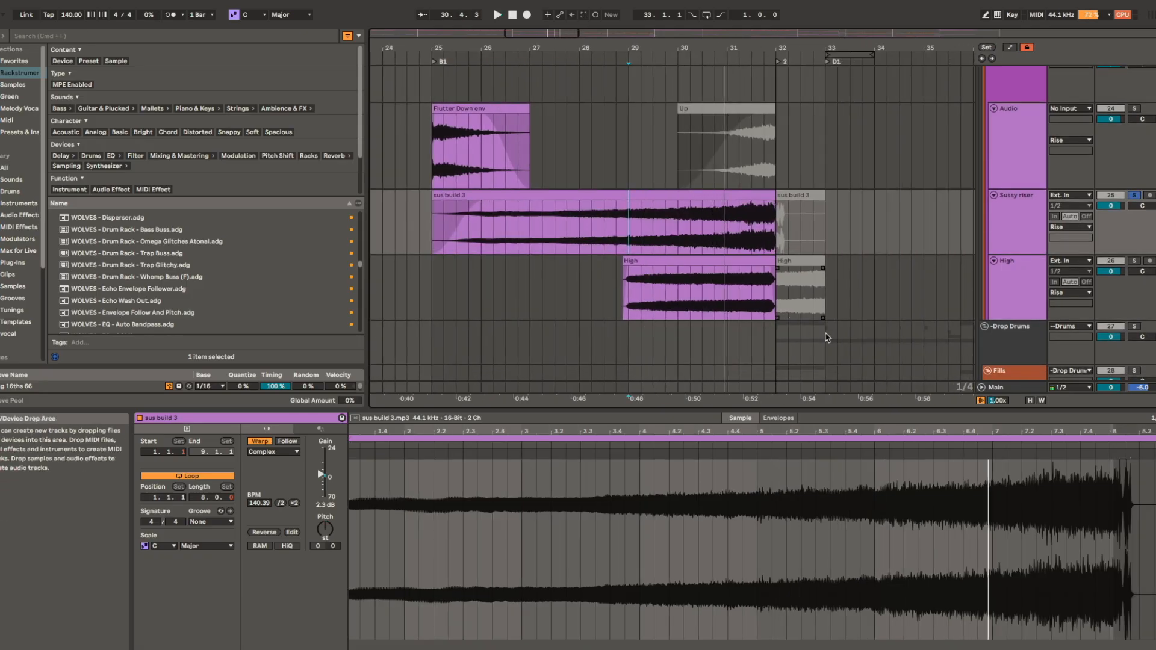
- Go to the drop section and set the playback position at bar 35.3 on the Drop Bass group
scroll(827, 336, "down", 10)
scroll(832, 274, "right", 4)
scroll(807, 292, "down", 1)
scroll(776, 235, "right", 3)
scroll(692, 229, "up", 6)
left_click(634, 223)
double_click(633, 222)
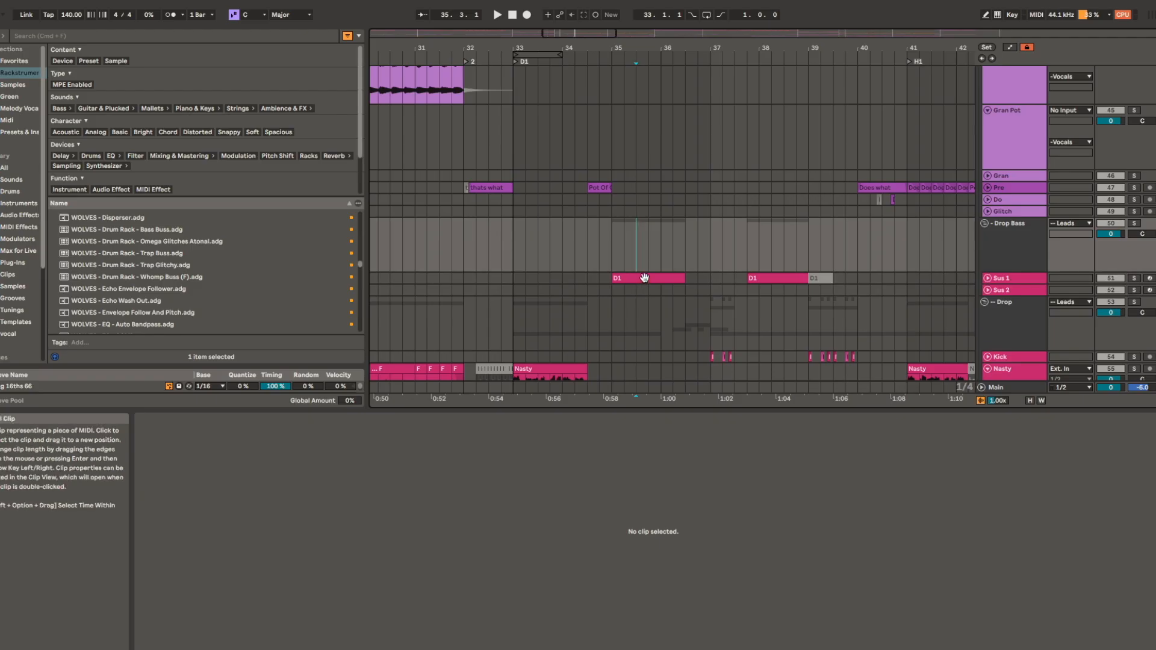
- Open the D1 MIDI clip at bar 35 on the track under Drop Bass and audition it solo
double_click(644, 278)
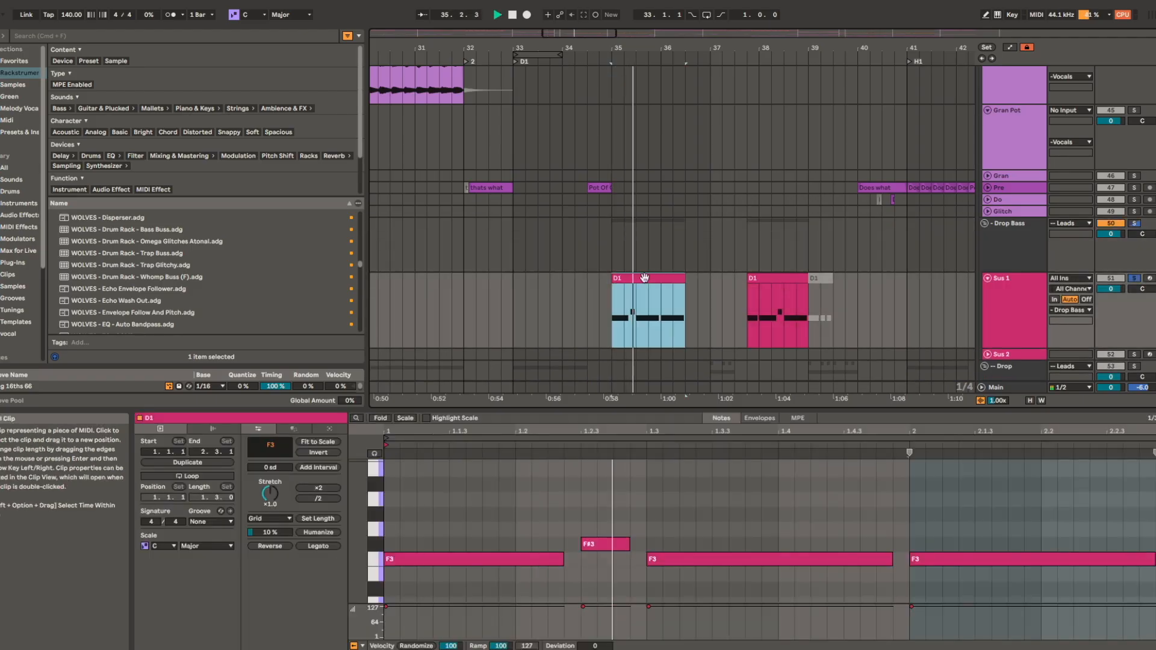
scroll(574, 261, "up", 8)
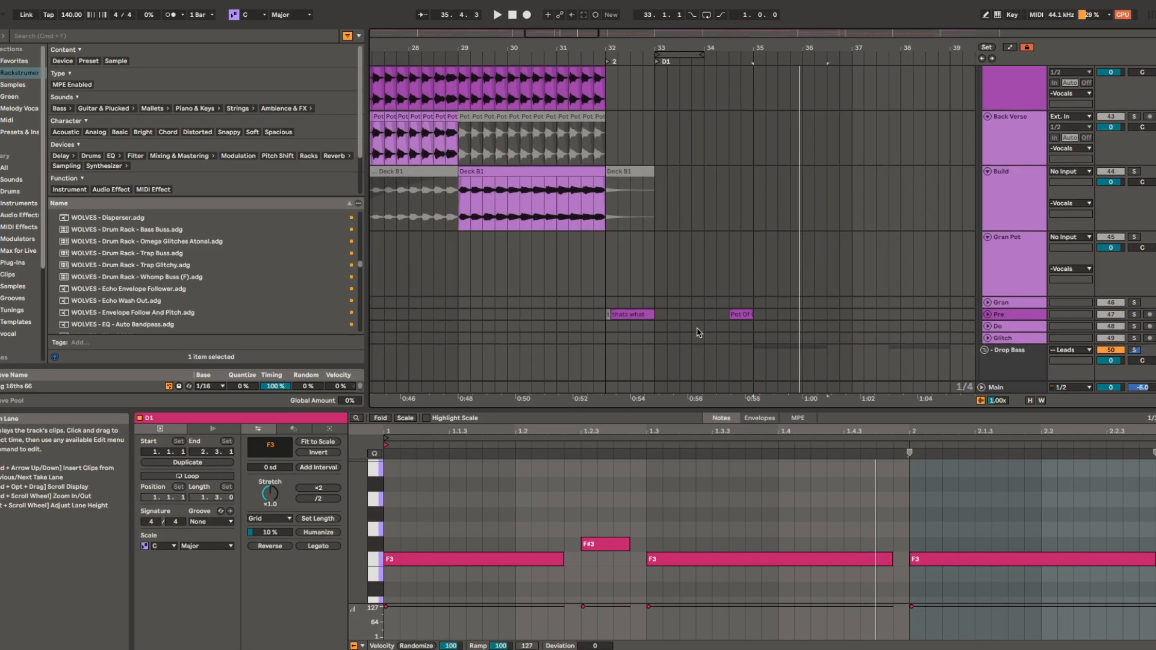
- Return to the Sussy riser track, select the Fast EQ in its effects chain, and replay the riser solo
scroll(575, 229, "up", 8)
scroll(578, 185, "left", 3)
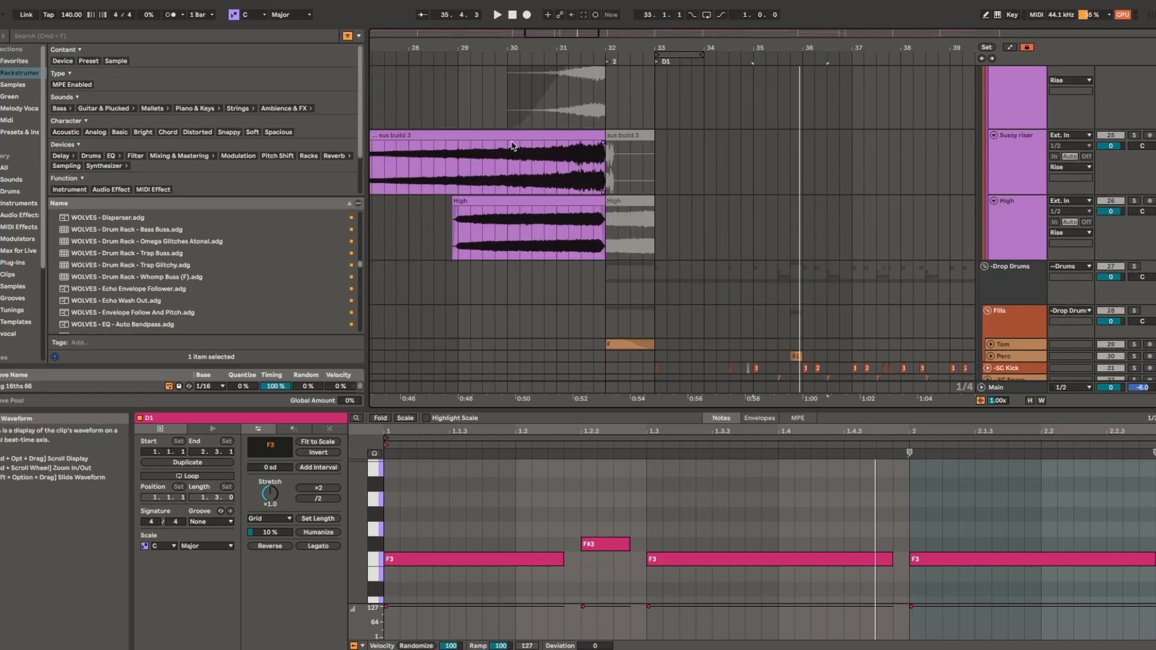
left_click(458, 163)
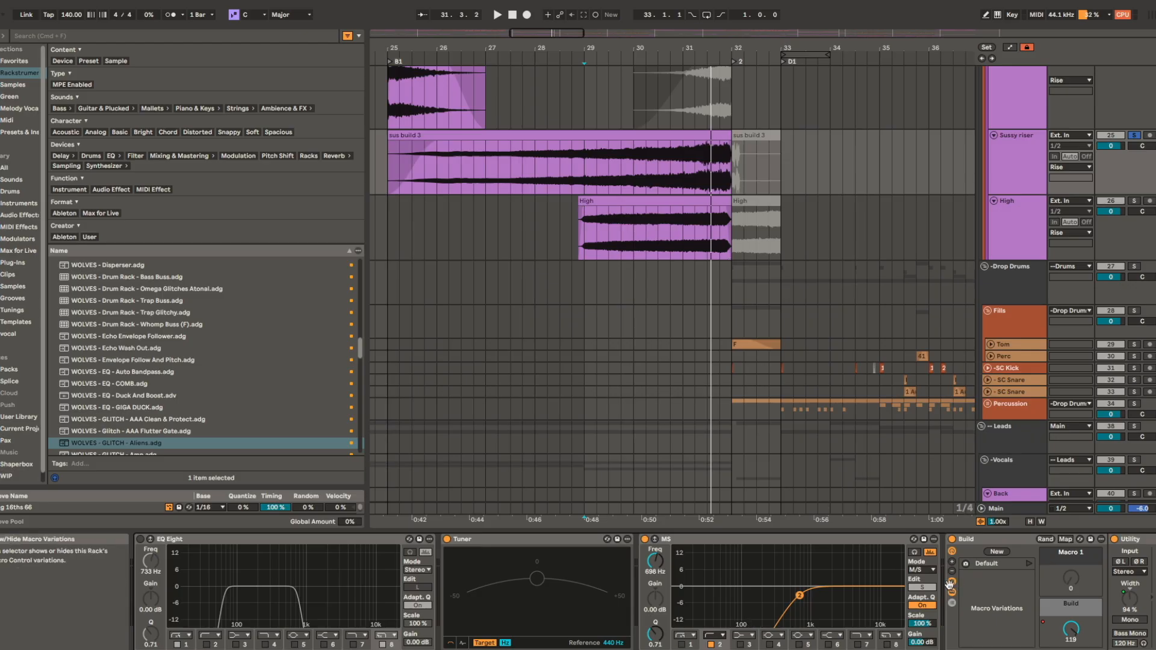
scroll(708, 544, "right", 3)
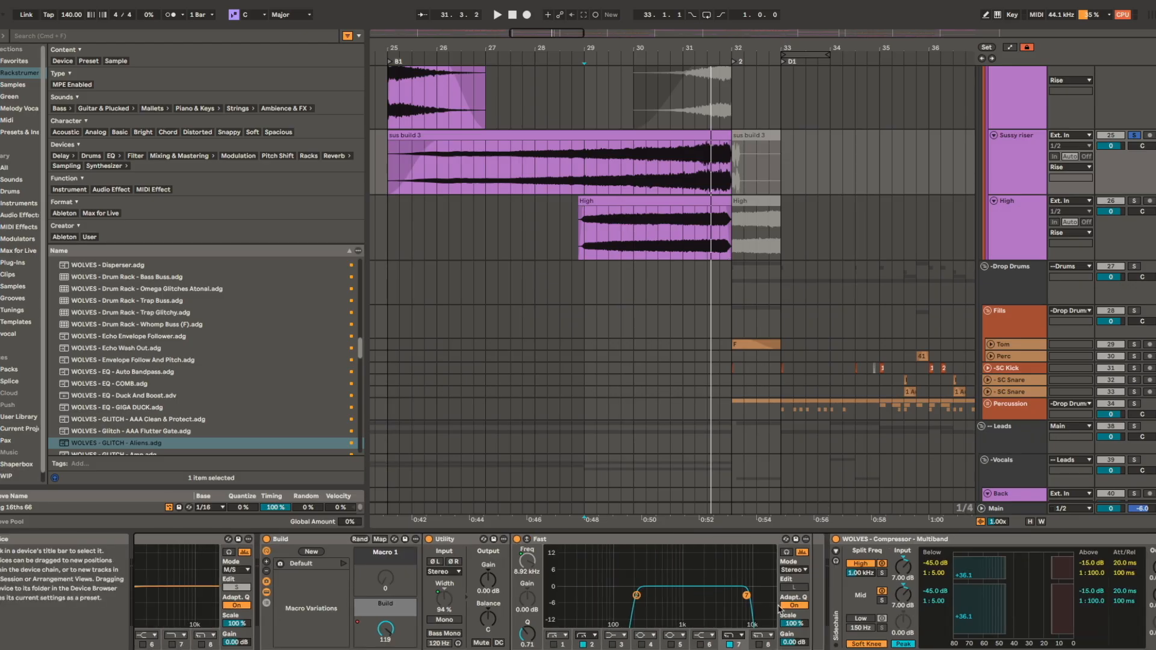
left_click(708, 541)
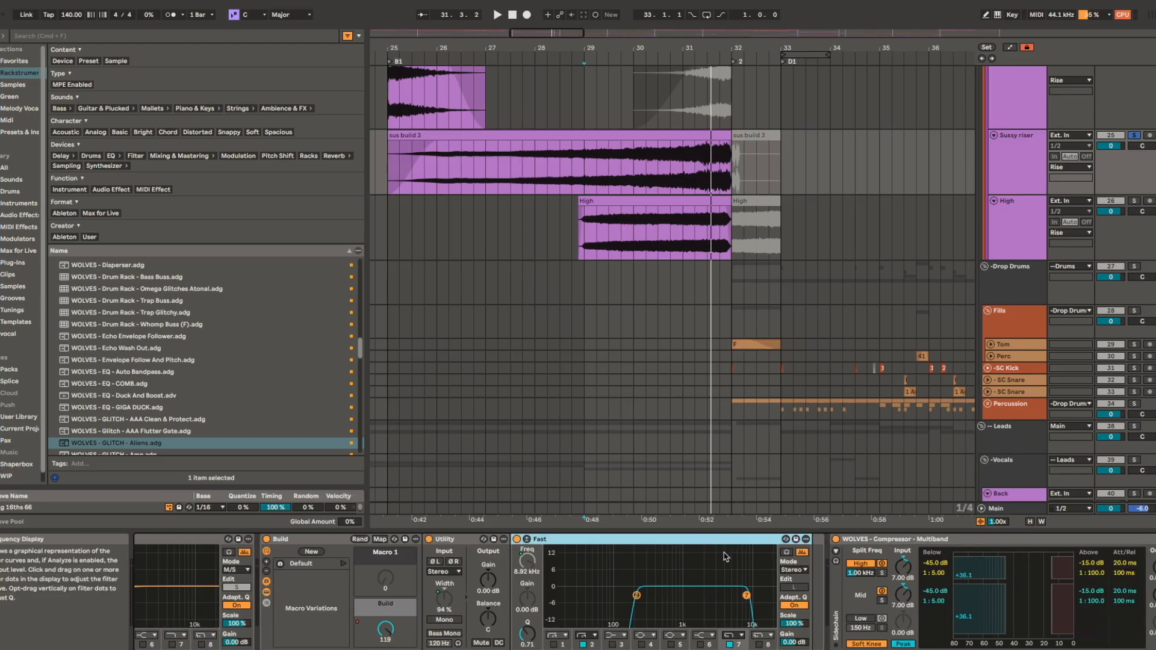
key("space")
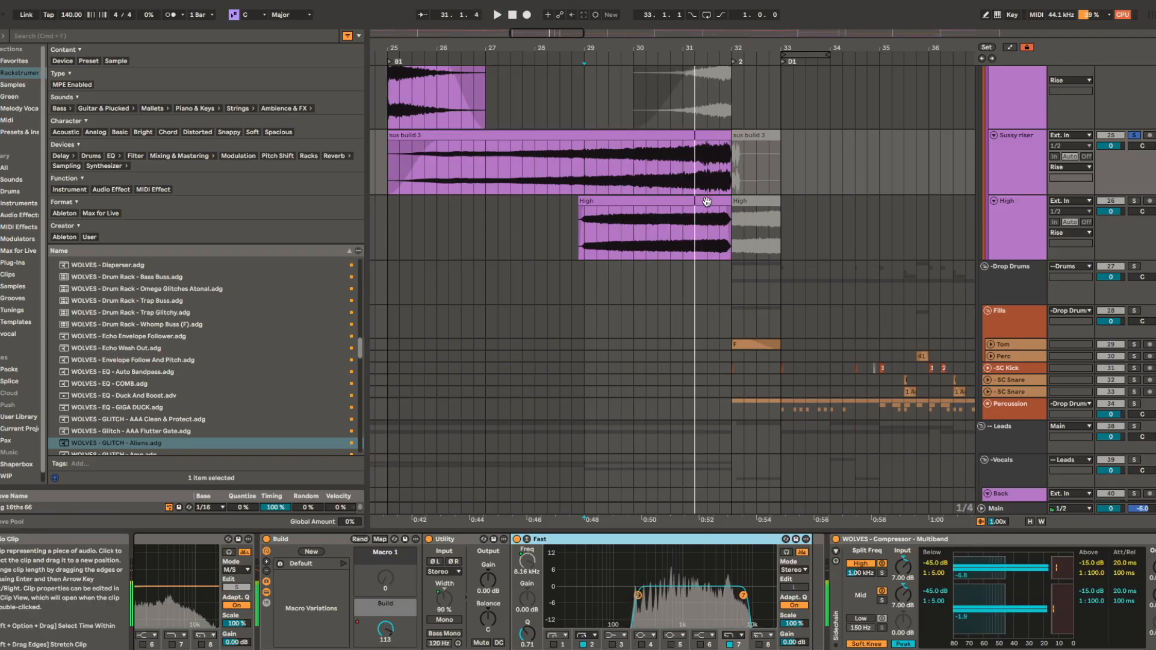
key("space")
- Play the High riser track solo from bar 30.3 and review the rest of its effects chain
left_click(658, 230)
key("space")
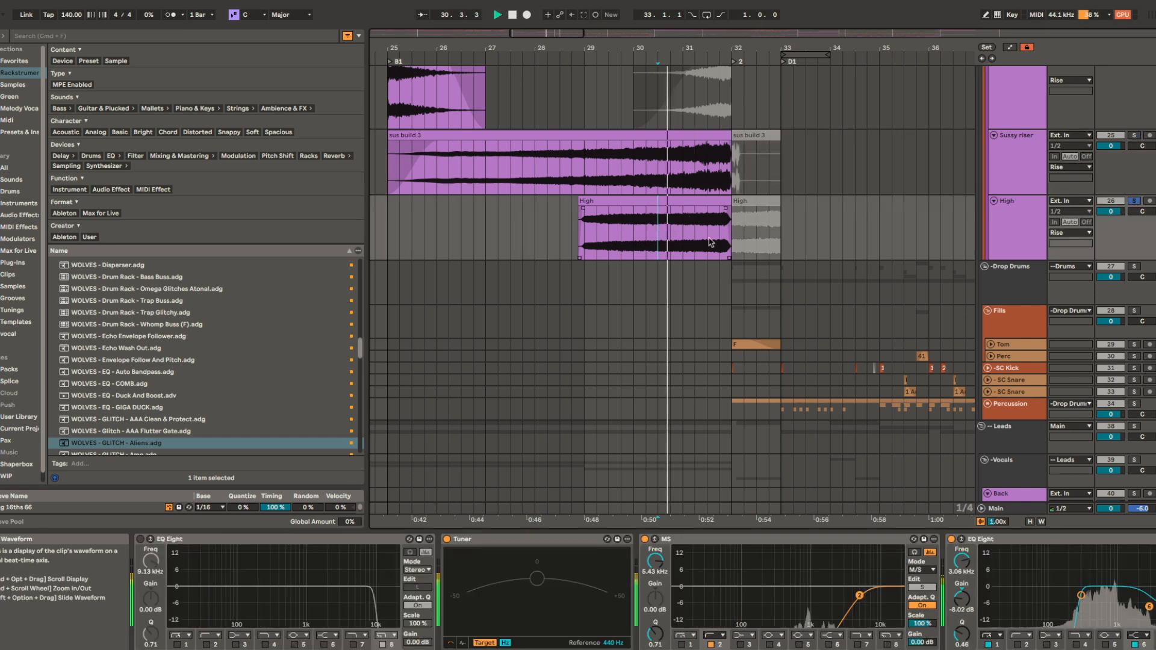
scroll(1032, 574, "right", 5)
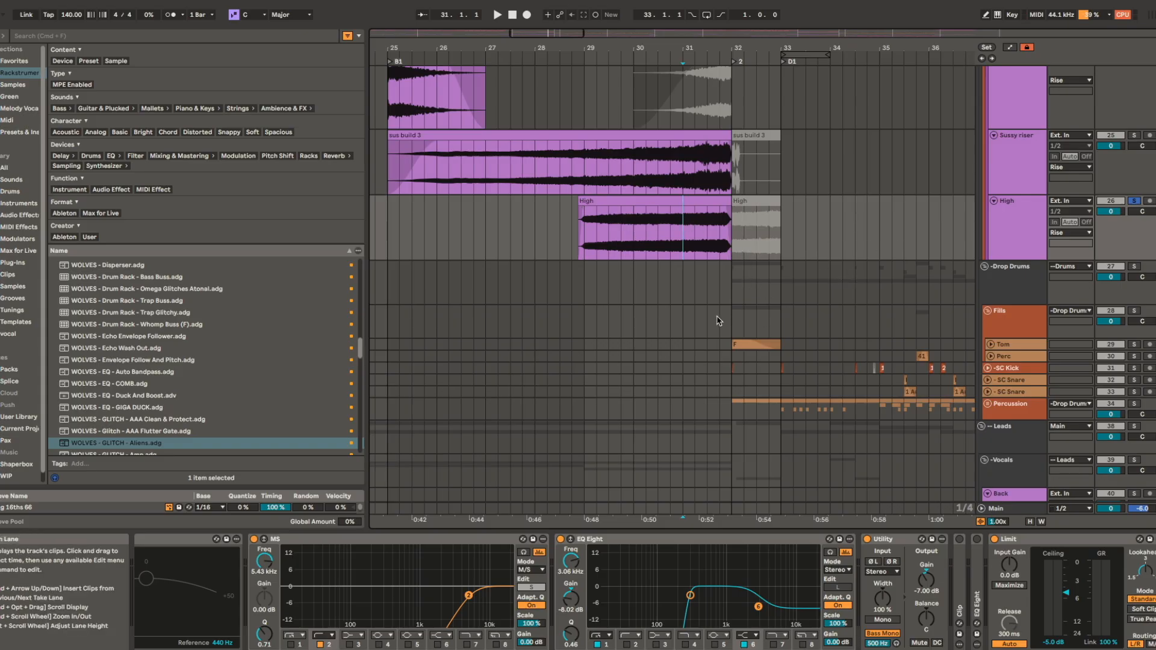
- Collapse the Drop Bass and Drop groups and play the full mix from bar 31 on the Drop group
scroll(717, 319, "down", 15)
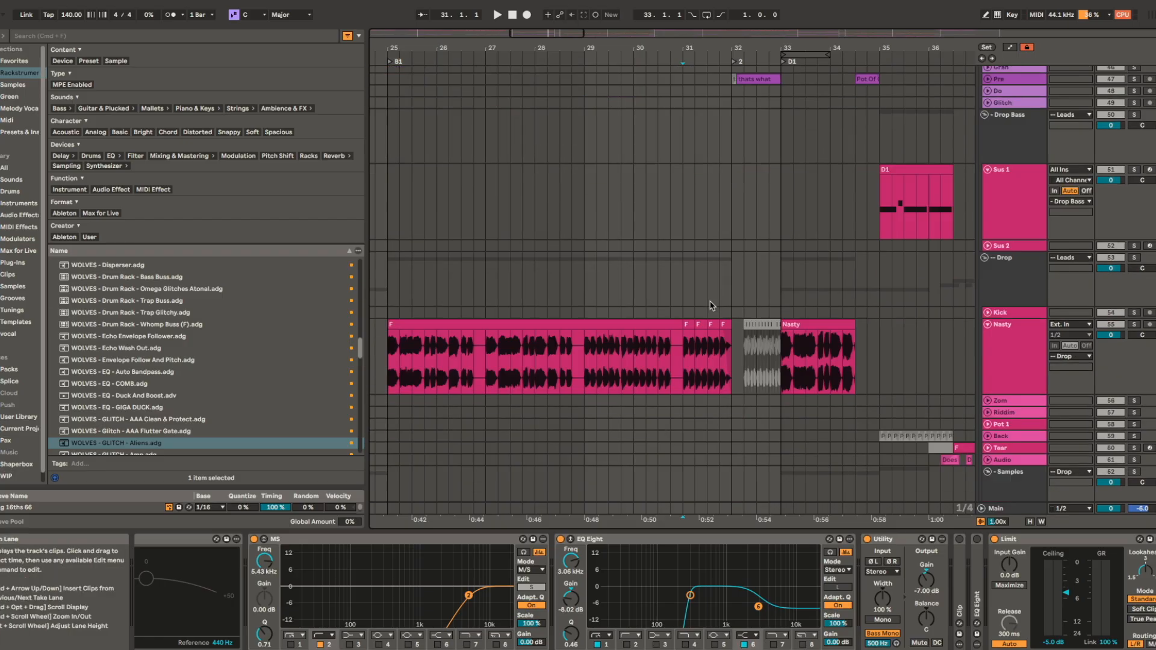
left_click(686, 281)
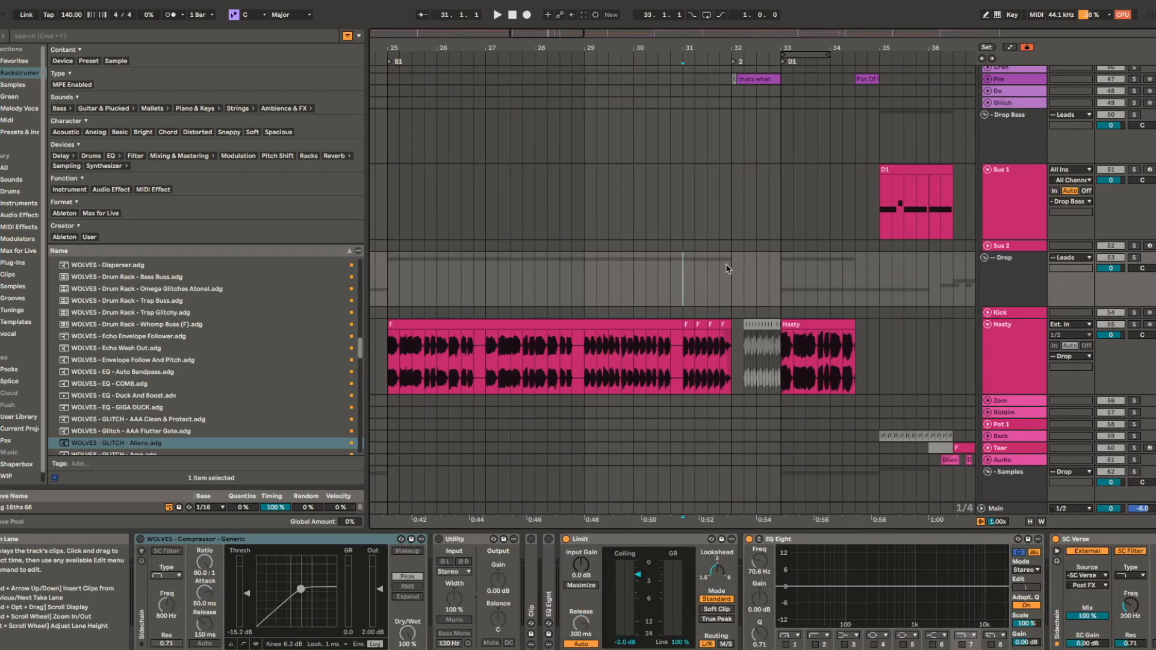
left_click_drag(728, 268, 652, 326)
scroll(680, 277, "up", 5)
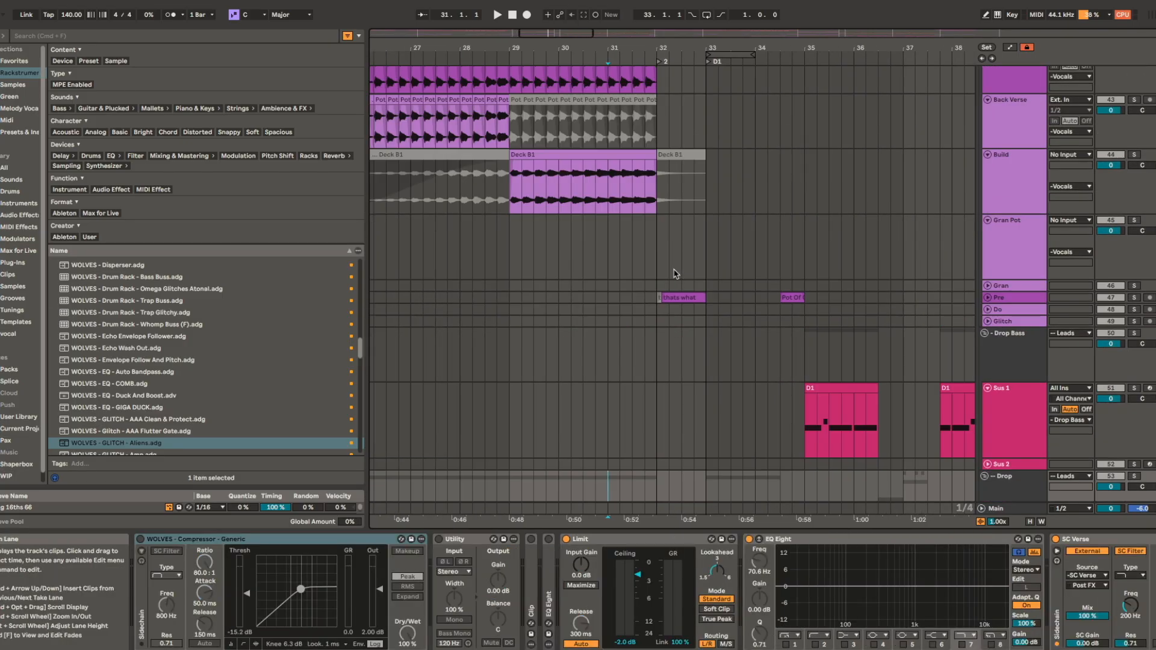
scroll(696, 324, "down", 8)
scroll(706, 379, "down", 3)
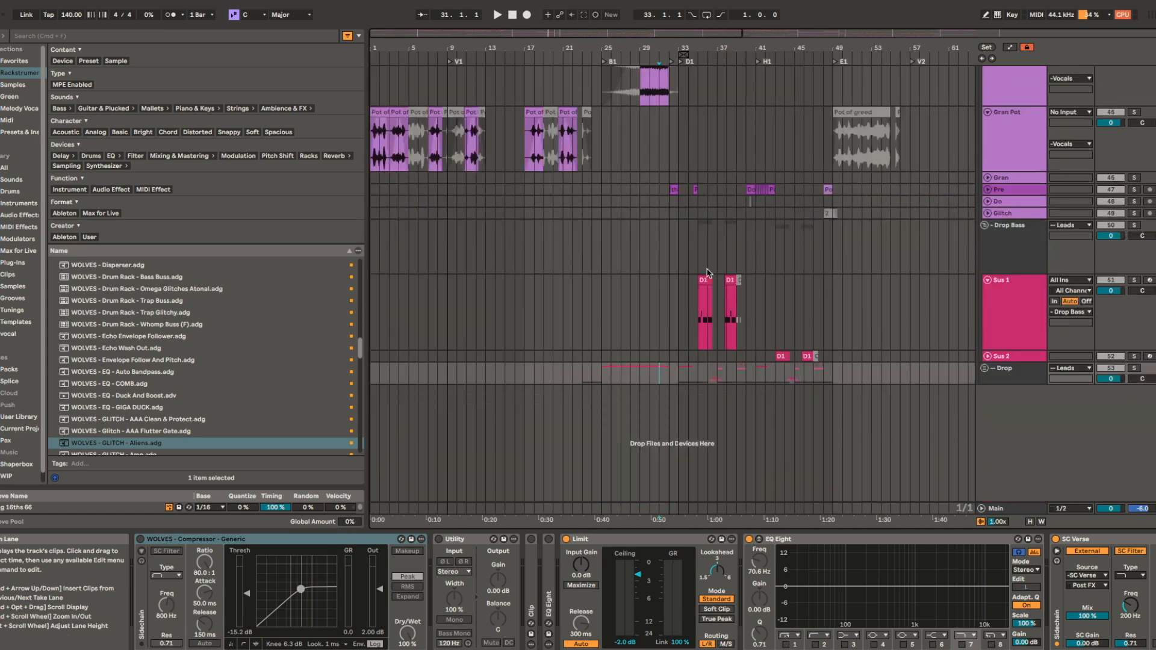
scroll(700, 250, "down", 3)
left_click(679, 260)
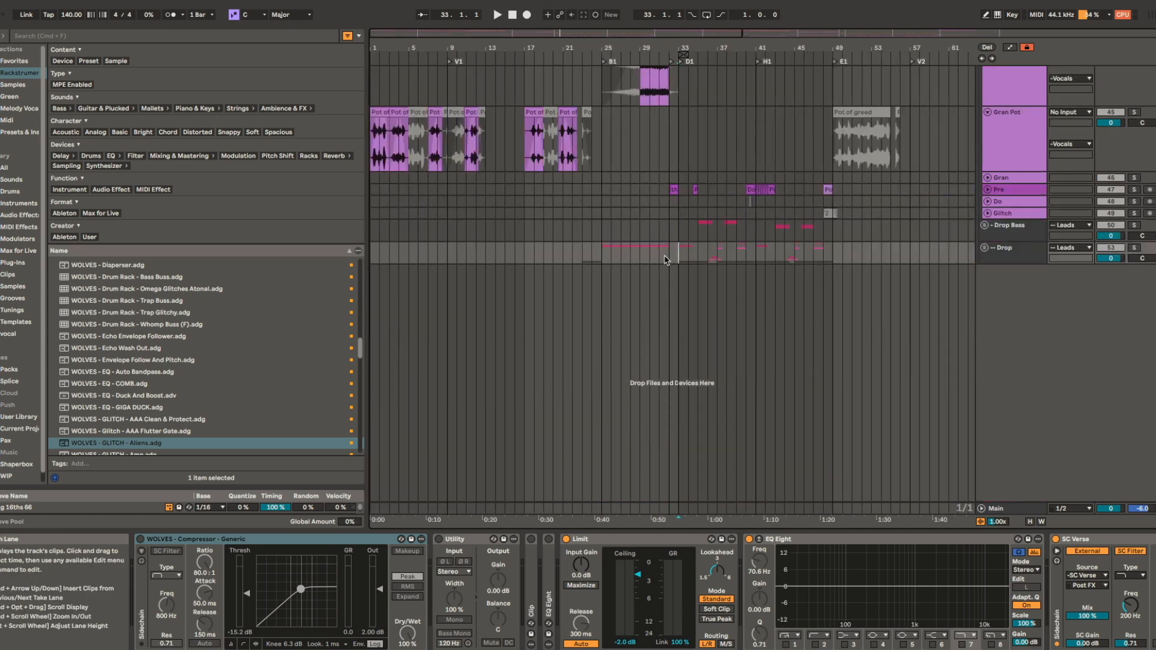
left_click(659, 254)
key("space")
- Unfold the Drop, Drop Bass and Pre tracks while following playback of the whole drop up to bar 49, and stop playback
scroll(679, 253, "up", 3)
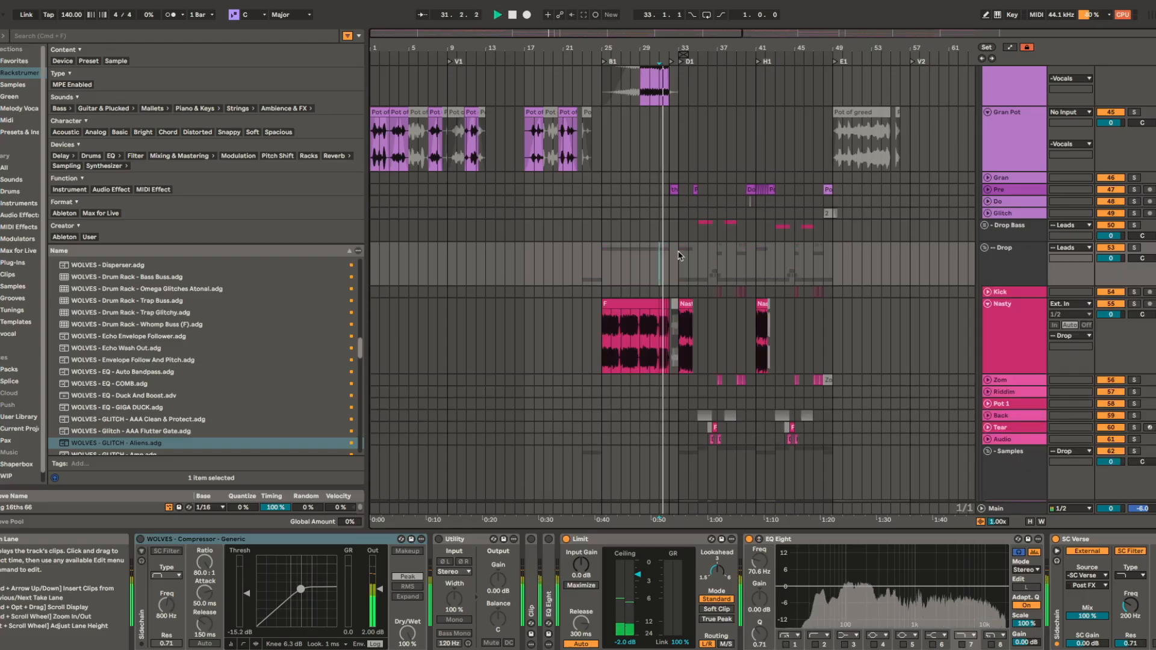
scroll(688, 230, "up", 3)
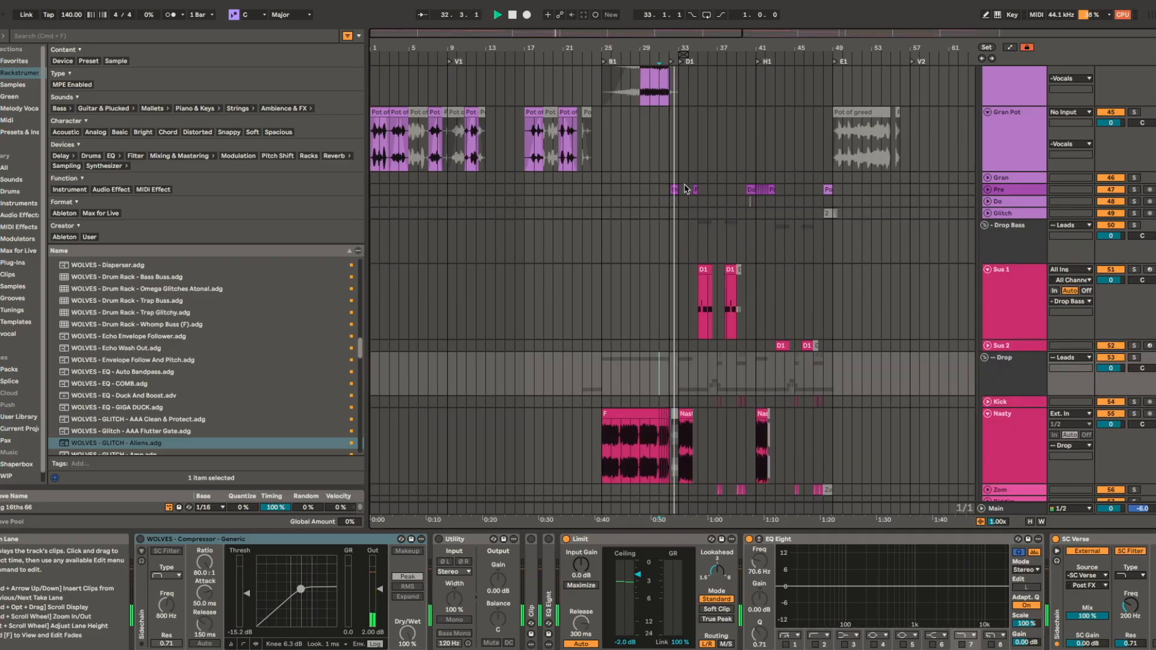
scroll(723, 301, "down", 3)
scroll(728, 317, "up", 5)
scroll(729, 313, "up", 2)
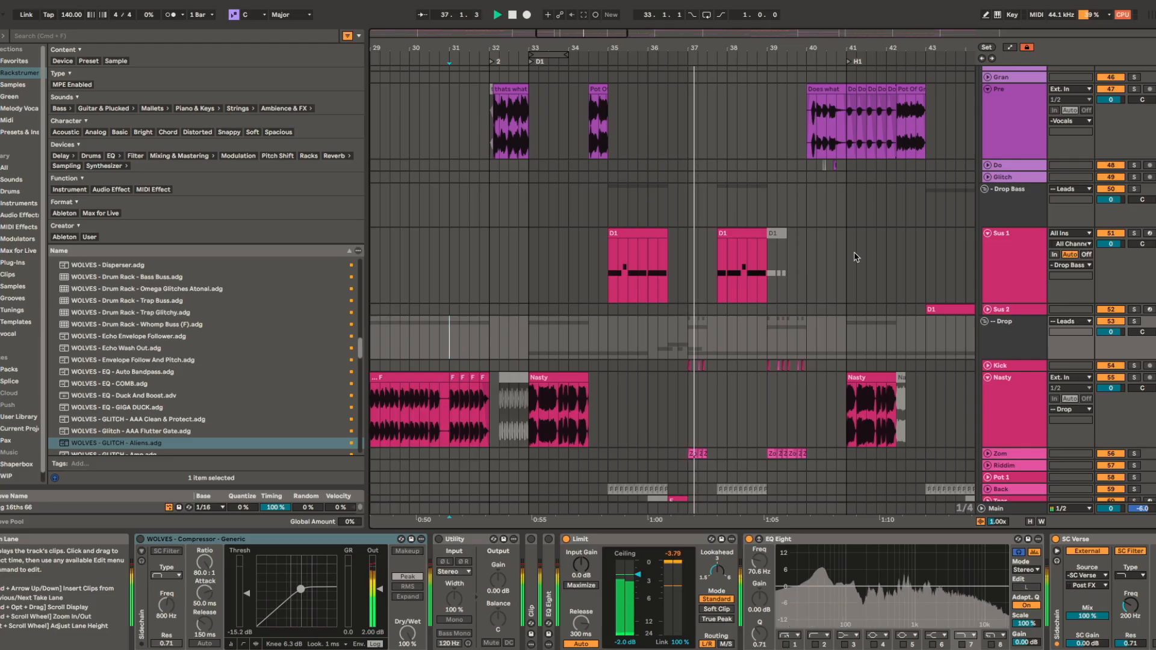
scroll(856, 258, "down", 3)
left_click_drag(856, 256, 716, 185)
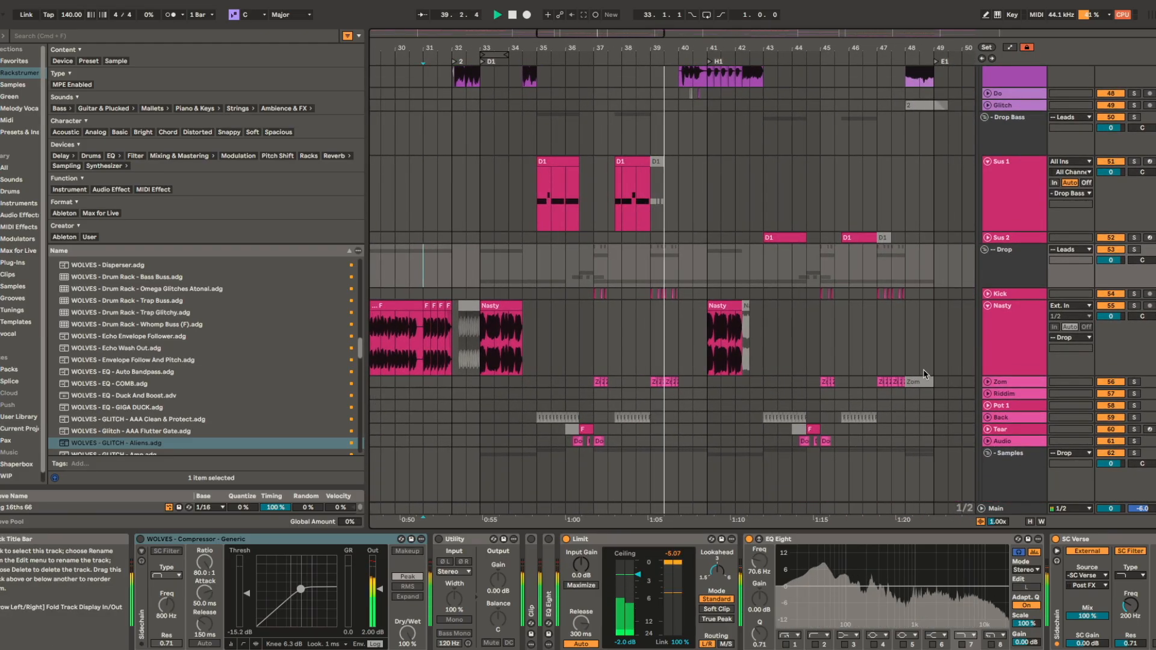
scroll(925, 373, "up", 2)
scroll(925, 372, "up", 2)
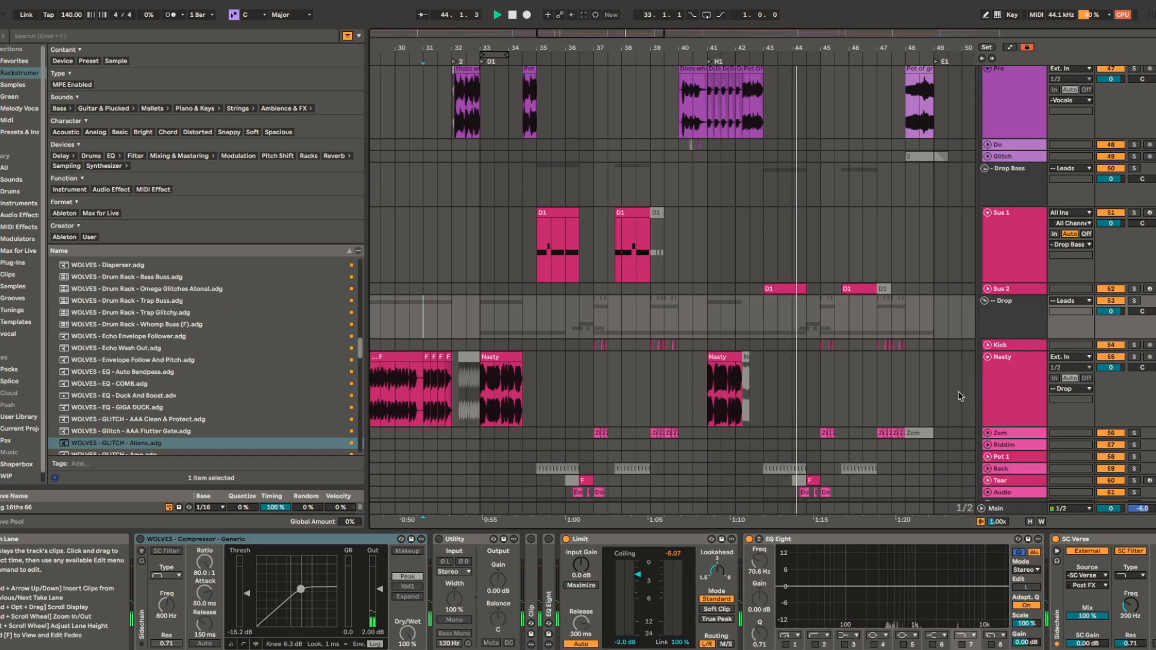
left_click_drag(939, 368, 937, 367)
left_click_drag(798, 323, 794, 322)
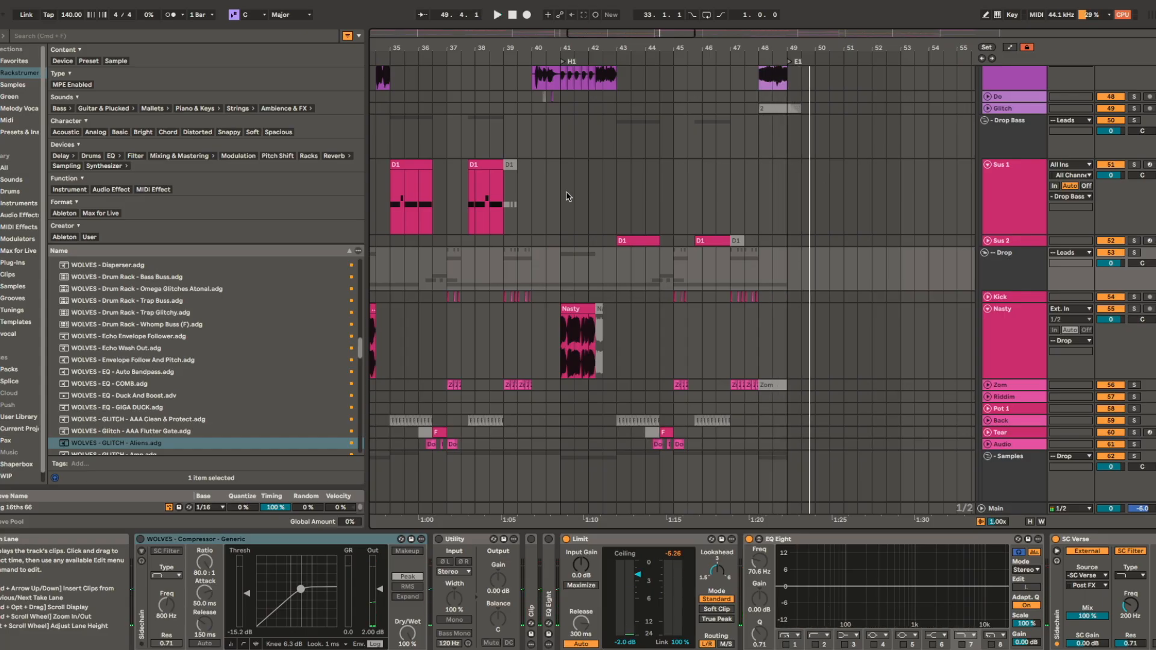
- Go to the Drop Drums group, expand the Tom track and unfold the Percussion group around bar 32
scroll(566, 195, "up", 15)
scroll(593, 251, "left", 5)
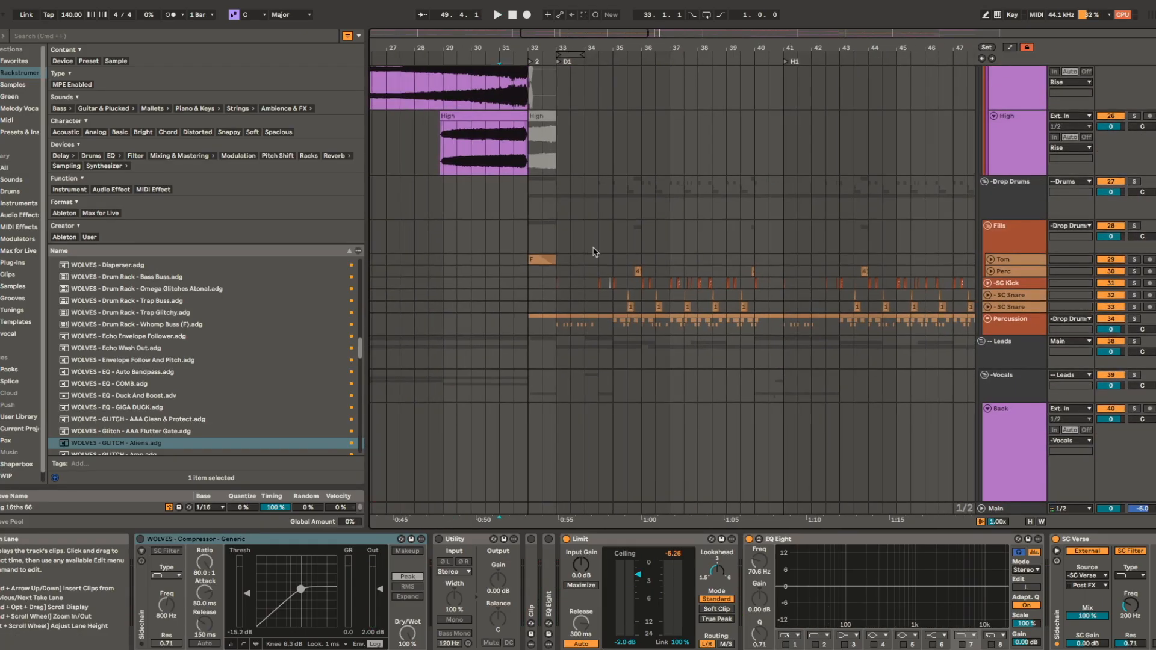
scroll(545, 260, "up", 2)
left_click(546, 344)
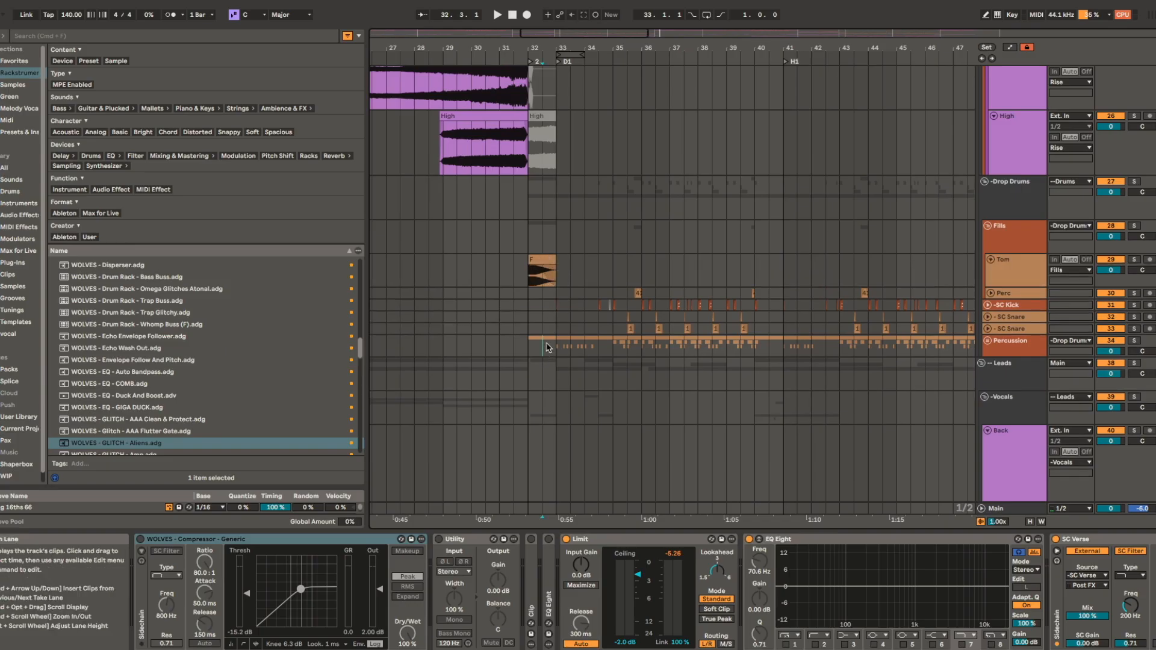
key("u")
scroll(547, 355, "up", 4)
key("plus")
key("plus")
scroll(554, 428, "up", 4)
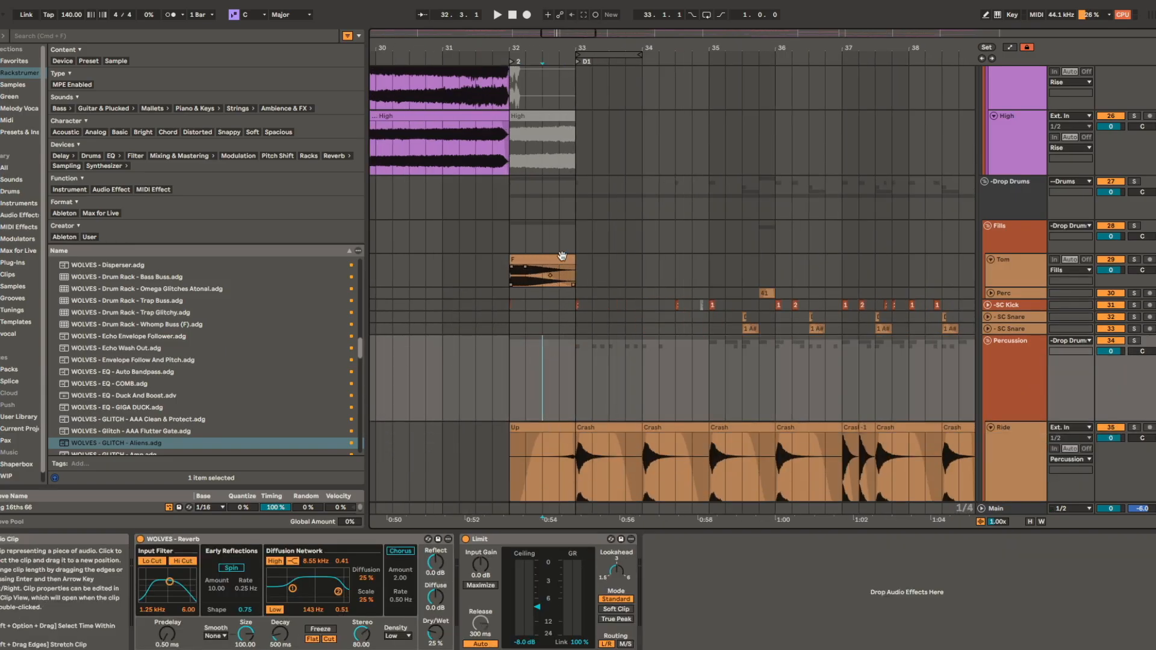
- Audition the Tom track's F fill clip solo from bar 32
left_click(556, 260)
key("space")
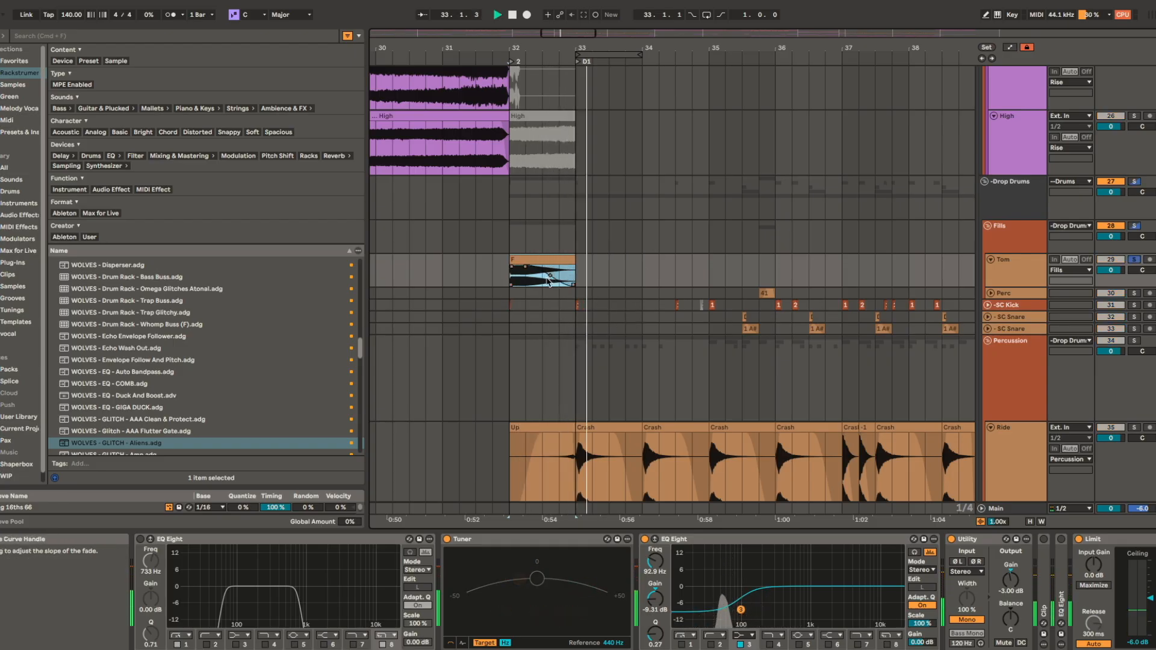
scroll(549, 276, "up", 3)
- Play the Ride track solo from bar 32.4 through the Up clip's end into the Crash, and stop playback
scroll(552, 399, "down", 4)
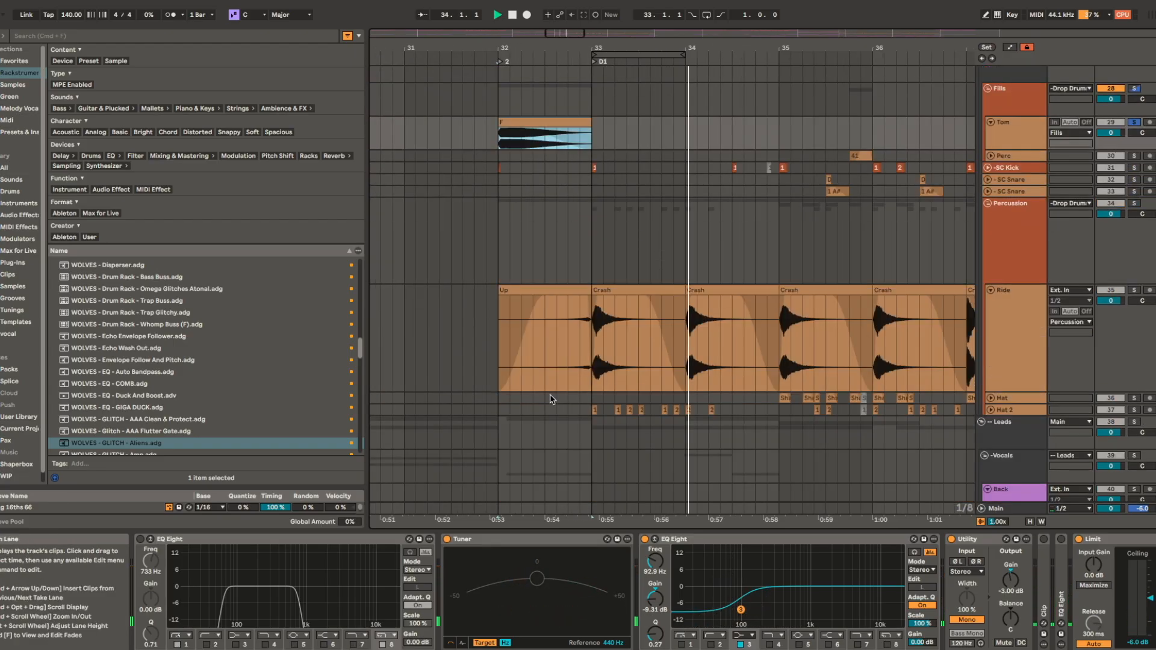
left_click(568, 333)
key("space")
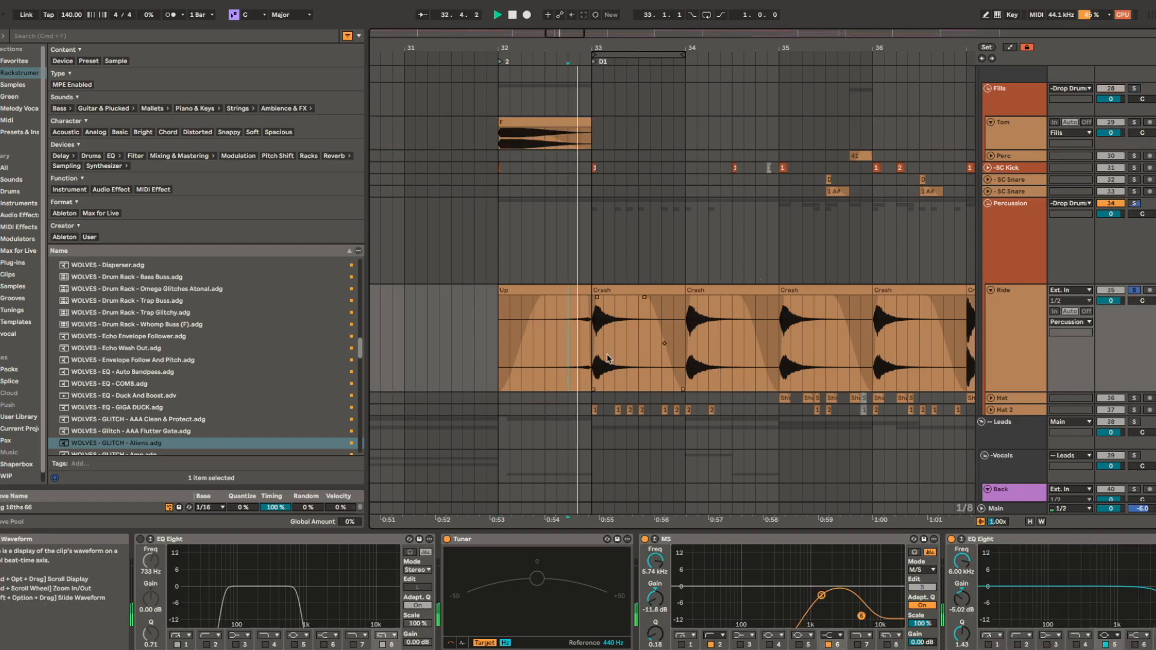
scroll(605, 361, "down", 8)
key("space")
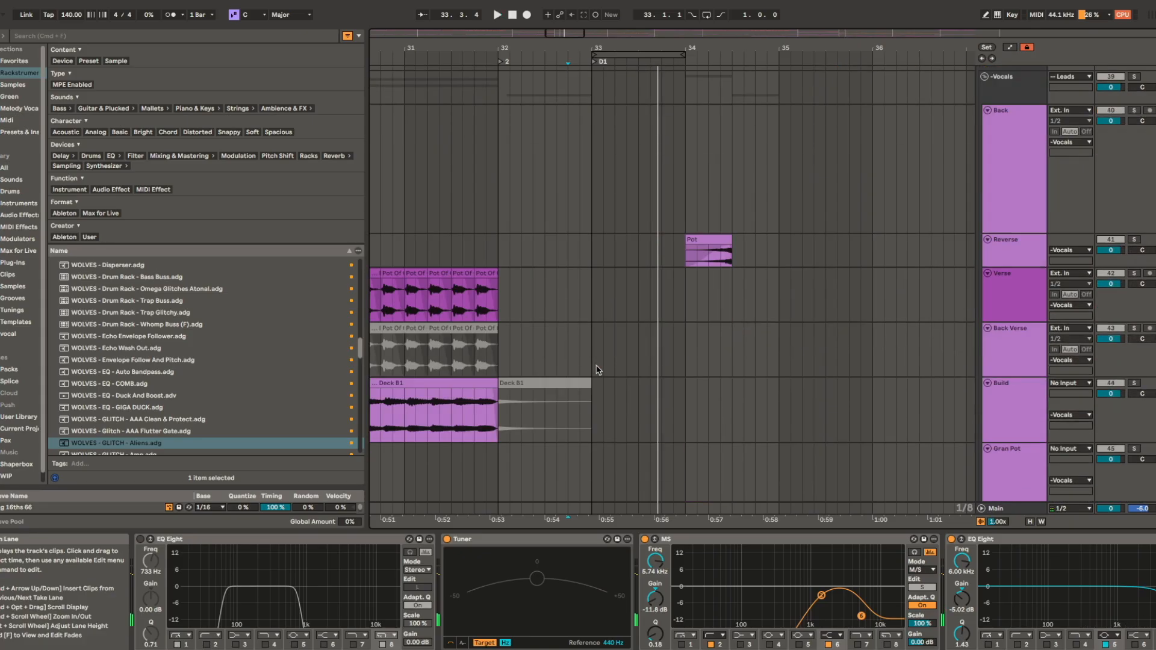
- Audition the "thats what" vocal clip on the Pre track solo from bar 32
scroll(598, 370, "down", 5)
left_click(548, 318)
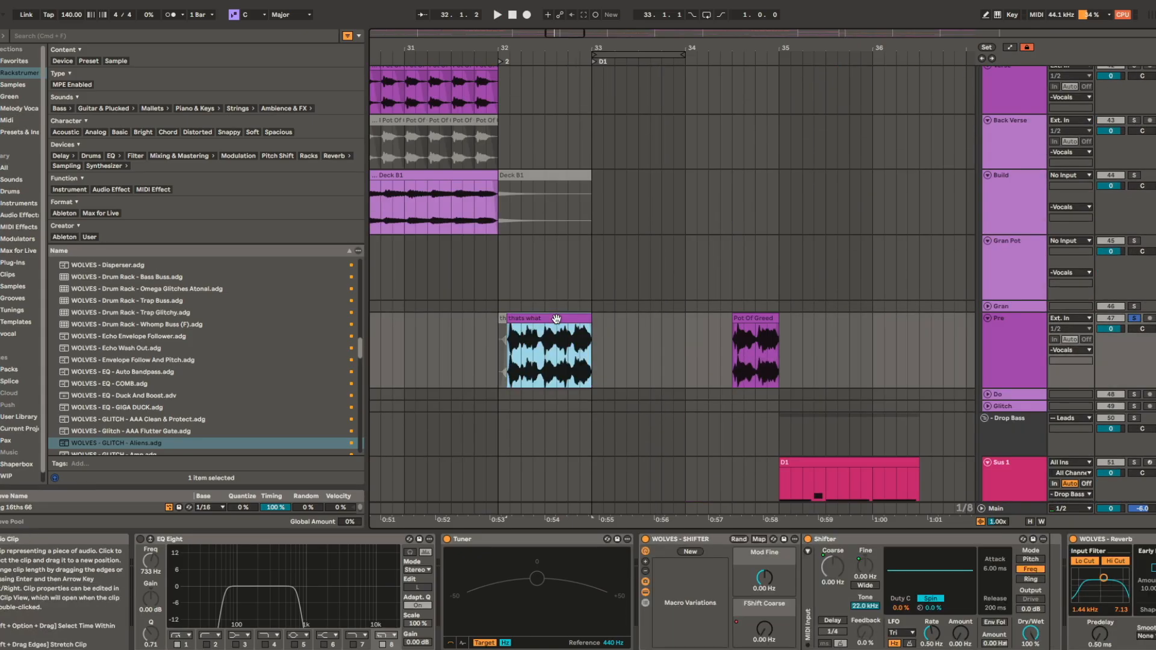
key("space")
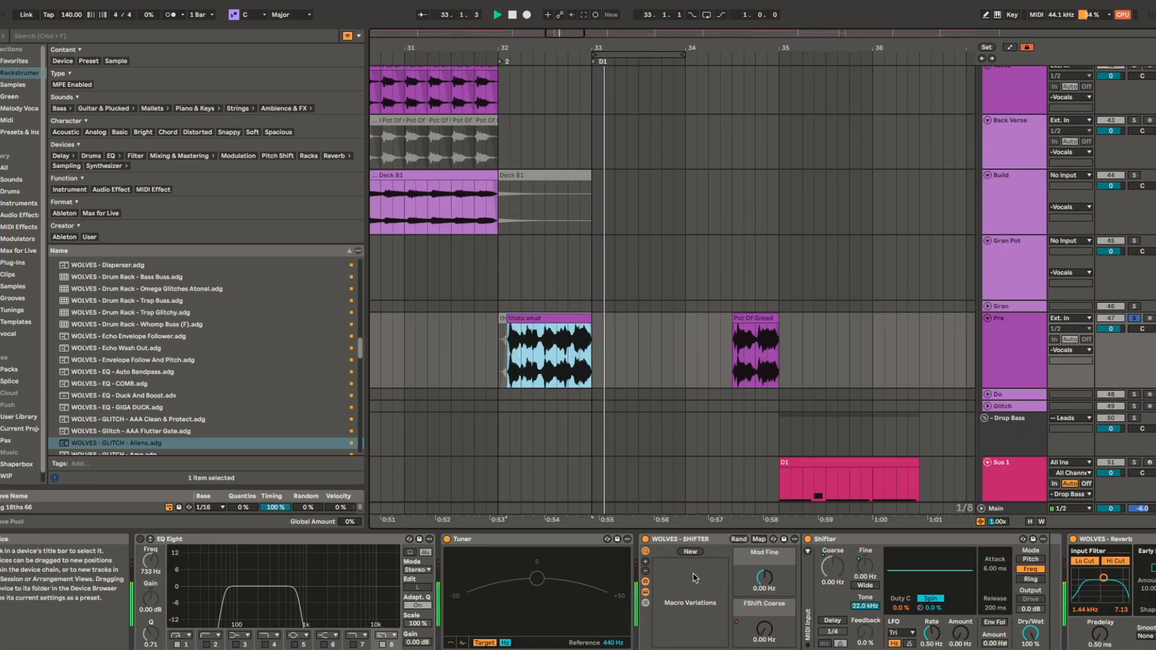
- Play the Drop Drums group solo from bar 33 and follow its kick, snare and percussion clips
scroll(697, 343, "up", 15)
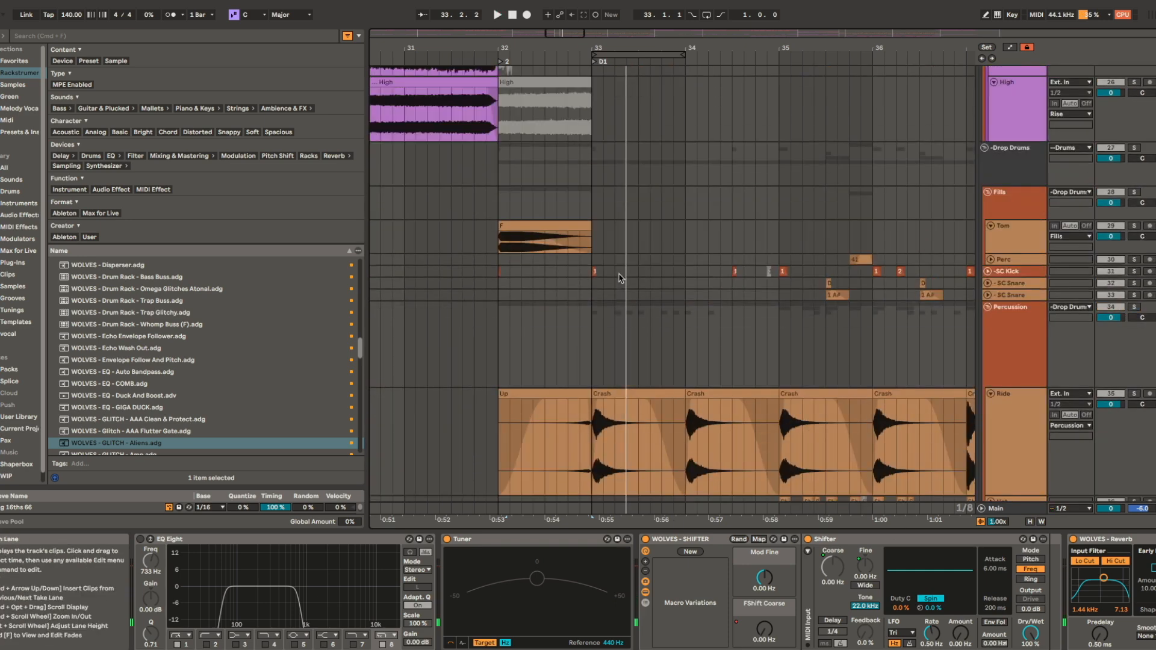
left_click(593, 269)
key("space")
scroll(601, 232, "down", 3)
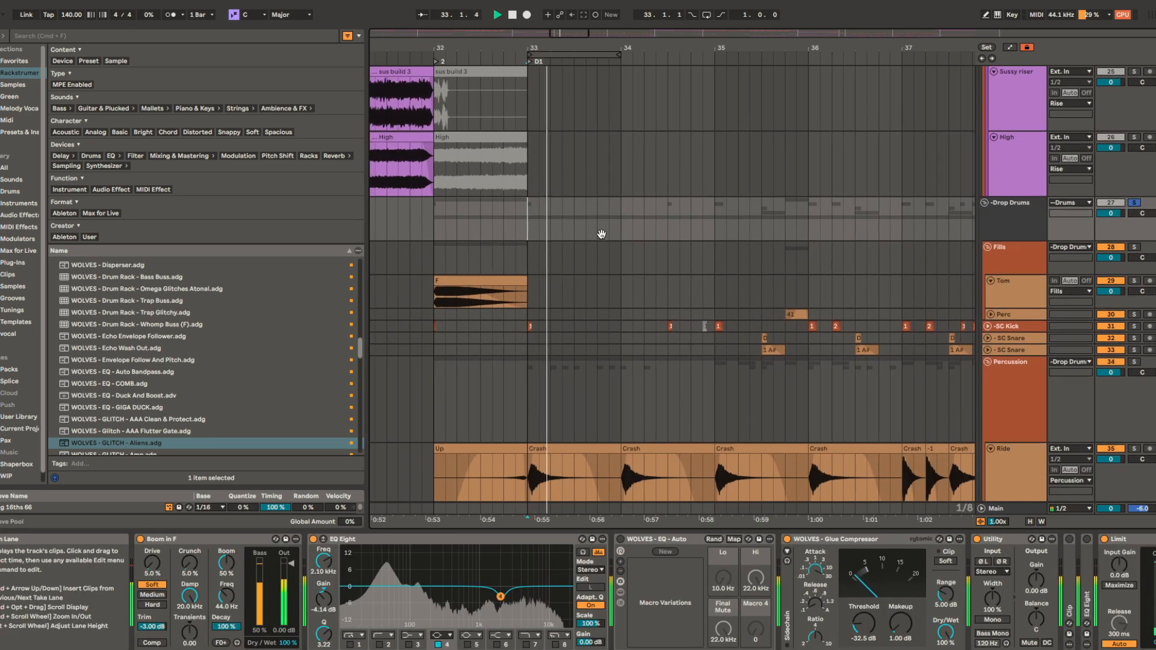
scroll(660, 427, "down", 3)
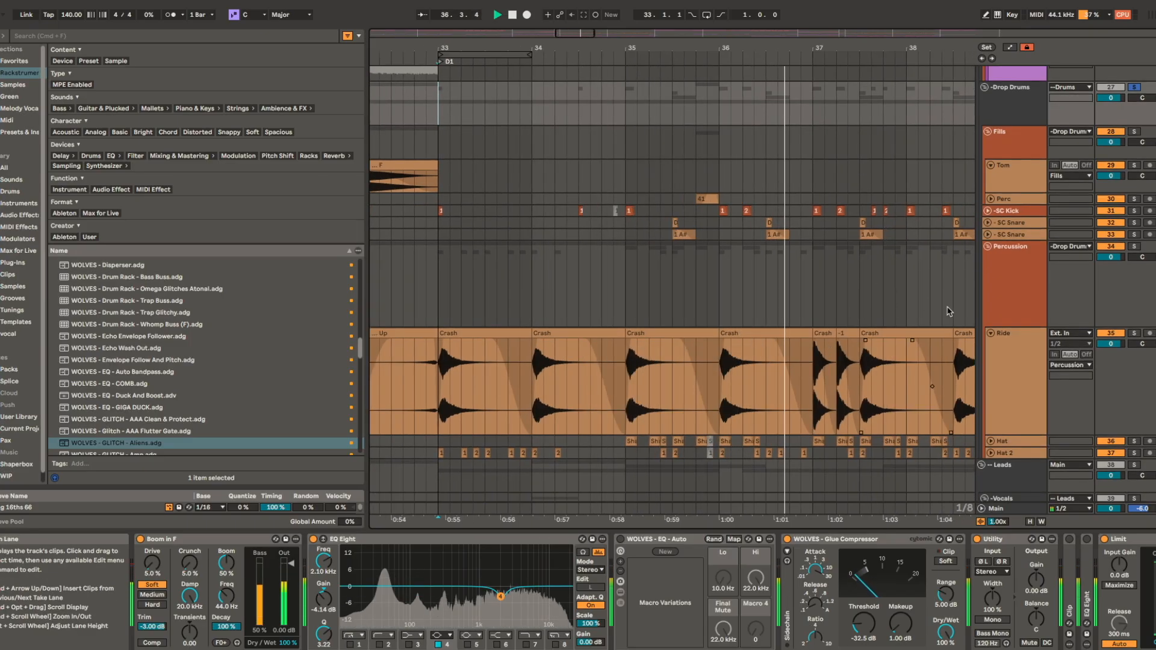
- Select bars 33 and 34 across the Drop Drums group to mark the drop's opening drum section
left_click_drag(438, 103, 623, 90)
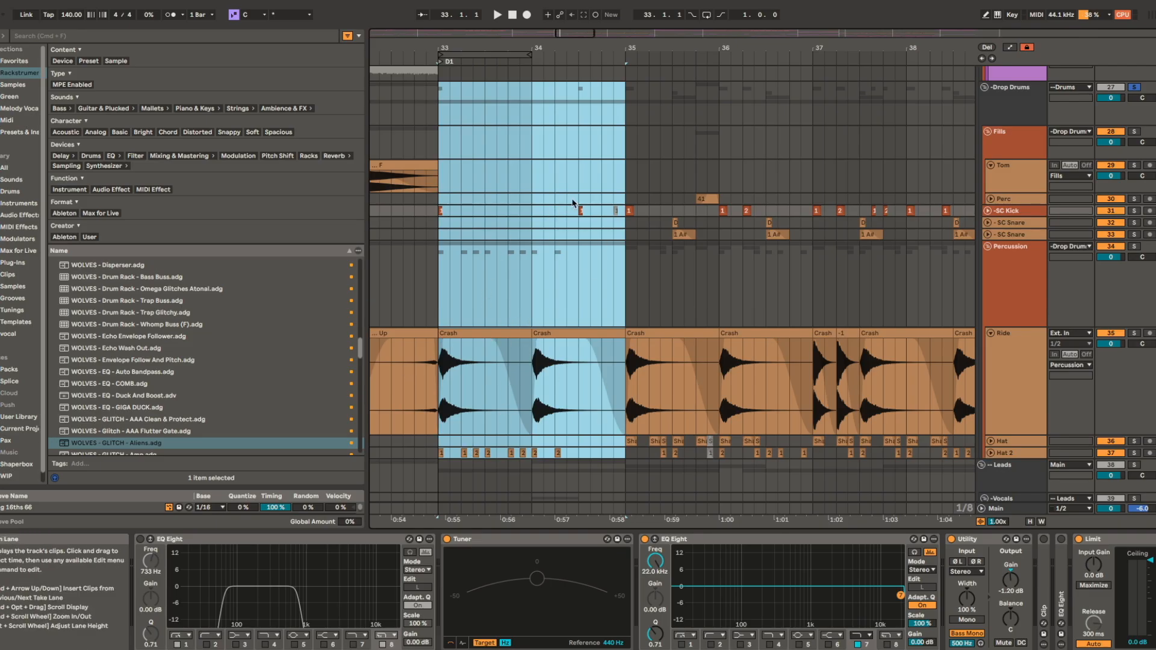
left_click(439, 102)
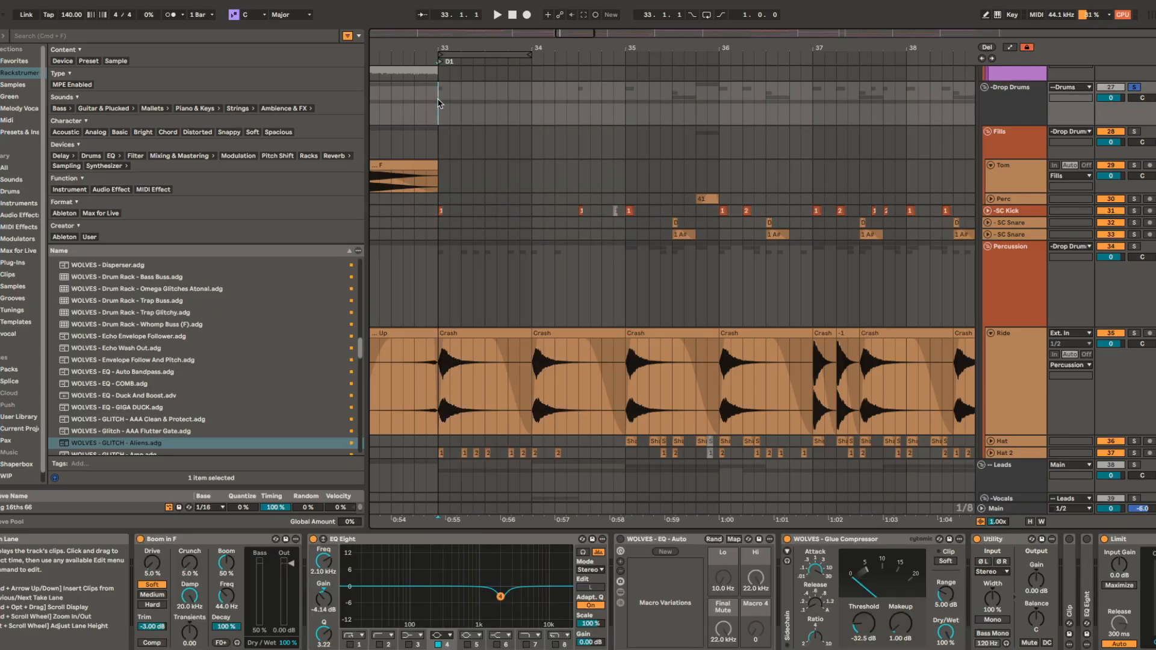
left_click_drag(440, 103, 626, 93)
scroll(626, 93, "down", 3)
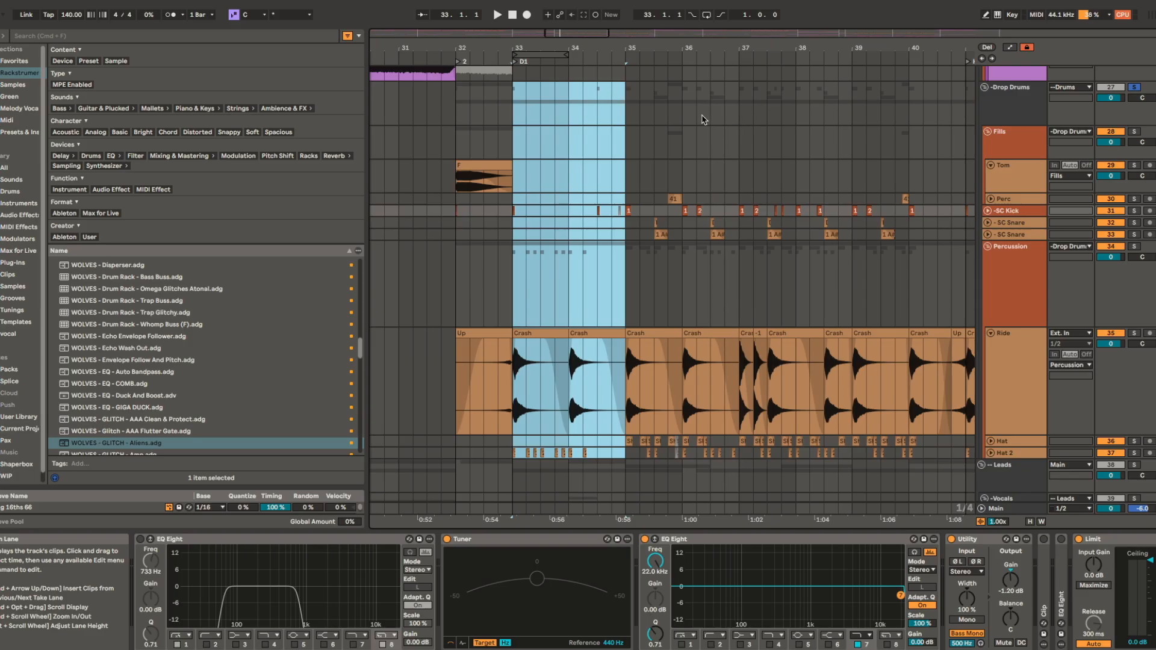
- Select bars 41 and 42 across the Drop Drums group at the H1 marker
scroll(704, 120, "right", 3)
scroll(566, 112, "down", 3)
left_click_drag(545, 102, 812, 100)
left_click(748, 97)
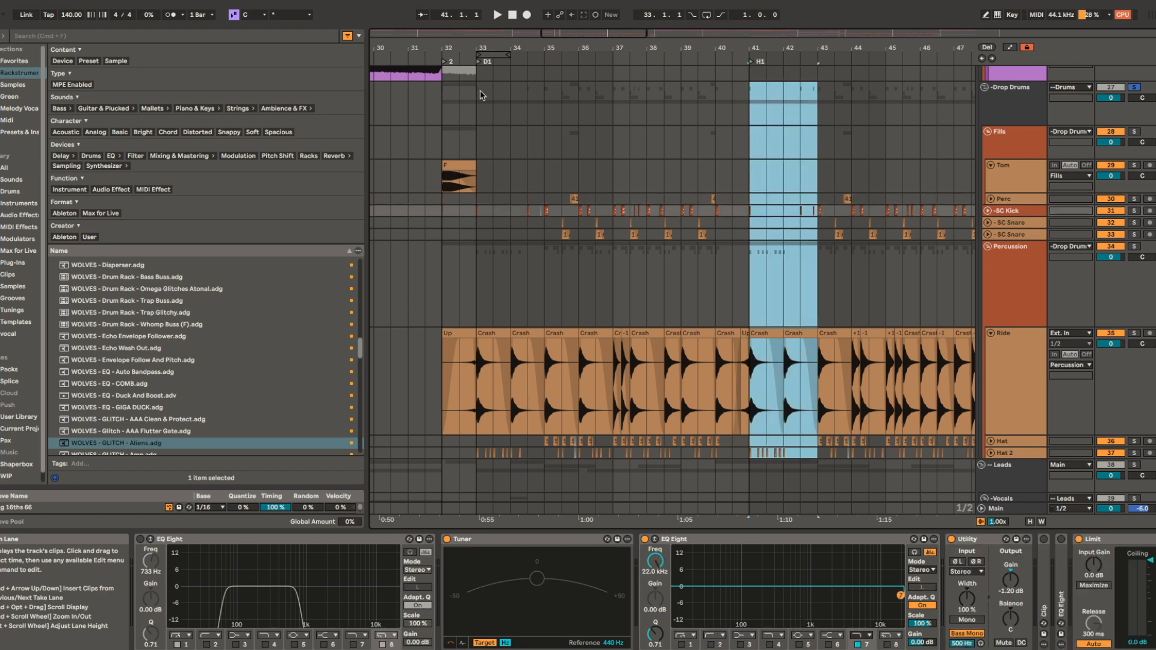
- Play the Drop Drums group solo from the D1 marker at bar 33, and continue the audition from bar 35
left_click(480, 99)
scroll(504, 247, "up", 3)
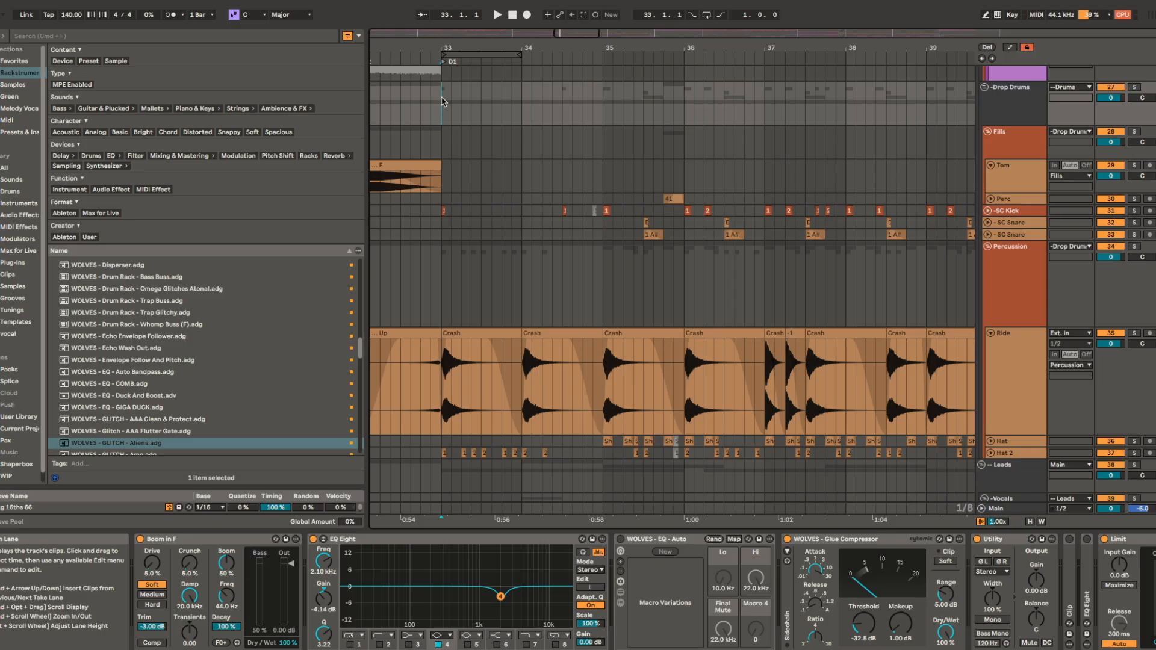
key("space")
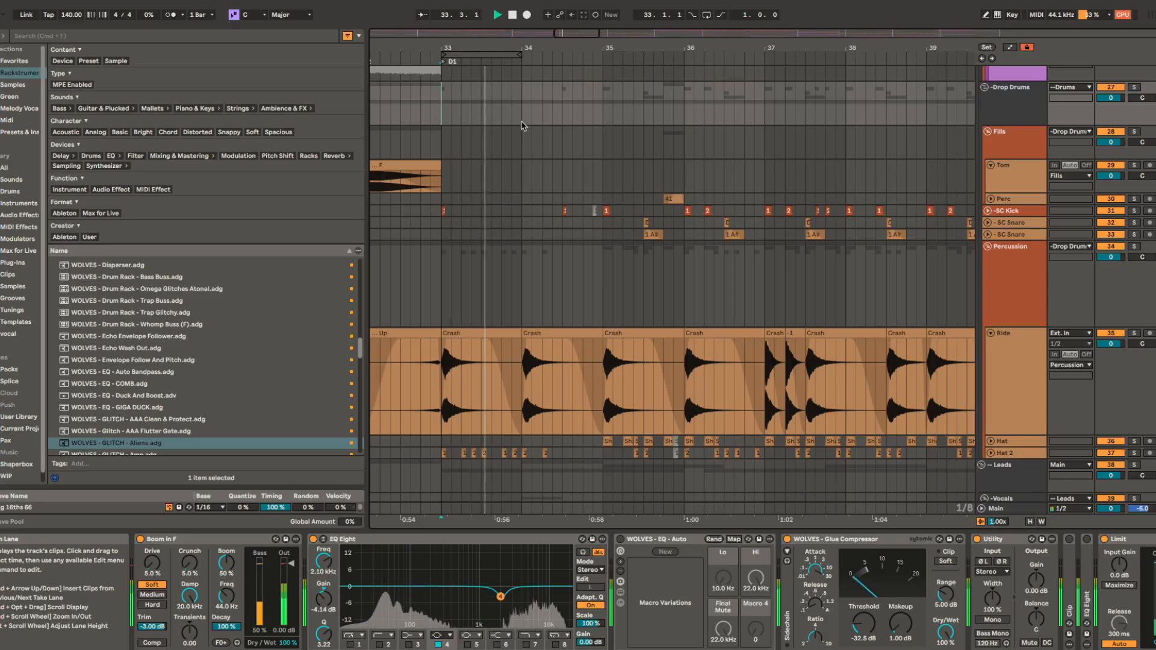
left_click(609, 100)
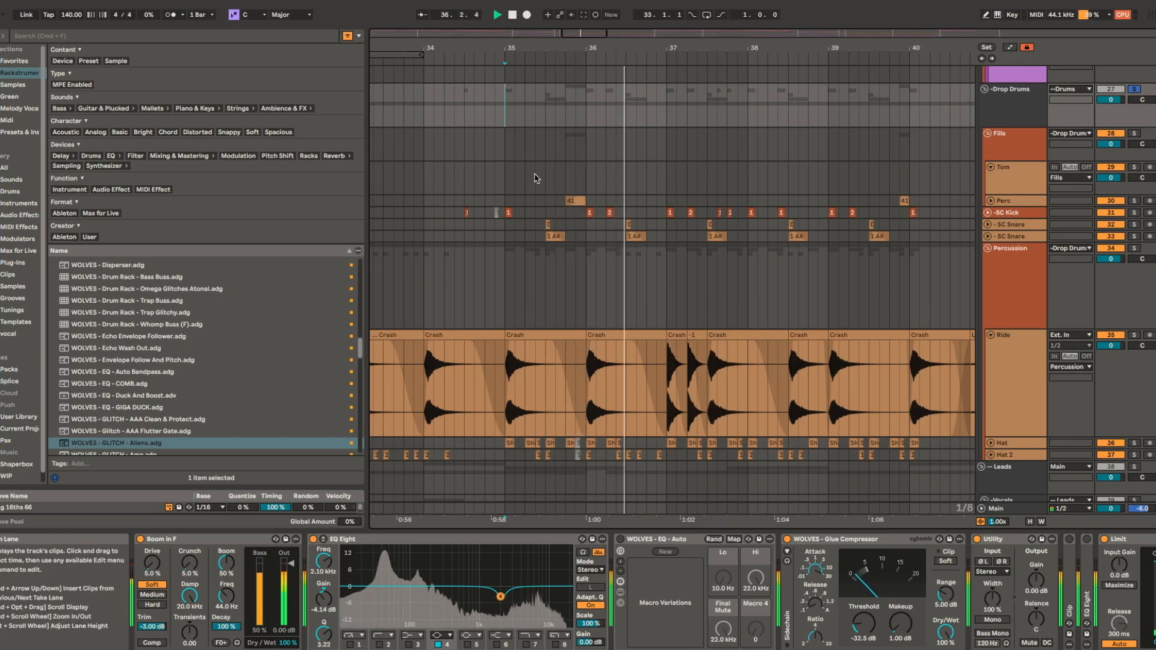
- Expand the SC Kick track and audition its kick clip at bar 35 within the Drop Drums group
scroll(512, 218, "up", 3)
scroll(511, 215, "up", 2)
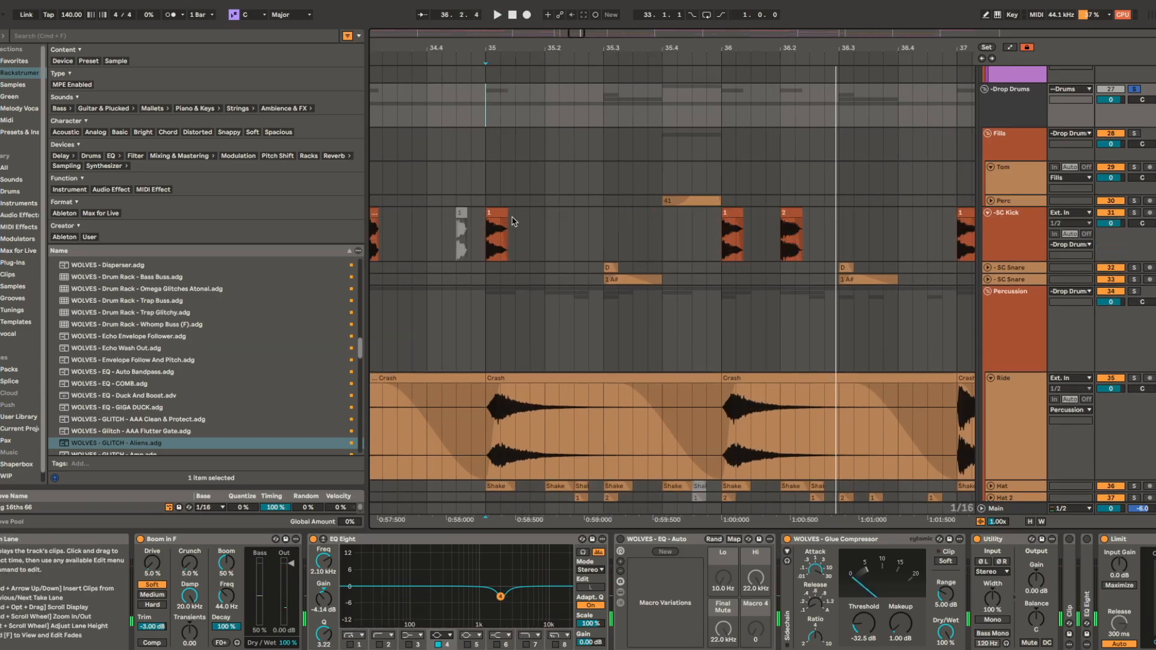
left_click(498, 213)
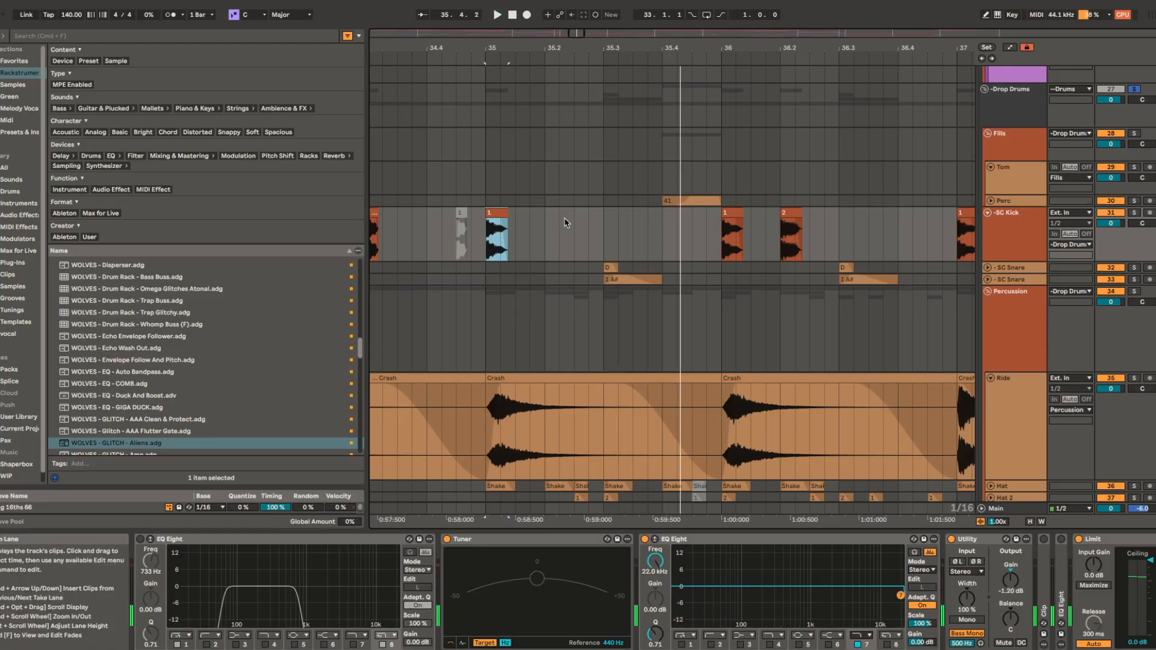
scroll(497, 214, "up", 2)
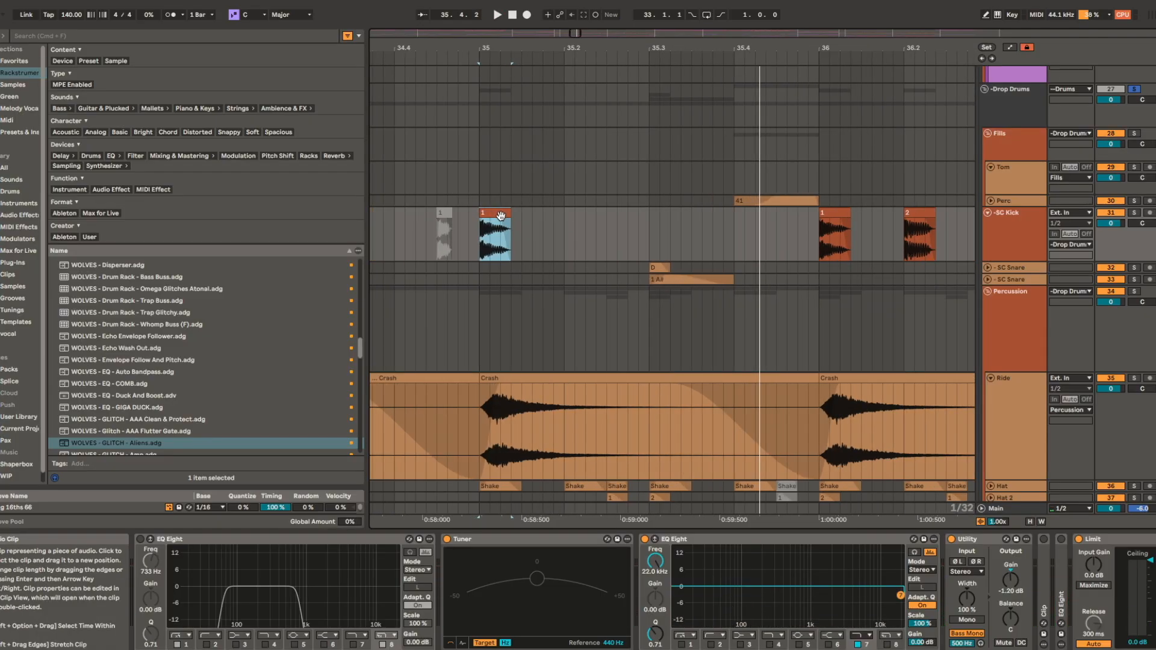
scroll(500, 216, "down", 2)
scroll(596, 280, "up", 2)
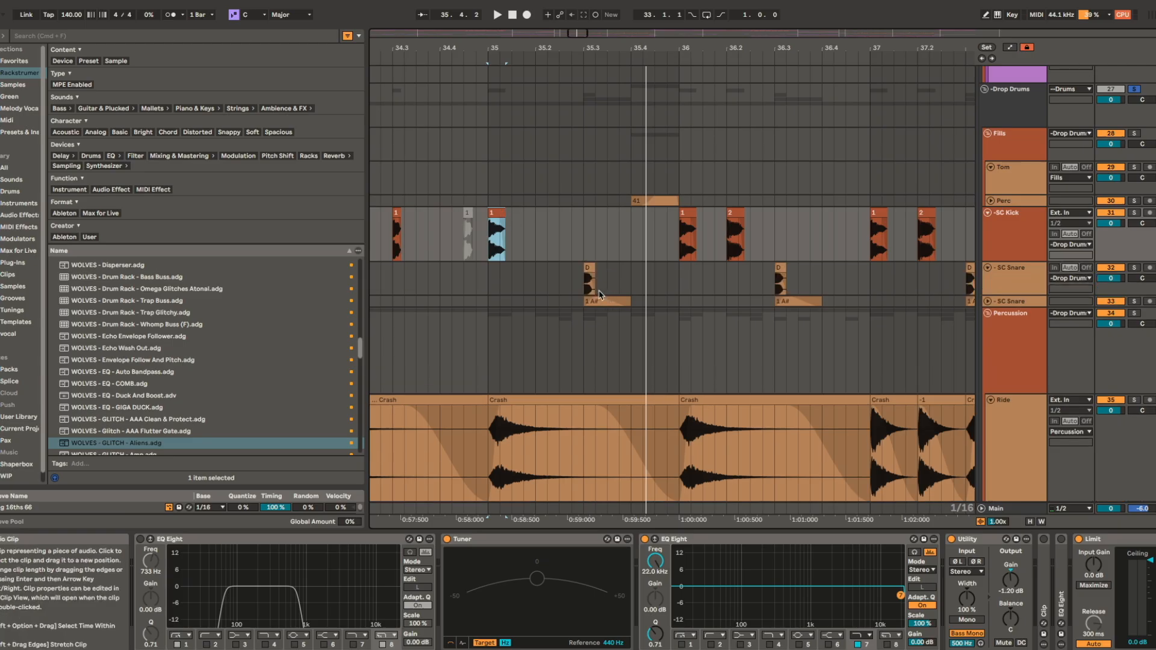
- Expand the first SC Snare track and audition its D clip at 35.3 solo
scroll(598, 297, "up", 2)
left_click(590, 278)
key("space")
key("space")
- Audition the 1 A# clip on the second SC Snare track solo and review that track's effect chain
scroll(611, 301, "up", 2)
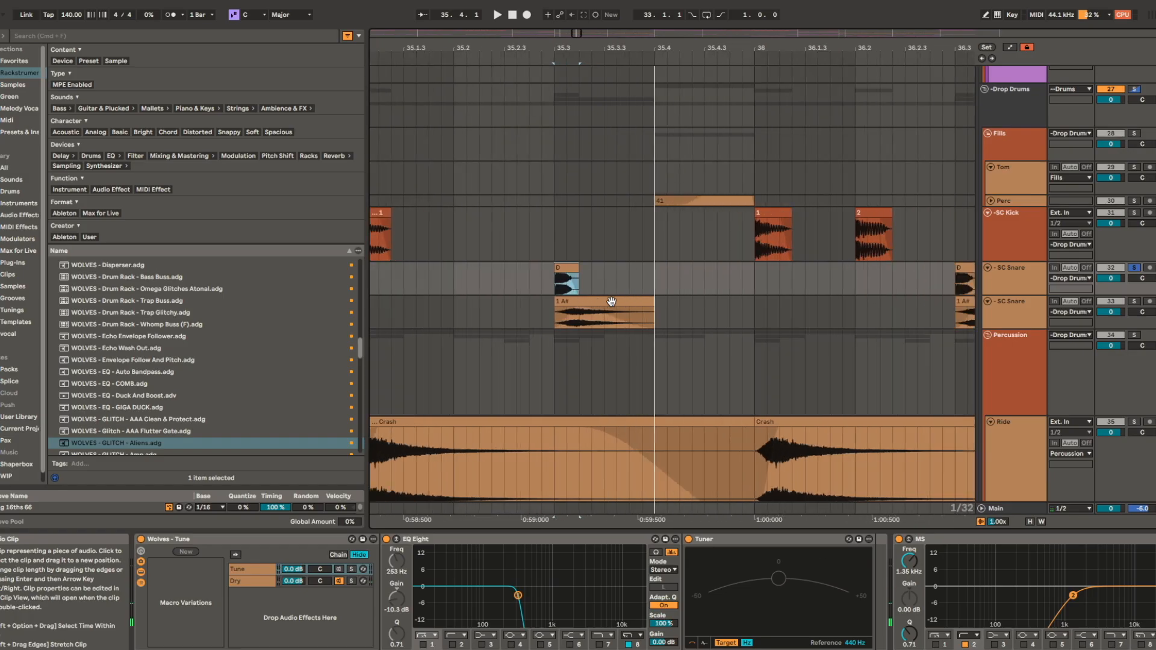
left_click(607, 313)
key("space")
key("space")
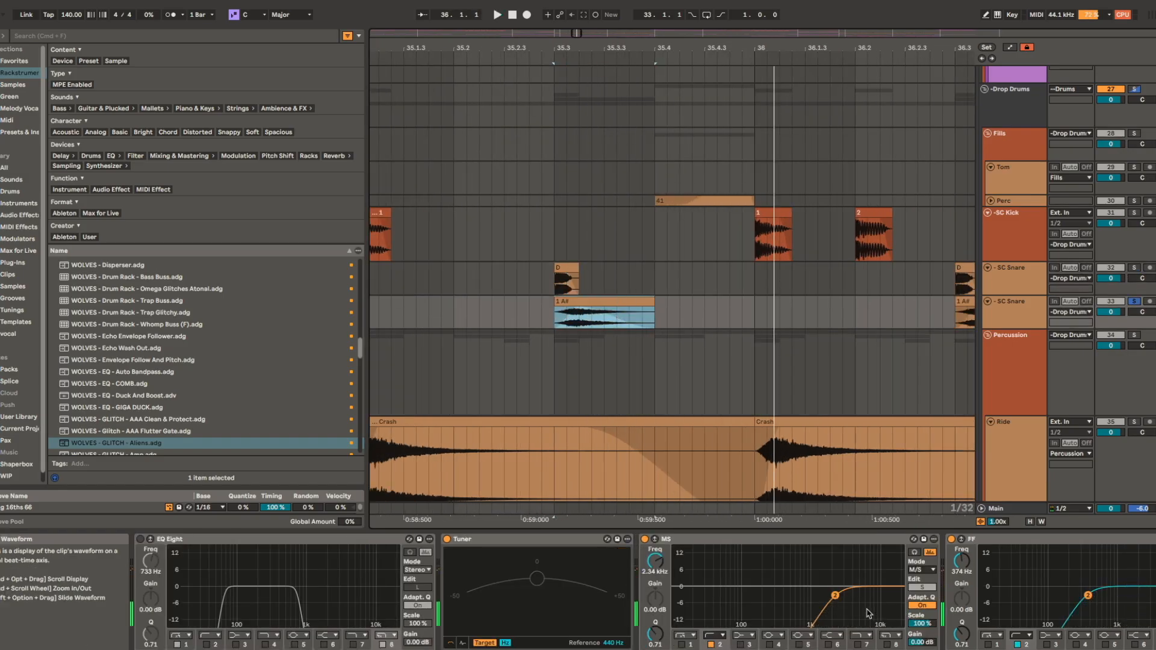
scroll(950, 576, "right", 5)
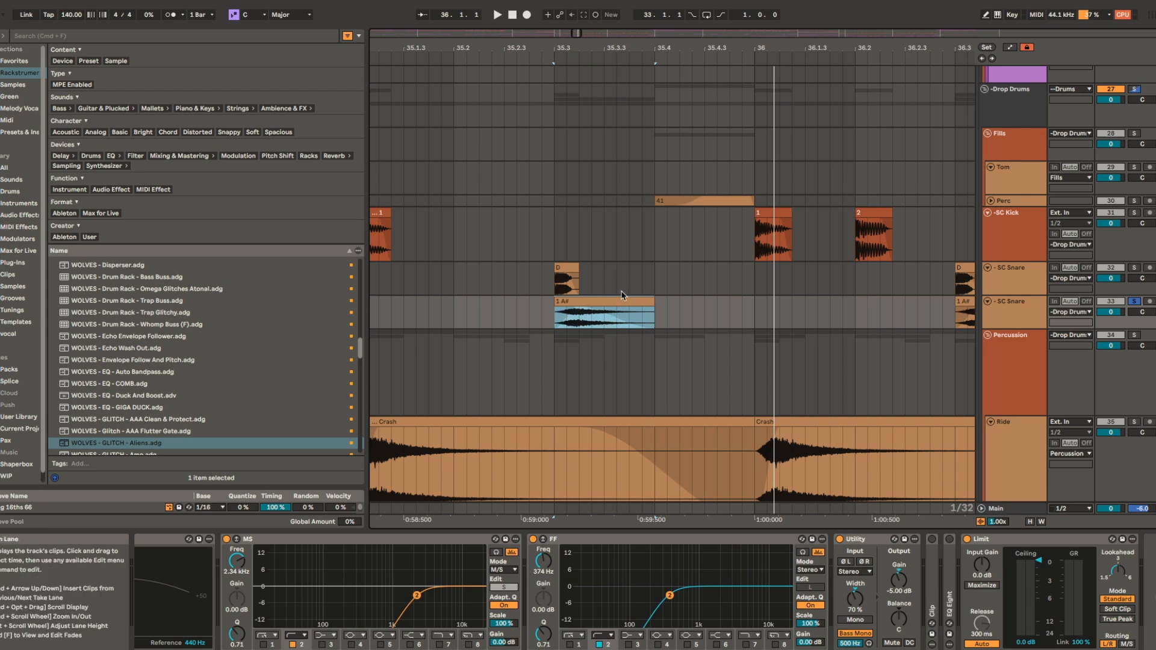
key("space")
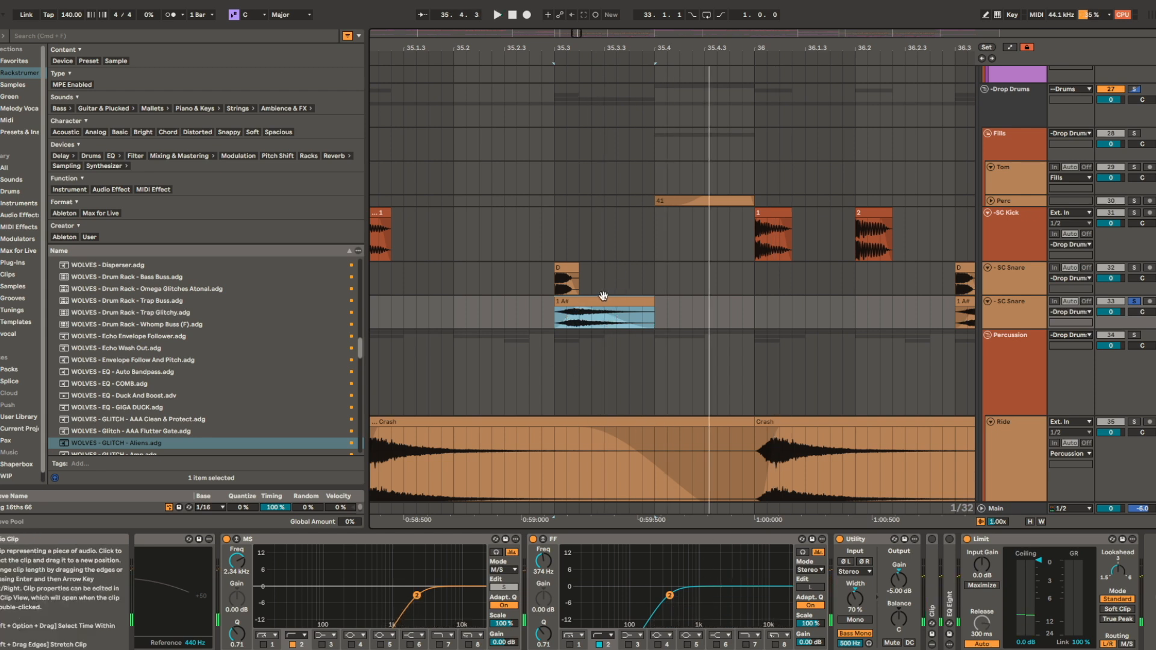
- Compare the waveforms of the two layered snare clips at 35.3 up close and replay the D clip solo
key("z")
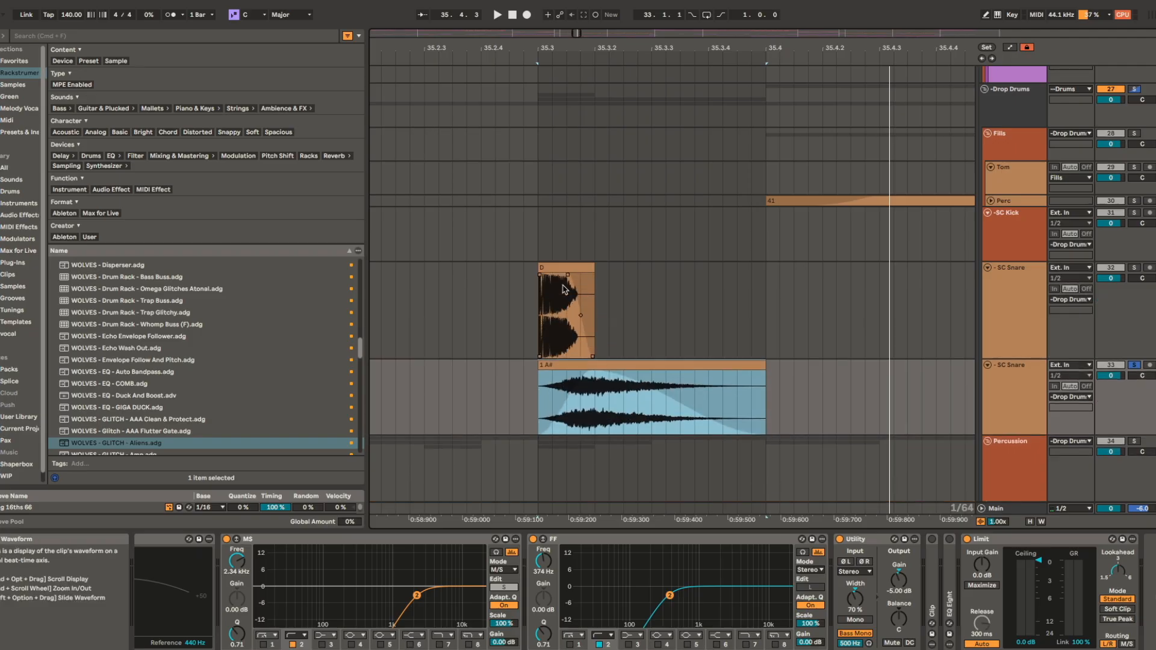
left_click_drag(651, 374, 580, 376)
left_click(503, 279)
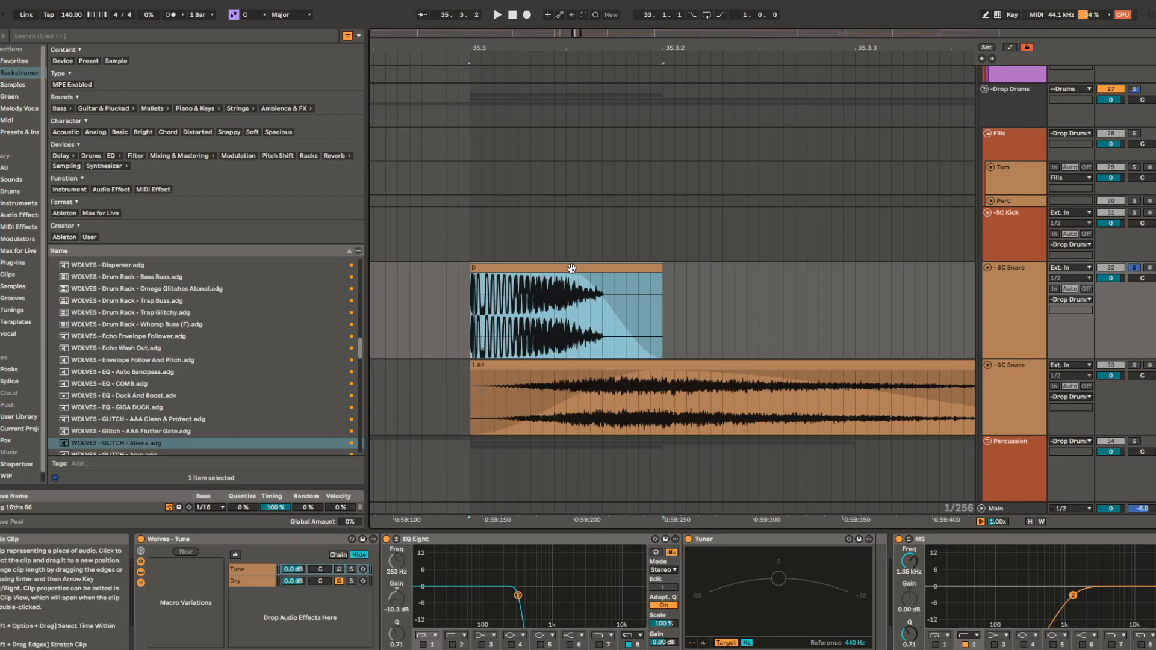
key("space")
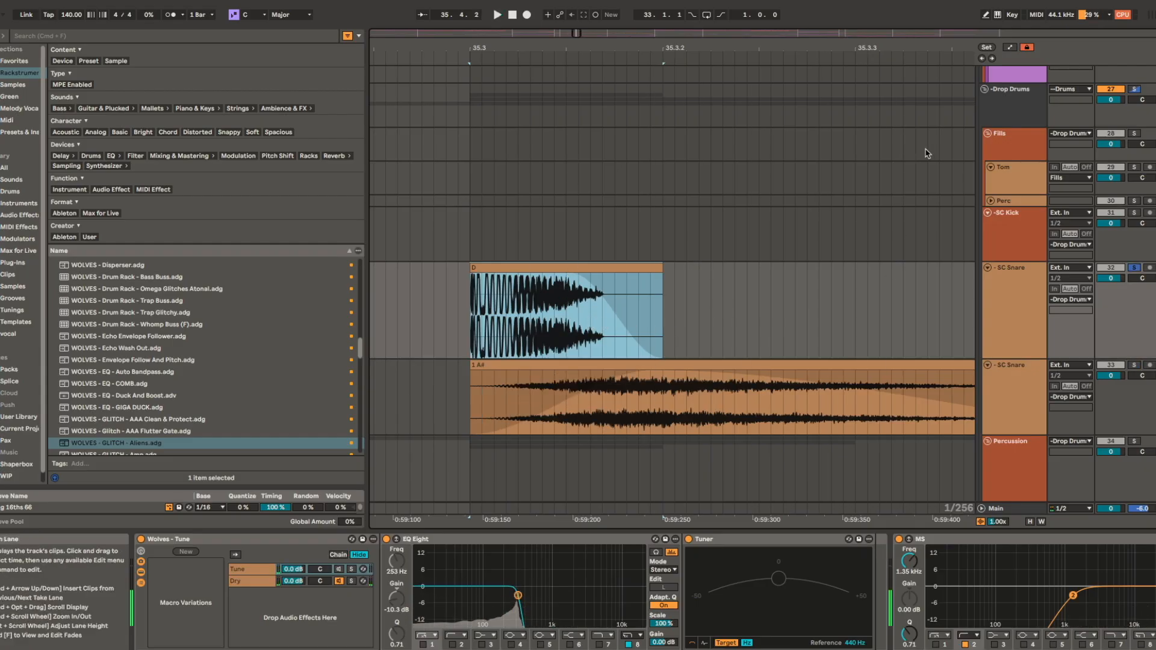
- Play the soloed Drop Drums group from 35.3 and follow its snare, ride and hat clips
left_click(1003, 108)
key("s")
key("space")
scroll(712, 338, "down", 5)
scroll(712, 388, "down", 5)
scroll(715, 382, "down", 3)
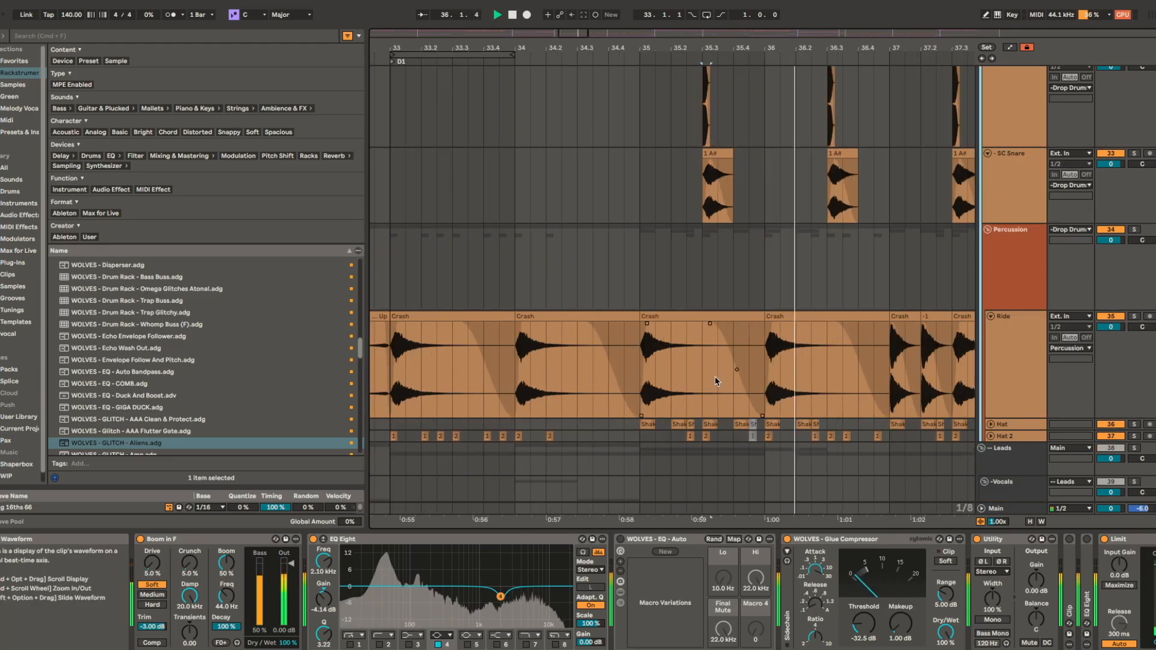
- Expand the Hat and Hat 2 tracks to show their waveforms, and stop playback
left_click_drag(815, 348, 711, 318)
scroll(719, 395, "up", 3)
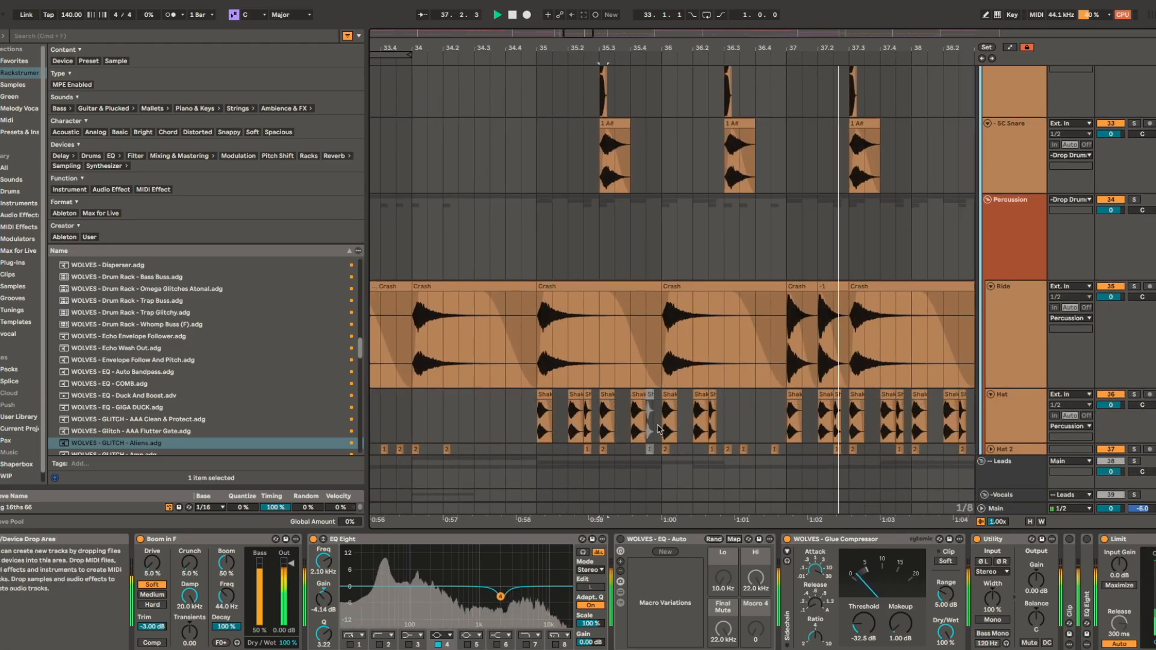
scroll(639, 449, "up", 3)
left_click_drag(640, 445, 637, 378)
key("space")
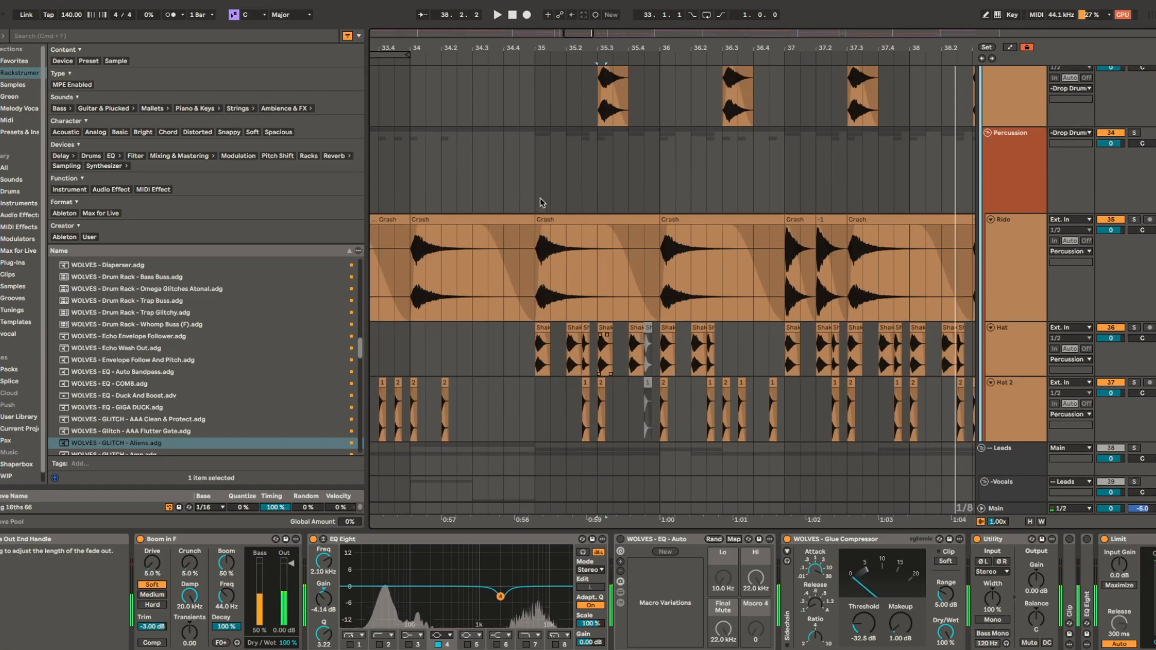
- Audition the Hat track solo from bar 35 and the Hat 2 track solo from 35.2.3
left_click(534, 354)
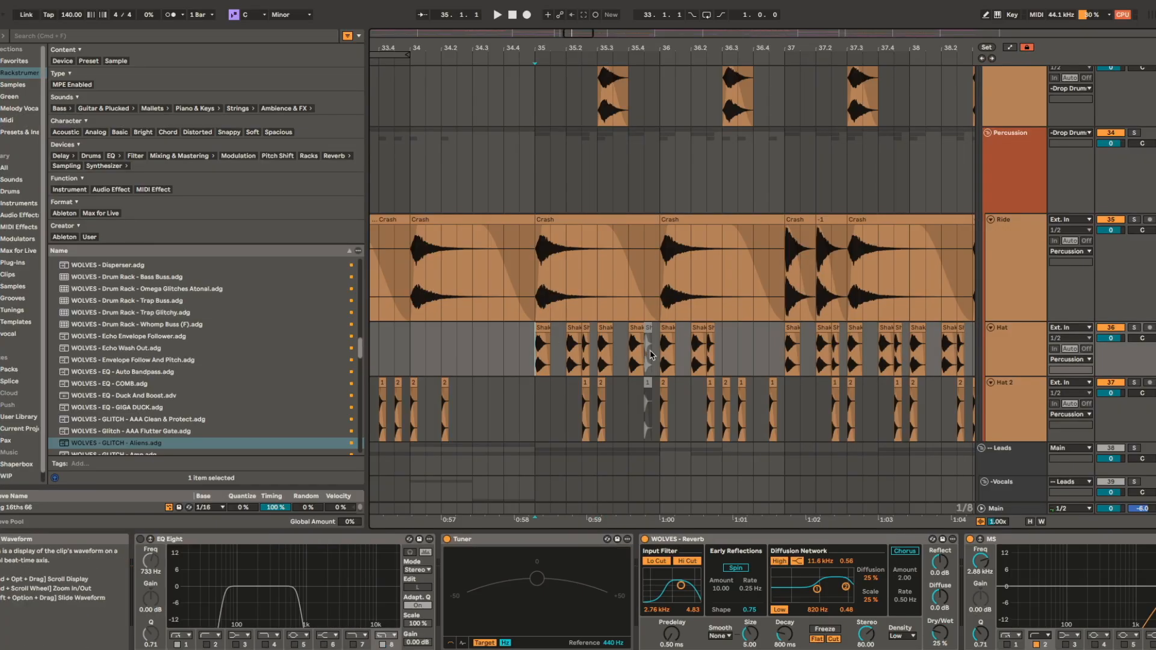
key("space")
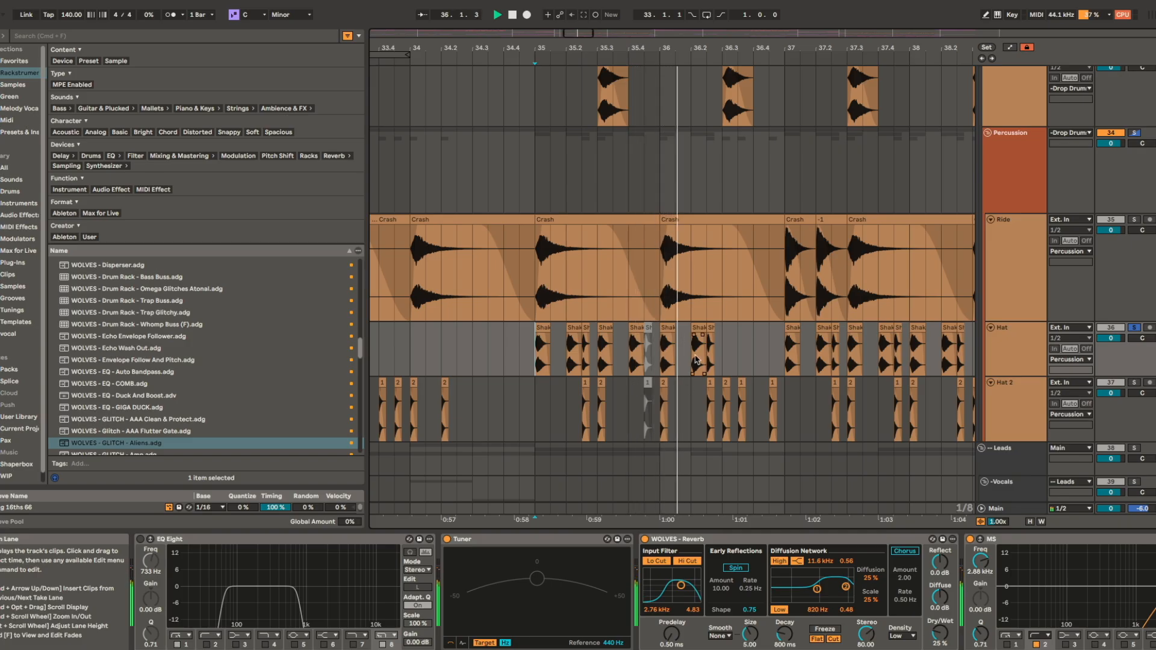
key("space")
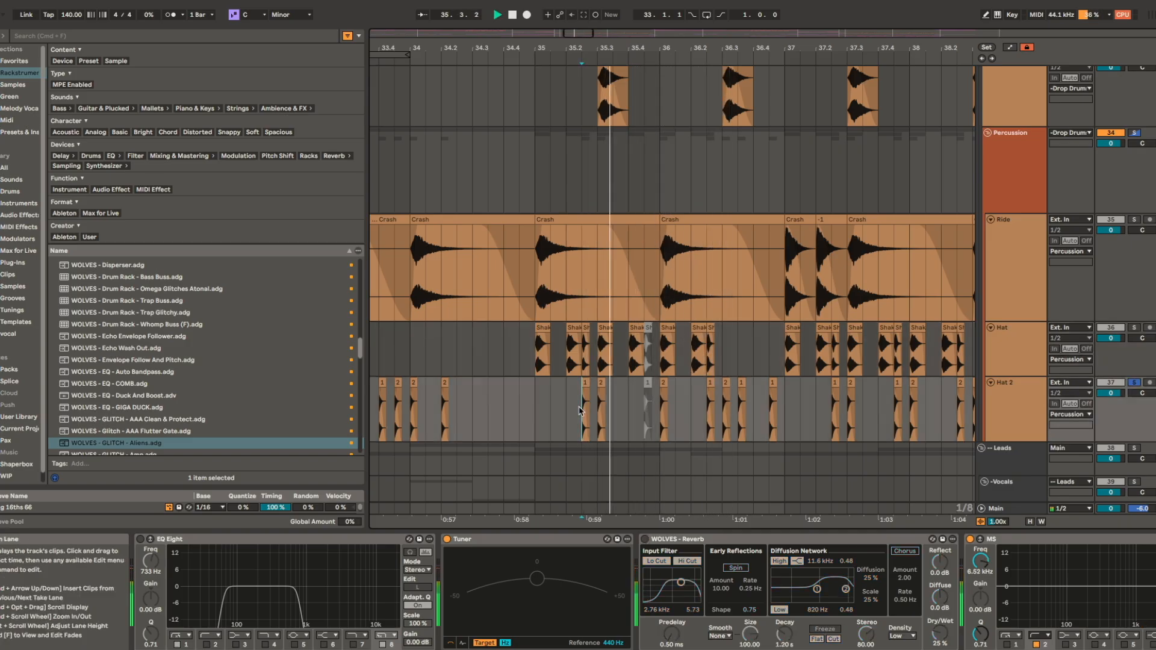
- Open Hat 2 clips 1 and 2 near 35.3 in the sample editor, audition them solo and compare their settings
scroll(591, 410, "up", 5)
double_click(610, 383)
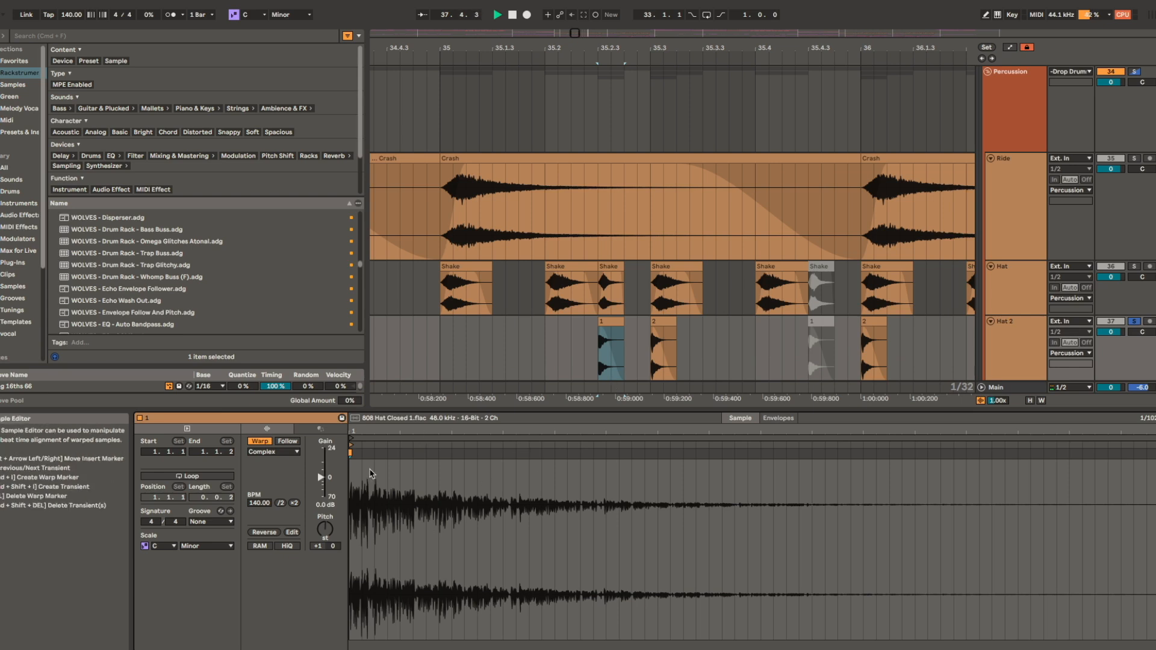
left_click(664, 323)
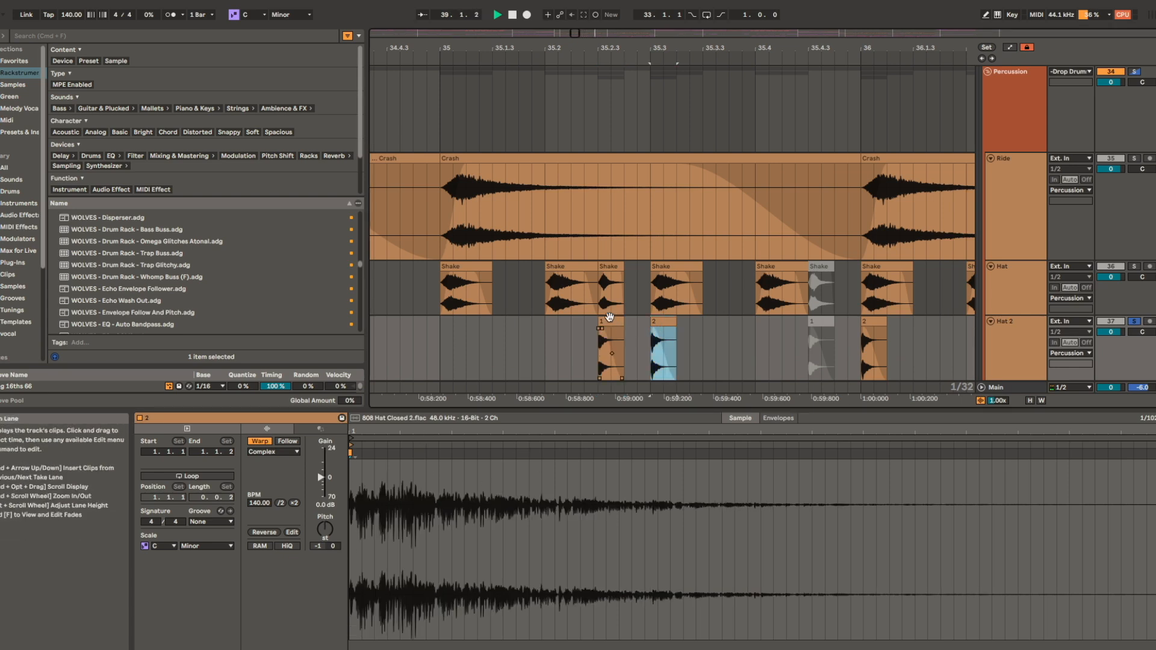
left_click(612, 320)
key("space")
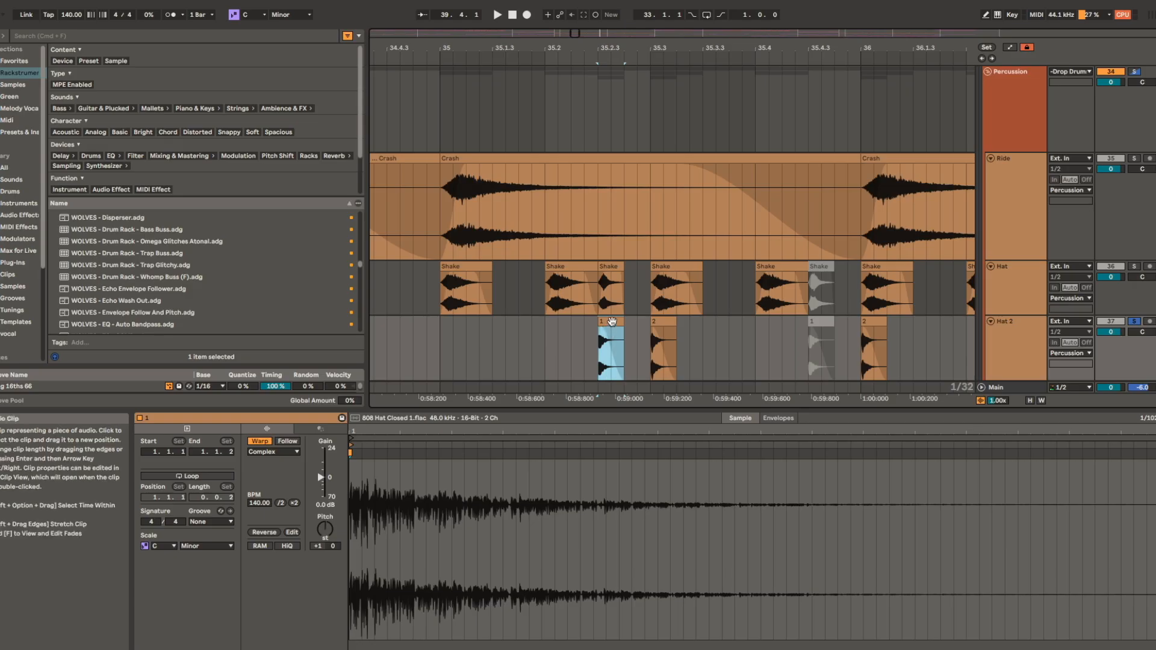
left_click(664, 323)
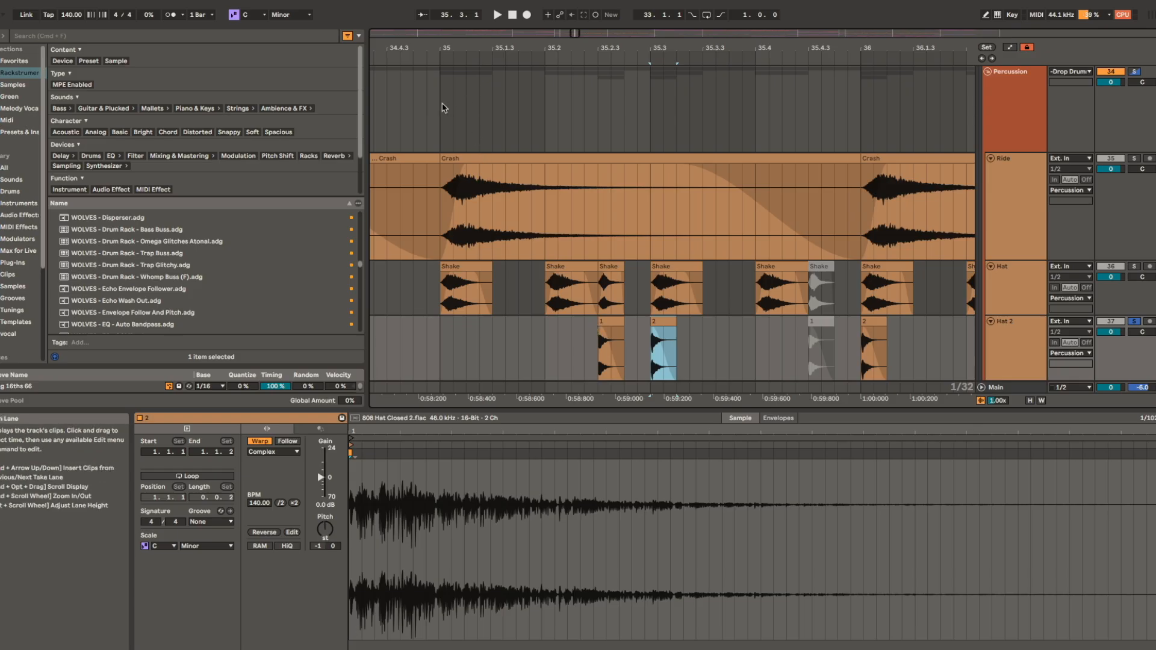
- Play the Percussion group solo from bar 35 to hear the ride and both hat tracks together
left_click(423, 105)
left_click_drag(429, 97, 433, 97)
left_click(439, 93)
key("space")
scroll(762, 331, "down", 5)
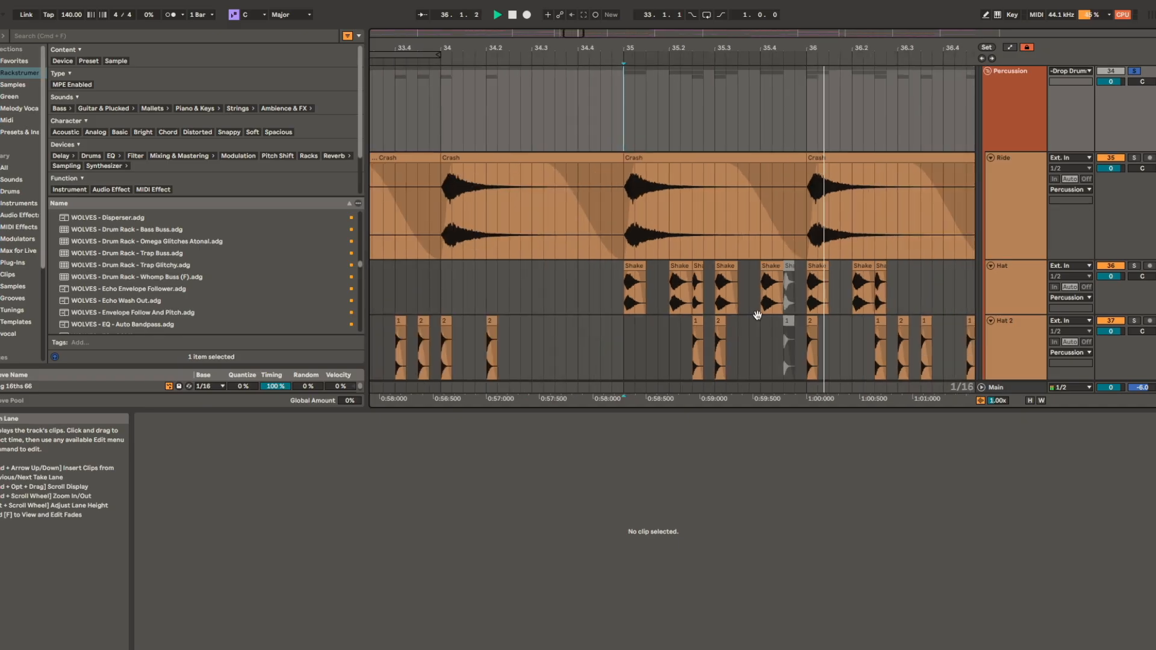
scroll(765, 320, "right", 4)
scroll(764, 320, "down", 1)
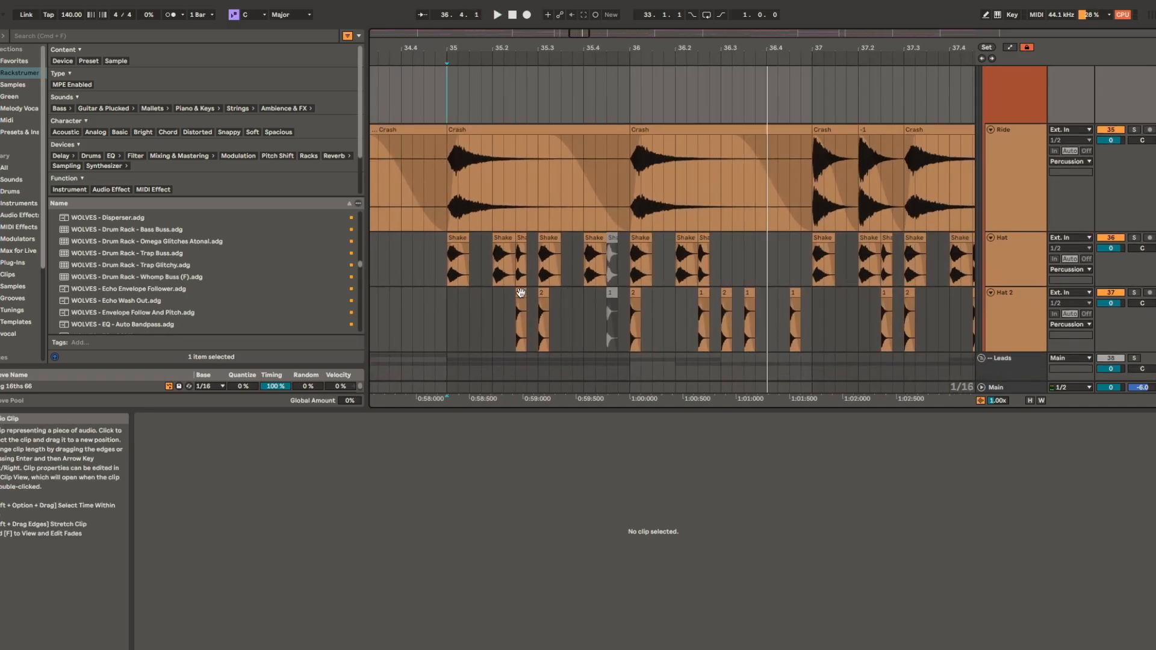
- Recheck the samples and pitch settings of the alternating Hat 2 clips at 35.2.3 and 35.3
left_click(521, 292)
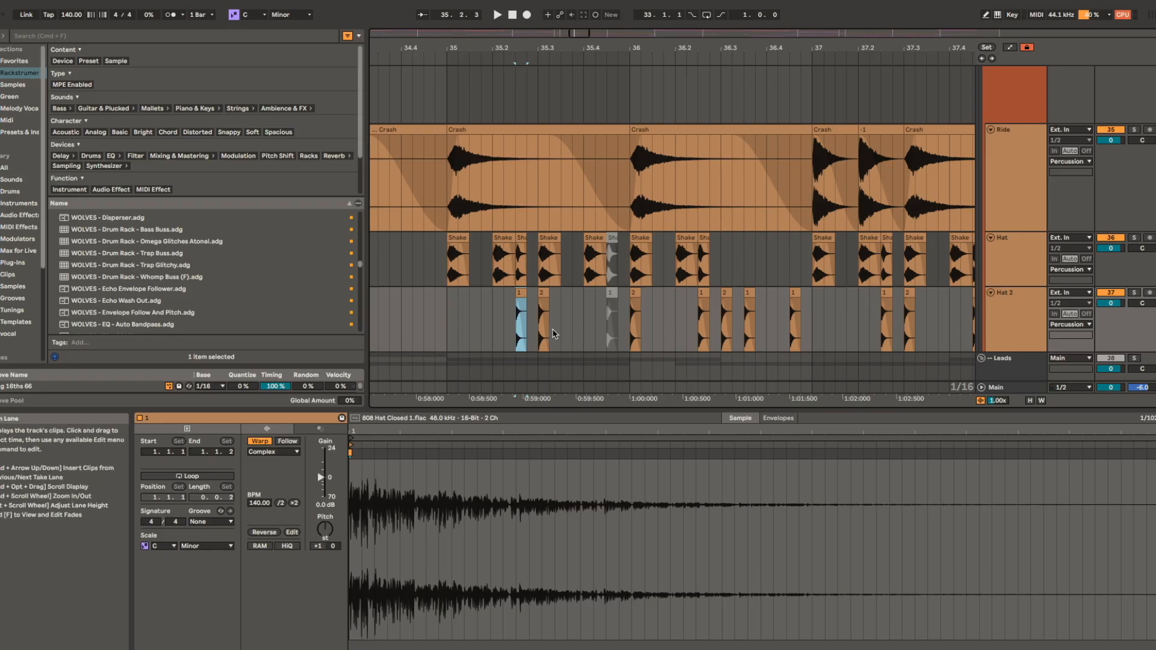
mouse_move(512, 287)
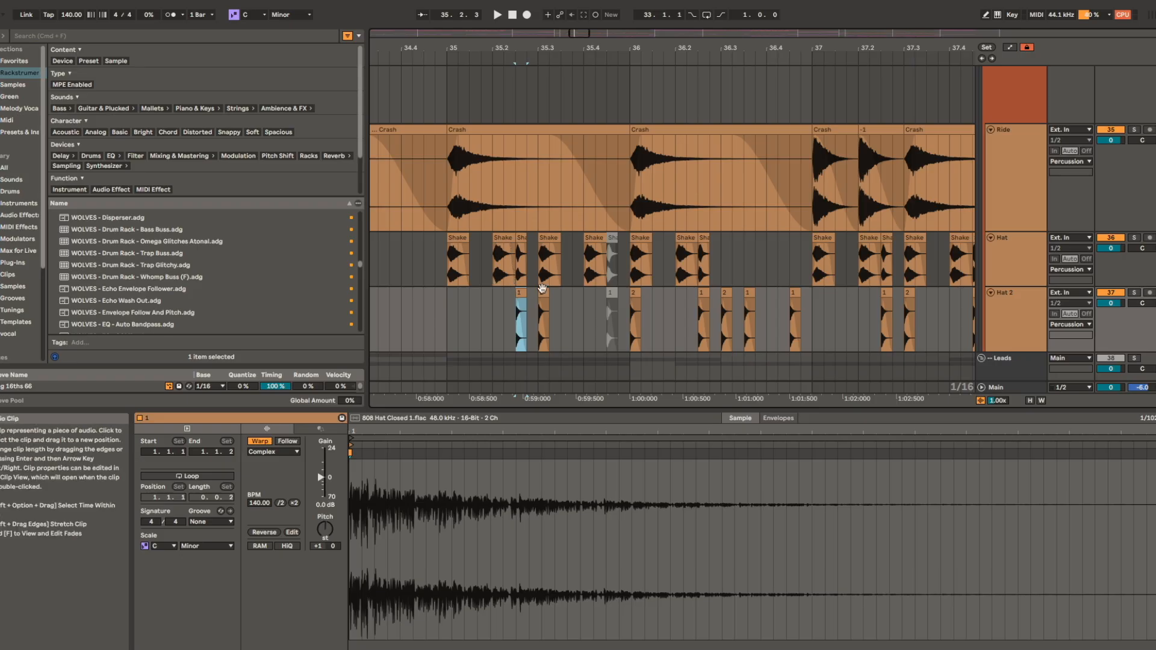
left_click(544, 294)
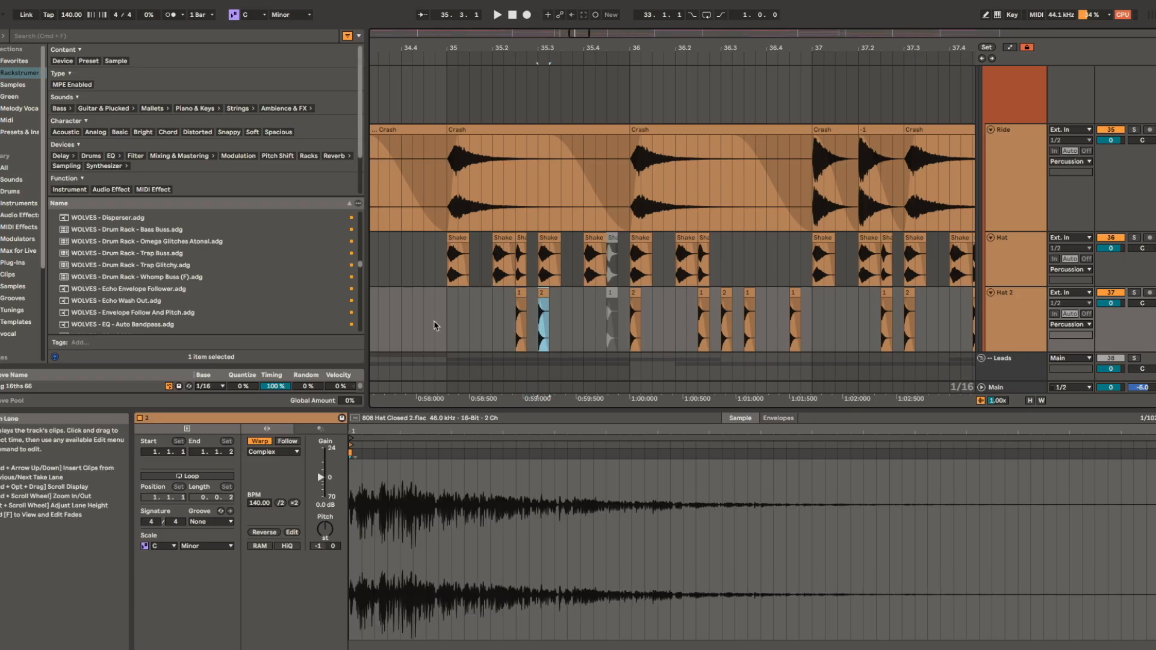
- Collapse the Ride, Hat and Hat 2 tracks and place the insert marker at bar 35 on the Percussion group
left_click(451, 309)
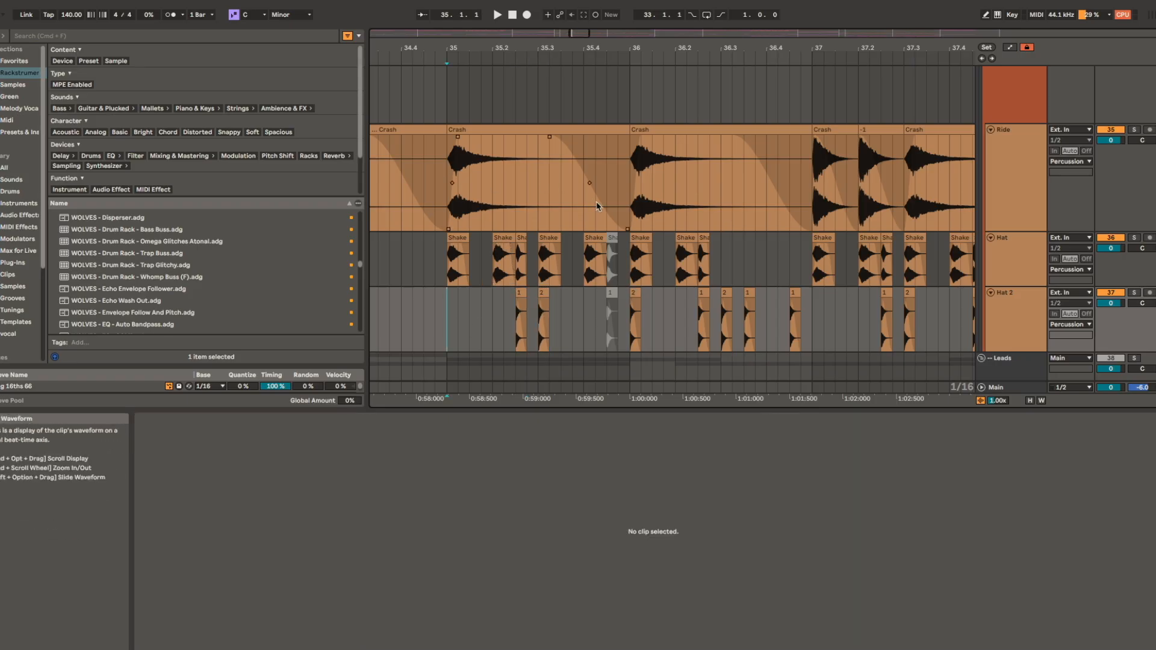
scroll(649, 225, "down", 3)
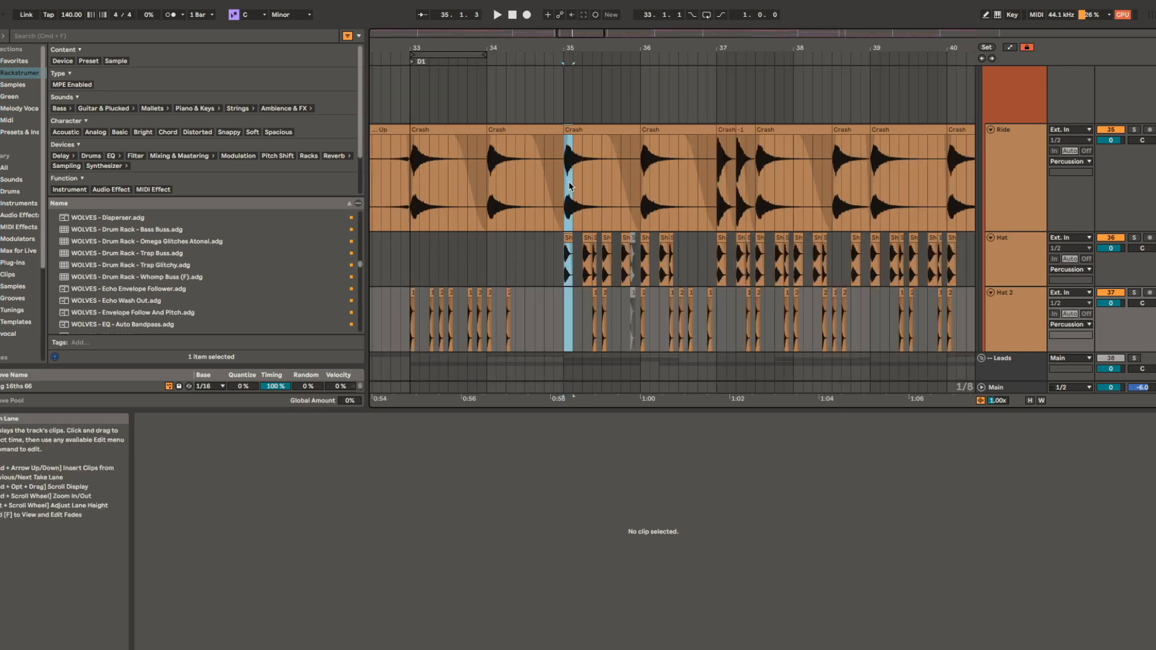
key("u")
scroll(595, 237, "up", 5)
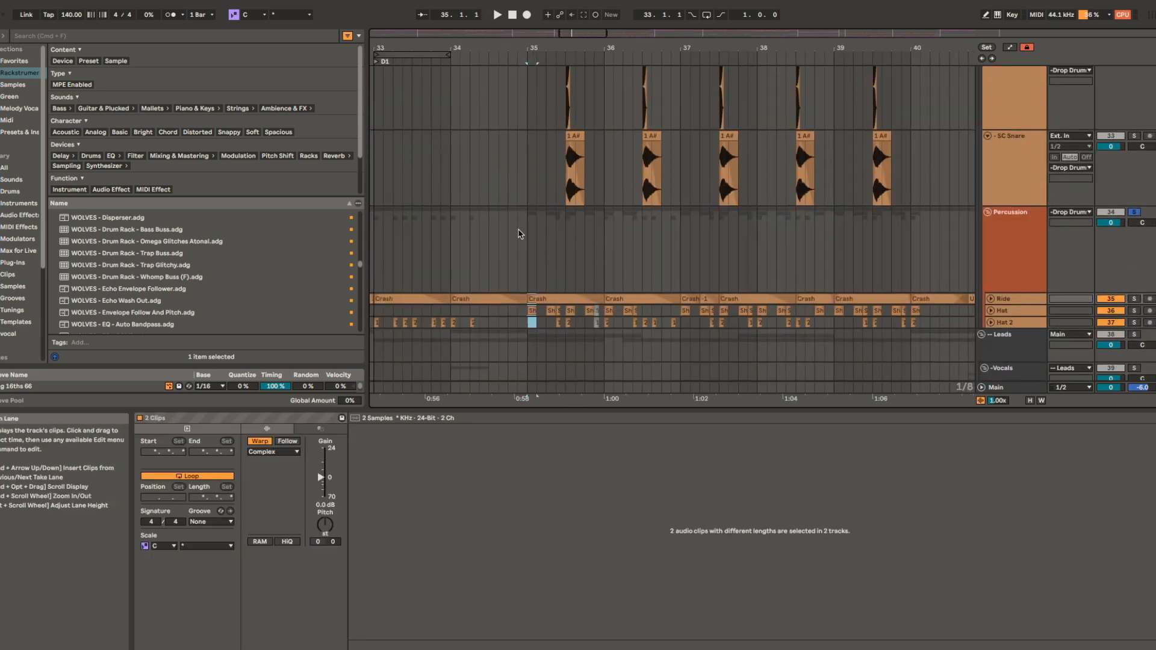
left_click(528, 237)
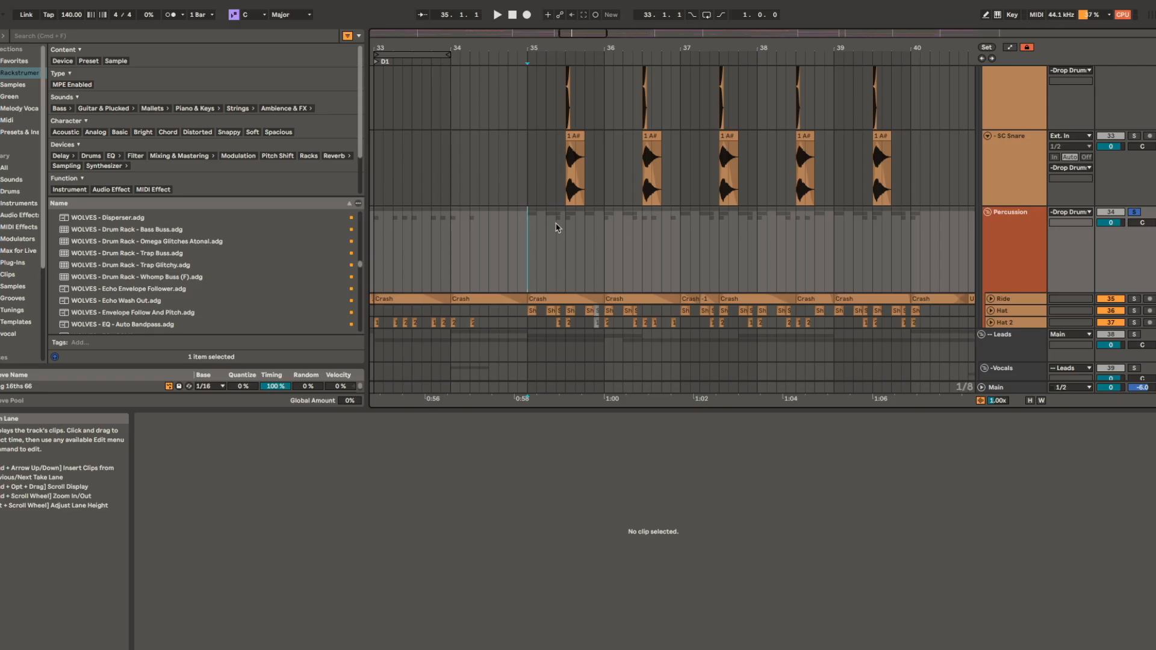
scroll(708, 264, "up", 3)
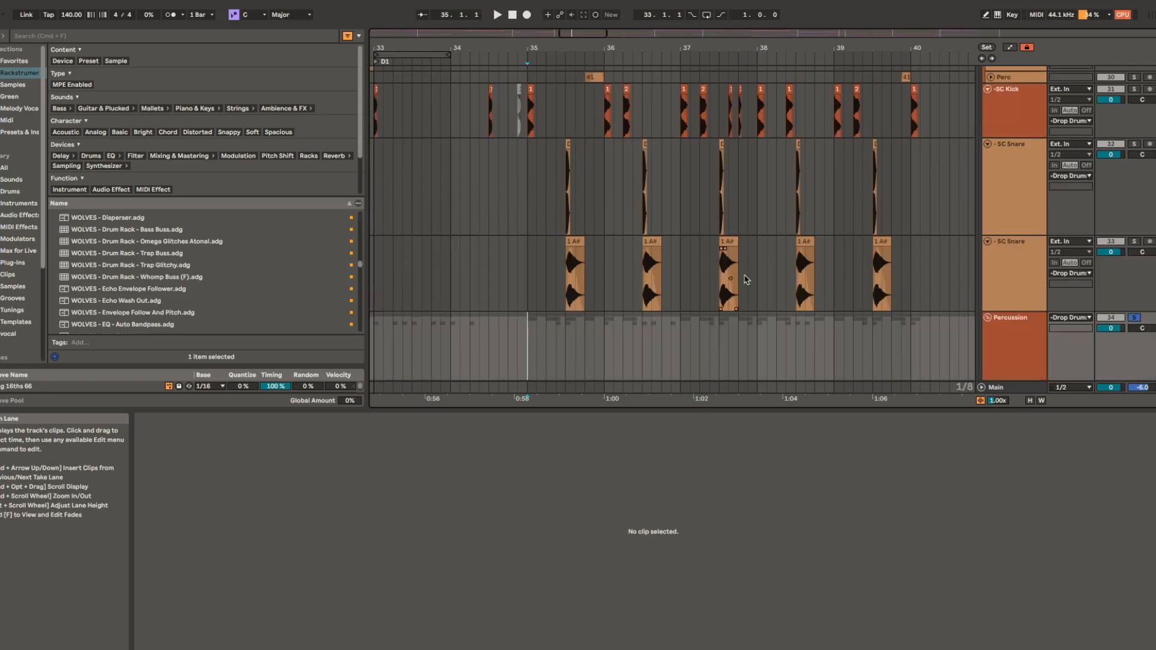
- Play the Drop Drums group solo from bar 37
scroll(711, 228, "up", 2)
scroll(711, 227, "right", 2)
scroll(624, 95, "up", 1)
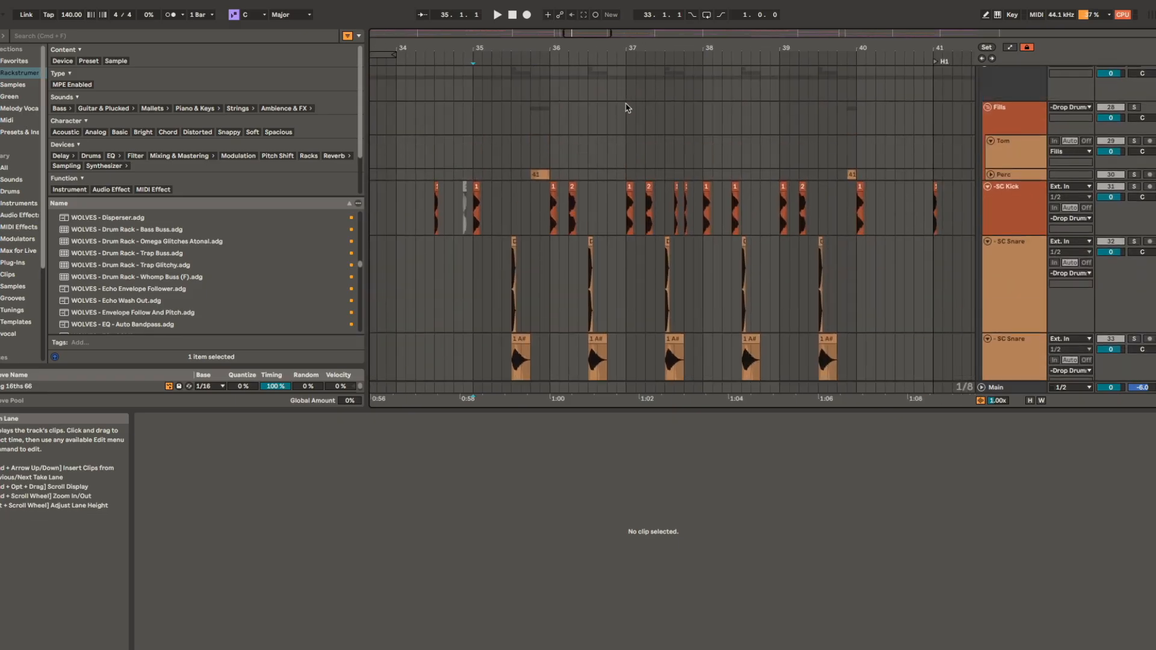
left_click(627, 96)
scroll(855, 198, "up", 1)
scroll(856, 197, "right", 1)
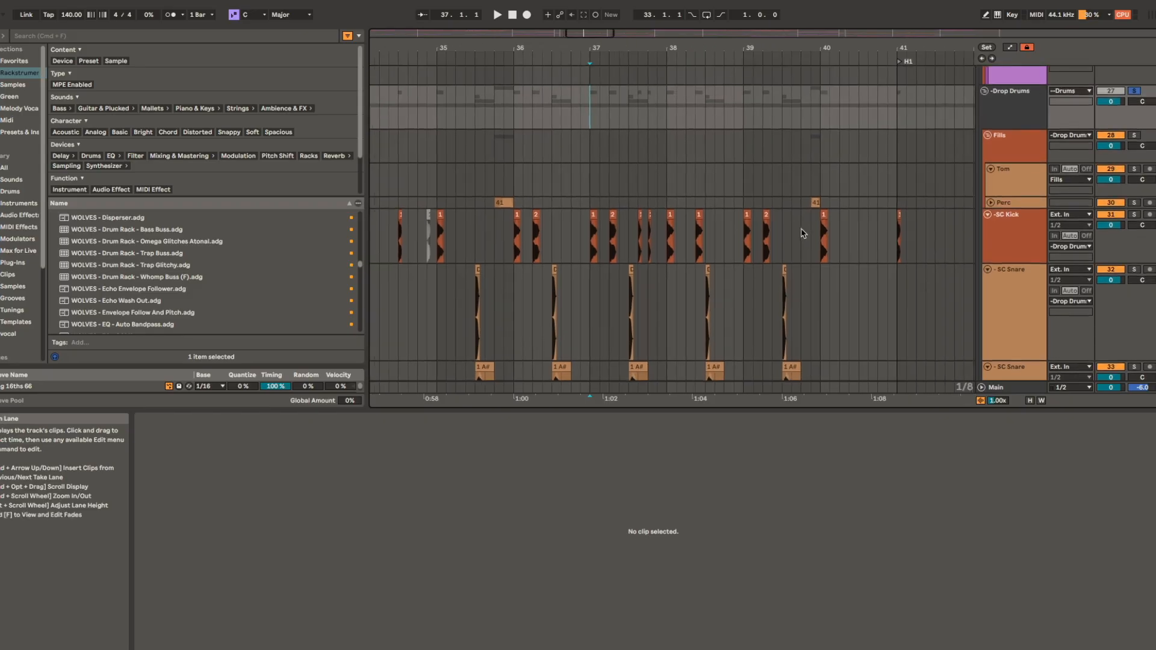
scroll(790, 229, "right", 3)
scroll(790, 229, "down", 1)
scroll(723, 183, "up", 4)
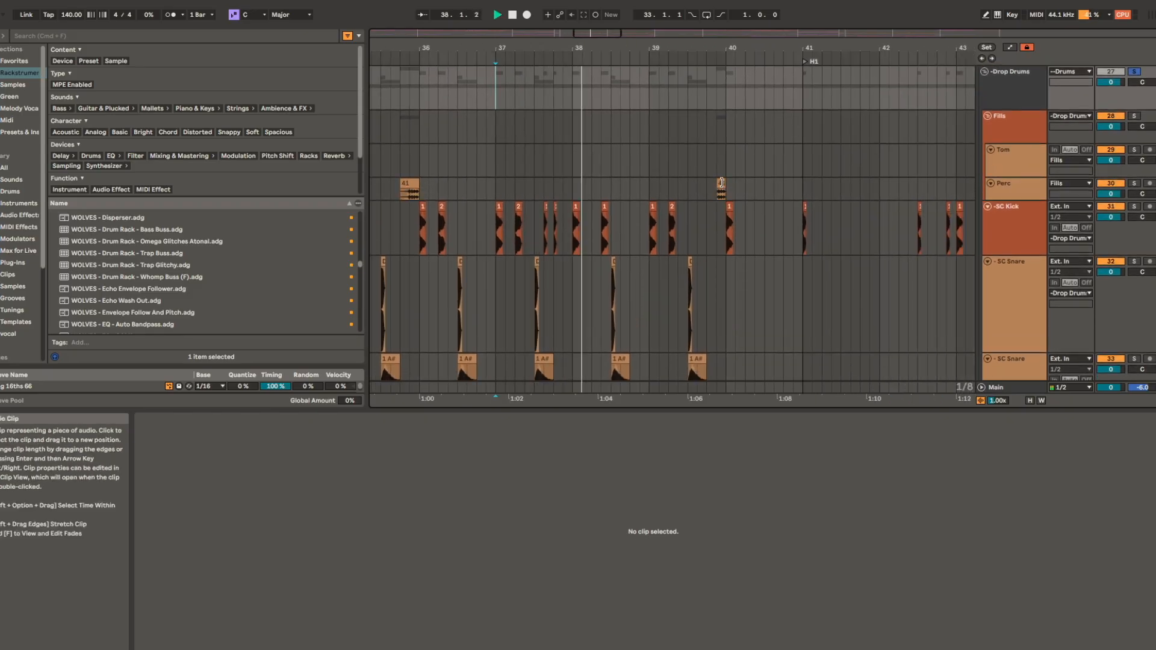
scroll(722, 182, "up", 3)
key("space")
- Open the Perc fill clip just before bar 40, audition it and examine its waveform up close
left_click(721, 183)
key("space")
left_click_drag(734, 216, 617, 203)
scroll(609, 201, "up", 5)
scroll(595, 191, "up", 4)
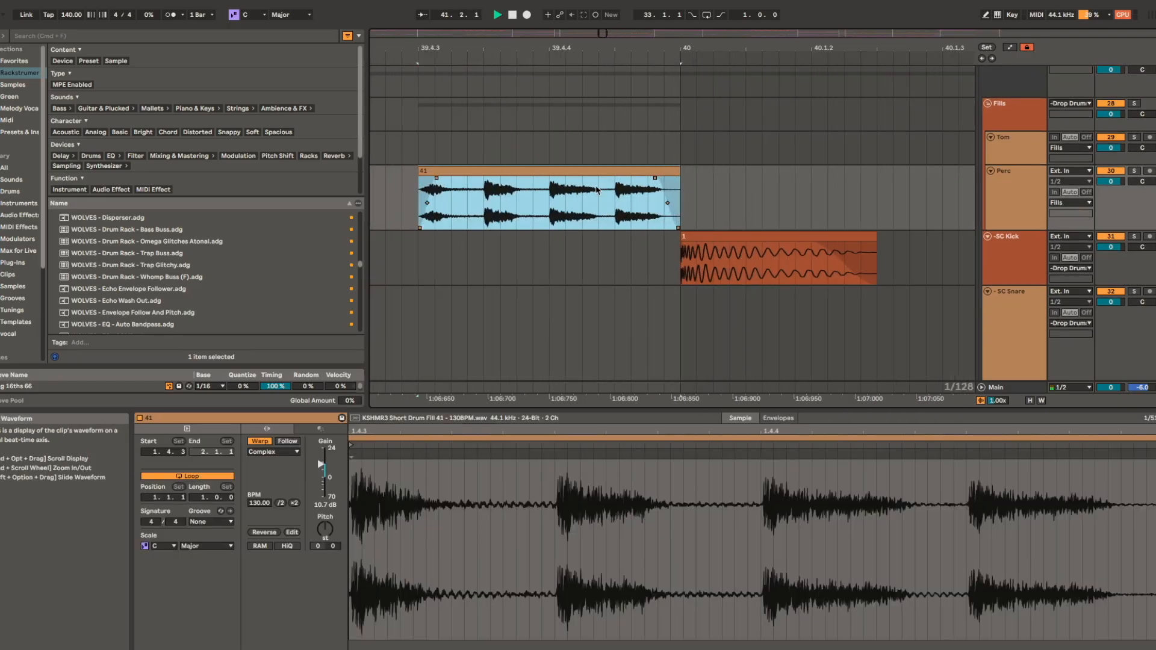
scroll(695, 217, "down", 4)
key("space")
scroll(696, 217, "down", 6)
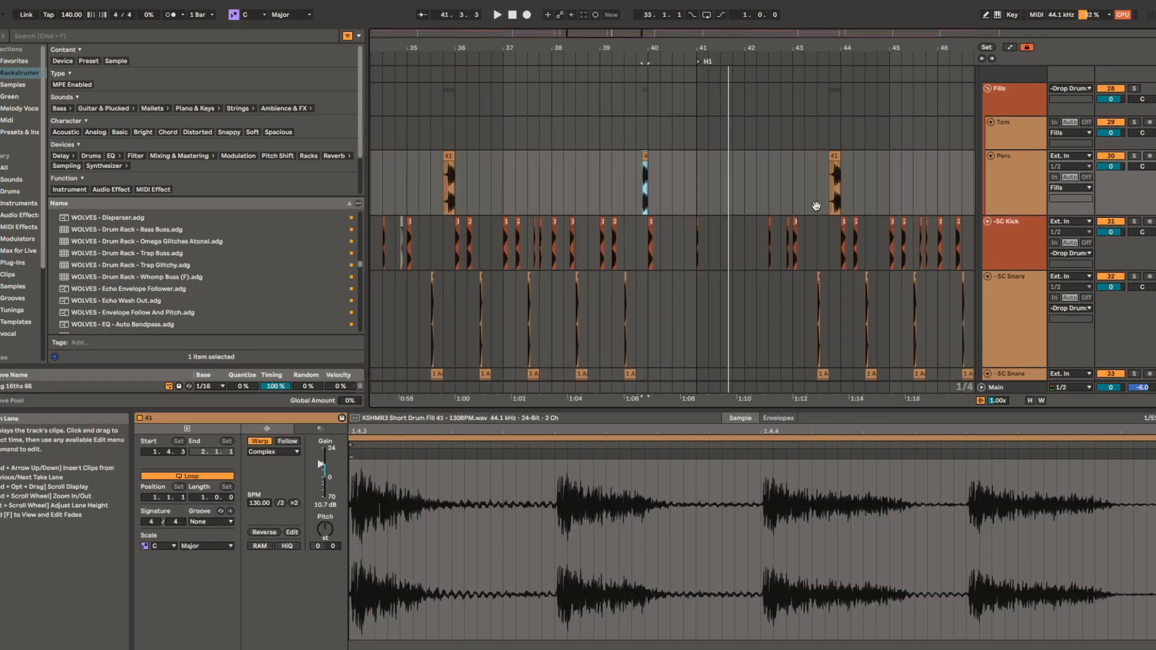
- Open the longer Perc fill clip before bar 44 and play the drop drums from there
left_click(650, 154)
key("space")
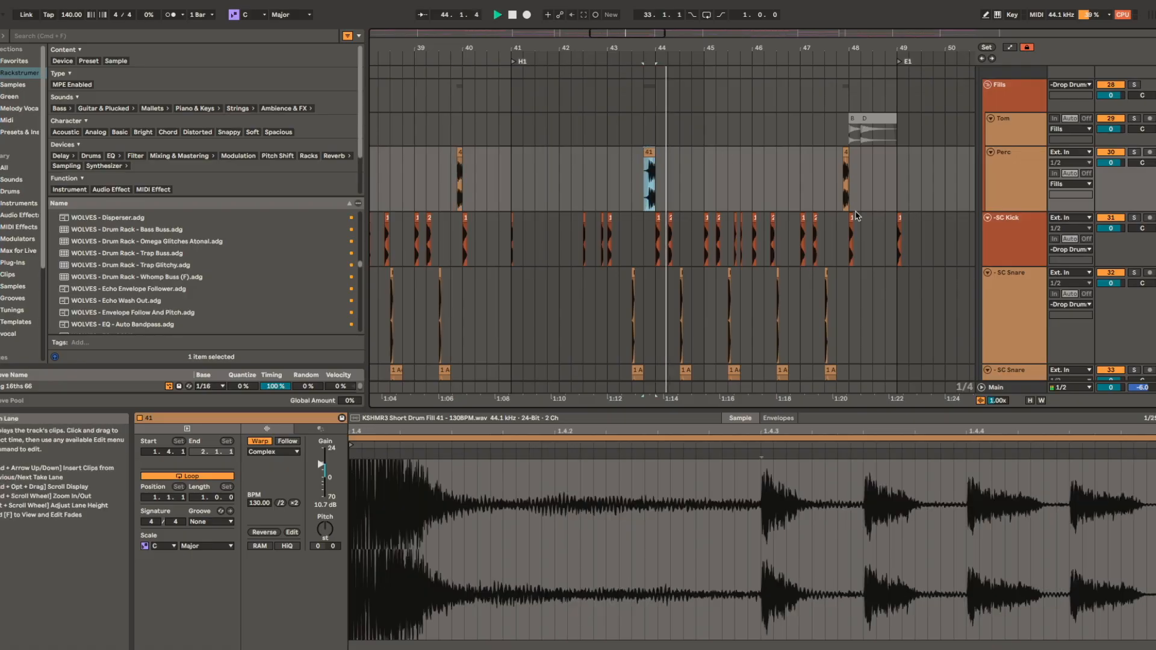
scroll(852, 241, "down", 10)
scroll(730, 239, "up", 5)
scroll(731, 239, "up", 5)
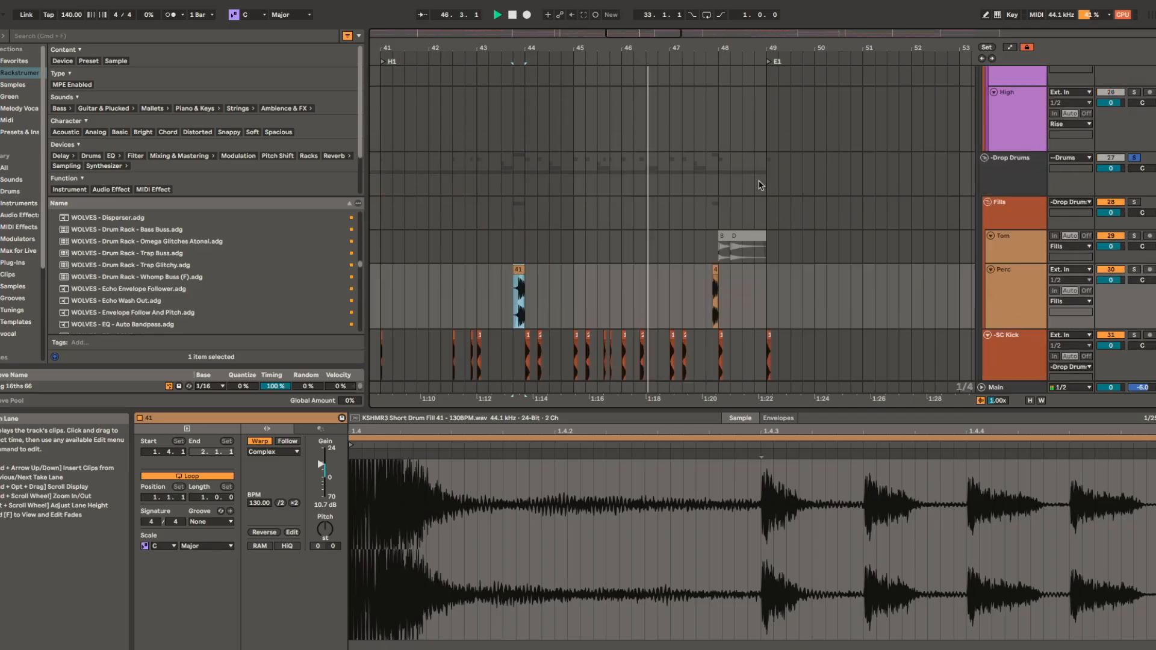
scroll(748, 222, "down", 4)
scroll(643, 235, "down", 5)
key("space")
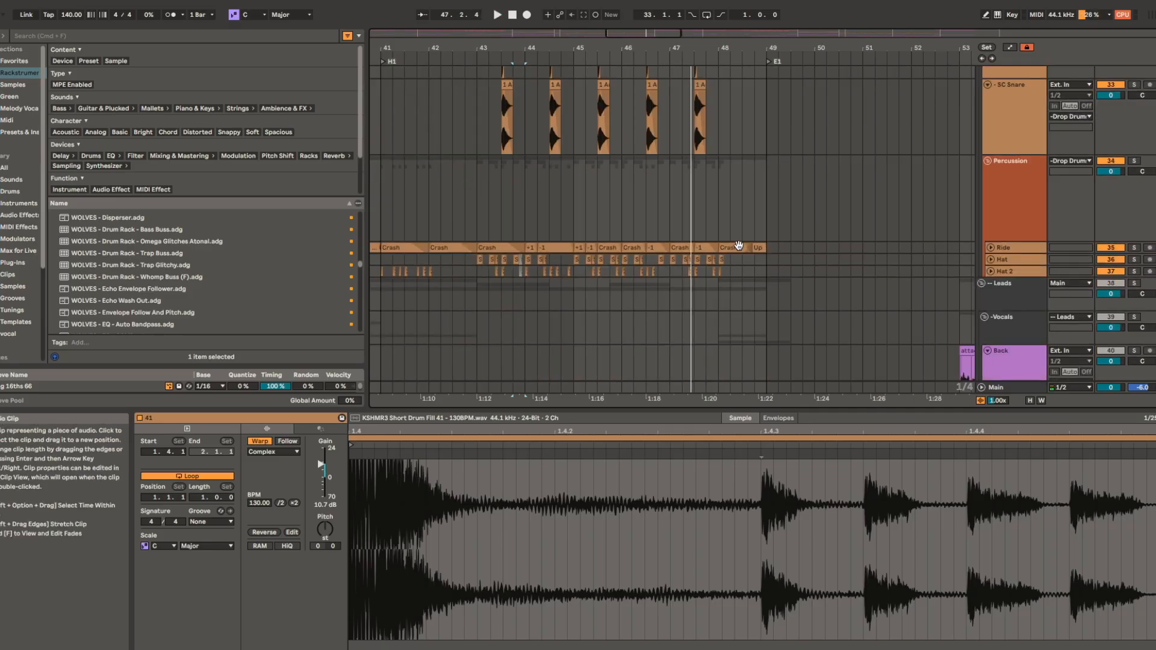
- Check the Ride track's Up clip before bar 49 and audition the Crash clip at bar 48
scroll(739, 245, "up", 7)
left_click(767, 249)
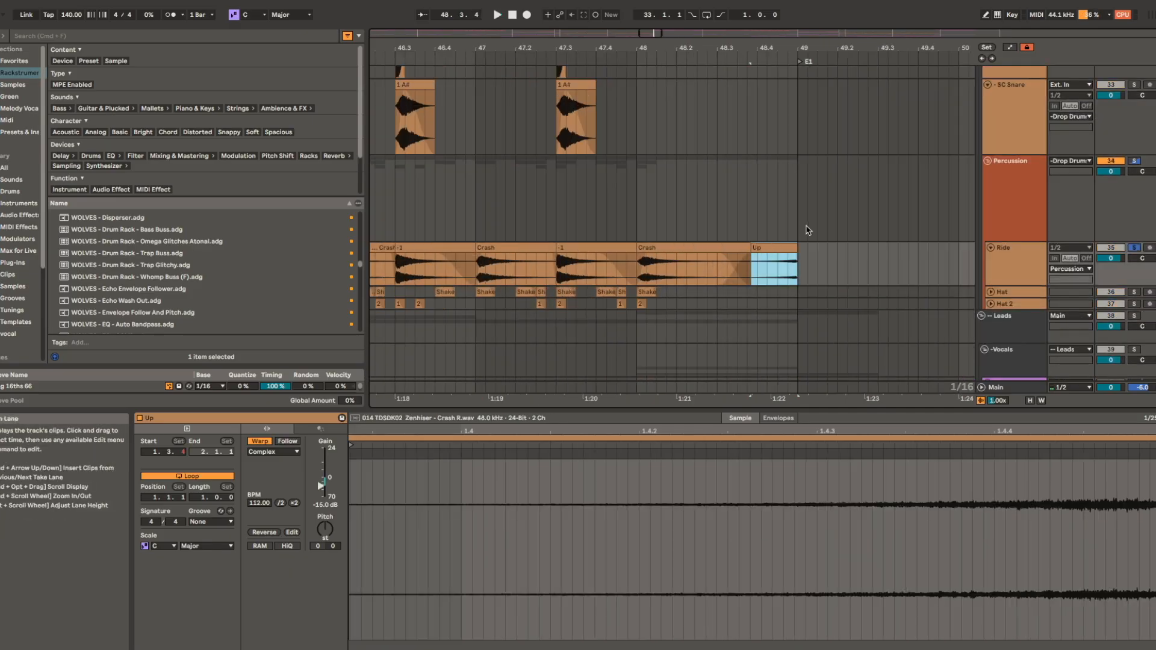
left_click(702, 251)
key("space")
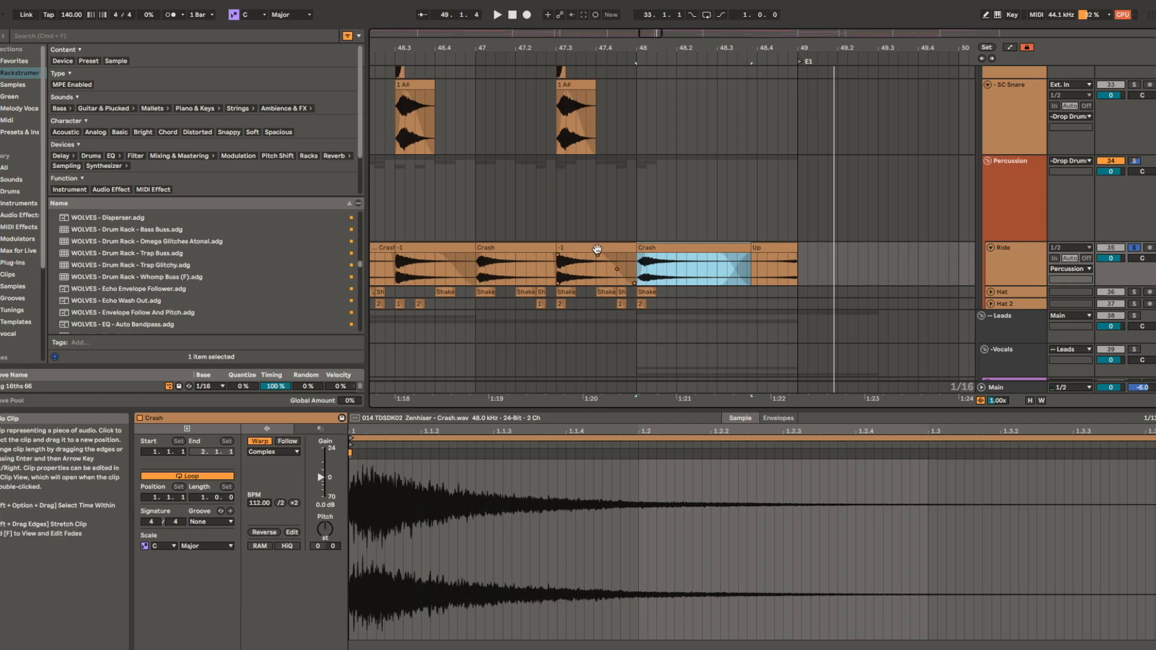
- Compare the Ride track's pitched -1 clip at 47.3 with the Crash clip at bar 47, playing the latter
left_click(632, 277)
key("shift+Tab")
key("shift+Tab")
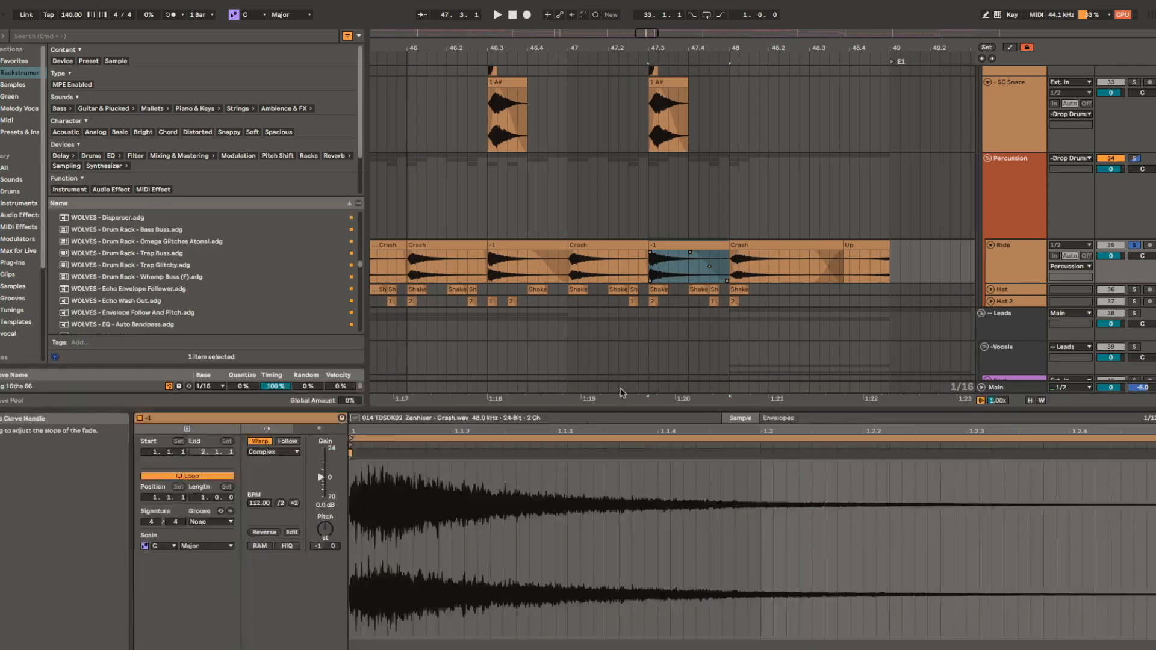
left_click(626, 246)
key("space")
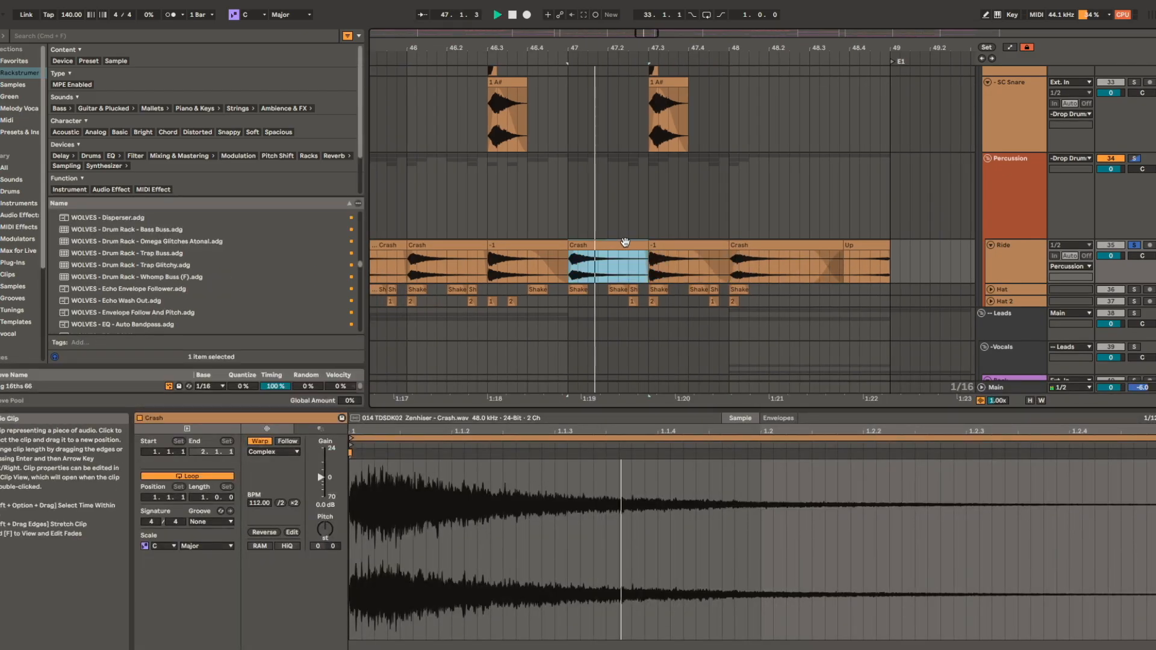
key("space")
scroll(628, 256, "down", 5)
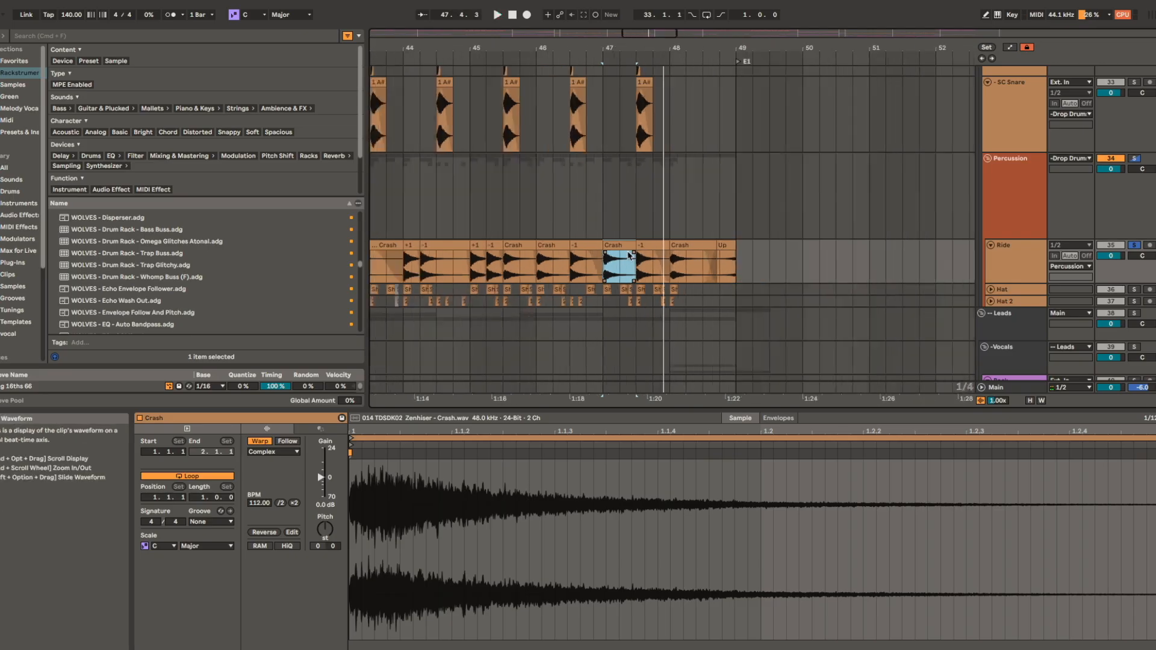
- Place the insert marker at bar 33 on the Back vocal track, at the start of the drop
scroll(618, 254, "left", 4)
scroll(696, 225, "down", 5)
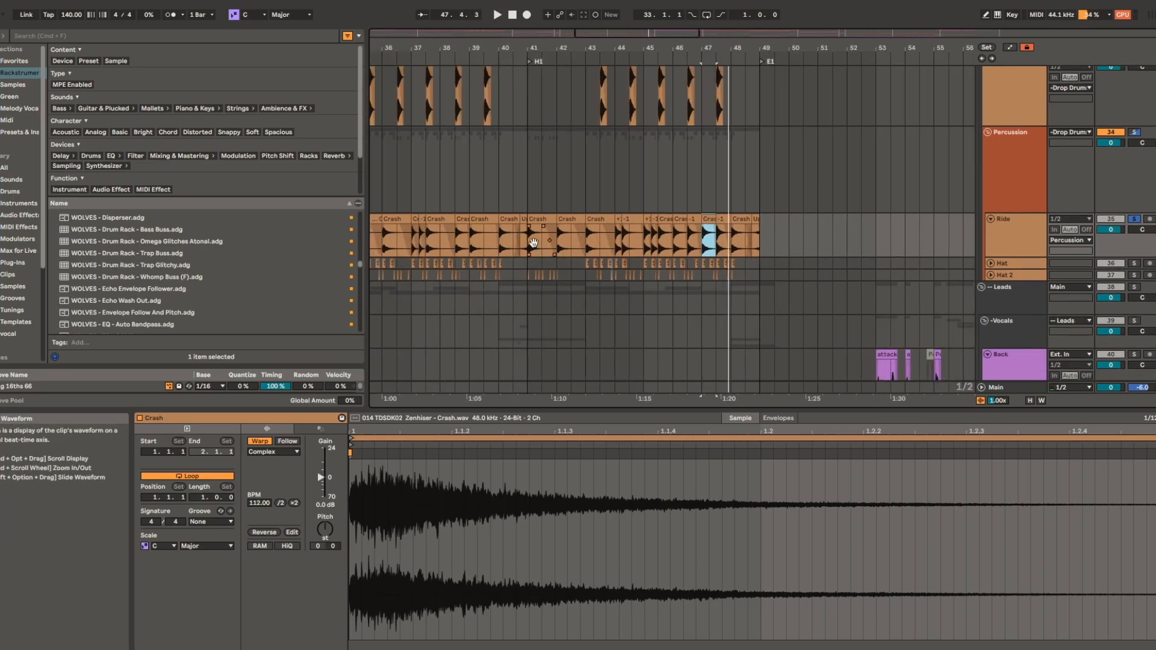
scroll(533, 240, "left", 5)
scroll(523, 232, "down", 5)
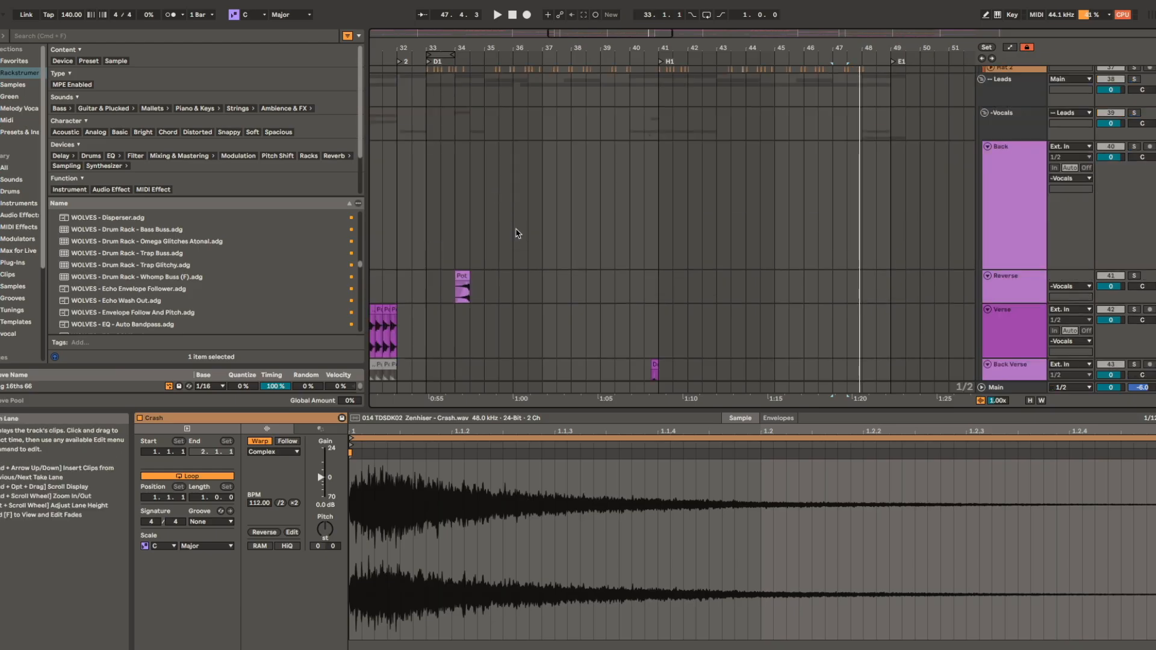
scroll(515, 233, "left", 3)
left_click(507, 122)
scroll(524, 180, "down", 8)
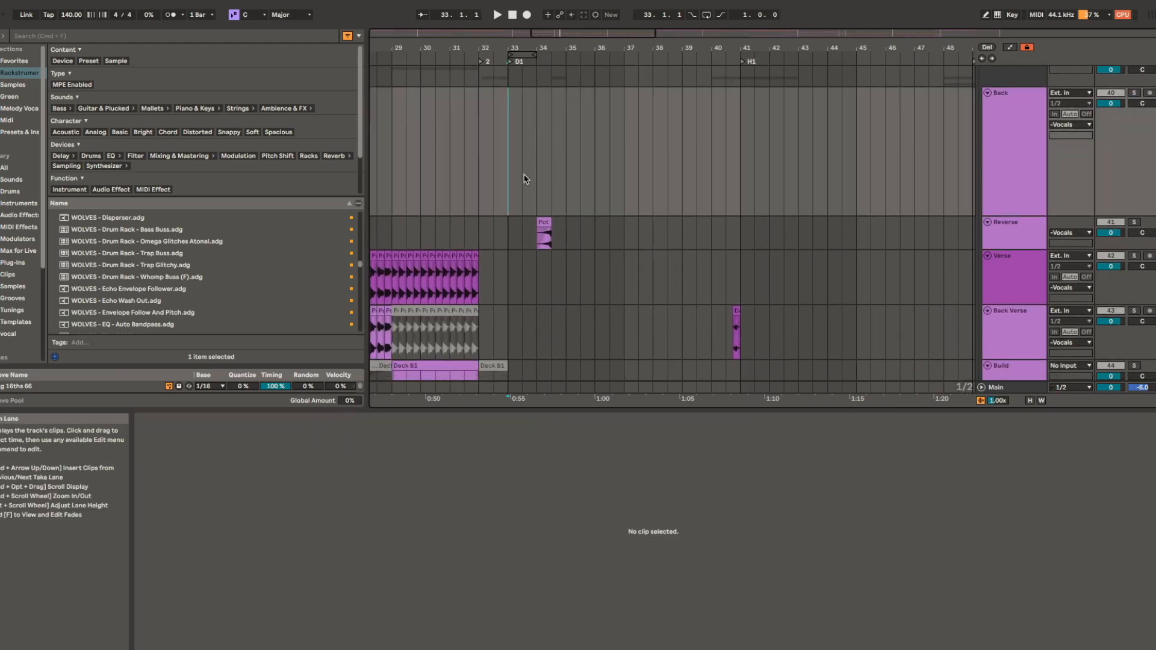
- Open the Nasty bass clip at bar 33 and audition it solo
scroll(518, 211, "down", 6)
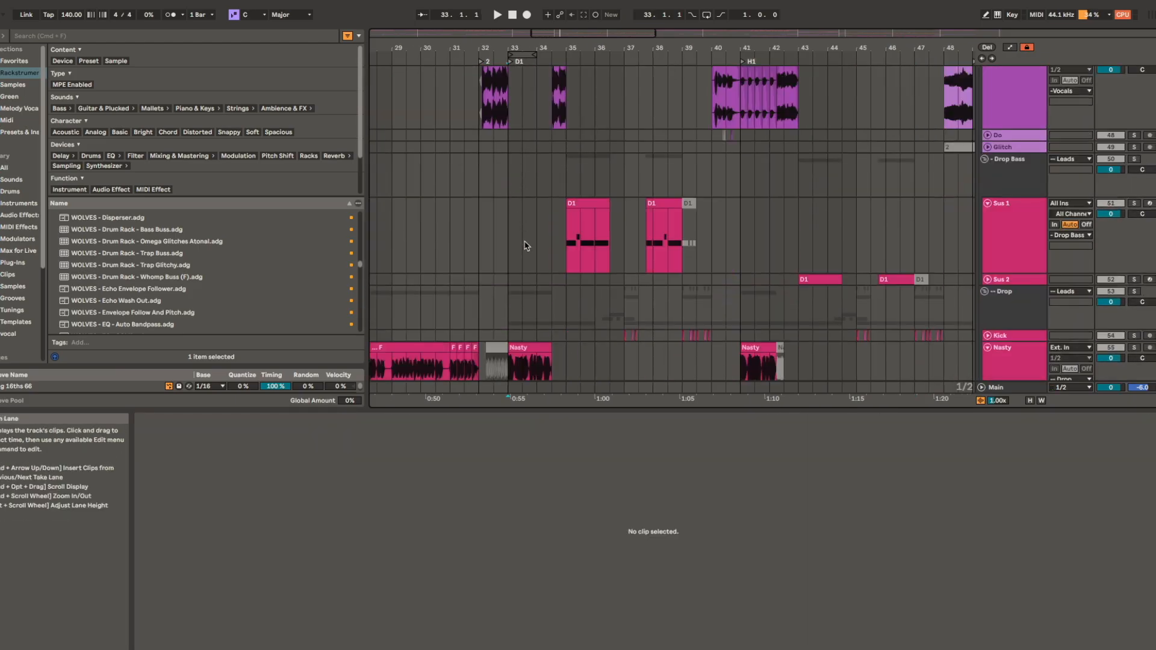
left_click(527, 190)
key("s")
key("space")
scroll(510, 232, "up", 5)
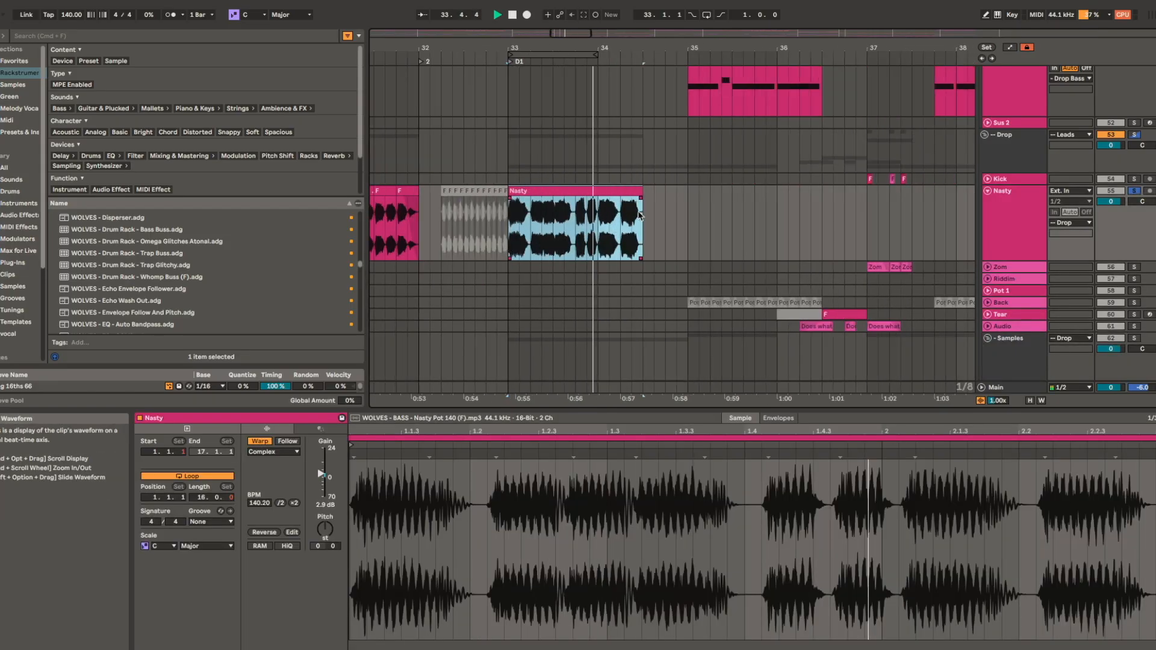
key("space")
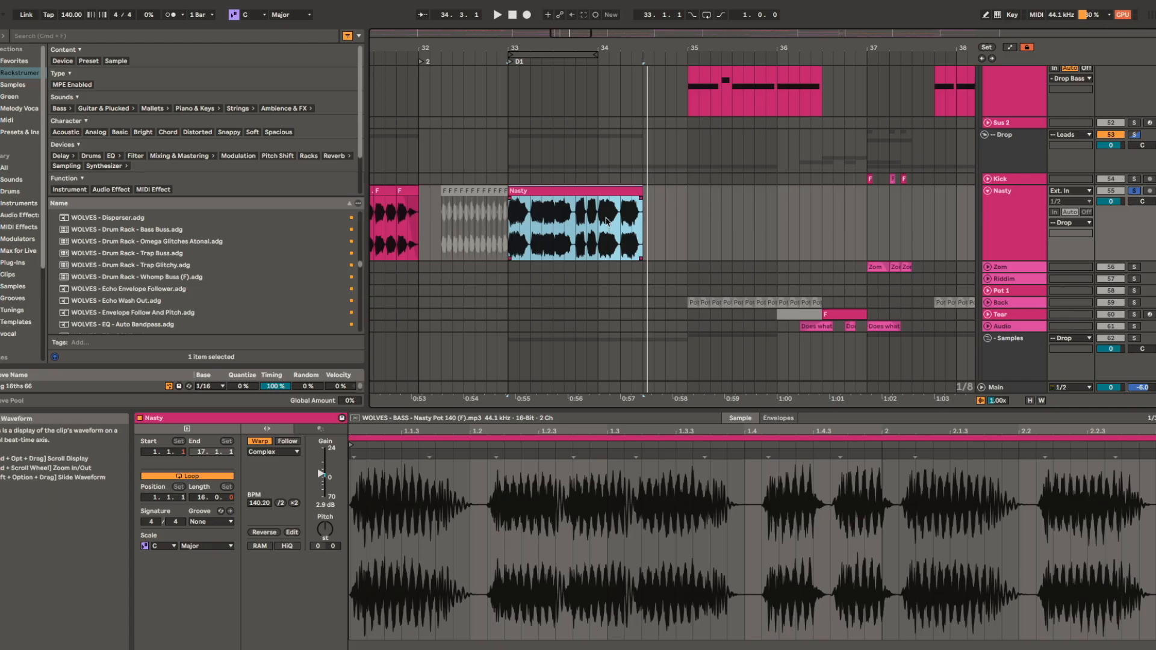
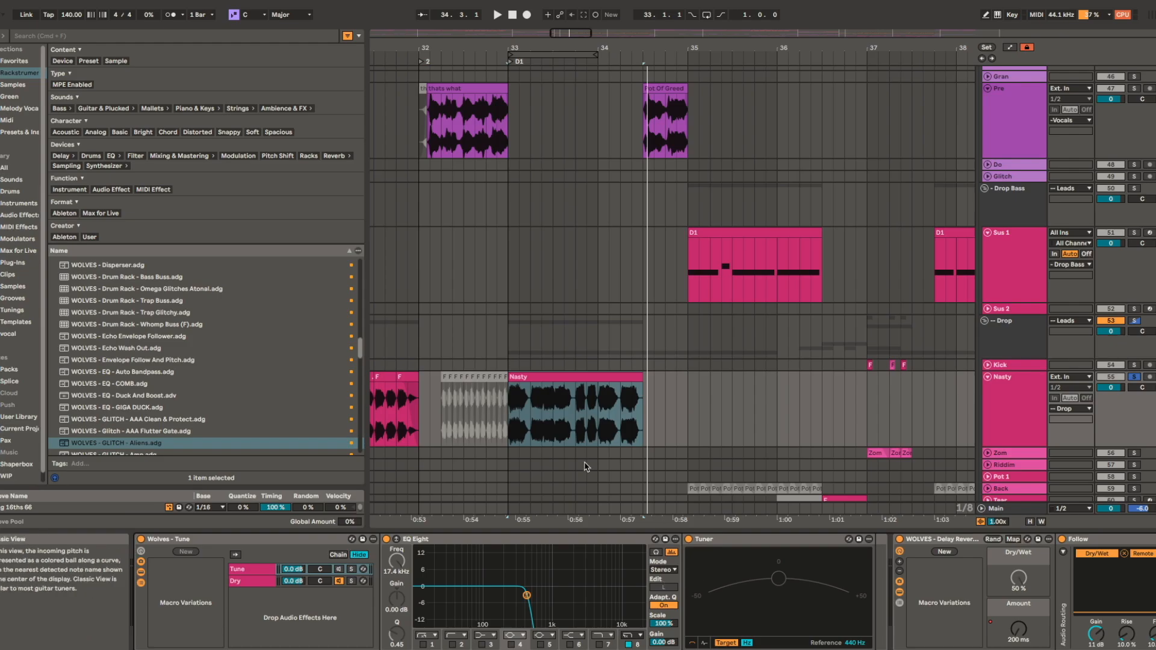
- Try splitting the Nasty clip at 33.2 with a fade-out on its first part, play it, and undo the edits
scroll(627, 298, "down", 3)
left_click(599, 278)
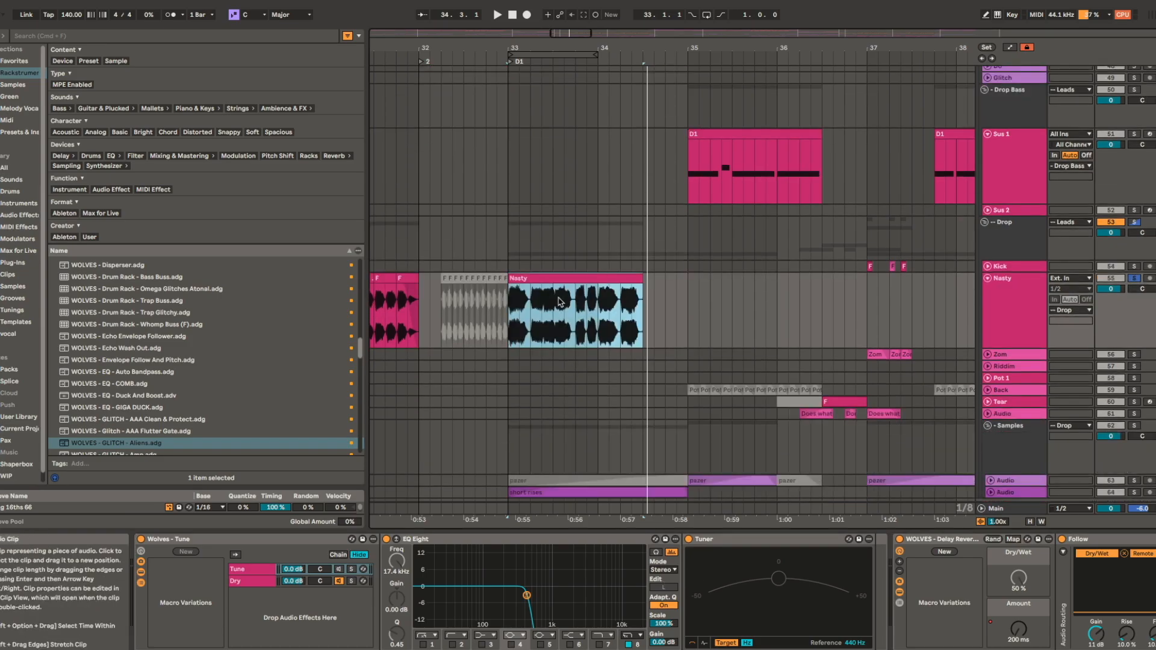
key("z")
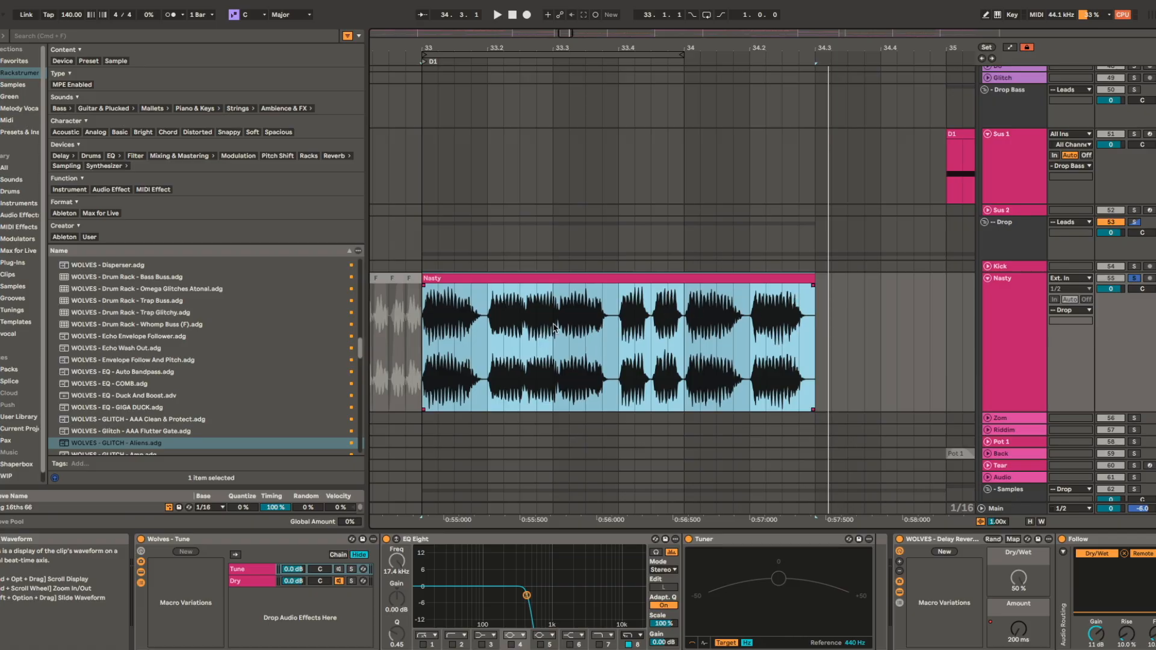
left_click(491, 320)
key("plus")
left_click_drag(599, 297, 634, 287)
key("super+e")
left_click_drag(523, 277, 430, 274)
left_click(474, 270)
key("space")
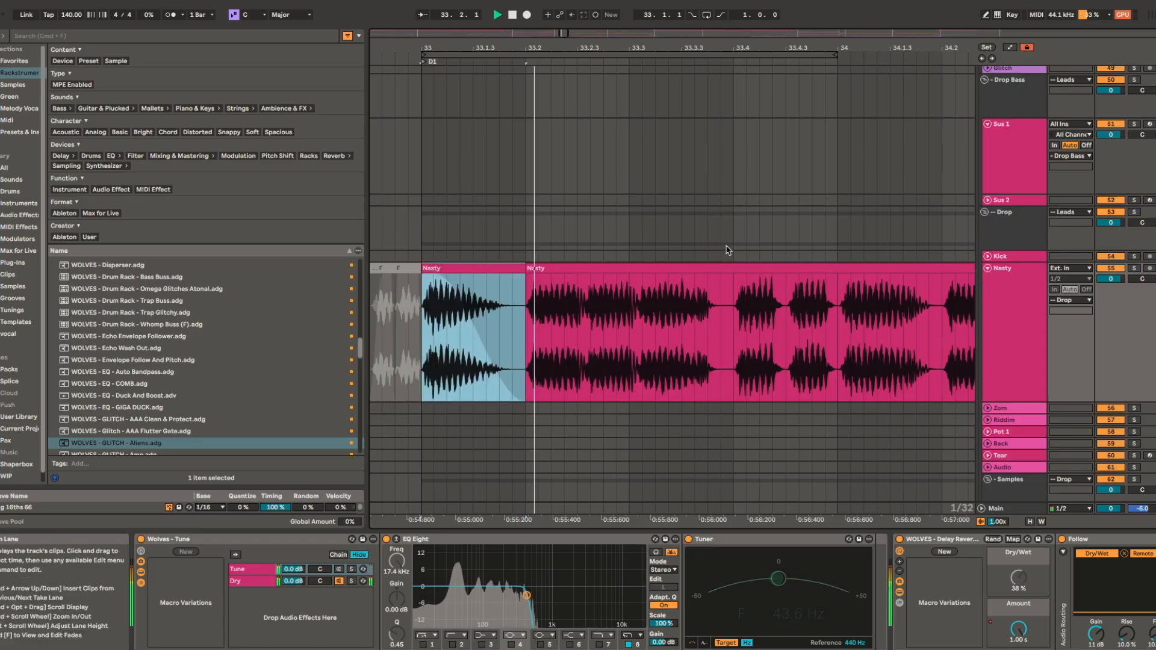
key("super+z")
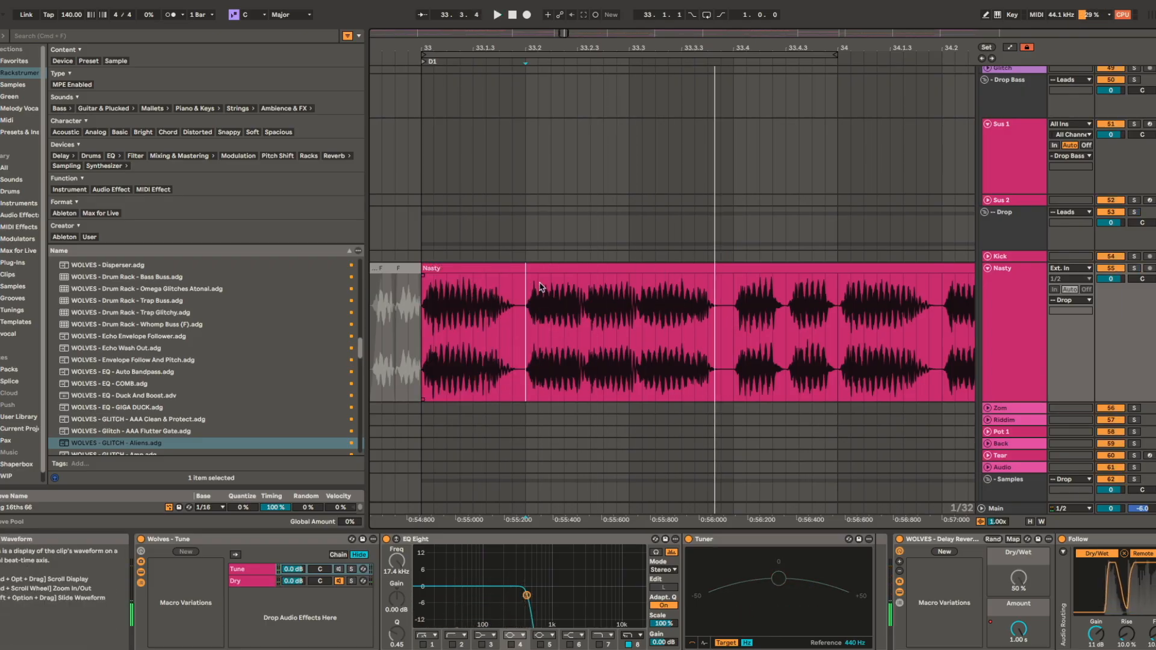
- Examine the gaps between the bass hits in the Nasty clip at 33.2 and 33.4
left_click(561, 268)
mouse_move(525, 307)
left_mouse_down()
mouse_move(500, 311)
mouse_move(526, 294)
left_mouse_up()
left_click(525, 293)
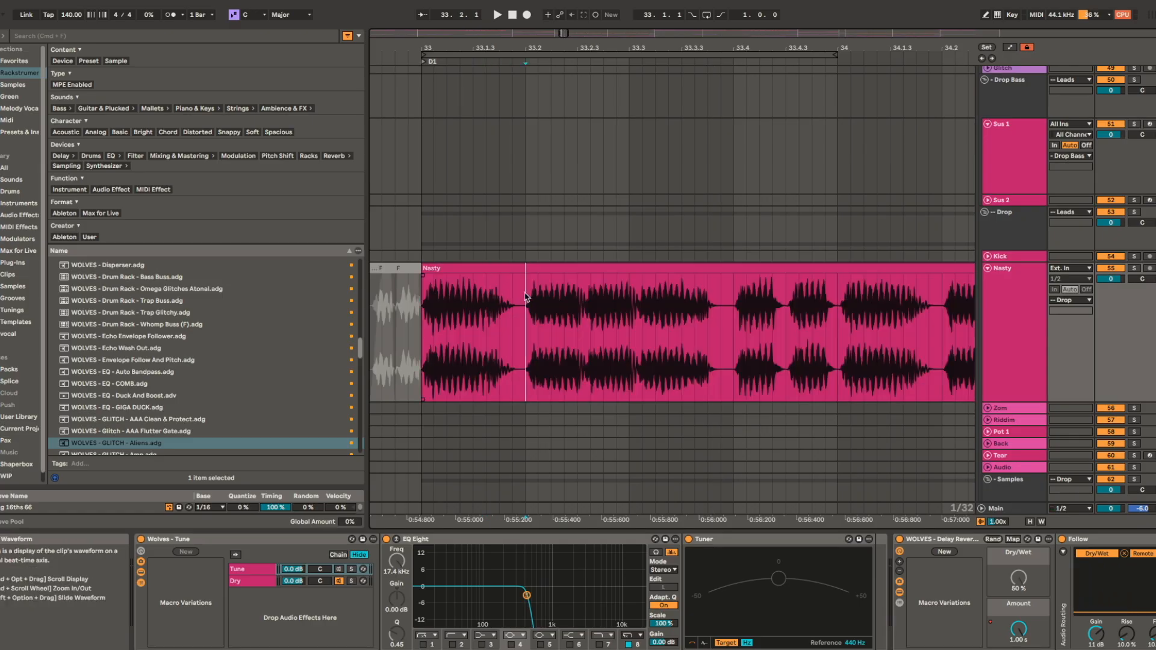
left_click(639, 265)
scroll(627, 314, "down", 5)
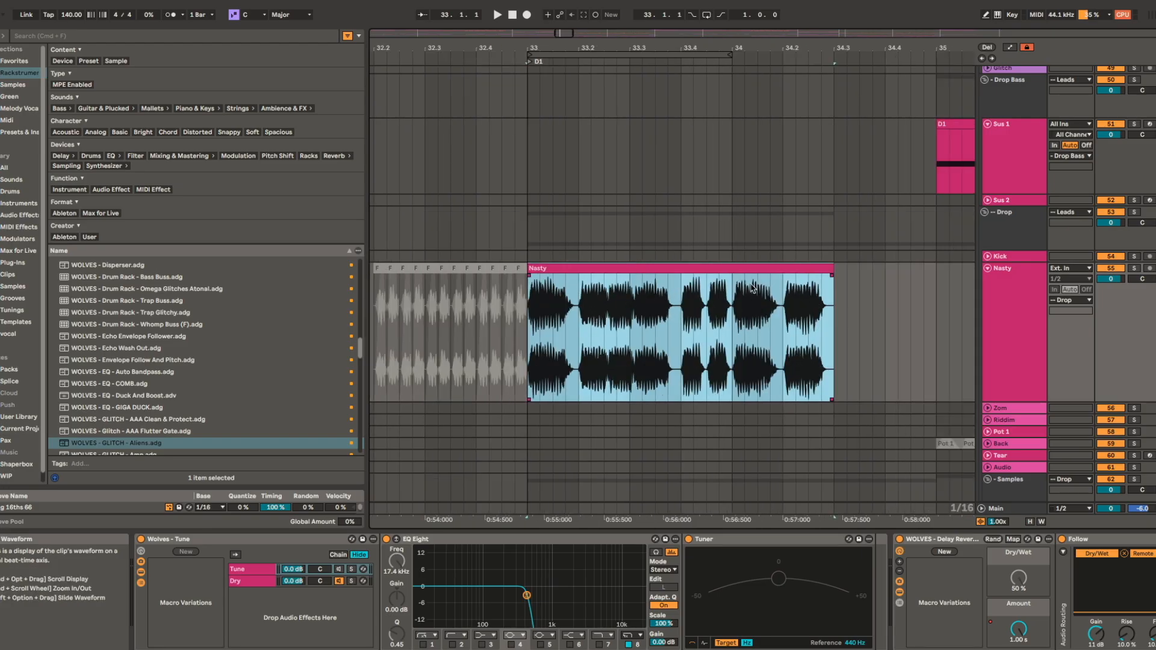
left_click(679, 298)
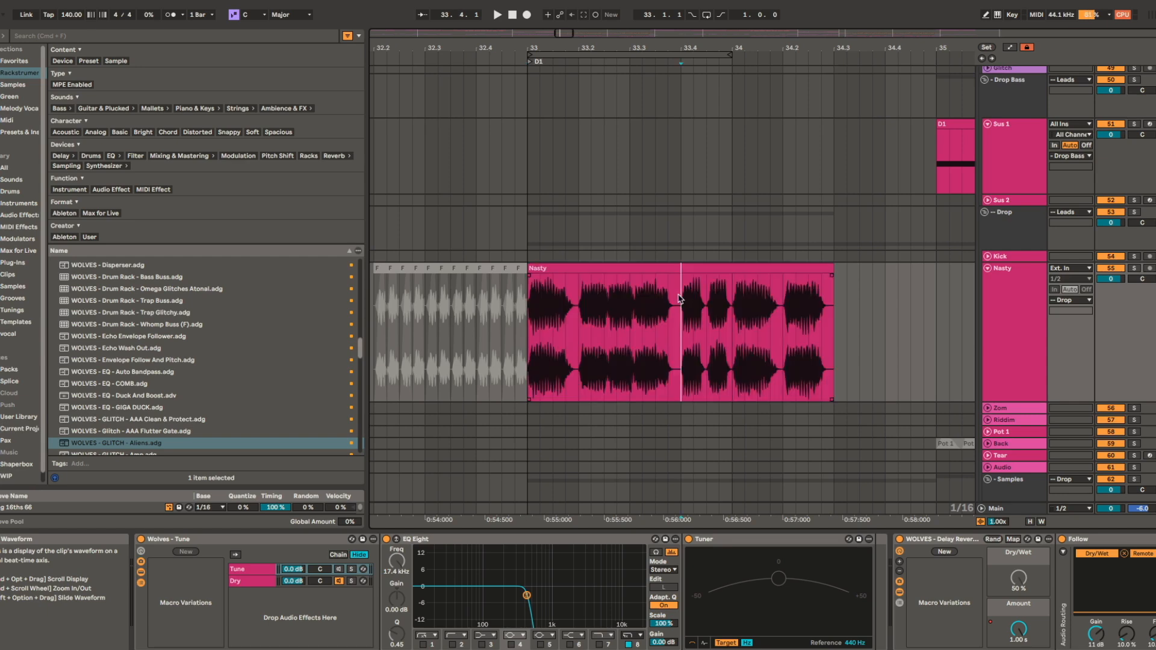
- Play the Nasty clip from bar 33 while reviewing the delay reverb, follower, reverb and EQ in its effect chain
left_click(625, 269)
scroll(572, 280, "right", 4)
scroll(571, 278, "down", 4)
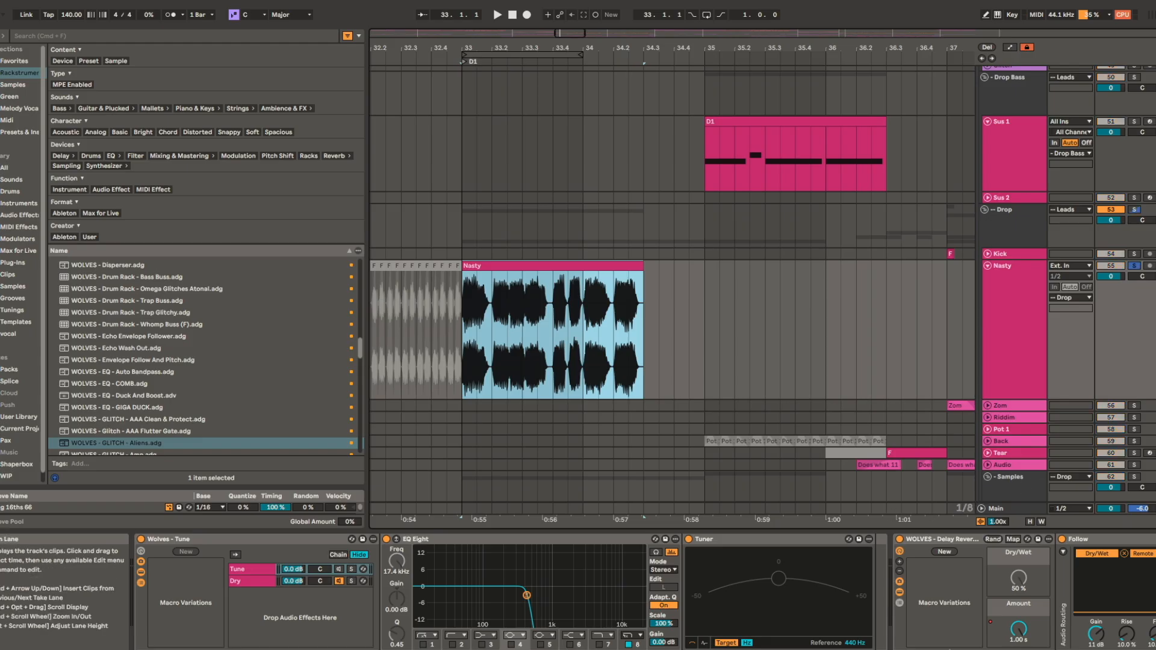
scroll(895, 548, "right", 5)
key("space")
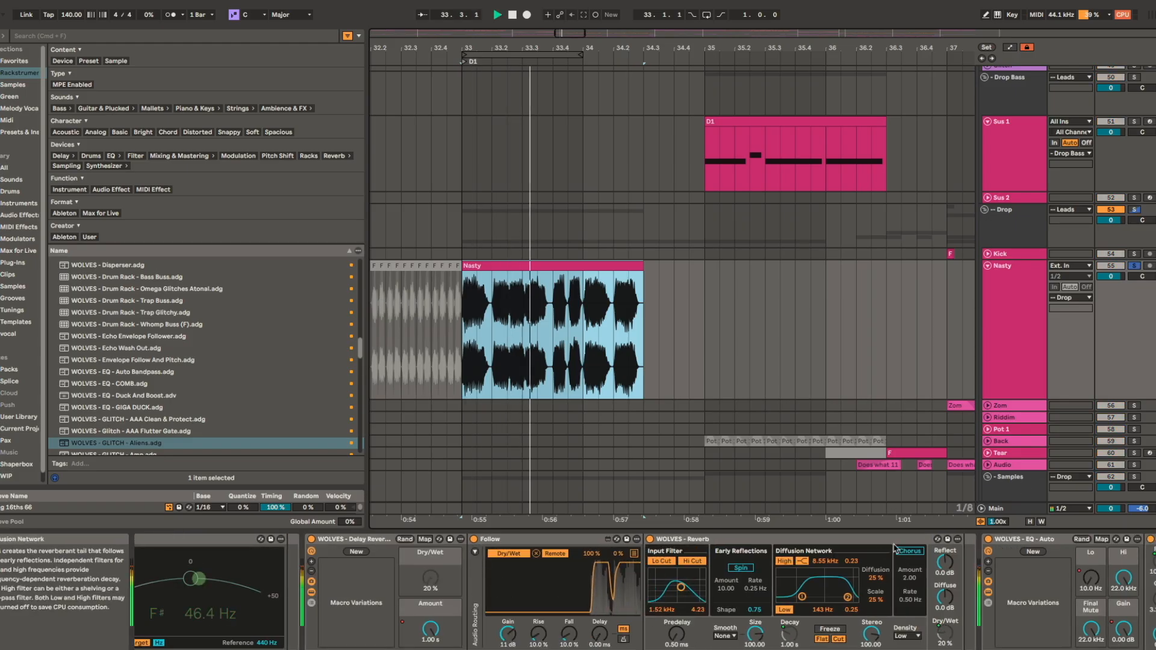
scroll(895, 548, "right", 5)
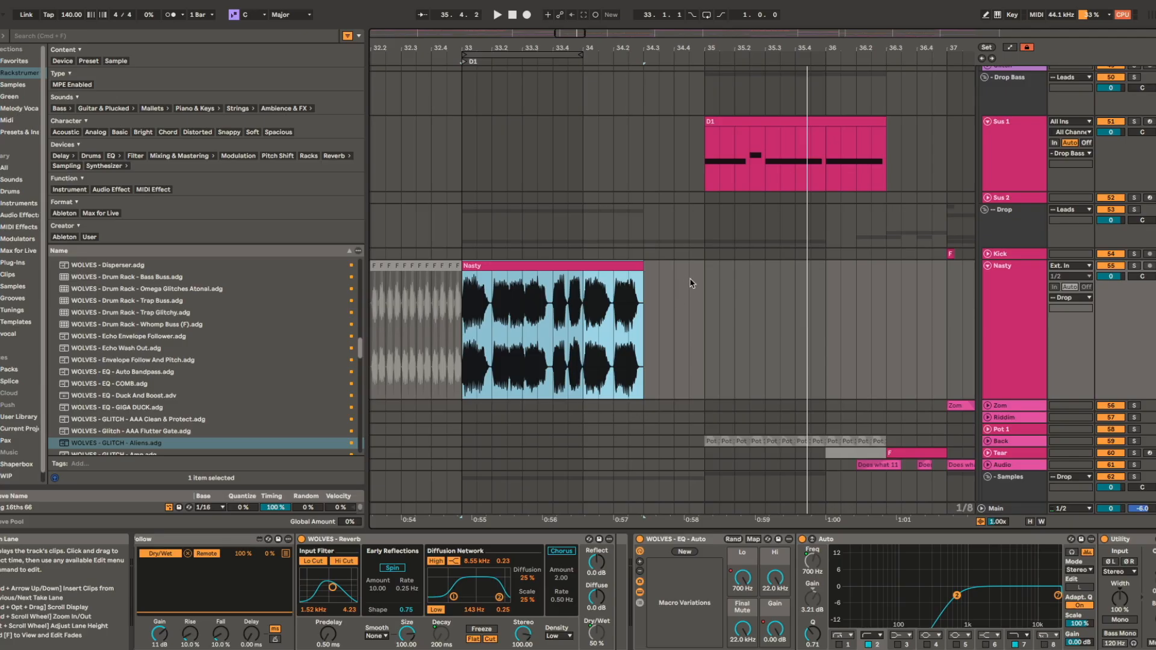
- Audition the D1 clip at bar 35 on Sus 1 solo and inspect oscillator A in its Serum 2 instrument
left_click(648, 297)
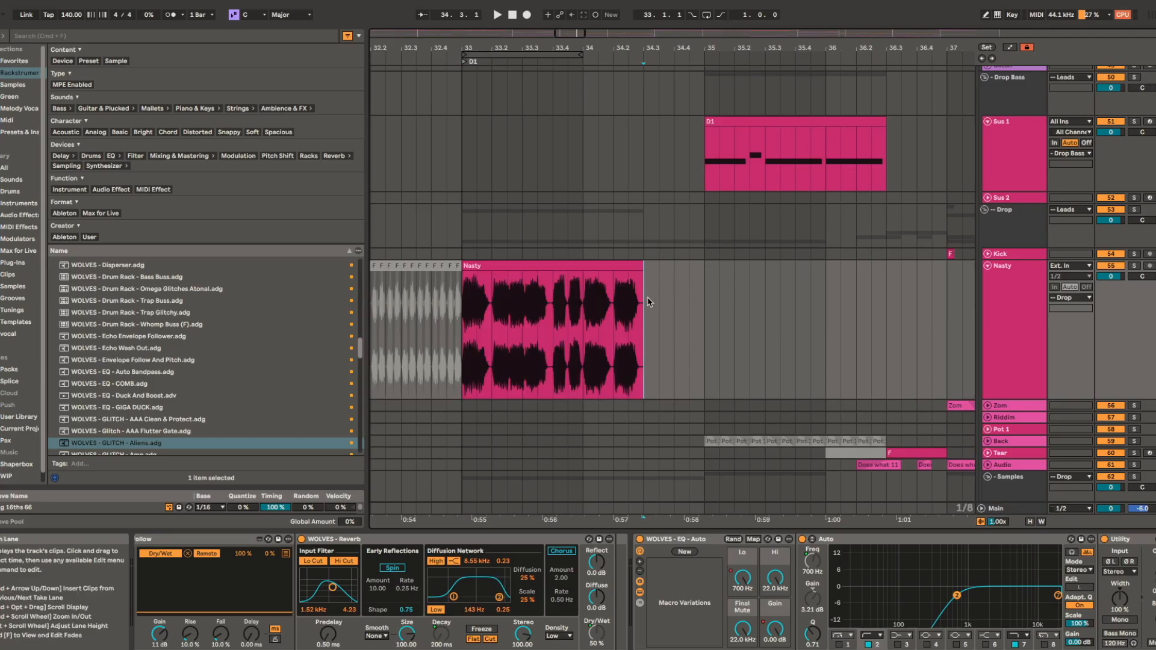
scroll(690, 298, "up", 3)
scroll(690, 298, "right", 3)
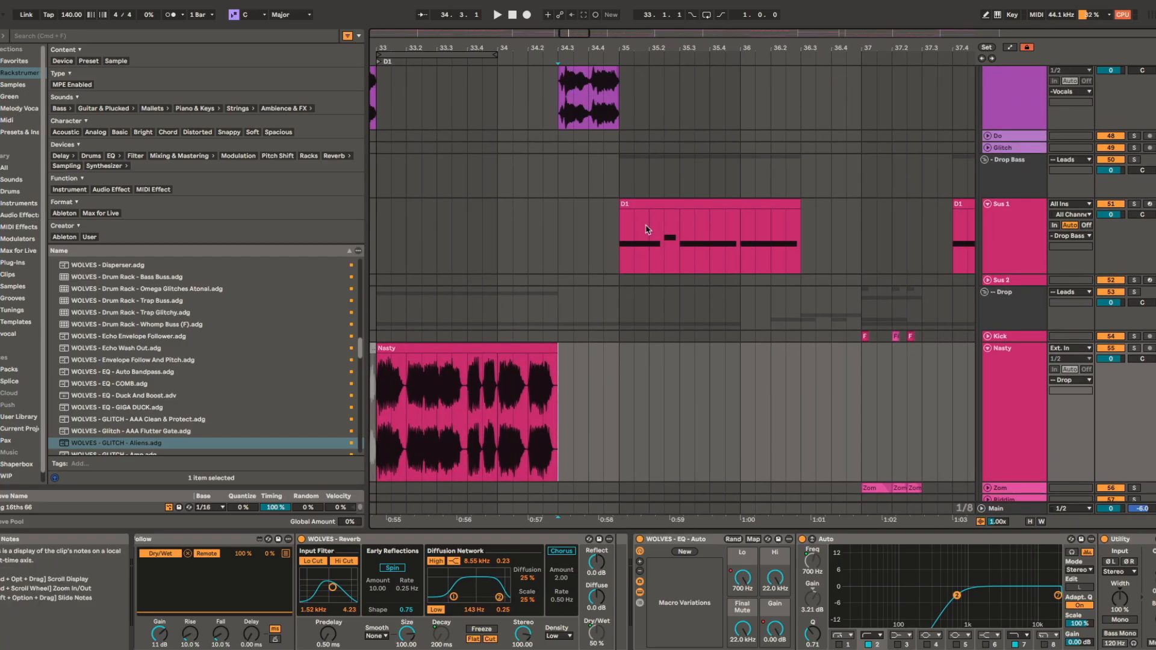
left_click(674, 207)
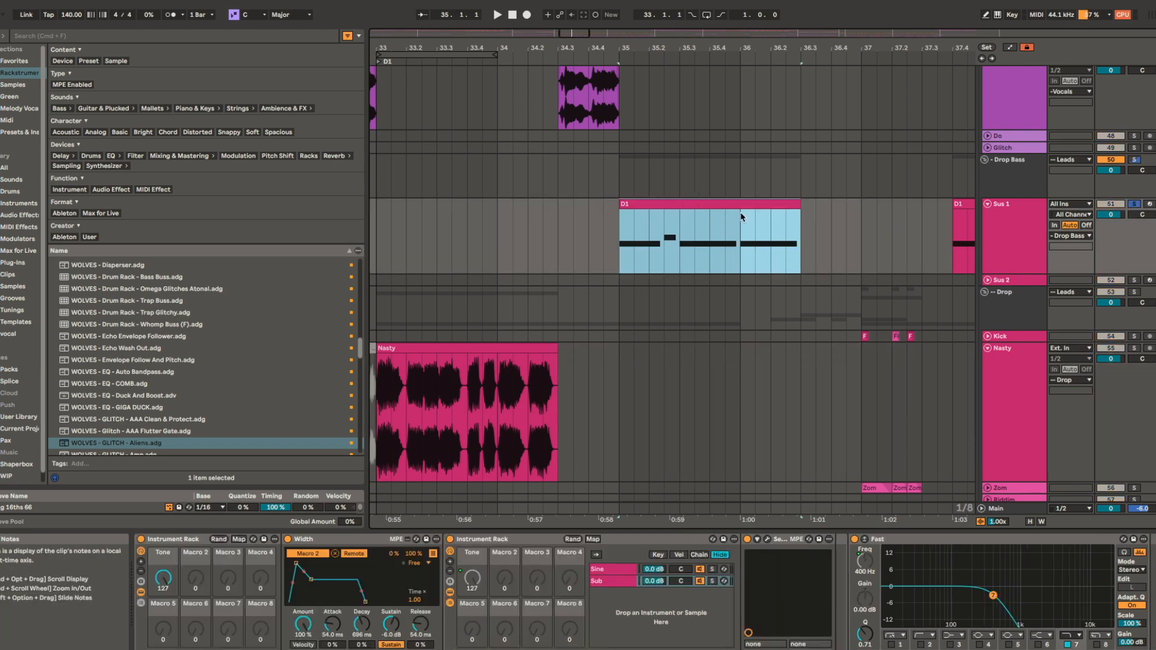
key("space")
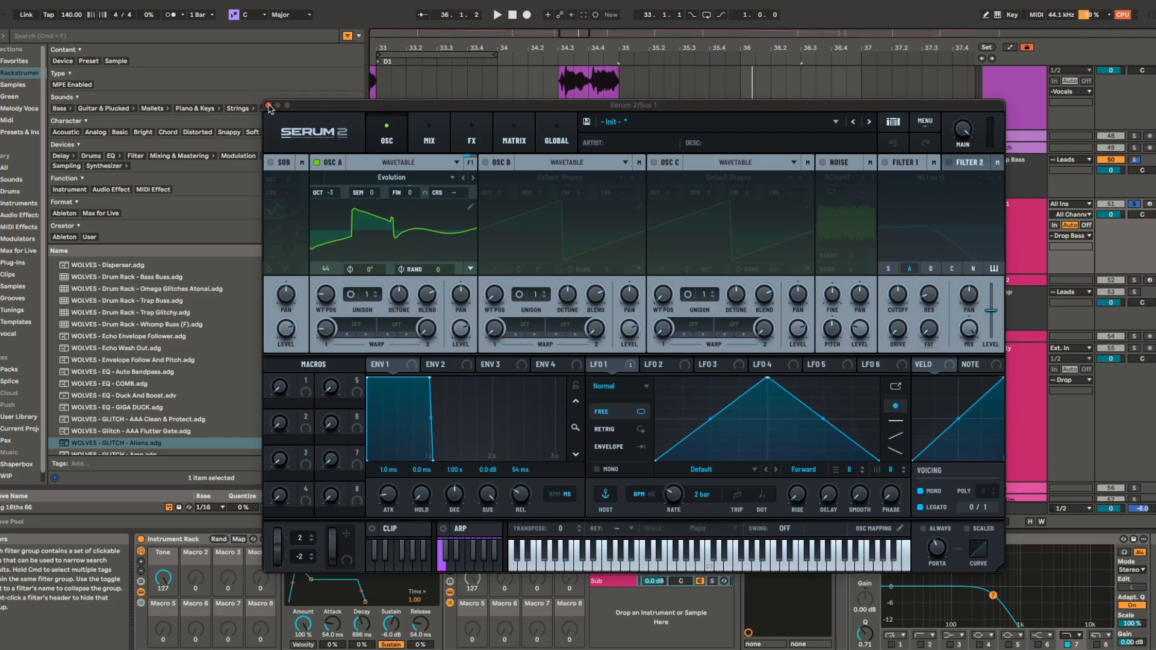
left_click(334, 297)
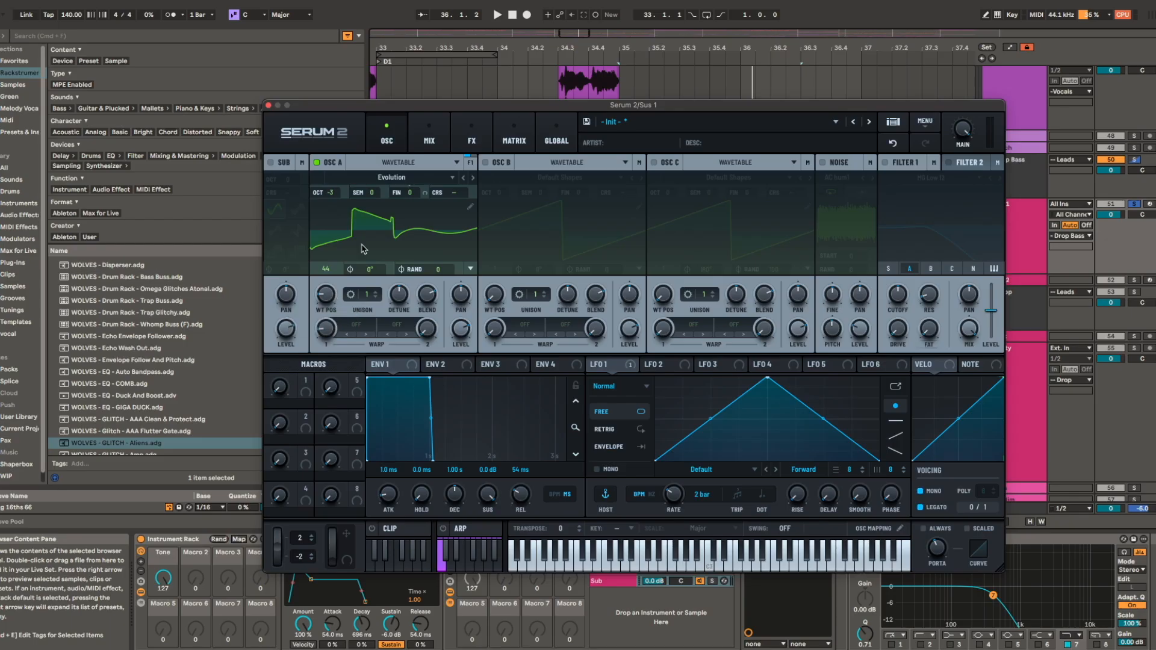
- Audition the D1 clip at bar 35 on Sus 1 and inspect its notes, starting from the first one
left_click(269, 106)
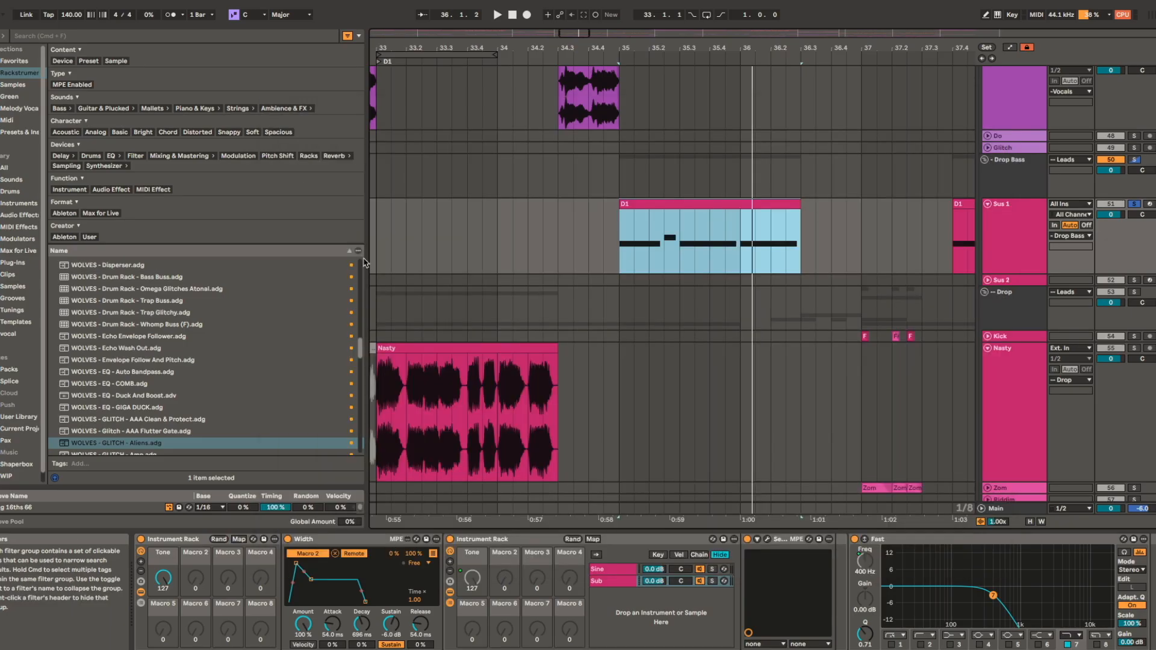
key("space")
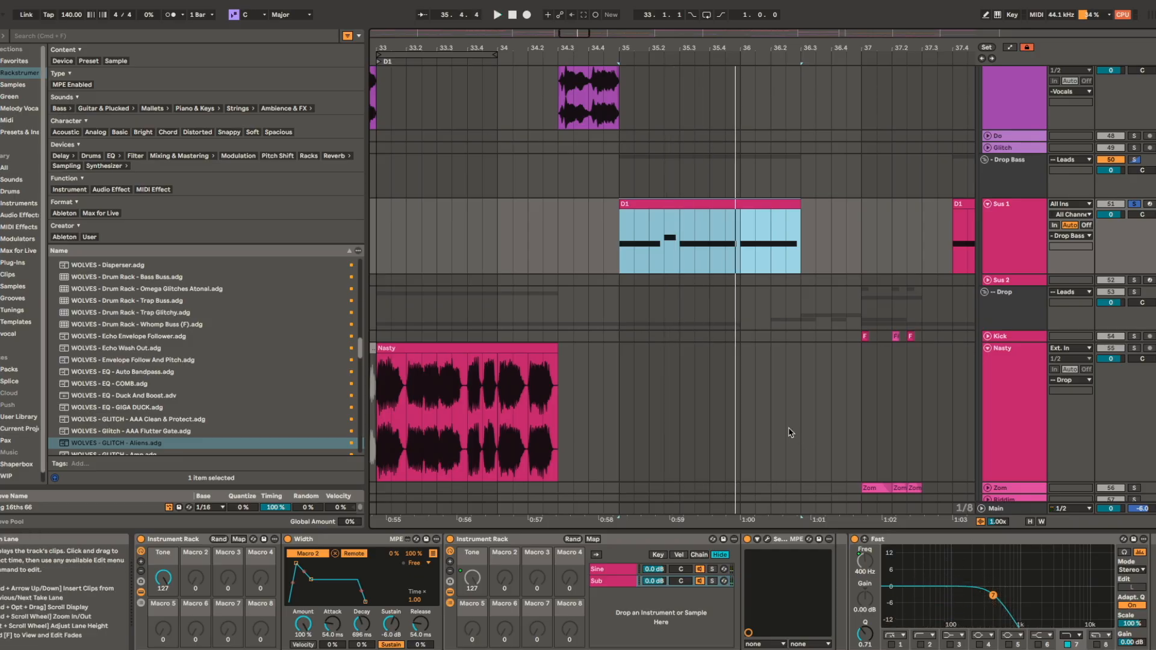
double_click(706, 233)
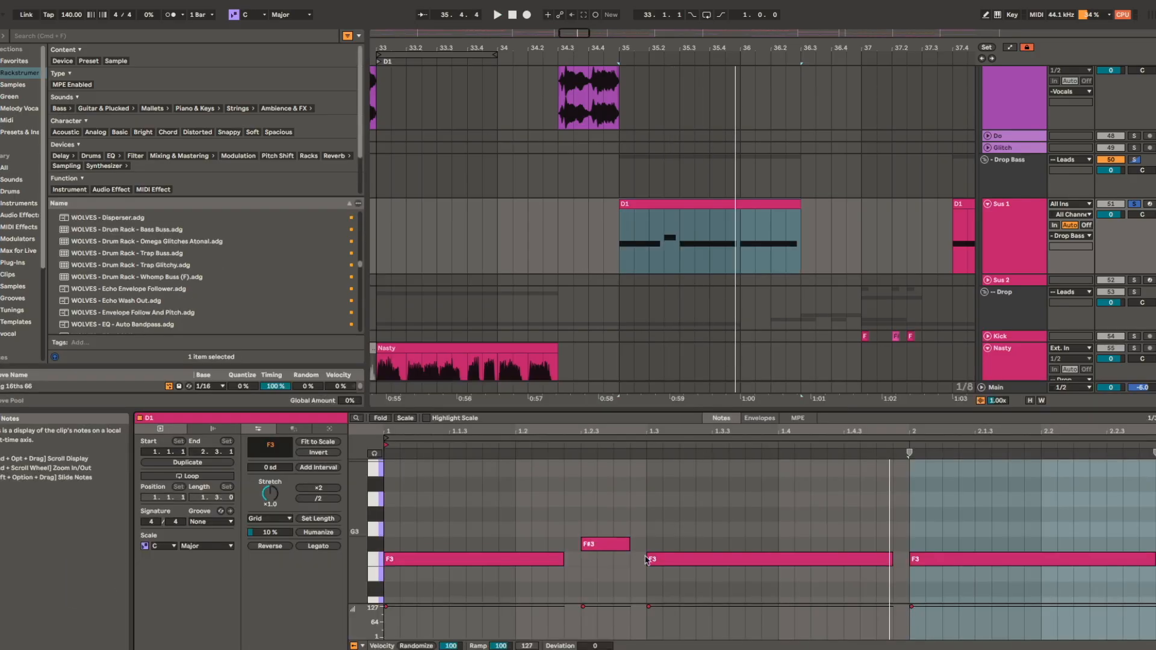
left_click(491, 562)
key("space")
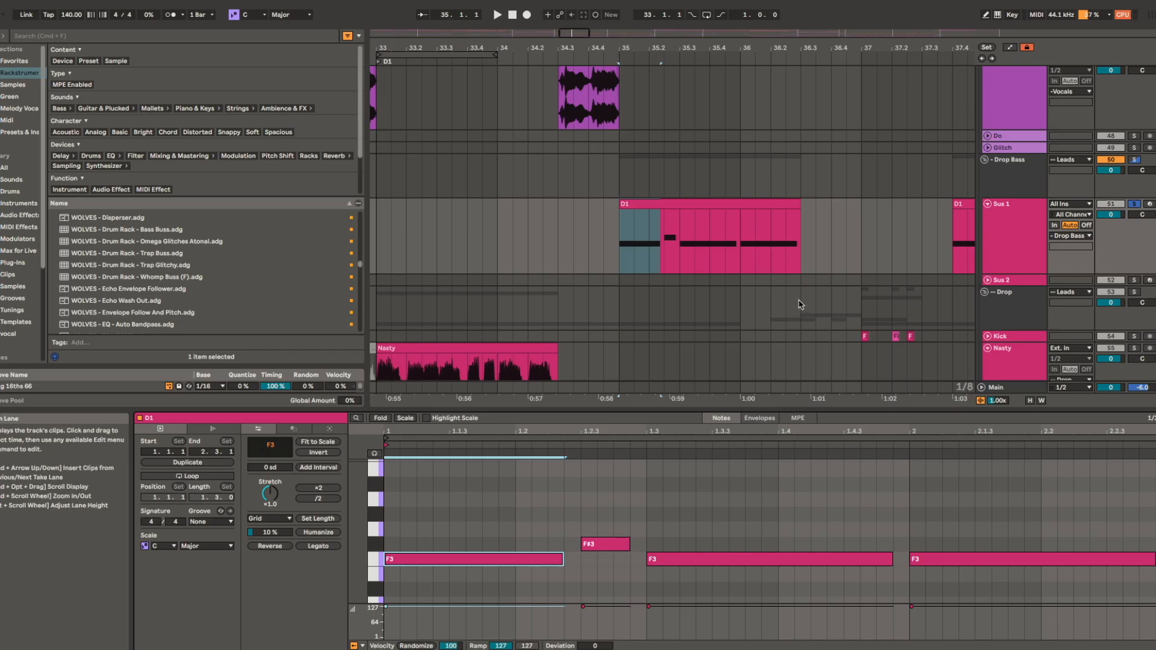
left_click(823, 238)
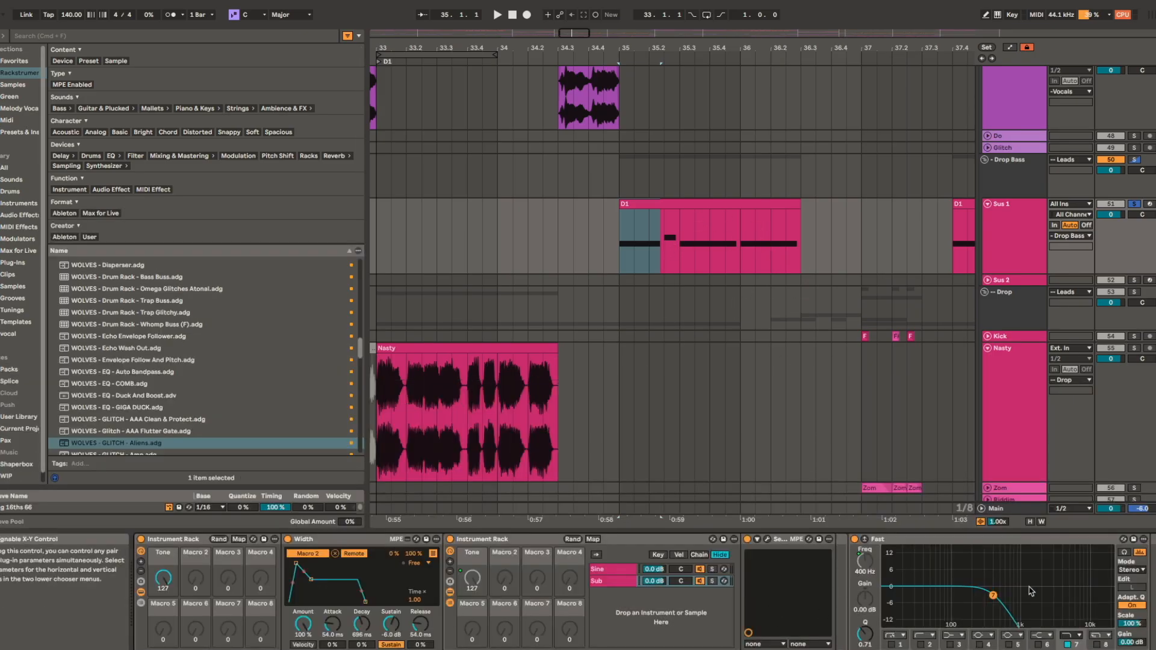
- Play the D1 clip from bar 35 while watching the frequency display of the Fast EQ
key("space")
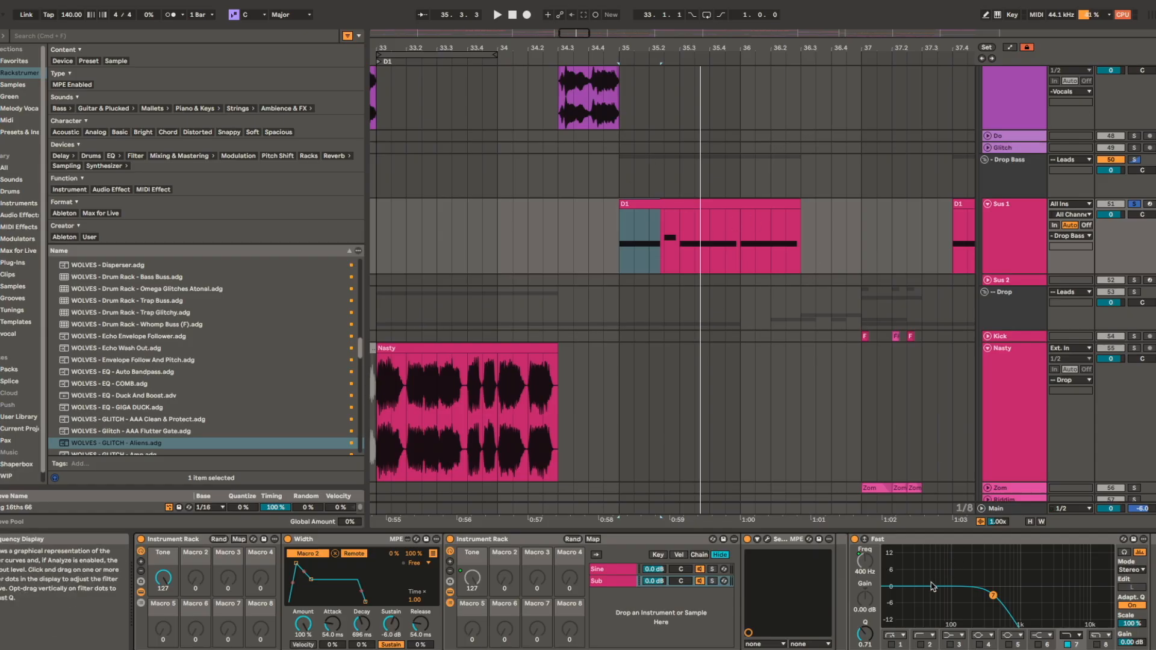
key("space")
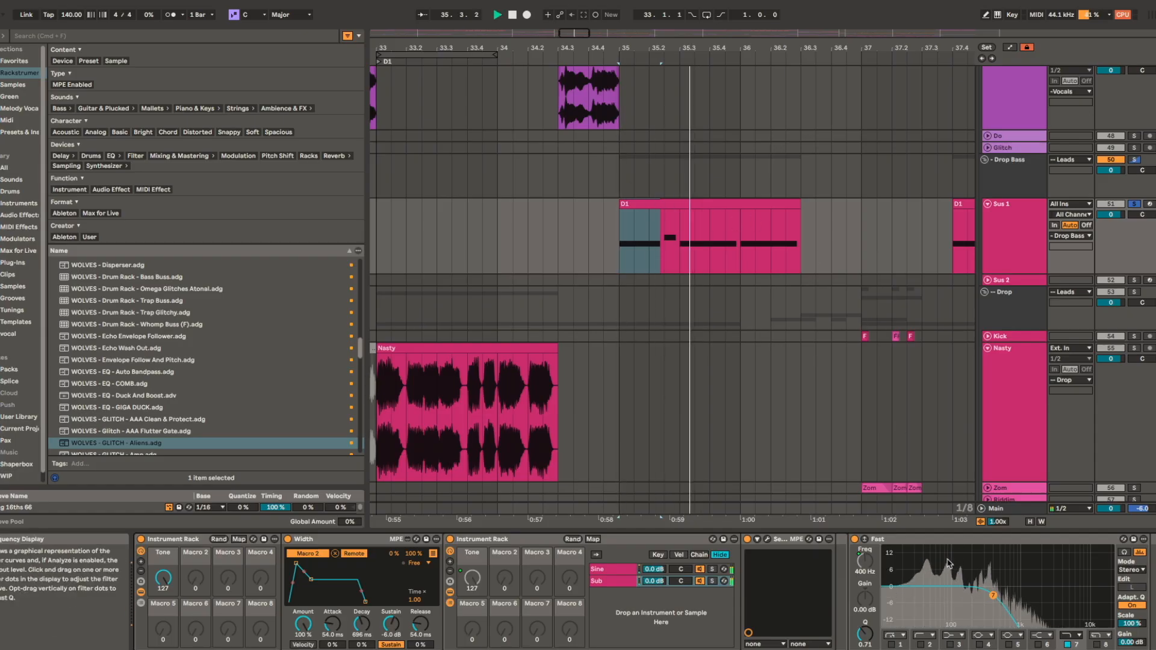
key("space")
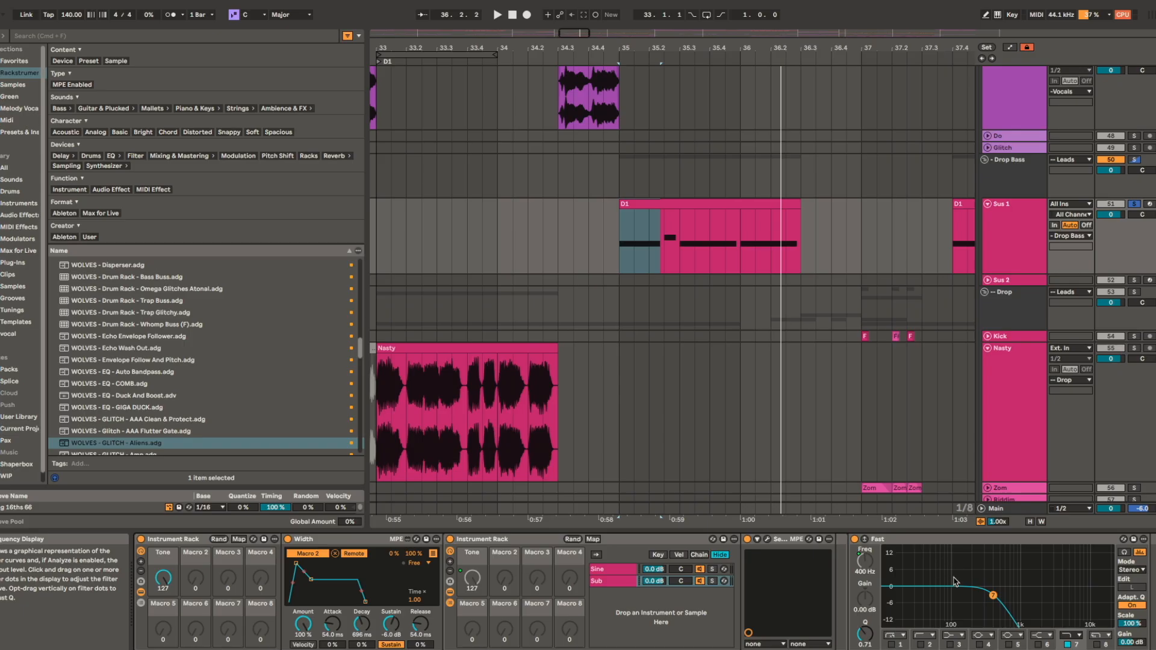
key("space")
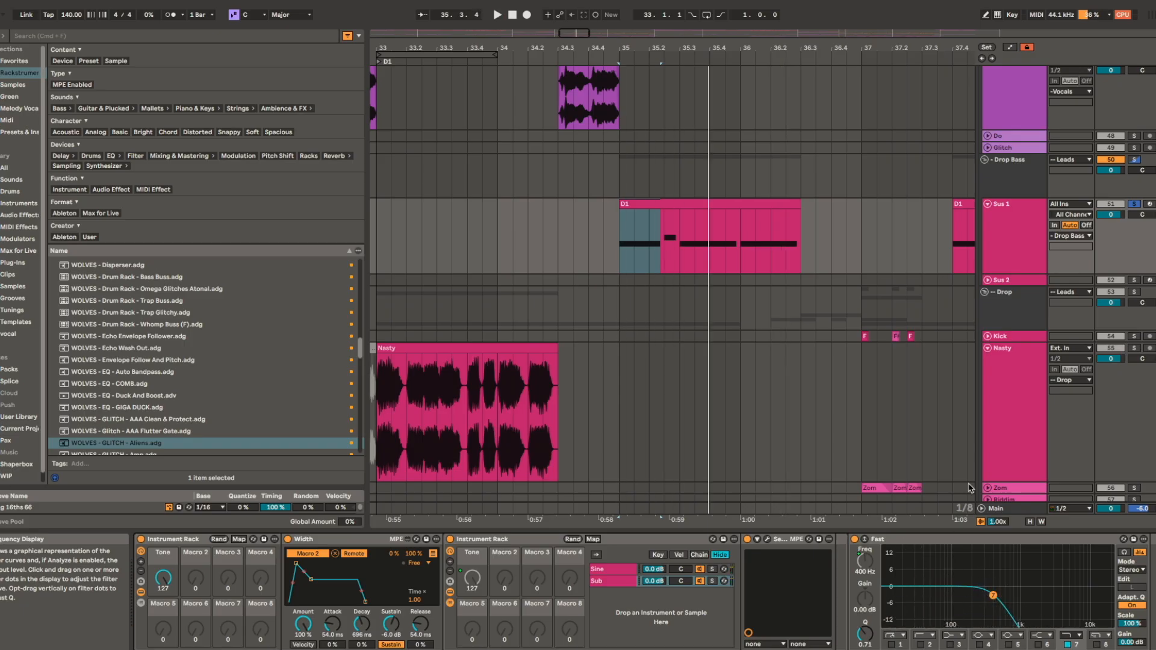
- Select the D1 clip at bar 35 and switch off the WOLVES - GLITCH - Redux rack in the Sus 1 chain
left_click(786, 207)
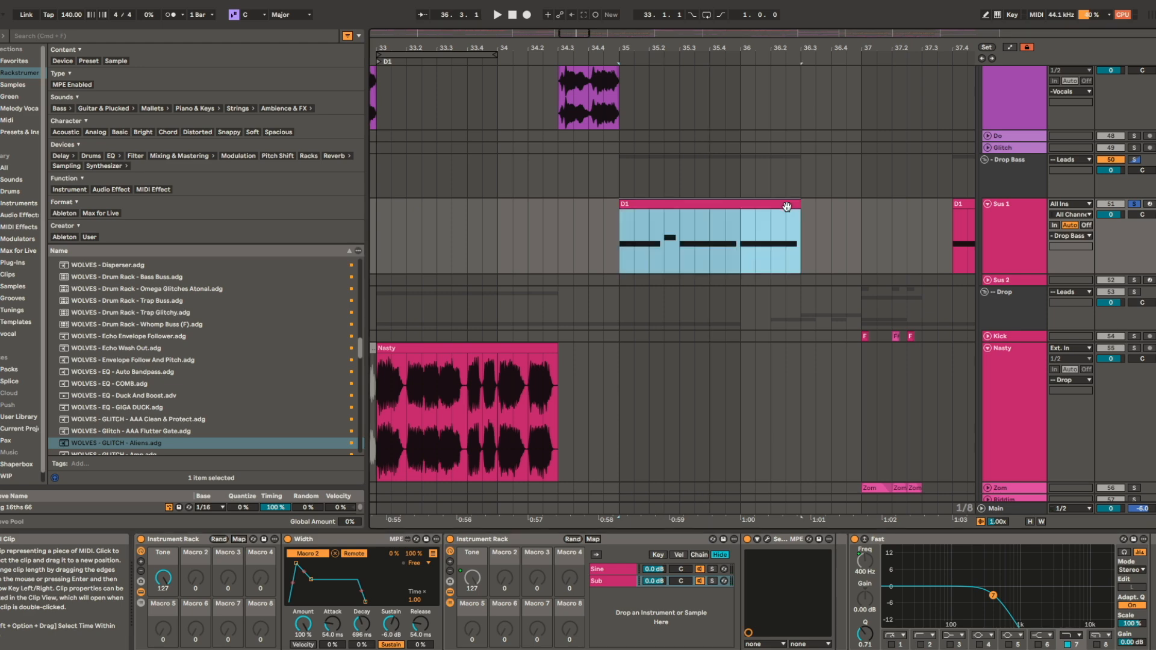
left_click_drag(970, 607, 645, 614)
left_click_drag(974, 588, 632, 520)
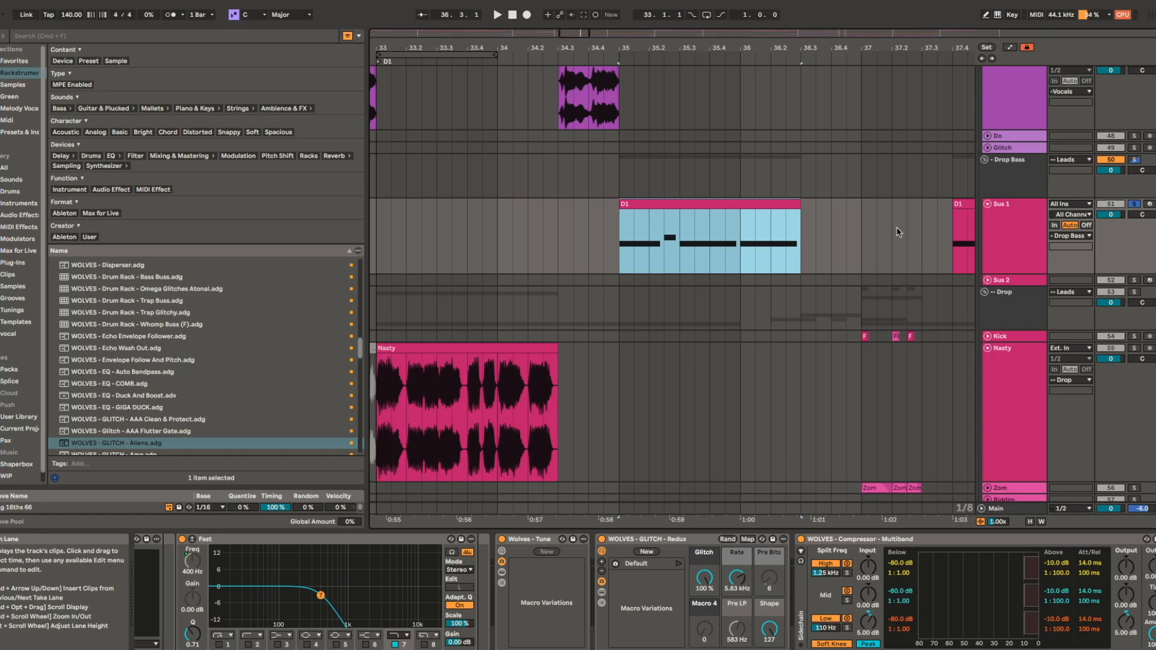
left_click(671, 541)
key("0")
scroll(499, 579, "left", 5)
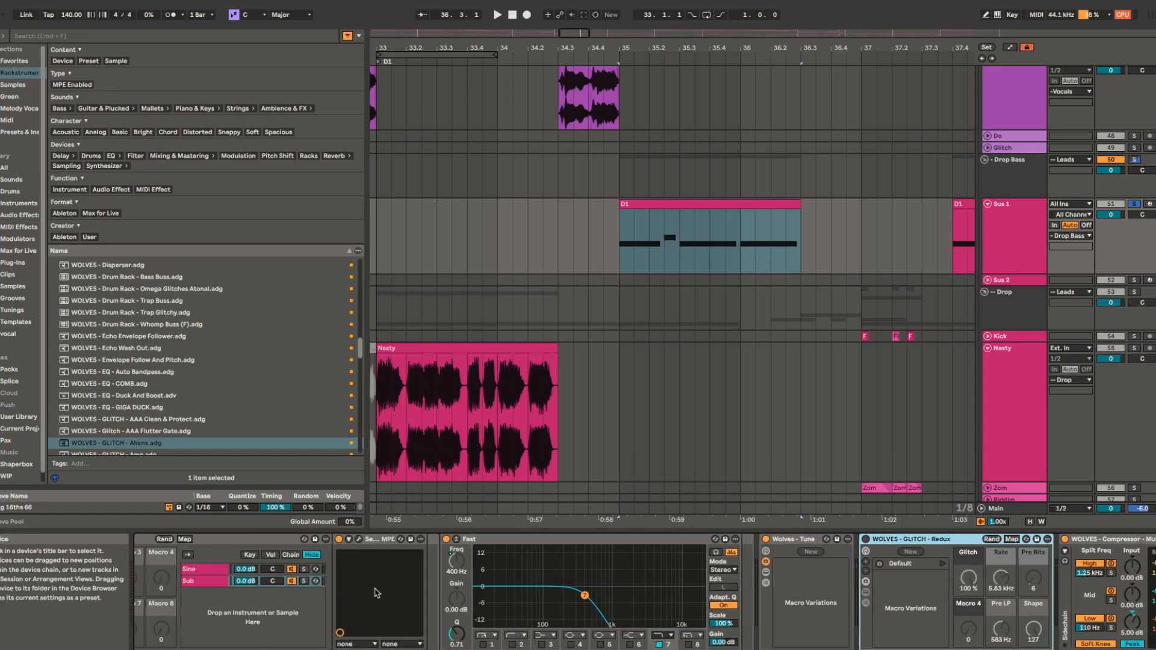
- Audition the Sine chain of the Sus 1 instrument rack on solo and inspect oscillator A in its Serum 2 instrument
left_click(210, 573)
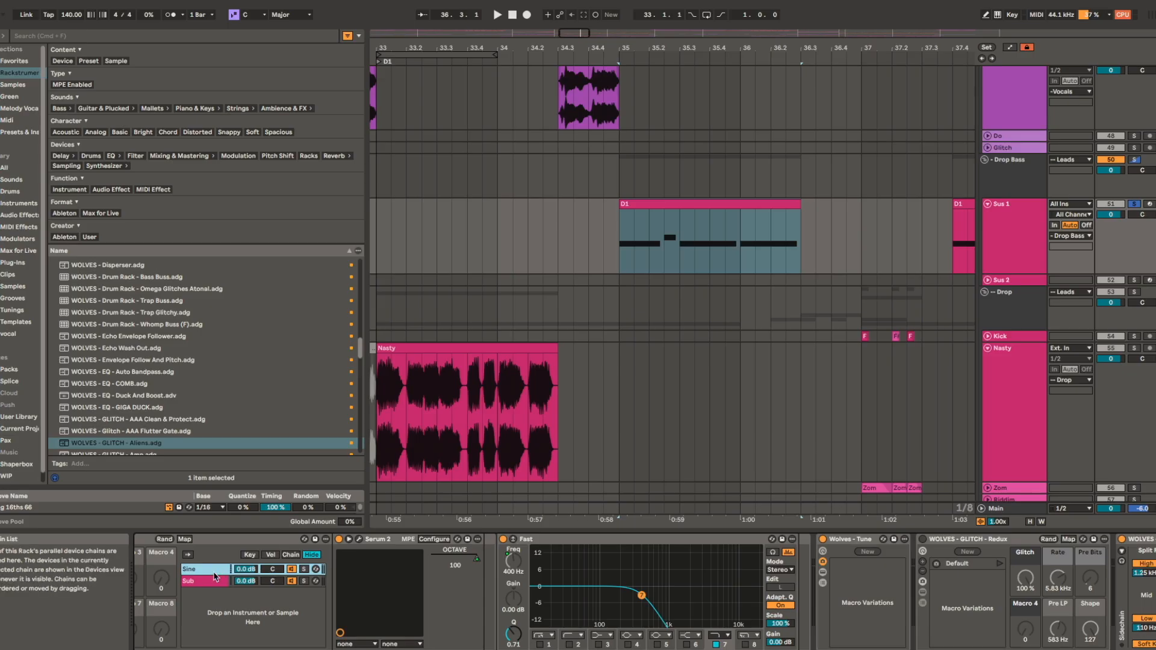
left_click(304, 569)
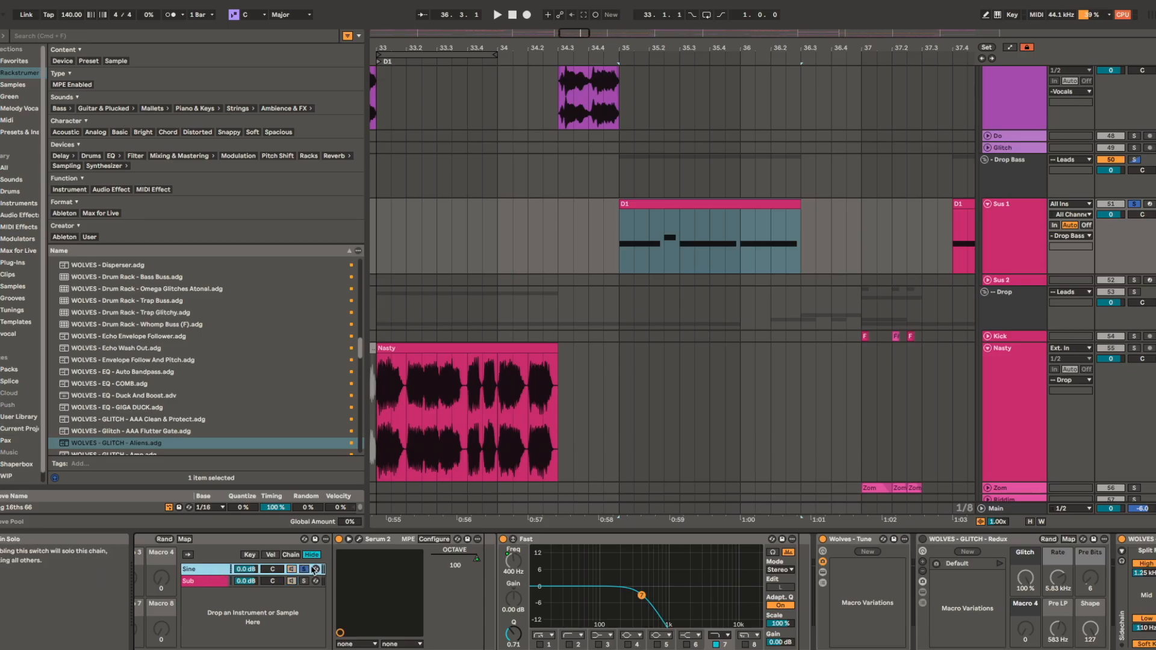
left_click(972, 539)
key("space")
left_click(359, 540)
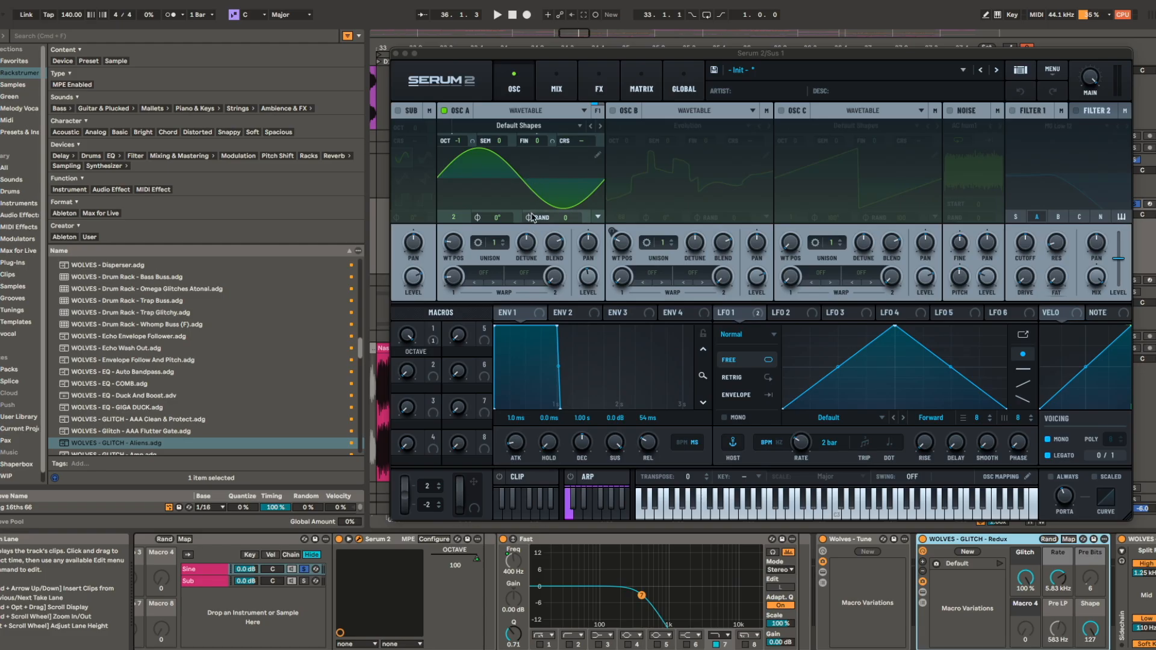
left_click(396, 53)
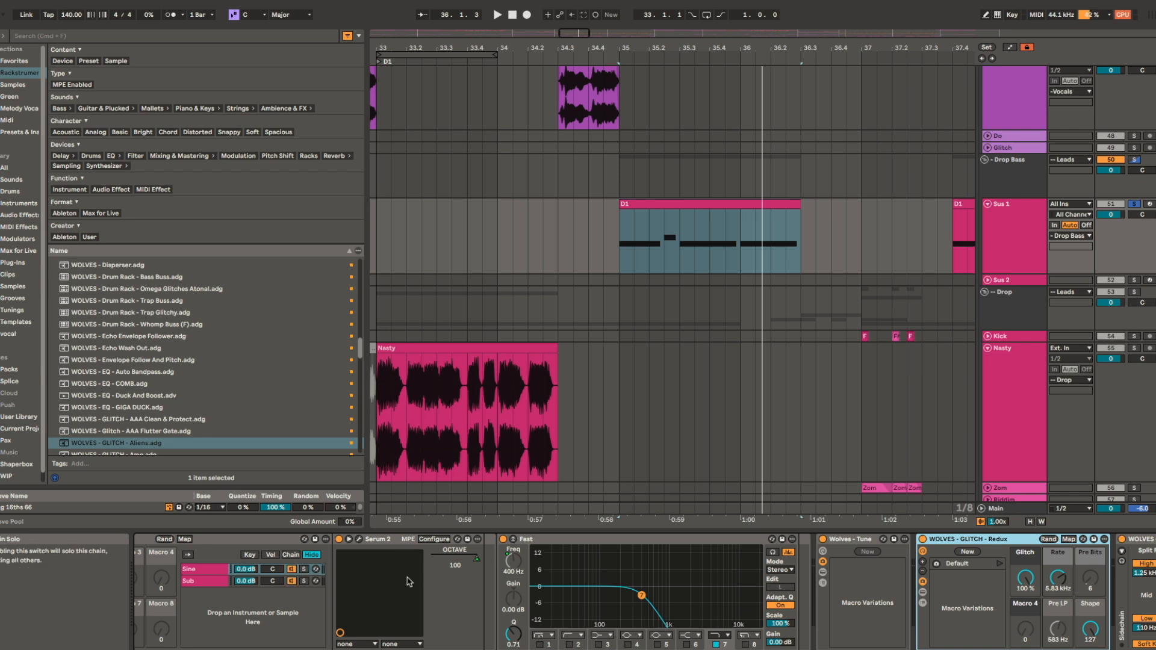
left_click(204, 572)
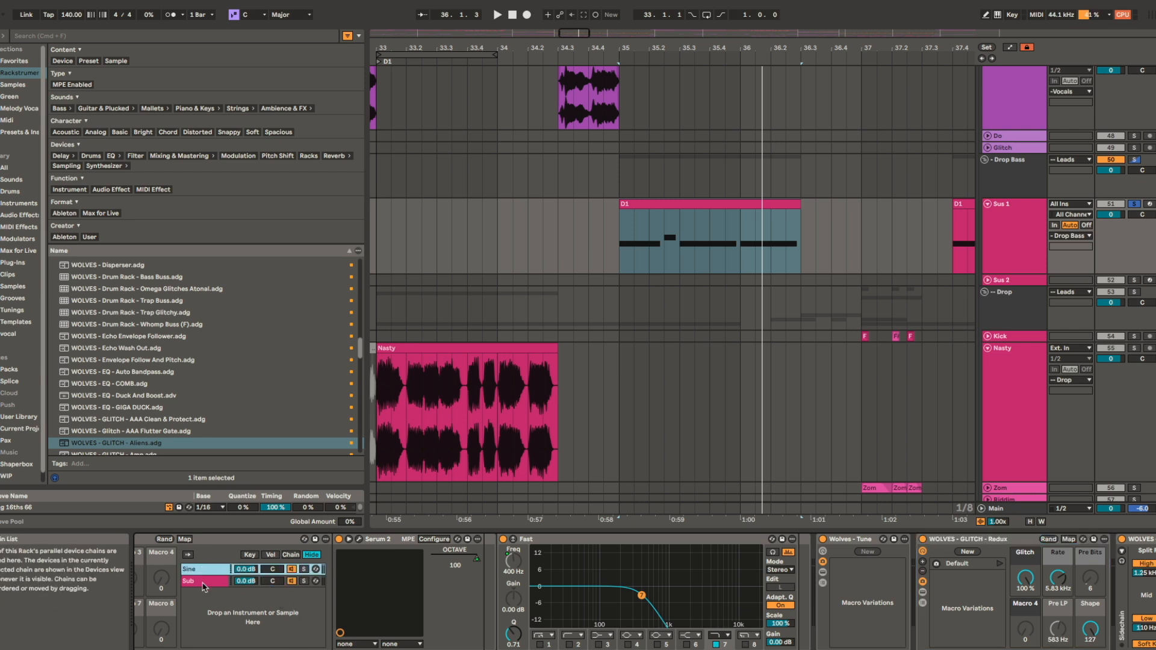
- Select the WOLVES - GLITCH - Redux rack and play the D1 clip through it from bar 35
scroll(654, 594, "right", 5)
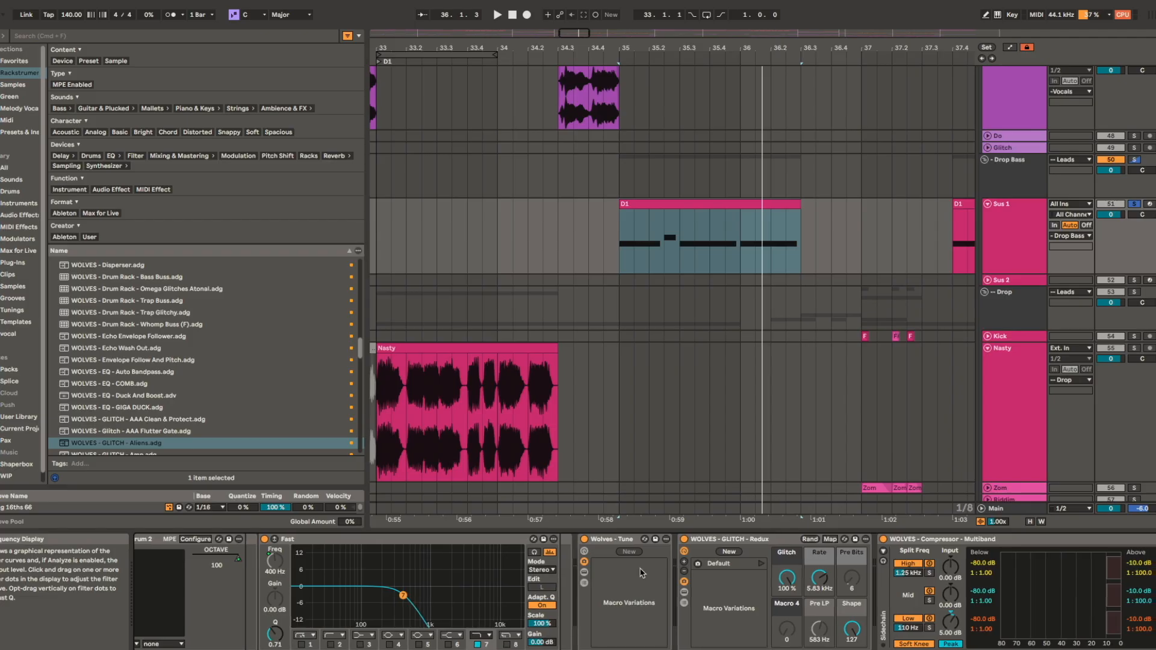
left_click(776, 538)
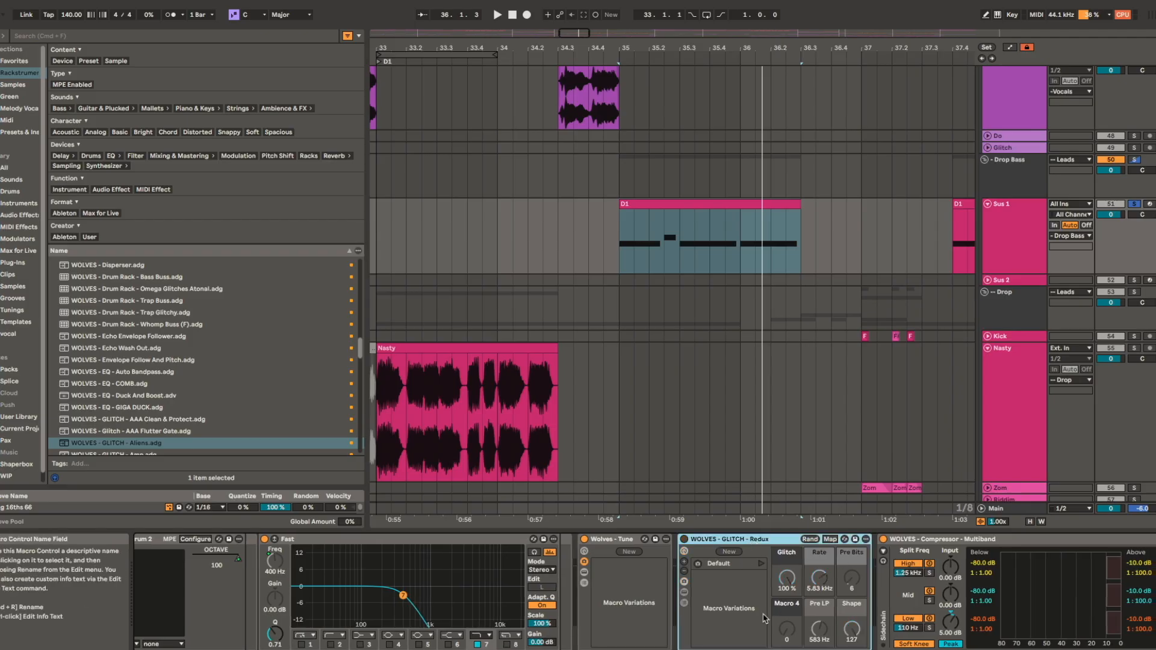
key("space")
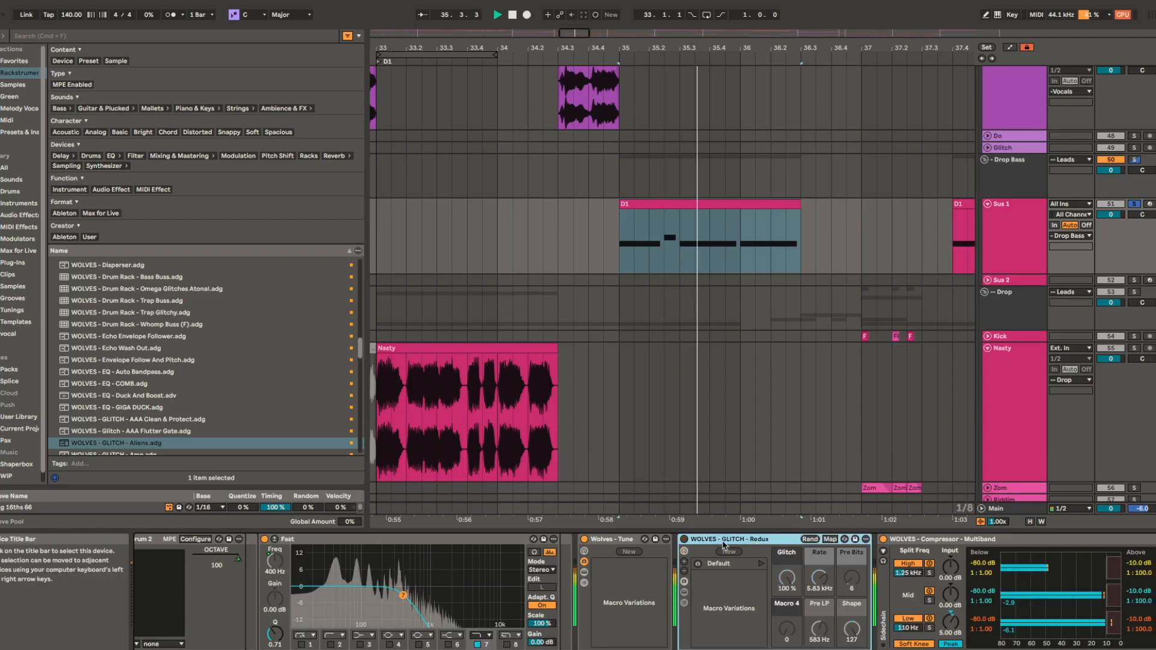
key("space")
key("space")
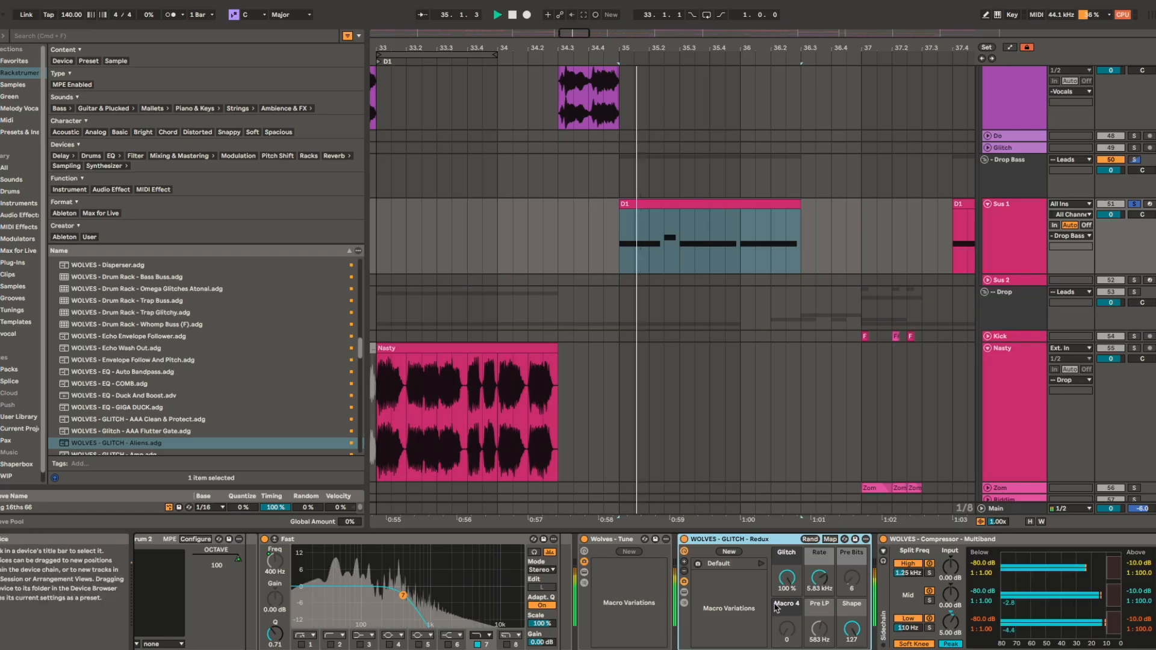
- Reveal the devices inside the GLITCH - Redux rack and replay the D1 clip to watch its Rate macro
left_click(684, 592)
scroll(826, 613, "right", 5)
key("space")
key("space")
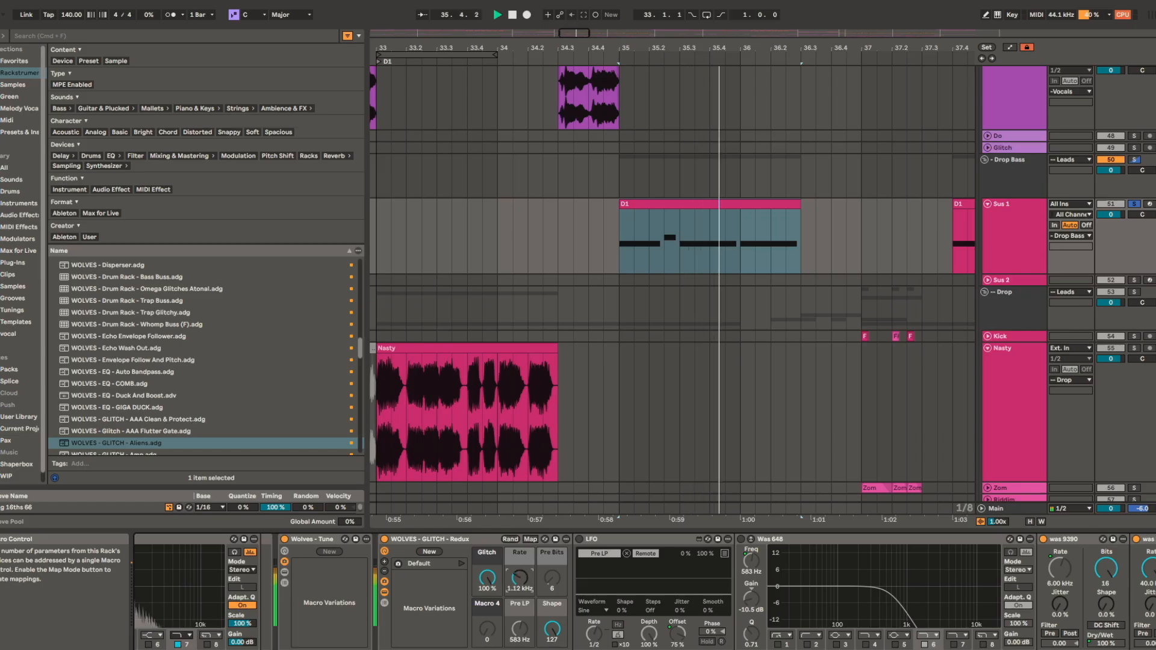
key("space")
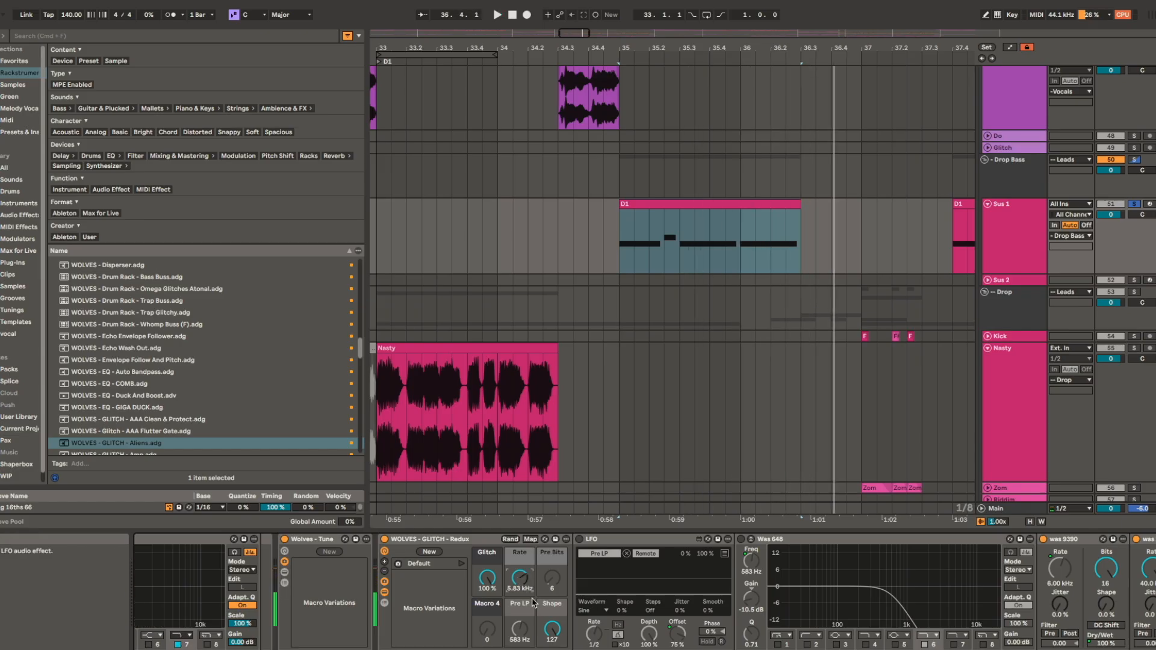
- Compare the rate, bit depth and shape settings of the was 9390 and was 2 devices in the Redux rack
scroll(560, 620, "right", 7)
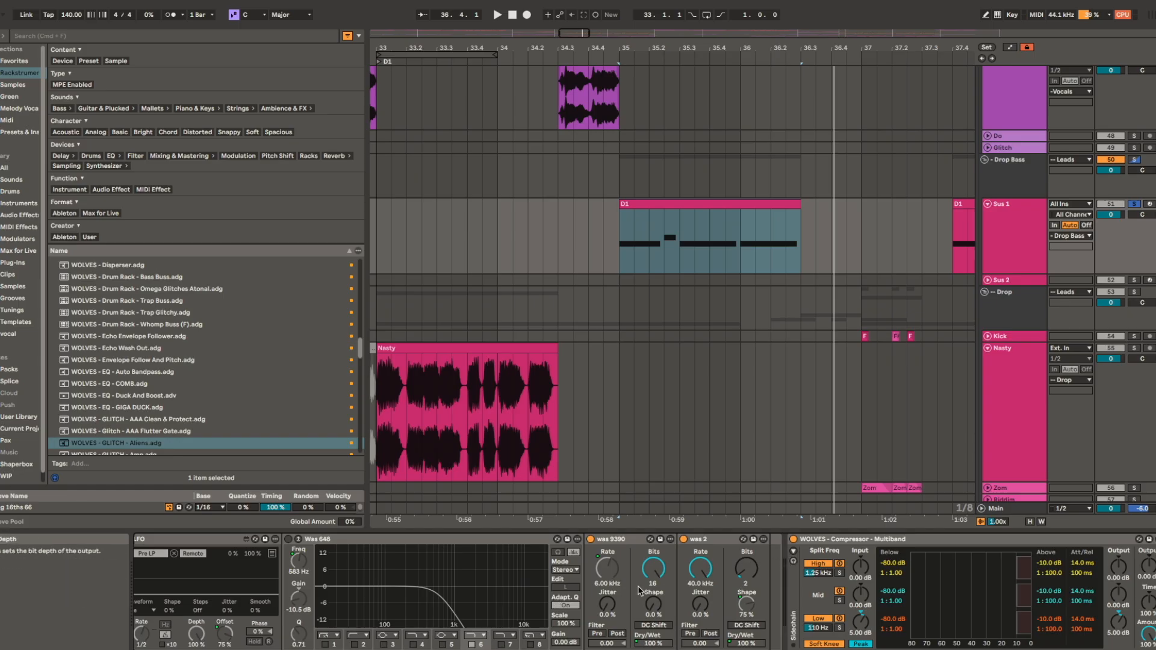
left_click(634, 540)
left_click(719, 540)
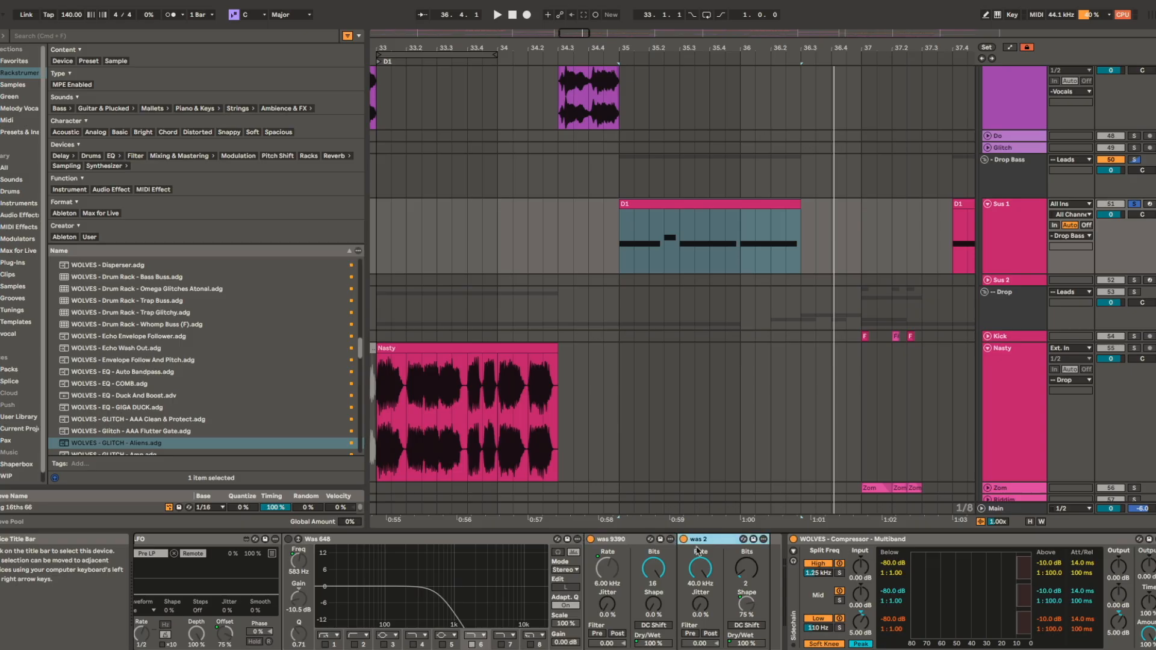
left_click(626, 541)
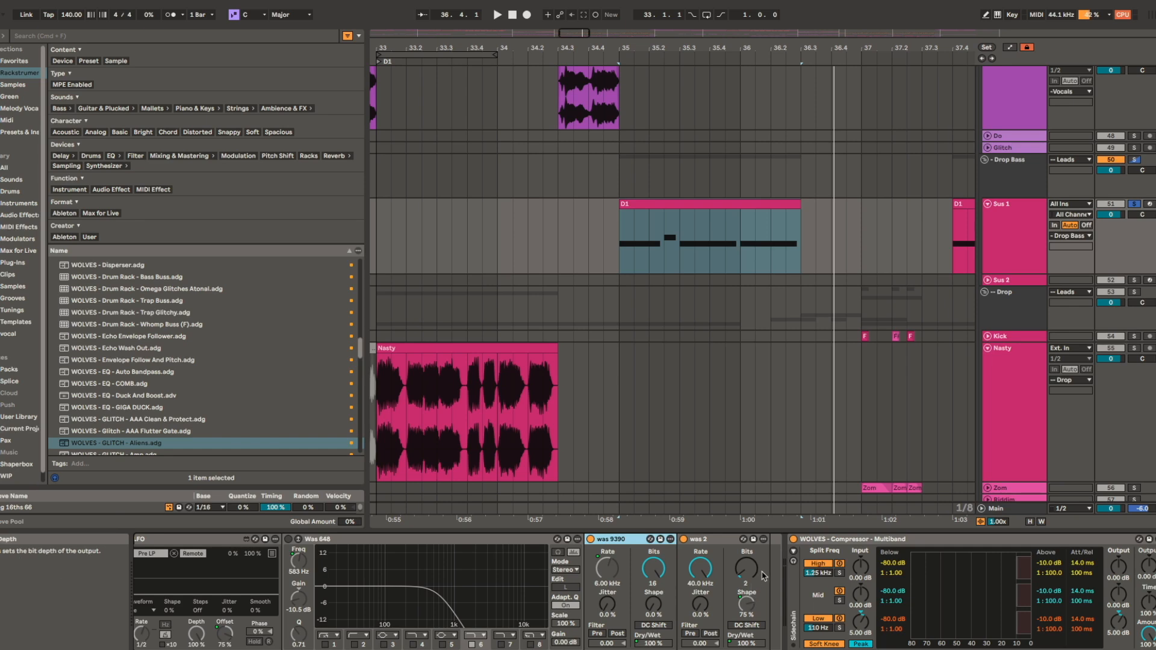
left_click(716, 551)
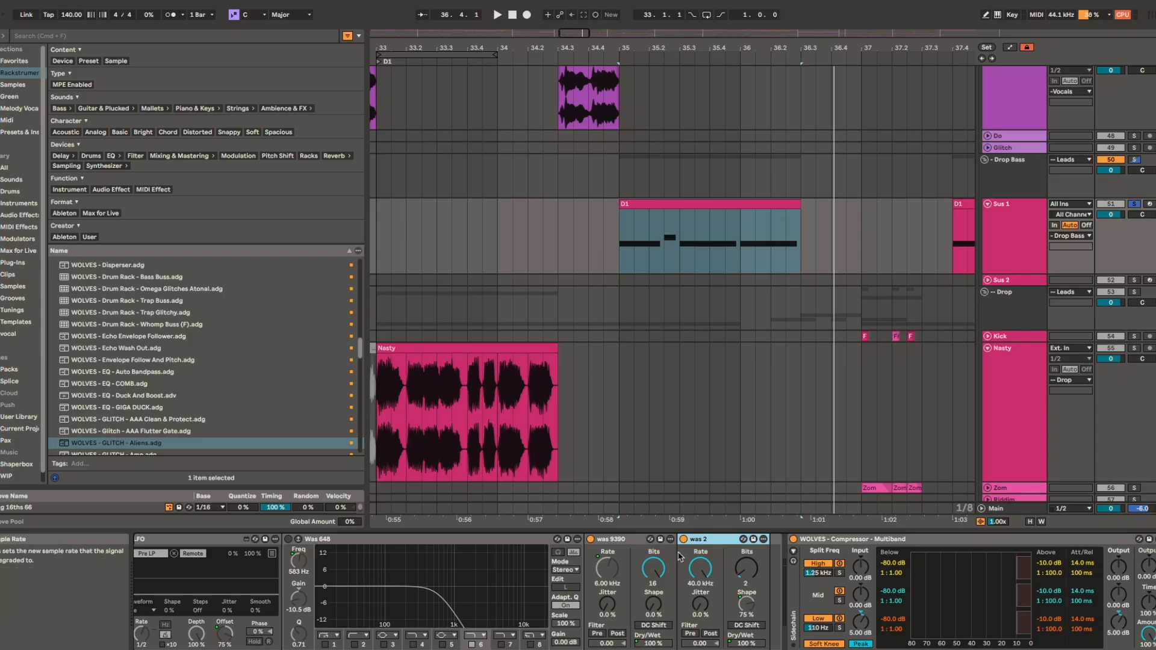
left_click(628, 546)
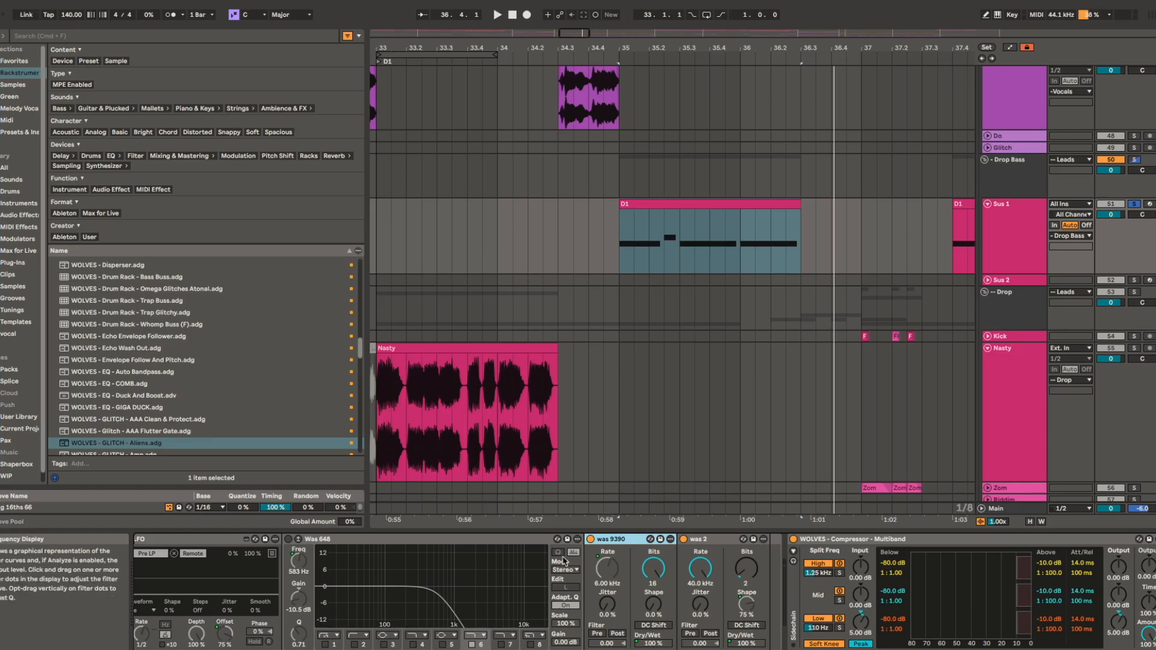
scroll(533, 593, "left", 5)
scroll(692, 585, "right", 8)
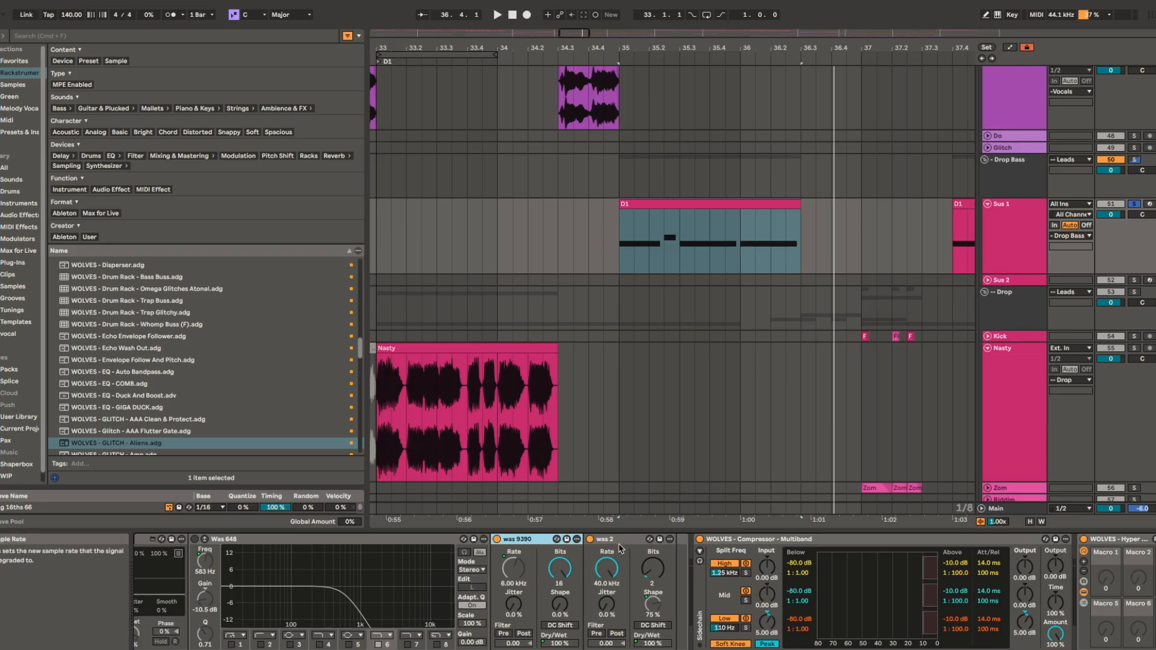
left_click(621, 542)
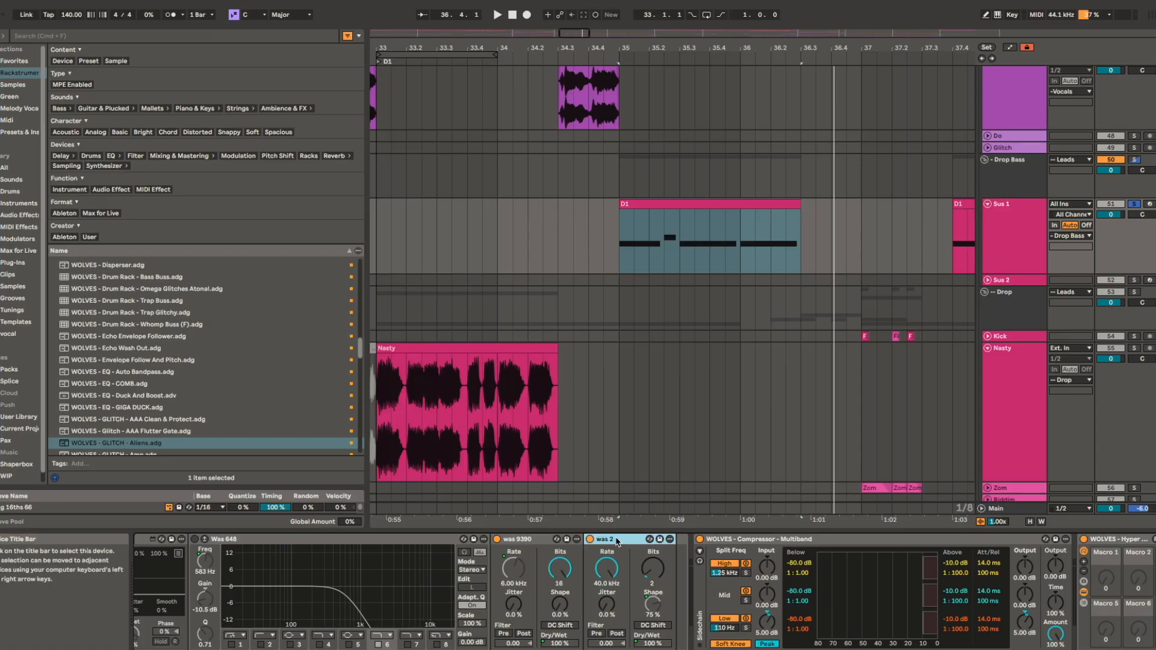
left_click(544, 541)
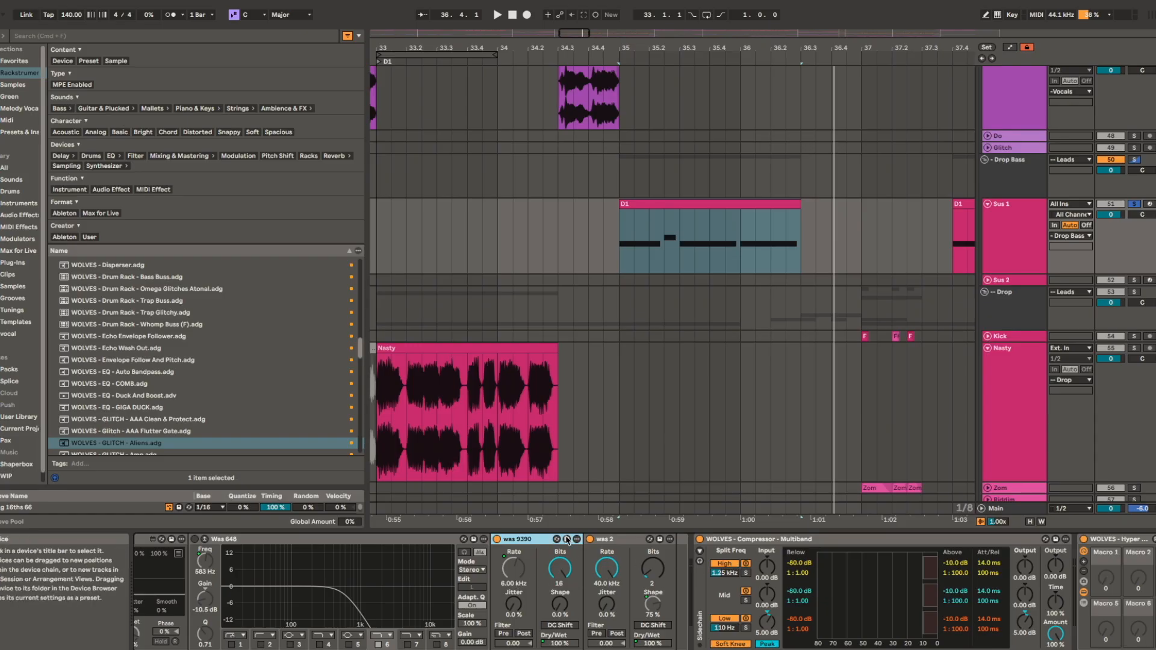
- Review the multiband compressor and the Hyper rack on Sus 1, inspecting the Hyper/Dimension effect in its Serum 2 FX device
scroll(752, 553, "right", 5)
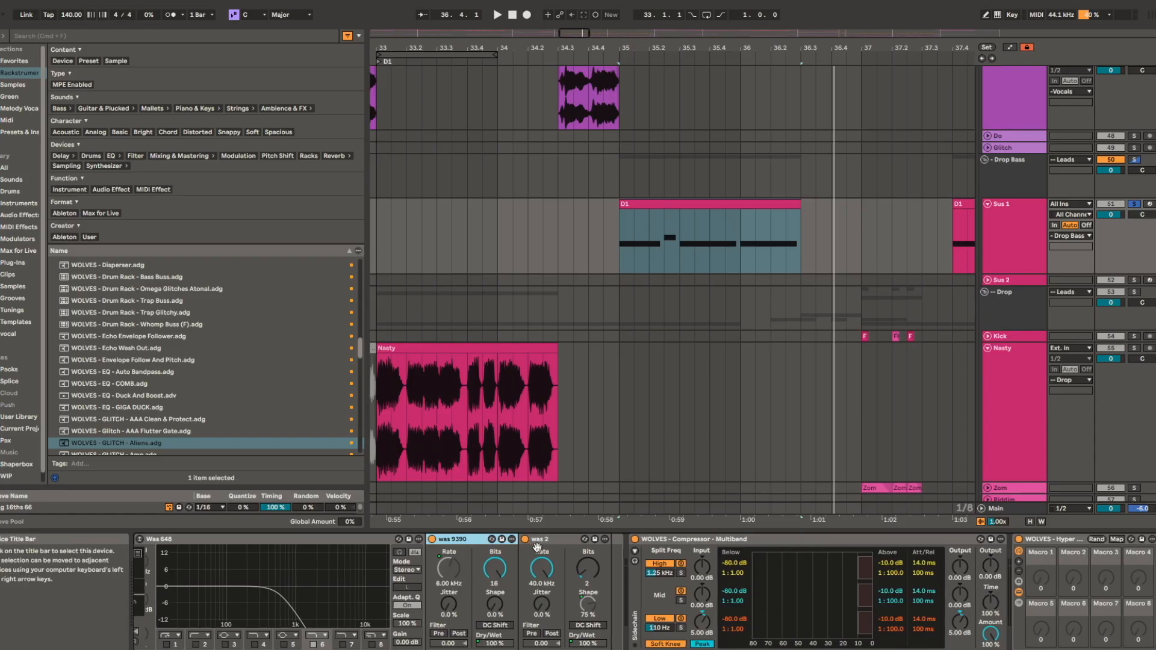
scroll(751, 552, "right", 7)
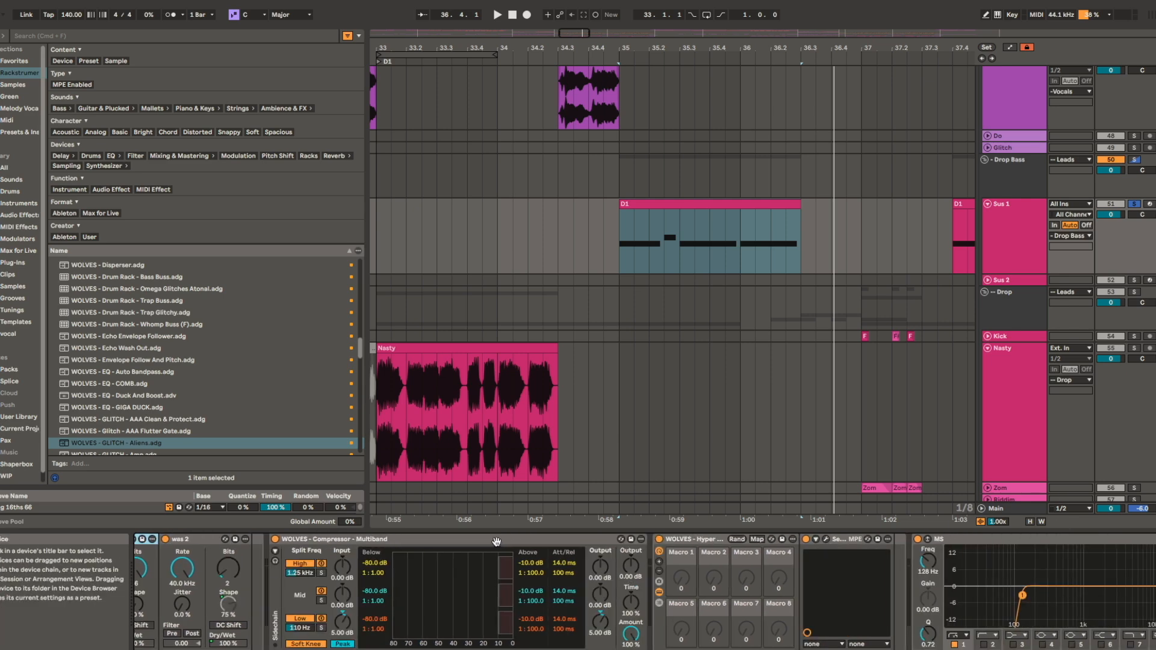
left_click(826, 540)
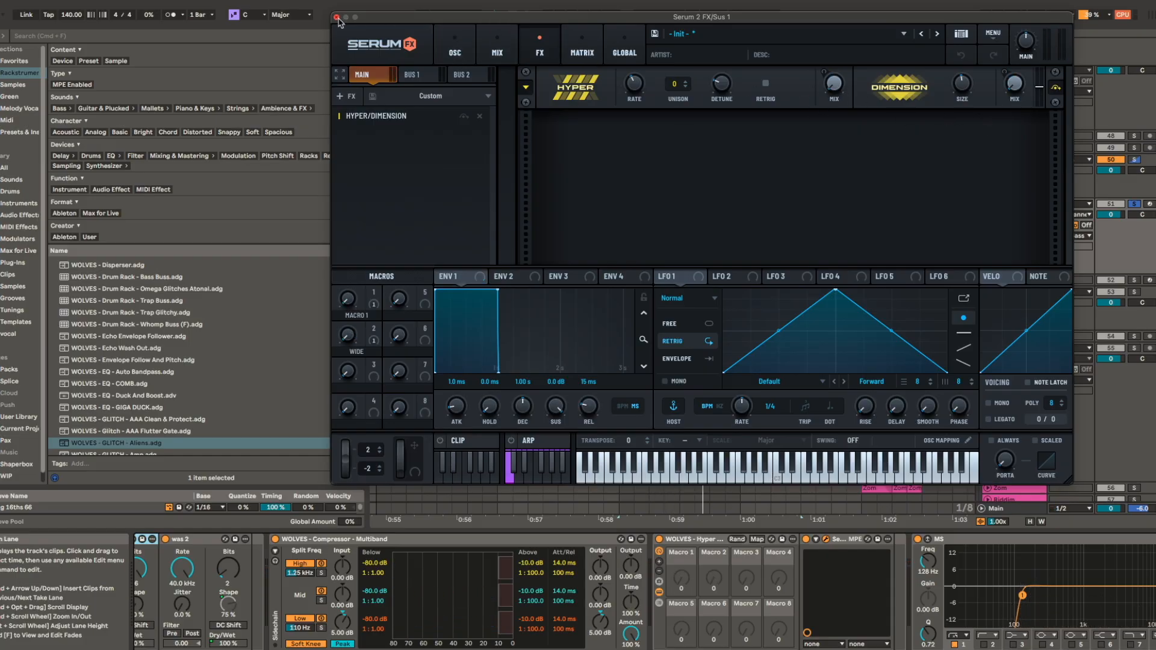
left_click(337, 17)
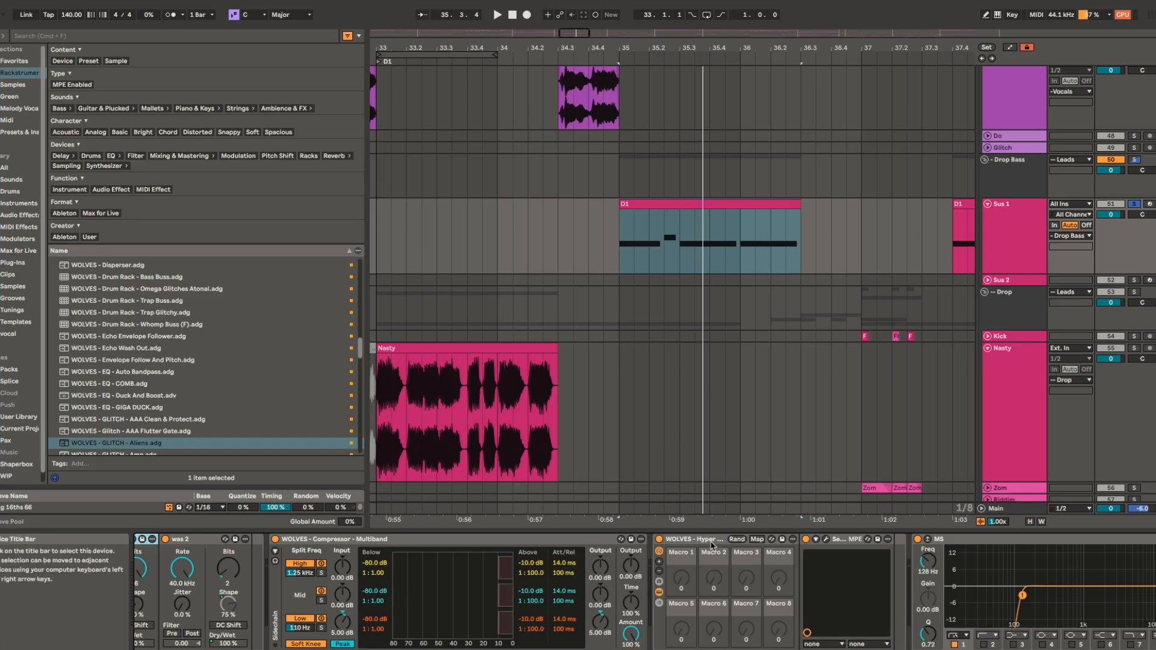
- Select the WOLVES - Hyper rack on Sus 1 and play the D1 clip to examine the MS equalizer after it
left_click(701, 538)
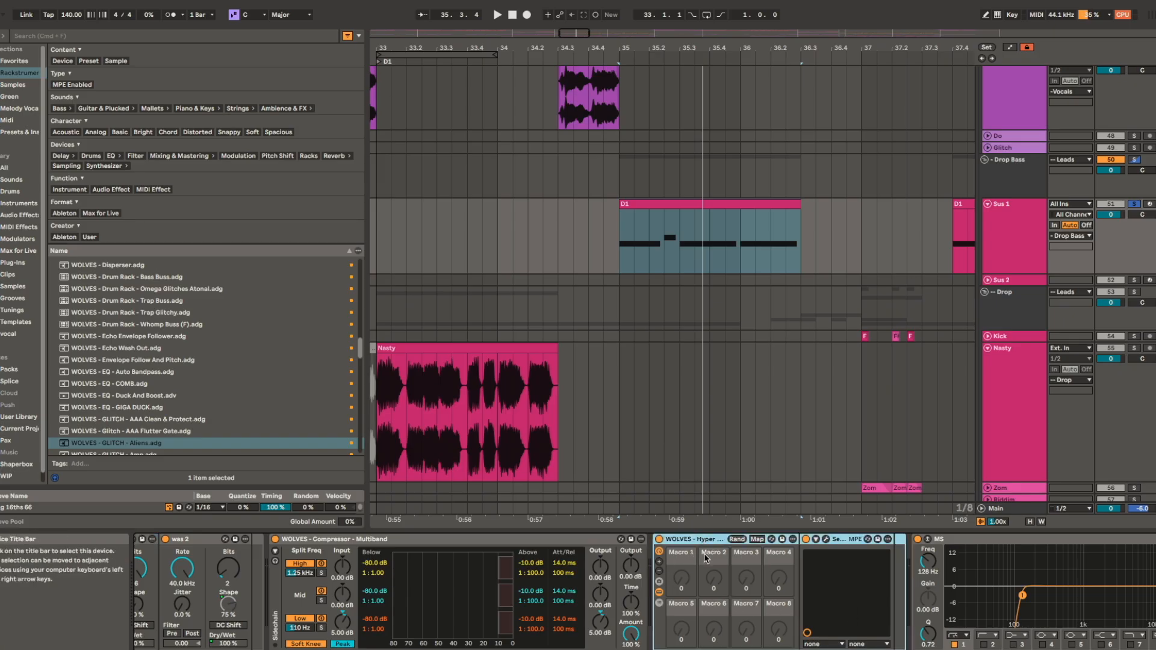
scroll(784, 592, "right", 5)
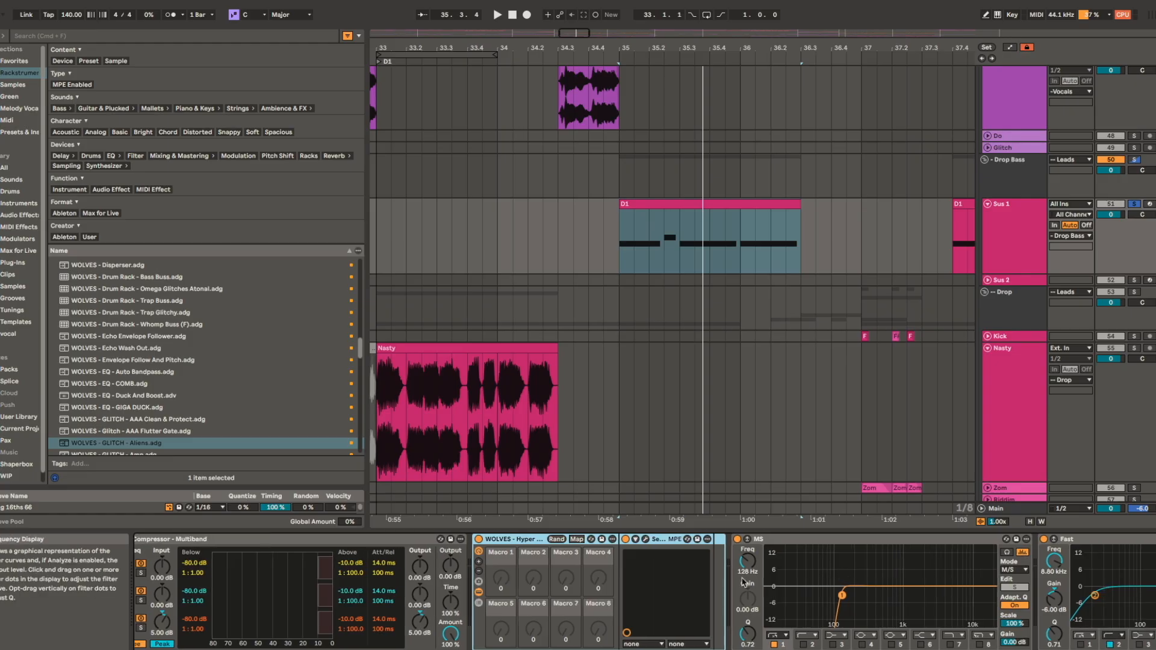
scroll(761, 578, "right", 4)
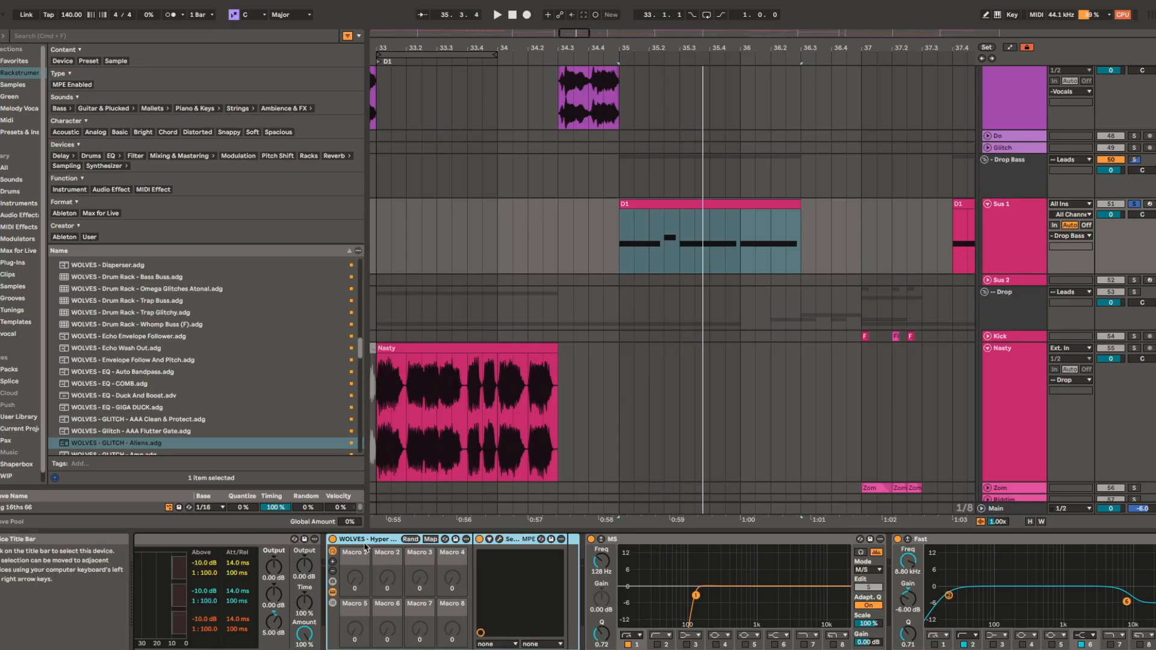
scroll(616, 572, "right", 4)
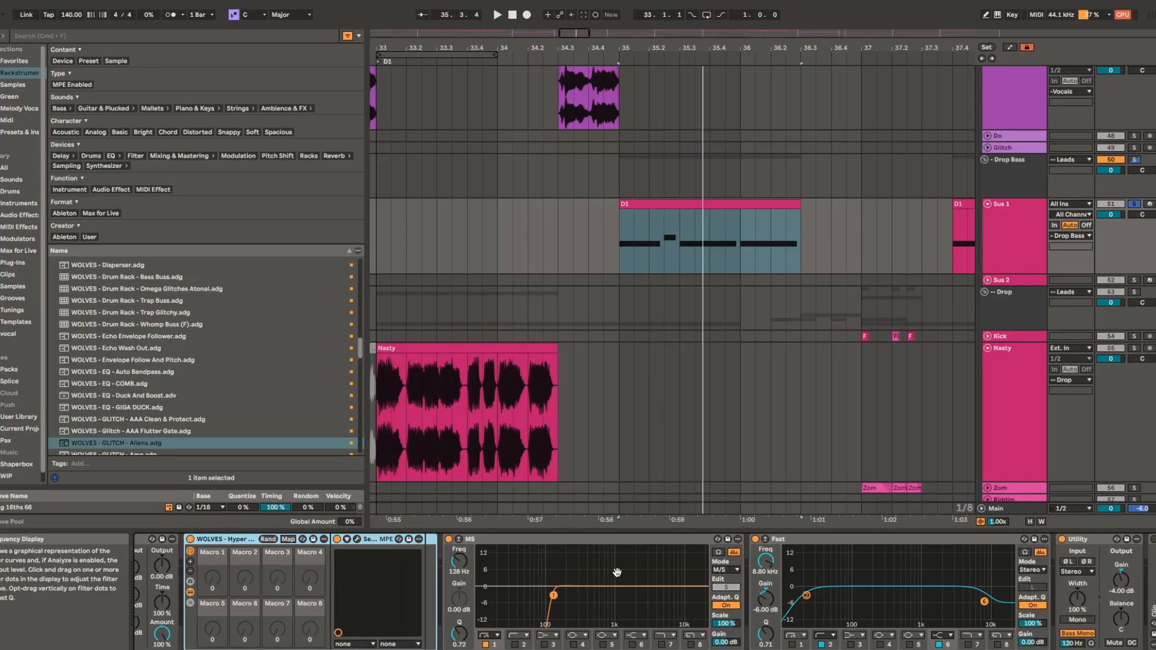
key("space")
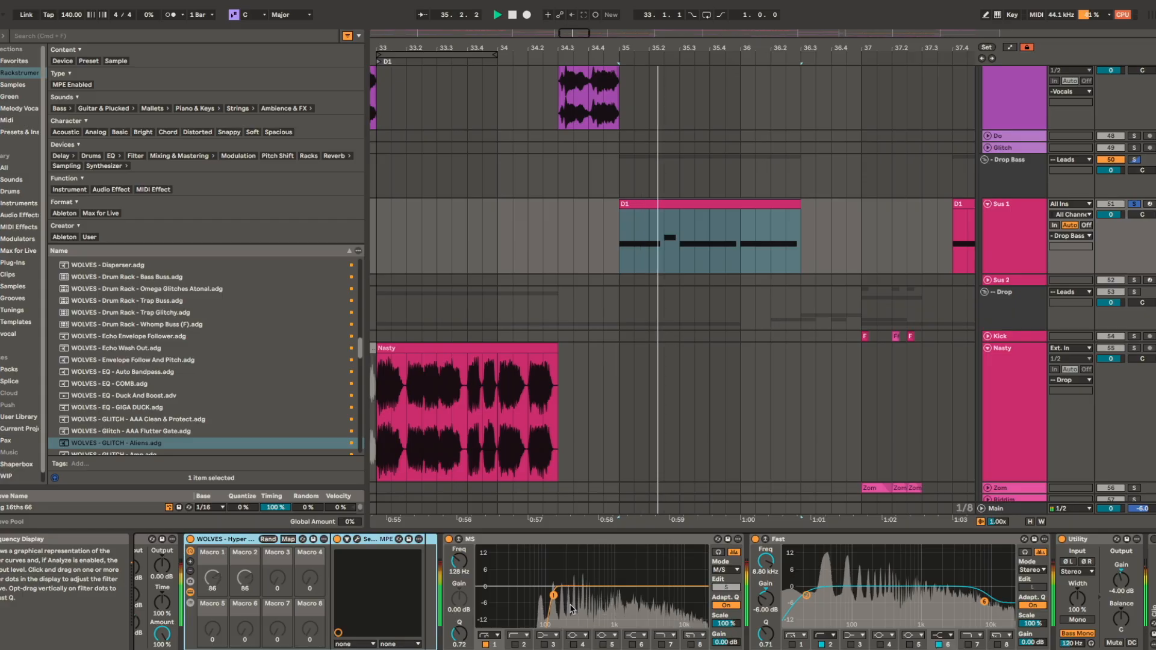
key("space")
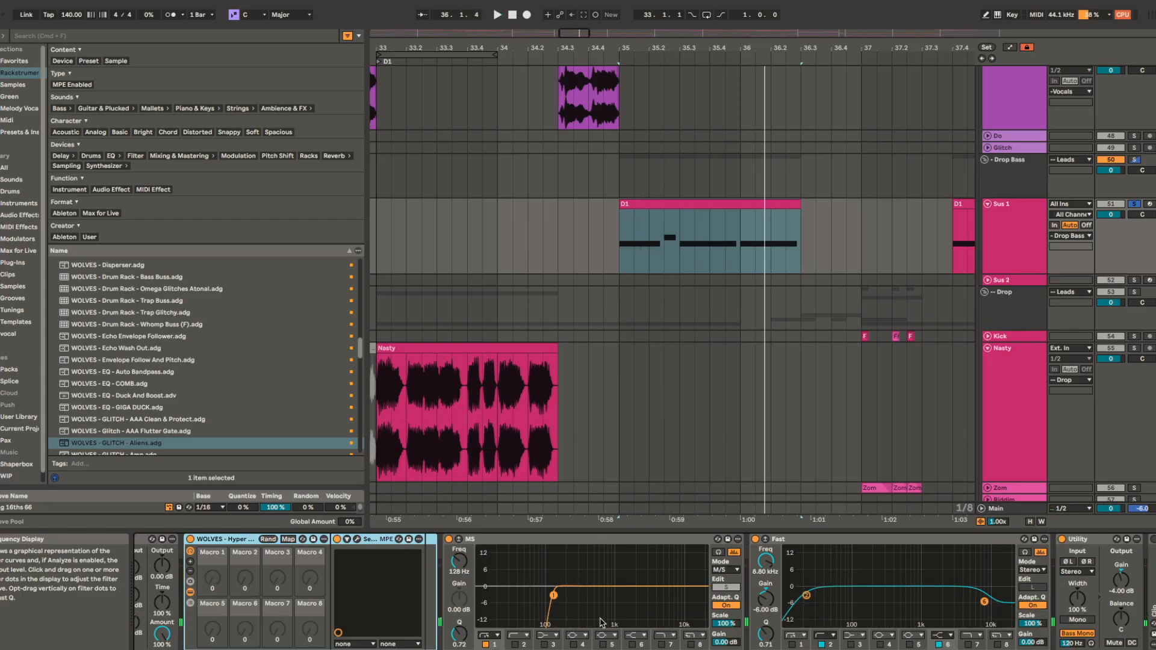
- Play the D1 clip through the Fast equalizer and select its low-cut band
scroll(865, 592, "right", 7)
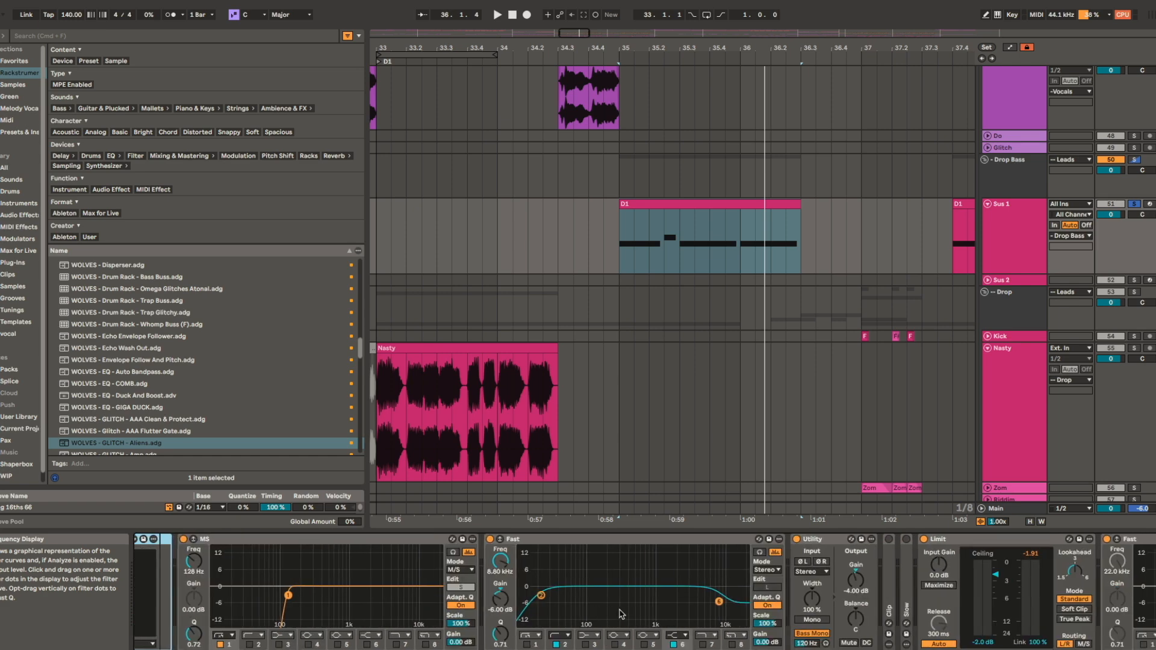
key("space")
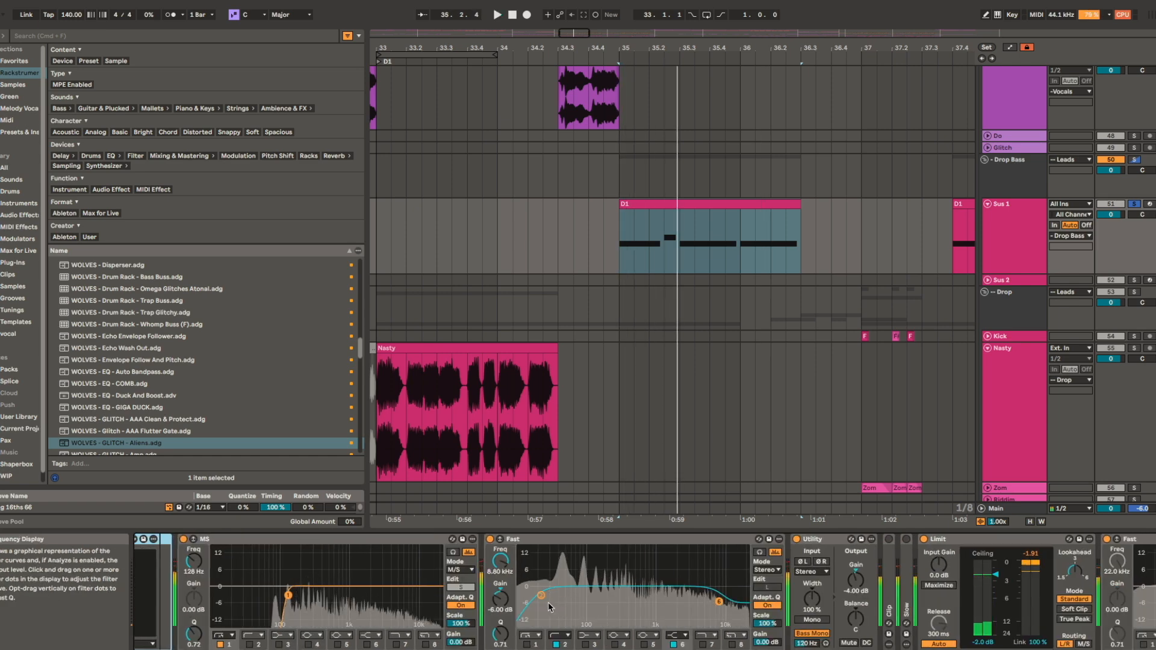
left_click(540, 597)
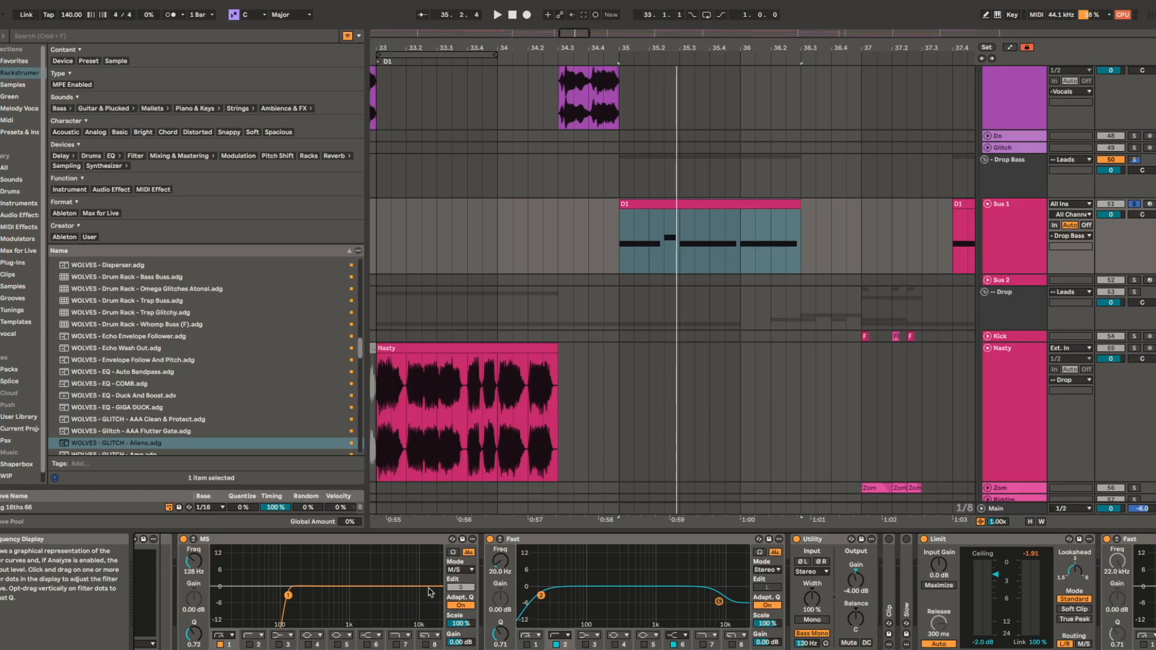
- Replay the D1 clip to watch the Limit device's gain reduction, and reset its peak reading
scroll(421, 608, "right", 5)
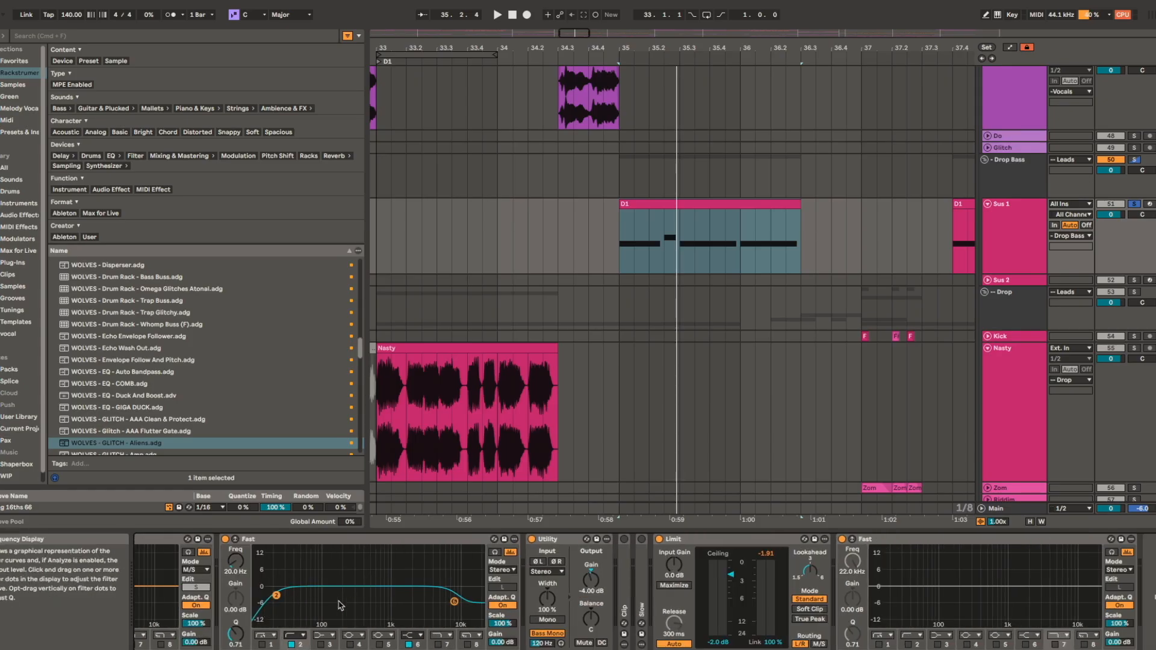
key("space")
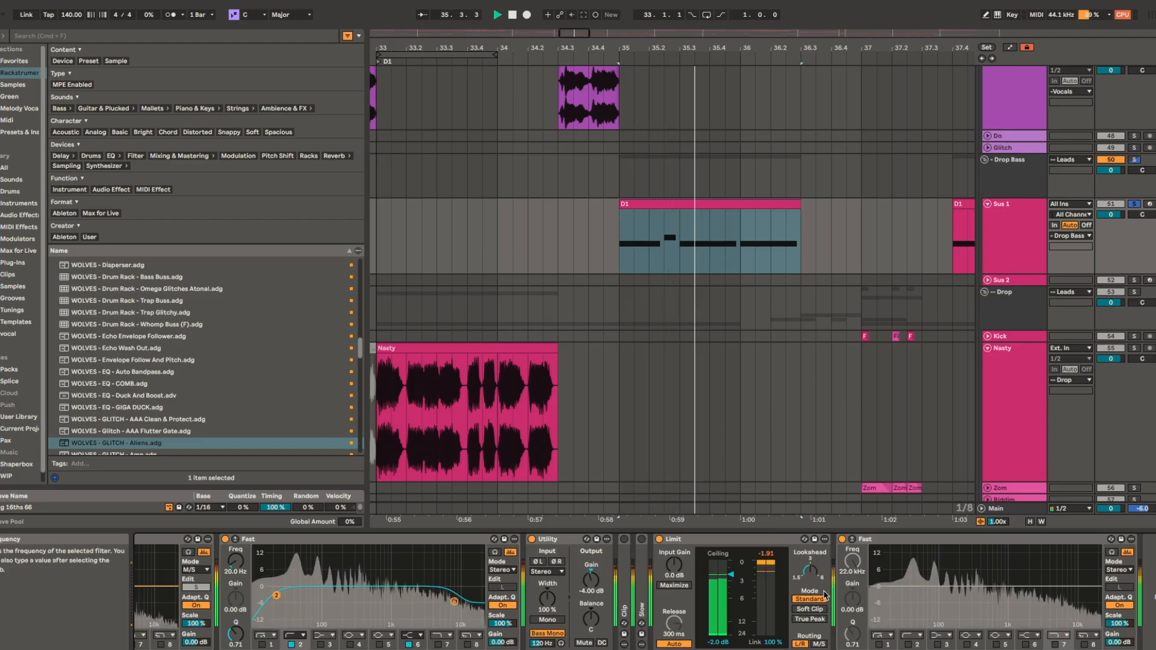
key("space")
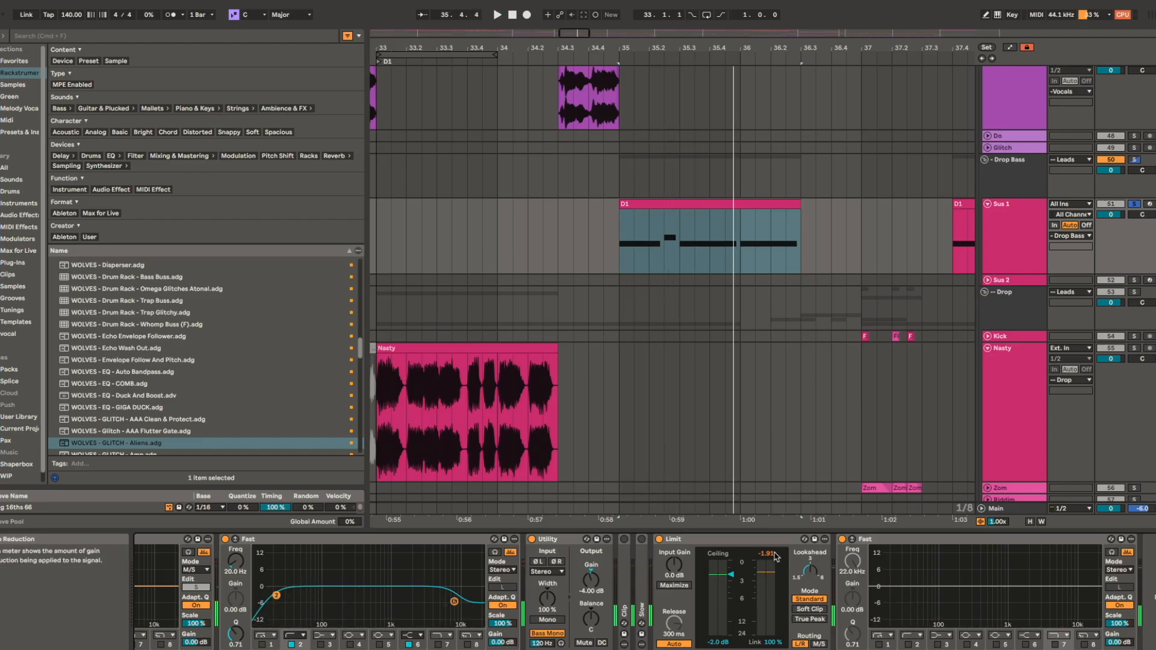
key("space")
key("space")
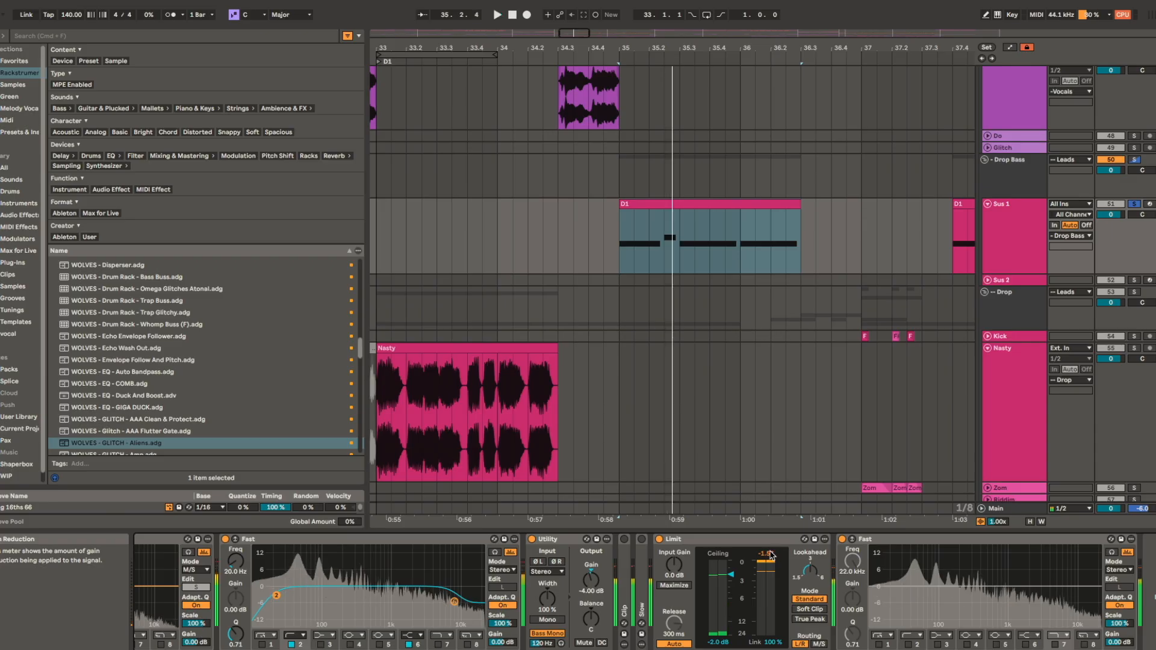
left_click(781, 552)
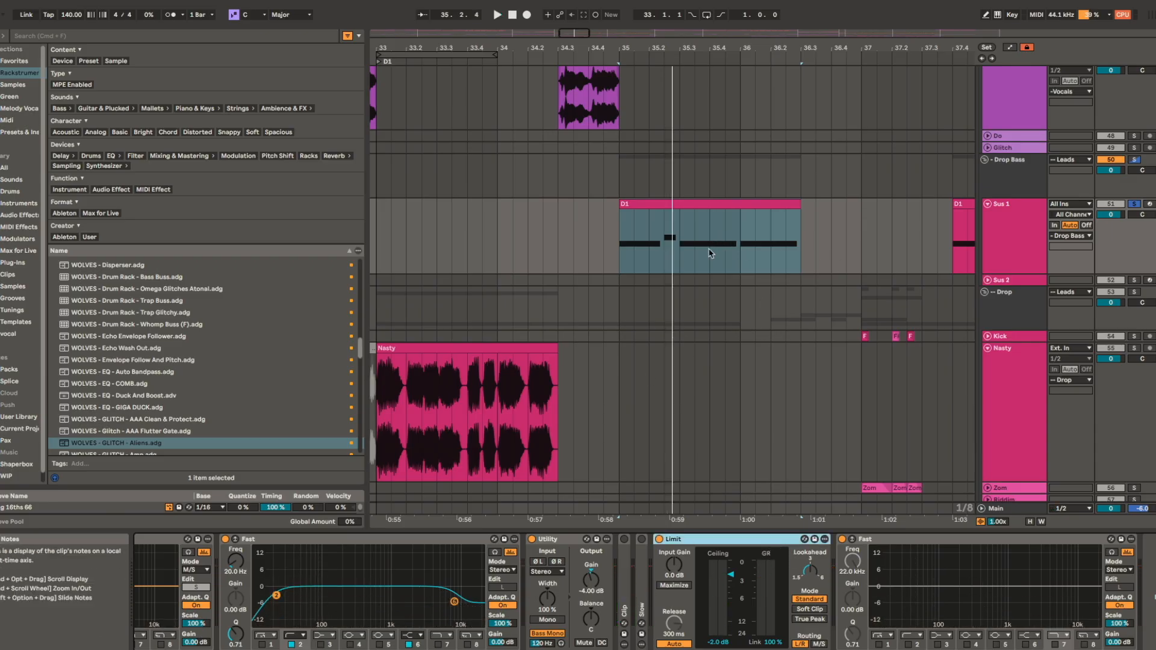
- Select the D1 clip on Sus 2 at bar 43 and play it, watching its GLITCH - Redux rack
scroll(632, 311, "right", 4)
scroll(632, 311, "down", 5)
scroll(669, 271, "right", 3)
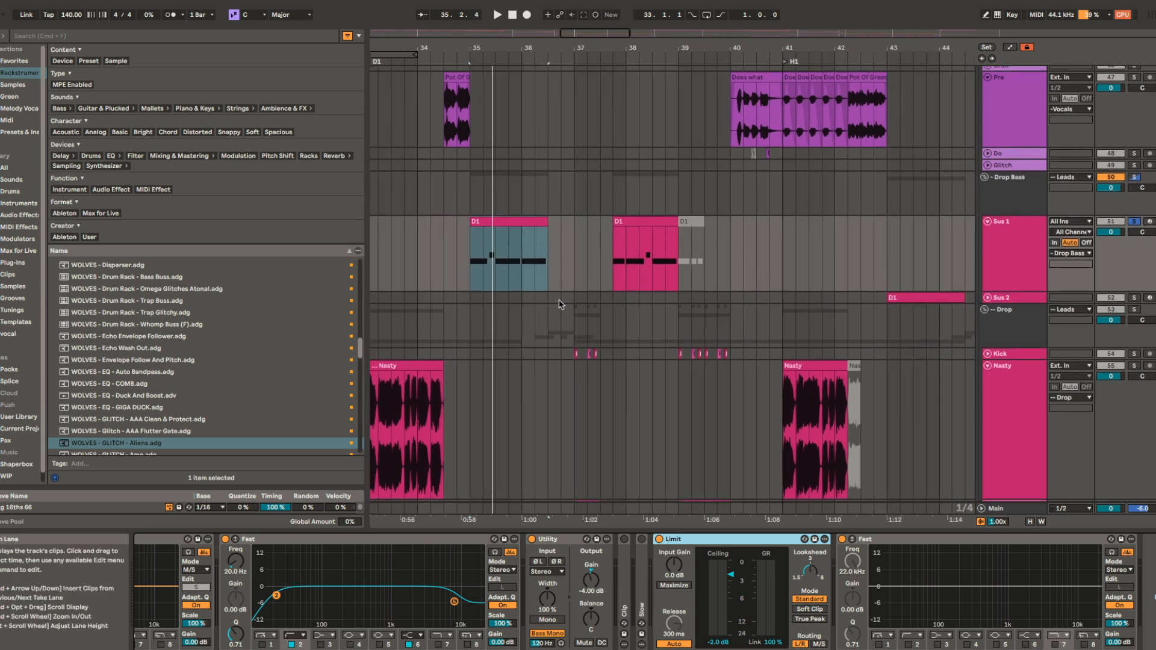
scroll(725, 259, "right", 5)
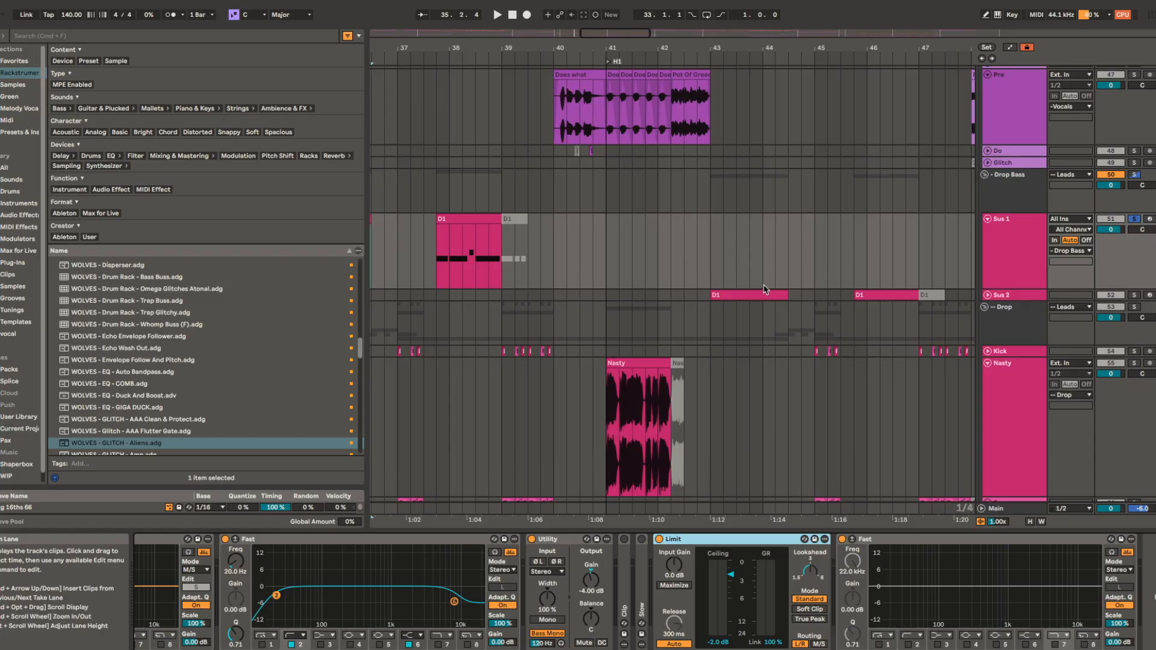
scroll(748, 291, "up", 2)
left_click(748, 291)
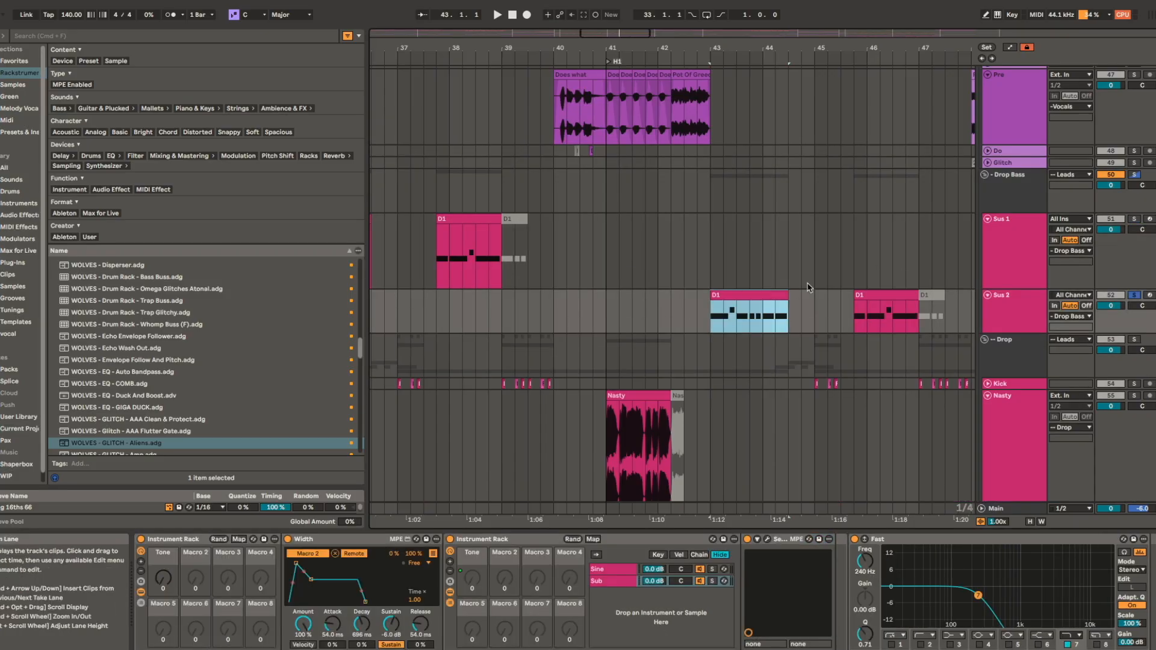
key("space")
scroll(829, 594, "right", 10)
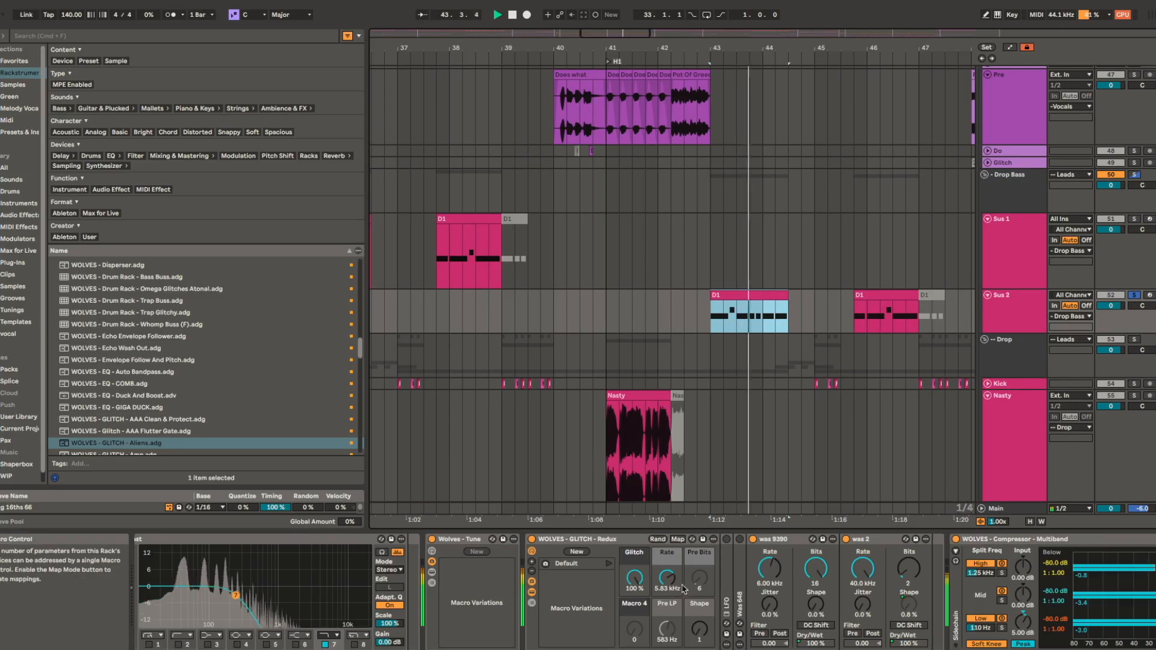
key("space")
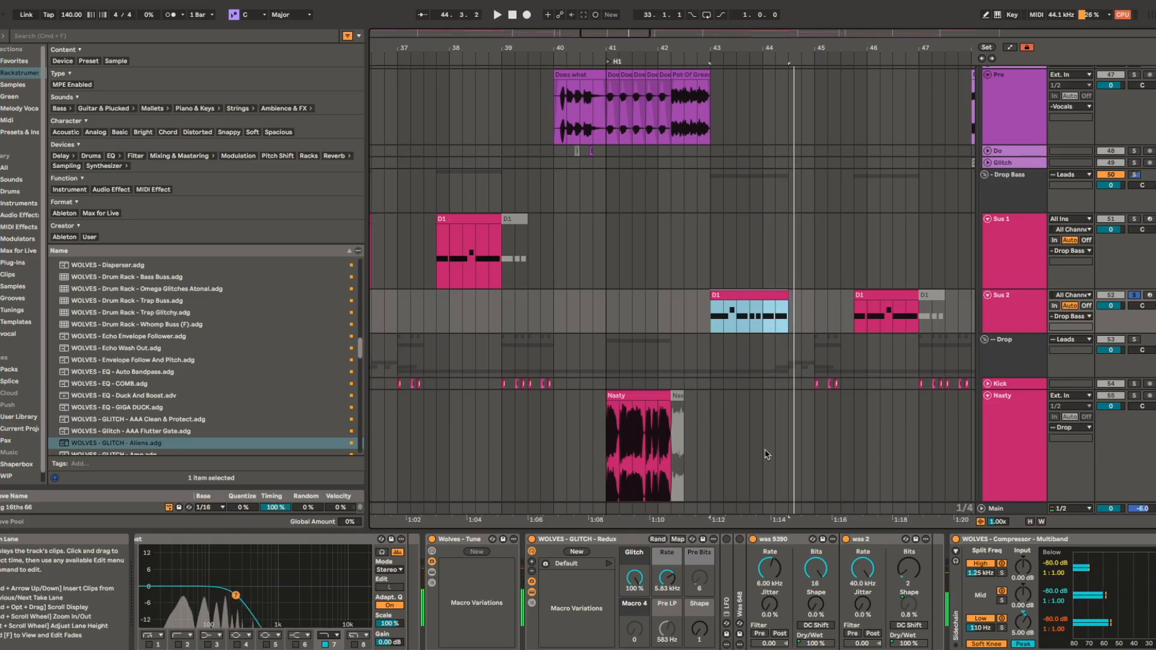
- Reselect the D1 clip on Sus 2 and review the track's Serum 2, Fast equalizer and Redux devices
scroll(609, 582, "left", 5)
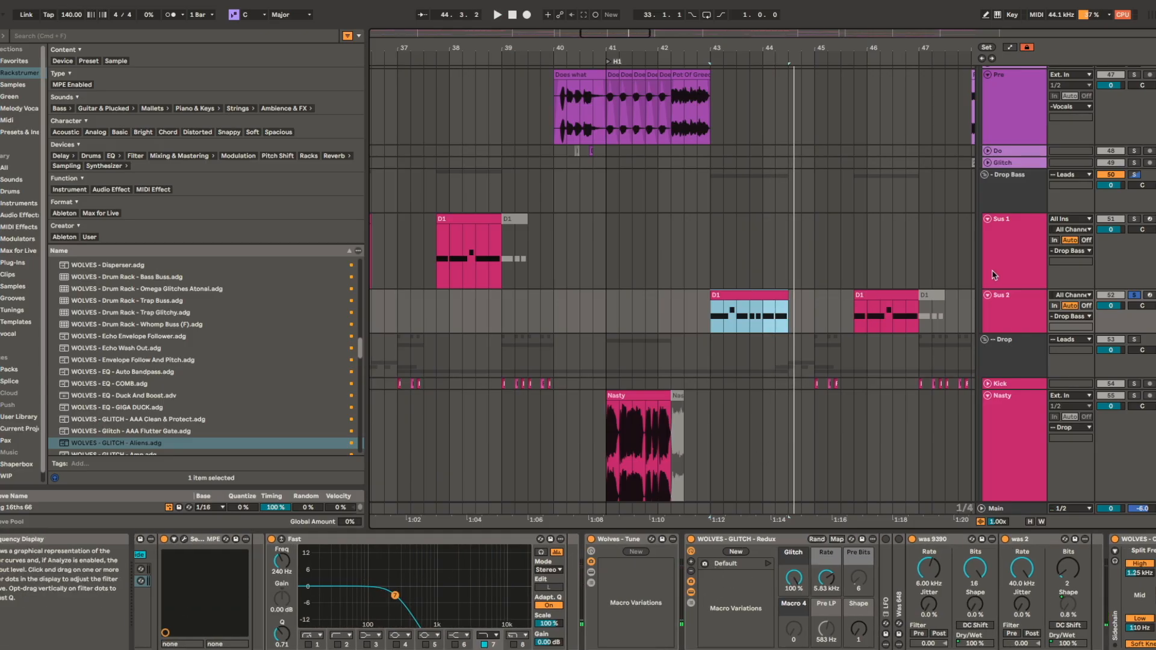
left_click(1012, 285)
left_click(1012, 297)
left_click(720, 295)
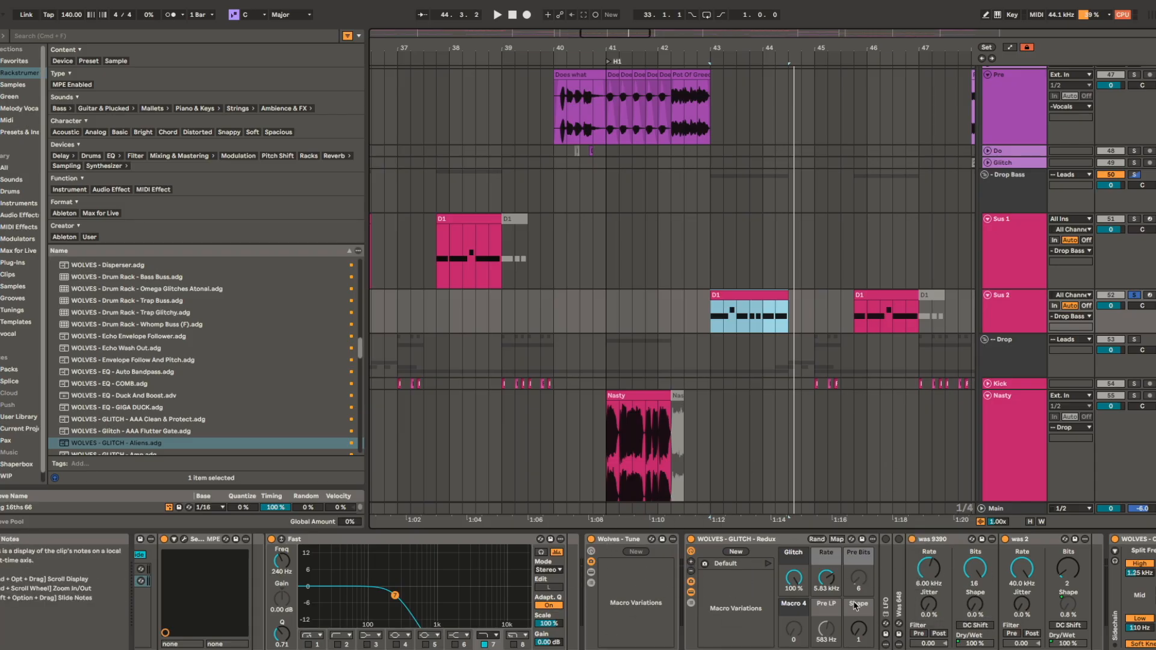
scroll(621, 591, "right", 7)
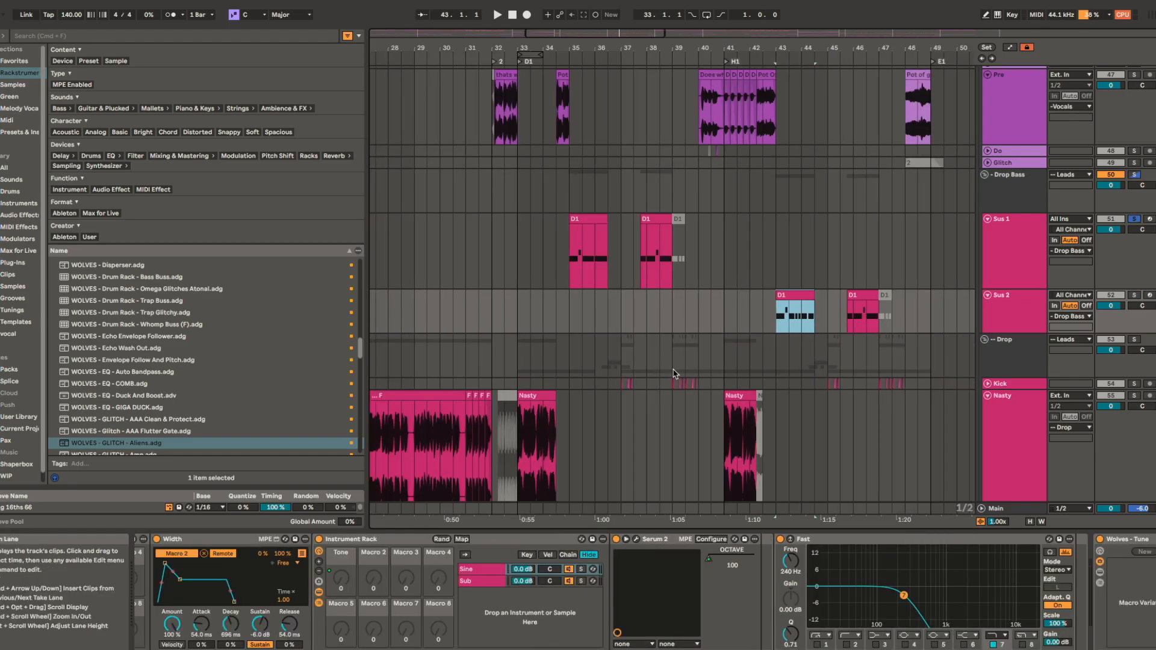
- Play the Drop group from bar 35 and look over the clips on its tracks
left_click(529, 352)
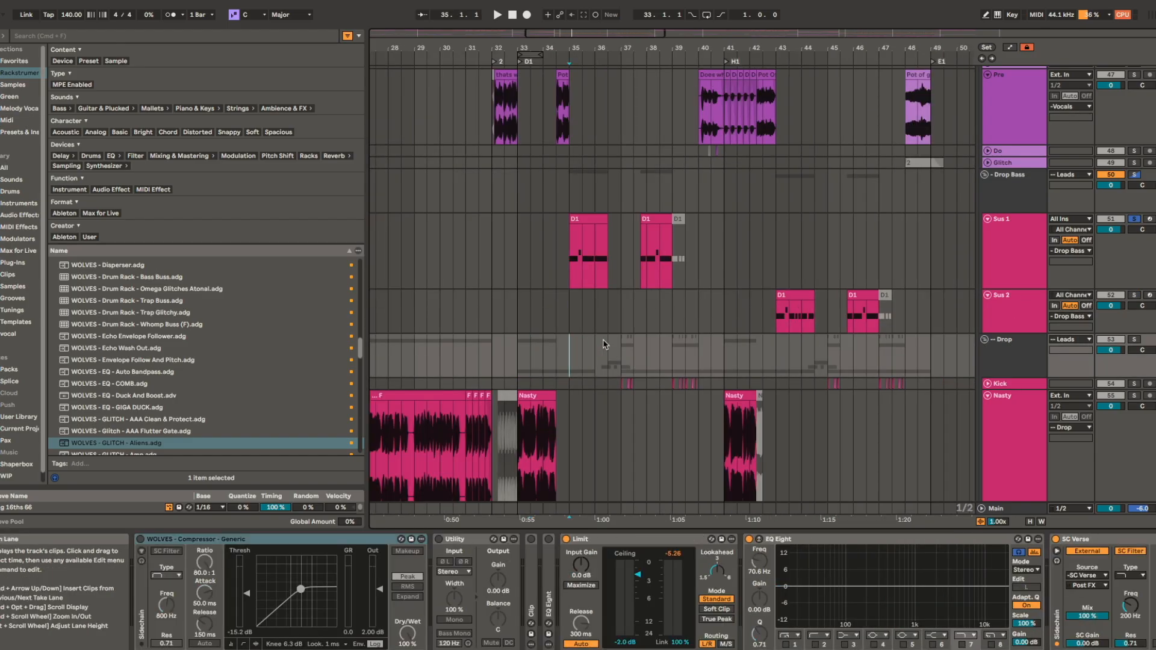
scroll(590, 361, "down", 5)
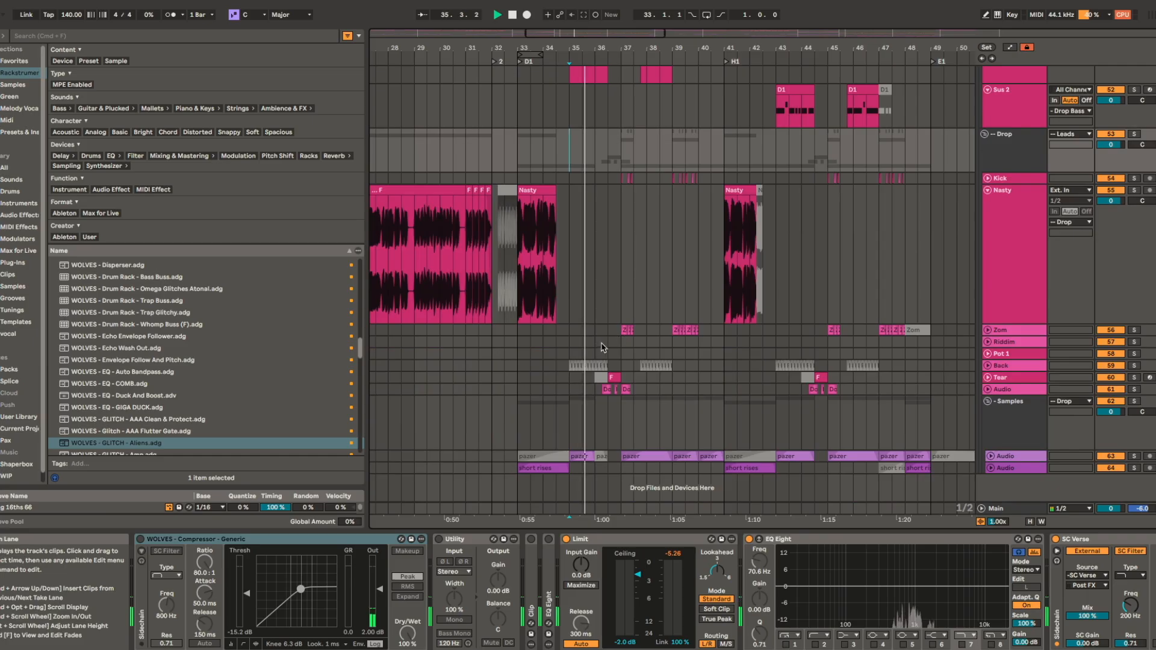
scroll(608, 342, "up", 5)
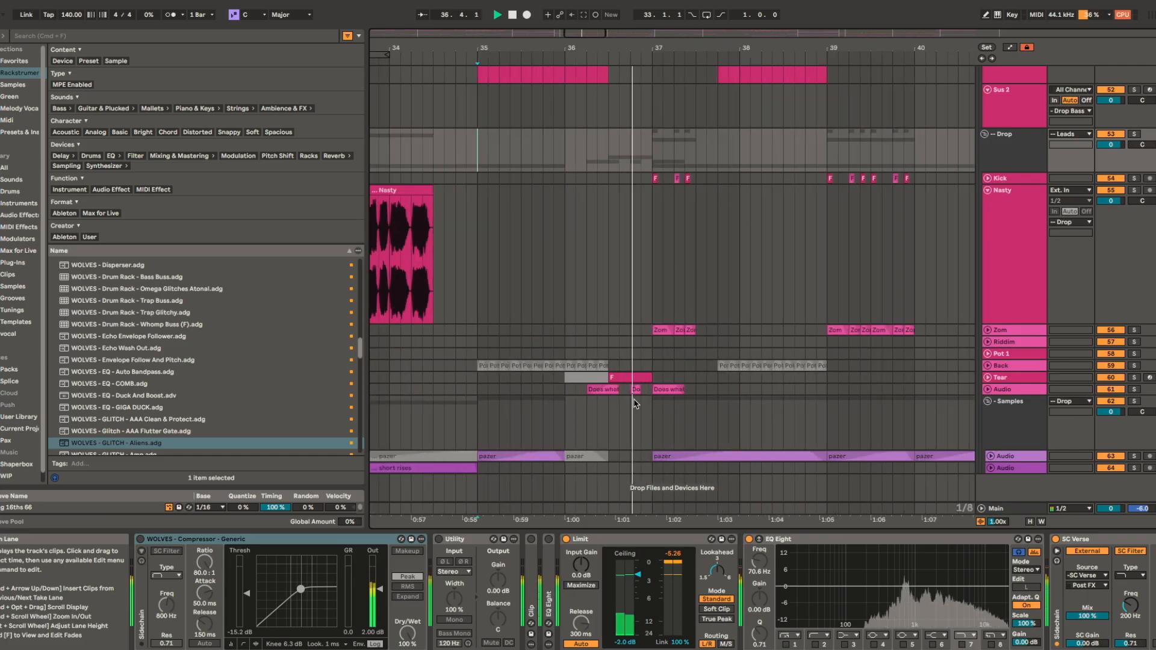
- Unfold and solo the Tear track, select its clip at bar 36.3, and audition it
scroll(634, 385, "up", 3)
scroll(635, 380, "up", 3)
scroll(636, 380, "down", 5)
key("space")
left_click(634, 377)
scroll(685, 387, "right", 3)
scroll(686, 387, "down", 1)
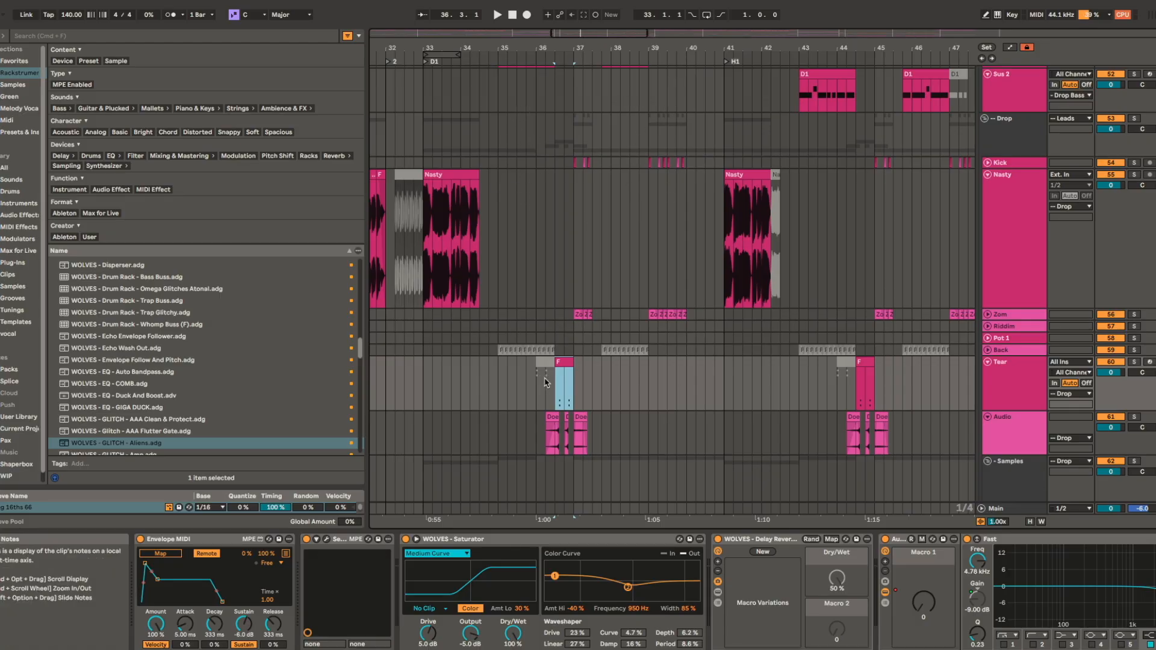
scroll(565, 364, "up", 3)
key("s")
key("space")
key("space")
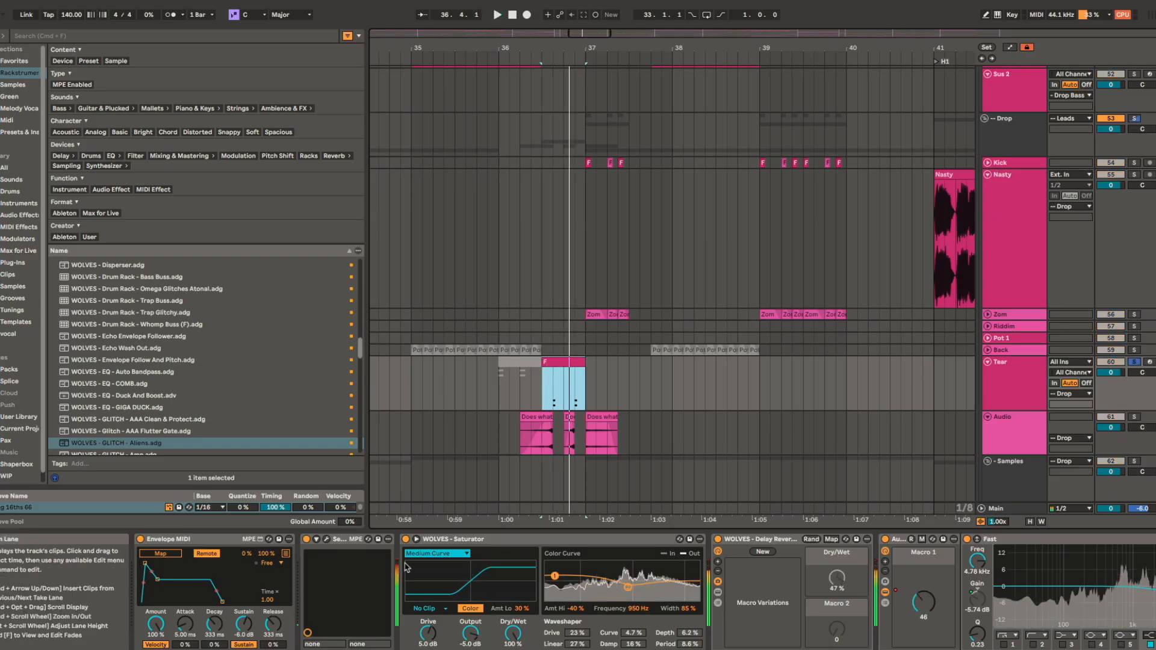
- Open the Tear track's Serum 2 instrument, examine its LFO 2 modulation, effects and oscillators, and close it
left_click(326, 540)
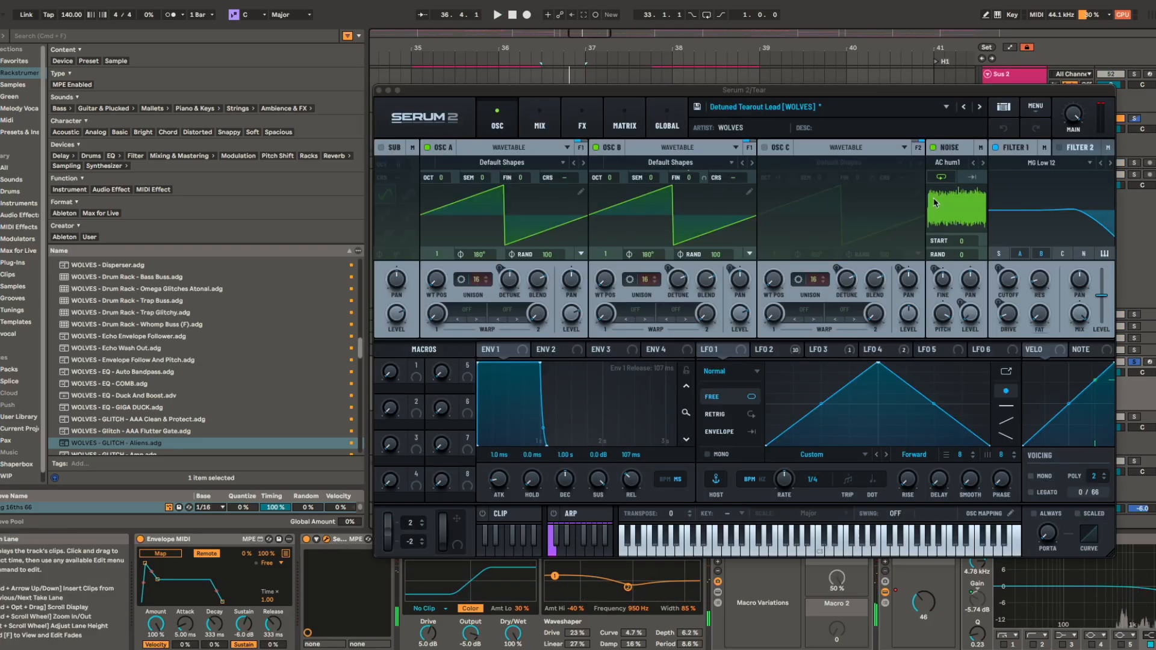
left_click_drag(679, 89, 746, 68)
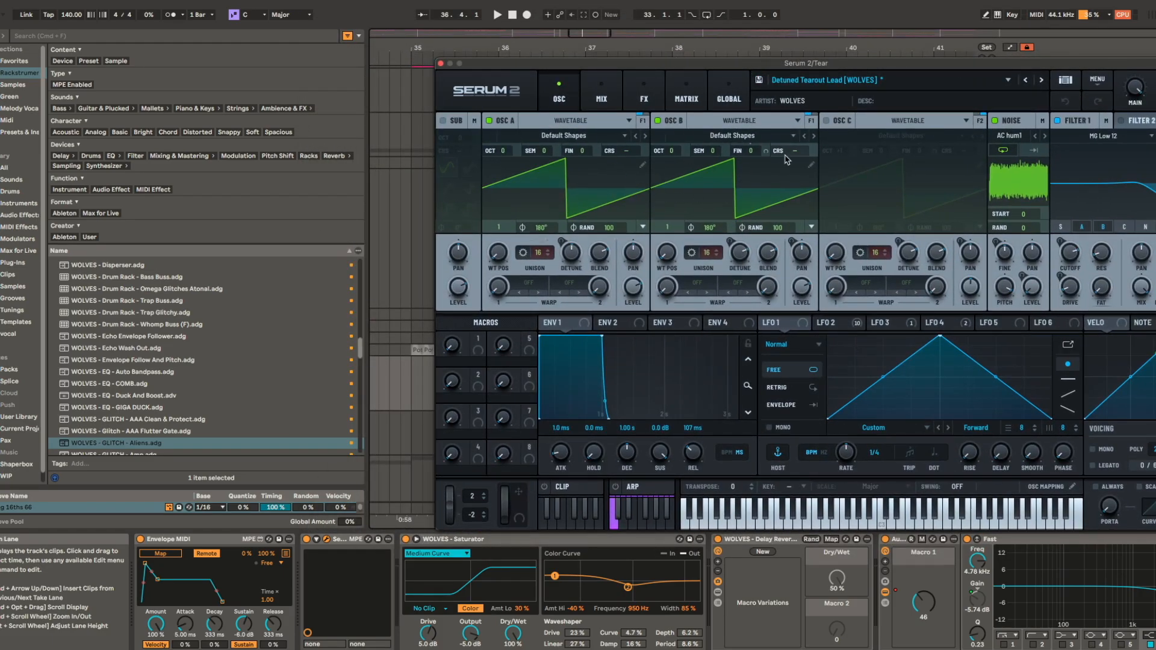
left_click(856, 323)
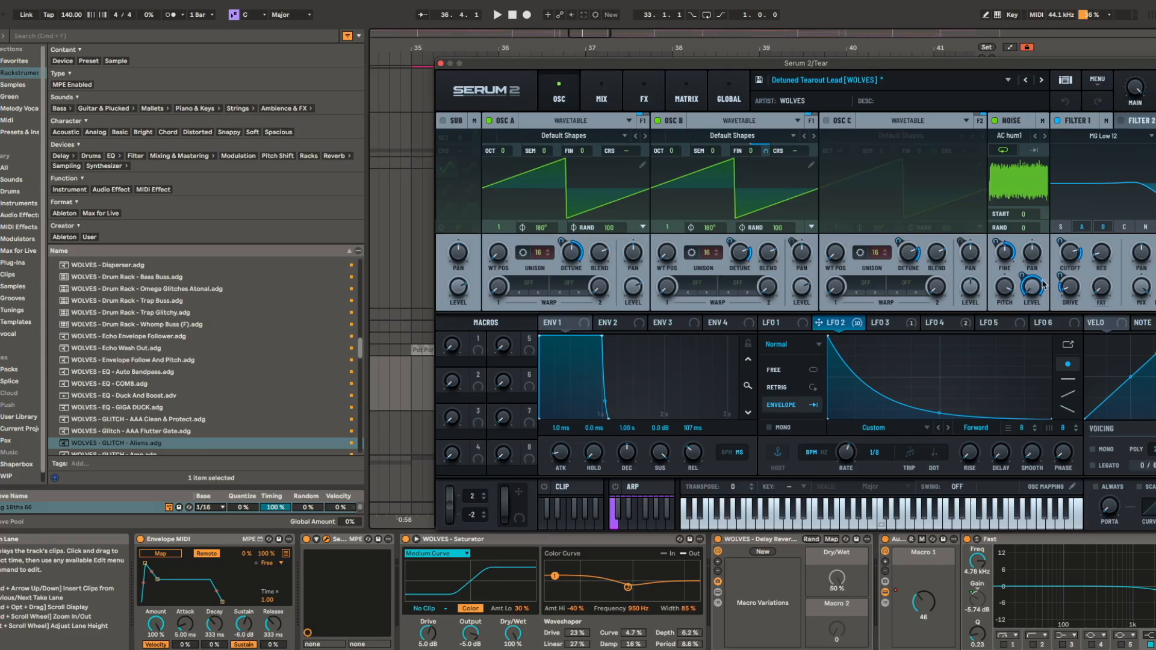
mouse_move(1022, 275)
left_click(643, 97)
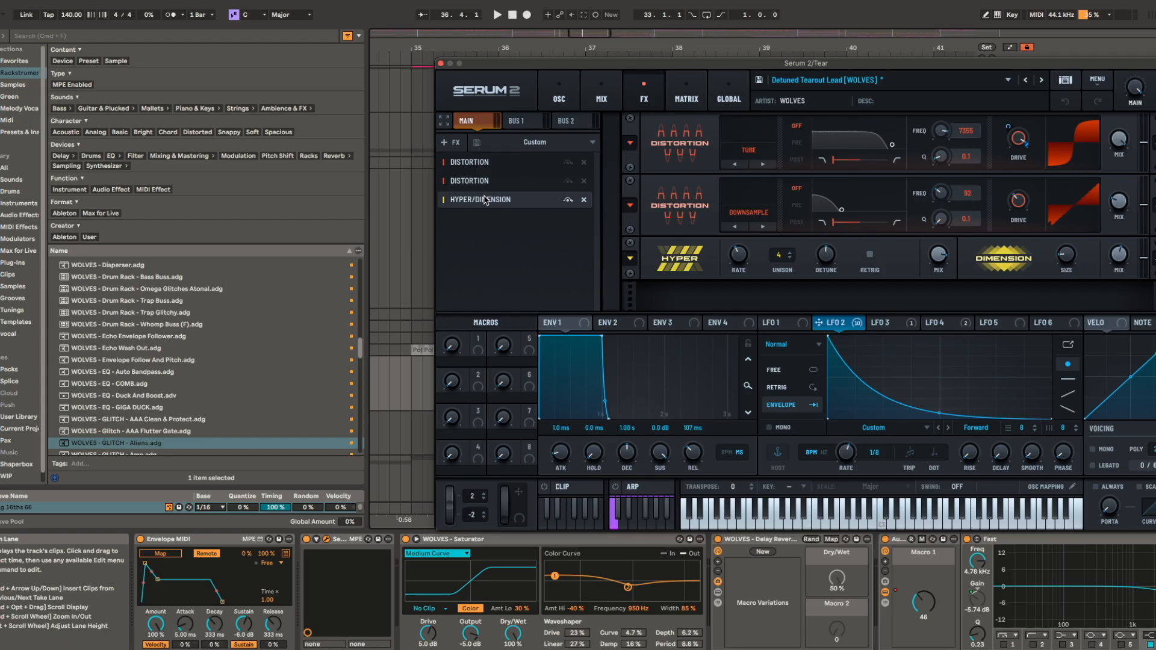
left_click(555, 101)
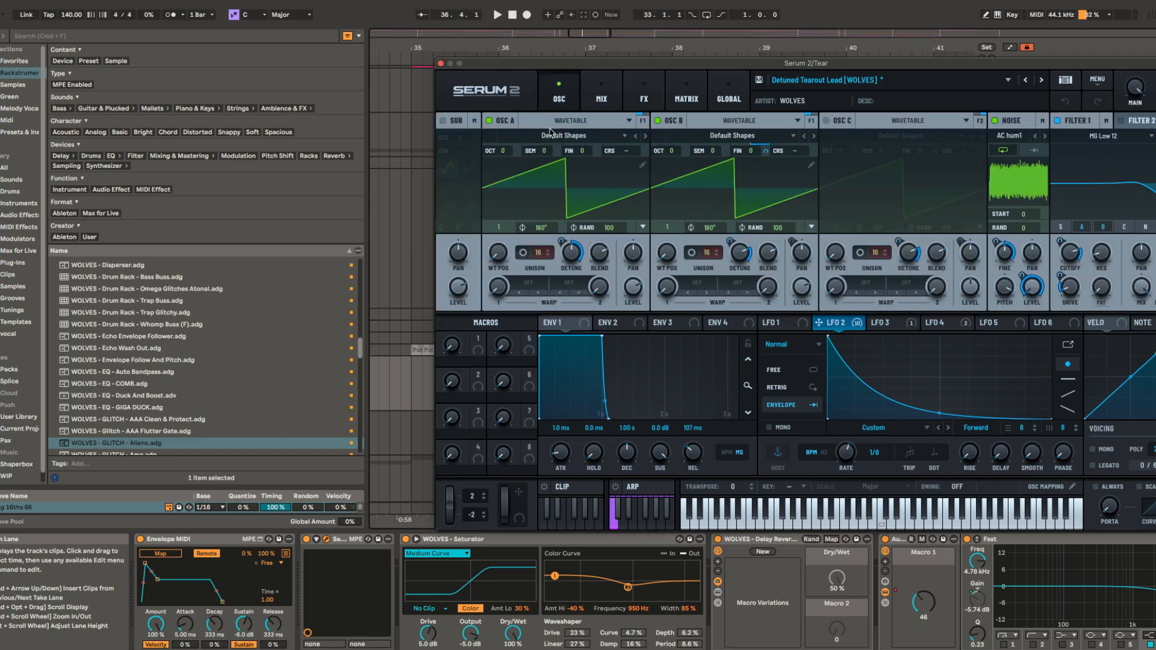
left_click(442, 64)
- Open the Tear MIDI clip at bar 36.3 and select its G4 and F4 notes
double_click(561, 362)
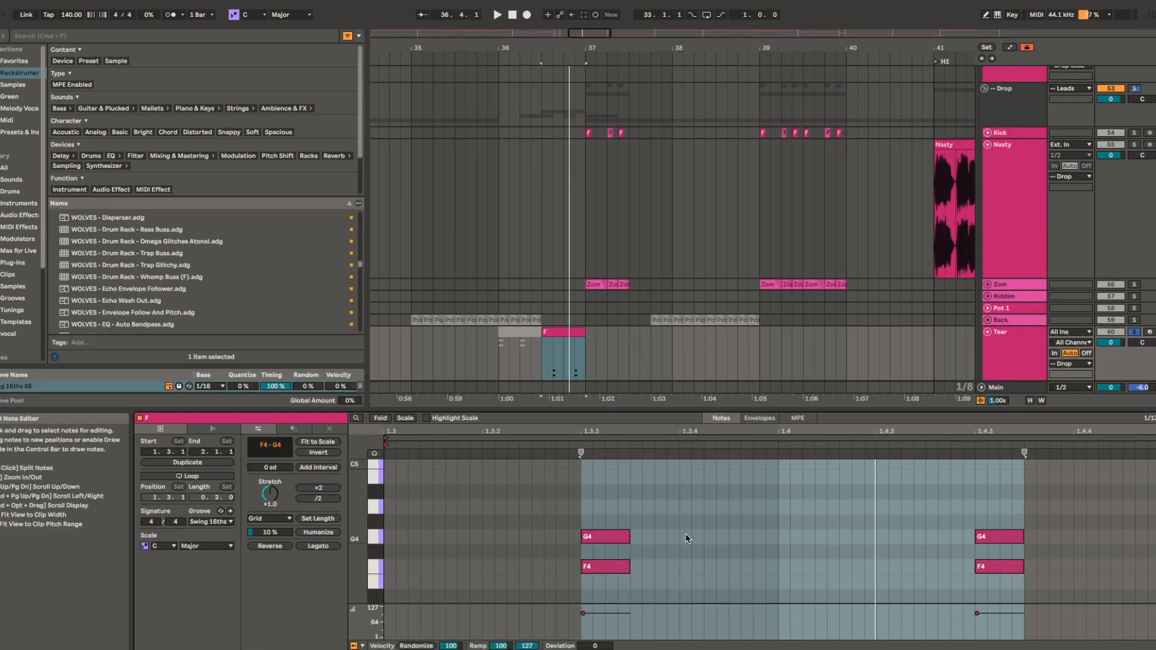
scroll(617, 512, "down", 1)
left_click_drag(595, 498, 1101, 527)
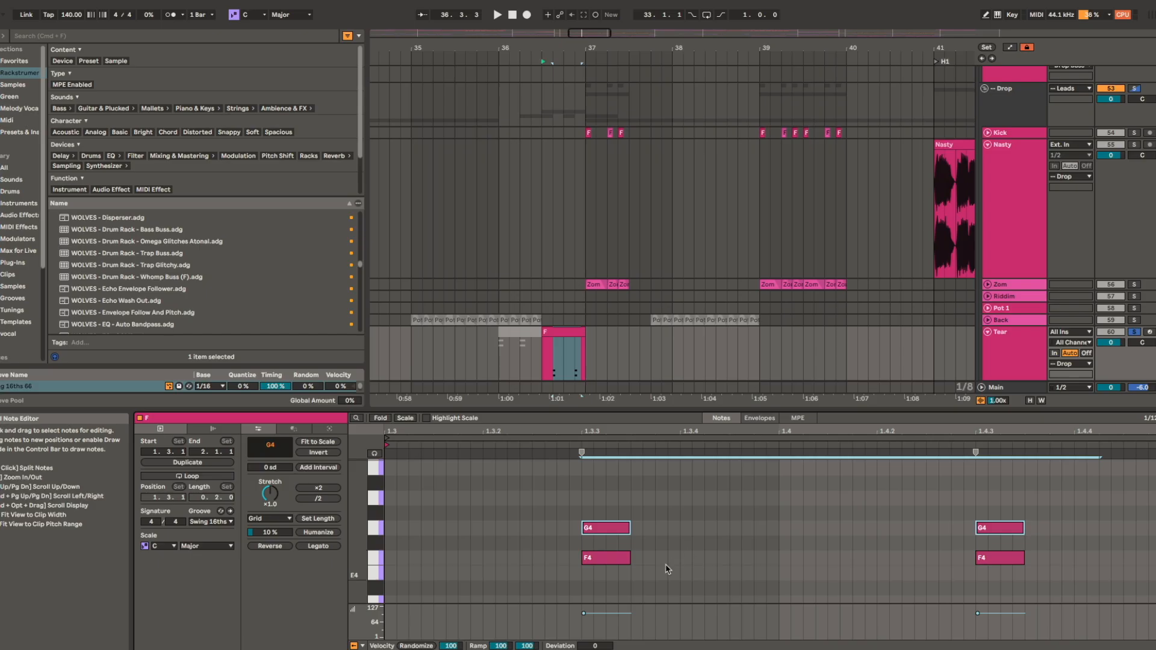
left_click_drag(572, 579, 1100, 518)
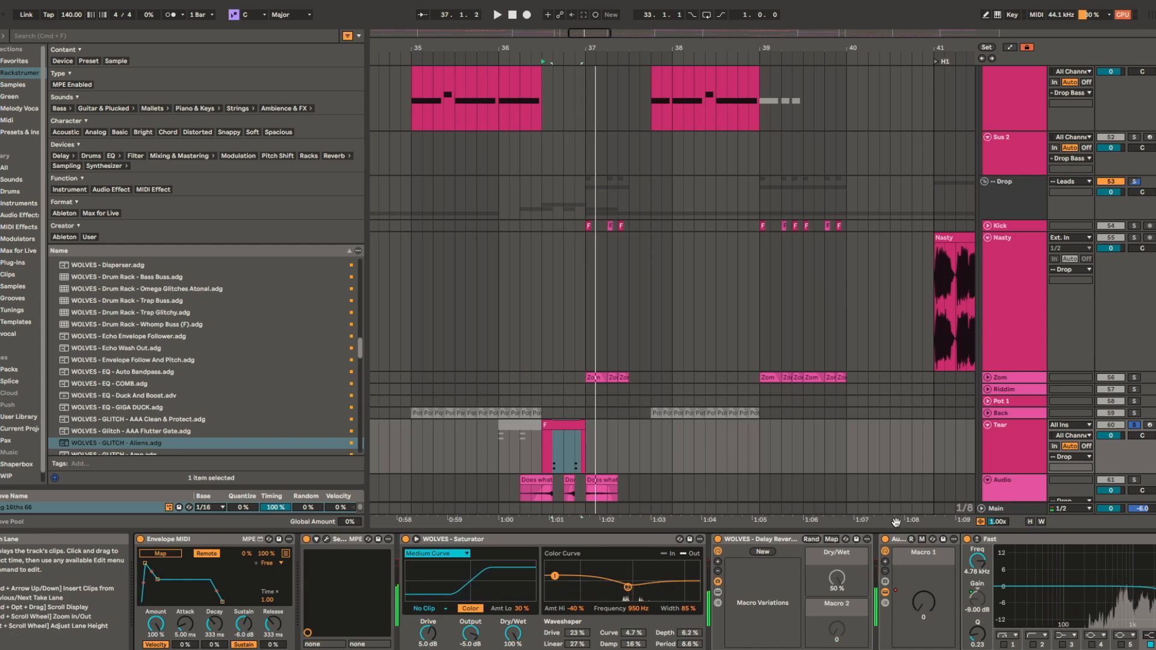
- Examine the Tear track's Saturator and reveal the Follow and Reverb devices inside the Delay Reverb rack
scroll(729, 566, "right", 2)
left_click(551, 541)
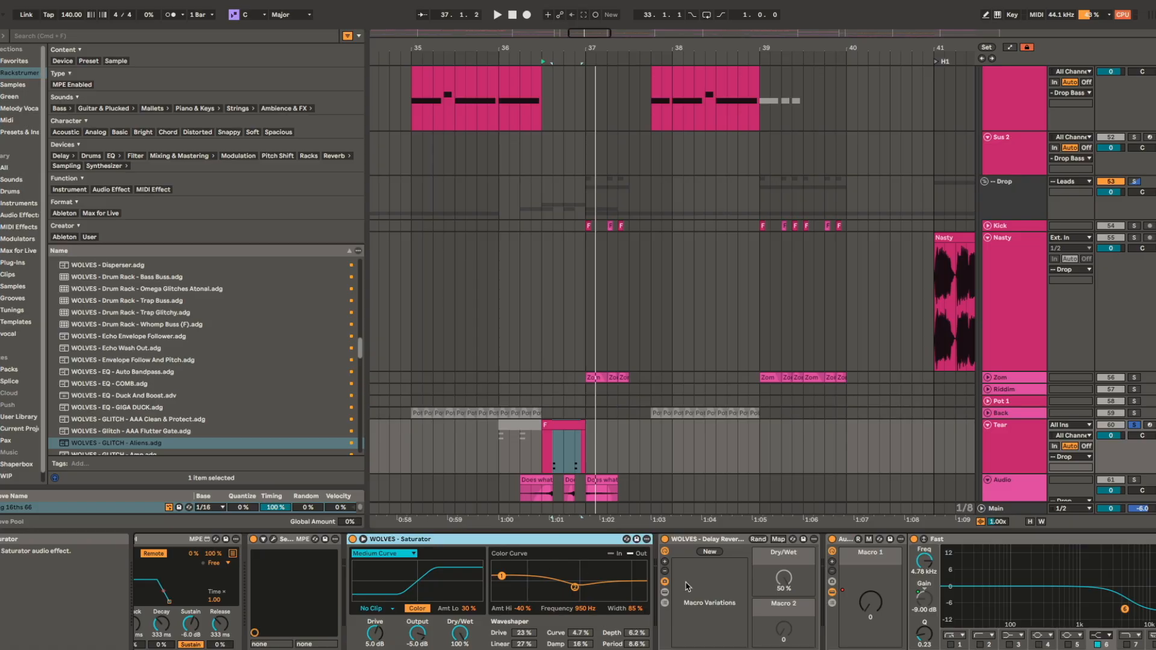
left_click(664, 593)
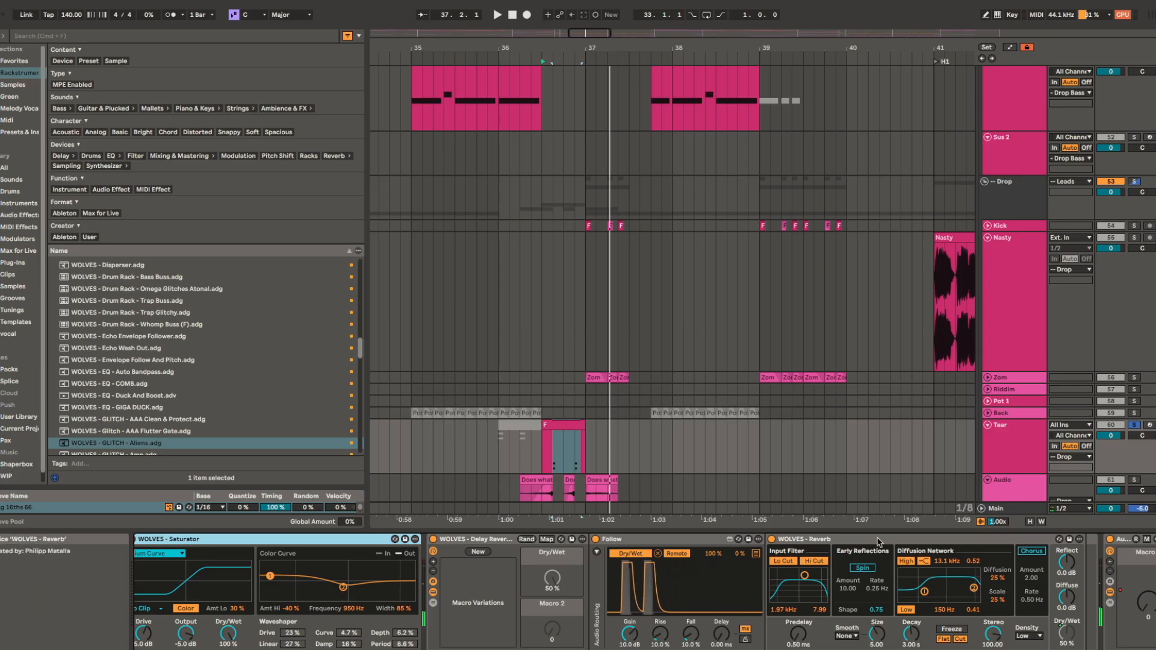
left_click(939, 551)
scroll(940, 544, "right", 3)
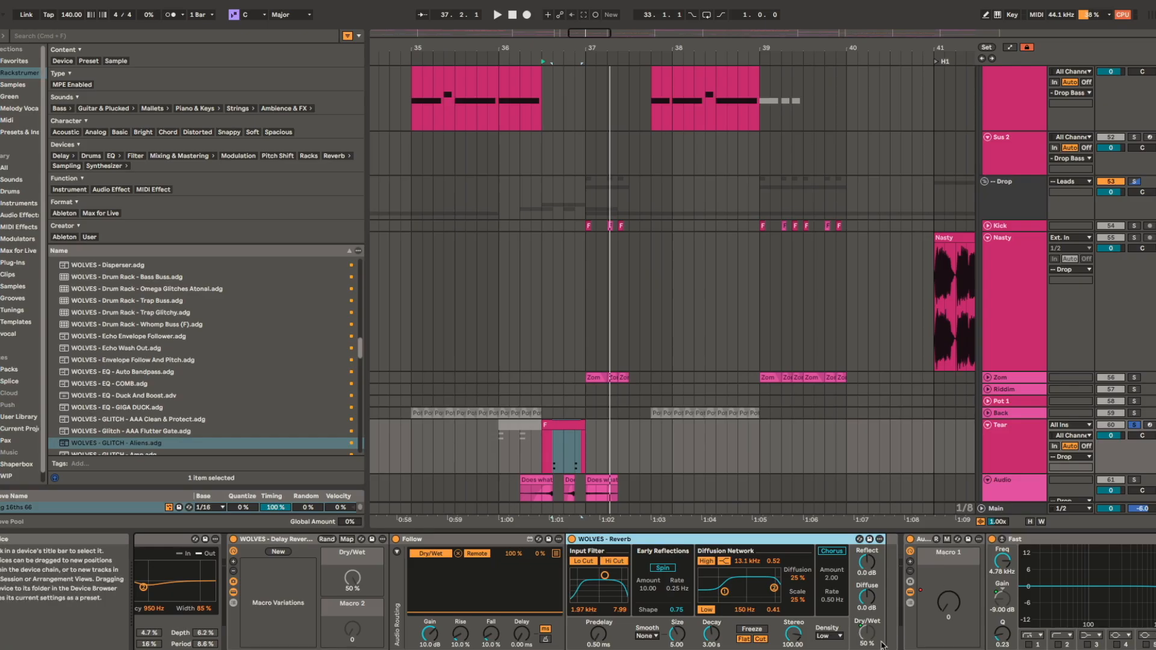
- Play the Tear notes and examine the remaining EQ, Utility and Limit devices at the end of the chain
scroll(924, 641, "right", 5)
key("space")
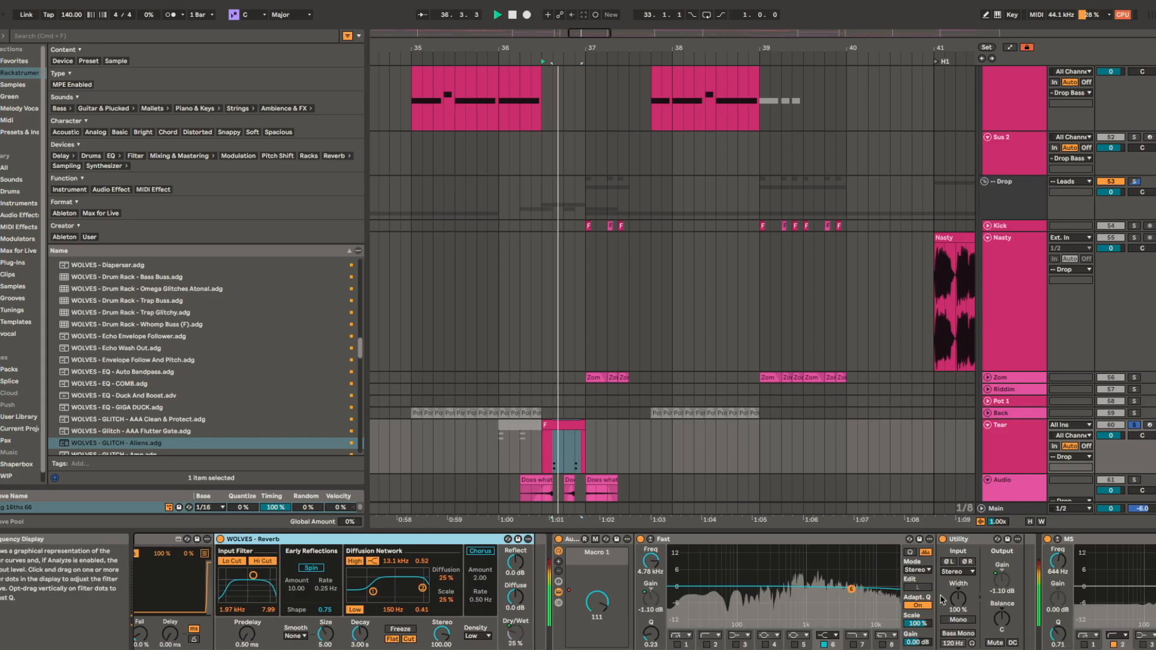
scroll(897, 588, "right", 4)
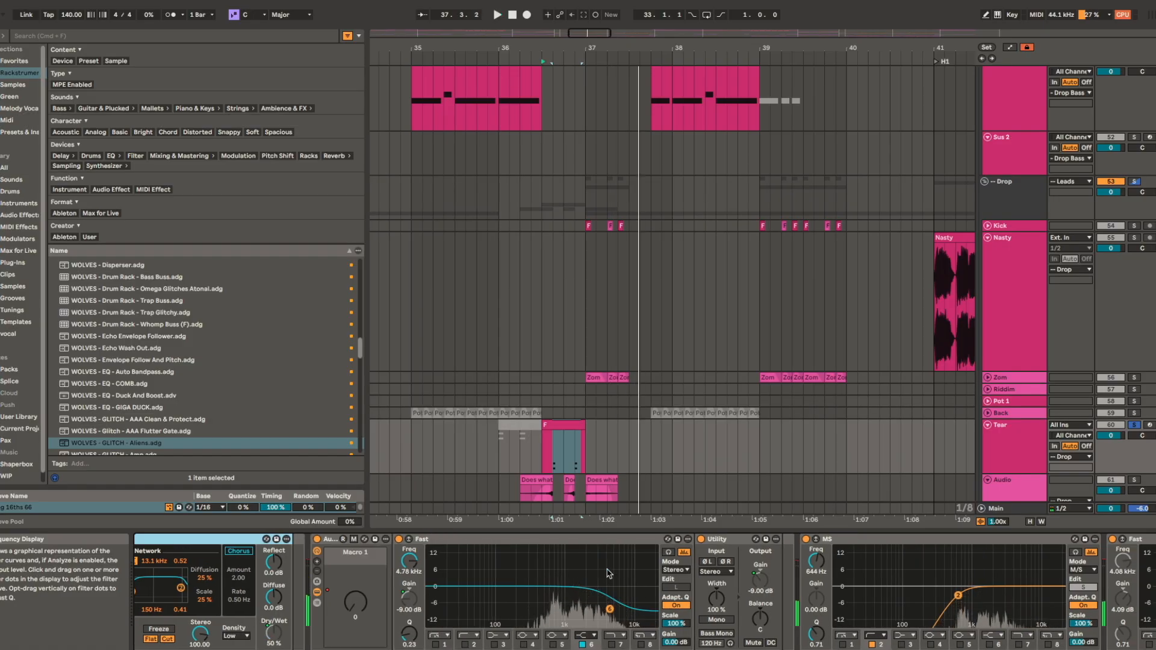
scroll(751, 542, "right", 6)
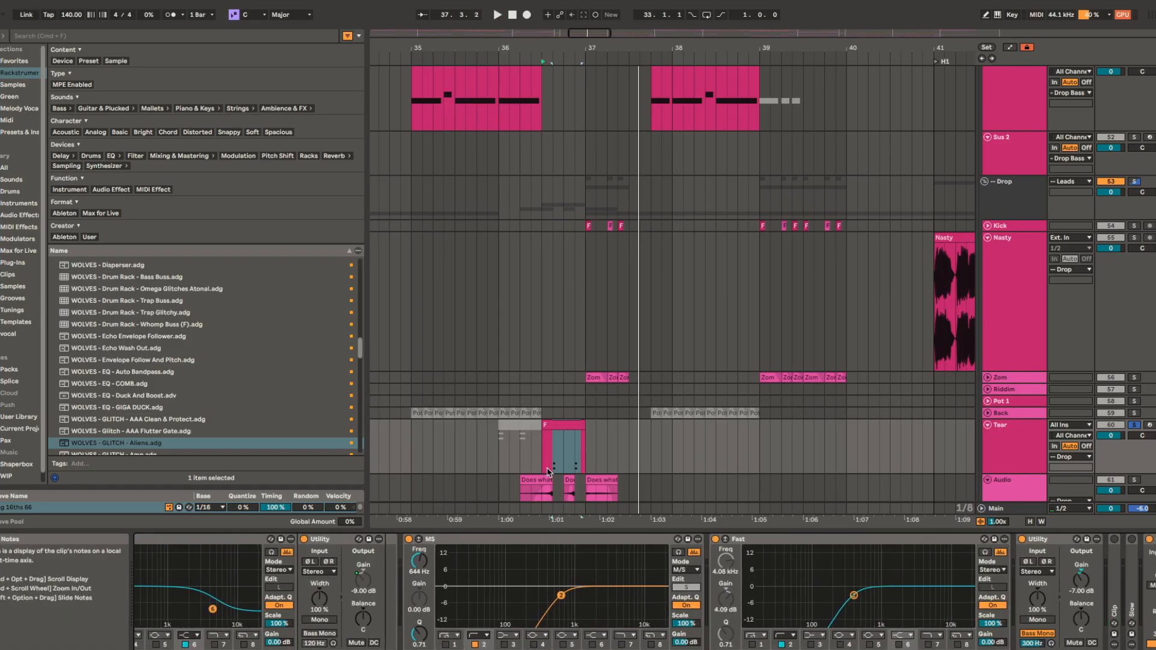
scroll(549, 471, "up", 3)
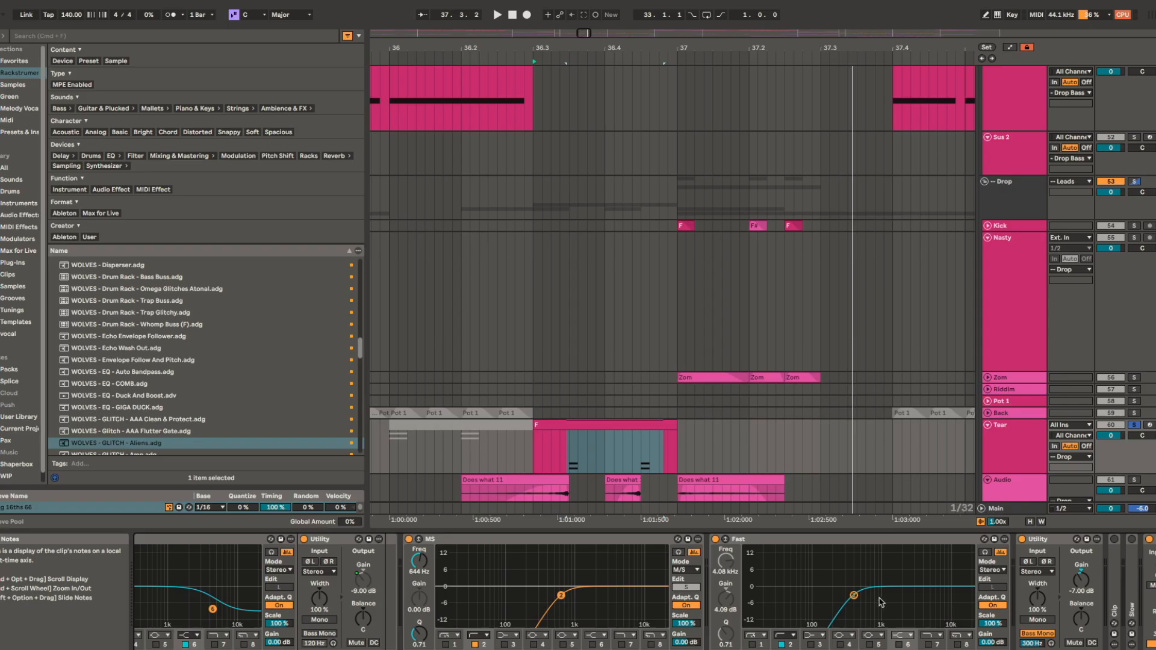
scroll(881, 602, "right", 3)
scroll(710, 440, "down", 4)
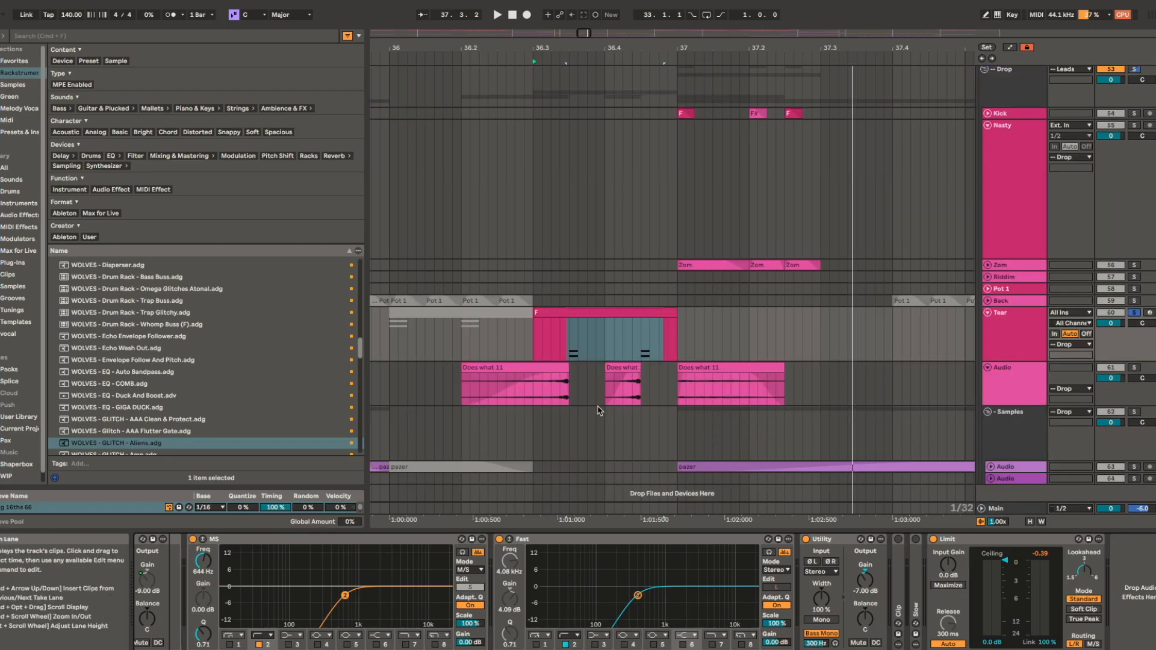
- Solo the pink Audio track and audition its first "Does what 11" clip at bar 36.2
left_click(552, 367)
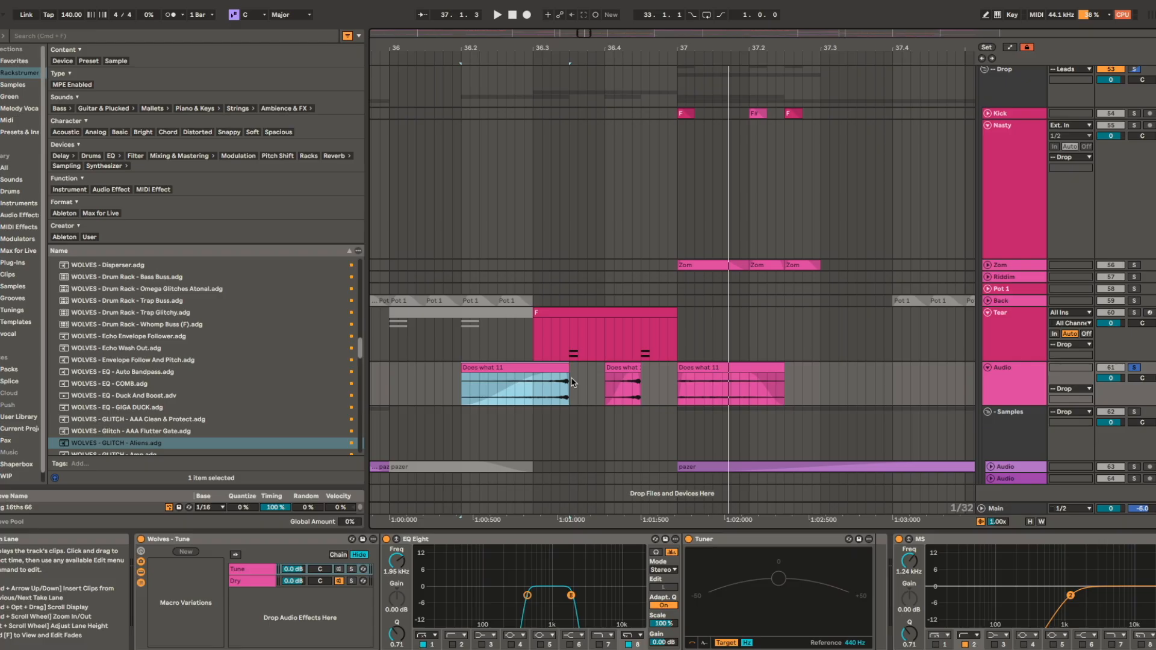
key("space")
scroll(783, 387, "down", 5)
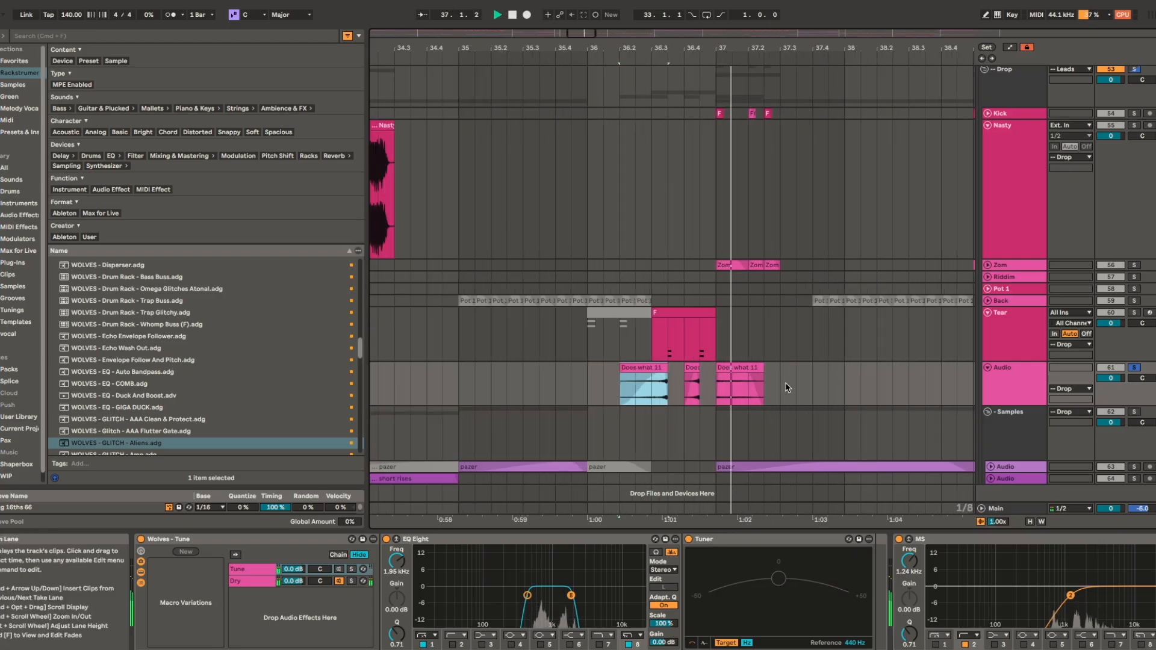
- Solo and unfold the Zom track, and audition its first clip at bar 37
scroll(786, 388, "right", 3)
scroll(786, 388, "up", 1)
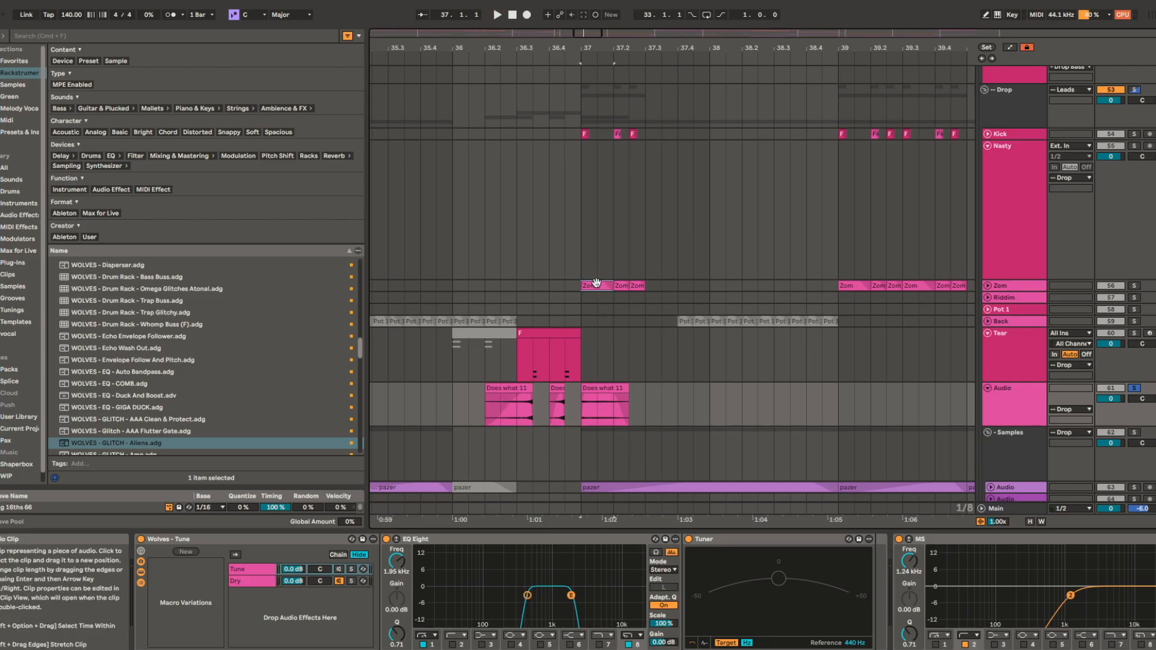
key("s")
key("space")
scroll(610, 291, "up", 5)
key("space")
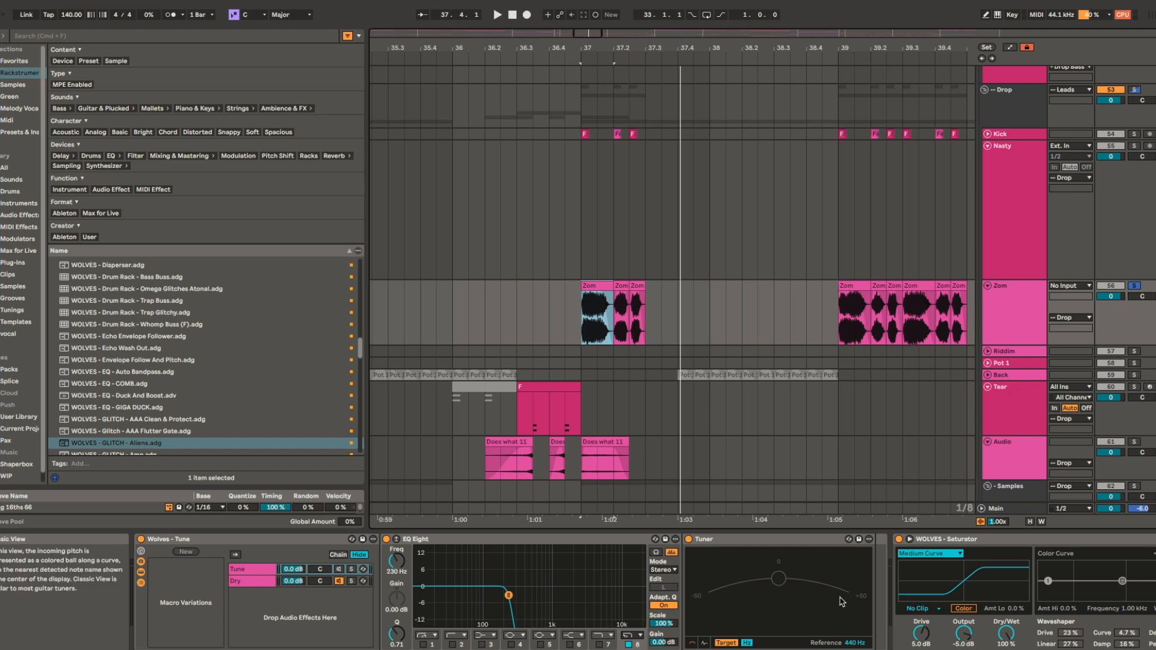
- Examine the Zom track's device chain from the Saturator through the EQs to the Limit device
scroll(844, 598, "right", 6)
left_click(646, 540)
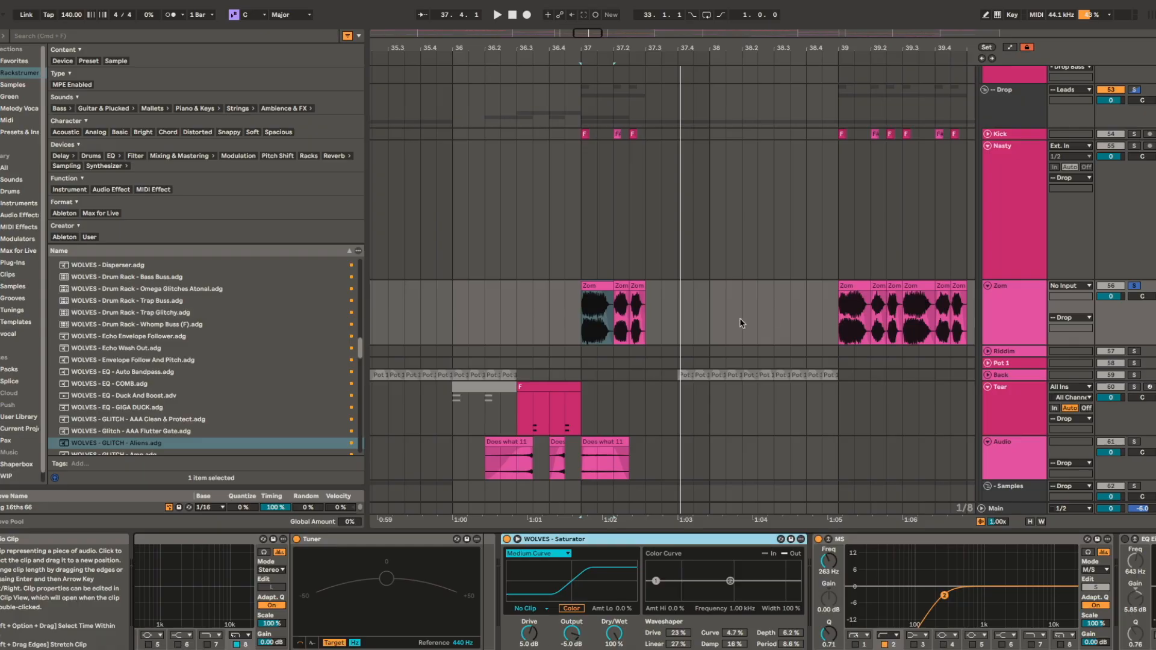
scroll(599, 590, "right", 10)
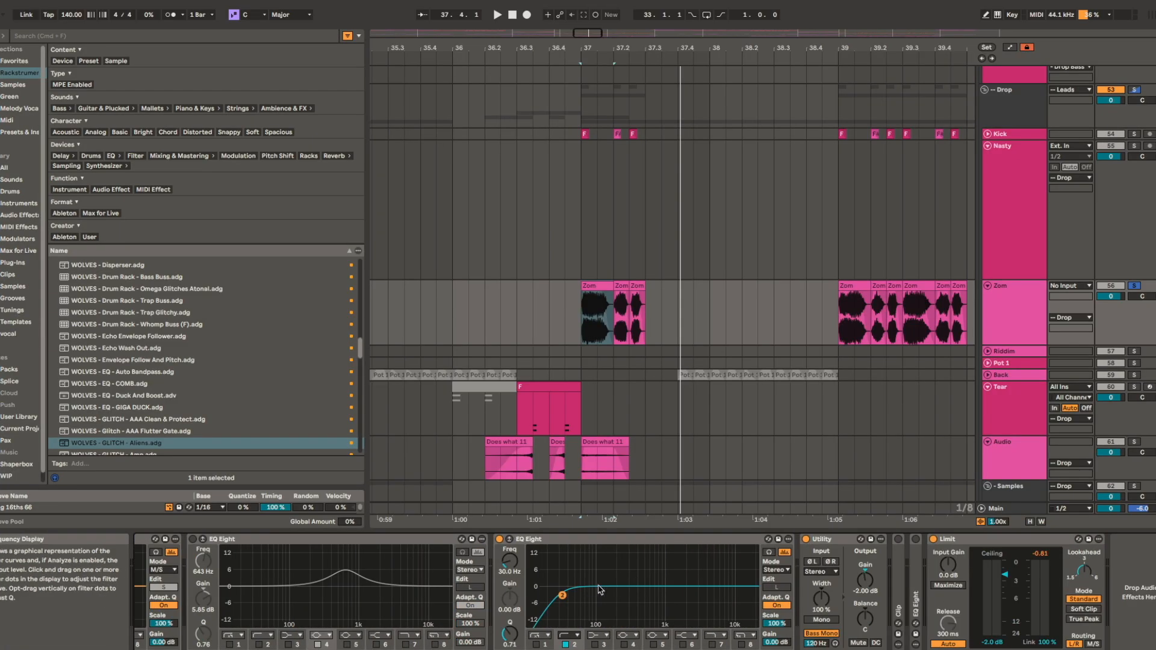
- Audition the second group of Zom clips from bar 39
left_click(848, 285)
scroll(924, 283, "right", 5)
key("space")
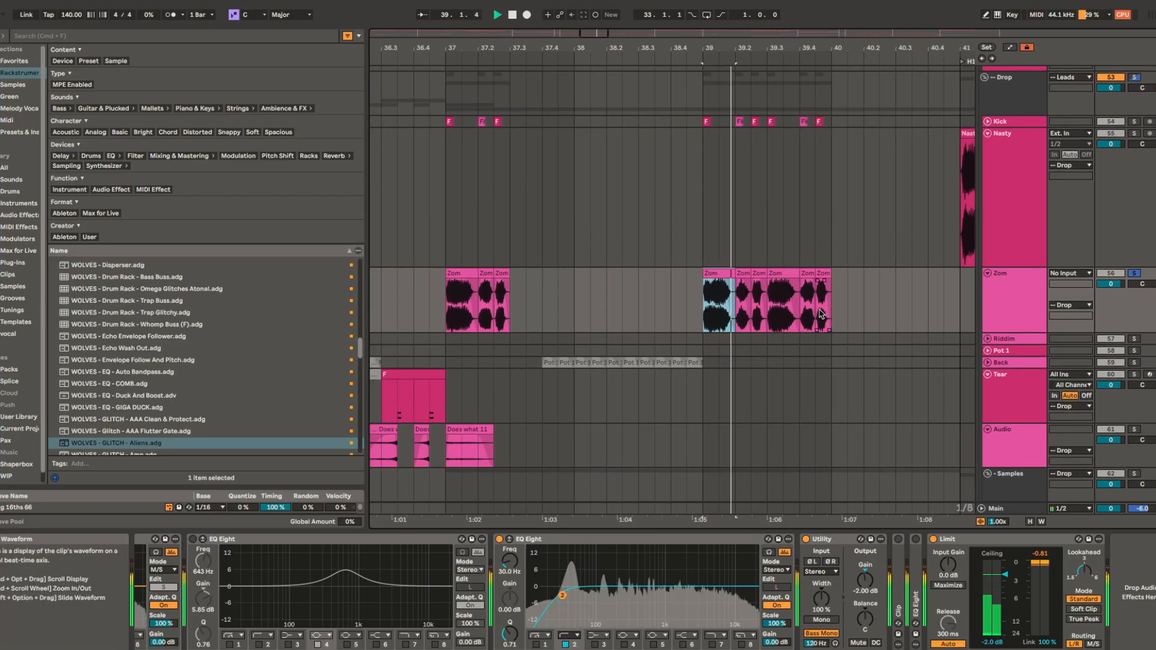
key("space")
- Examine the fades and starting transients of the Zom clips at bars 39 and 39.2 in close-up
scroll(728, 298, "up", 10)
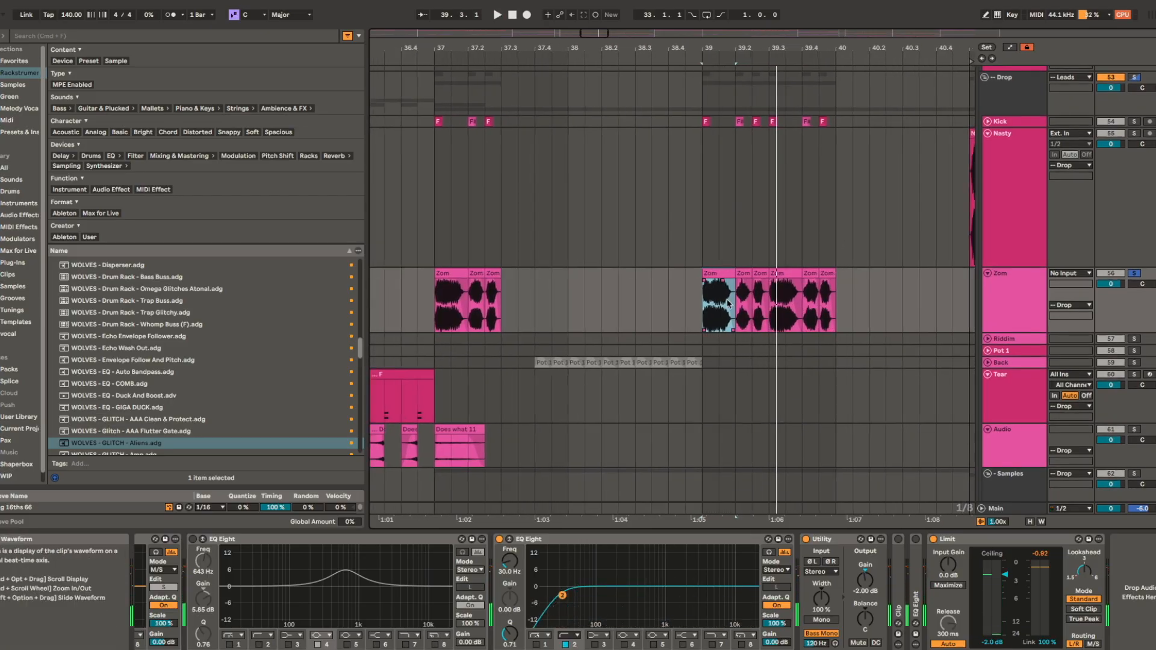
scroll(726, 294, "right", 4)
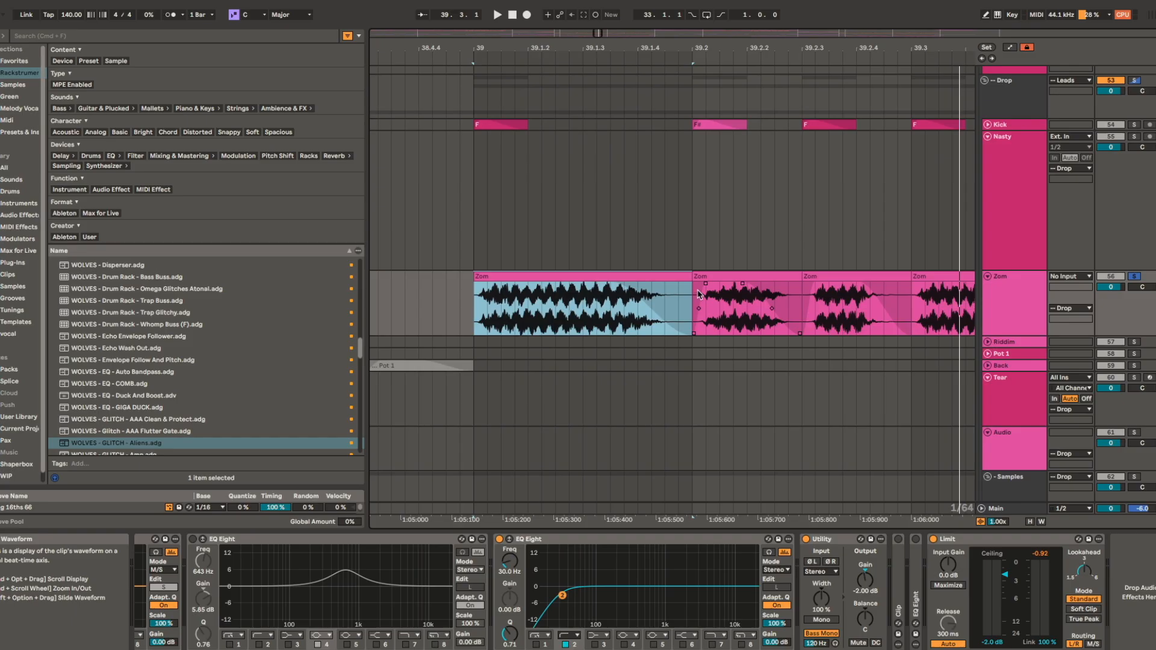
left_click(692, 302)
scroll(695, 298, "up", 4)
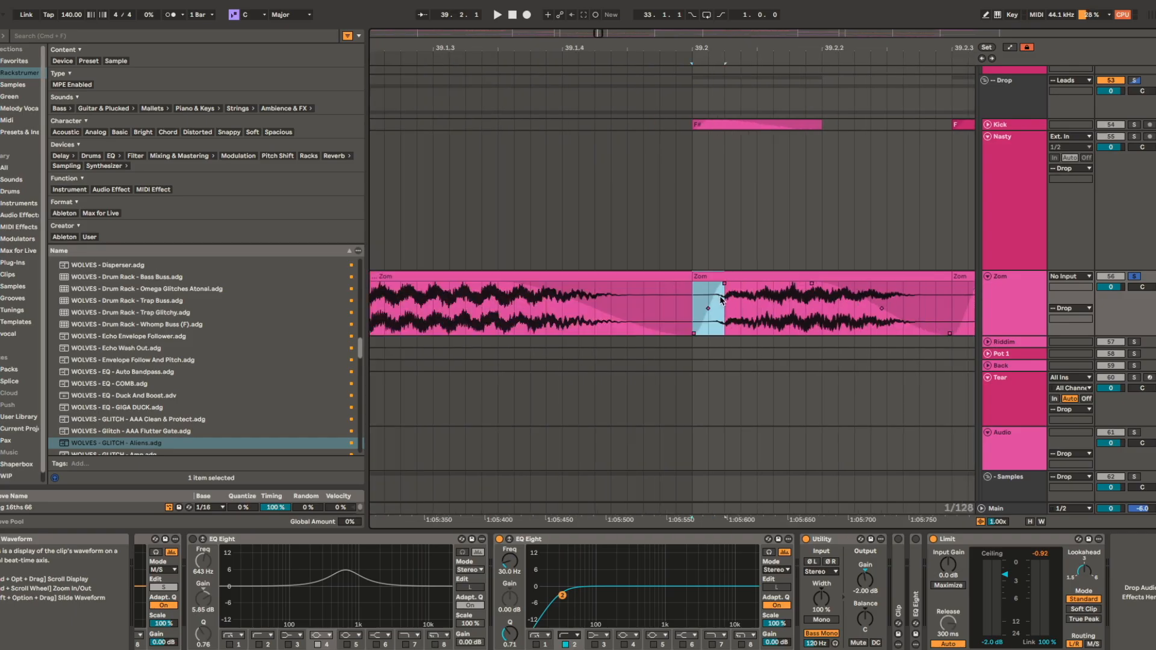
left_click(722, 275)
scroll(753, 278, "down", 4)
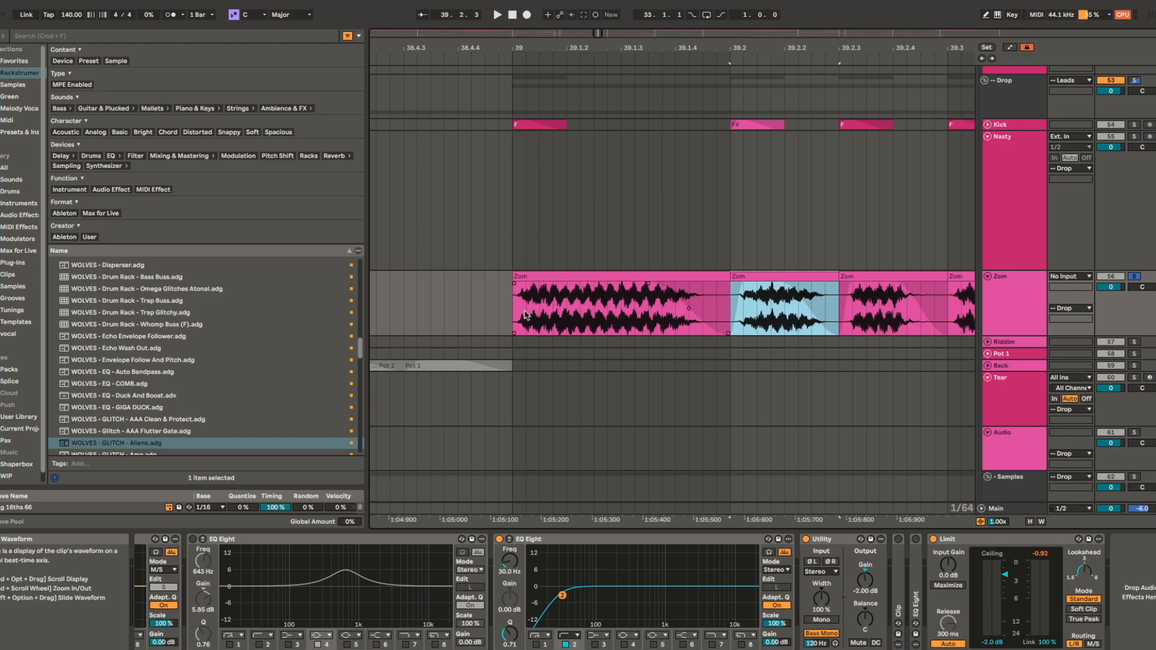
left_click_drag(515, 313, 529, 311)
left_click(573, 274)
left_click_drag(917, 298, 646, 303)
scroll(697, 292, "down", 2)
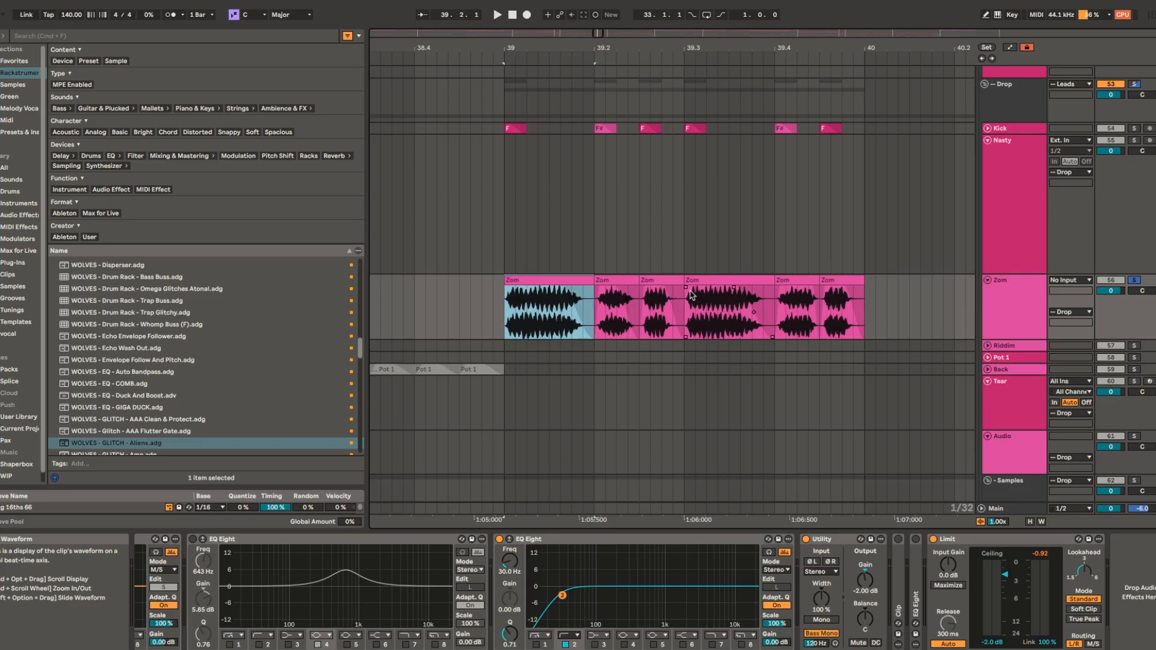
- Solo the purple Audio track in the Samples group and audition its pazer clip at bar 35
scroll(692, 297, "down", 8)
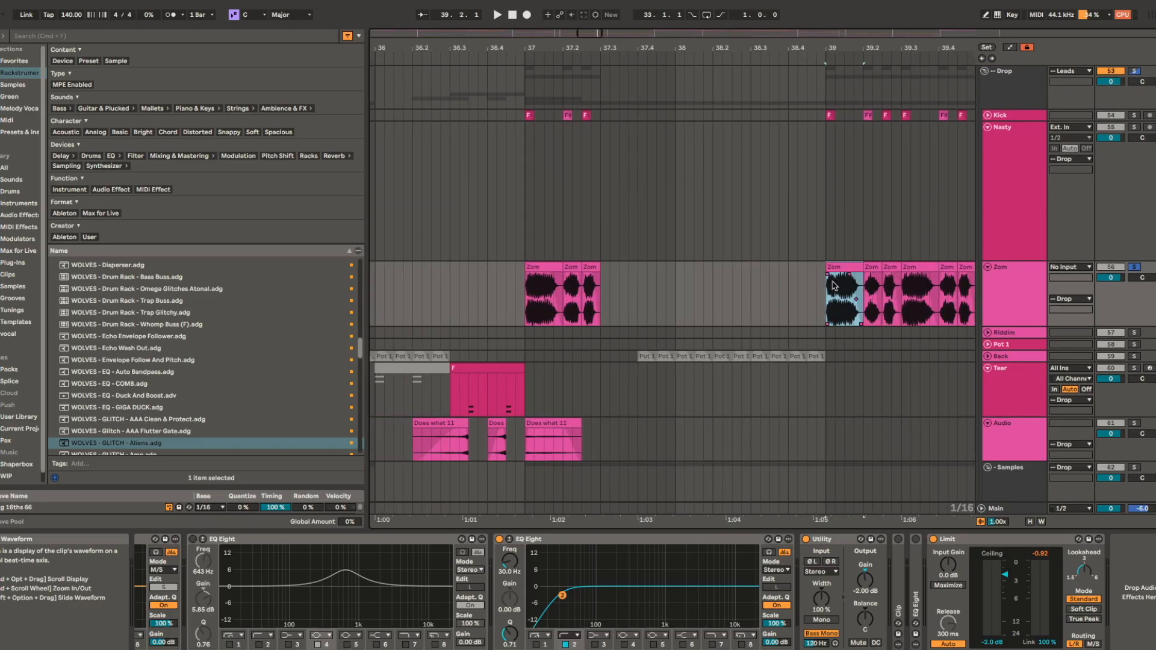
left_click(661, 295)
scroll(668, 289, "down", 6)
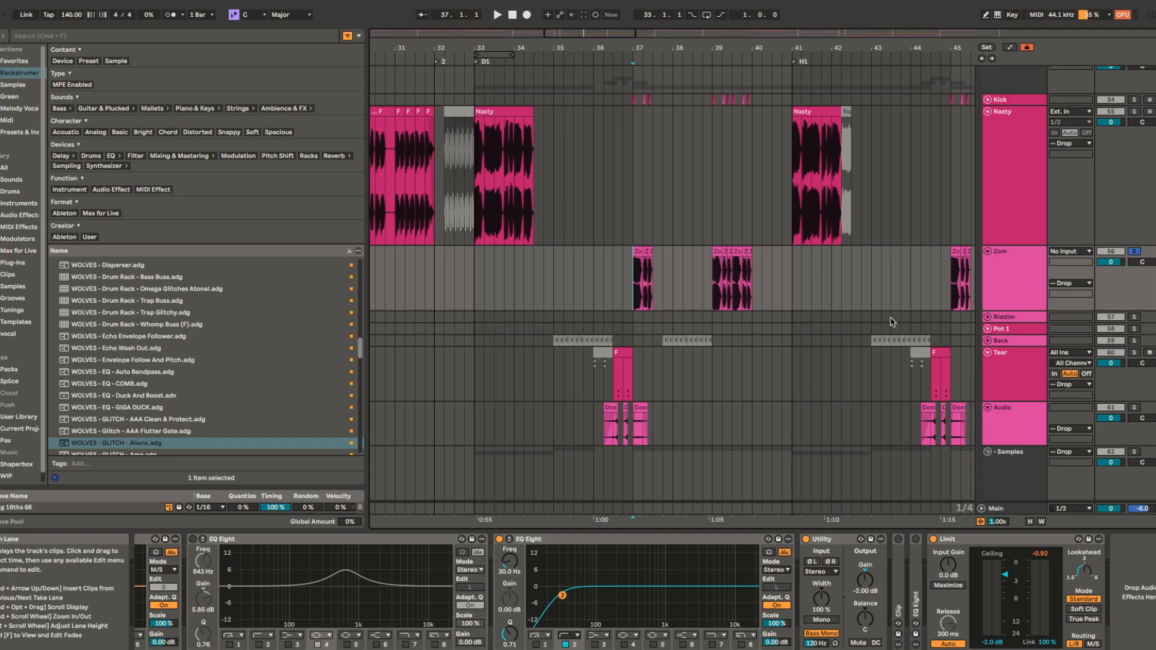
scroll(715, 269, "right", 5)
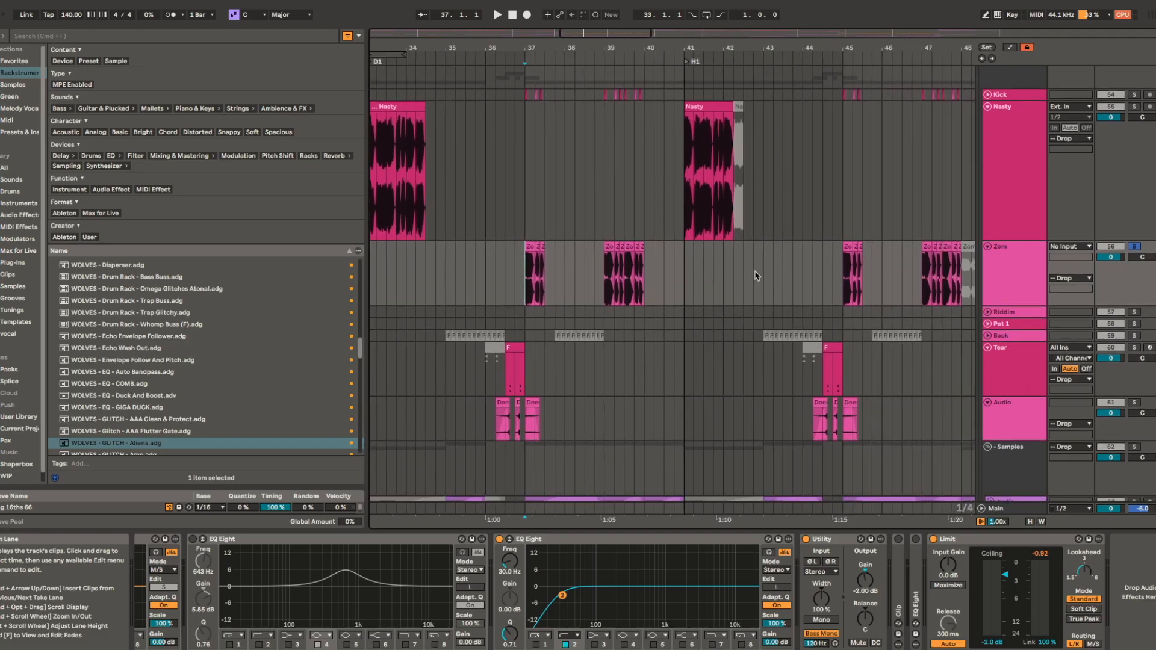
scroll(753, 180, "down", 5)
scroll(753, 181, "left", 3)
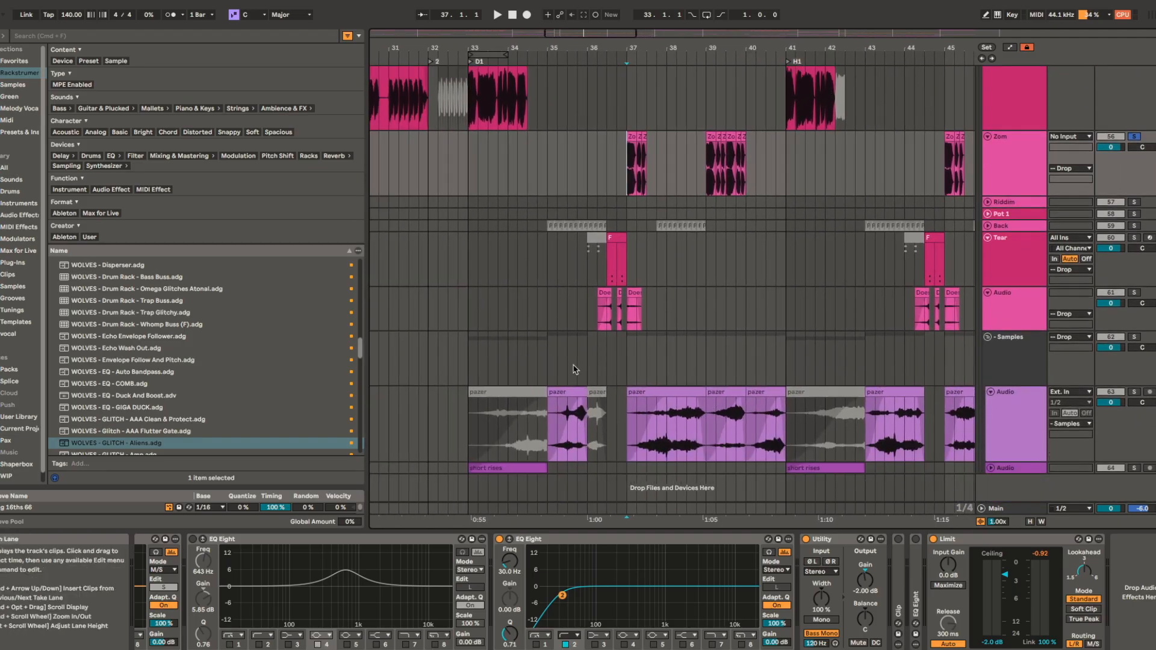
left_click(572, 394)
key("space")
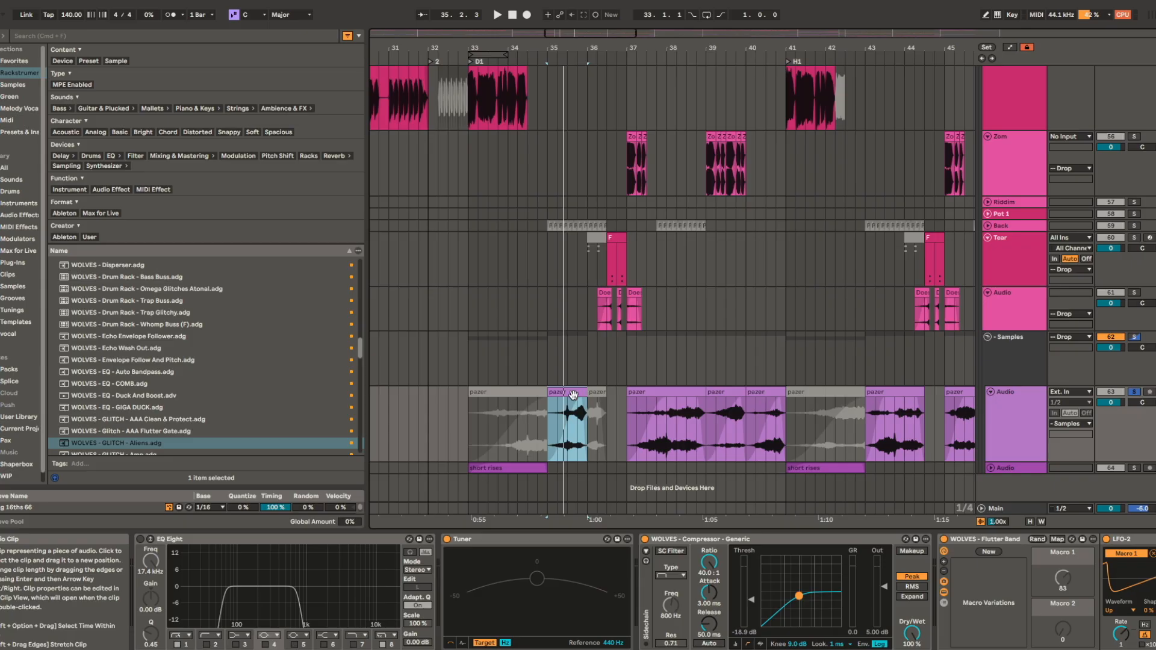
- Audition the purple Audio track's pazer clips from bar 37
scroll(930, 183, "up", 4)
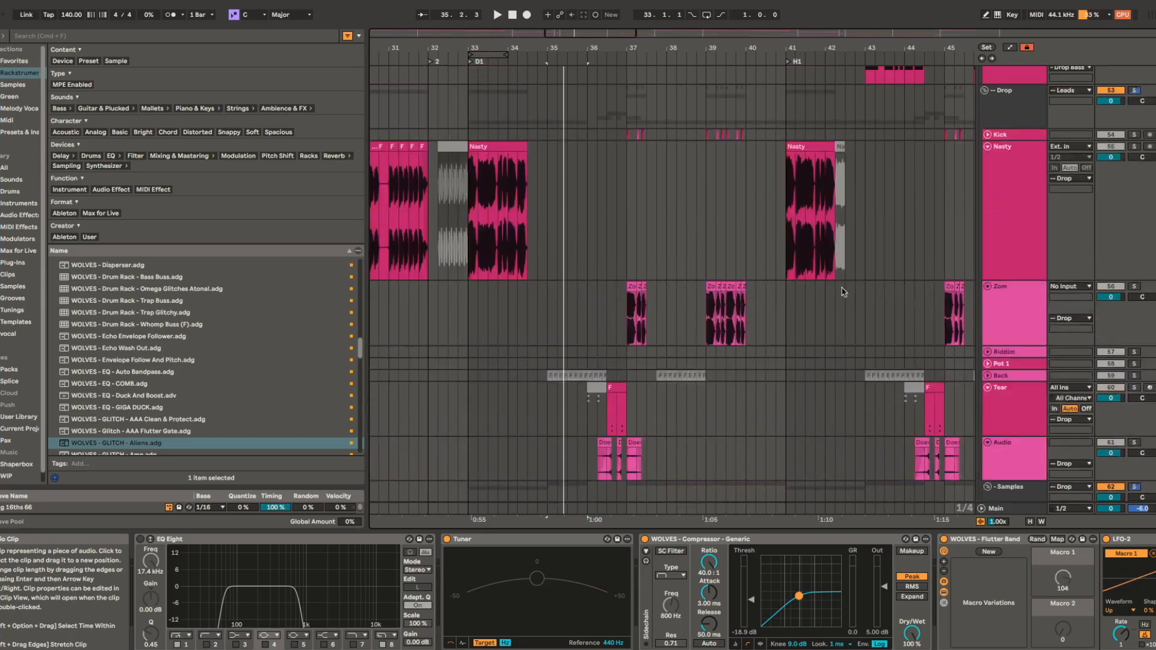
scroll(681, 387, "down", 4)
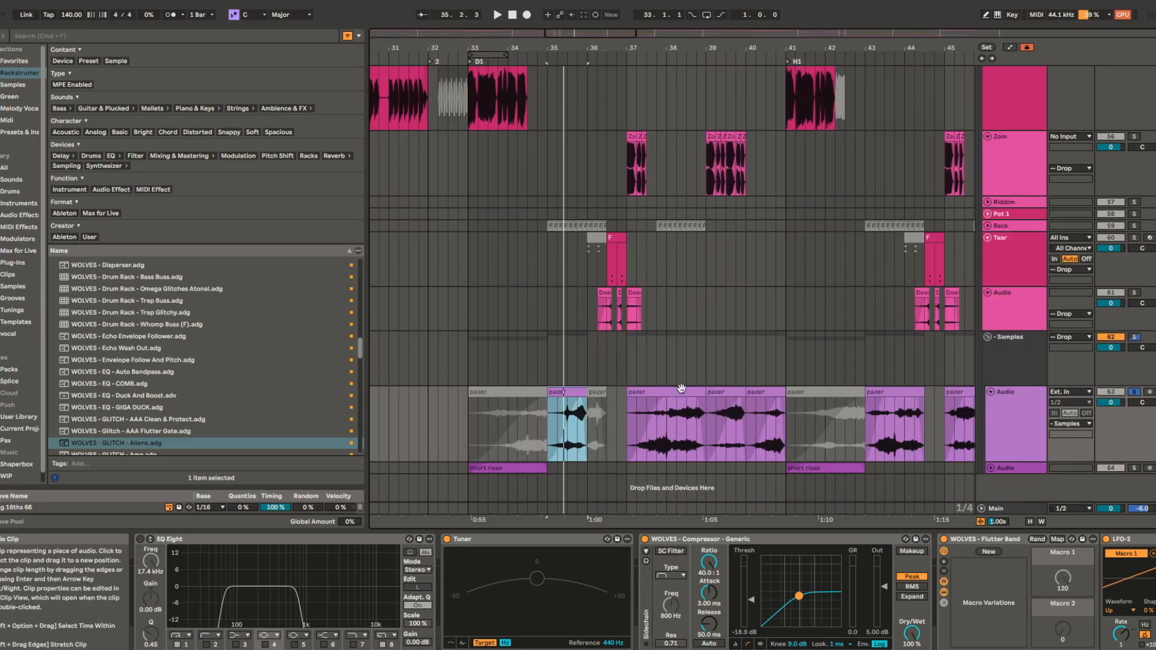
left_click(686, 388)
key("space")
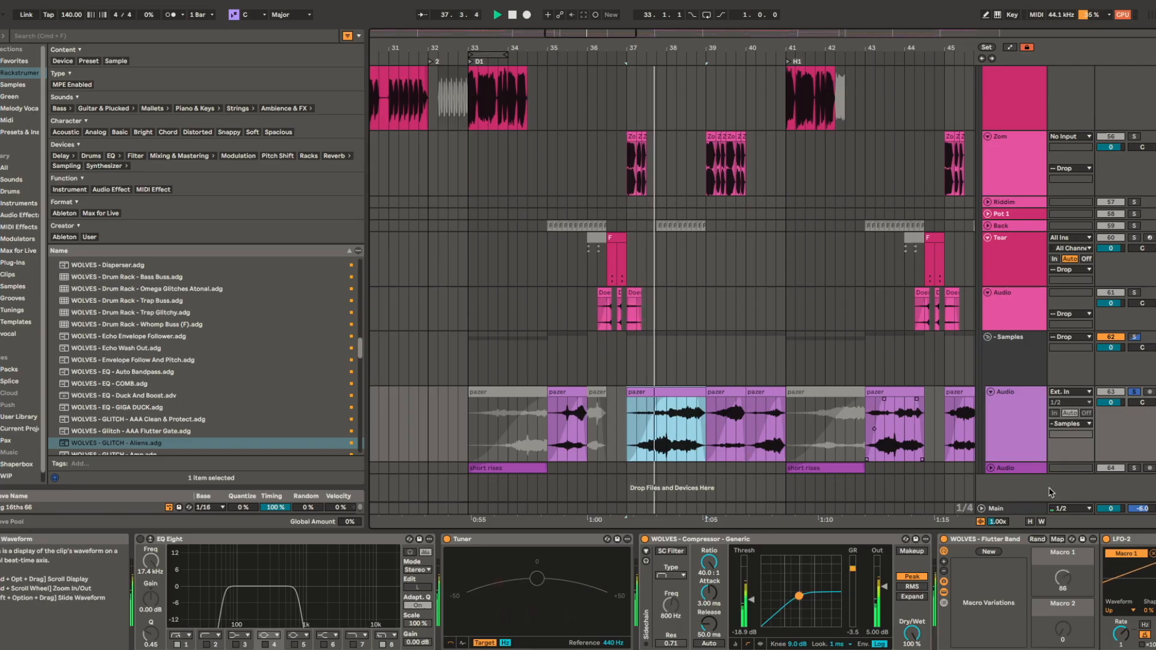
- Examine the pazer track's device chain from the Flutter Band rack through the EQs and Utility devices to the Limit
scroll(864, 608, "right", 2)
scroll(863, 608, "right", 10)
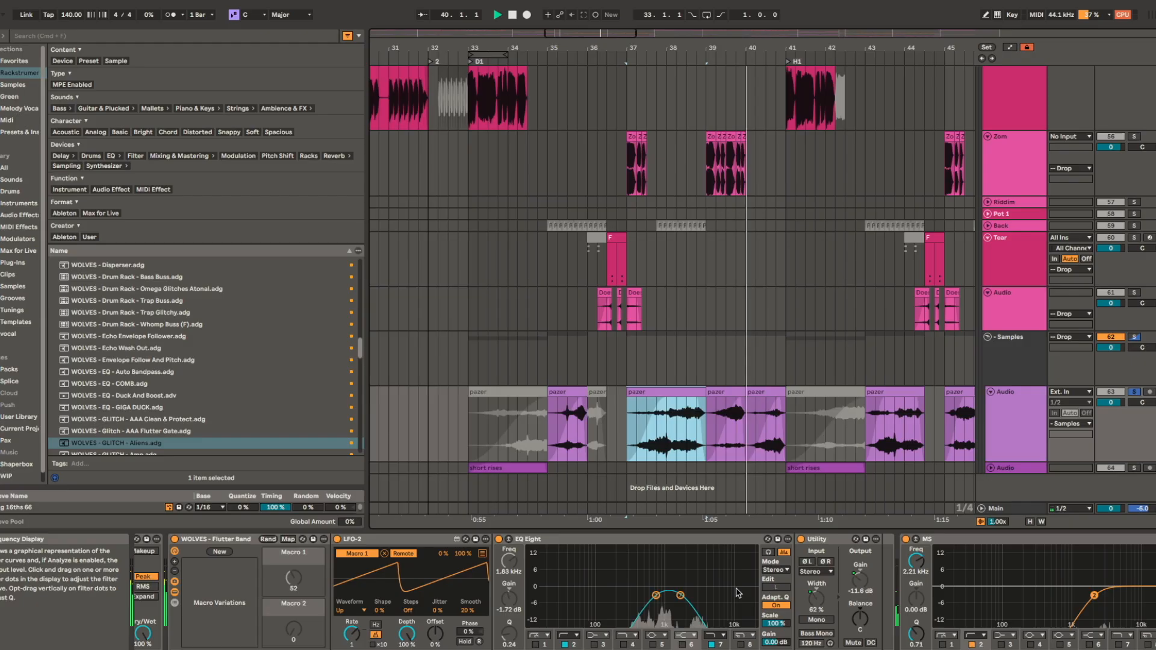
scroll(745, 586, "right", 15)
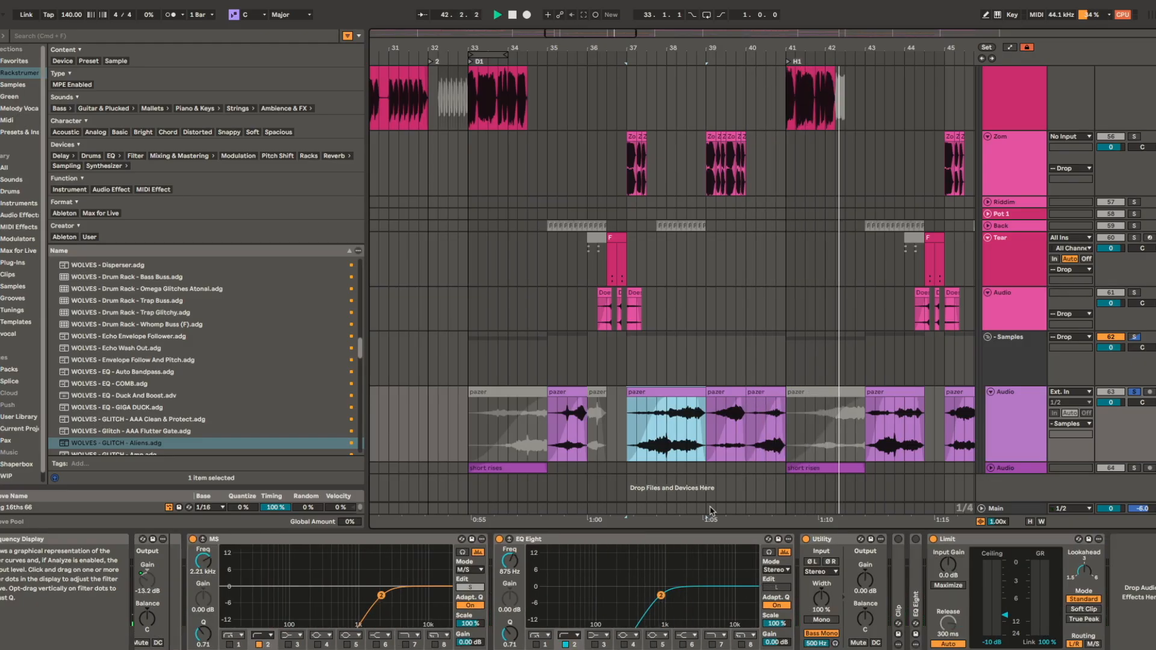
scroll(539, 472, "up", 3)
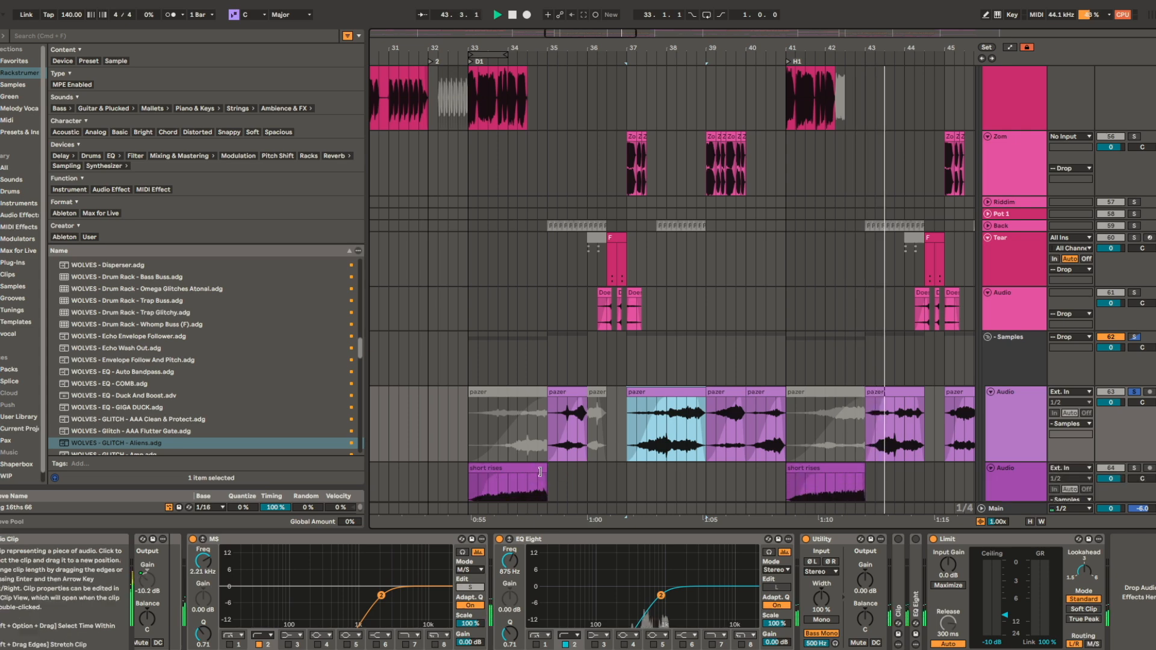
- Solo the second Audio track in the Samples group and audition its short rises clip at bar 33
scroll(540, 472, "down", 3)
key("space")
left_click(555, 415)
key("space")
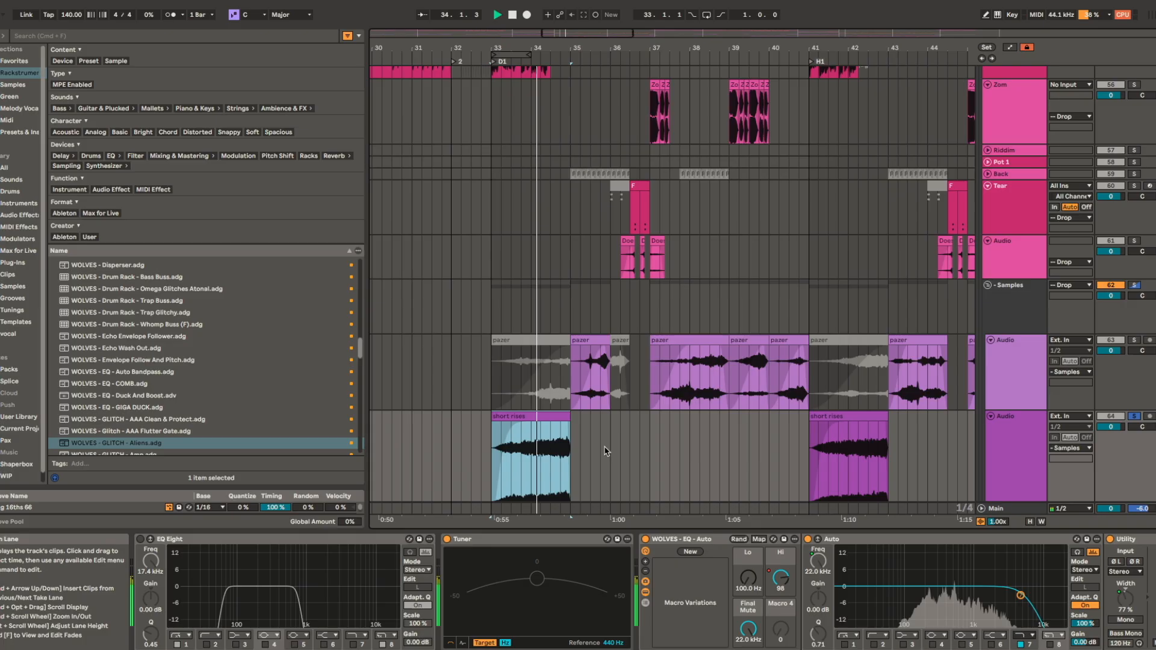
key("space")
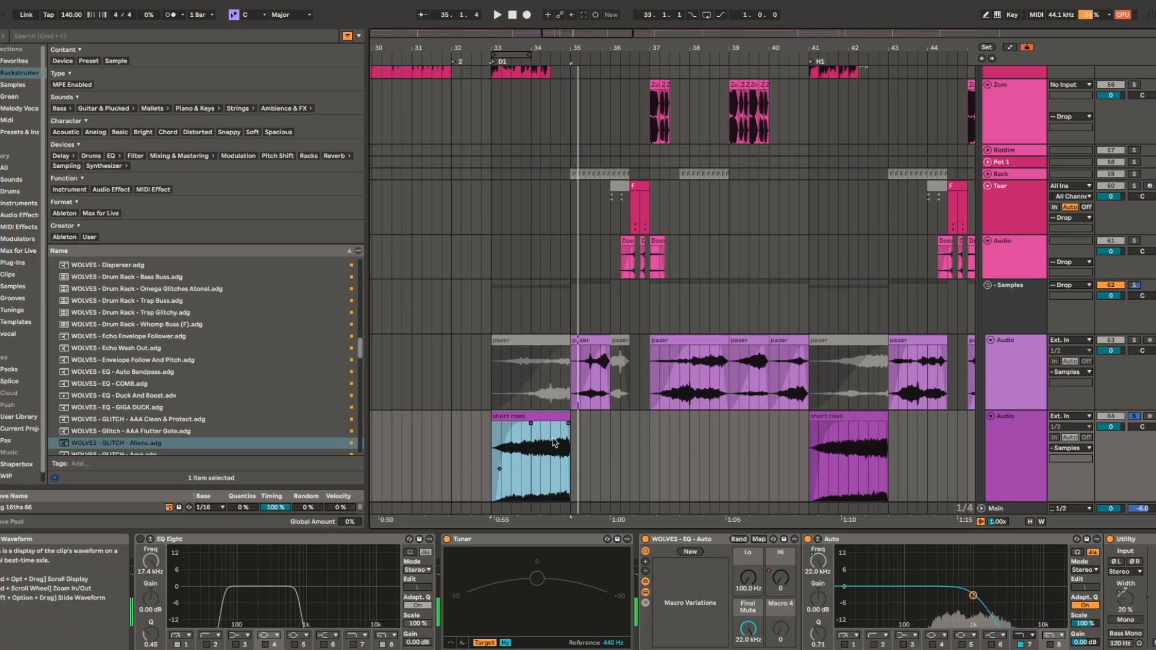
- Open the short rises clip at bar 33 and examine its sample, warp and pitch settings
double_click(554, 443)
left_click(778, 420)
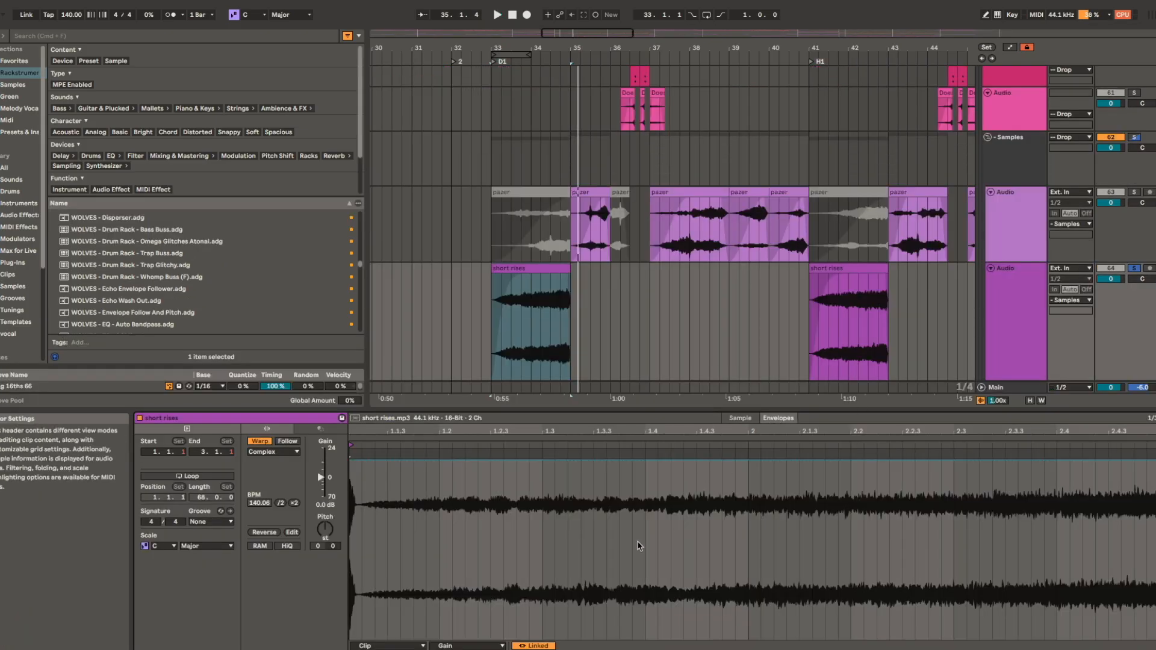
left_click(329, 526)
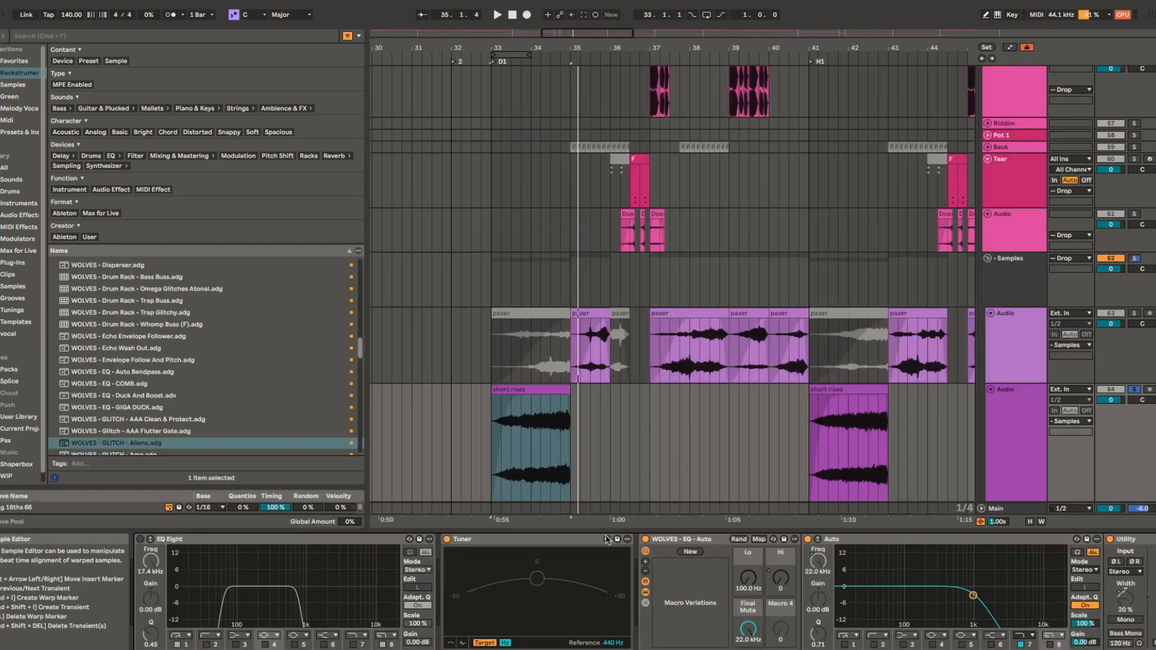
- Replay the short rises clip and show its automation lanes in close-up, including the EQ rack's Hi macro
key("space")
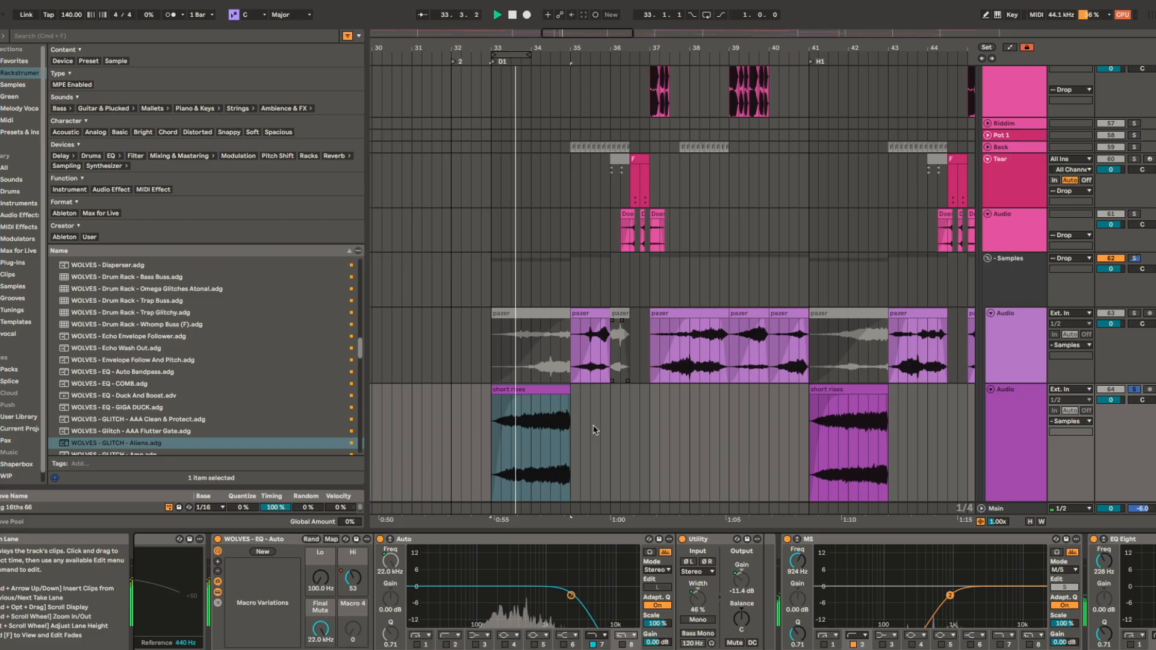
key("a")
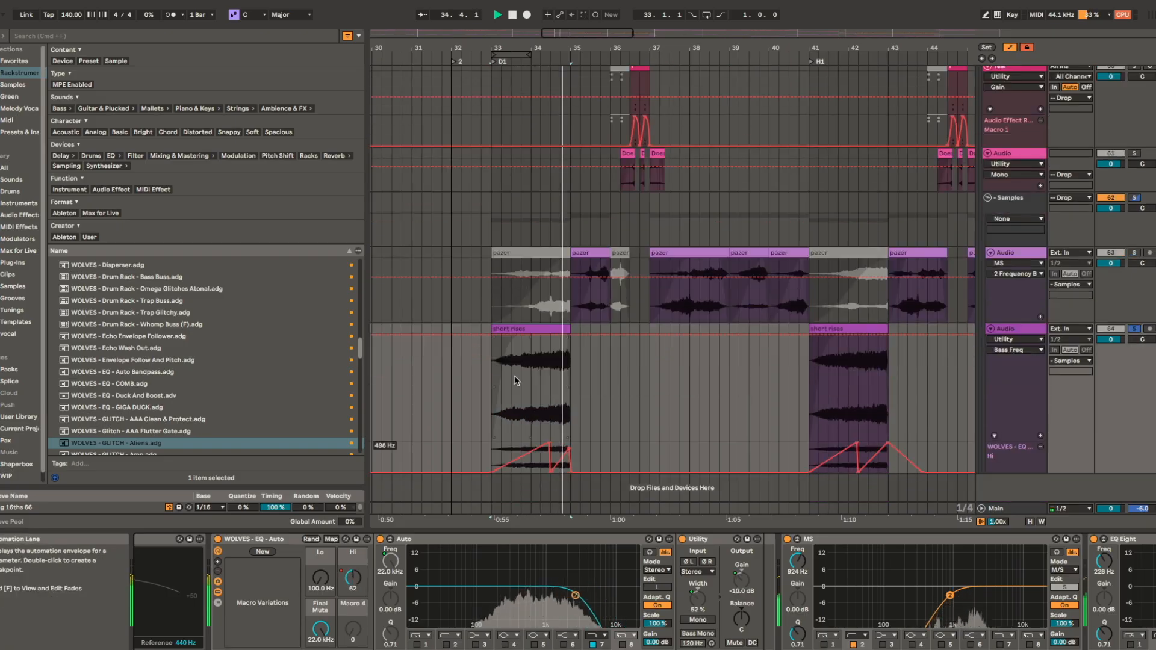
key("z")
scroll(528, 448, "up", 5)
scroll(604, 309, "down", 4)
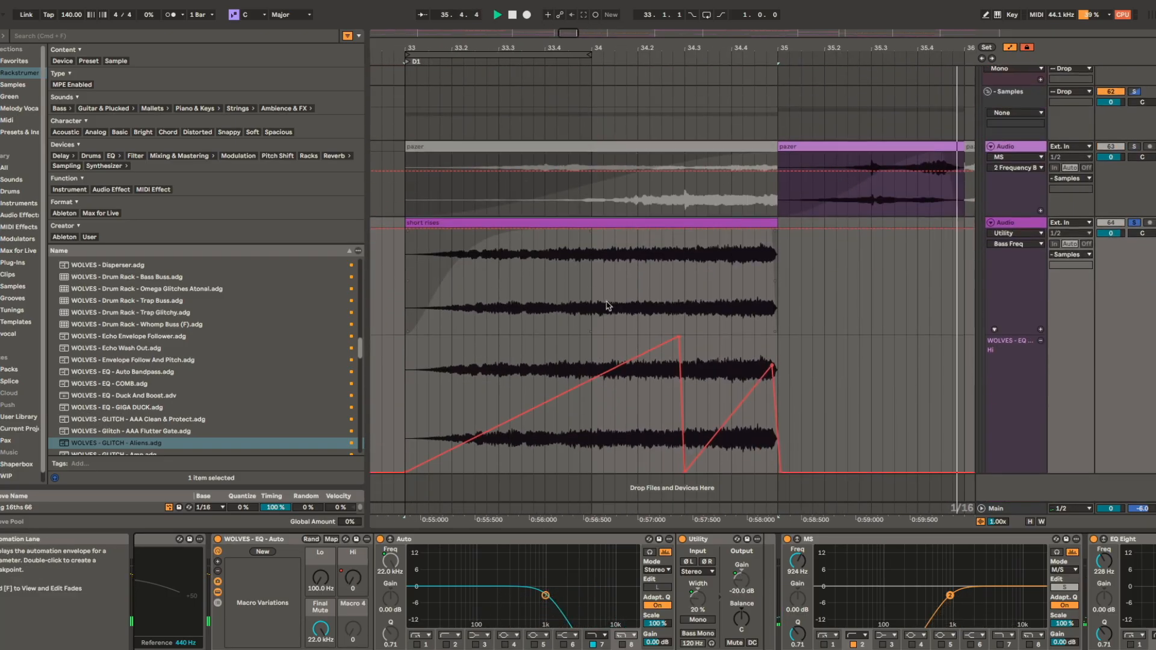
- Audition the short rises clip against its Hi macro automation from bar 33, and hide the automation lanes
left_click_drag(402, 283, 783, 257)
left_click(710, 221)
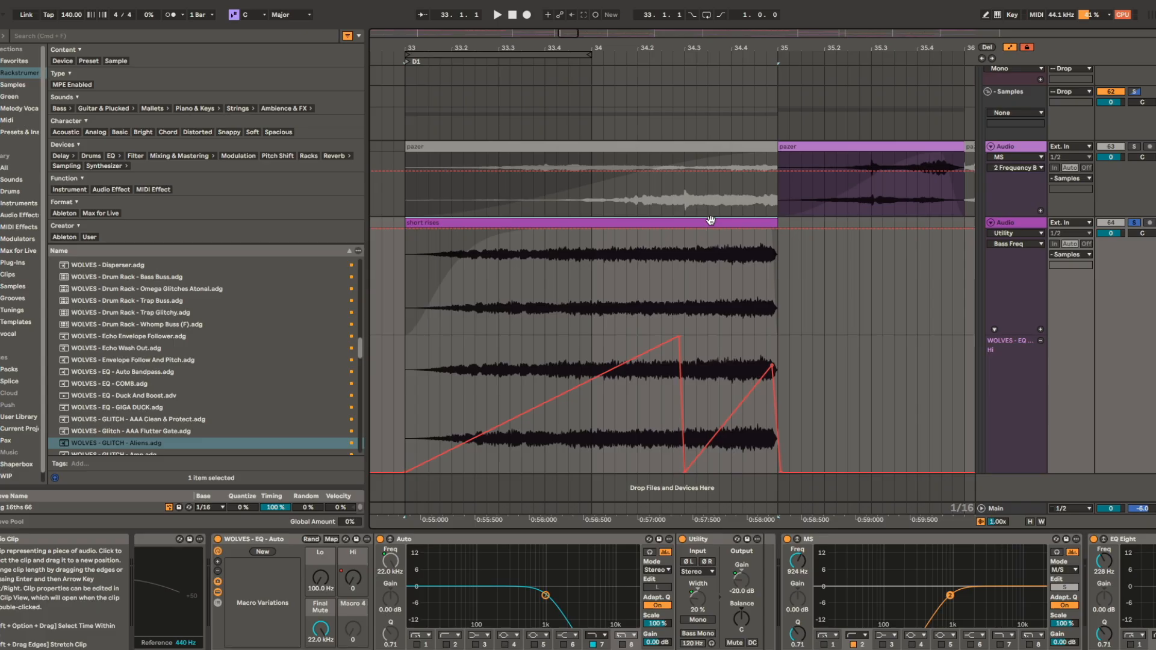
key("space")
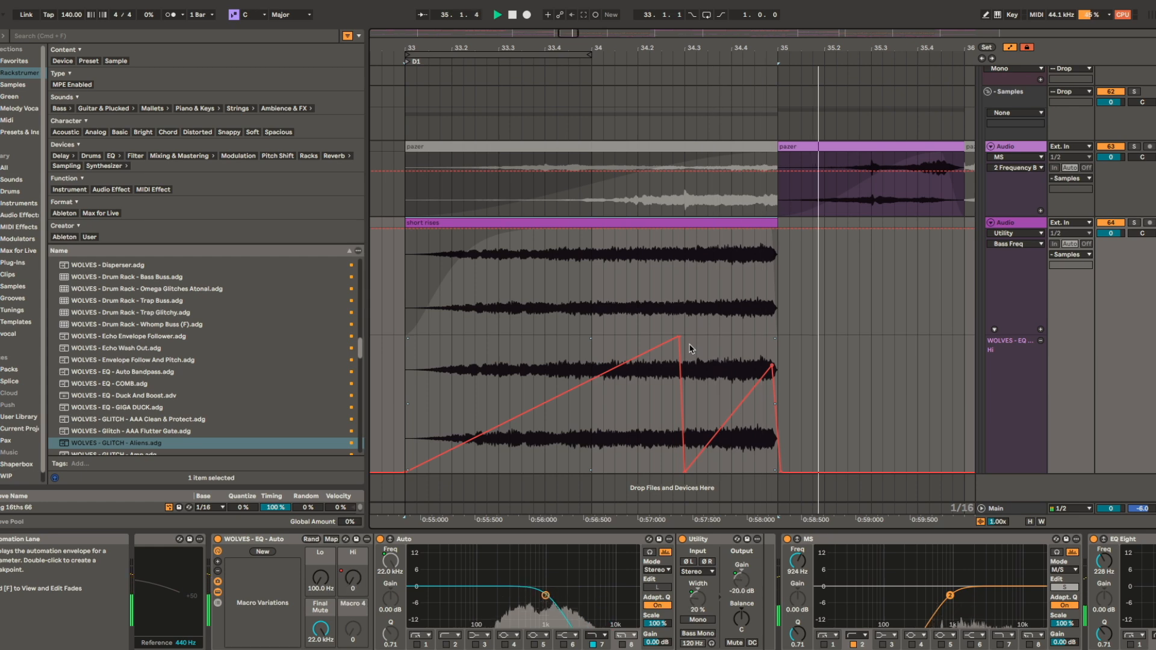
key("space")
scroll(781, 412, "down", 5)
left_click_drag(822, 373, 680, 355)
key("a")
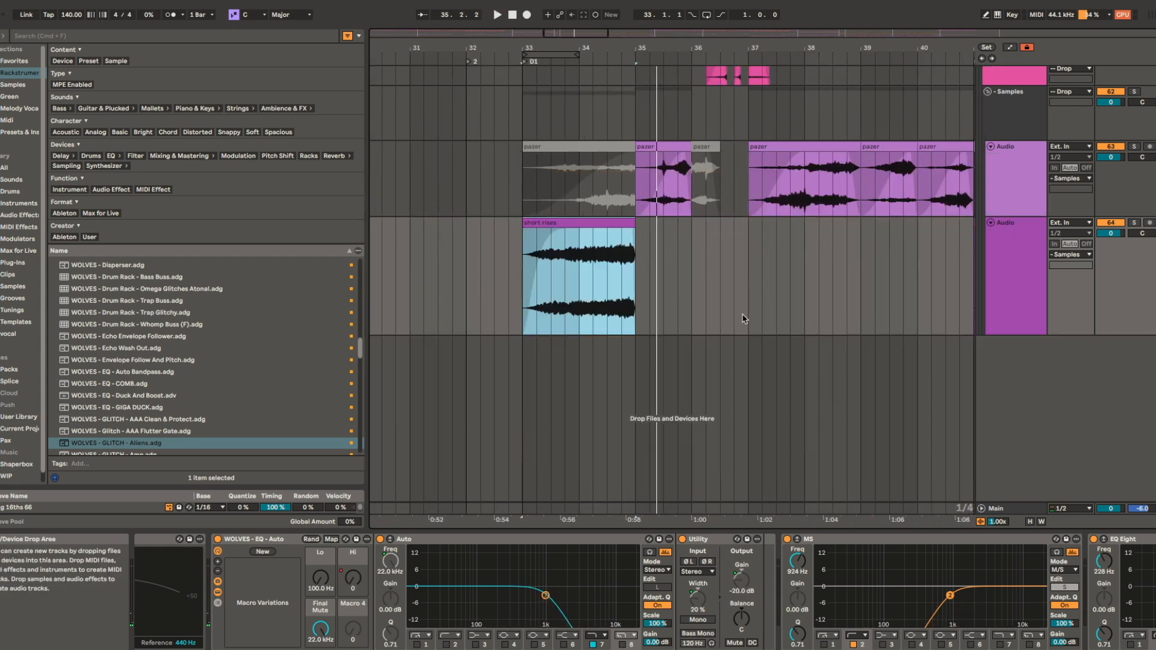
- Play all the drop's tracks together without solo from the Zom clips at bar 37
left_click_drag(784, 158, 587, 256)
left_click_drag(776, 202, 619, 307)
scroll(674, 289, "down", 5)
left_click_drag(786, 252, 704, 291)
left_click_drag(464, 159, 589, 232)
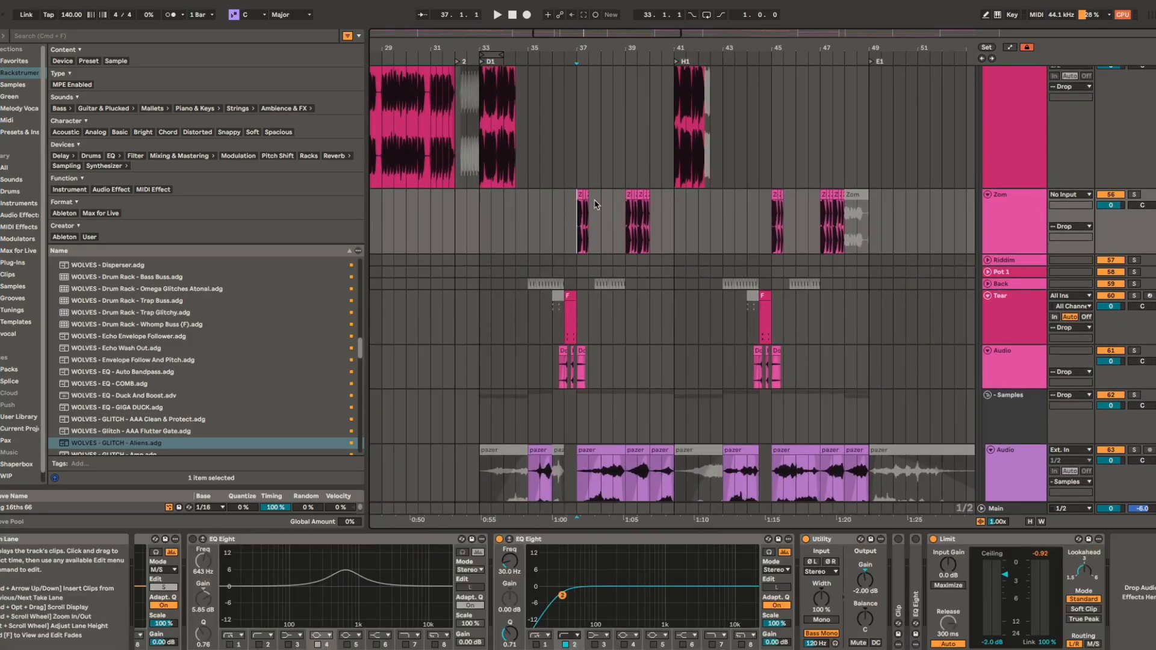
scroll(595, 205, "up", 5)
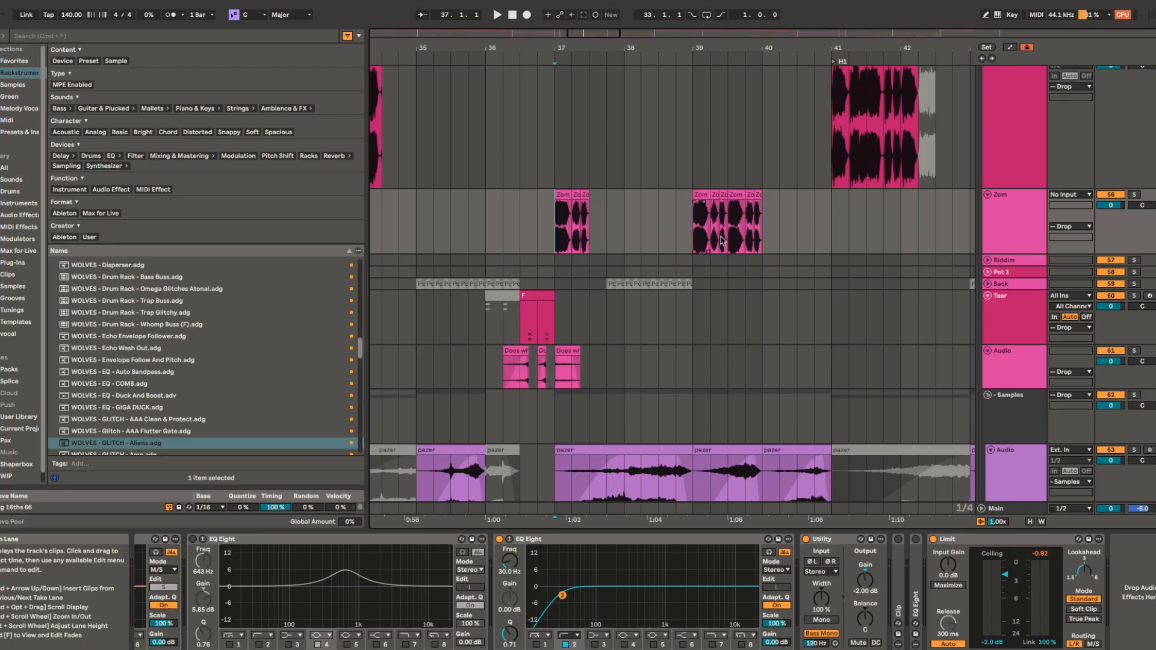
key("space")
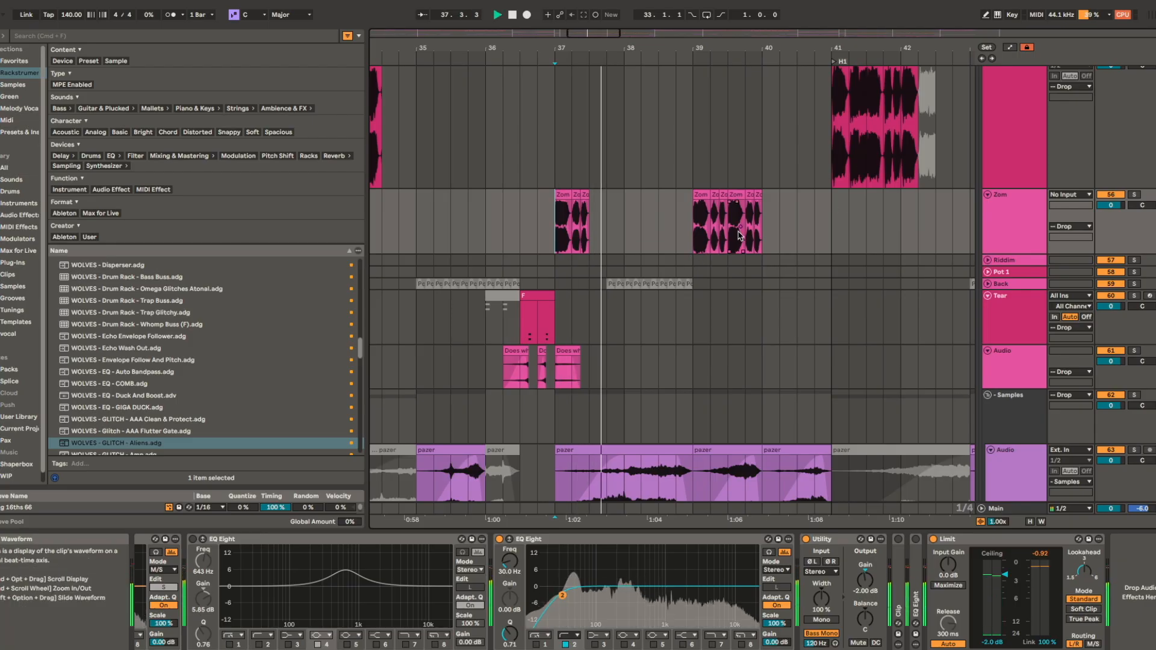
scroll(695, 253, "up", 5)
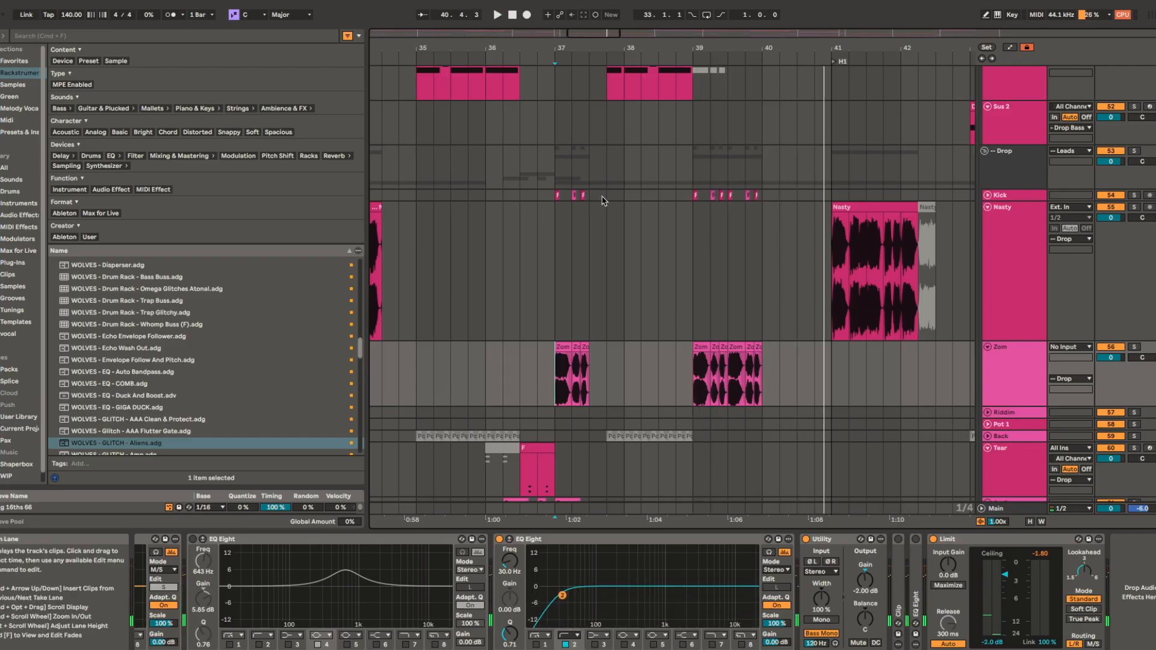
- Solo the Kick track and audition its clips from bar 37
scroll(604, 201, "up", 2)
scroll(554, 217, "up", 5)
left_click(552, 217)
key("space")
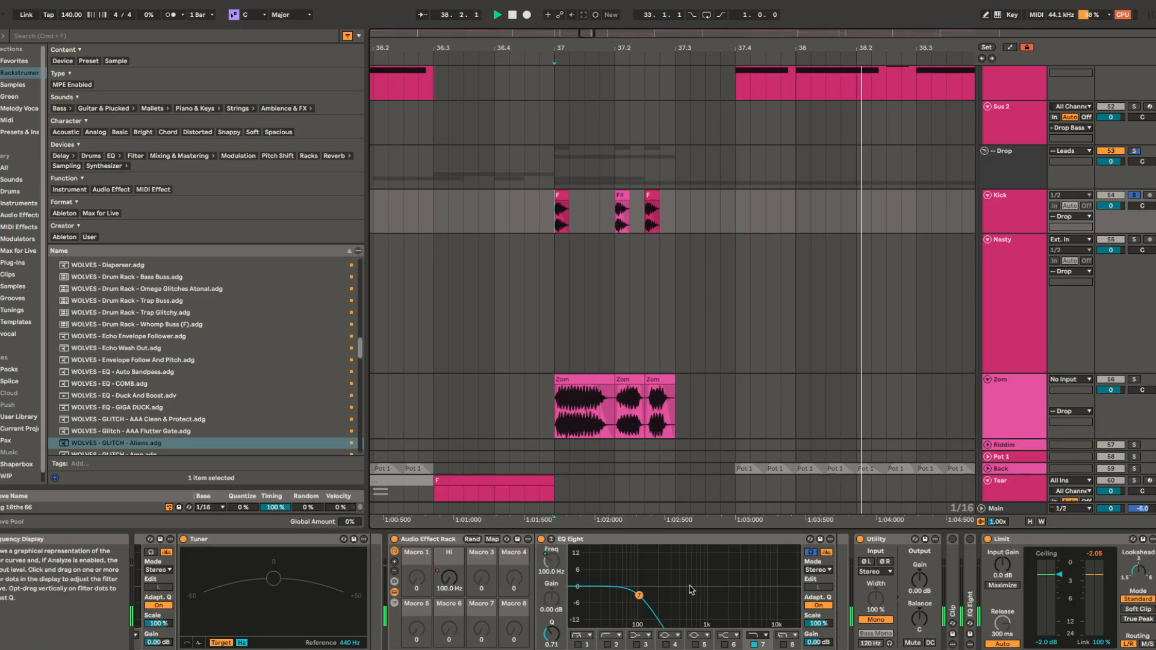
- Compare the start of the Kick clip with the Zom clip's fade-in at bar 37 in close-up and audition them
scroll(576, 388, "up", 10)
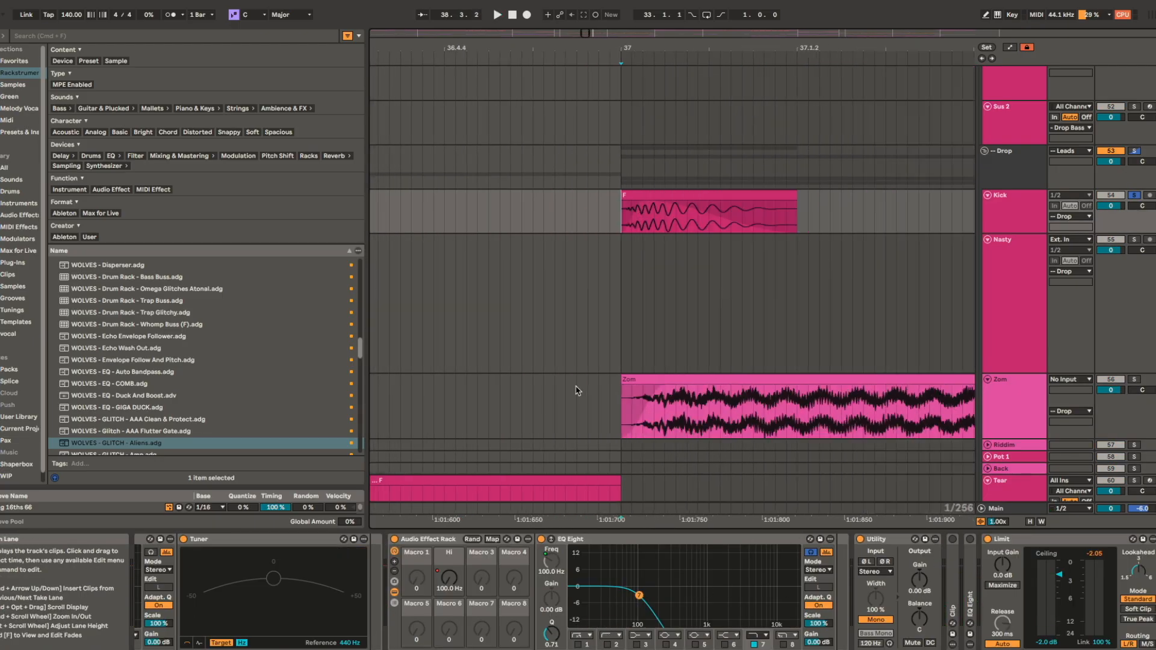
left_click(691, 379)
key("space")
scroll(741, 343, "right", 3)
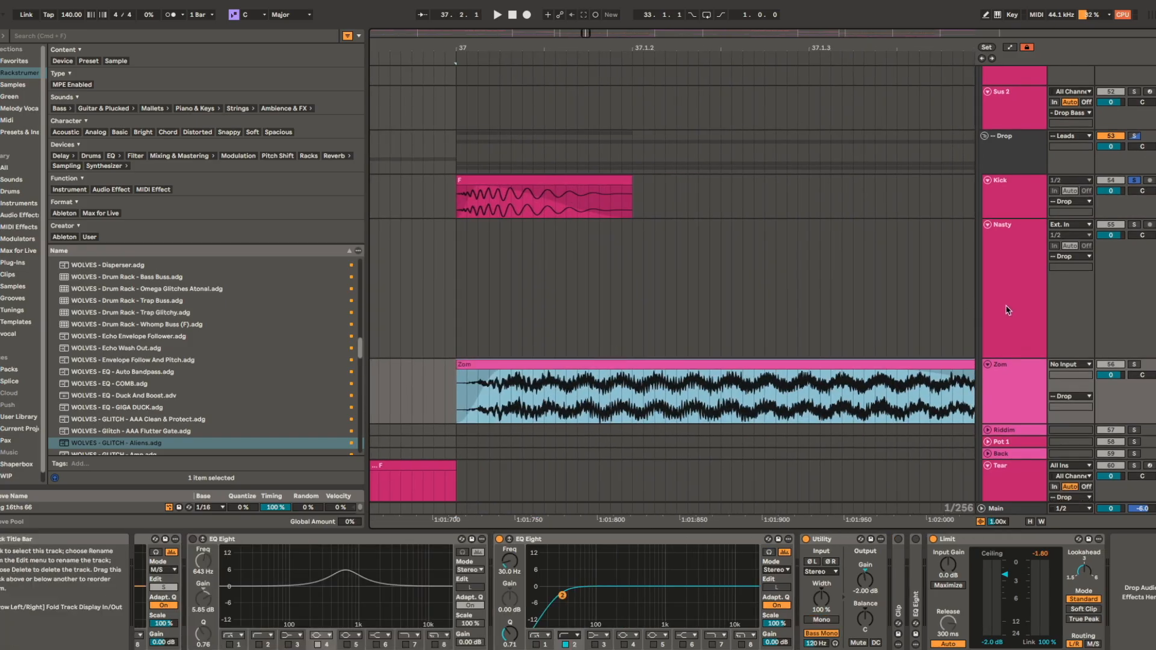
- Solo the Drop group and audition the layered Kick and Zom clips from bar 37
left_click(1022, 147)
key("space")
scroll(885, 297, "down", 8)
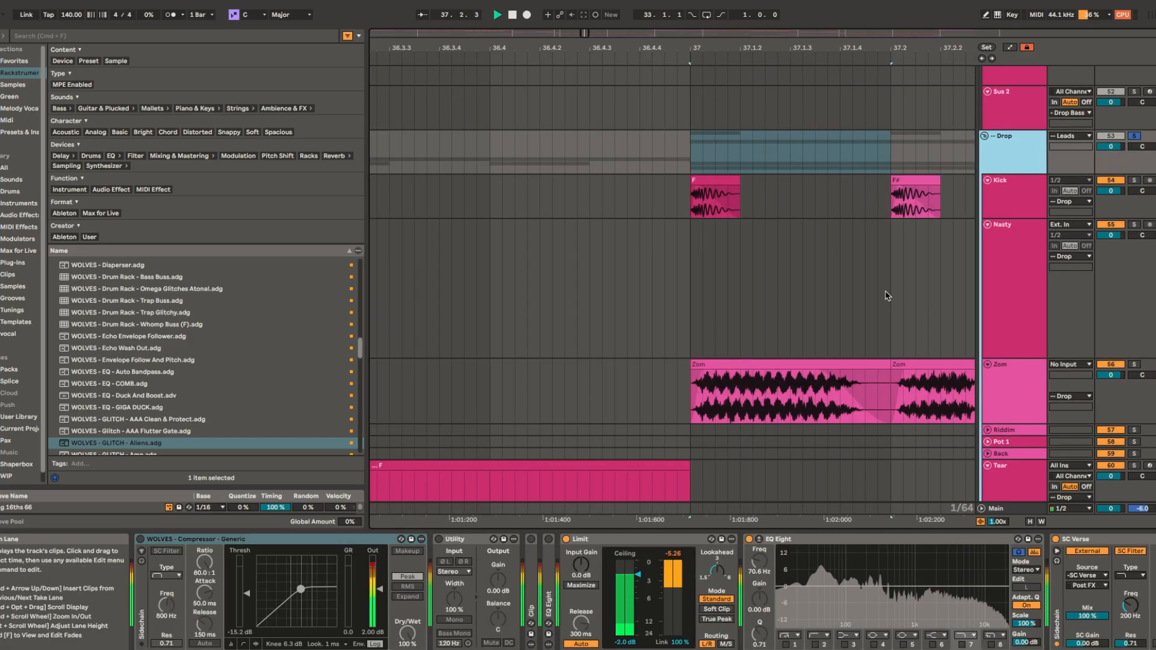
key("space")
- Play the arrangement from bar 40 and locate the Does what vocal clips on the Pre track
left_click_drag(857, 265, 666, 208)
scroll(668, 208, "down", 6)
left_click_drag(681, 141, 632, 286)
scroll(631, 291, "down", 6)
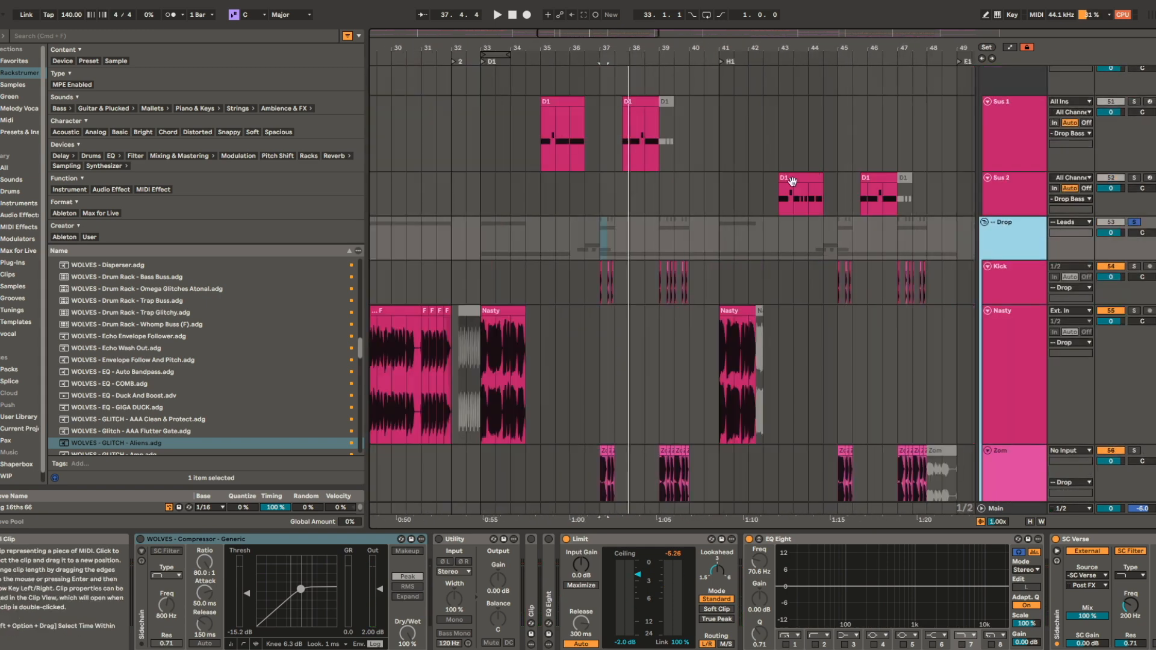
left_click(690, 176)
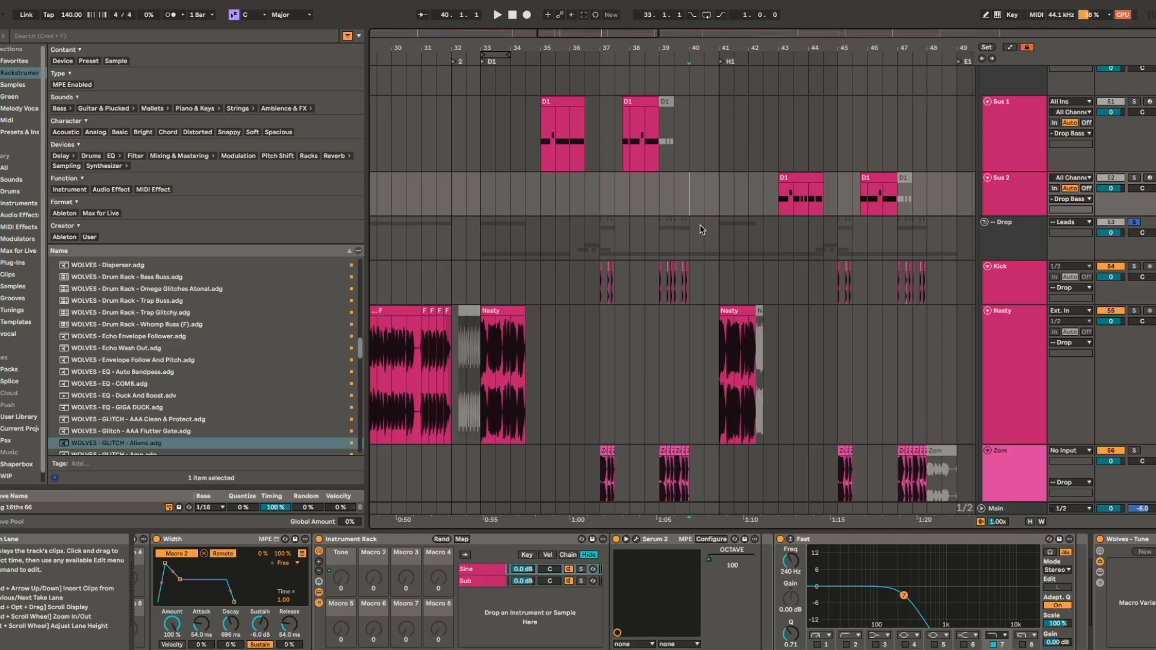
scroll(697, 410, "down", 5)
key("space")
scroll(716, 408, "down", 5)
scroll(705, 379, "up", 12)
scroll(724, 246, "up", 5)
scroll(720, 253, "up", 5)
scroll(705, 283, "right", 4)
scroll(693, 289, "up", 1)
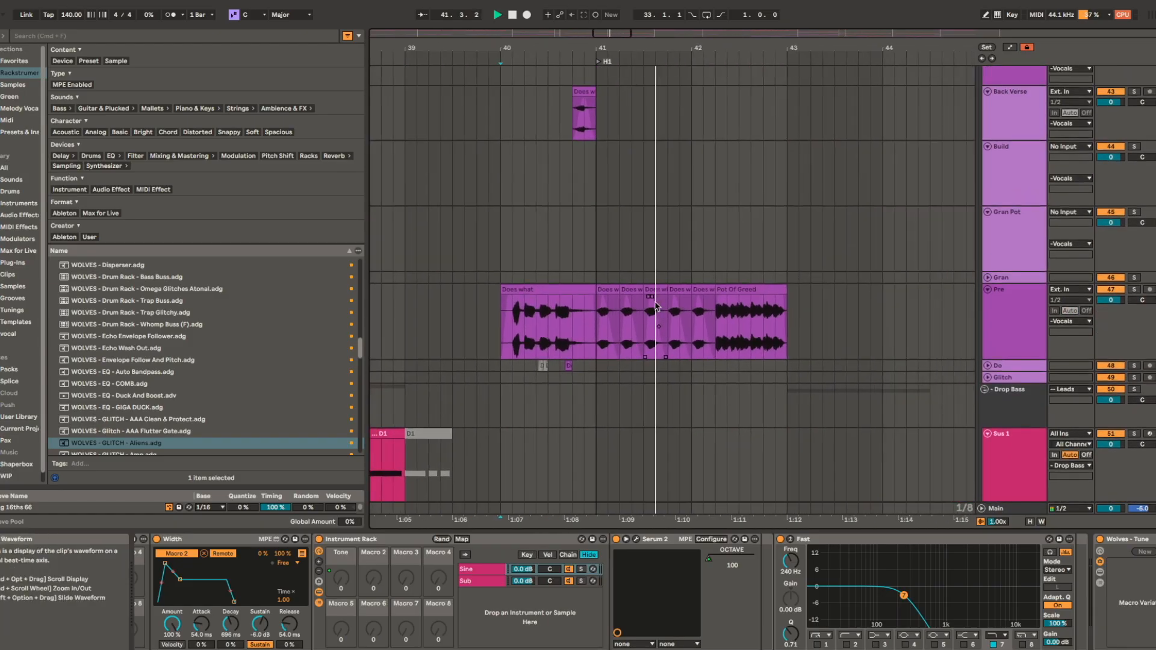
- Solo the Pre track and audition its repeated Does what vocal clips from bar 41
left_click(610, 289)
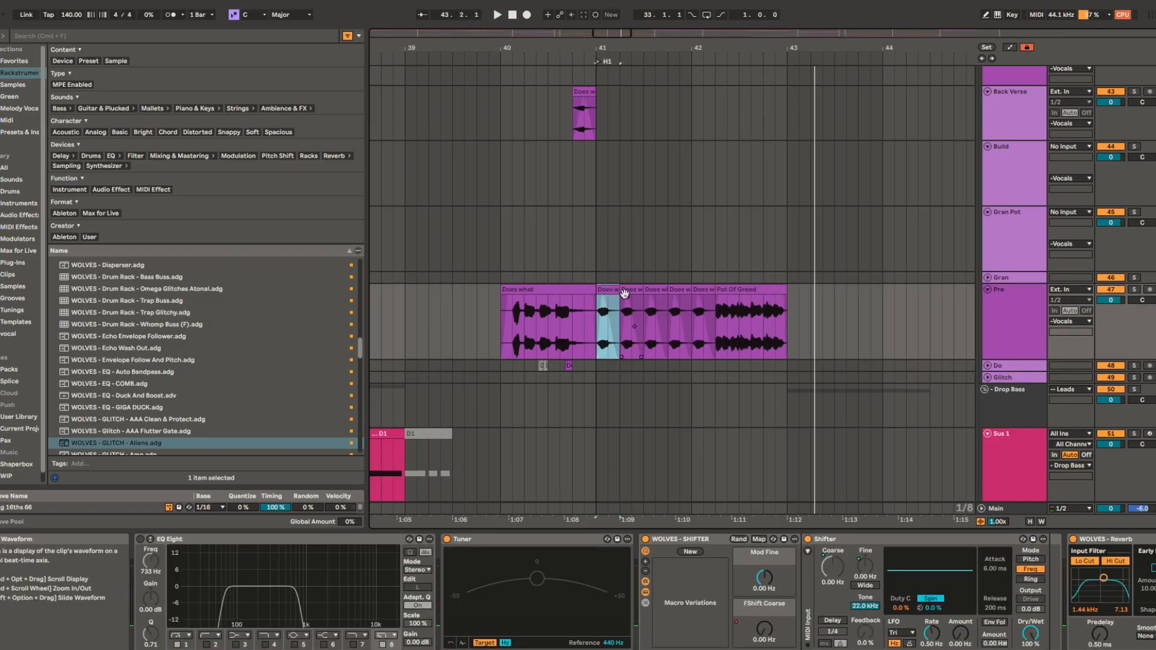
key("space")
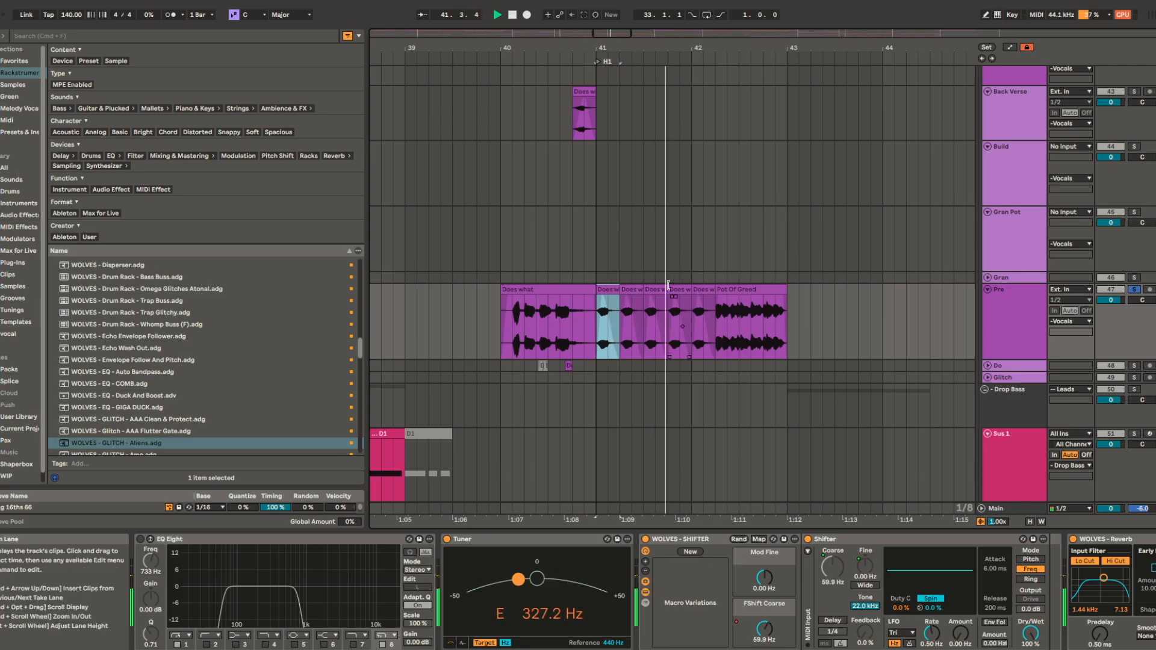
key("space")
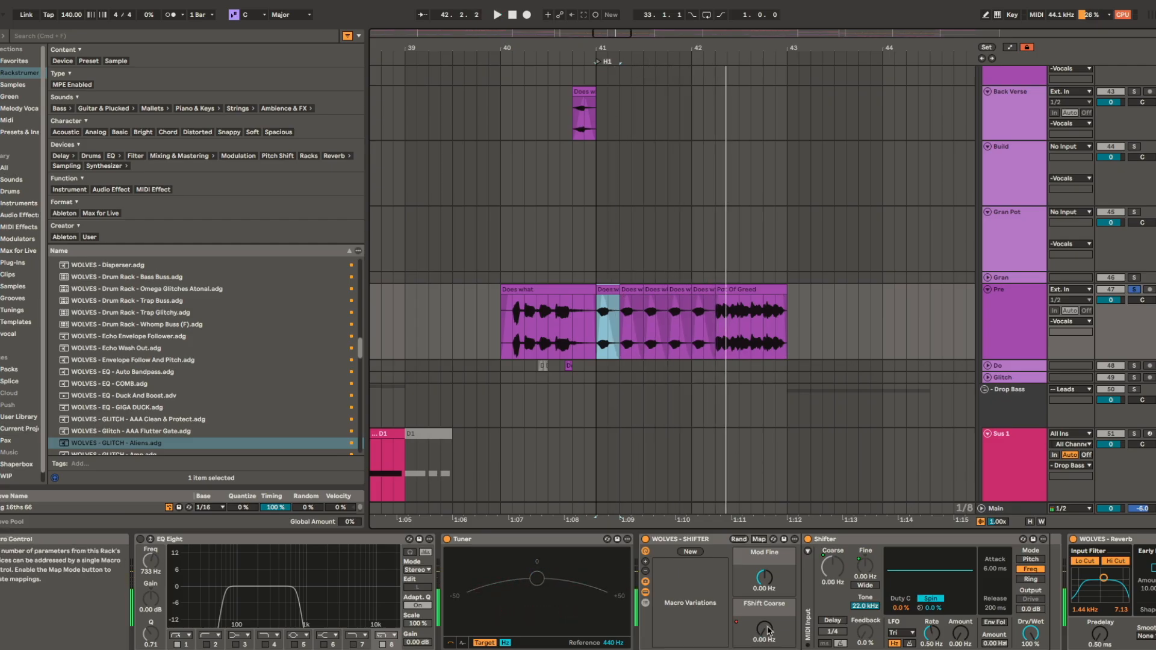
- Examine the Pre track's device chain from the Shifter through the two reverbs to the MS EQ
left_click(882, 544)
scroll(891, 545, "right", 10)
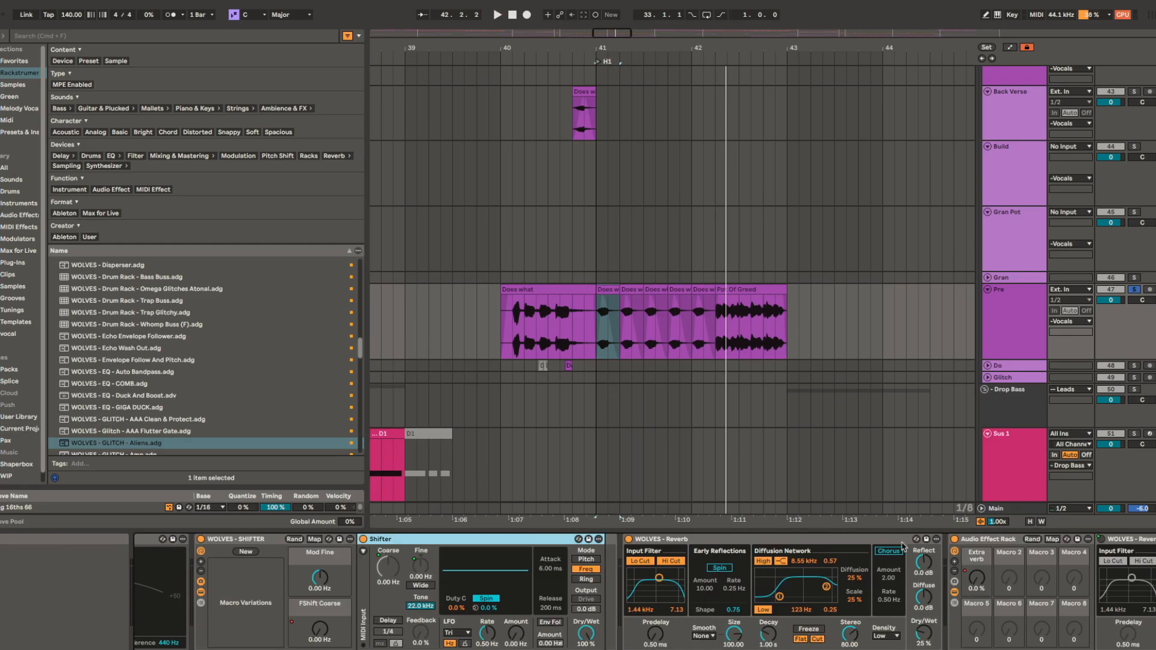
scroll(902, 548, "right", 5)
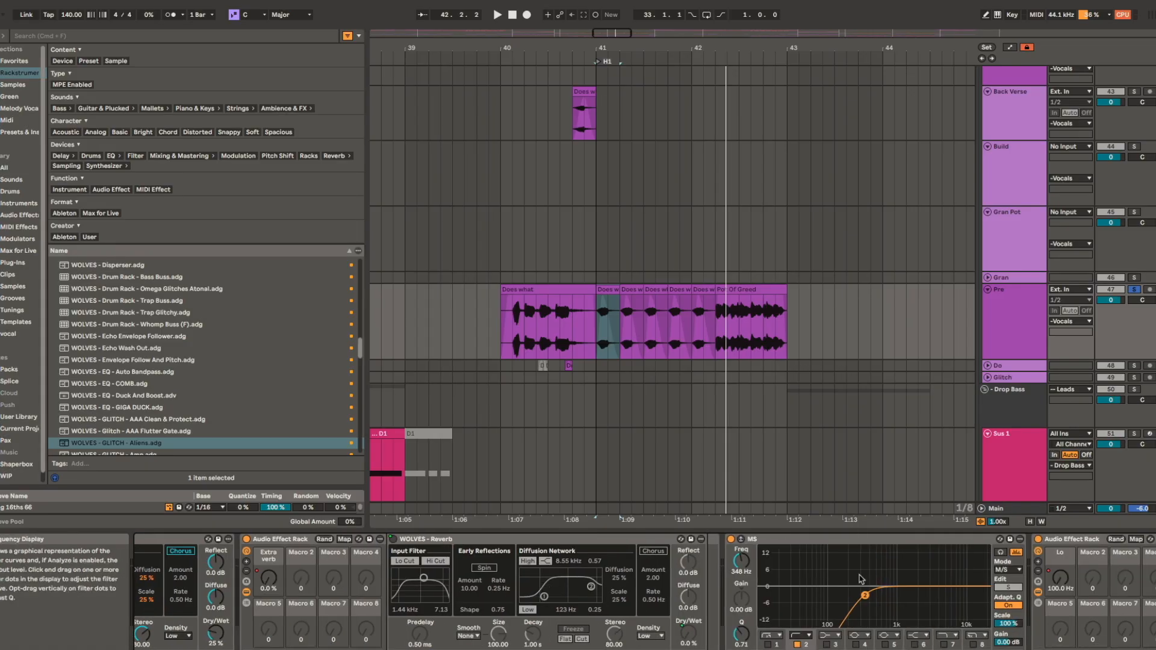
scroll(807, 359, "right", 5)
scroll(753, 325, "down", 2)
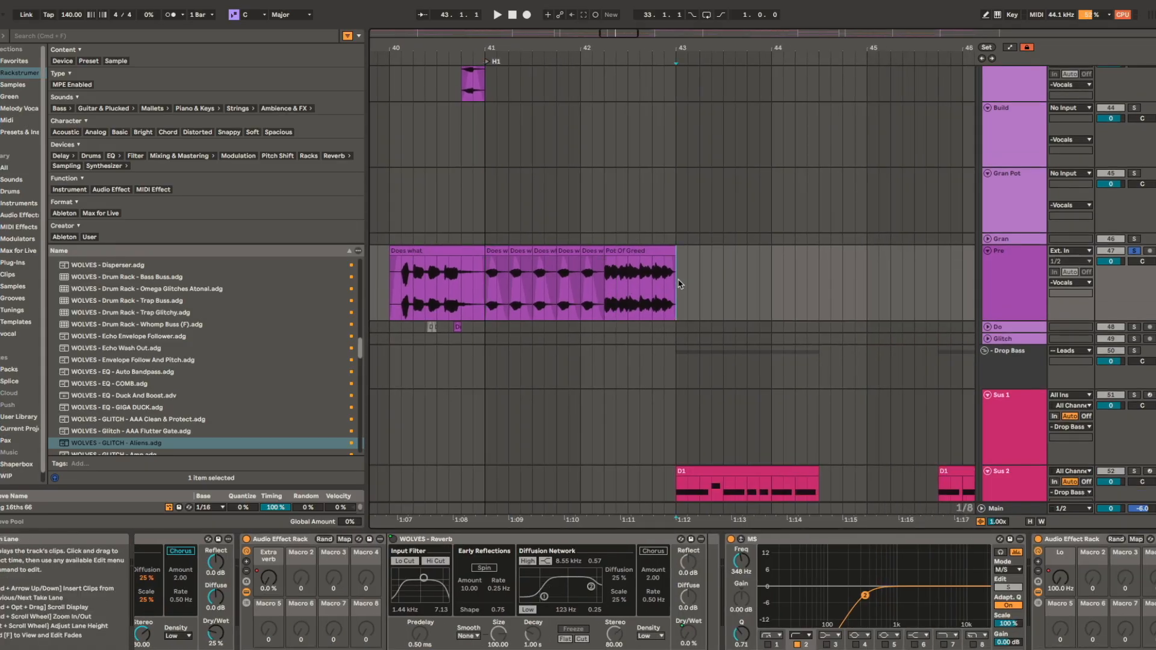
- Examine the fades of the chopped Does what clips from bar 41 on the Pre track in close-up
scroll(602, 288, "left", 5)
scroll(602, 288, "down", 2)
left_click(599, 216)
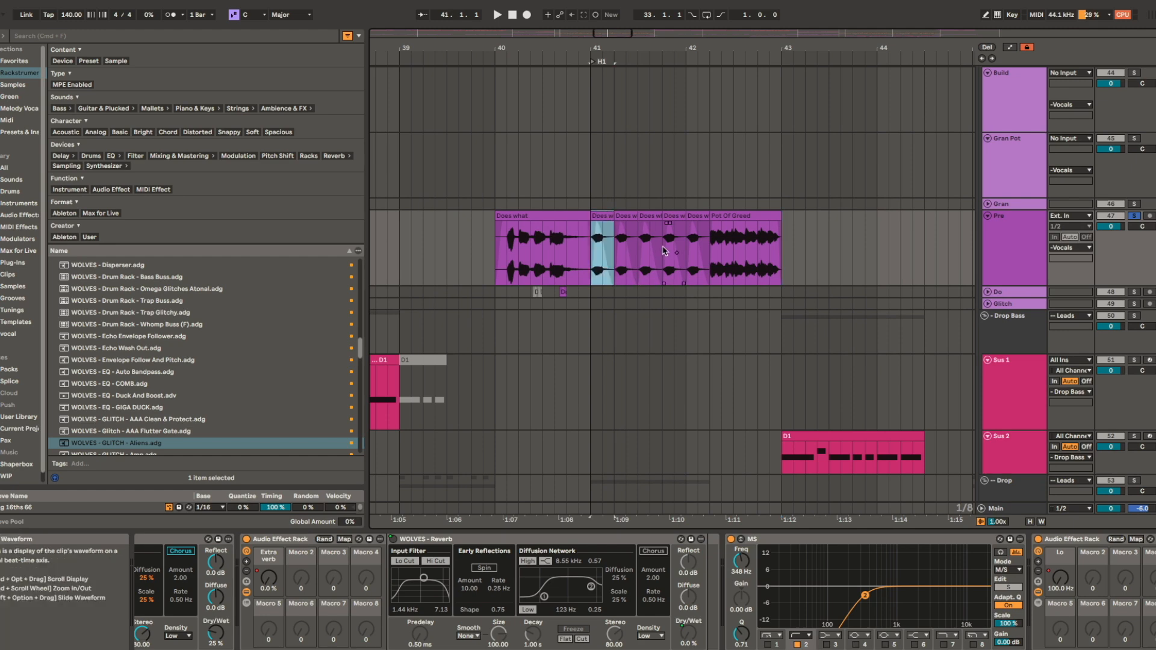
scroll(606, 242, "up", 5)
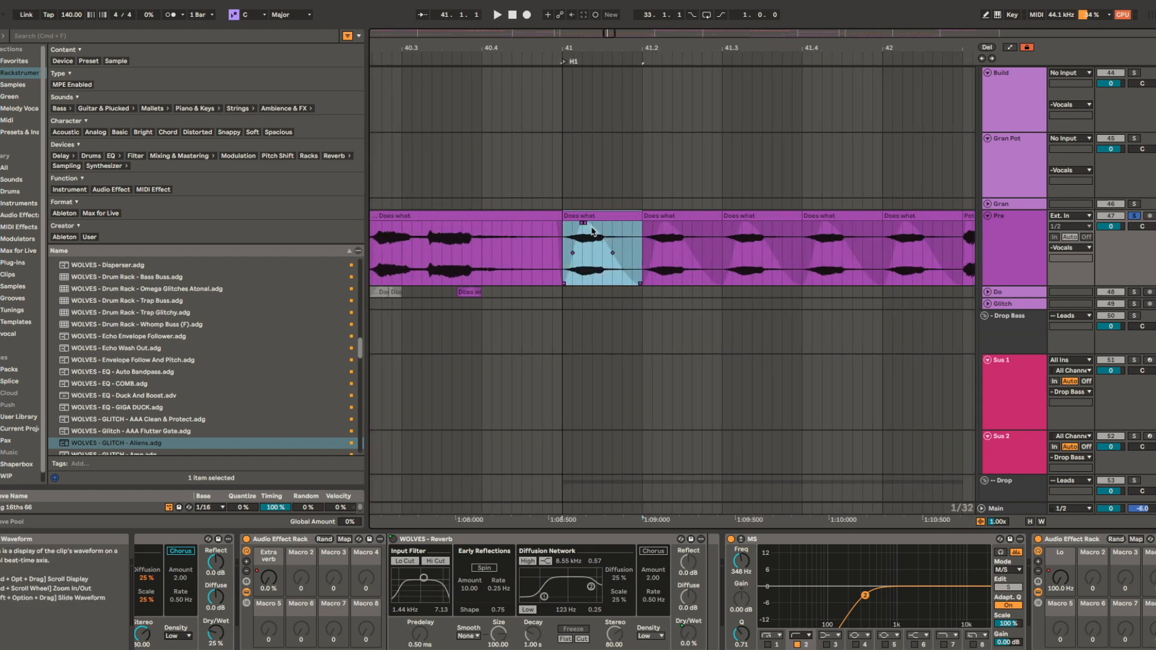
- Solo the Nasty track to audition its clip at bar 41 and compare it with the full mix
scroll(650, 253, "down", 5)
scroll(662, 337, "down", 6)
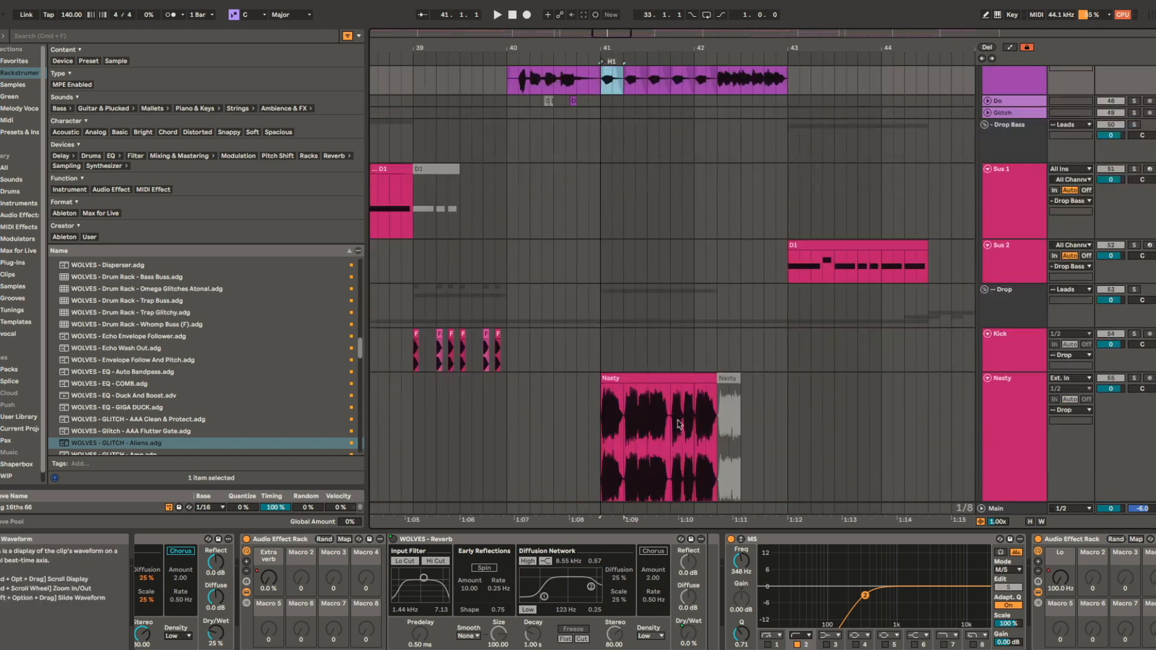
left_click(668, 388)
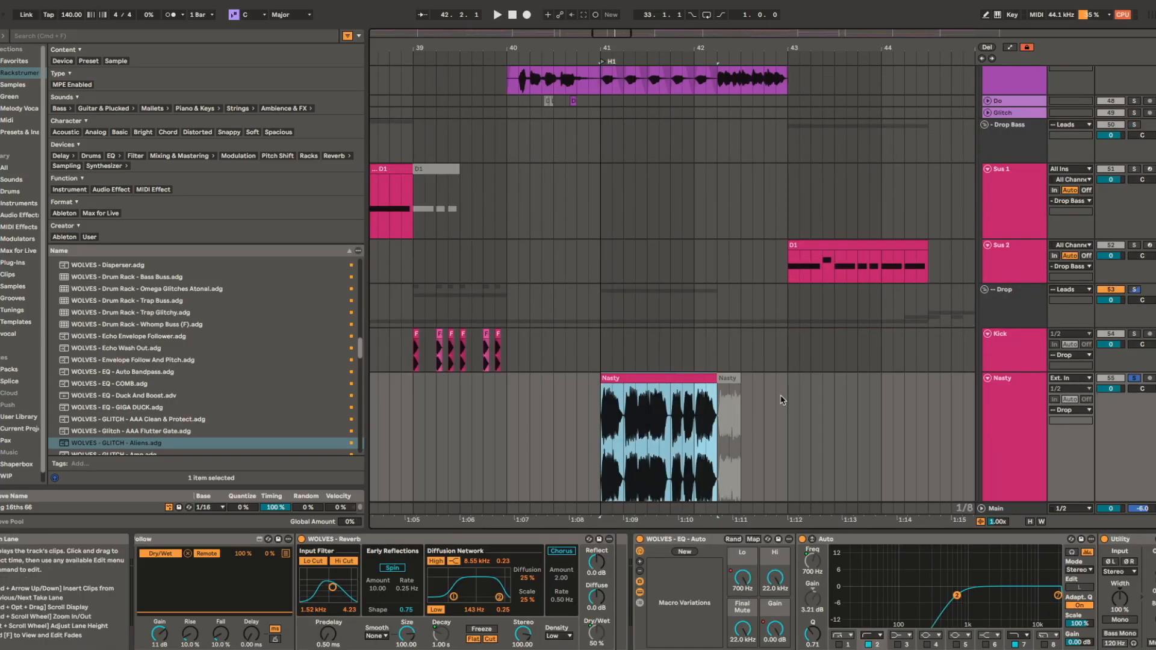
key("space")
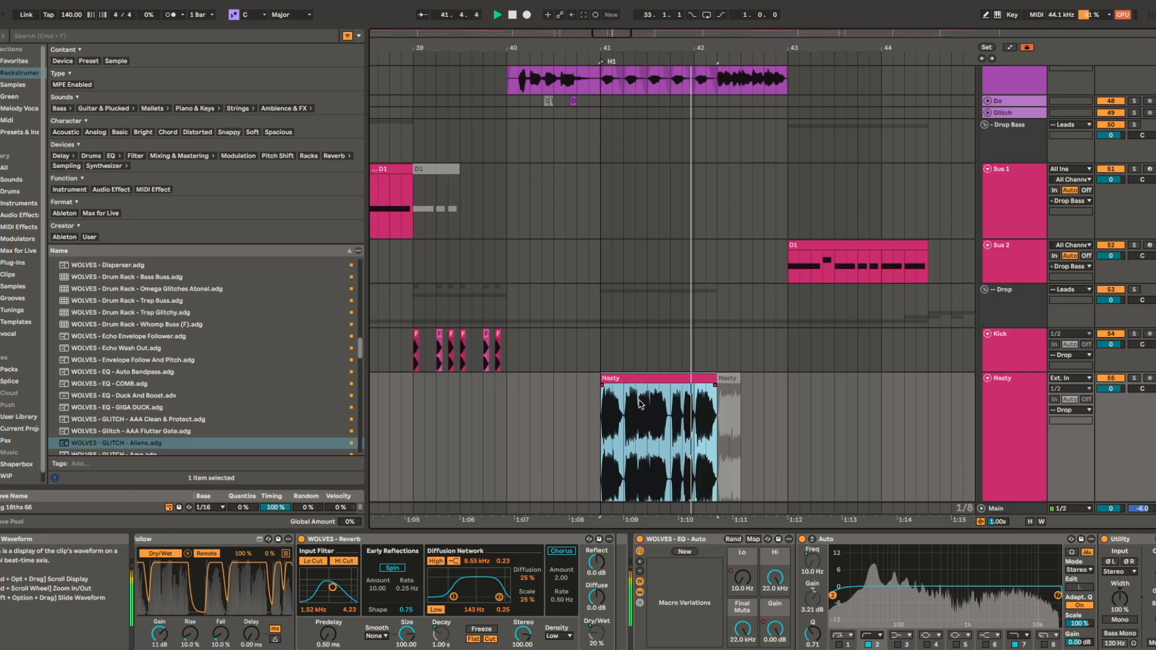
scroll(639, 401, "down", 5)
left_click_drag(639, 402, 653, 344)
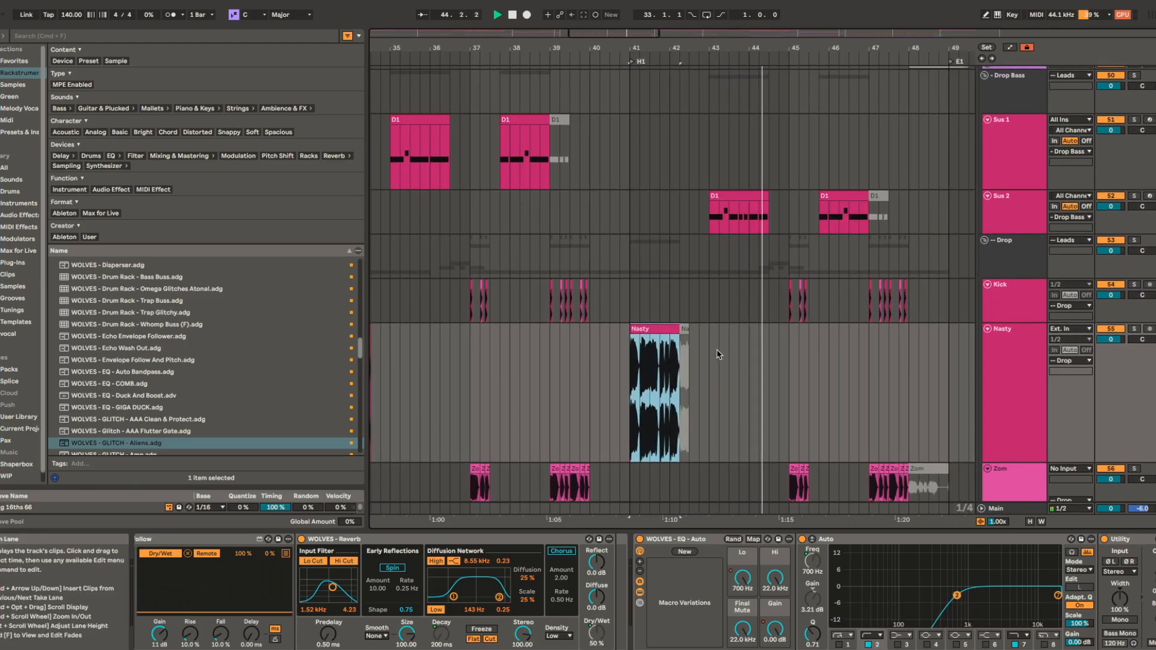
- Examine the waveform of the Nasty clip from bar 41 in close-up
scroll(650, 345, "up", 3)
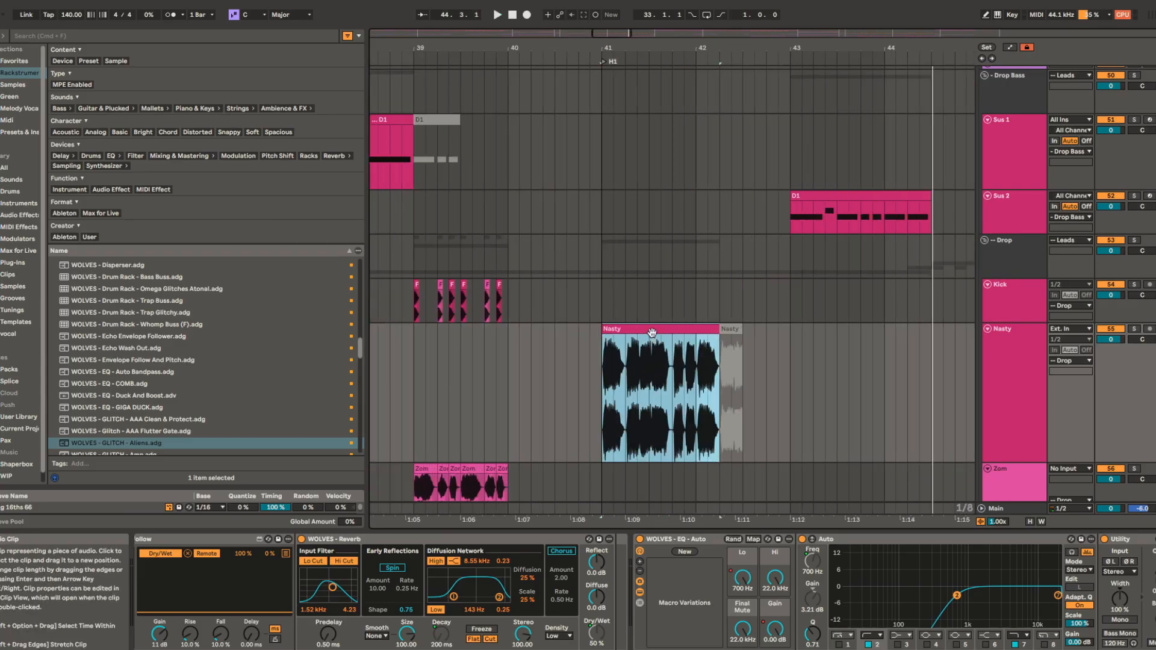
scroll(656, 331, "up", 3)
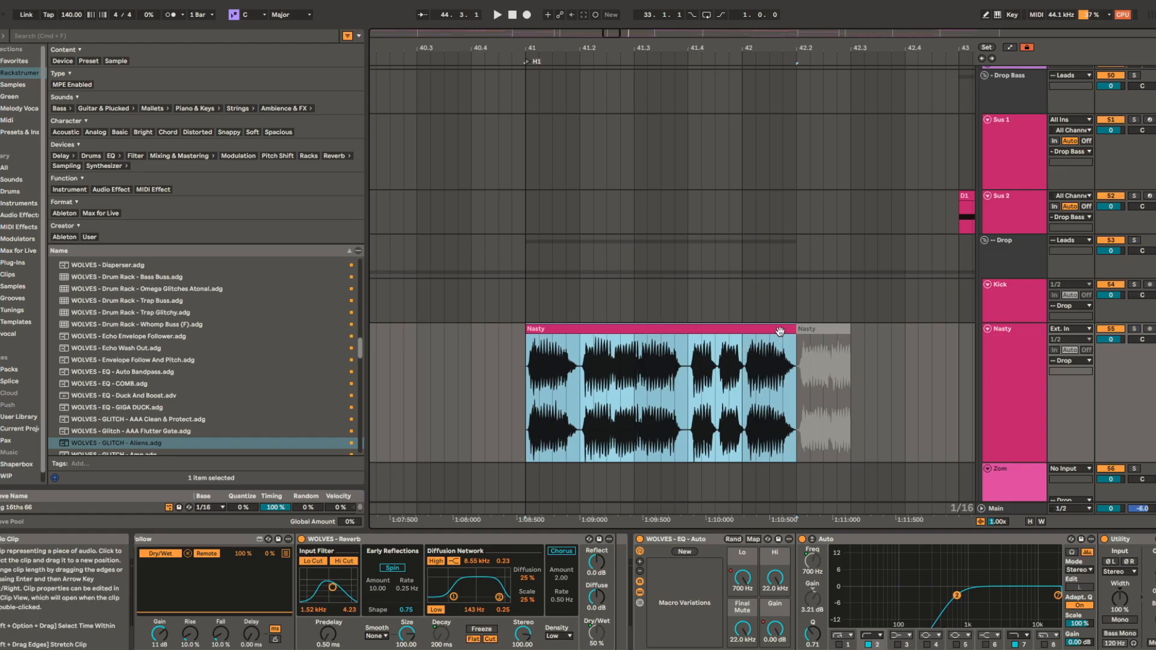
left_click_drag(780, 330, 686, 302)
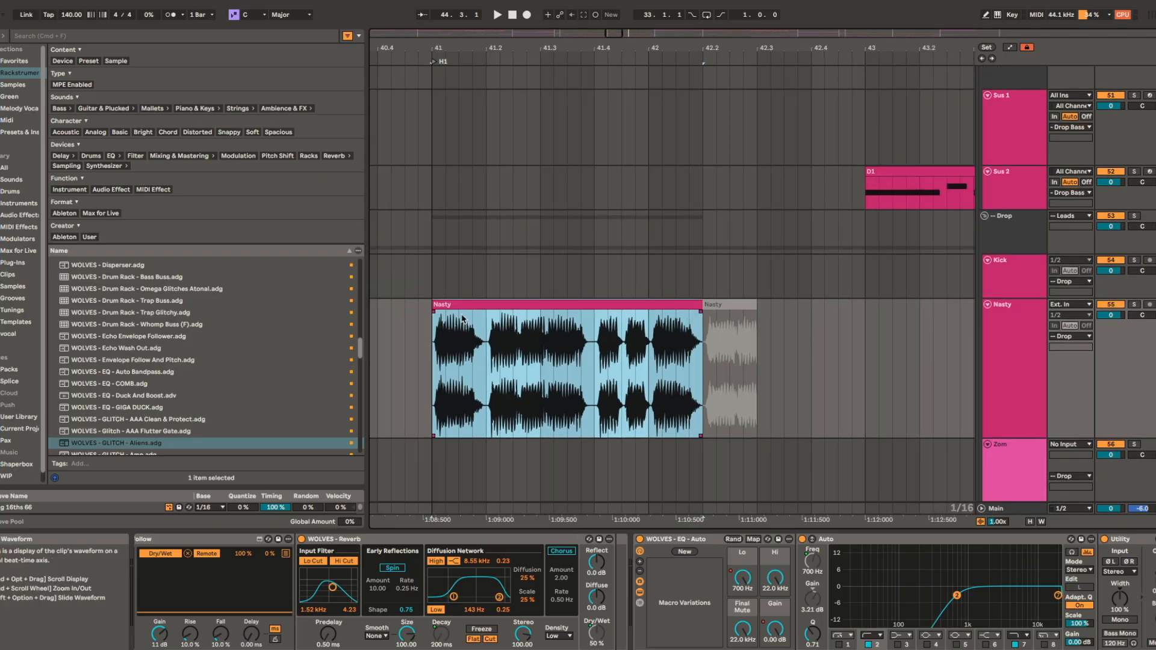
- Play the arrangement from bar 41 and follow the Zom, Tear and Samples clips up to the short rises clip at bar 48
left_click(445, 340)
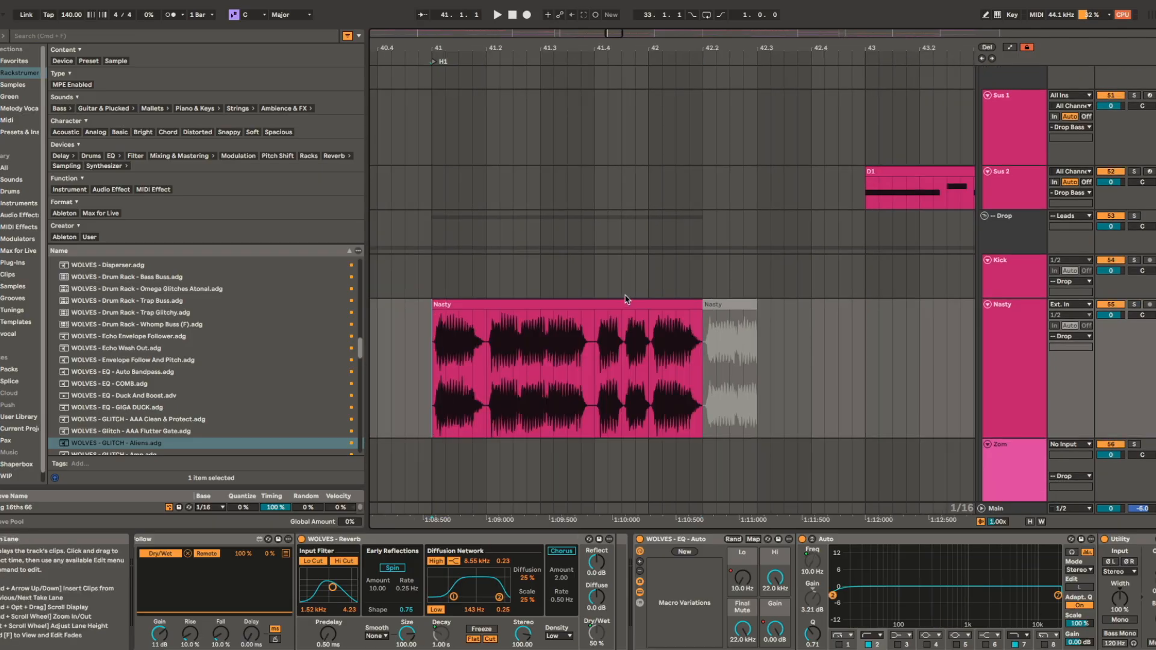
key("space")
scroll(745, 268, "down", 5)
left_click_drag(794, 286, 538, 255)
scroll(673, 303, "down", 3)
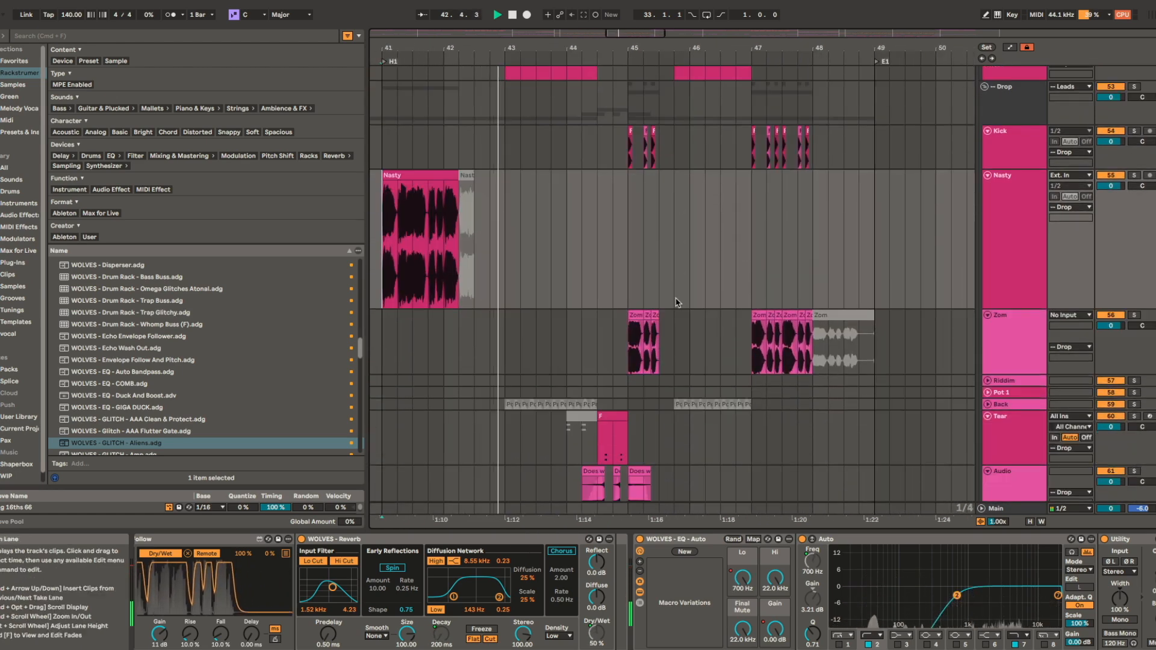
scroll(676, 303, "down", 7)
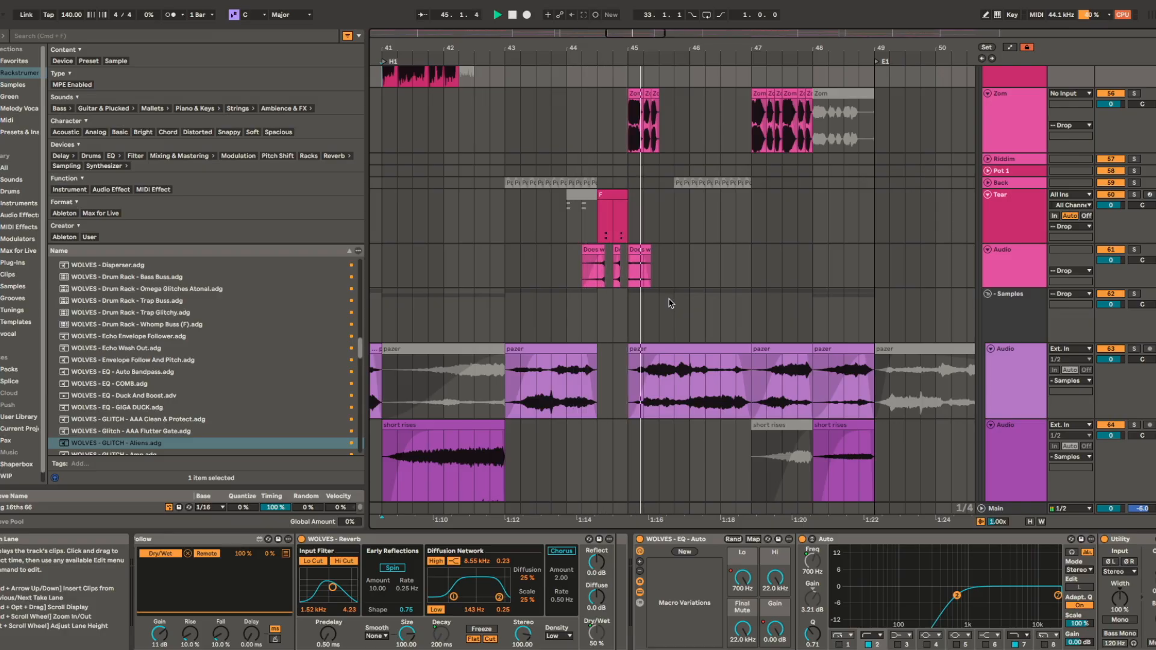
left_click_drag(671, 302, 554, 320)
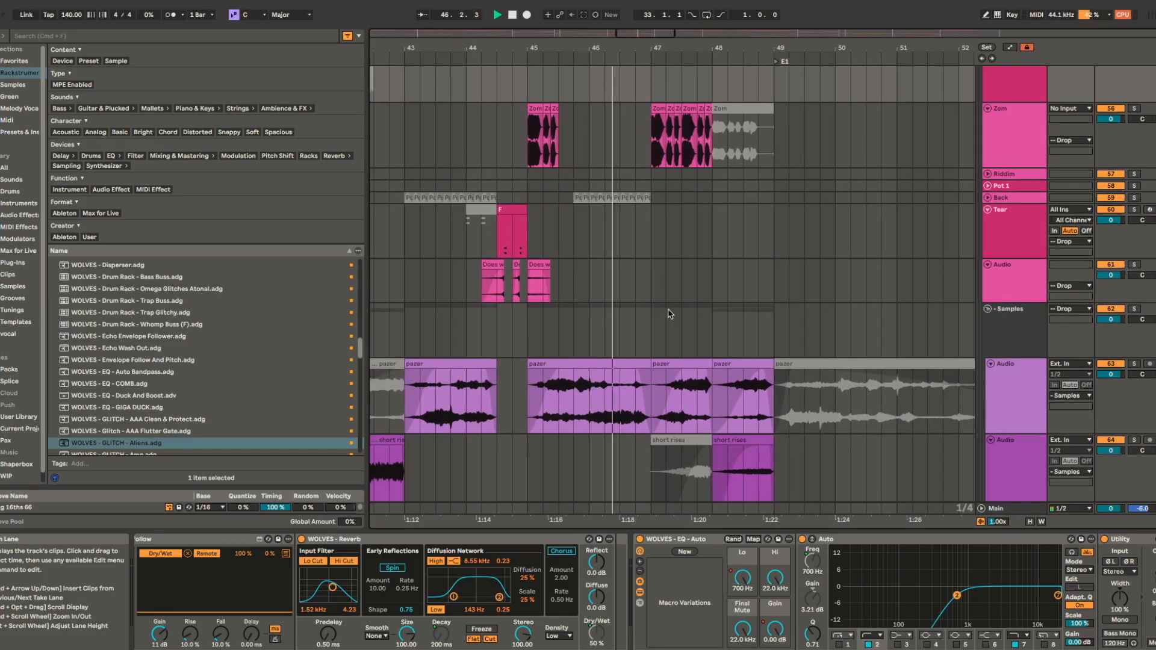
left_click_drag(728, 305, 628, 339)
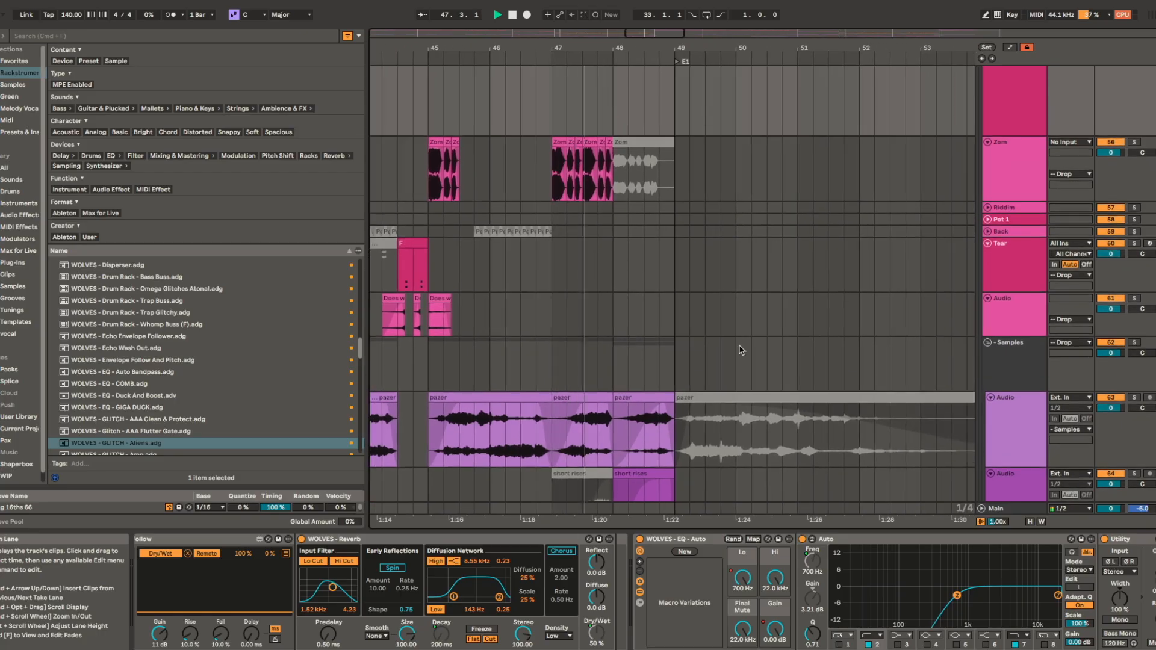
scroll(702, 308, "down", 2)
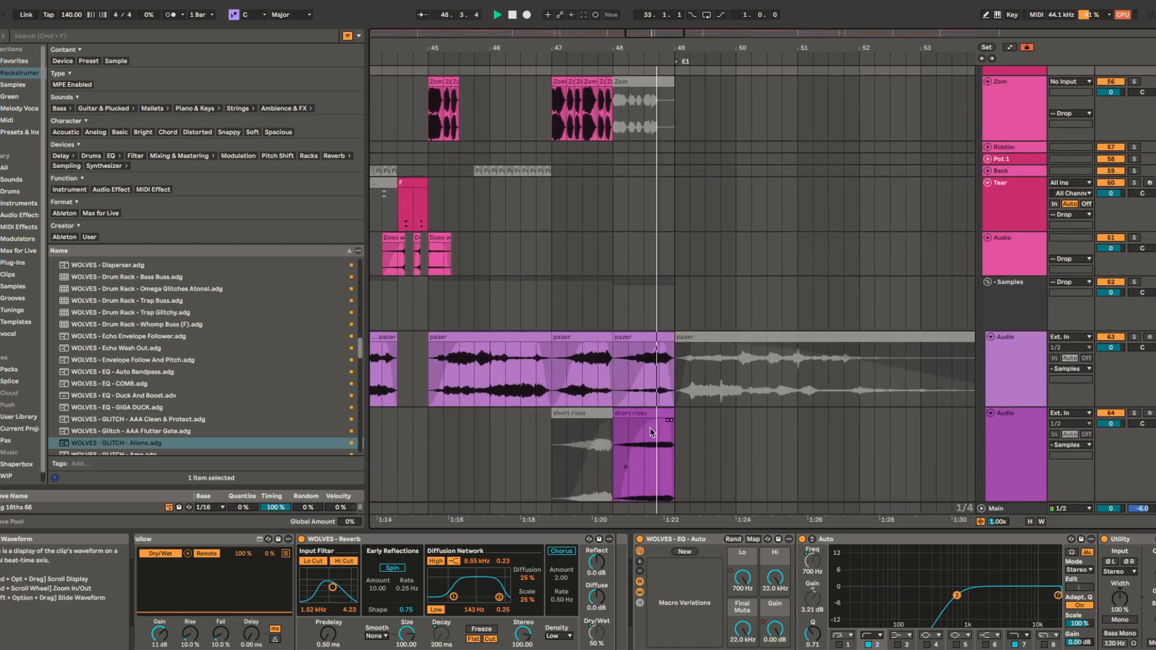
left_click(651, 413)
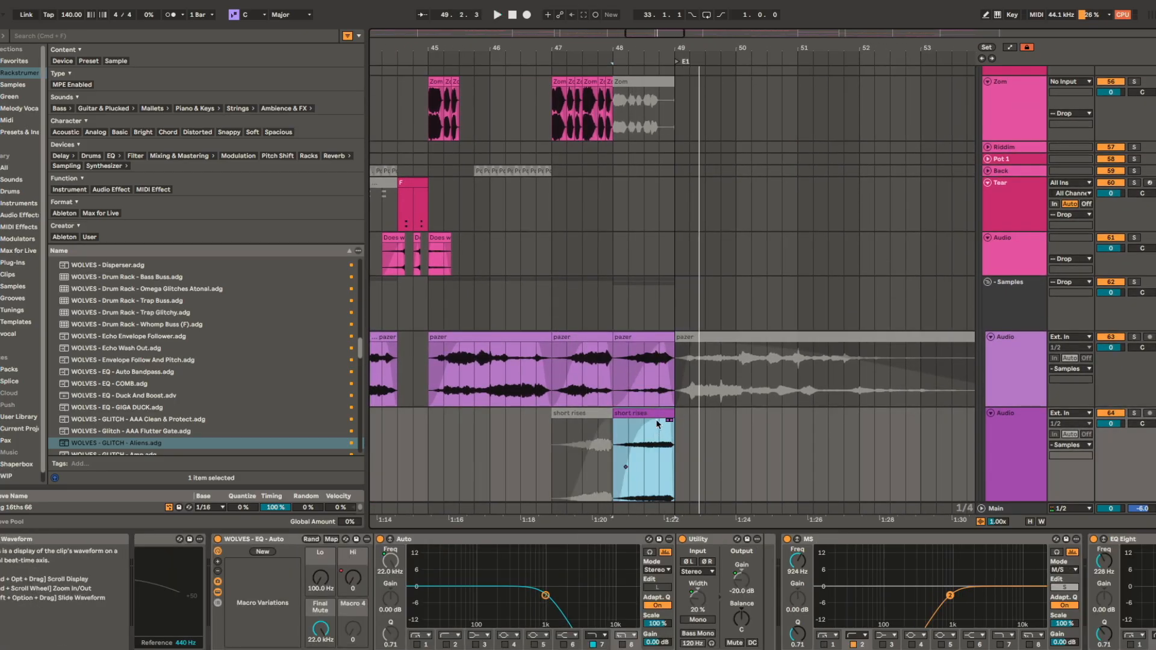
- Solo the Pre track and audition its Pot of greed clip at bar 48
scroll(668, 379, "up", 10)
scroll(659, 340, "up", 9)
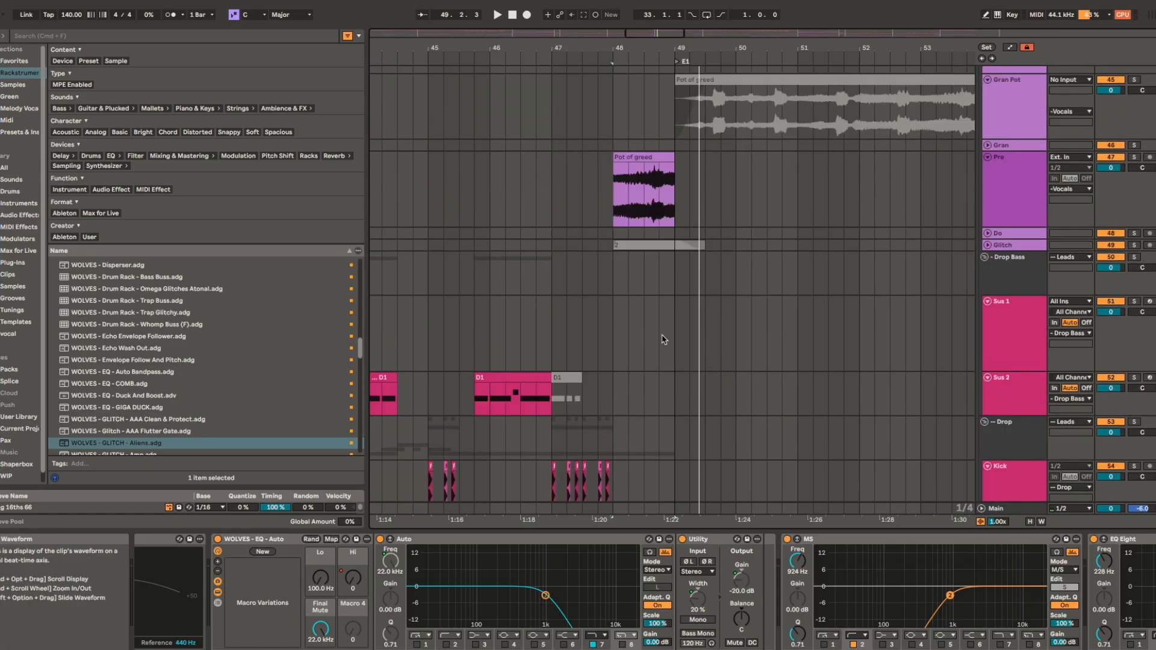
scroll(643, 269, "up", 3)
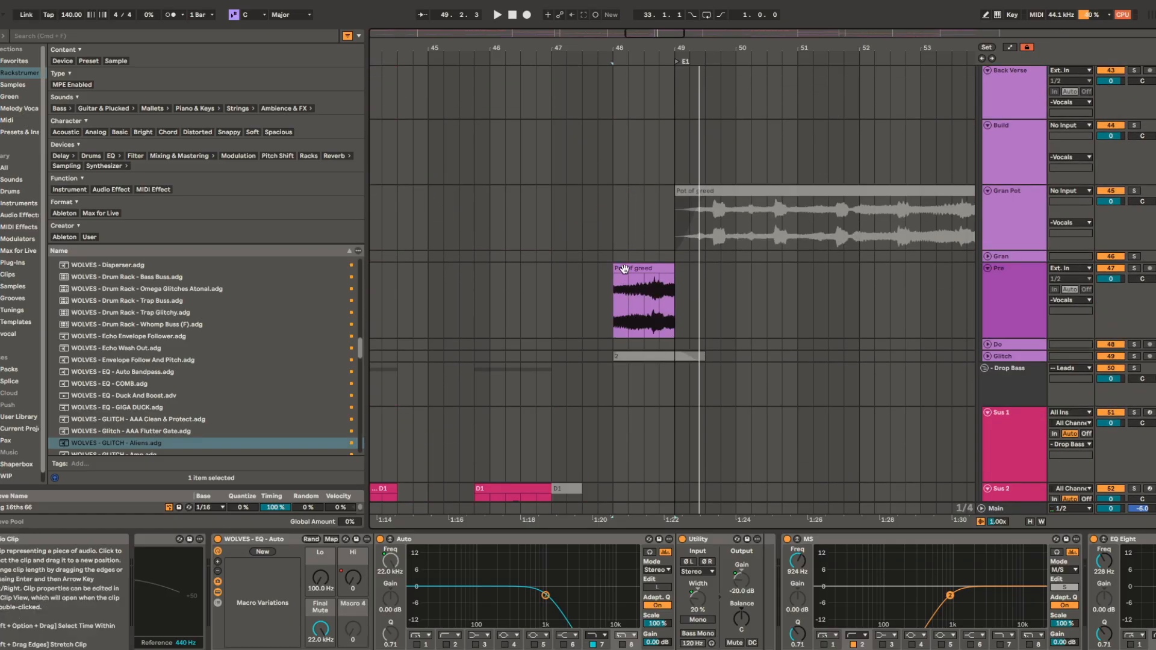
left_click(665, 283)
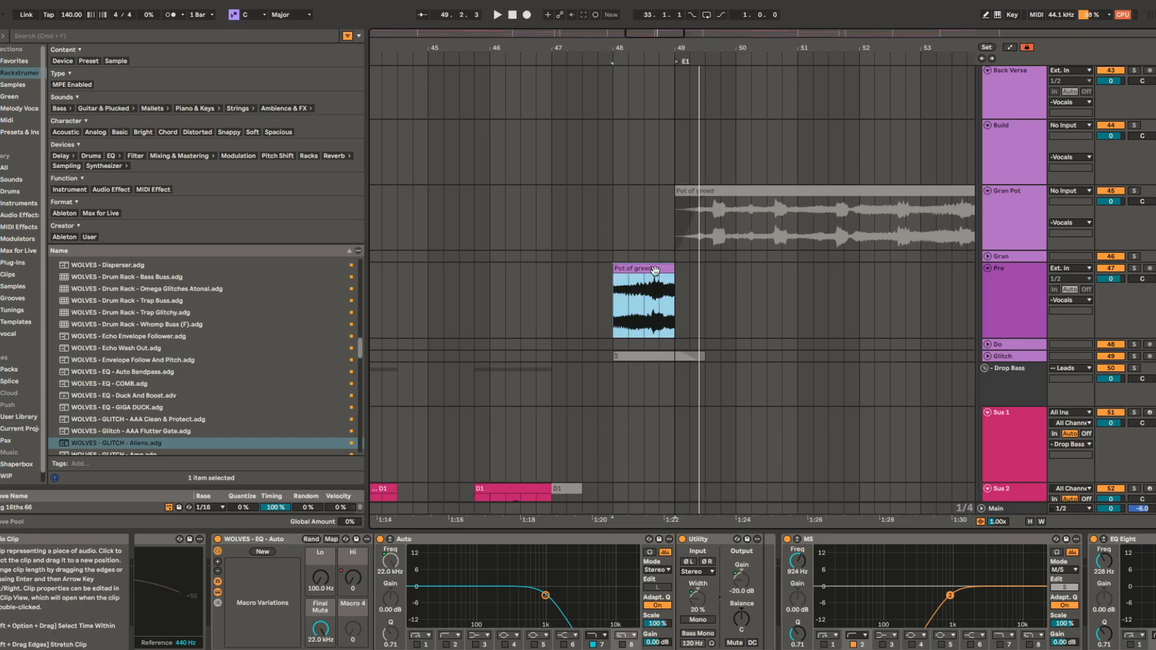
key("space")
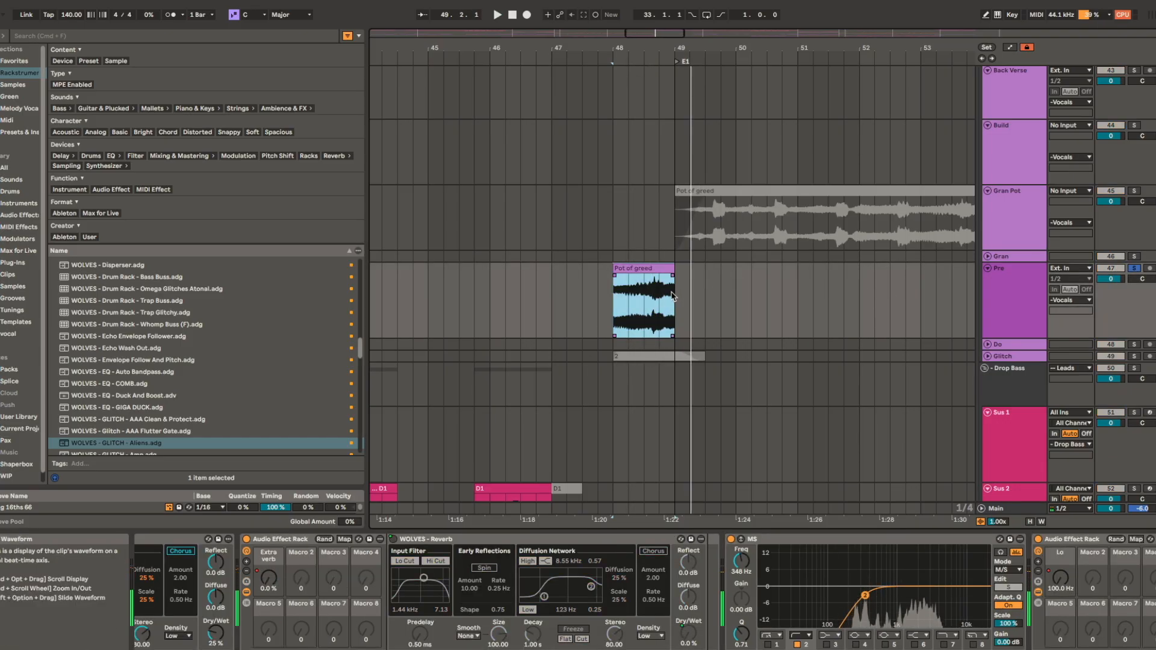
key("space")
- Examine the deactivated clip 2 on the Glitch track below Pot of greed, including its sample settings and device chain
scroll(664, 292, "up", 5)
scroll(622, 301, "up", 3)
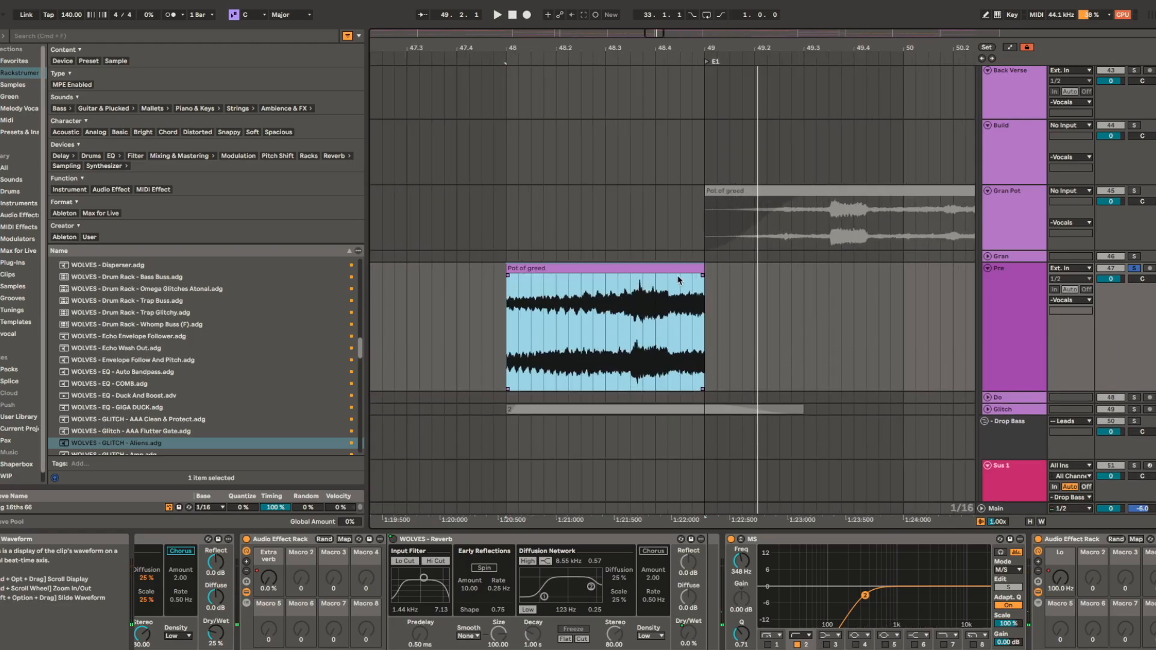
scroll(648, 412, "up", 4)
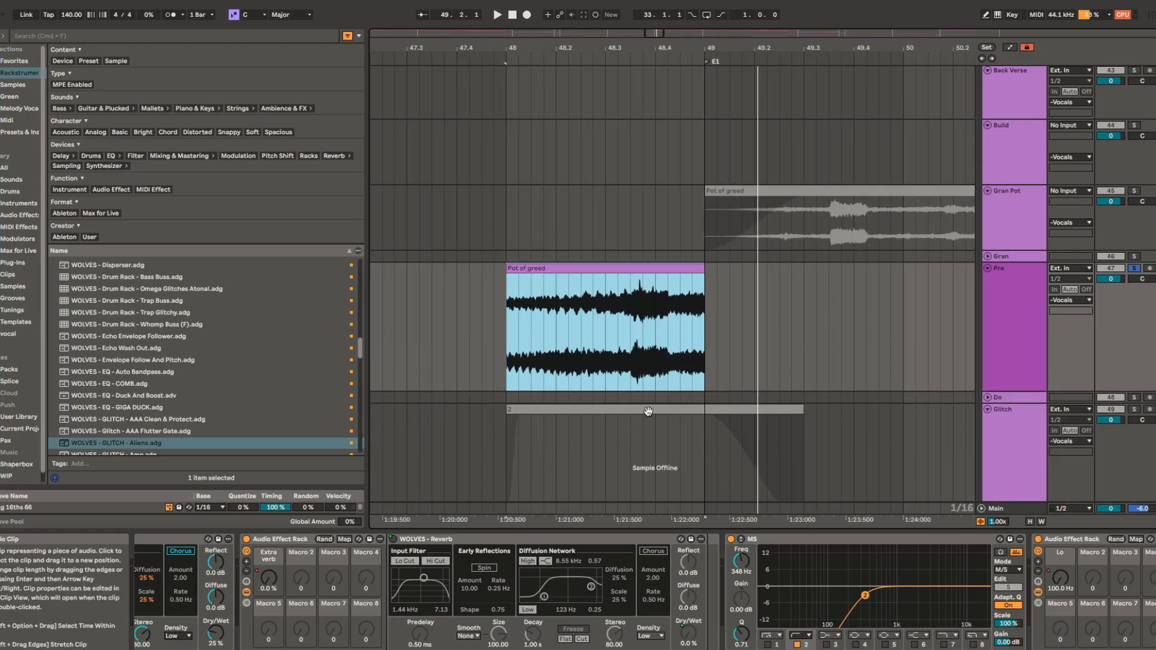
left_click(649, 412)
double_click(665, 385)
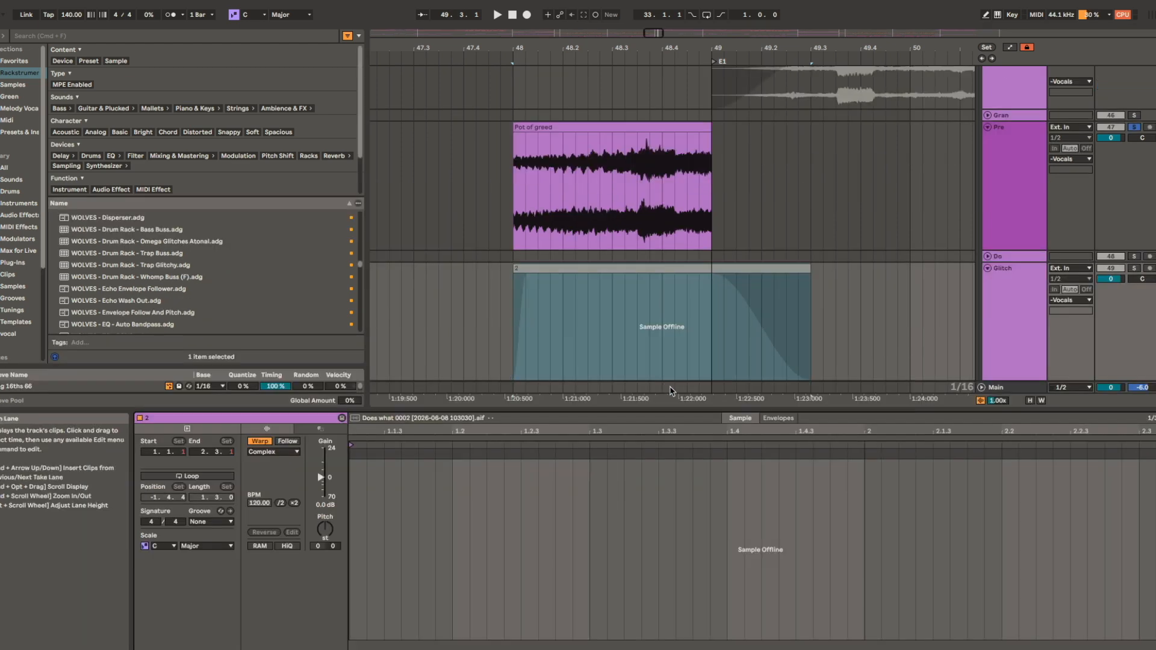
key("shift+Tab")
left_click(701, 267)
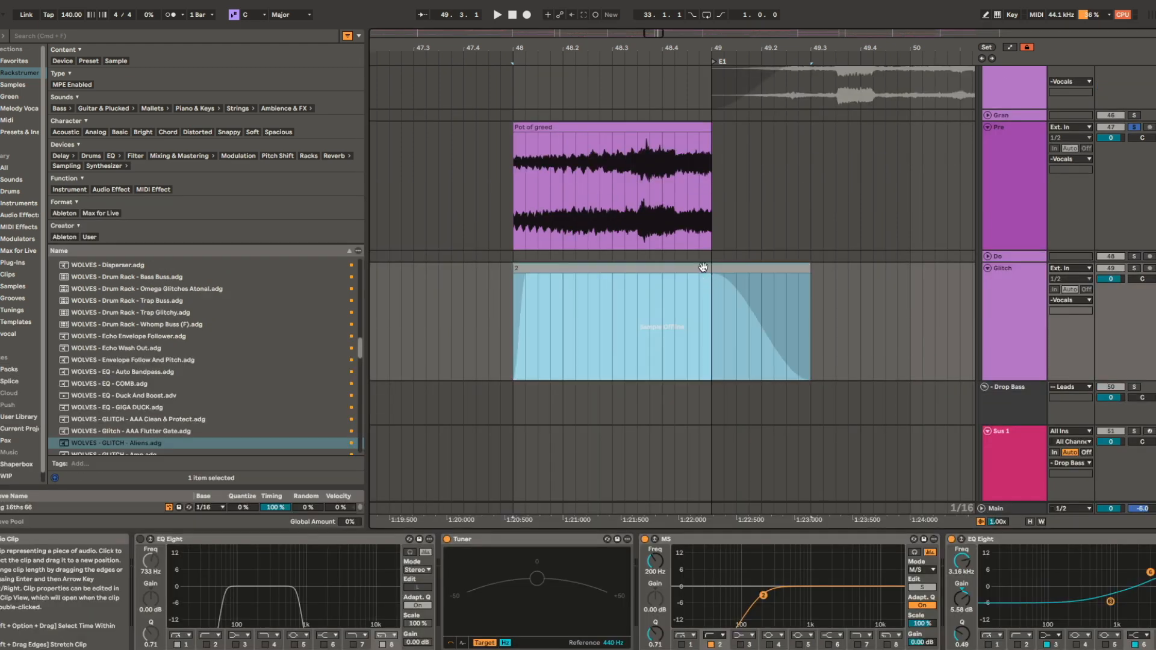
- Audition the earlier Pot of greed clips on the soloed Pre track, before bar 43 and in bar 34
left_click(650, 128)
left_click_drag(651, 142, 615, 280)
scroll(617, 280, "down", 5)
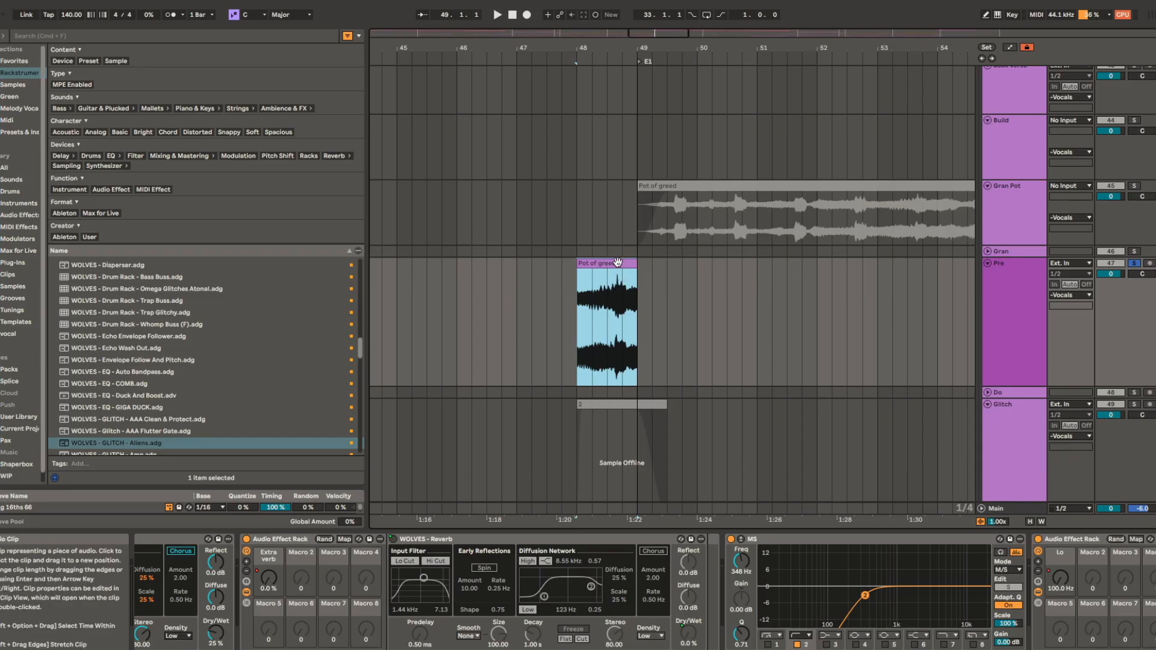
scroll(605, 277, "down", 3)
left_click(596, 262)
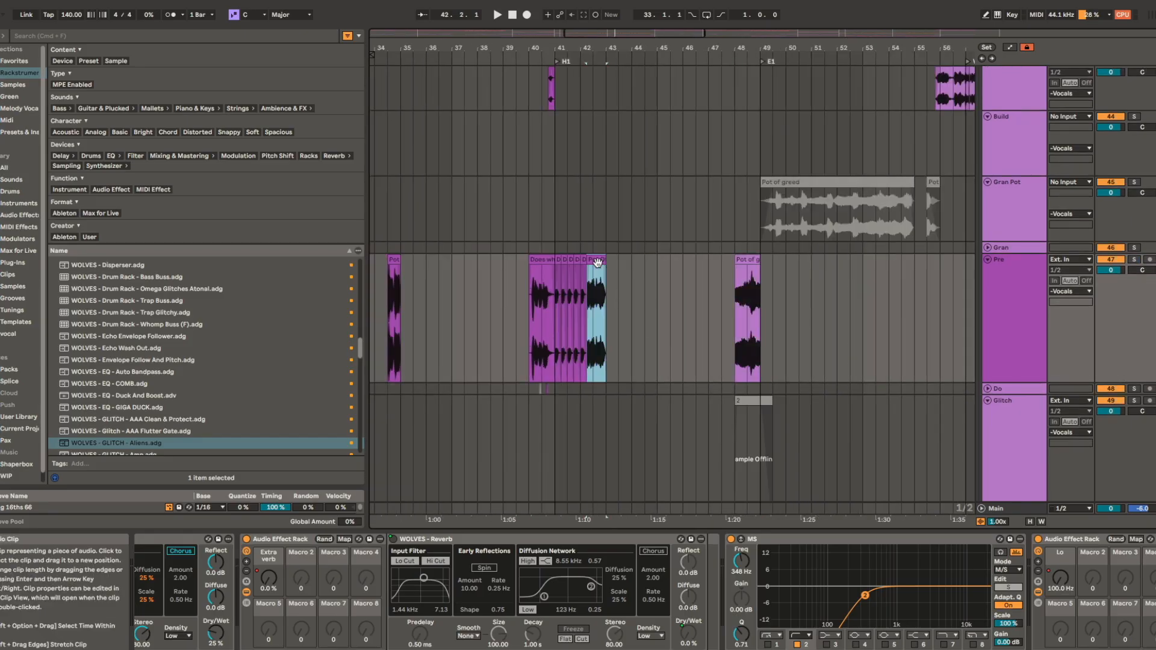
key("space")
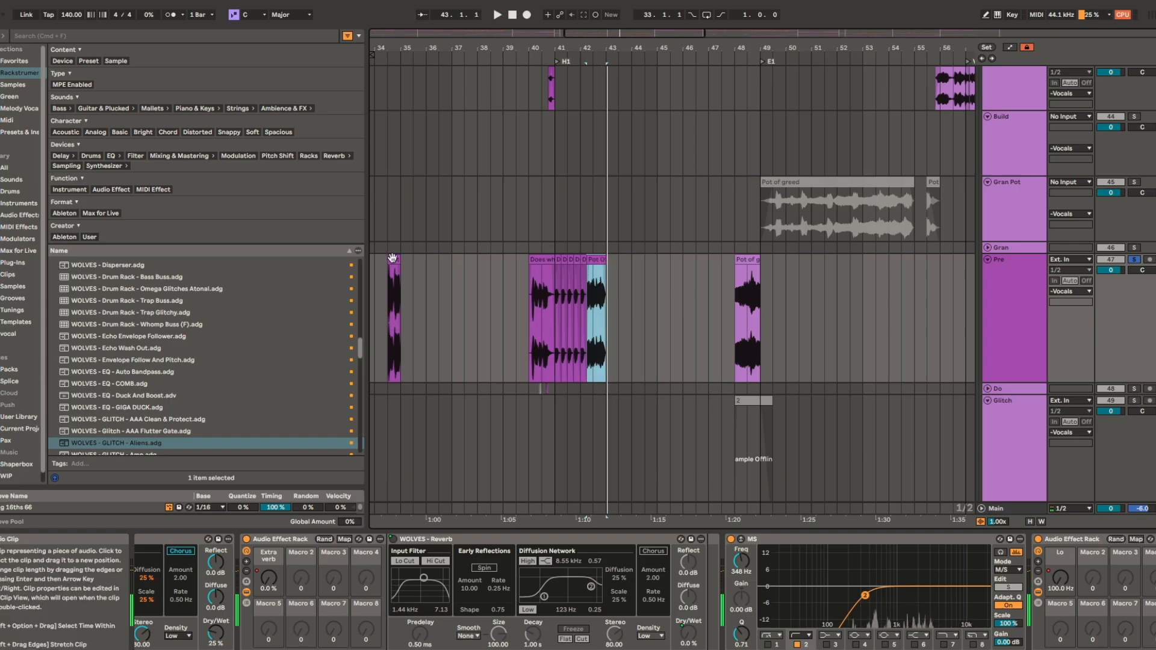
left_click(393, 259)
key("space")
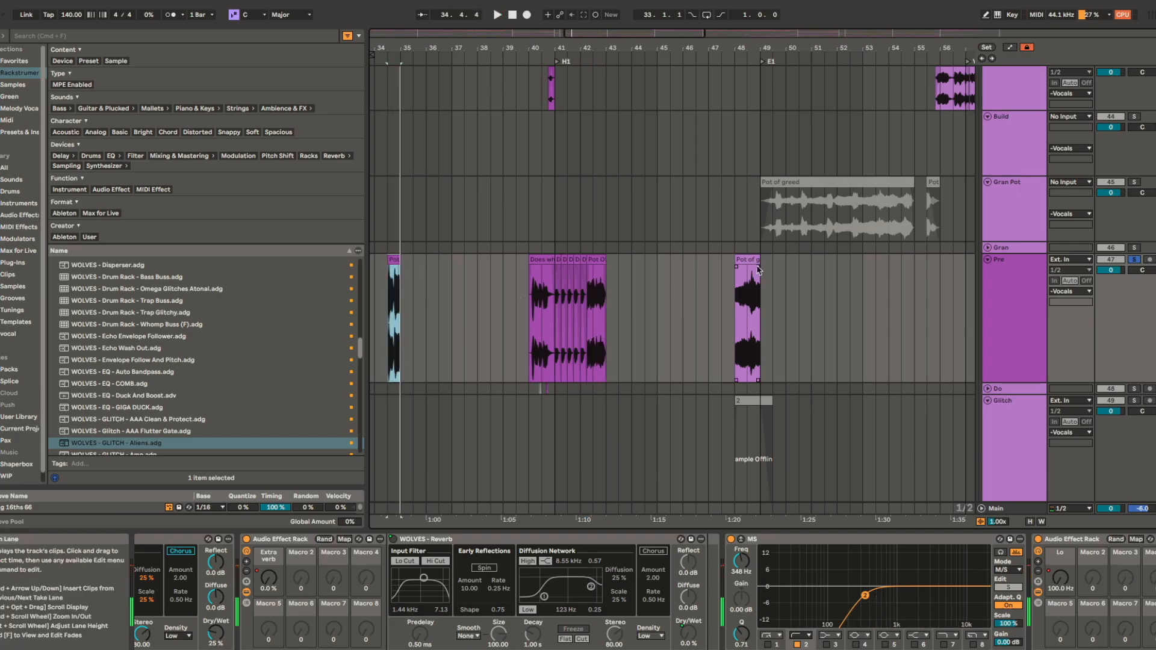
- Replay the soloed Pot of greed clip at bar 48 and observe the reverb automation in its device chain
left_click(753, 274)
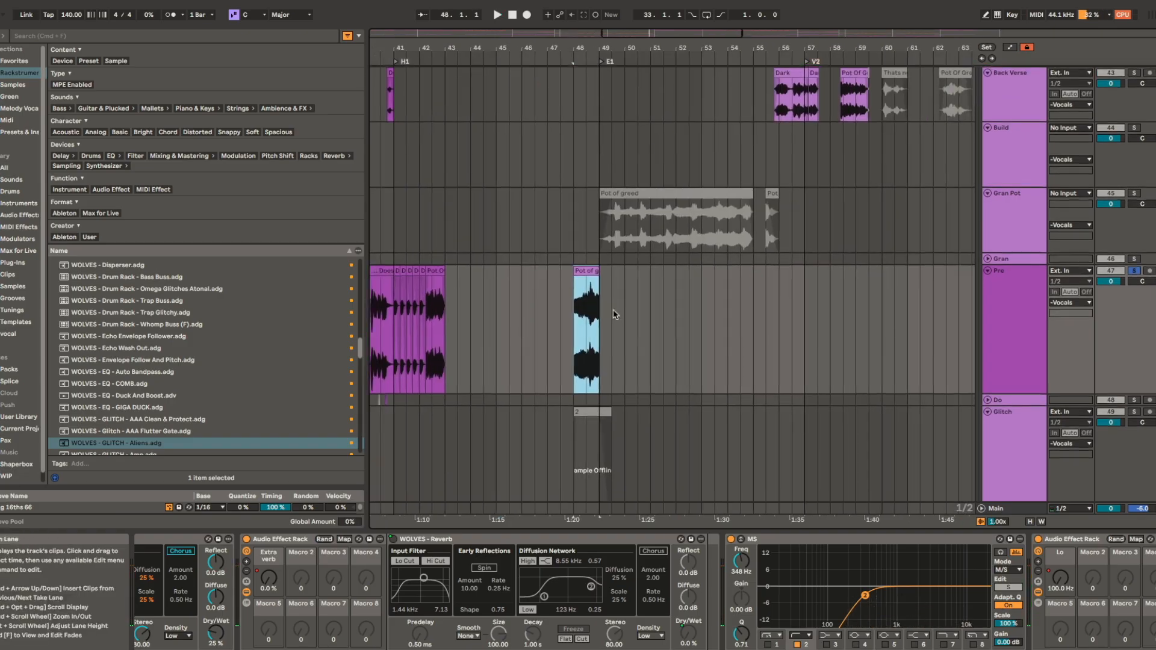
scroll(614, 314, "up", 5)
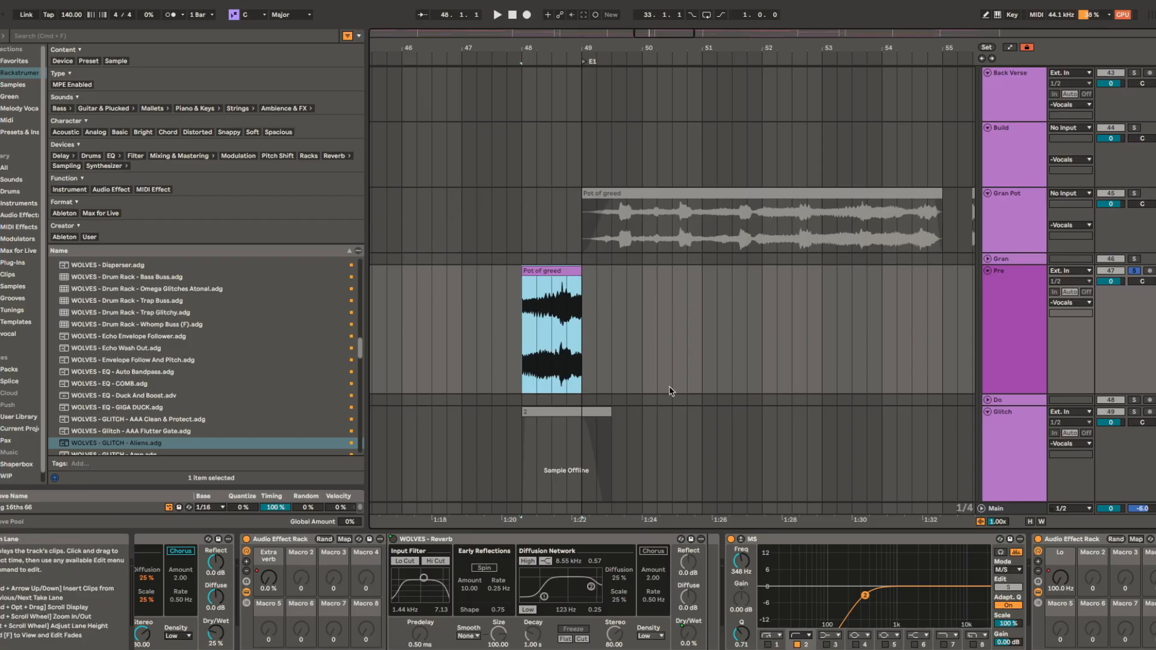
key("space")
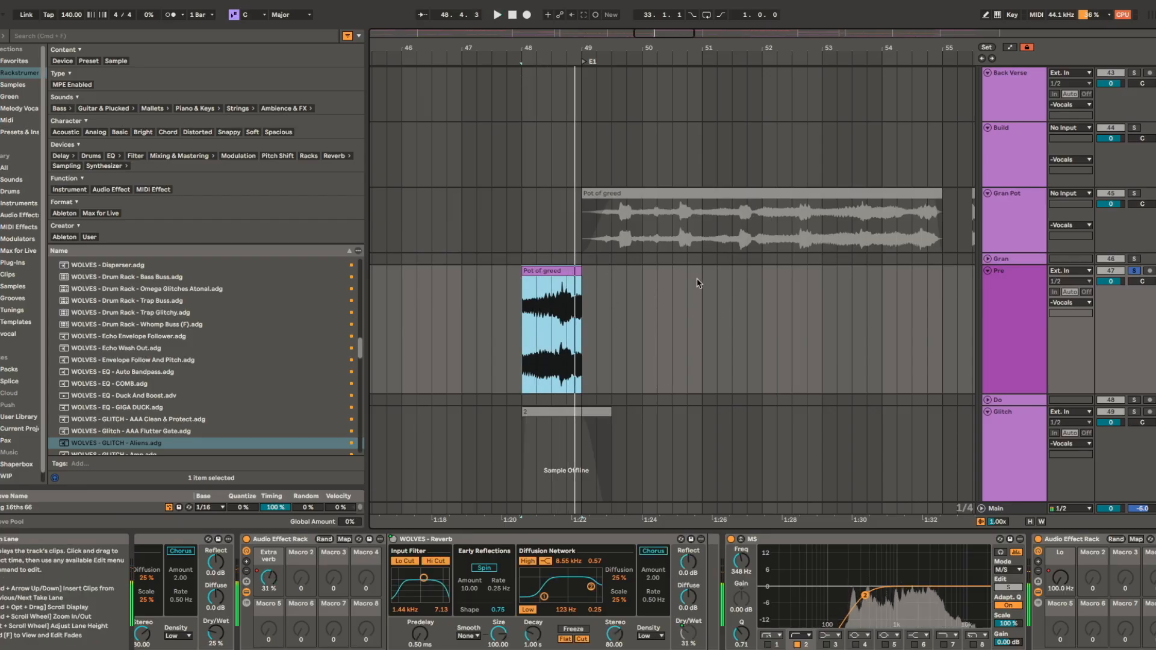
- Locate clip 11 on the Transition track in bar 48 and play the full arrangement into section E1, surveying the Verse Leads tracks
scroll(697, 283, "up", 10)
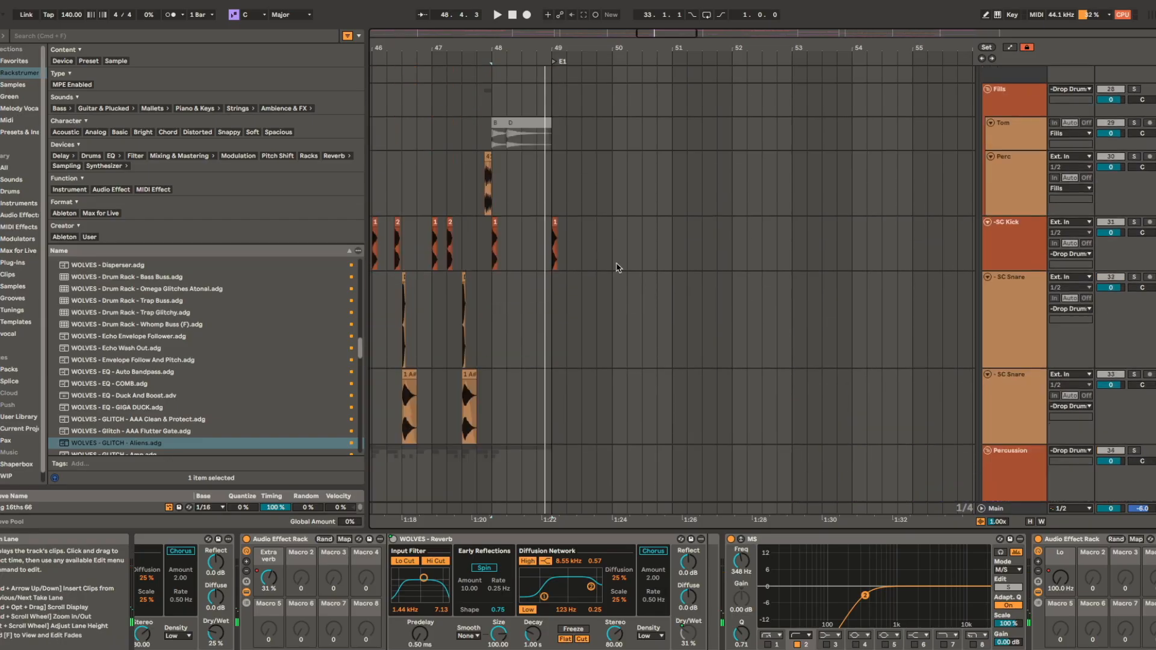
scroll(616, 267, "up", 15)
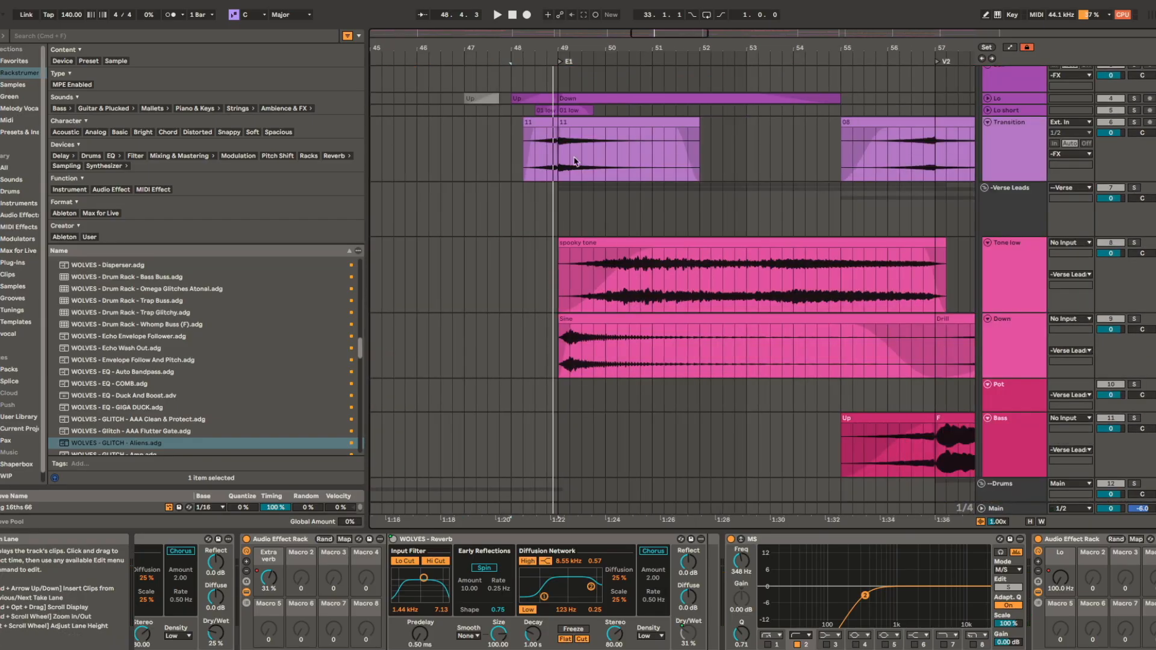
left_click(540, 123)
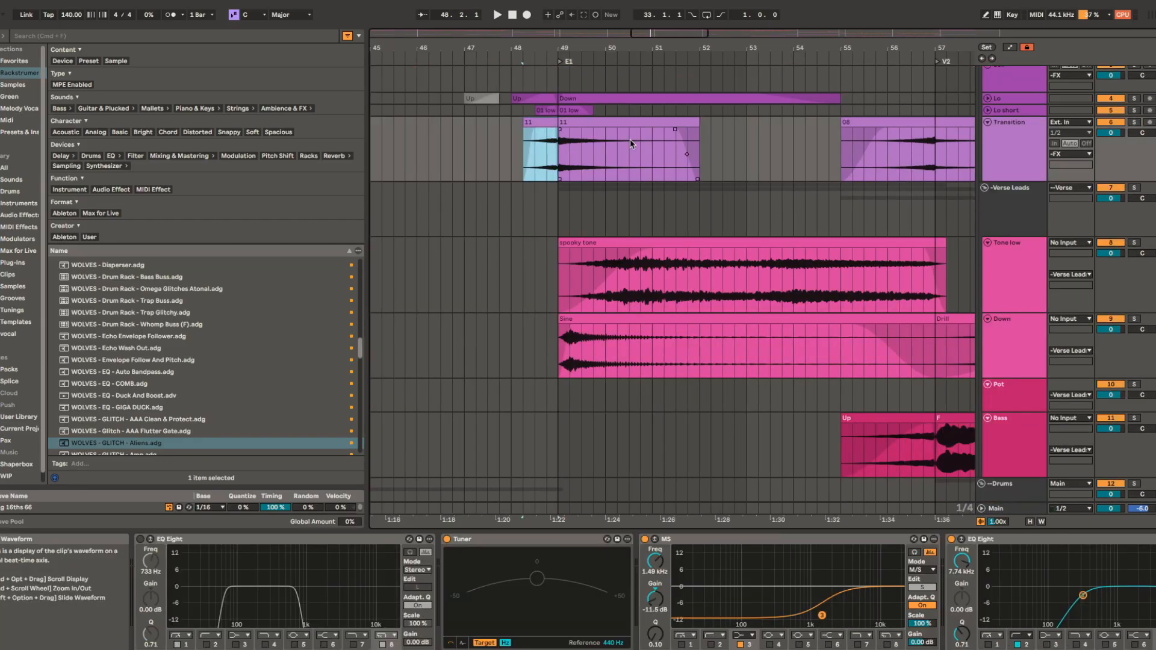
scroll(596, 131, "down", 5)
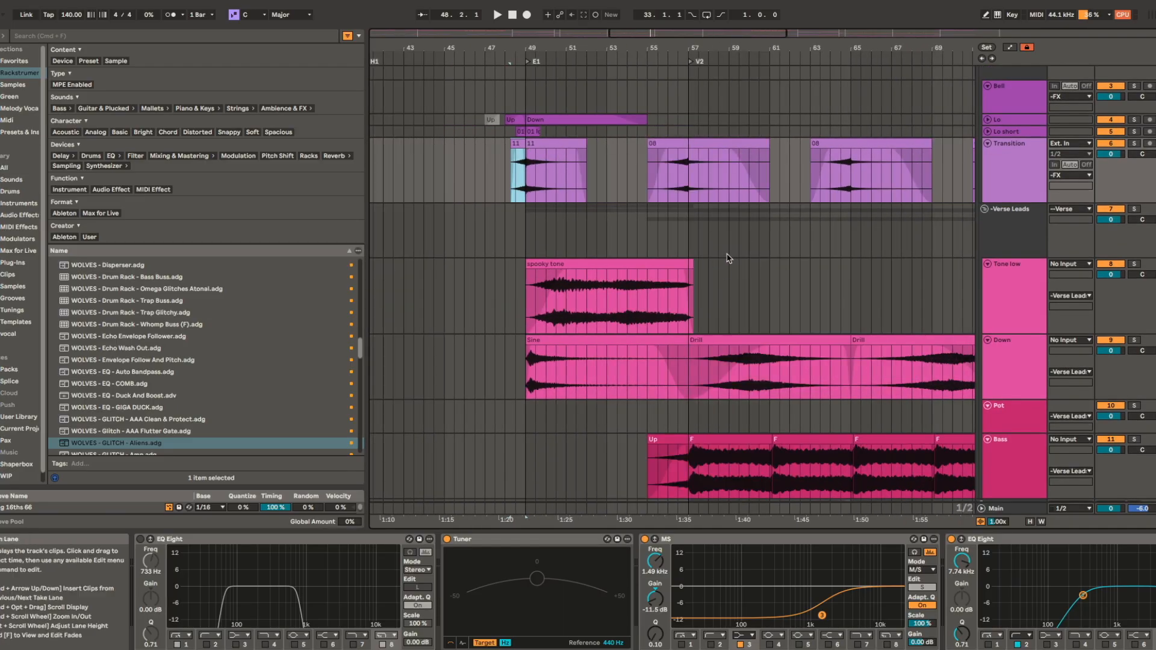
scroll(856, 193, "right", 4)
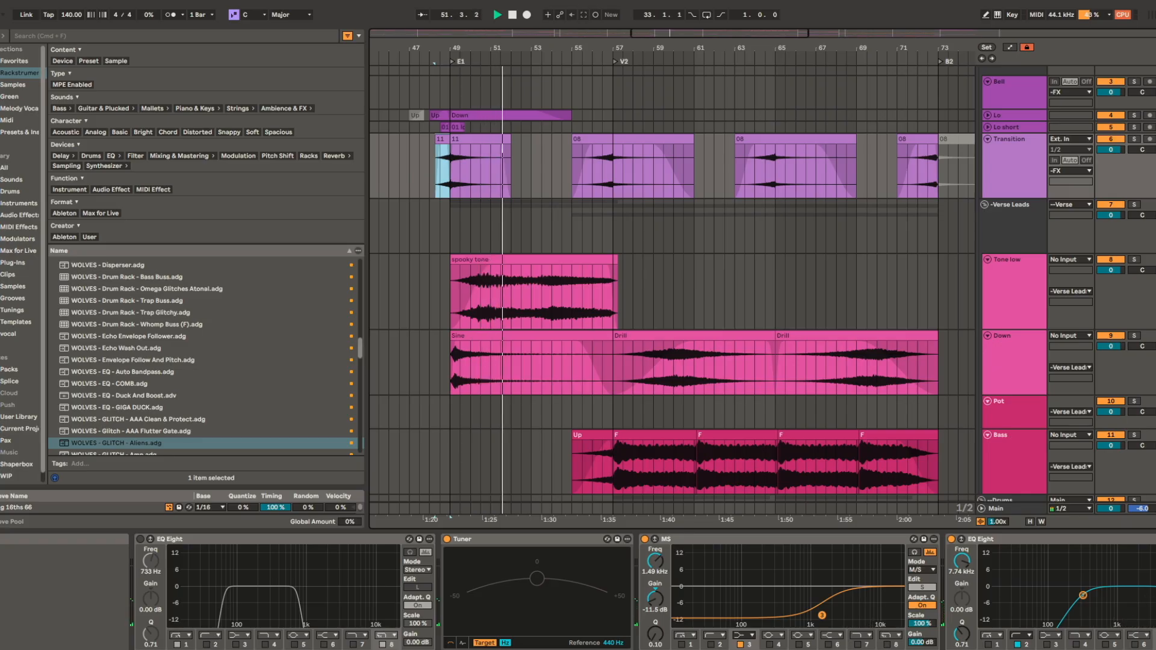
scroll(673, 360, "down", 10)
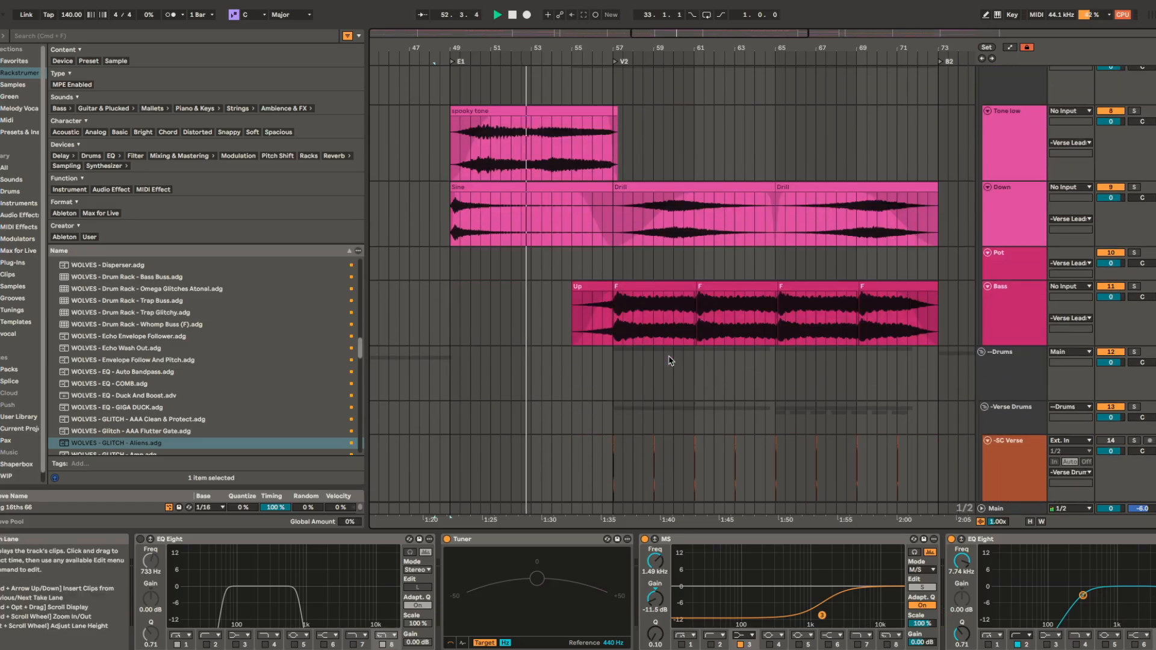
- Survey the drum, percussion and vocal tracks through sections E1 and V2 while the full arrangement plays
scroll(677, 360, "down", 15)
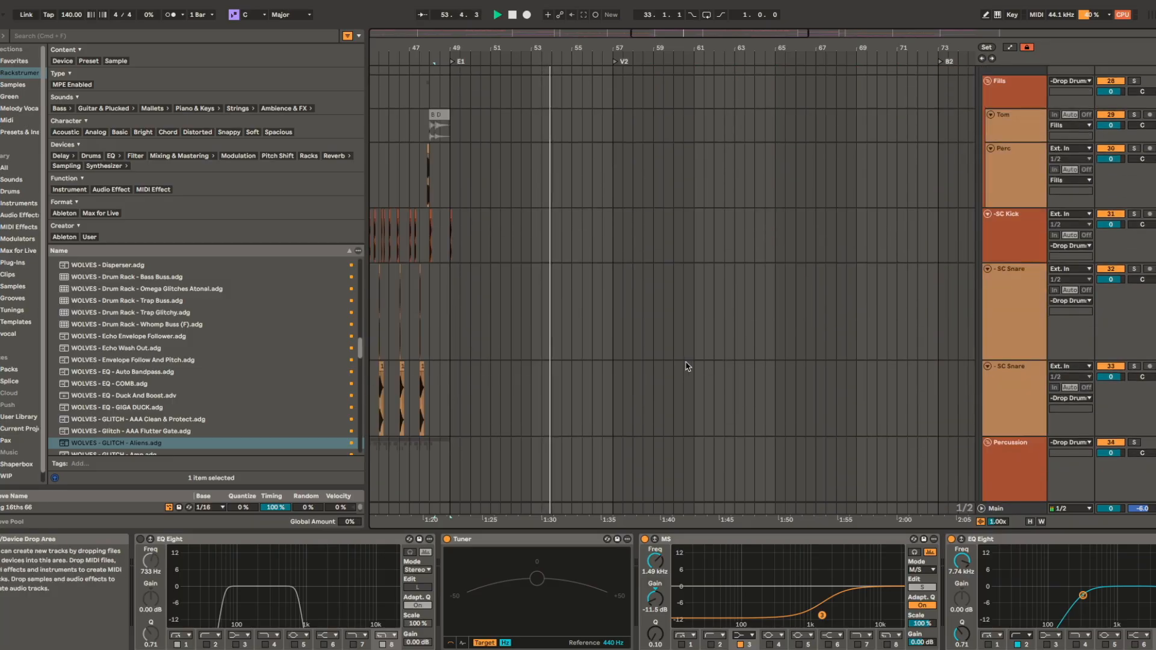
scroll(722, 365, "up", 4)
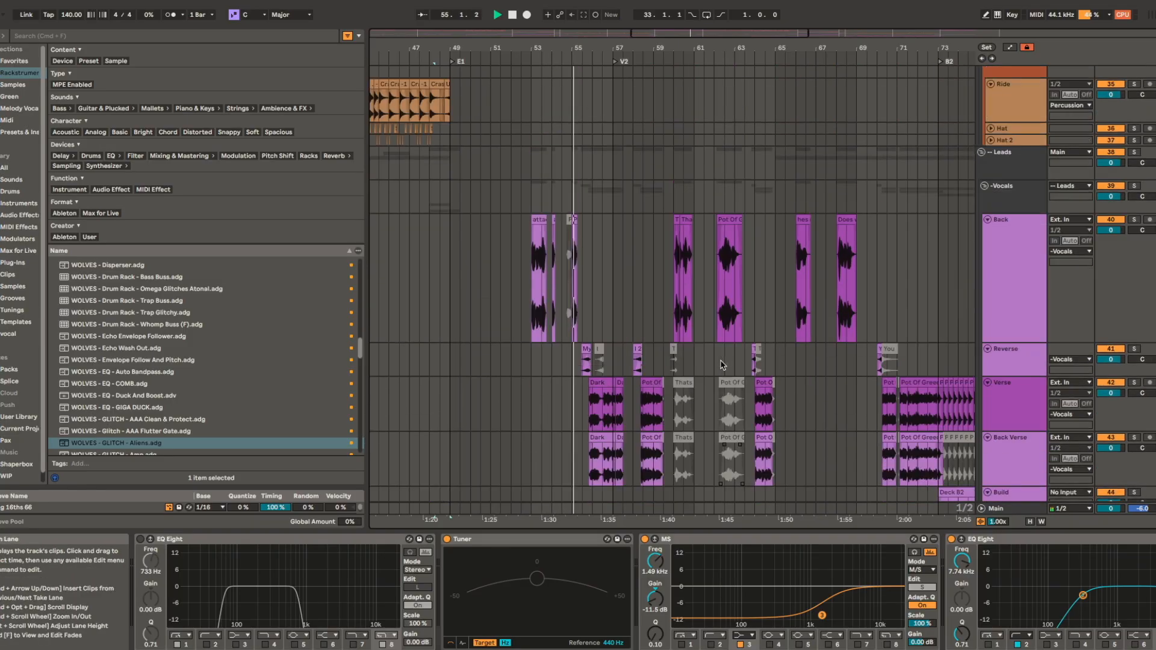
scroll(722, 365, "down", 1)
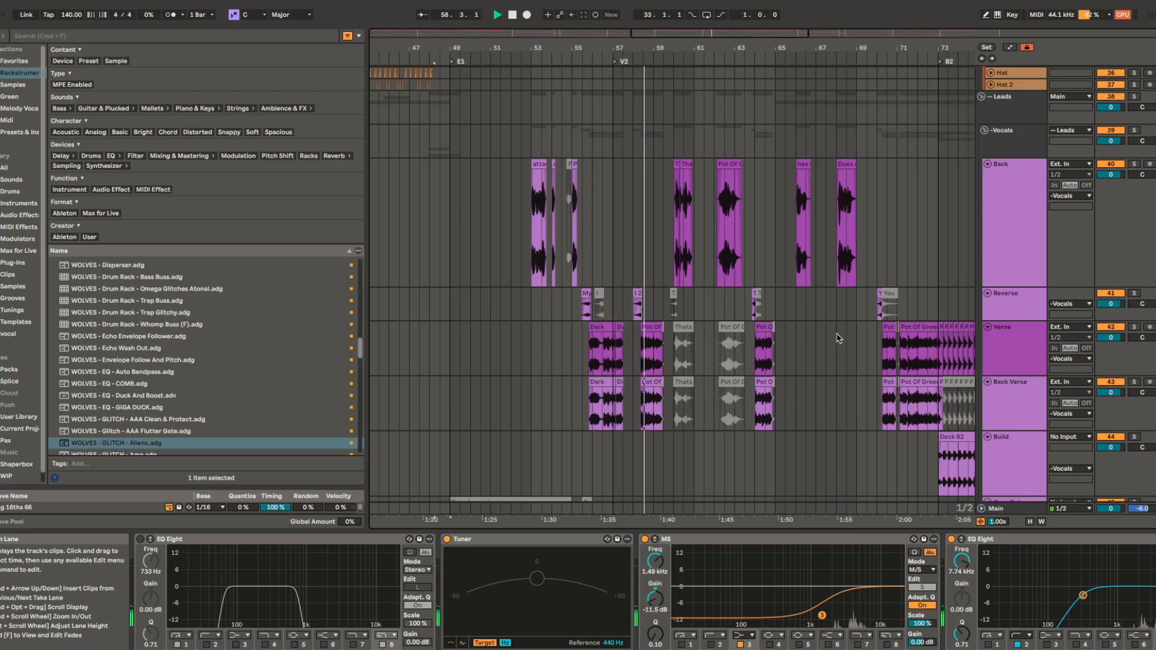
scroll(838, 338, "down", 3)
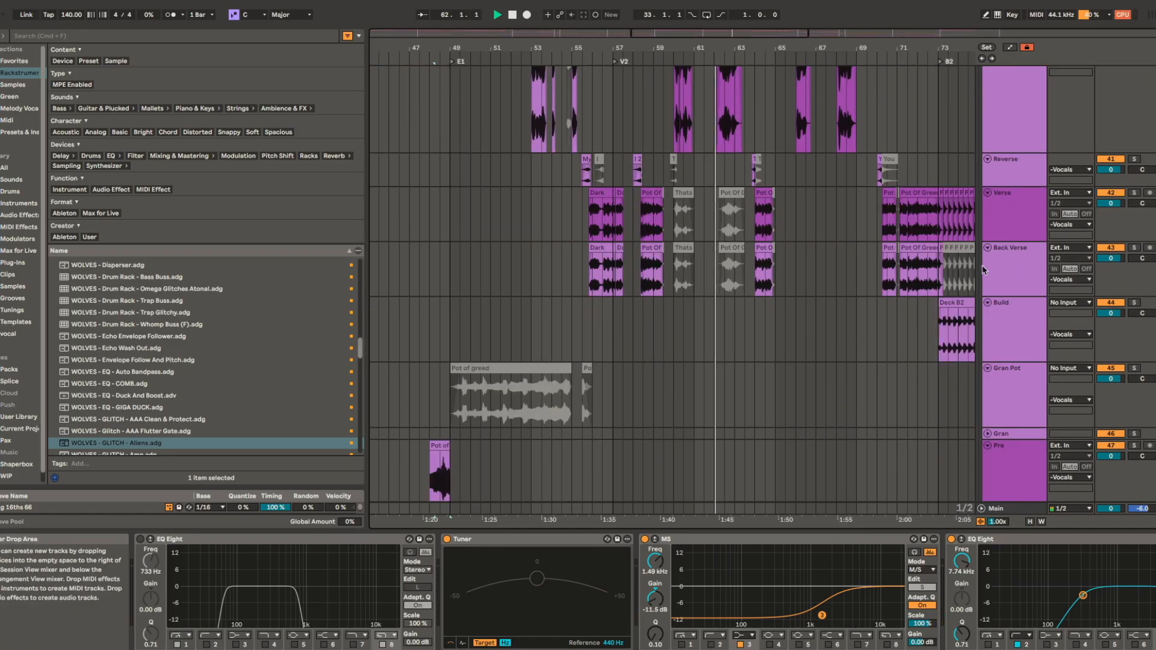
- Examine the Verse vocal track's device chain from the Split Shift rack through the saturator, compressor and gates to the Delay Reverb rack
left_click(1014, 208)
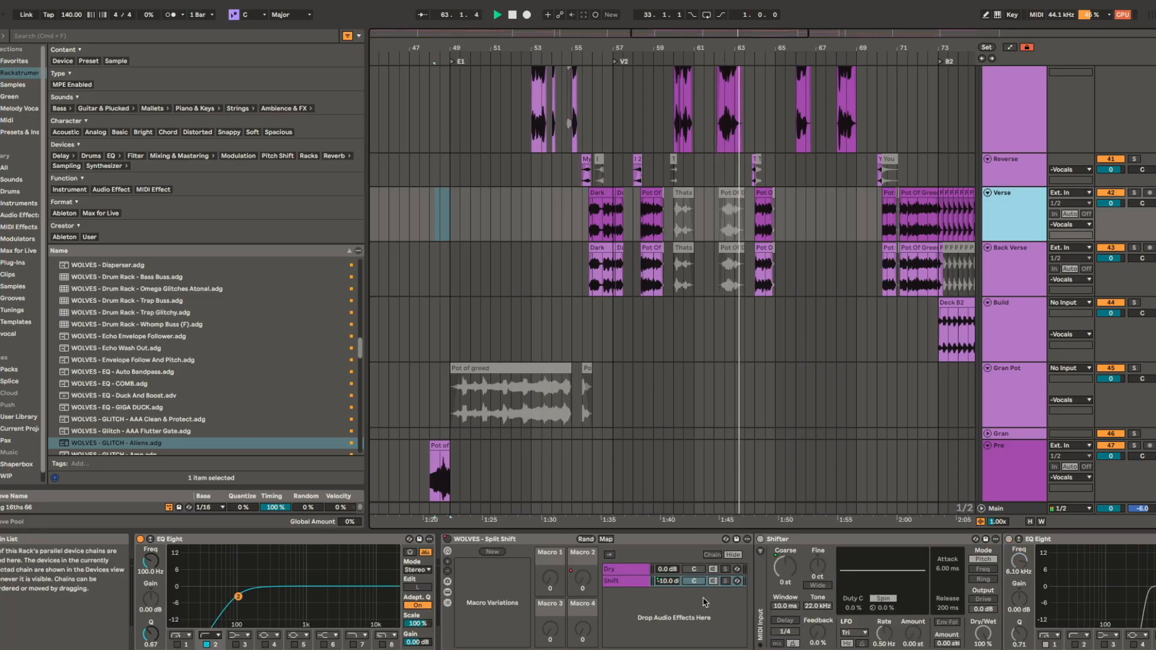
scroll(715, 610, "right", 5)
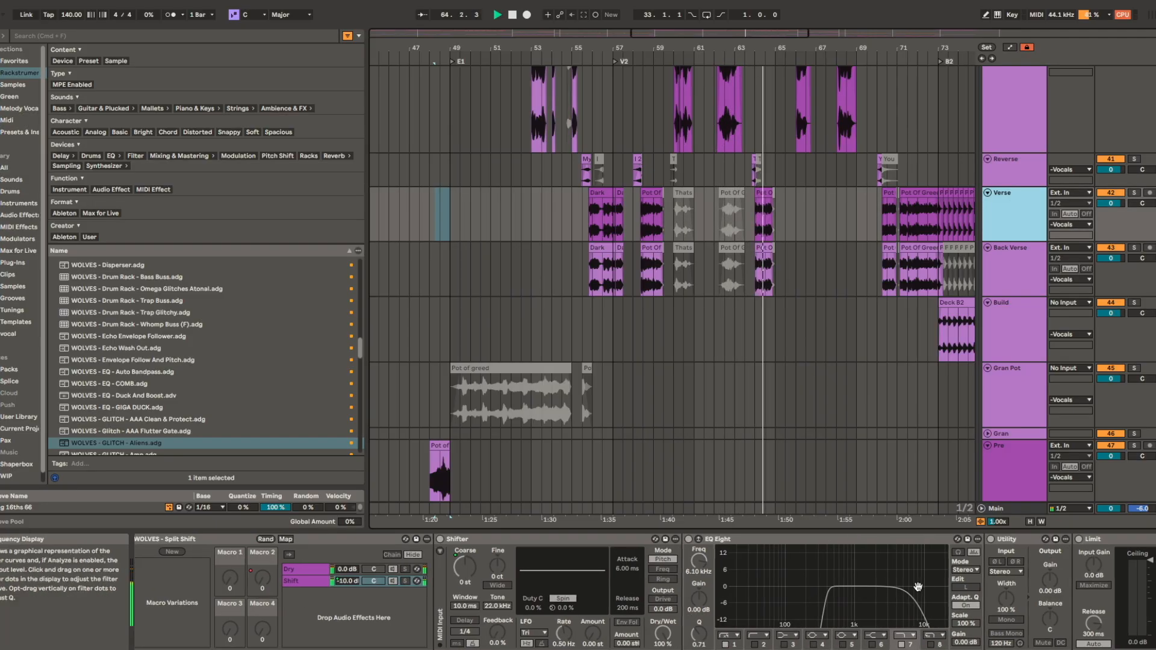
scroll(899, 587, "right", 8)
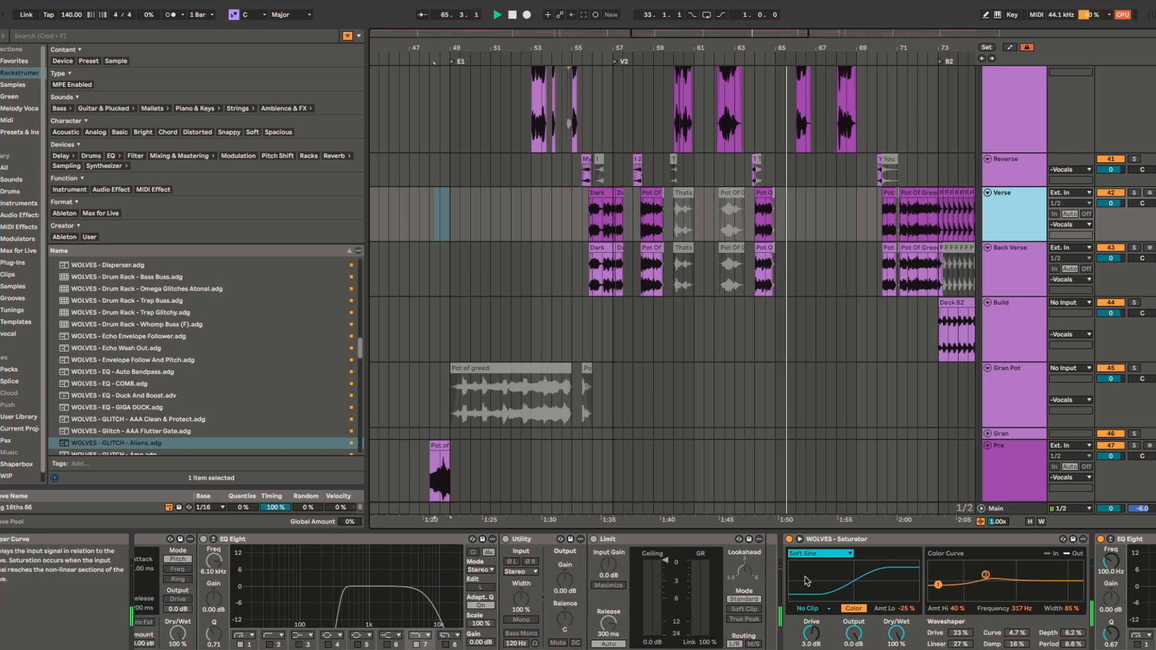
scroll(851, 574, "right", 10)
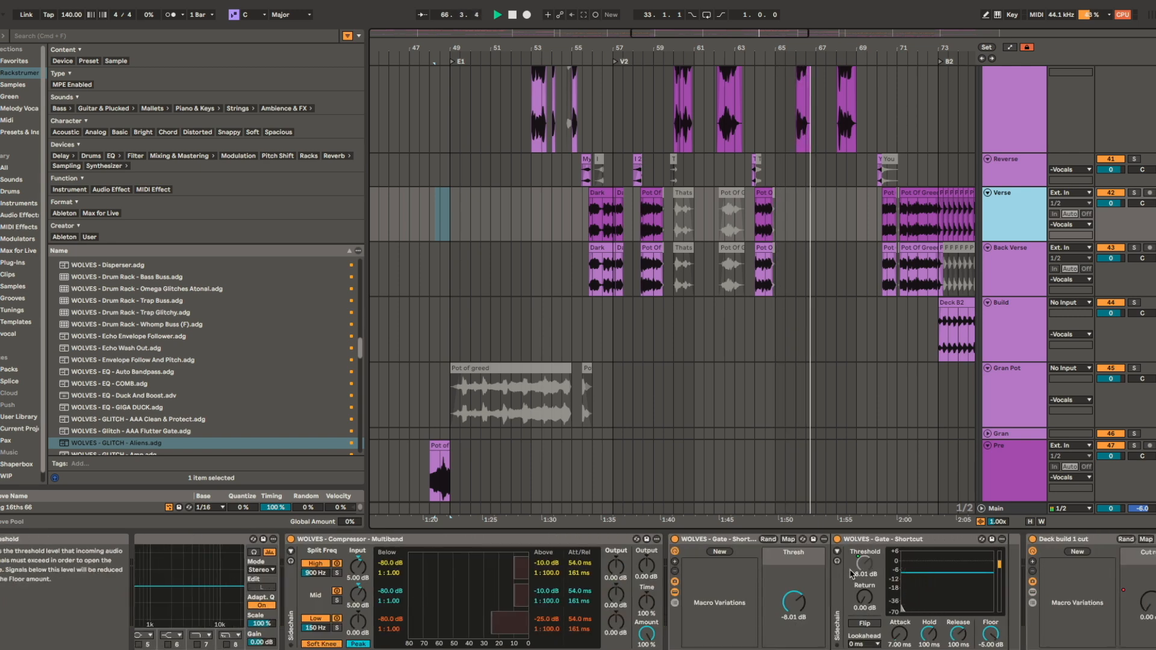
scroll(851, 574, "right", 8)
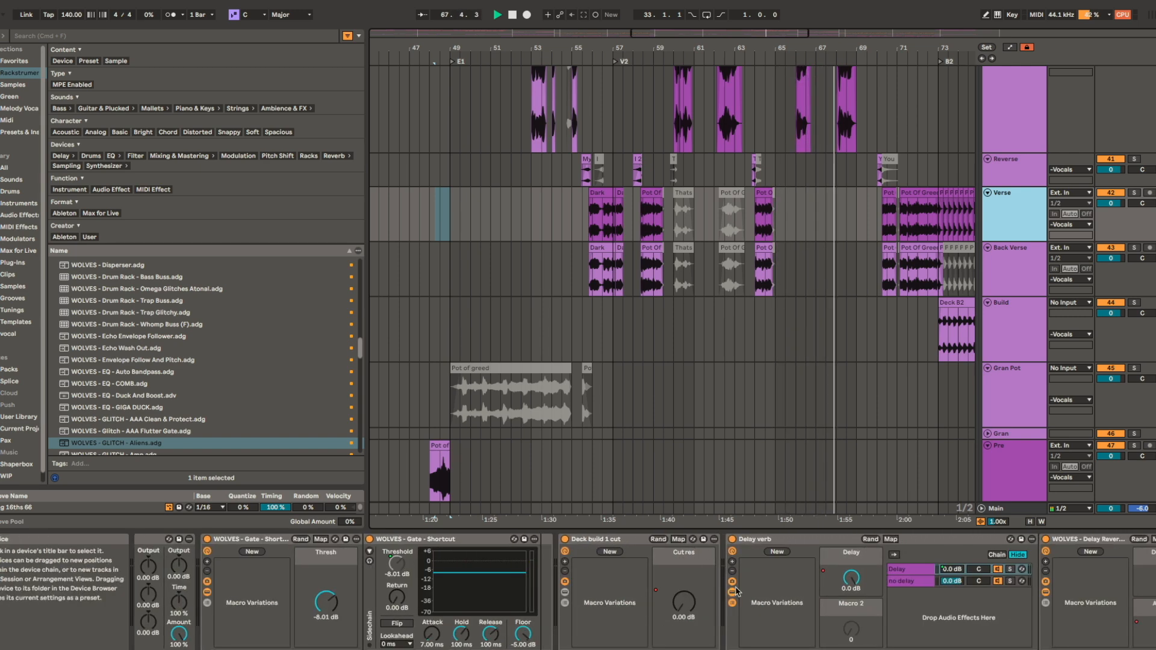
scroll(736, 591, "right", 8)
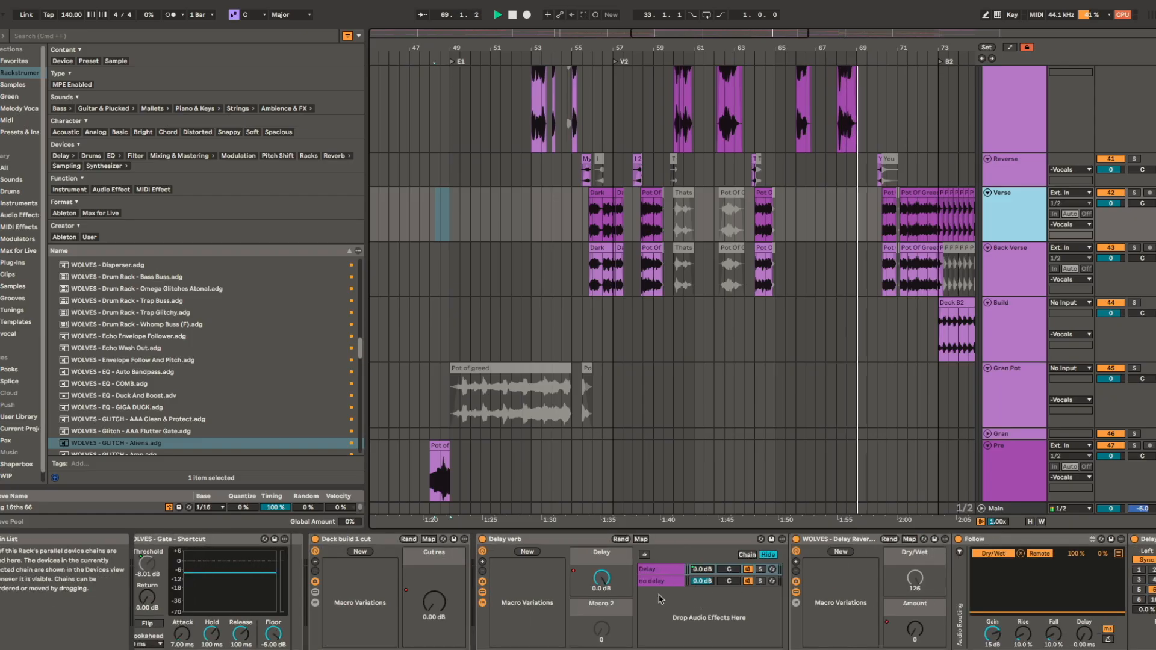
scroll(670, 603, "right", 5)
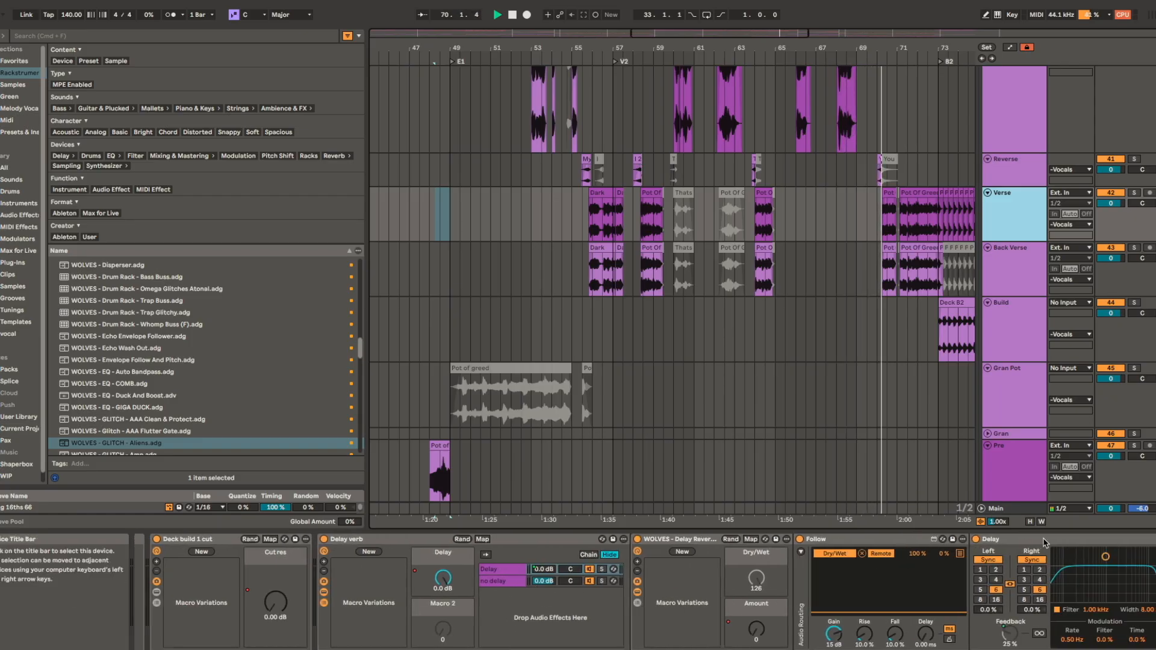
scroll(1044, 543, "right", 4)
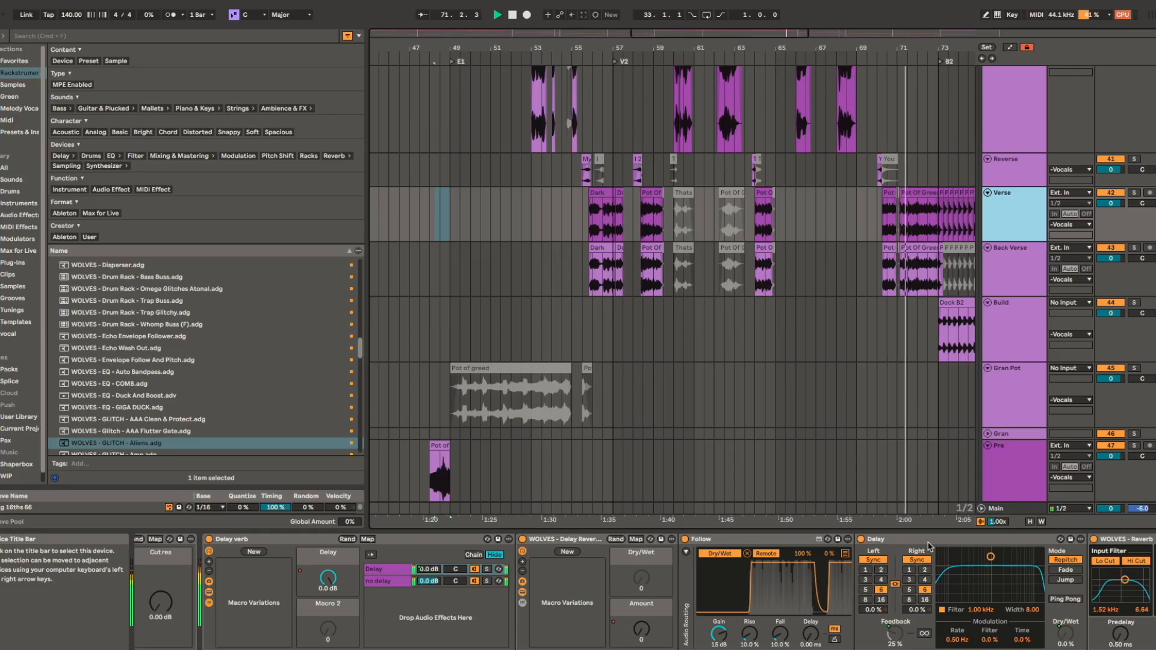
scroll(929, 547, "right", 5)
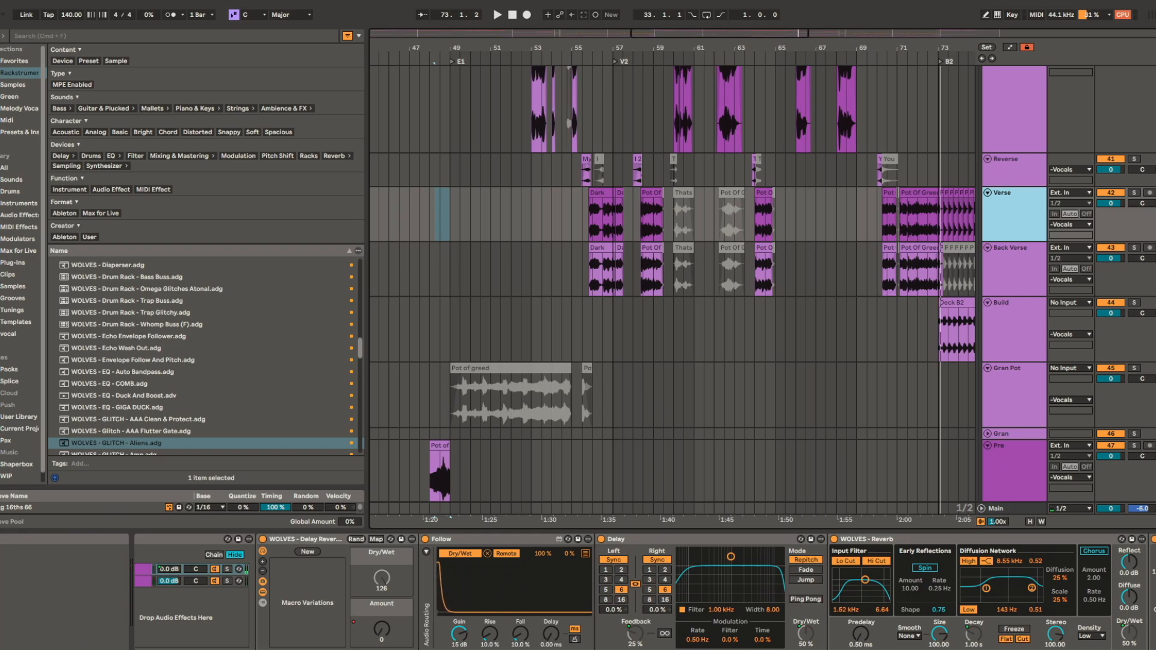
- Solo and unfold the Lo track, and audition its Down clip from bar 49
scroll(472, 201, "up", 15)
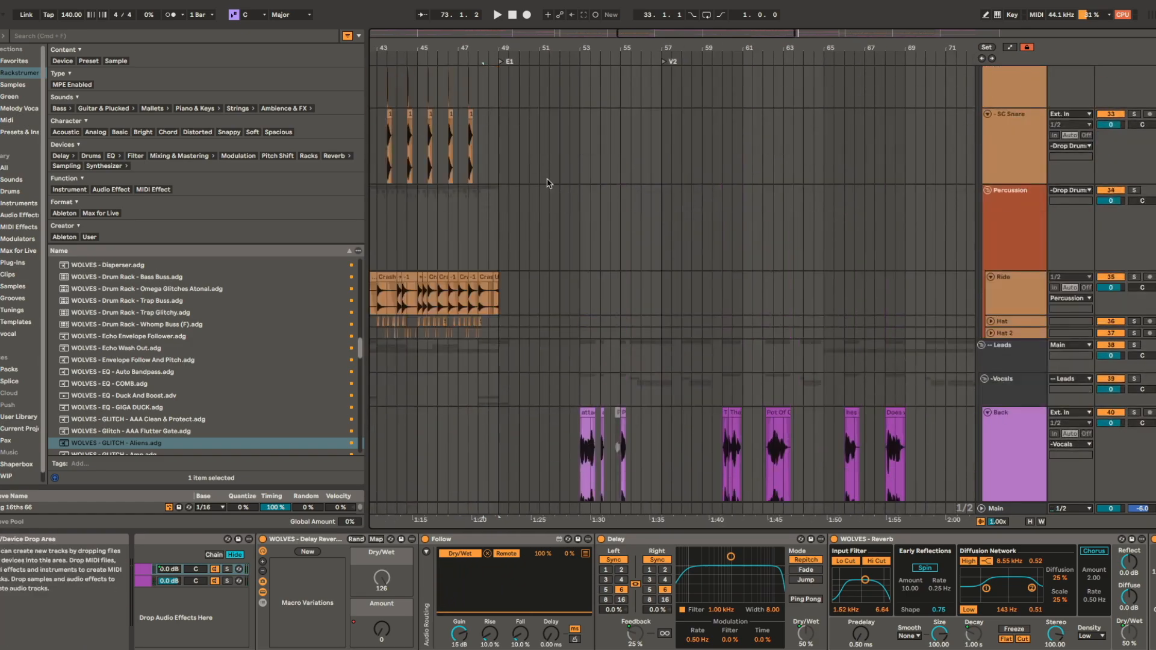
scroll(553, 130, "up", 15)
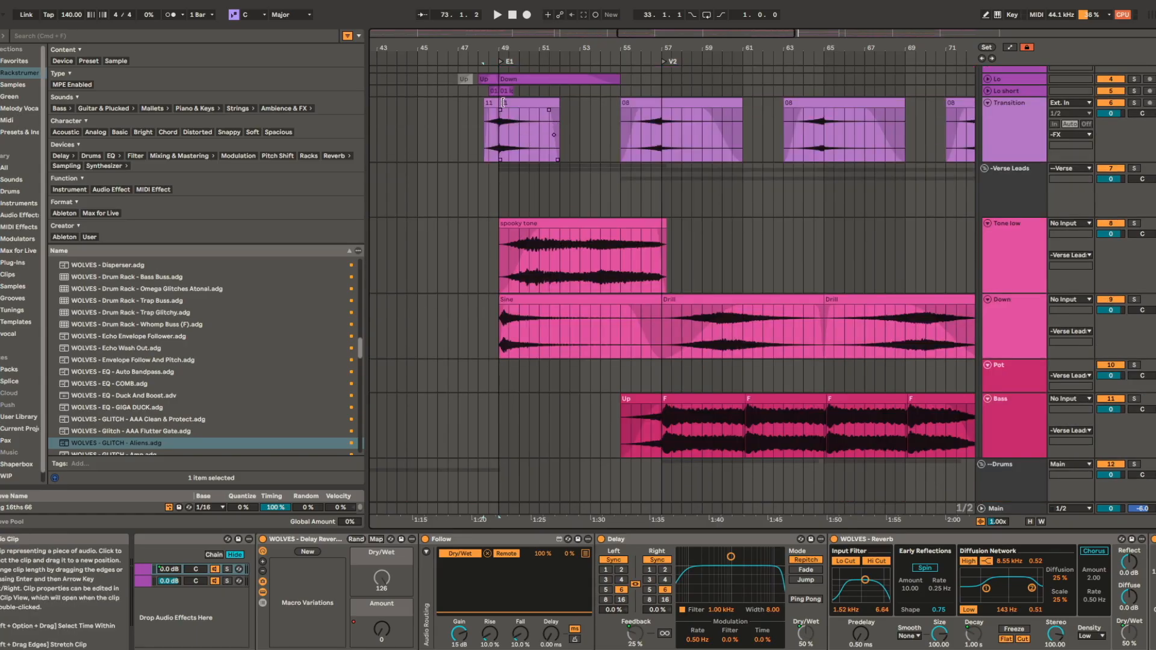
left_click(516, 79)
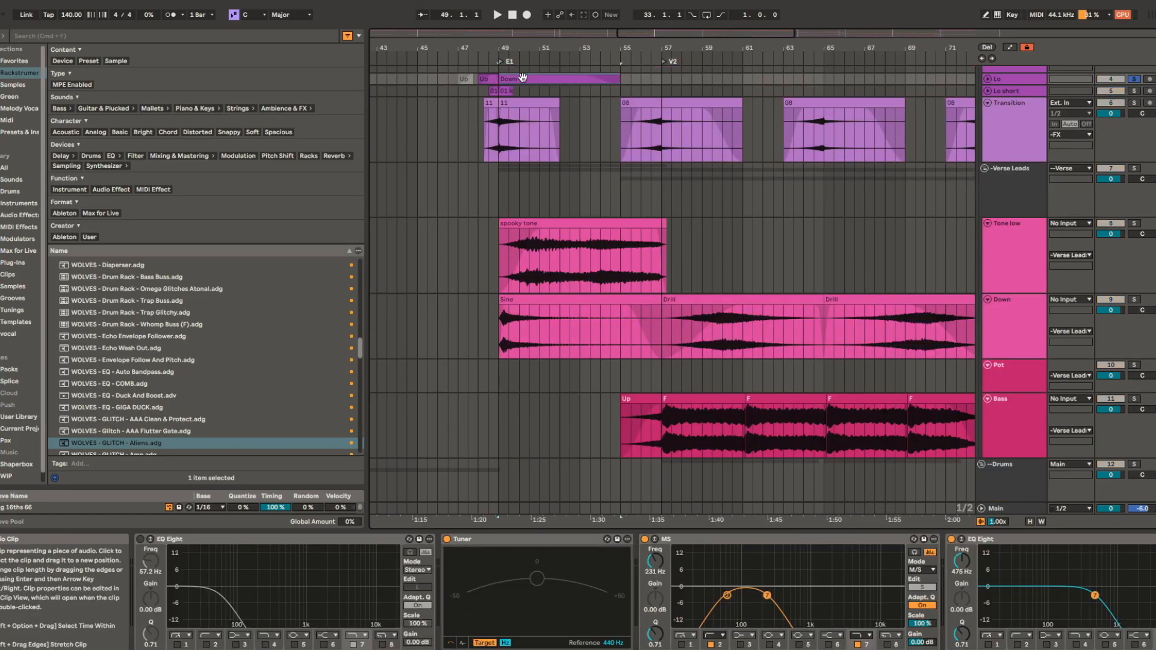
key("u")
key("space")
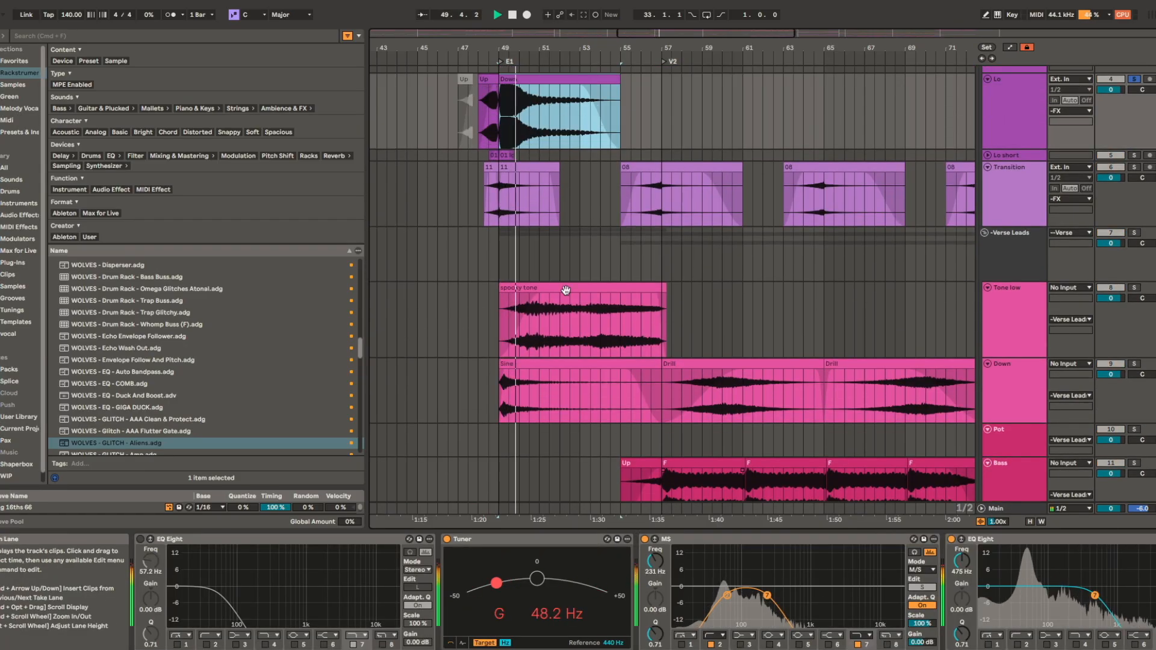
- Audition the soloed 01 low clip on the Lo short track around bar 49
scroll(509, 138, "up", 5)
scroll(501, 156, "up", 5)
left_click(501, 156)
key("space")
key("s")
key("space")
key("space")
- Audition clip 11 at bar 49 on the soloed Transition track and examine its EQ, Utility and limiter devices
left_click(552, 218)
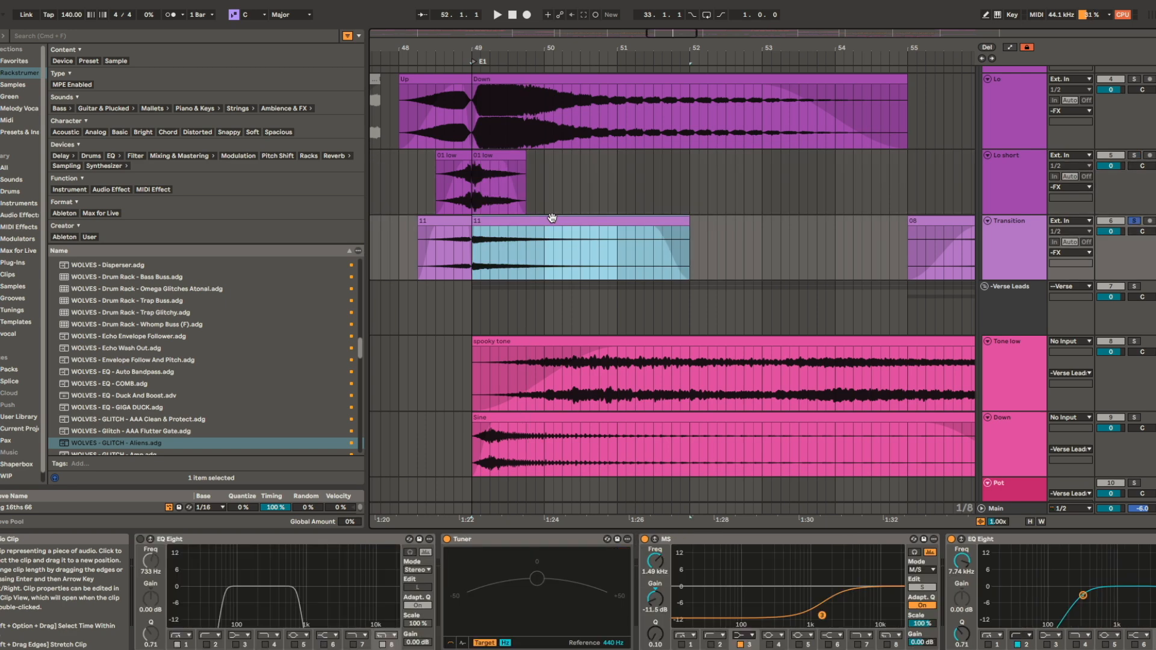
scroll(702, 591, "right", 5)
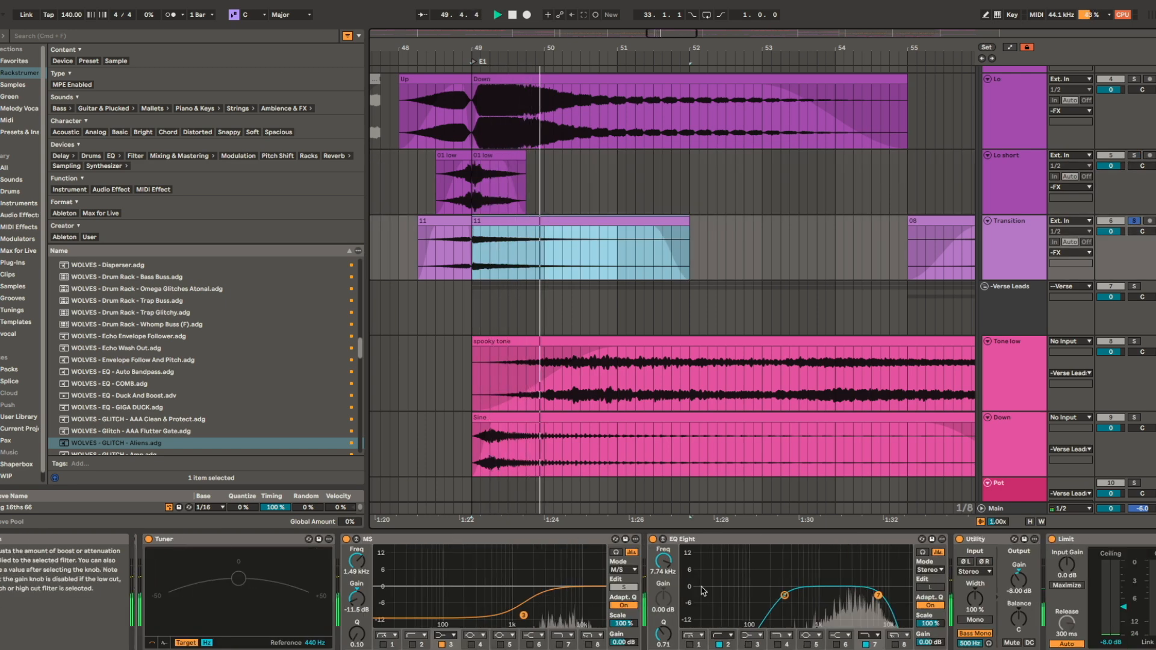
scroll(490, 182, "up", 3)
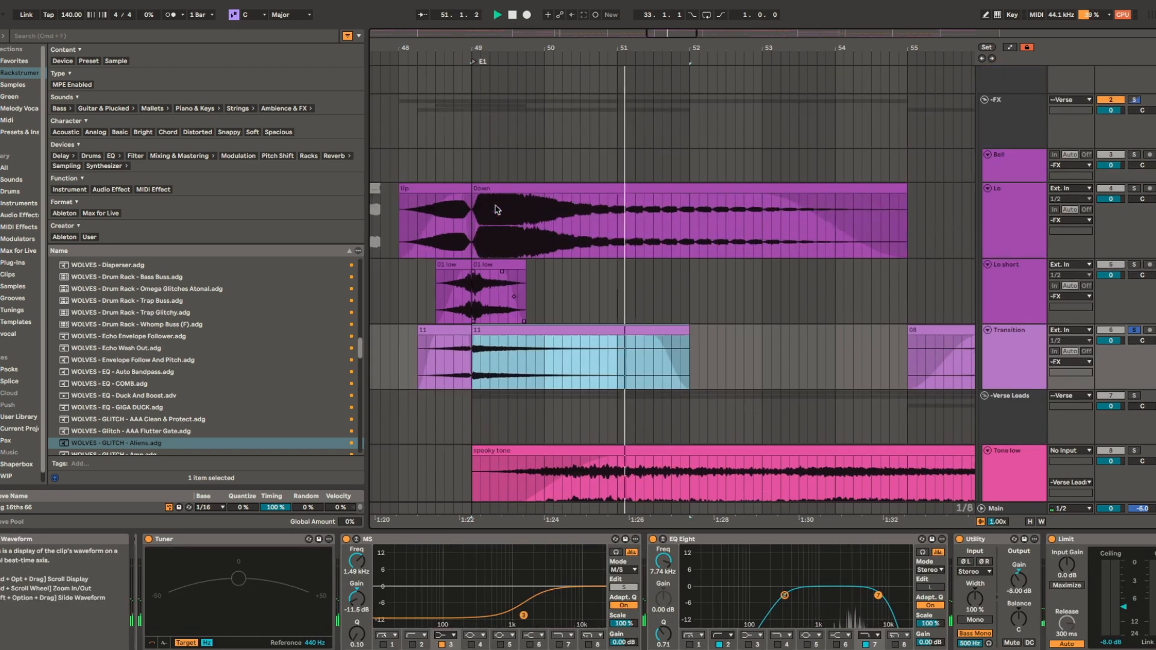
- Stop playback and audition the spooky tone clip on the soloed Tone low track from bar 49
scroll(495, 274, "down", 4)
scroll(623, 290, "down", 5)
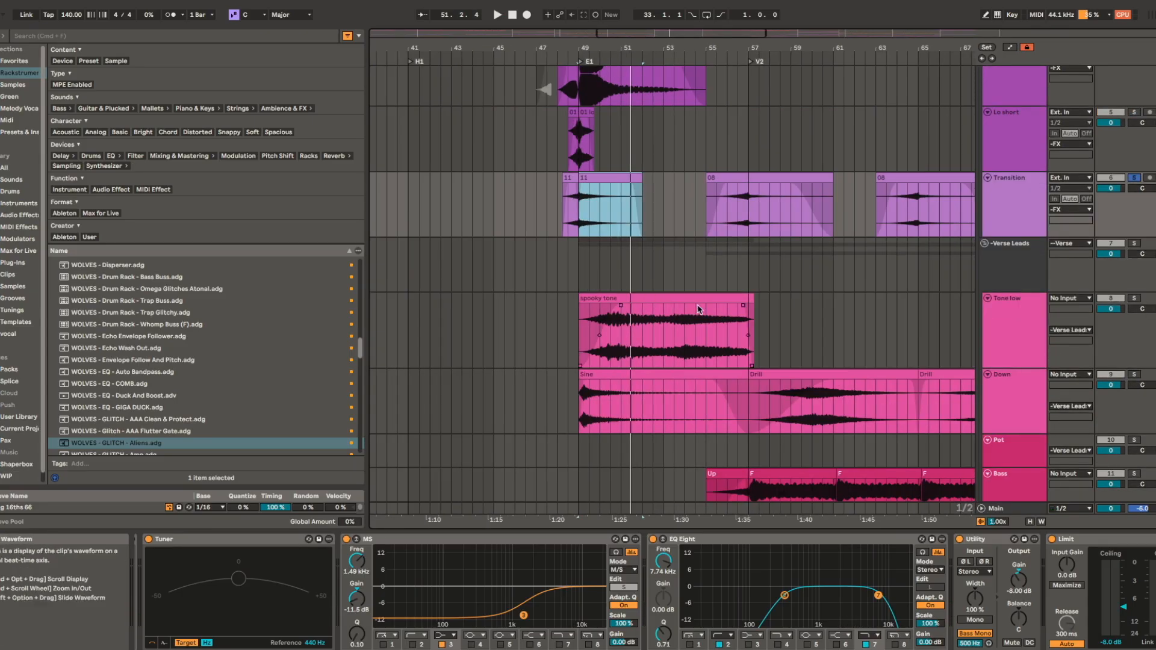
left_click(697, 298)
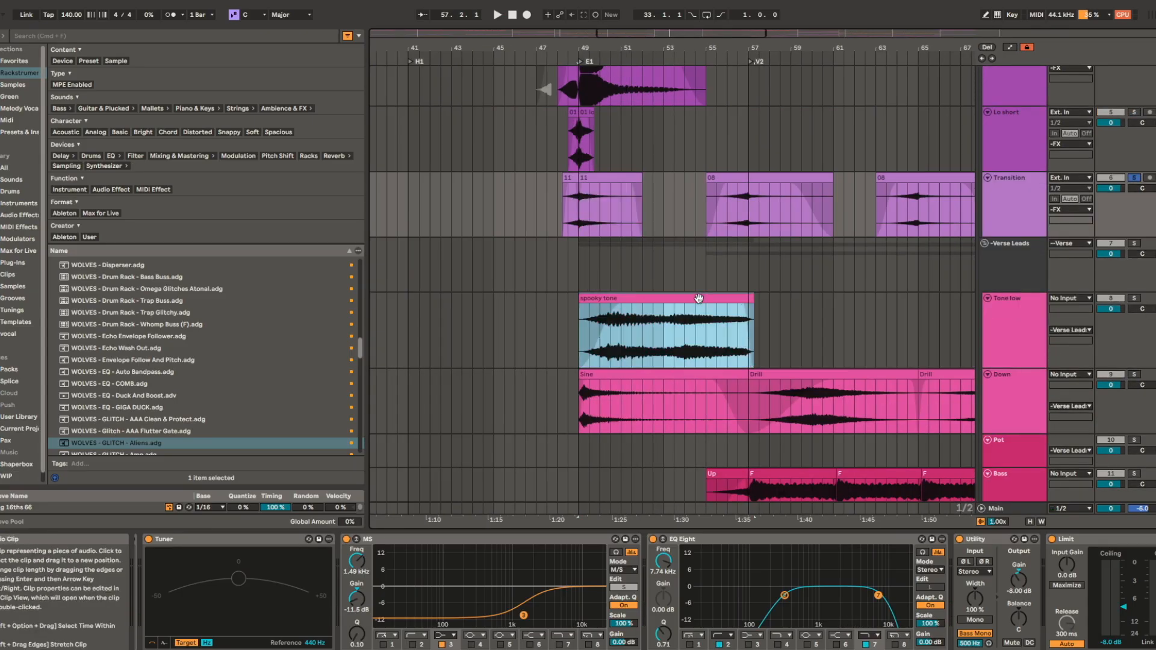
scroll(696, 296, "down", 4)
scroll(671, 319, "up", 4)
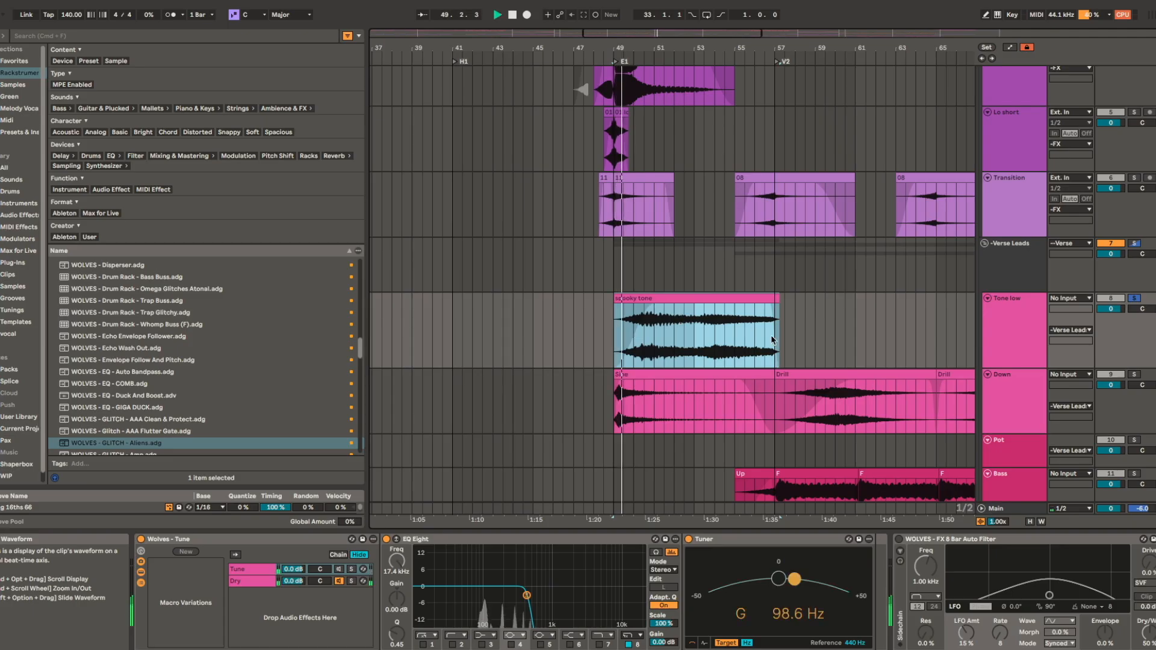
- Audition the Sine clip on the soloed Down track from bar 49
left_click(698, 375)
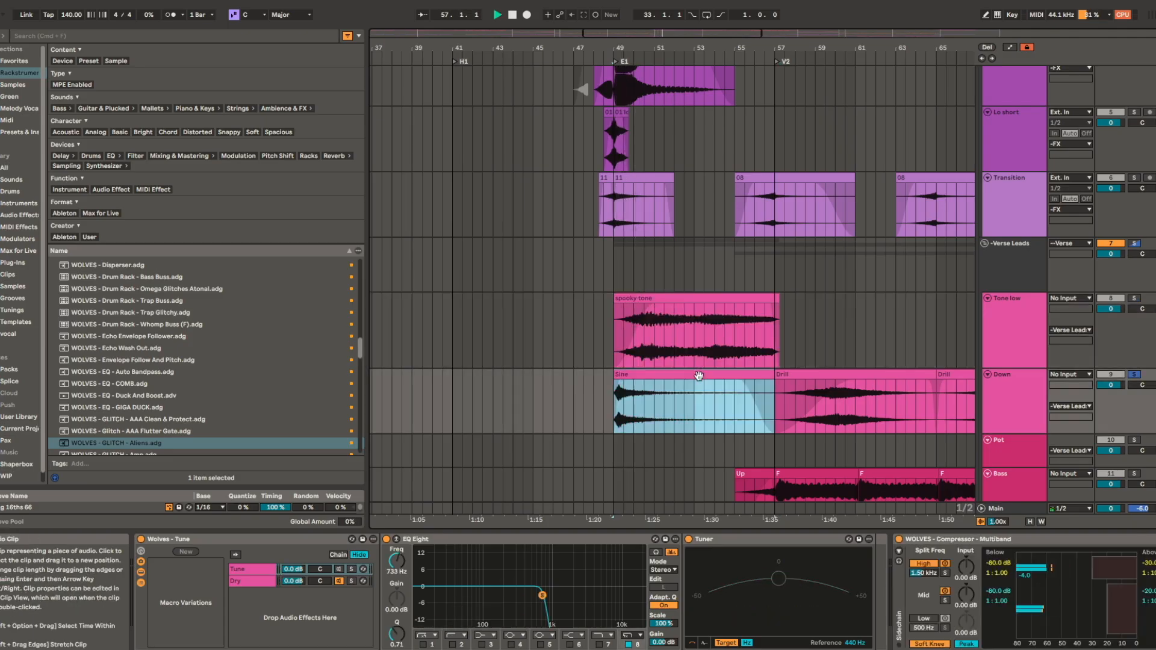
scroll(743, 381, "right", 2)
scroll(744, 381, "down", 1)
scroll(744, 382, "right", 3)
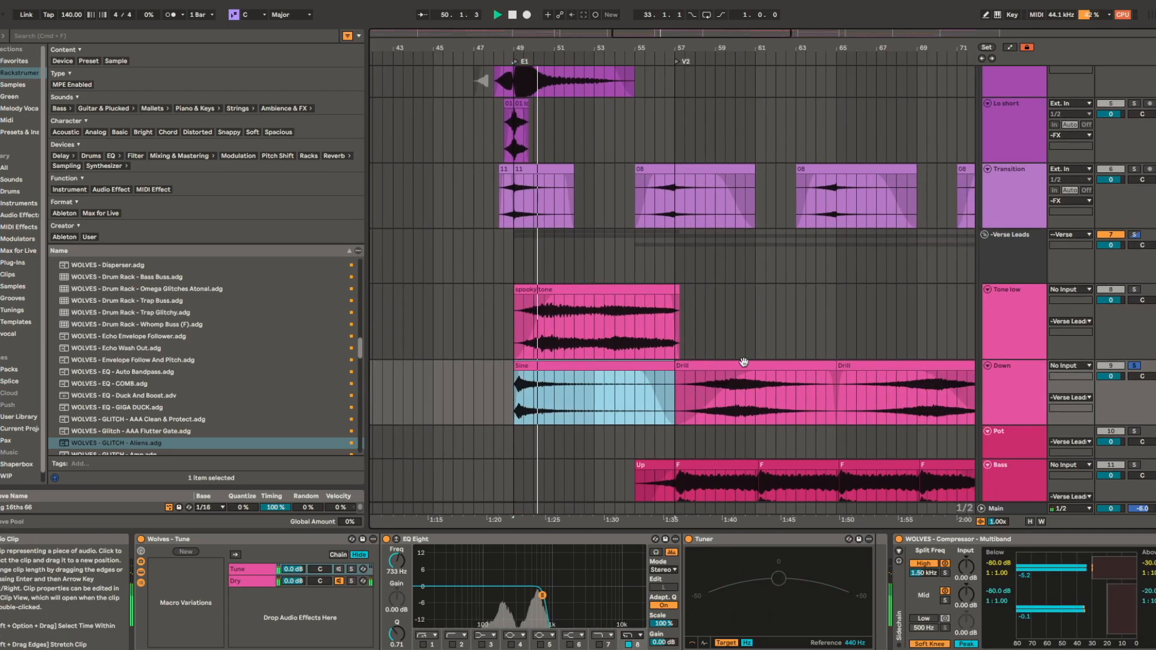
- Audition the first Drill clip on the Down track from bar 57, and replay the transition into the second one
left_click(740, 363)
scroll(725, 375, "right", 4)
scroll(724, 375, "down", 1)
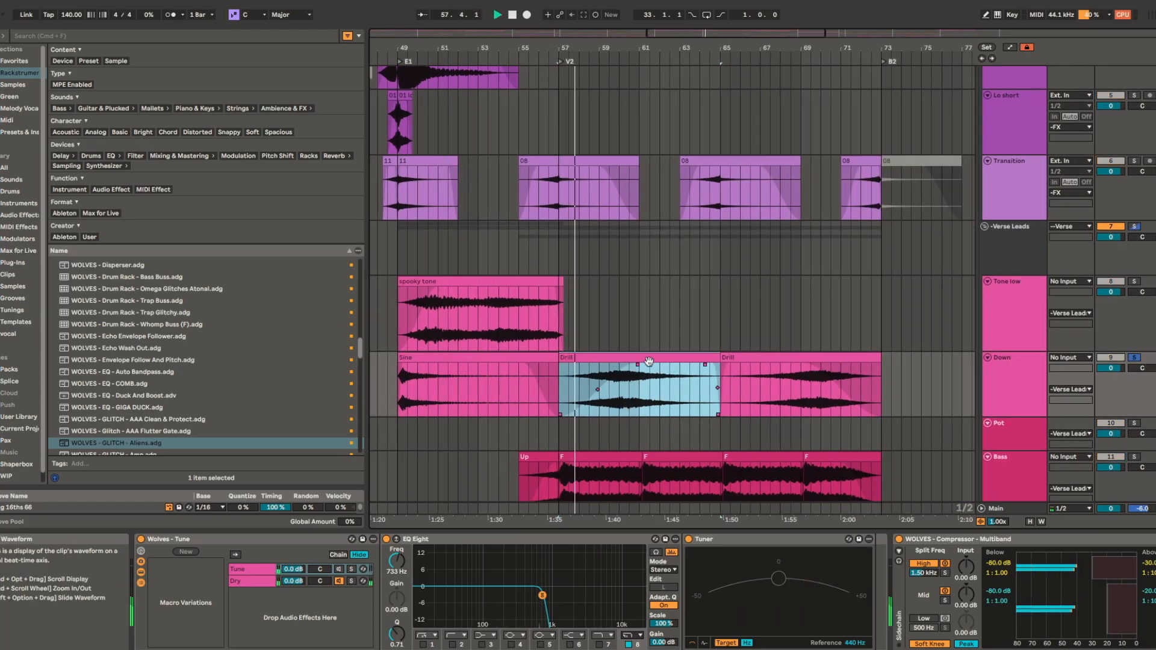
left_click(699, 388)
key("space")
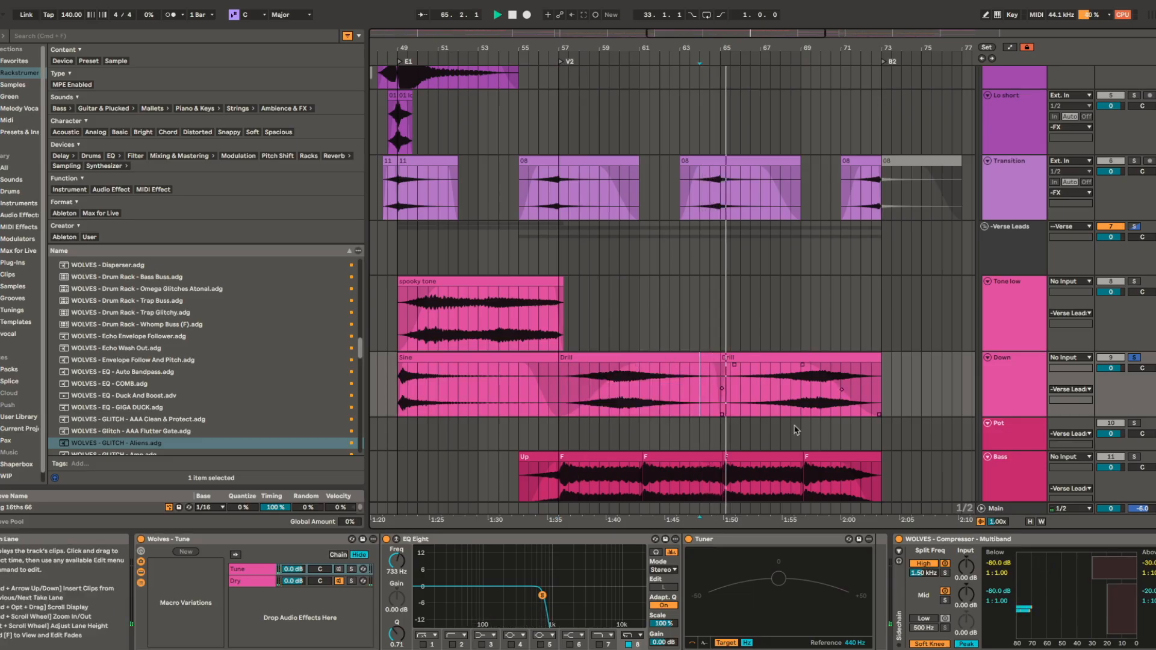
- Examine the Down track's device chain from the multiband compressor and 8 Bar Auto Filter to the EQs, Utility and limiter
scroll(797, 430, "down", 3)
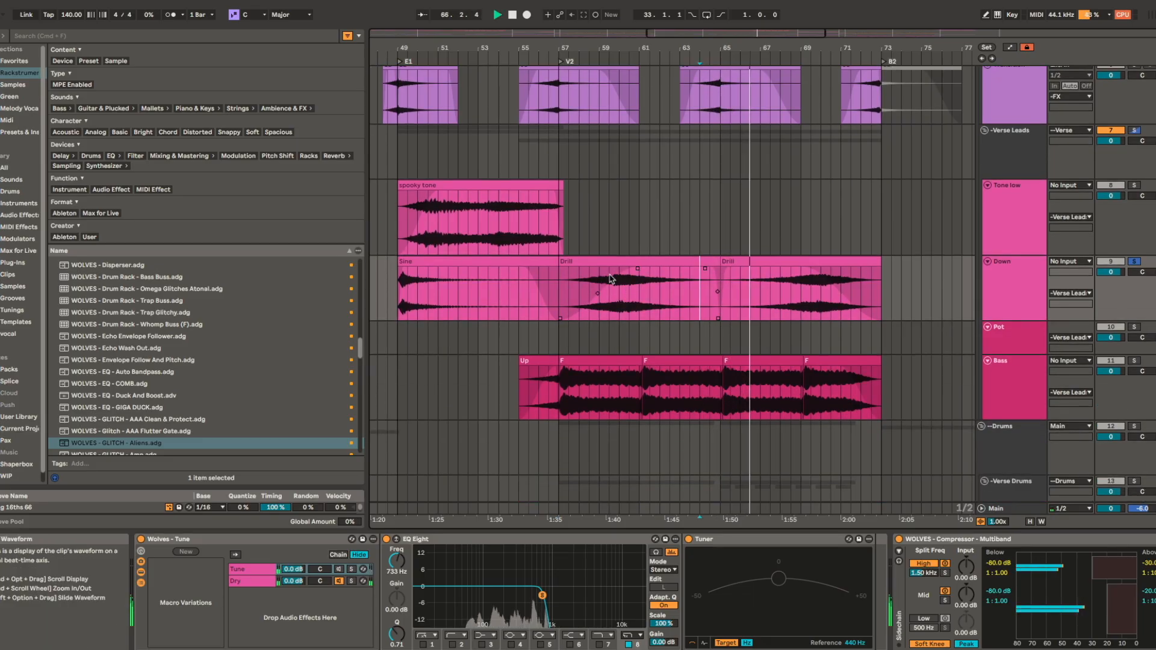
scroll(998, 626, "right", 5)
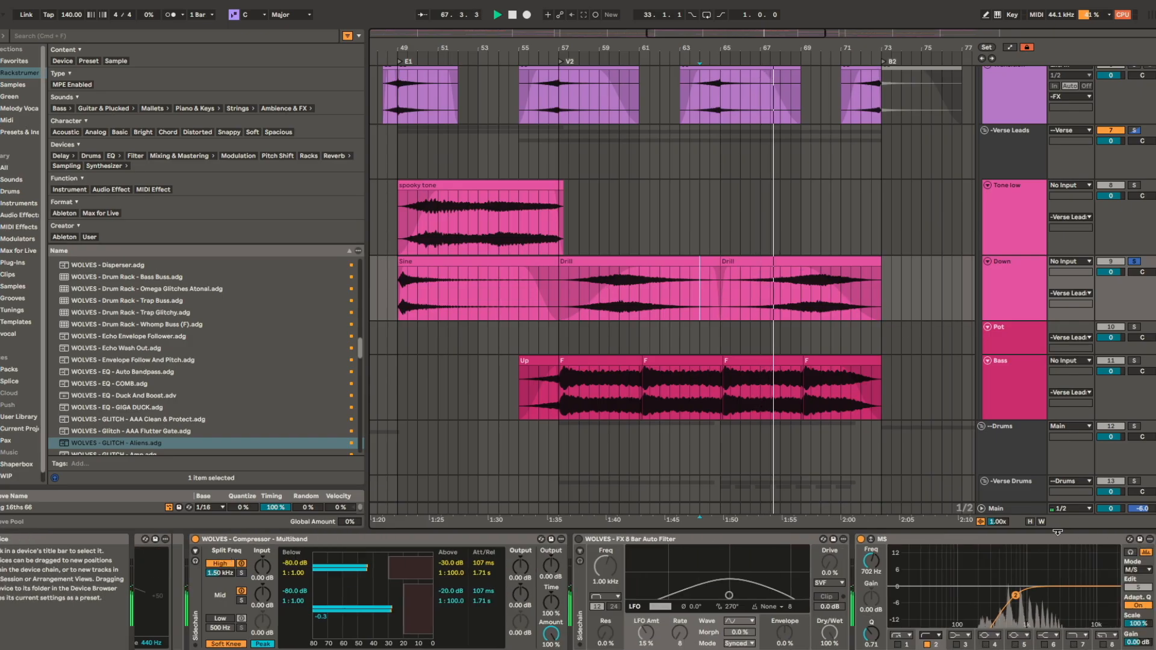
scroll(997, 626, "right", 5)
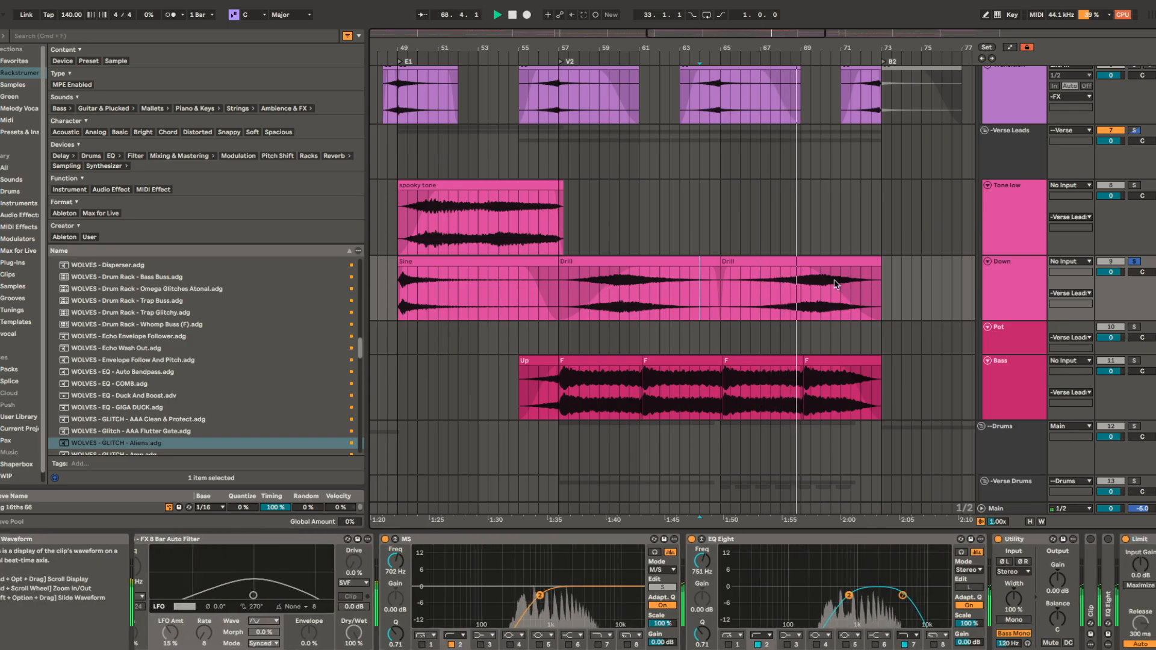
- Audition the F clip at bar 57 on the soloed Bass track and examine the track's filter, multiband compressor, EQ and envelope follower chain
left_click(626, 362)
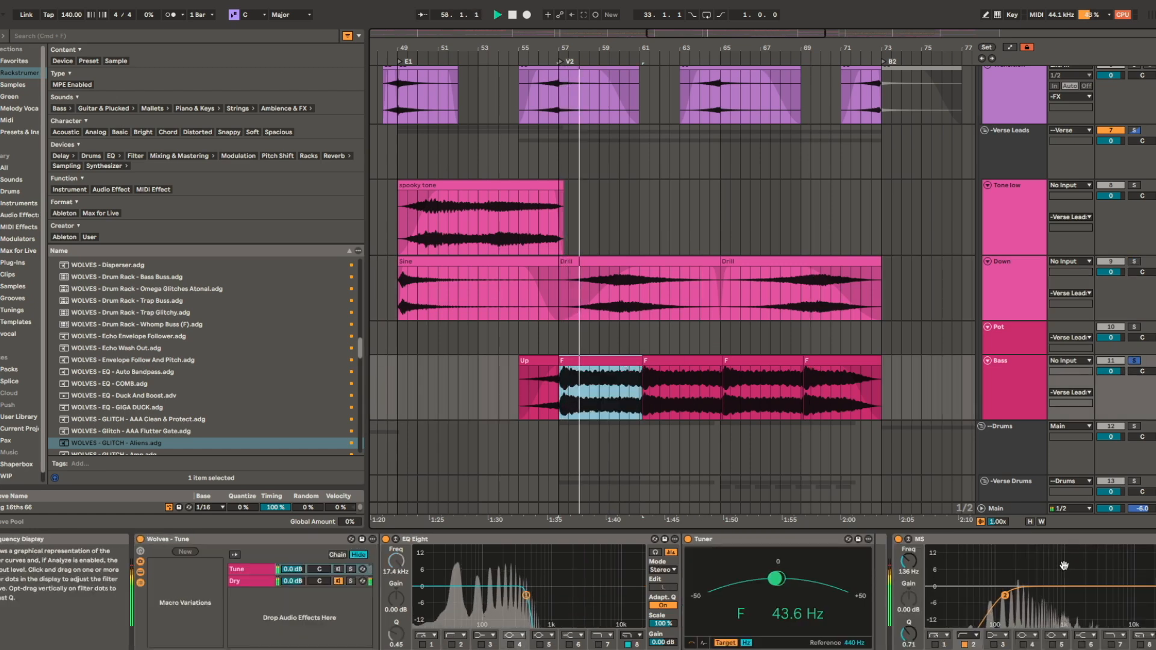
scroll(1064, 566, "right", 10)
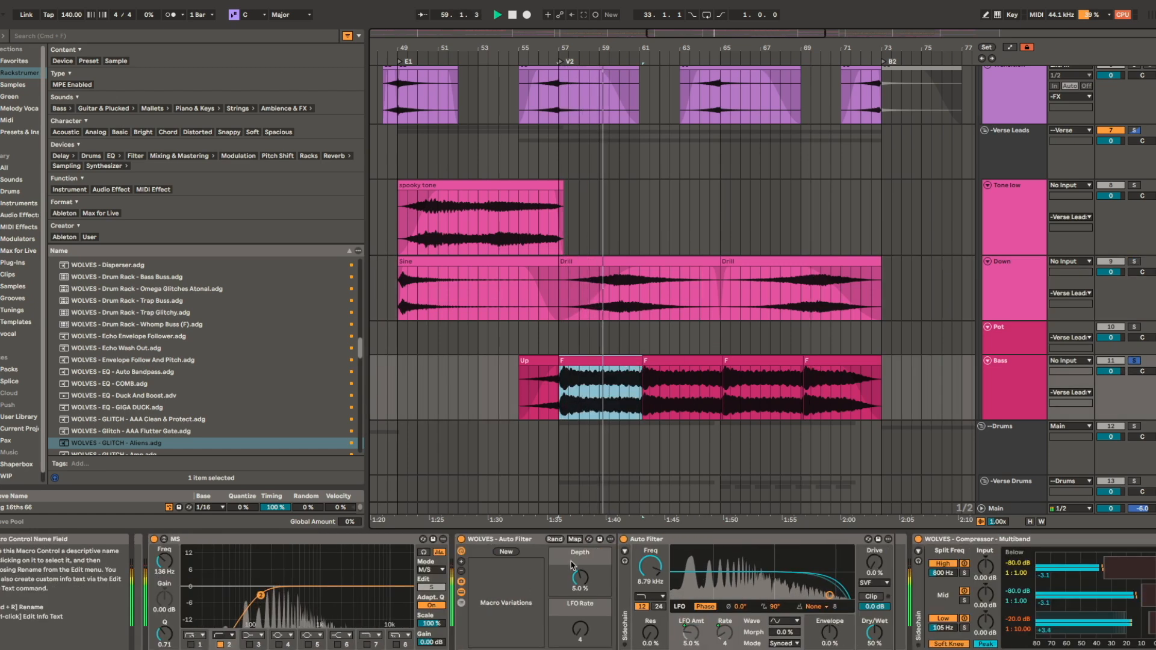
scroll(572, 566, "right", 10)
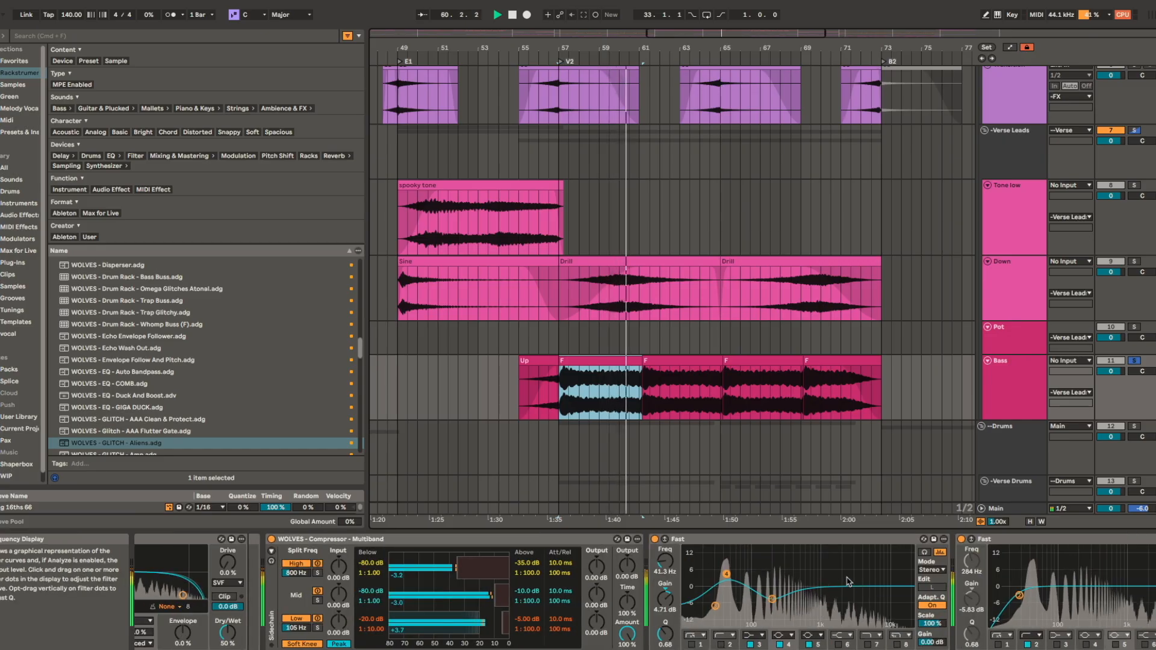
scroll(207, 592, "right", 10)
scroll(207, 592, "left", 5)
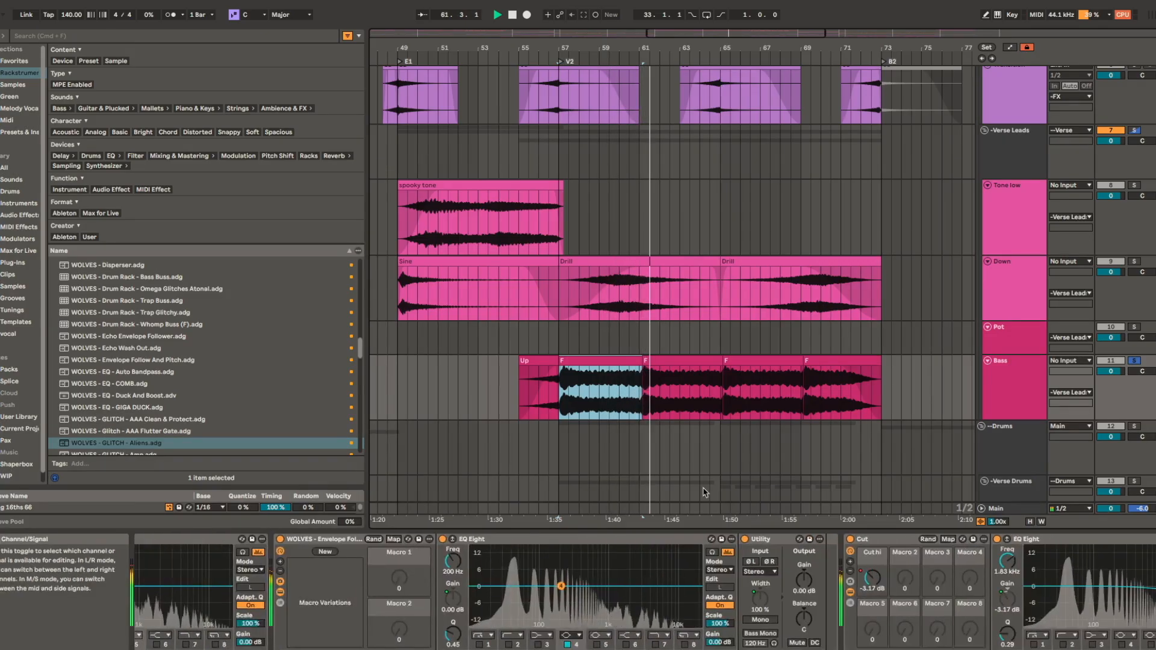
scroll(903, 584, "left", 5)
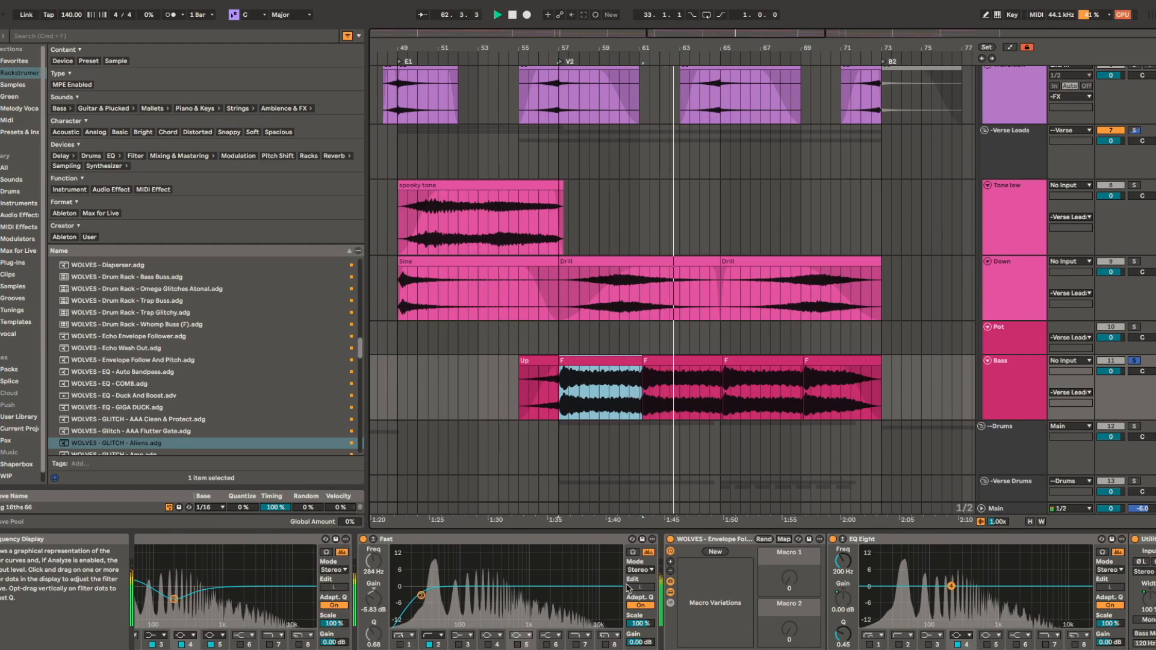
- Audition the attack clip around bar 53 on the soloed Back vocal track
scroll(907, 586, "left", 5)
scroll(602, 389, "down", 10)
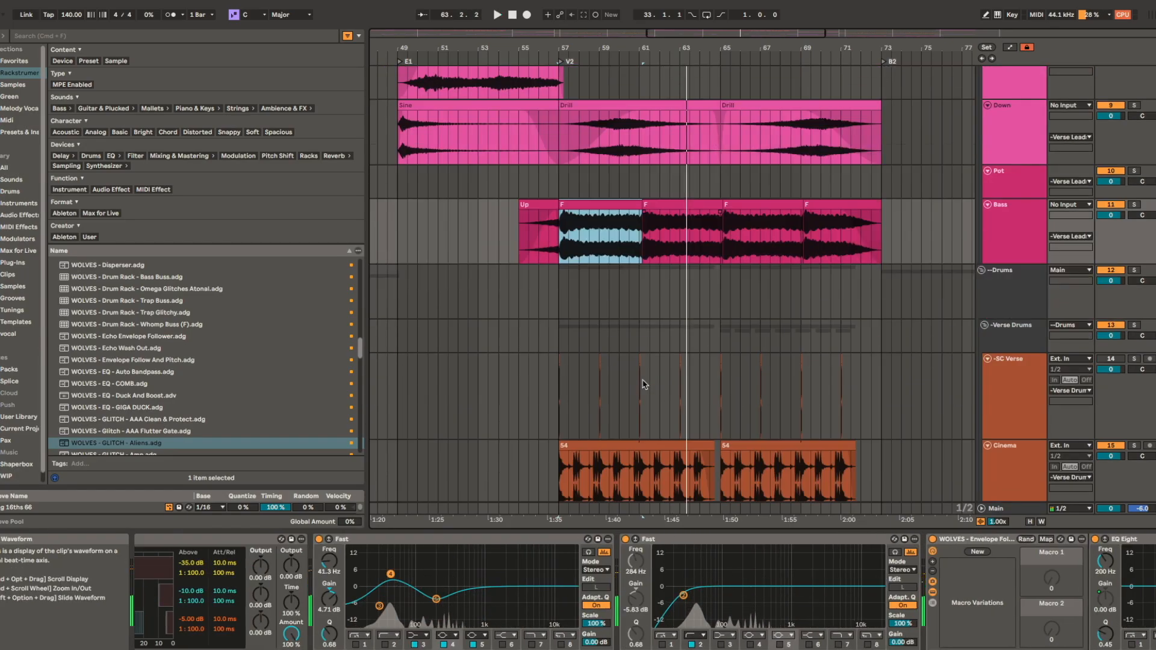
scroll(597, 253, "down", 20)
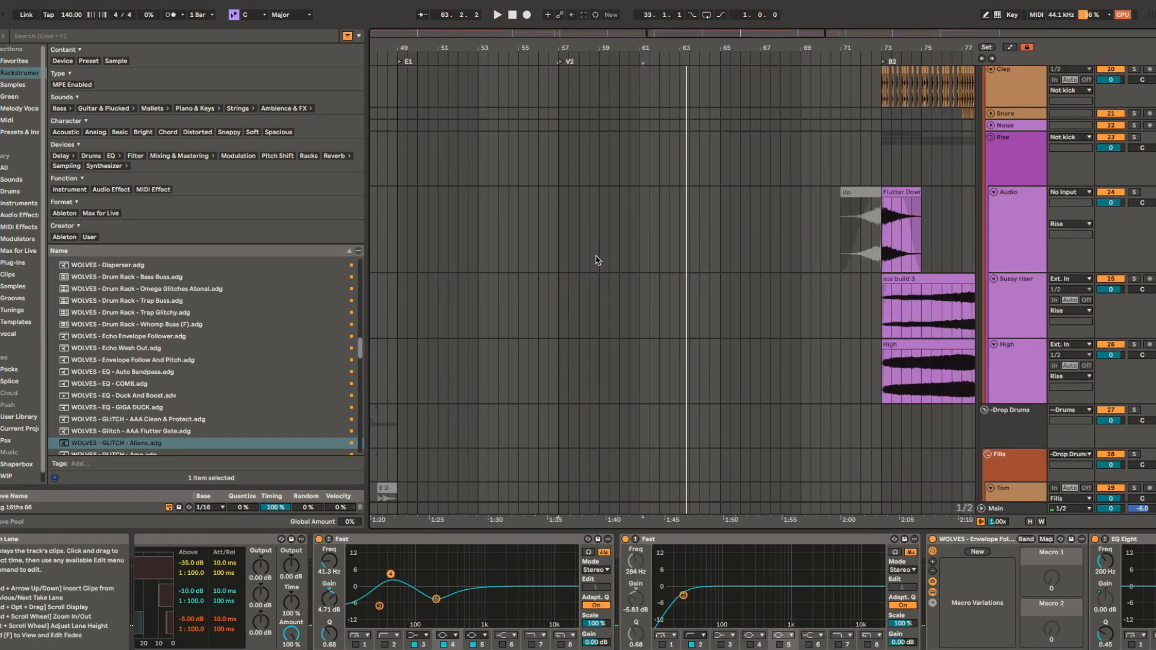
scroll(515, 242, "up", 3)
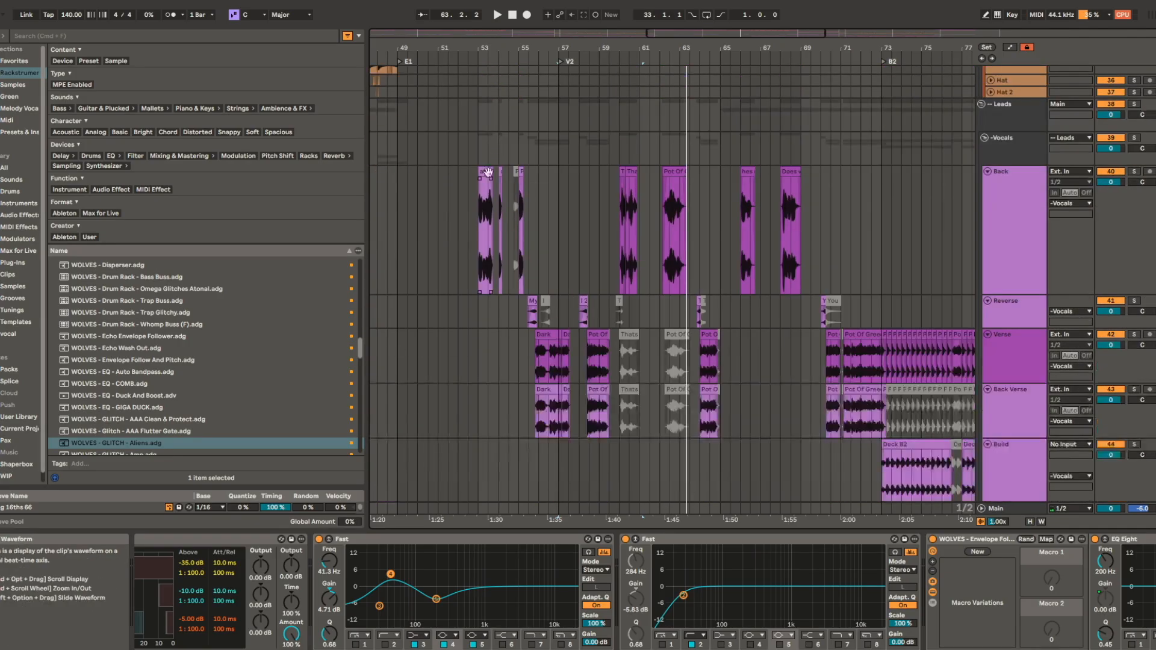
key("s")
key("space")
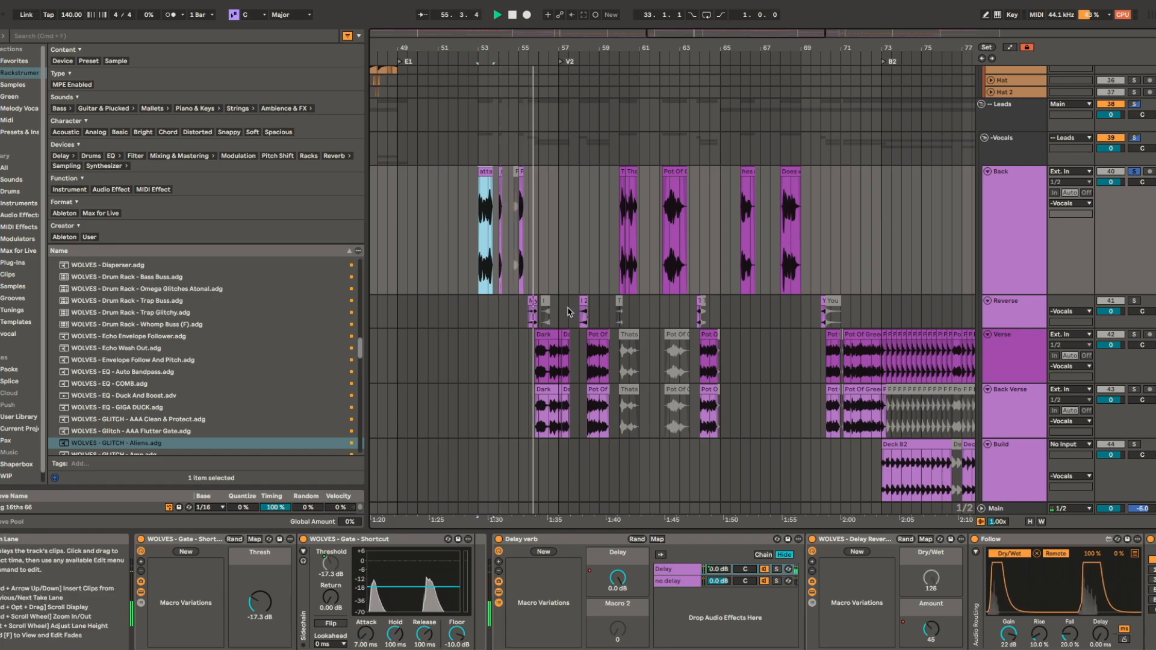
- Solo and audition the Dark clips on the Back Verse and Verse tracks around bar 56
scroll(552, 338, "up", 5)
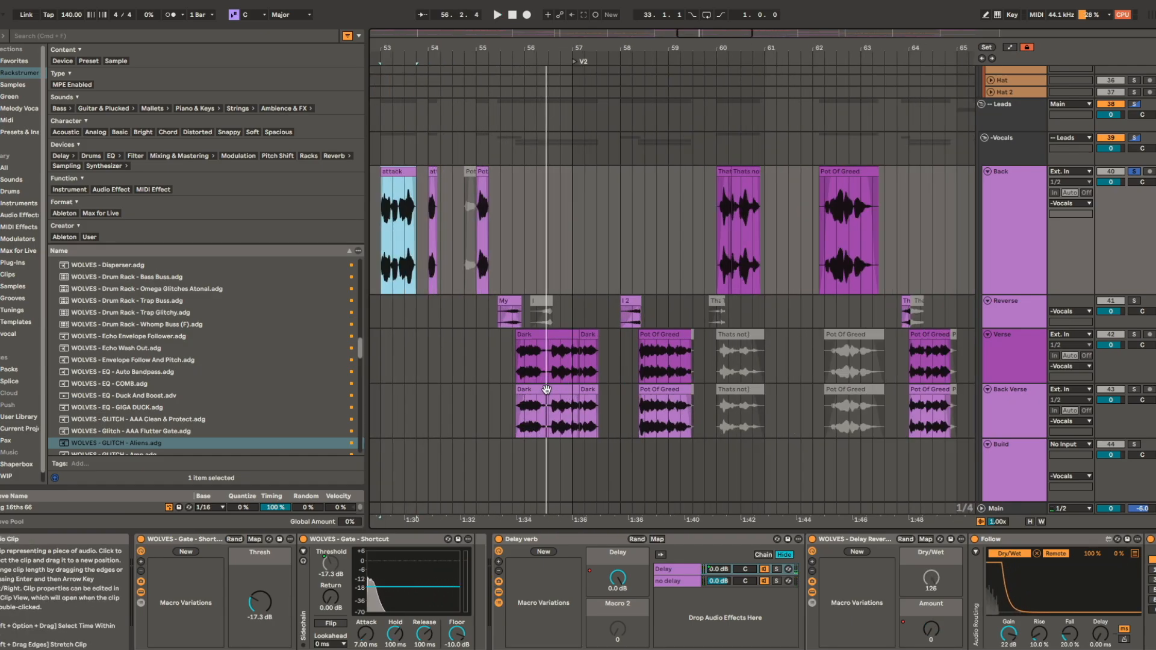
left_click(547, 389)
key("s")
scroll(680, 587, "right", 10)
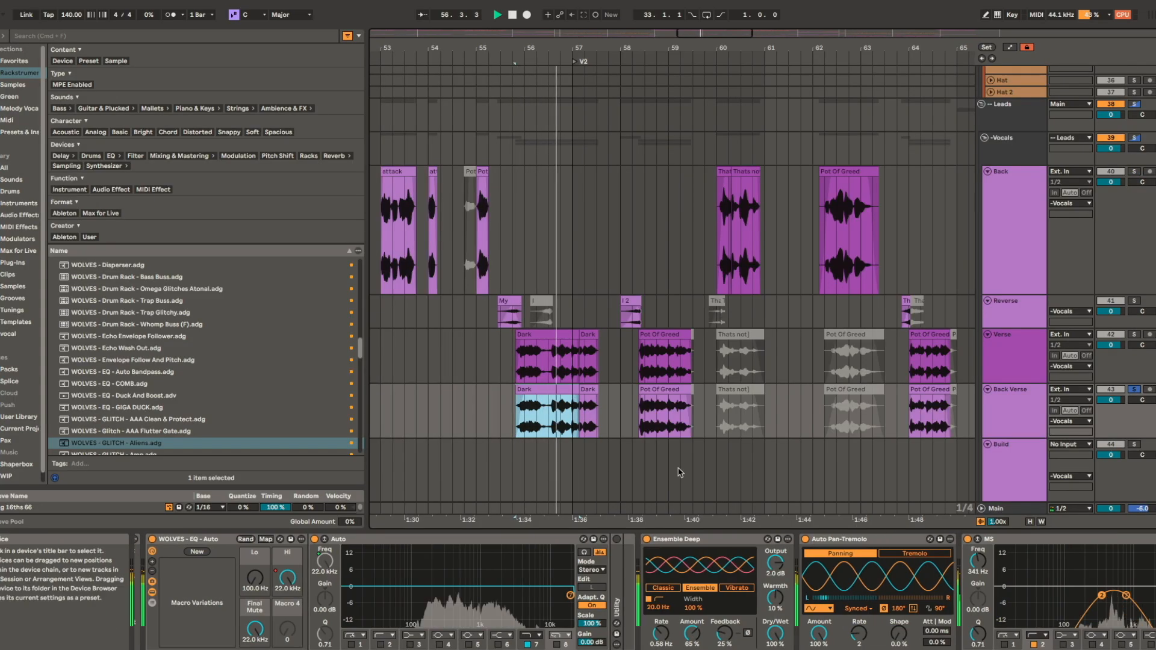
left_click(546, 335)
key("s")
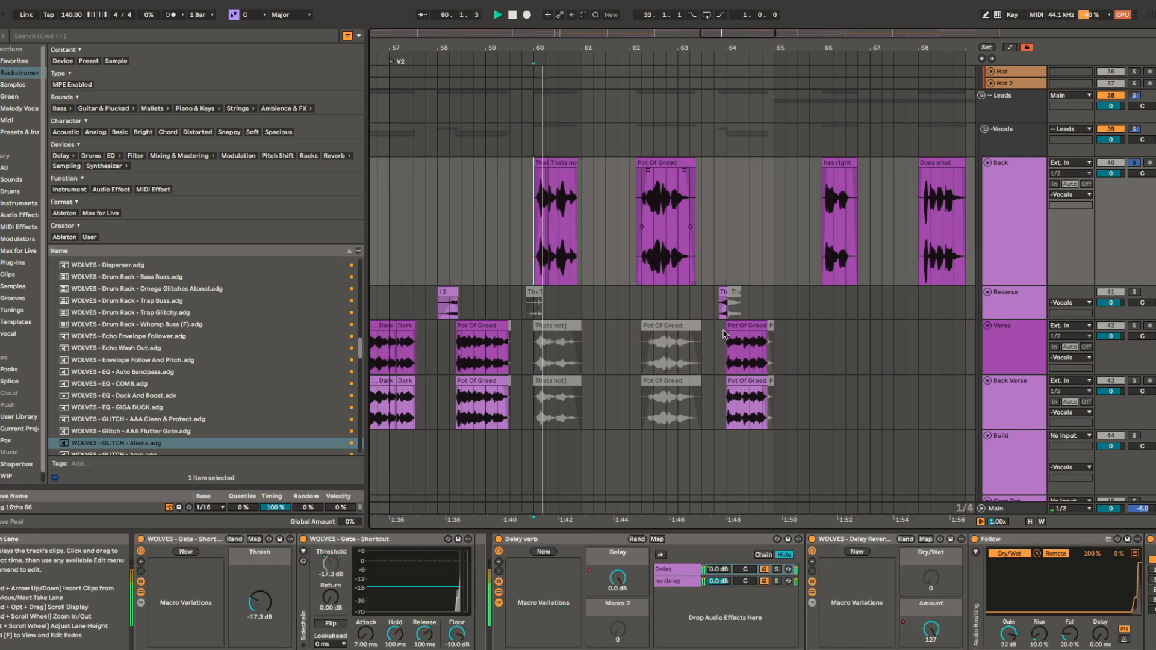
- Audition the Pot Of Greed clips on the soloed Verse track around bars 64, 70 and 71
left_click(732, 346)
left_click_drag(802, 347, 585, 341)
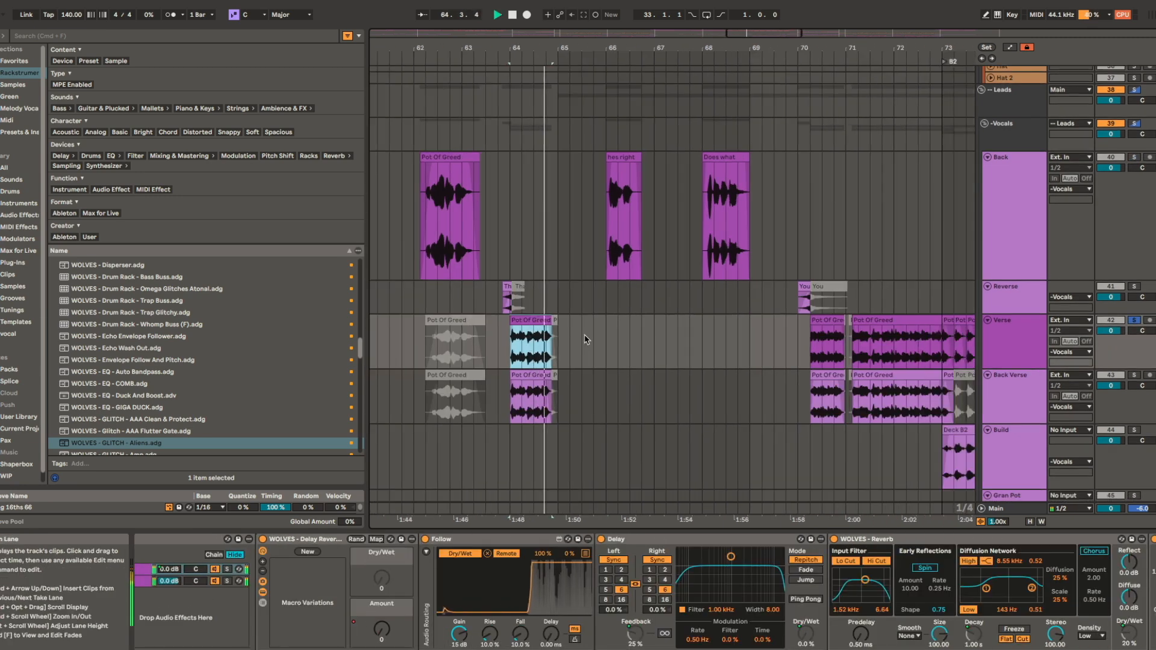
key("space")
left_click(838, 318)
key("space")
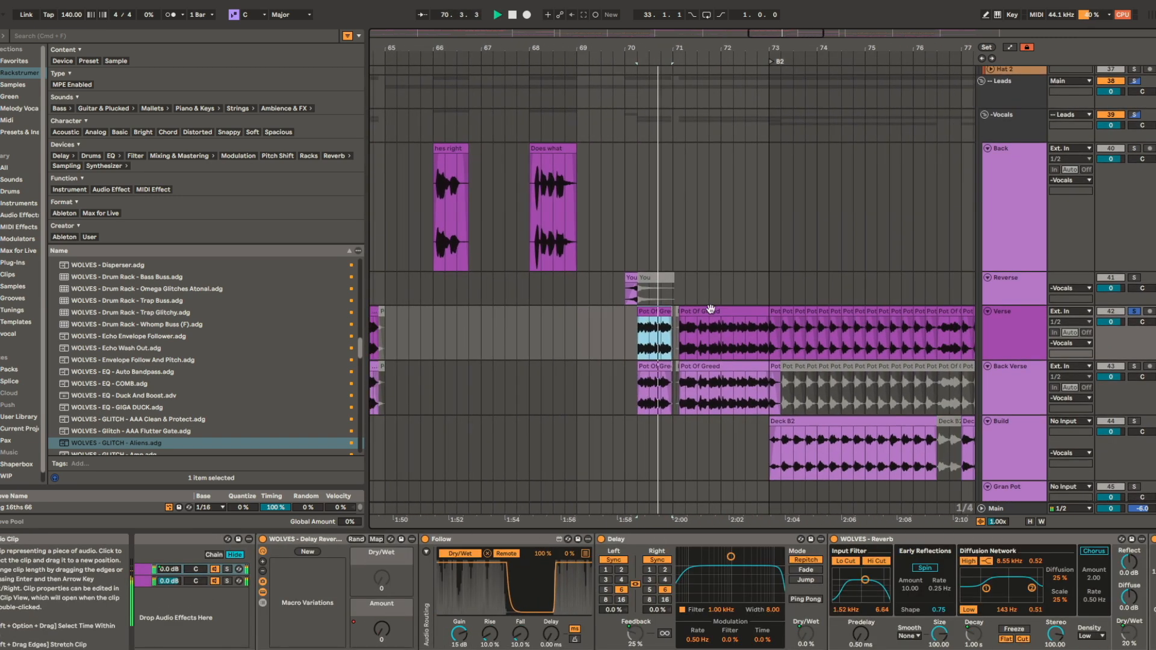
left_click(725, 314)
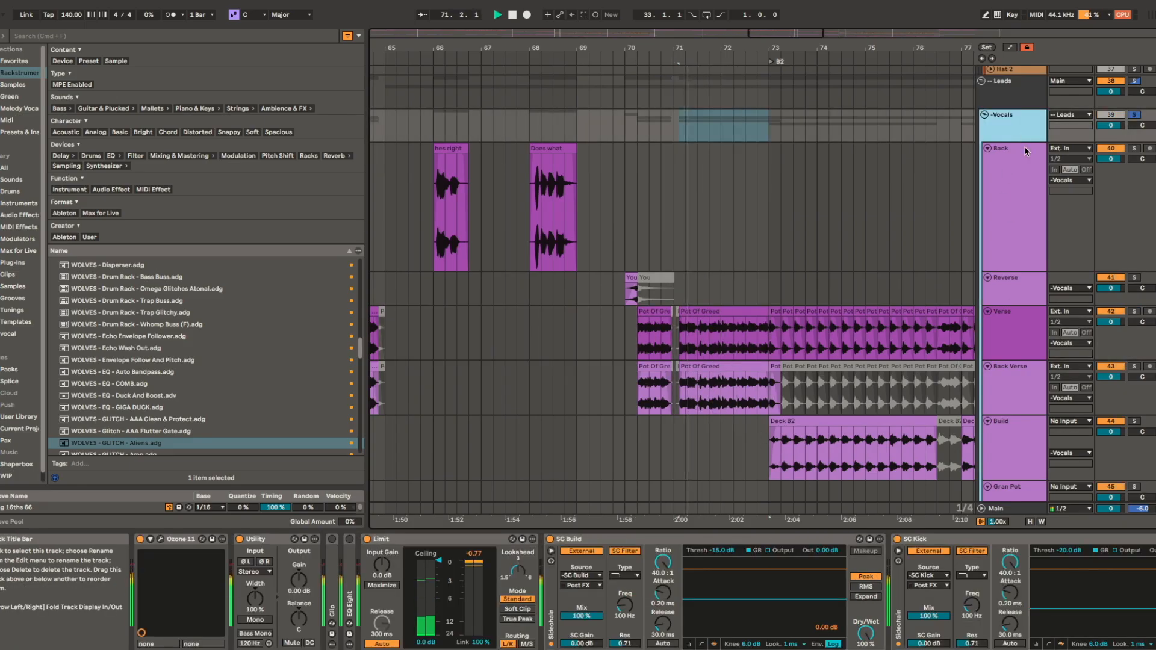
- Examine the Back Verse track's chain through the Auto EQ, Ensemble Deep, Auto Pan-Tremolo and MS EQ, and replay its clip from bar 71
left_click(747, 367)
key("space")
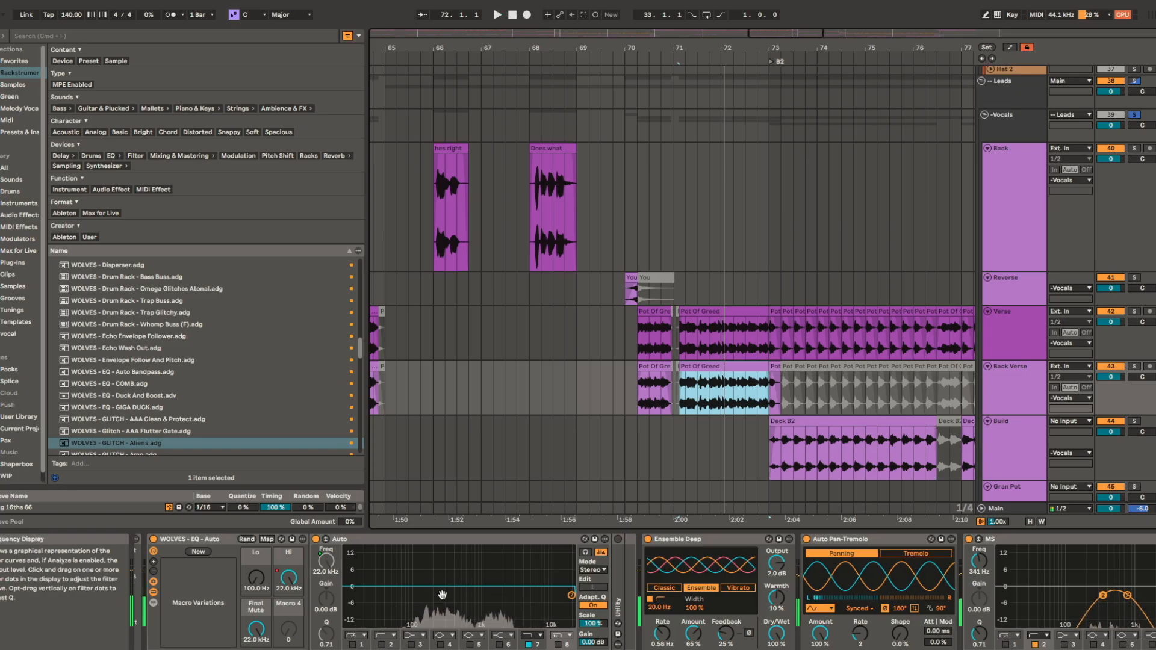
scroll(443, 599, "left", 10)
scroll(972, 596, "right", 10)
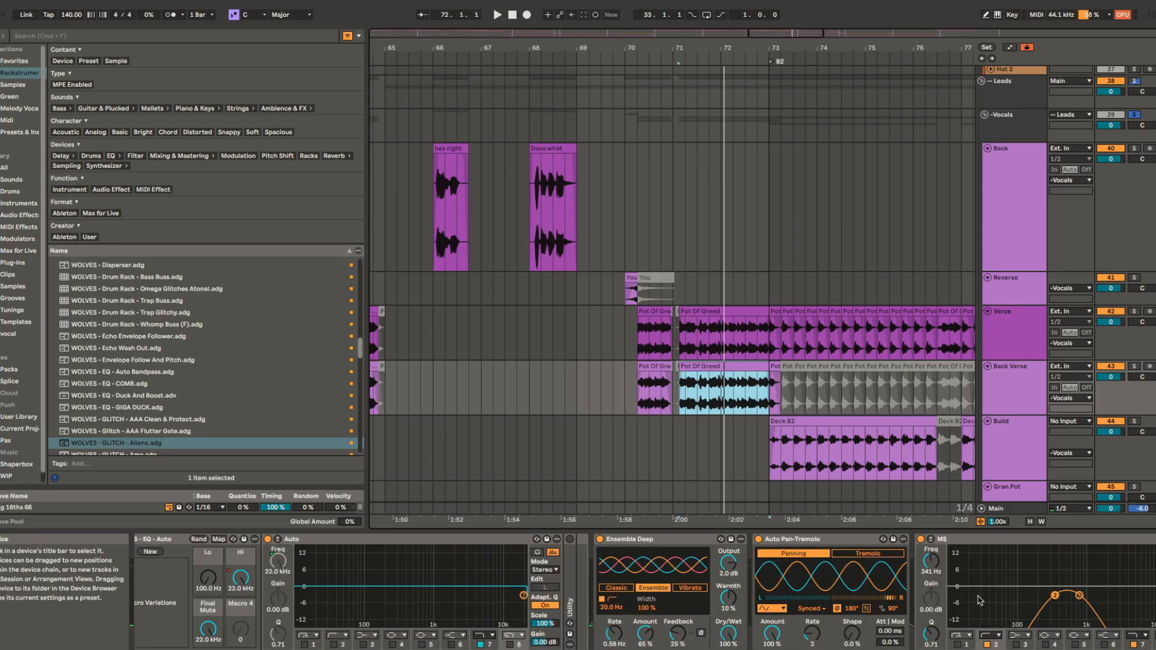
scroll(972, 596, "right", 10)
key("space")
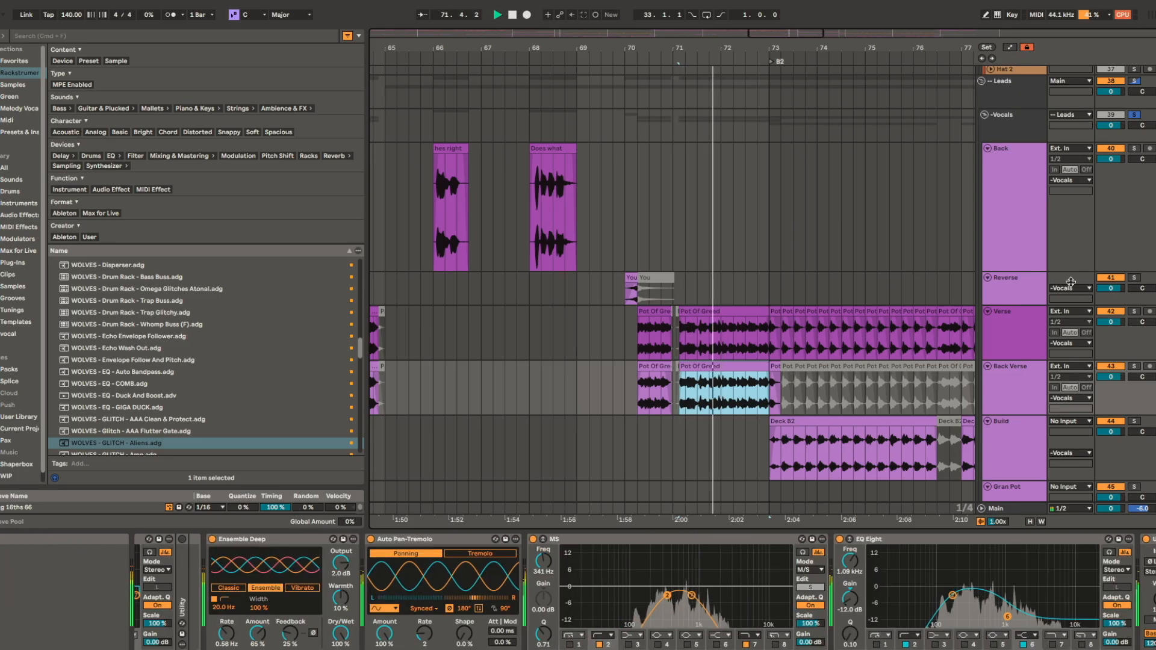
- Audition the soloed Vocals group from bar 71 and look over its Utility, limiter and sidechain compressors
left_click(1009, 117)
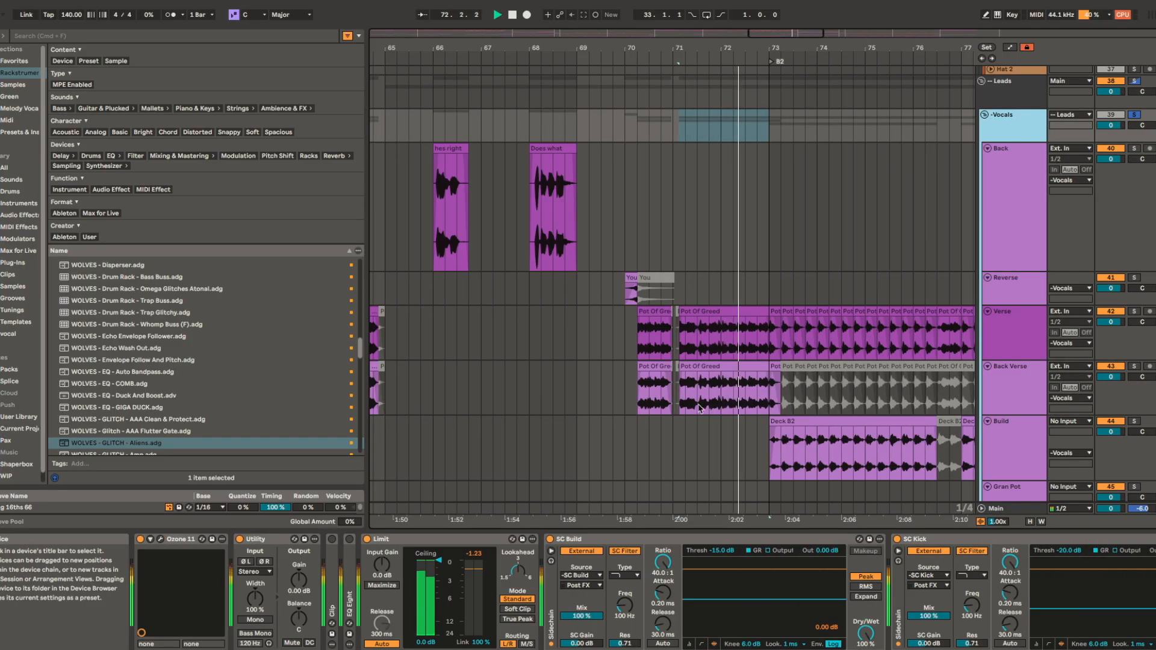
key("space")
key("minus")
key("minus")
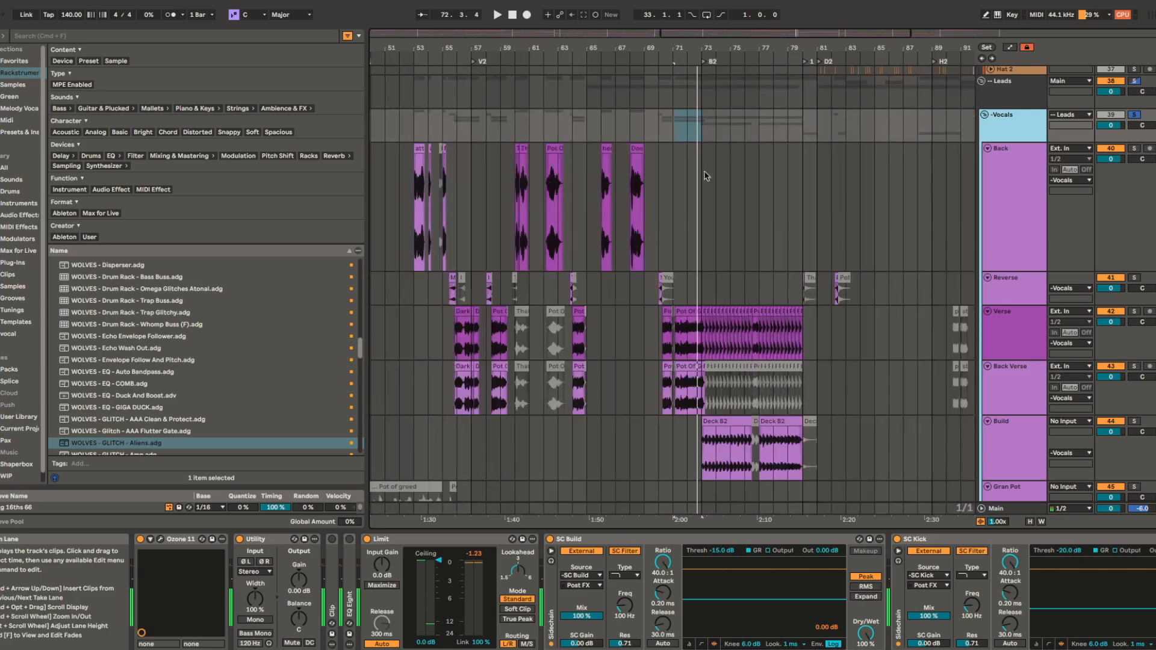
- Locate the Riddim track and audition its repeated Riddim clips from bar 65
left_click(656, 118)
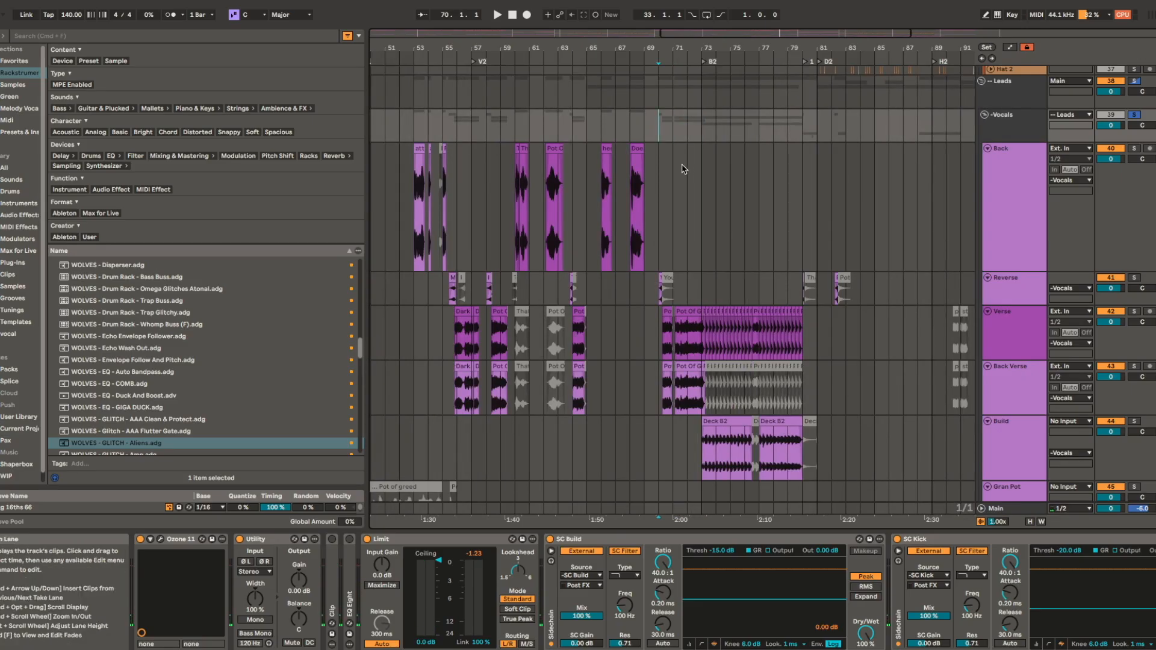
scroll(684, 346, "down", 10)
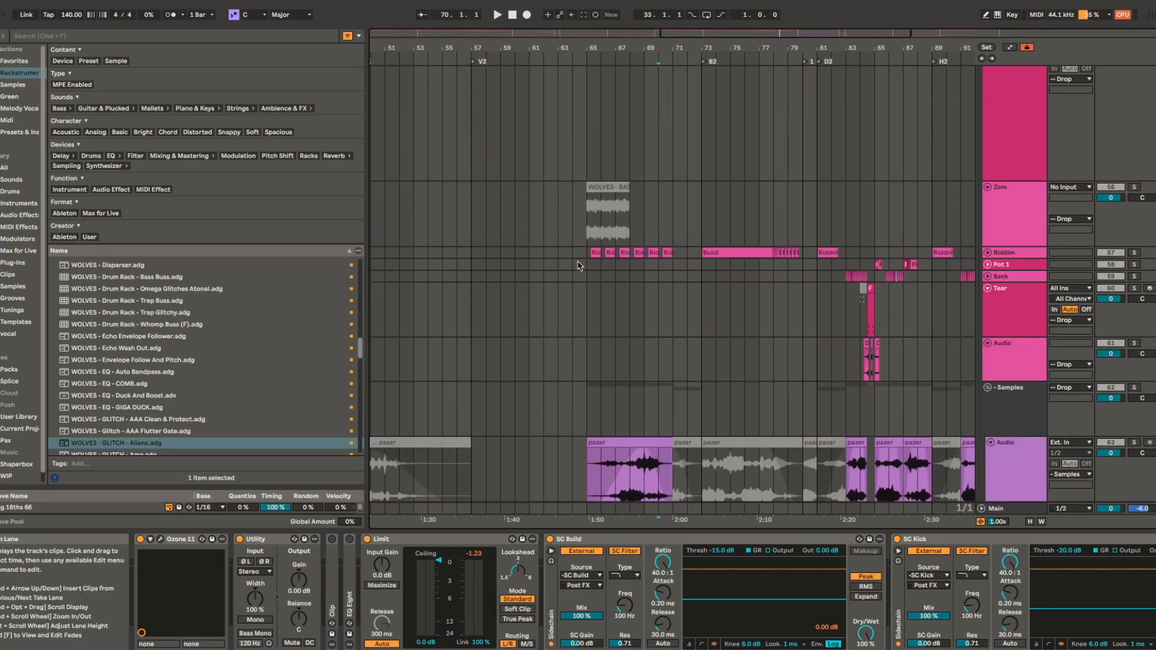
scroll(596, 253, "up", 5)
left_click(586, 266)
scroll(608, 221, "down", 3)
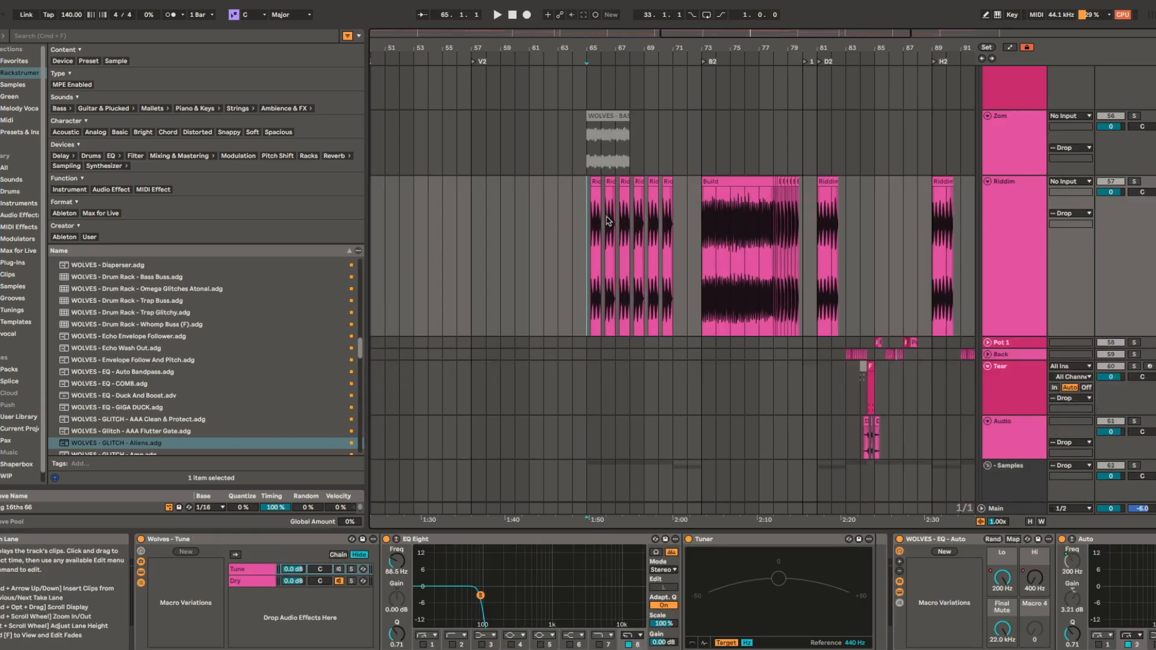
scroll(607, 221, "up", 5)
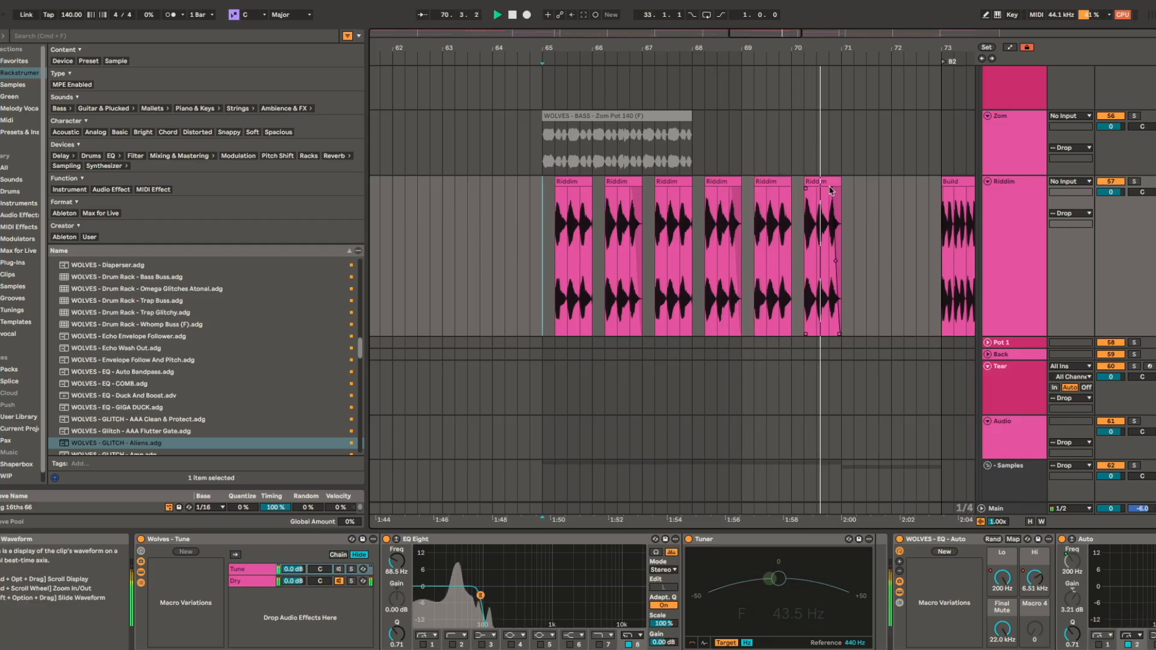
key("space")
- Examine the Riddim clips between bars 65 and 71, together with the deactivated Zom clip above and the pazer clip below
left_click(572, 185)
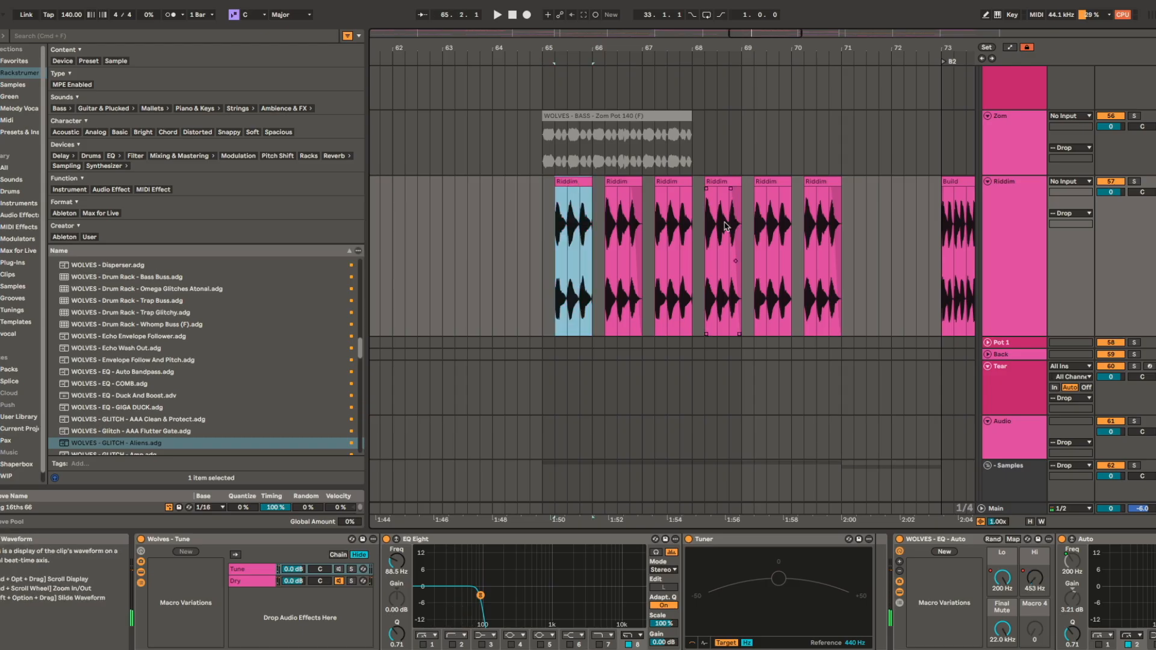
left_click(551, 222)
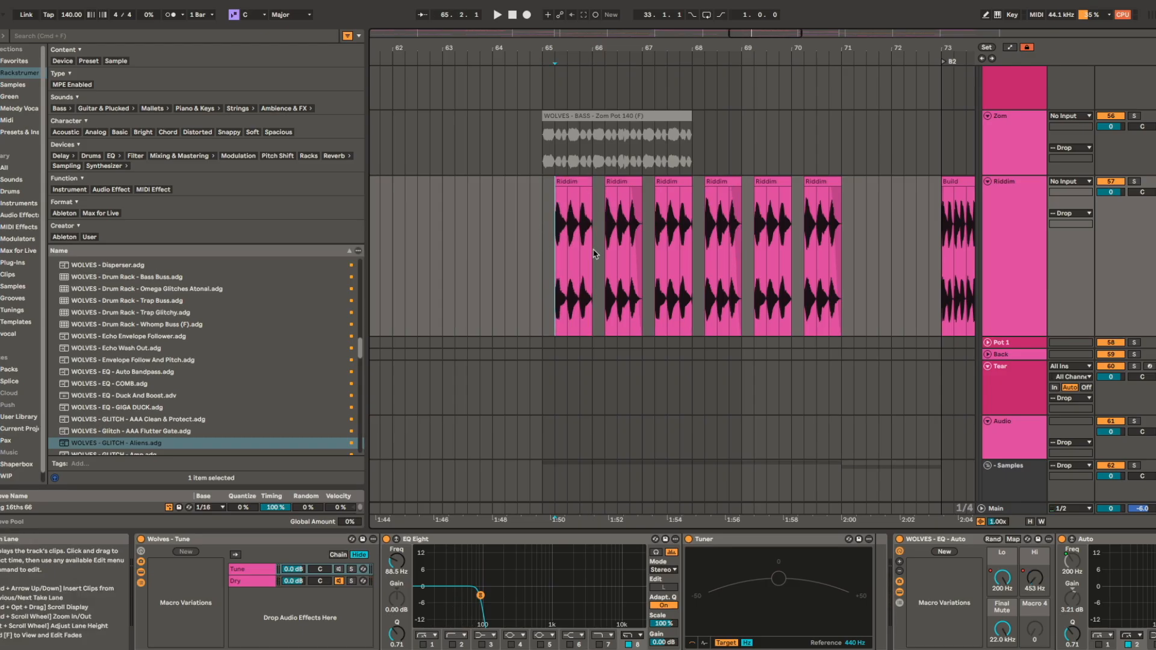
scroll(569, 256, "up", 3)
scroll(530, 238, "down", 3)
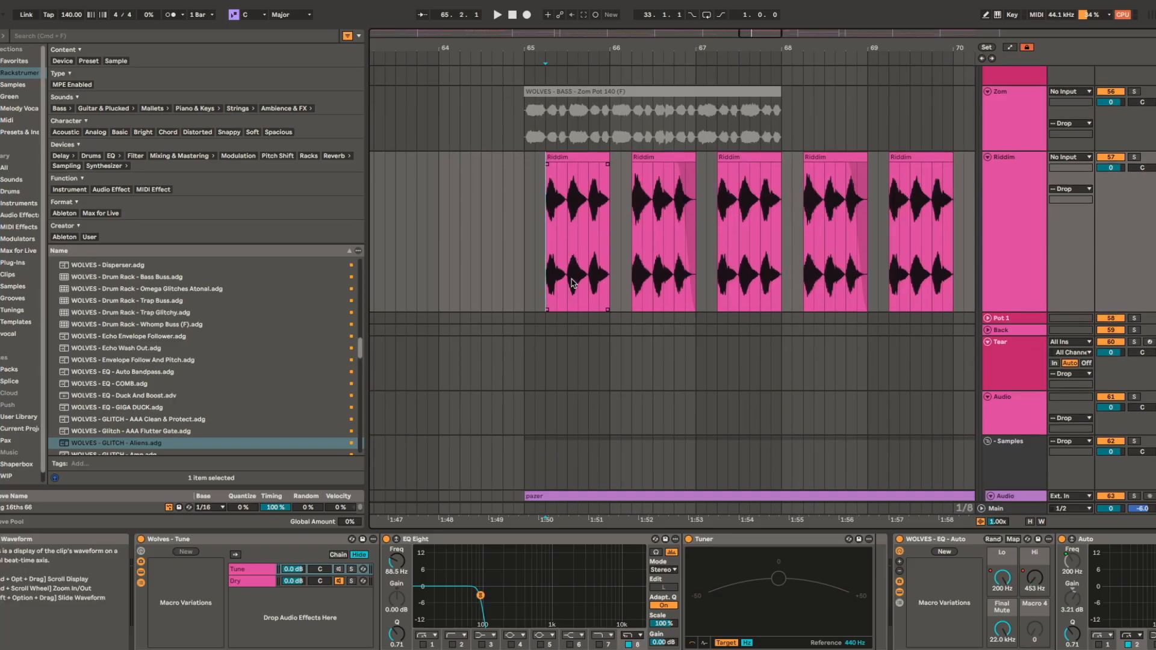
scroll(542, 229, "right", 2)
scroll(578, 181, "down", 3)
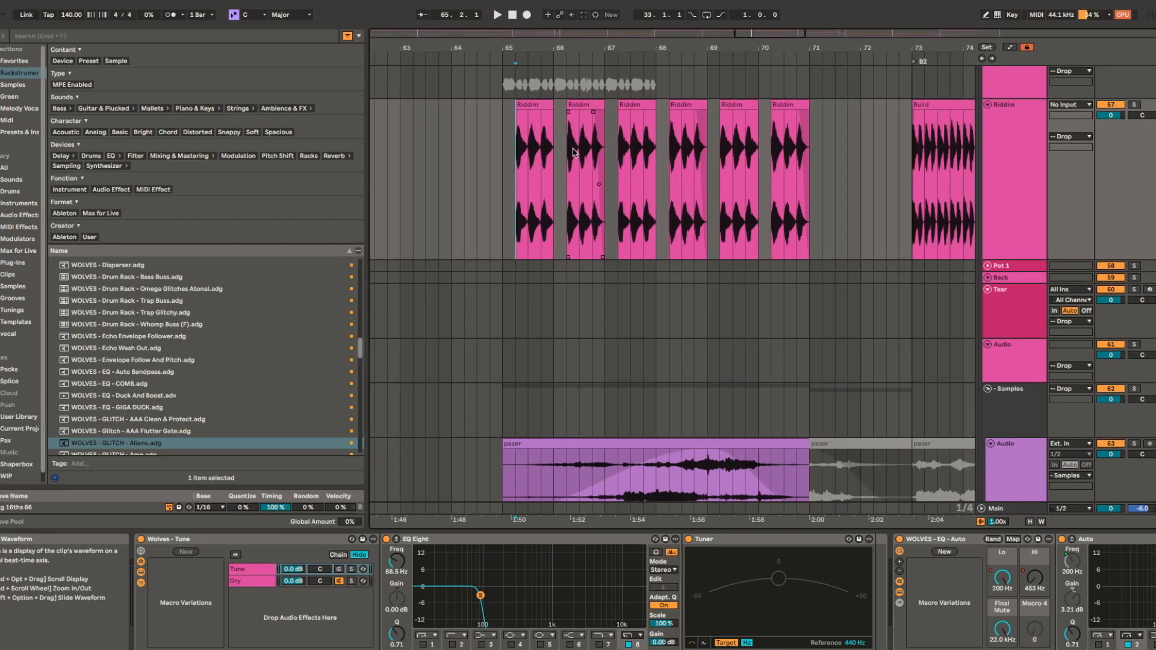
left_click(531, 107)
scroll(623, 362, "down", 3)
scroll(624, 365, "up", 5)
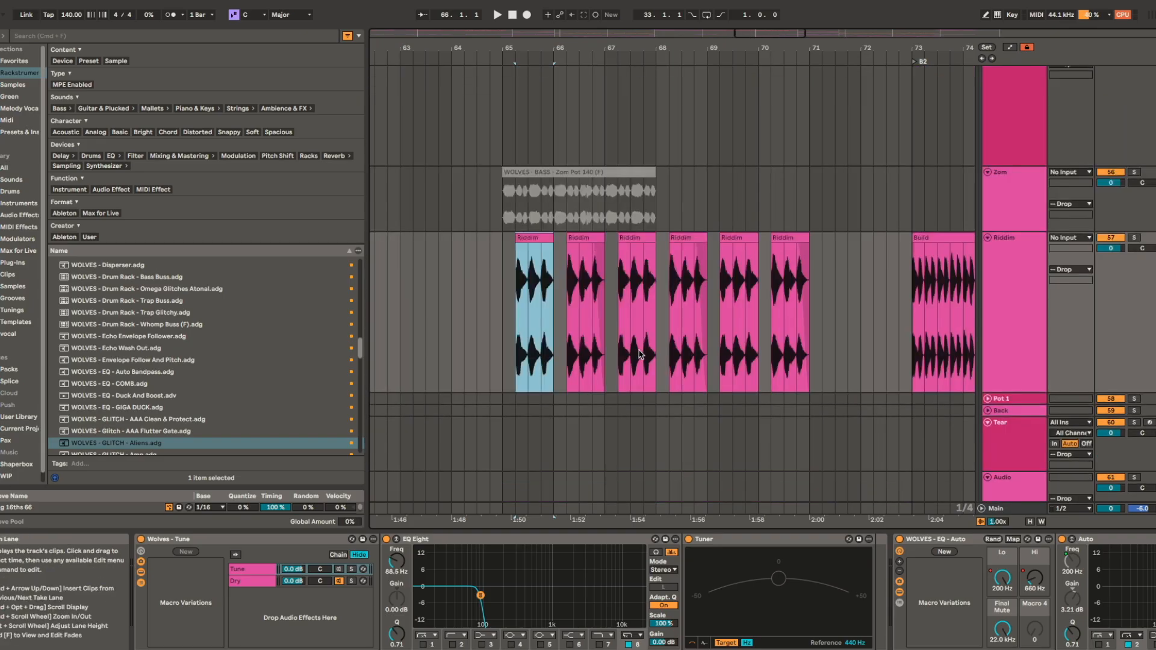
scroll(666, 340, "down", 5)
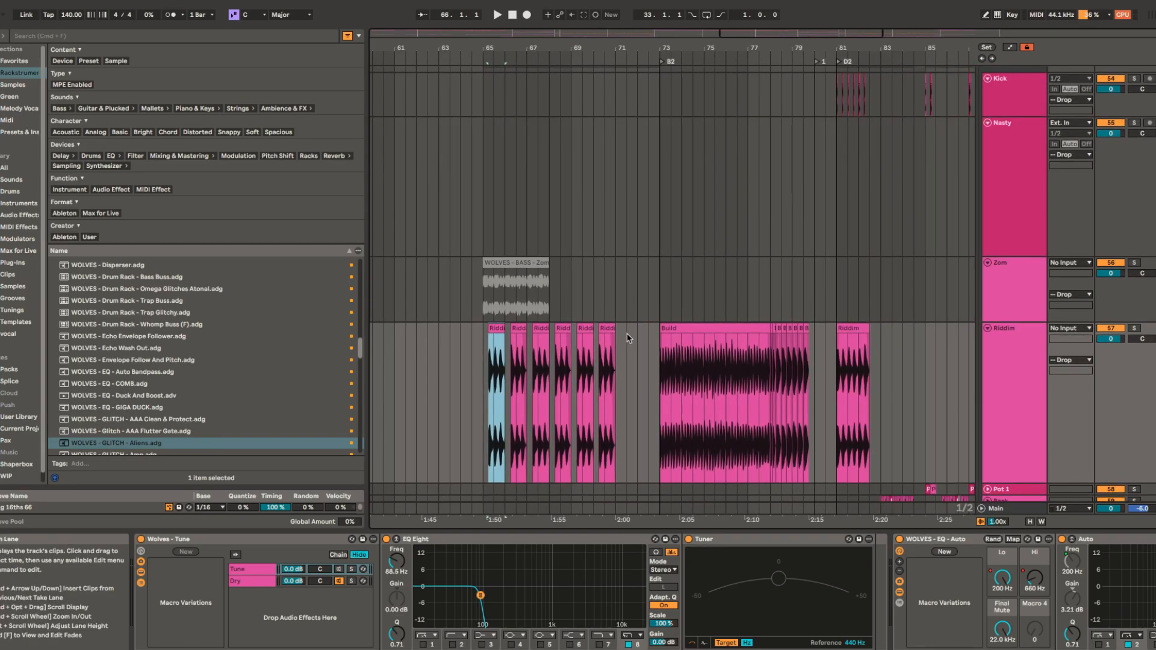
- Play the full mix from bar 71 into B2 and look over the Verse, Back Verse and Build vocal clips
left_click(615, 359)
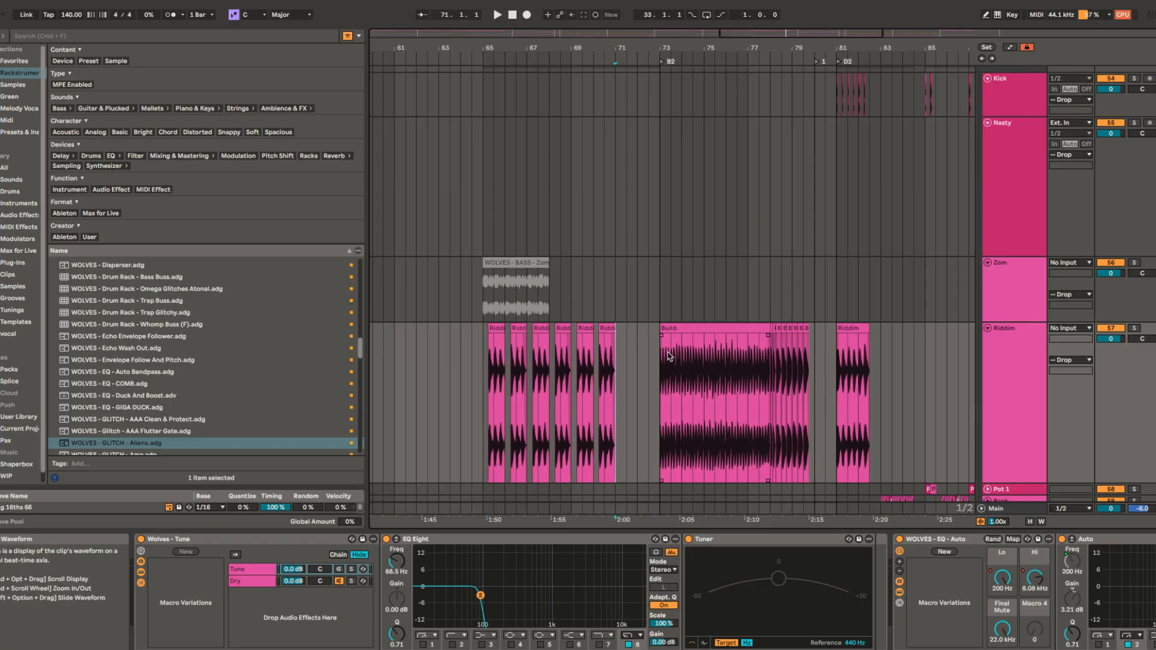
key("space")
scroll(767, 304, "up", 15)
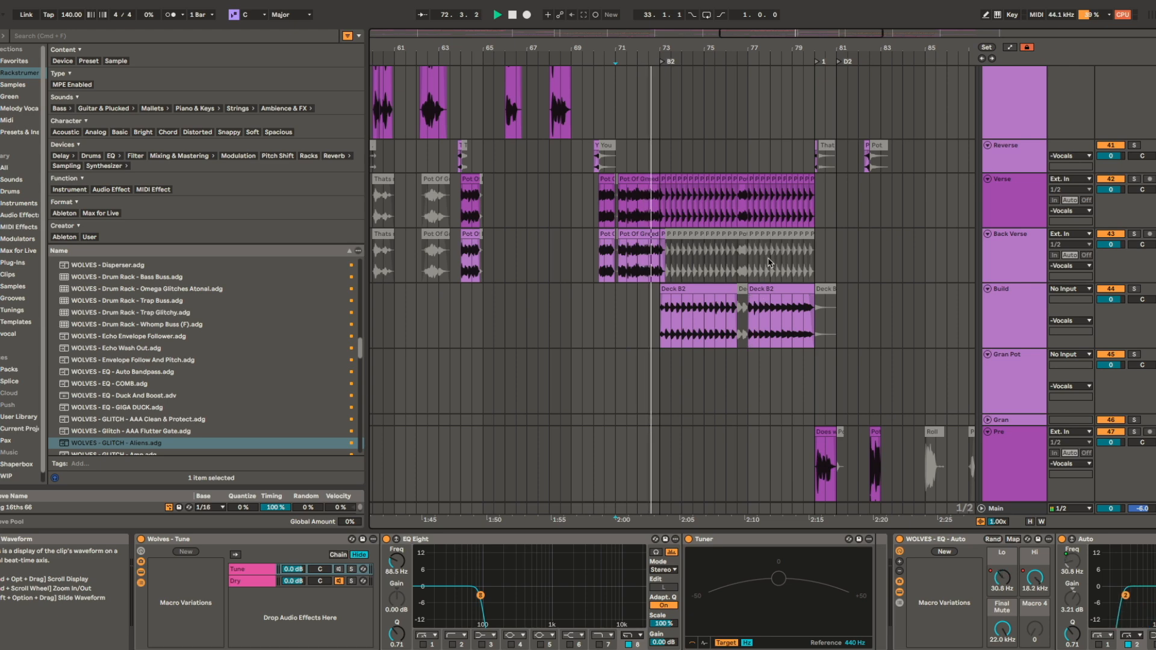
left_click(732, 333)
- Follow the Riddim track's long Build clip during playback into the shorter Build slices around bar 78
scroll(663, 319, "down", 5)
scroll(663, 319, "right", 5)
scroll(566, 313, "down", 10)
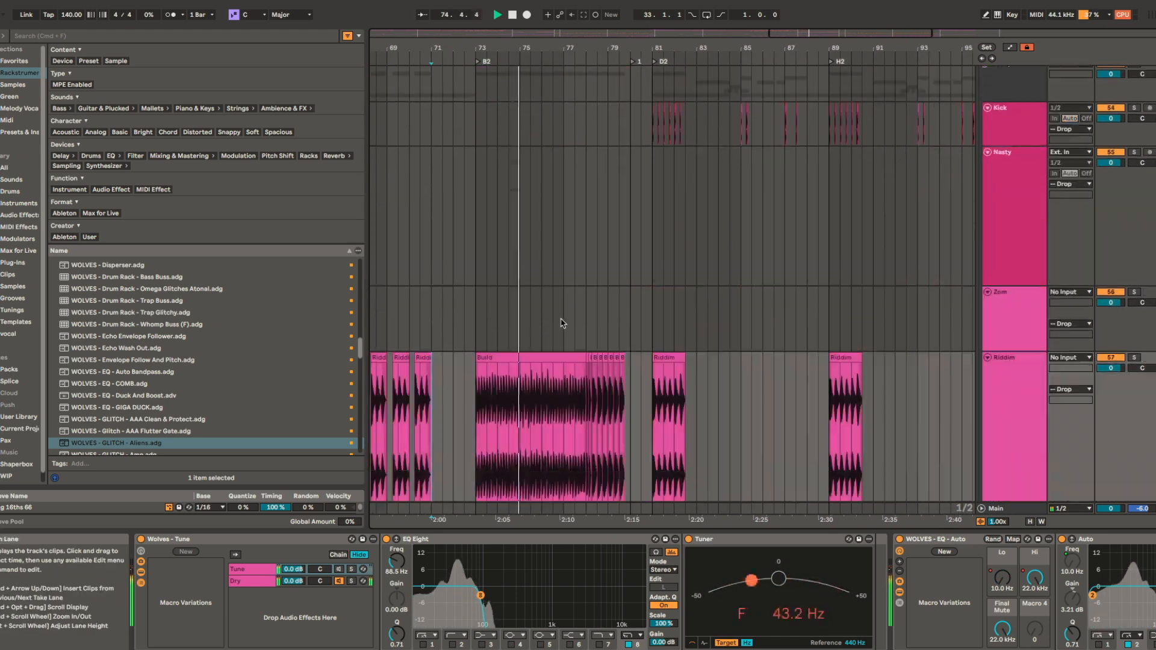
scroll(566, 313, "up", 5)
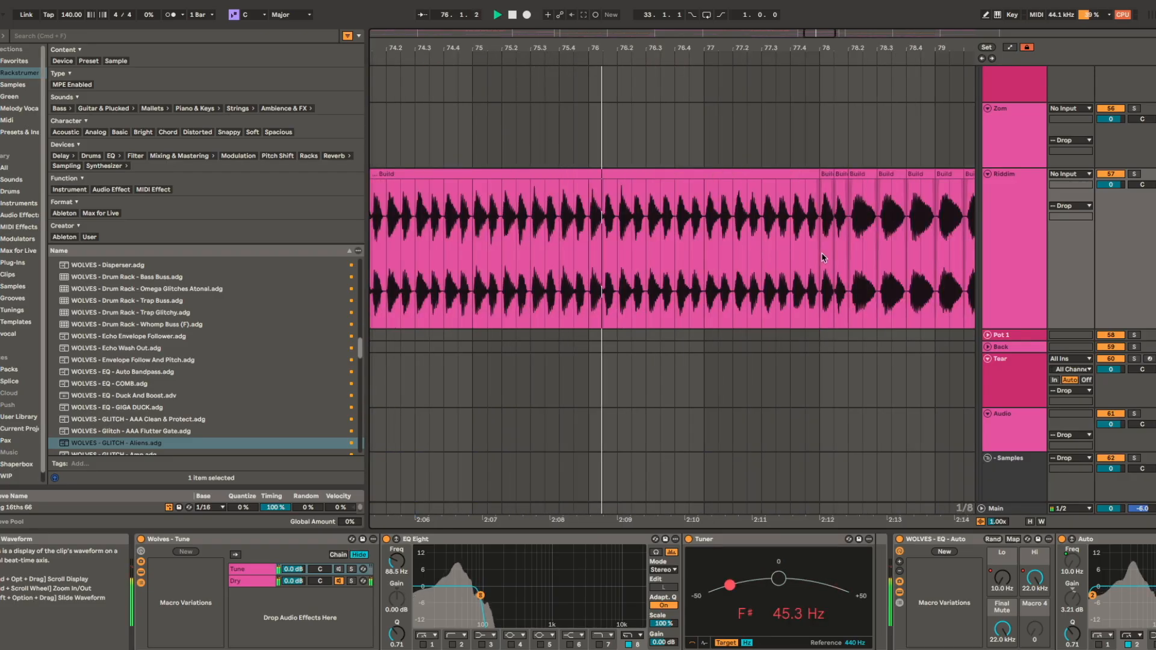
left_click_drag(736, 234, 595, 248)
left_click(859, 260)
left_click_drag(843, 250, 630, 259)
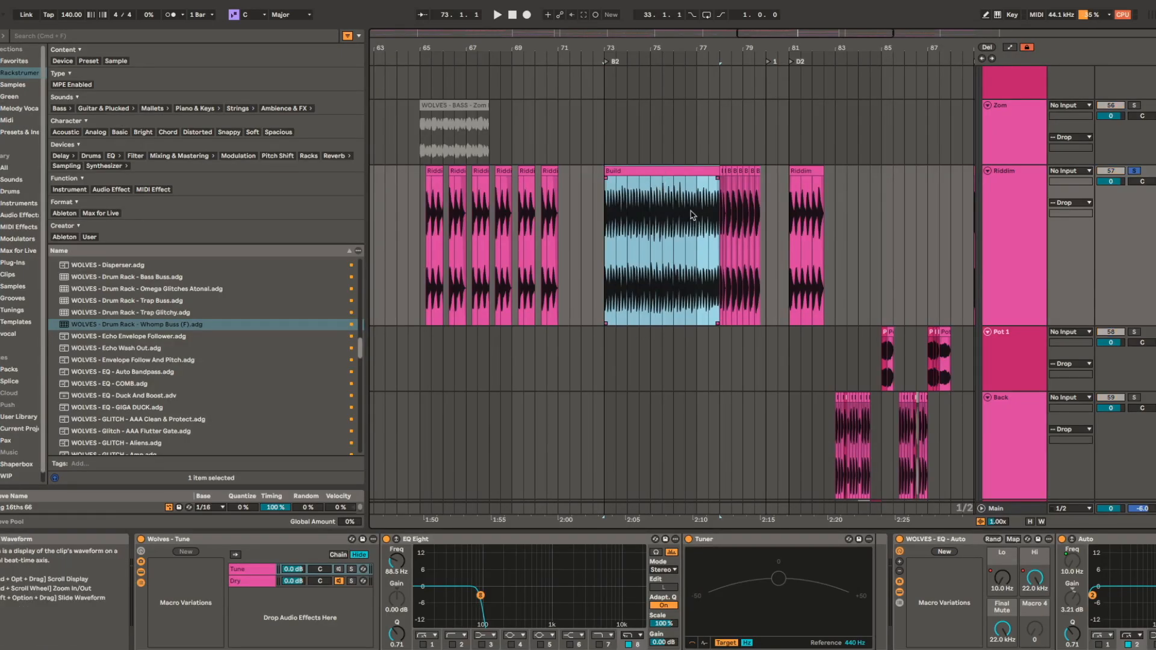
- Audition the long Build clip on the soloed Riddim track from bar 73
key("space")
scroll(673, 239, "up", 5)
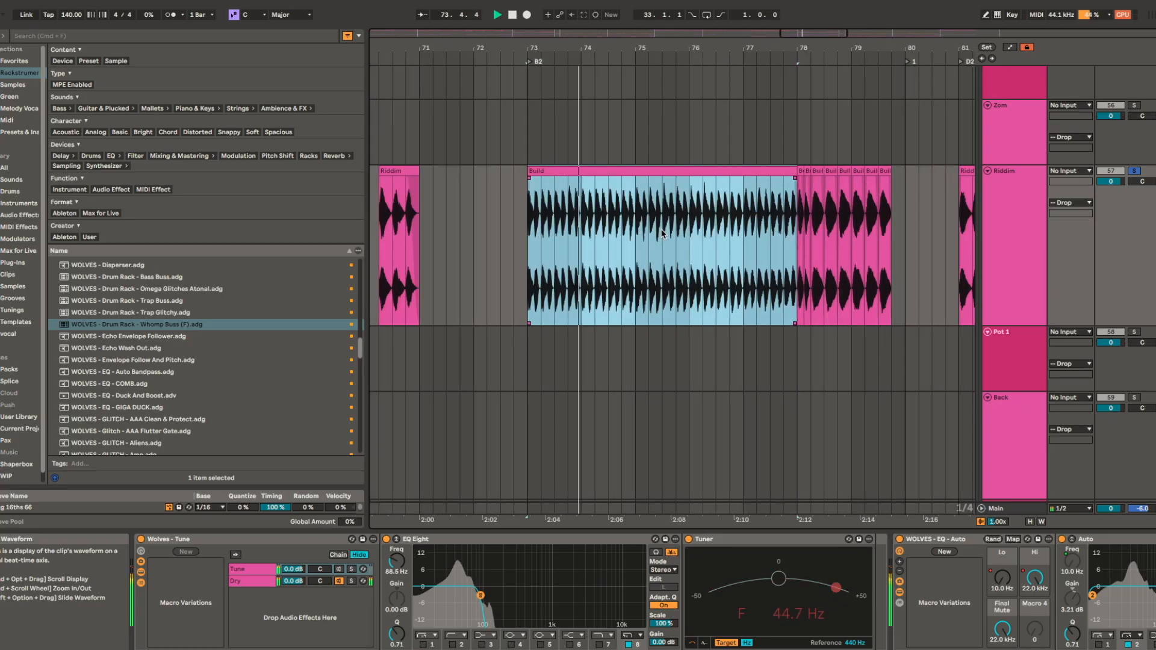
key("space")
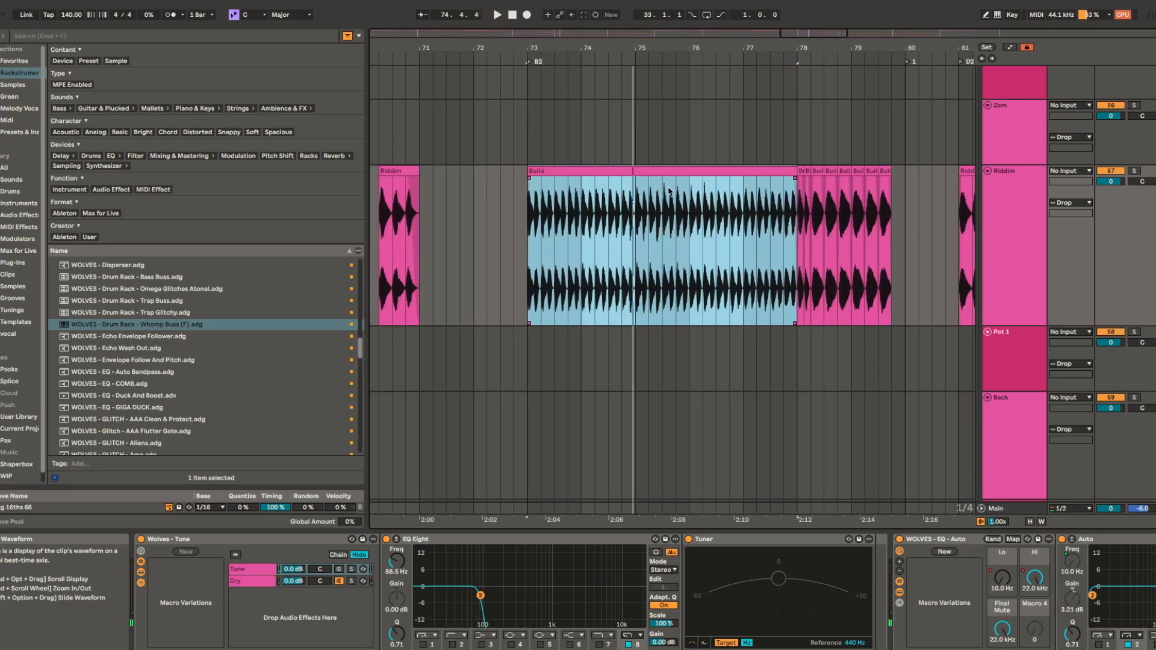
- Audition the Riddim track's transition from bar 77 into the short Build slices at bar 78
left_click_drag(828, 217, 682, 215)
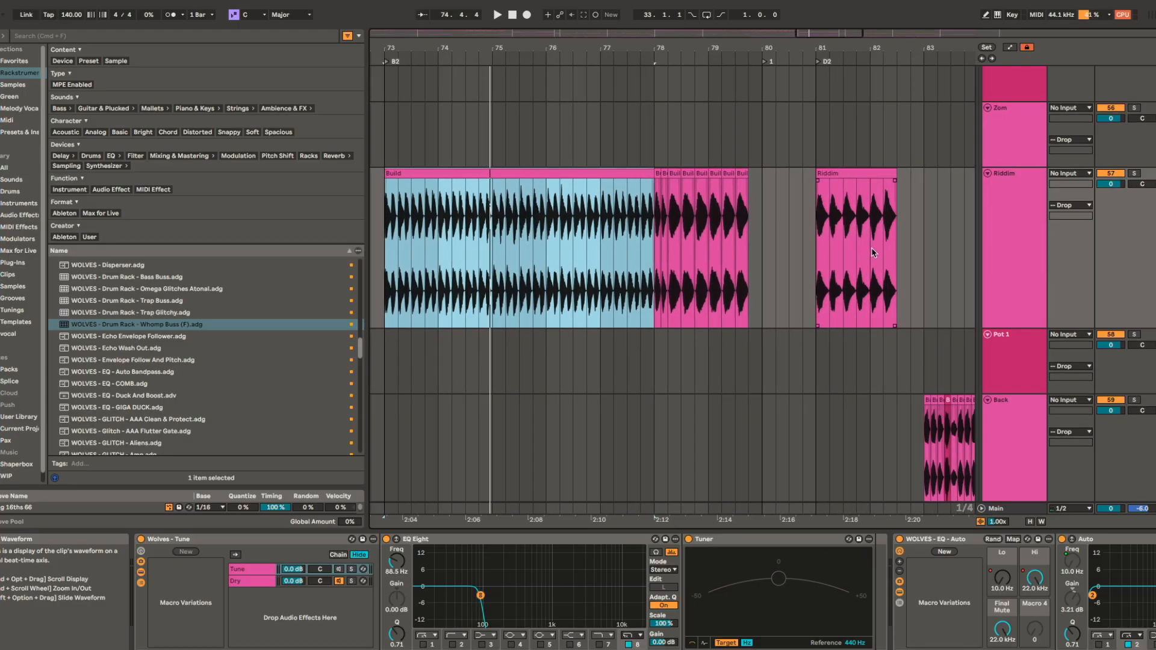
left_click(604, 221)
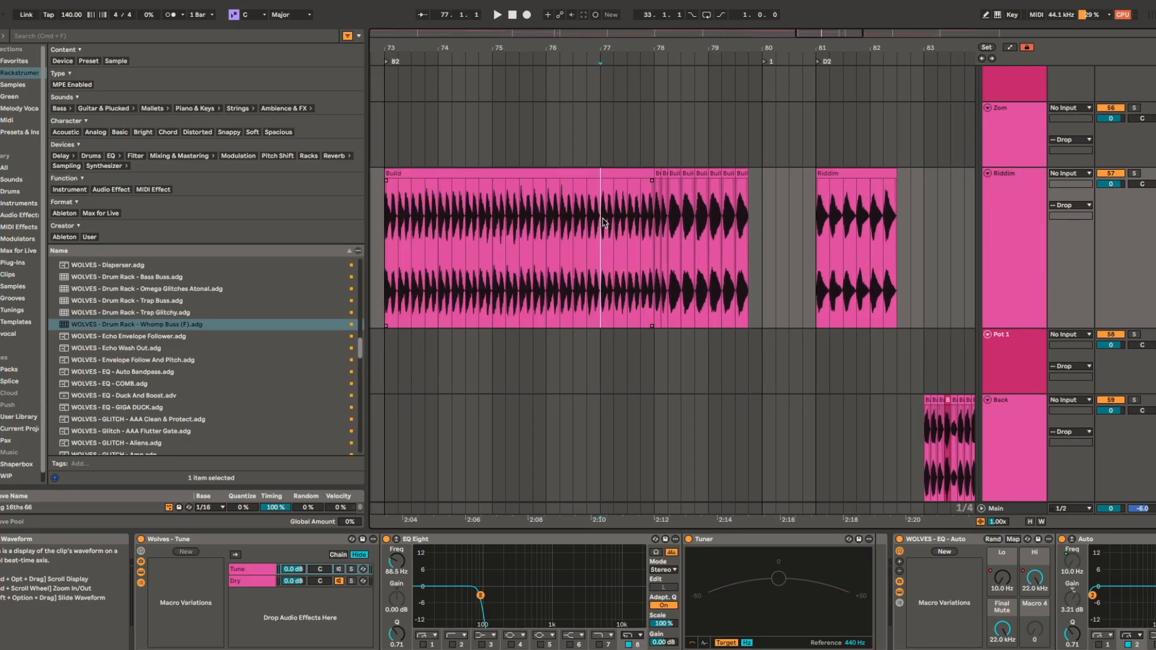
key("space")
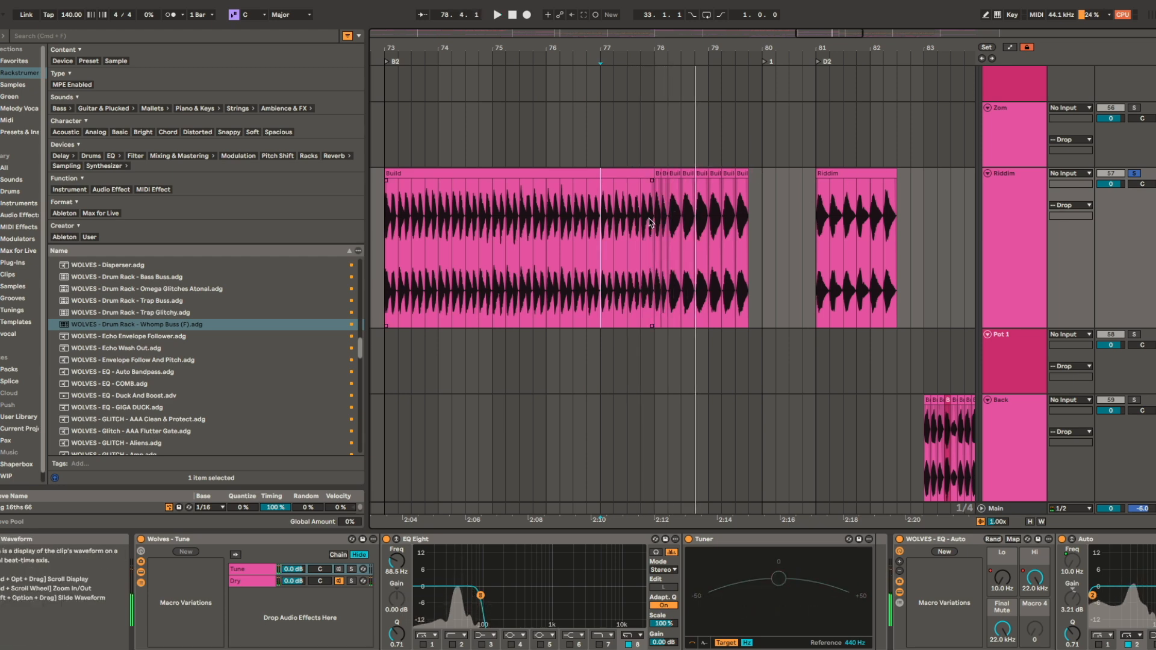
- Play the full mix from bar 77 through the Riddim track's transition into the short Build slices
scroll(650, 222, "up", 3)
scroll(593, 234, "up", 3)
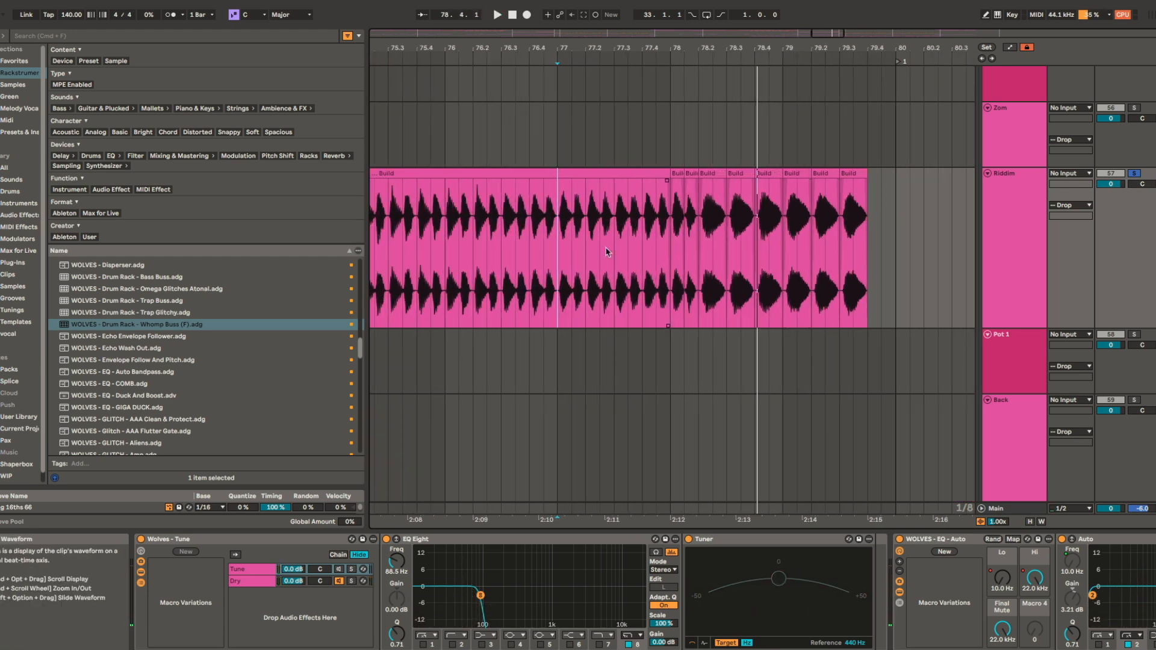
left_click_drag(561, 216, 809, 217)
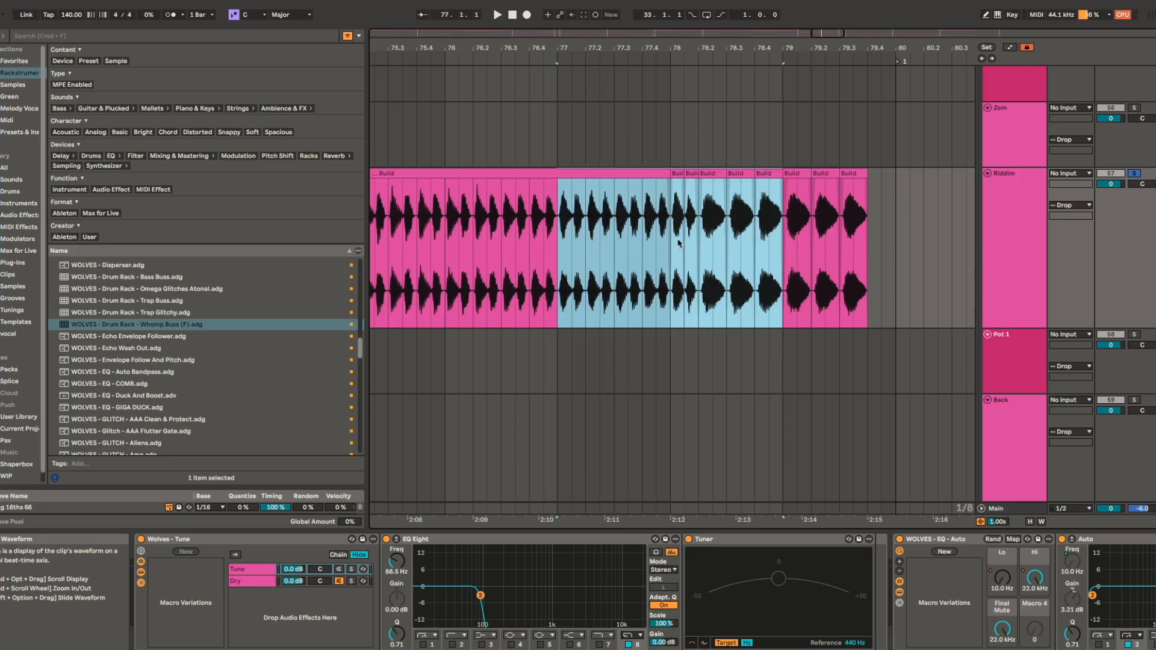
left_click(558, 224)
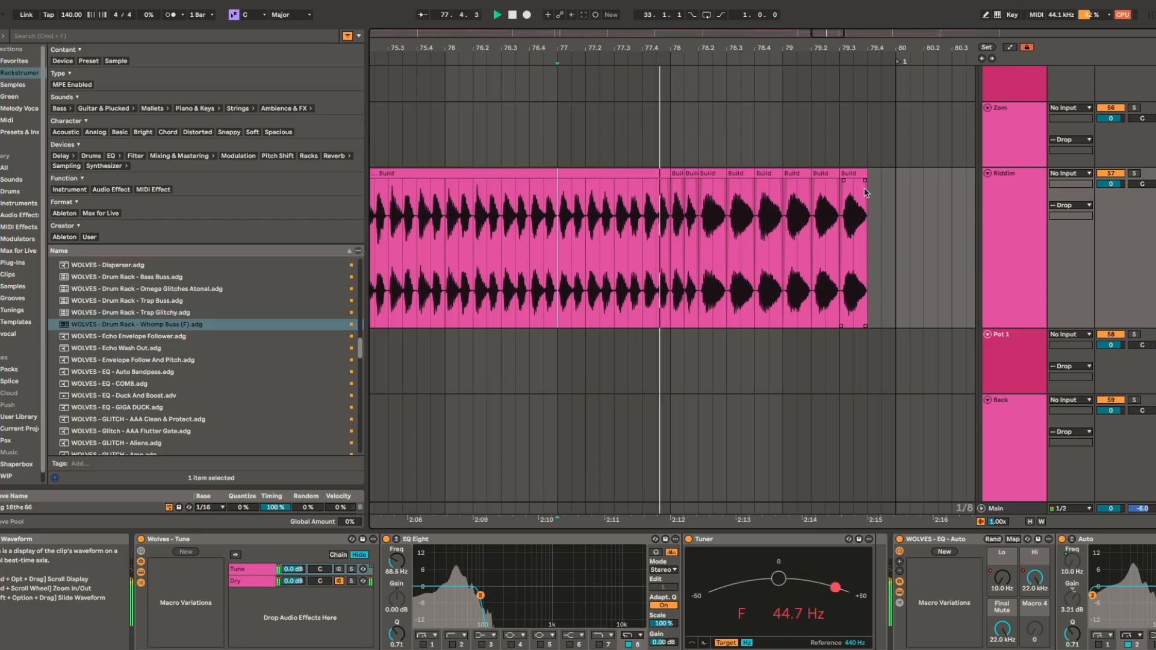
key("space")
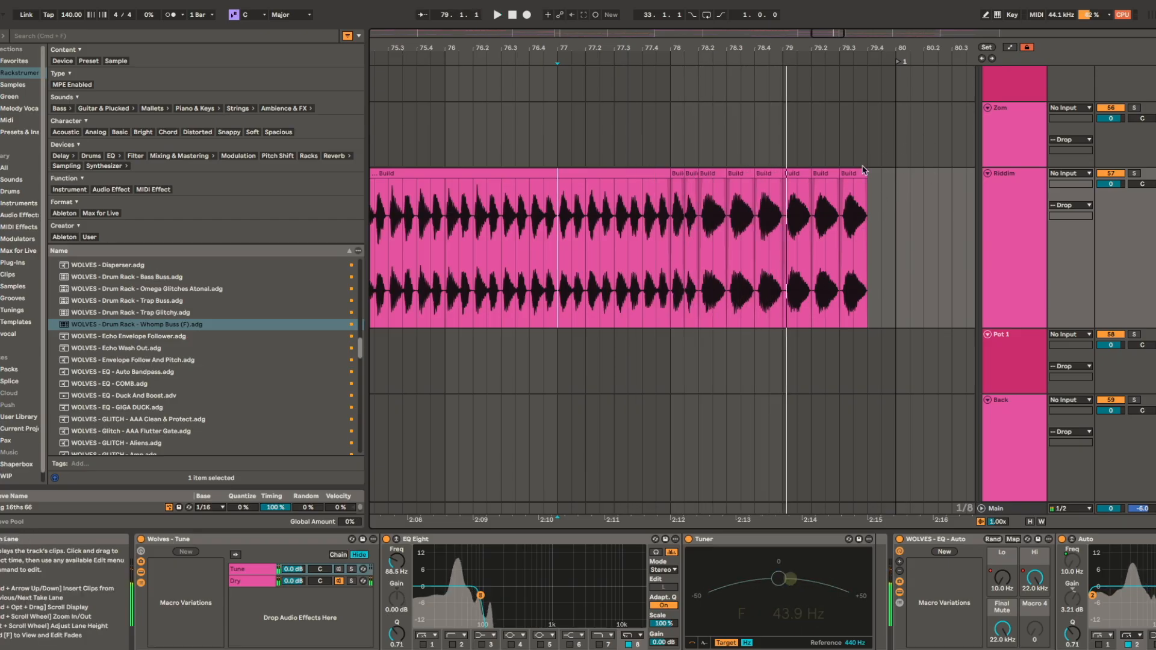
- Audition the soloed Build Drums group from the start of B2 at bar 73
scroll(767, 222, "up", 3)
scroll(768, 223, "up", 10)
scroll(771, 205, "down", 3)
scroll(722, 211, "up", 15)
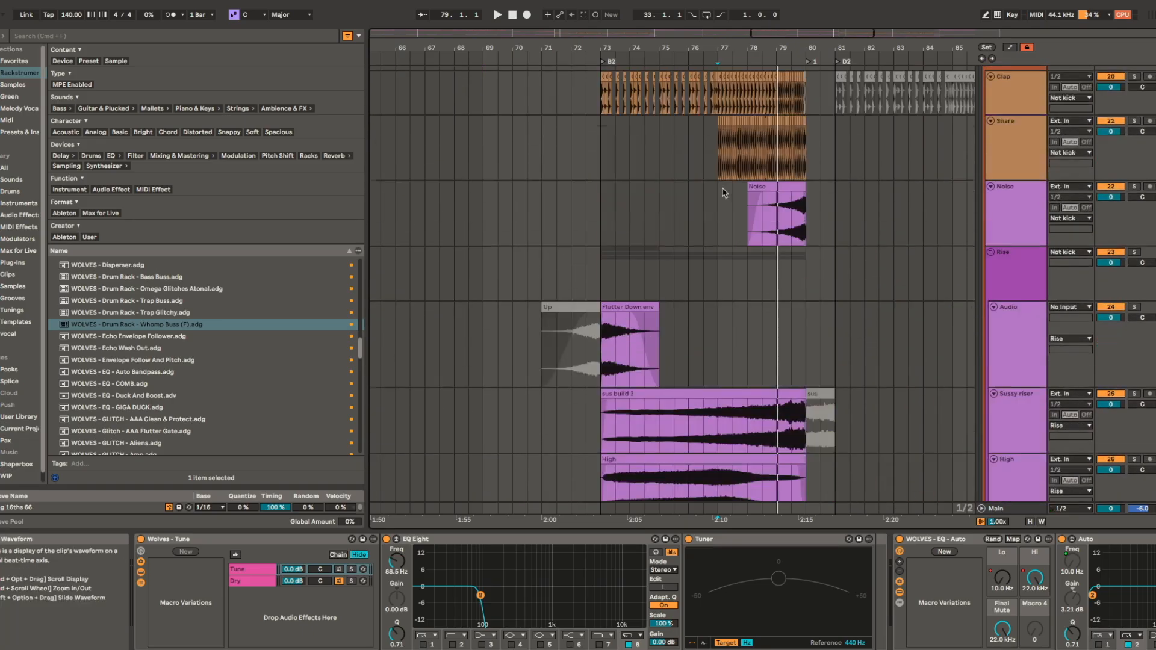
left_click(592, 170)
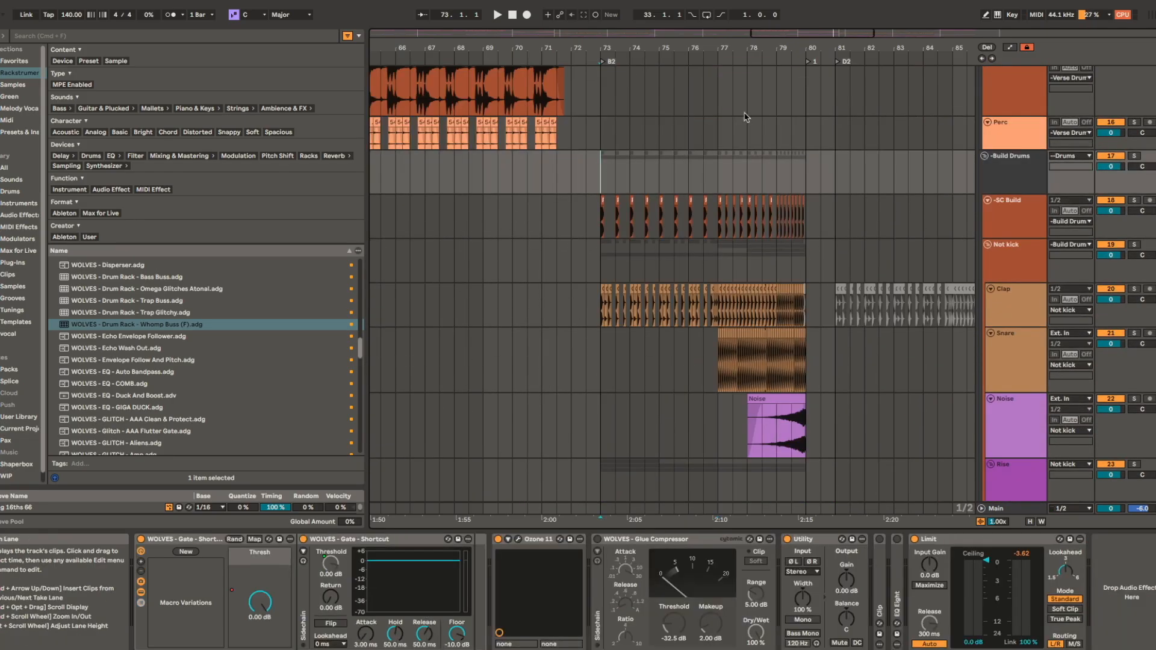
key("space")
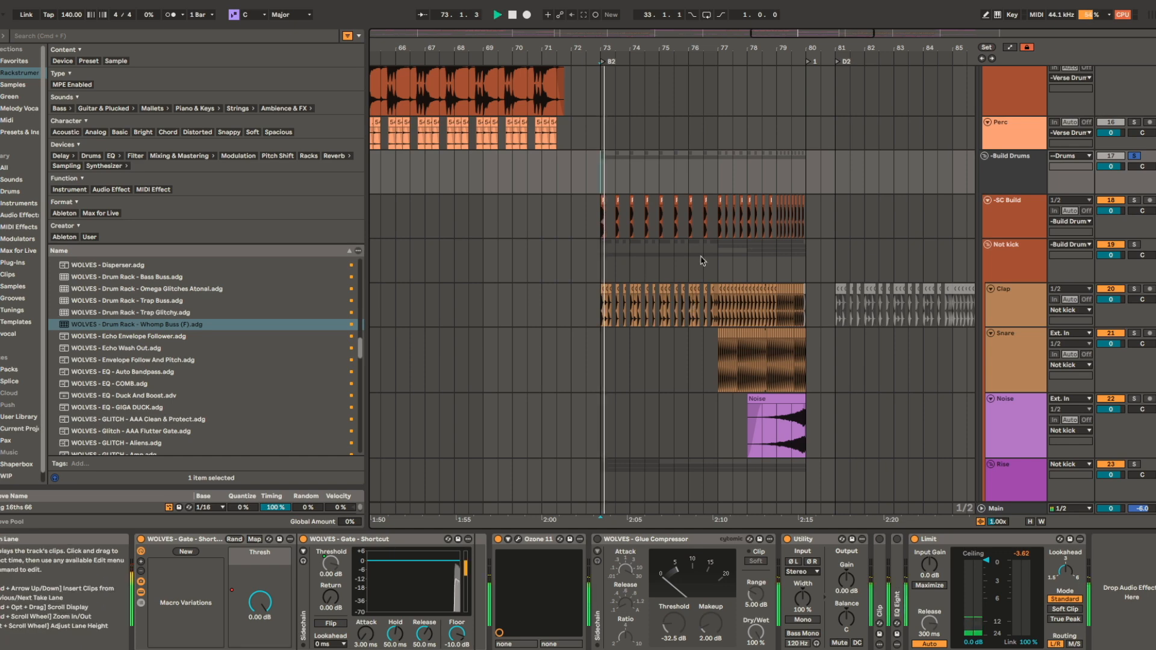
scroll(717, 304, "up", 3)
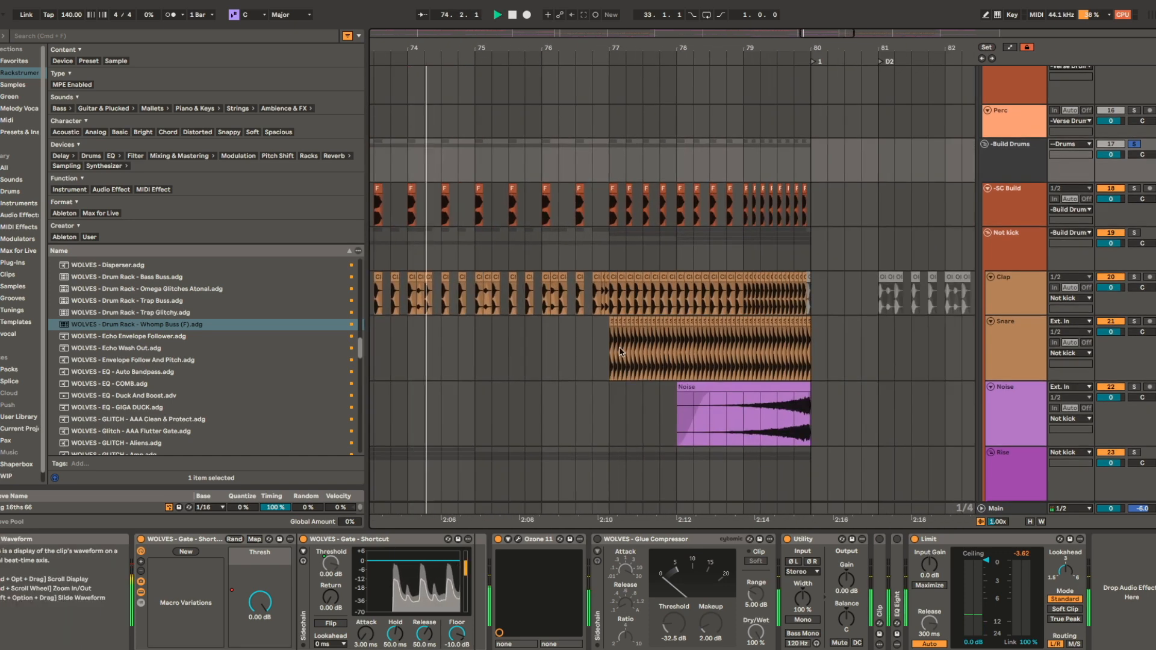
- Audition the soloed Snare track from bar 77 and bring the Shifter in its effect chain into view
left_click(681, 322)
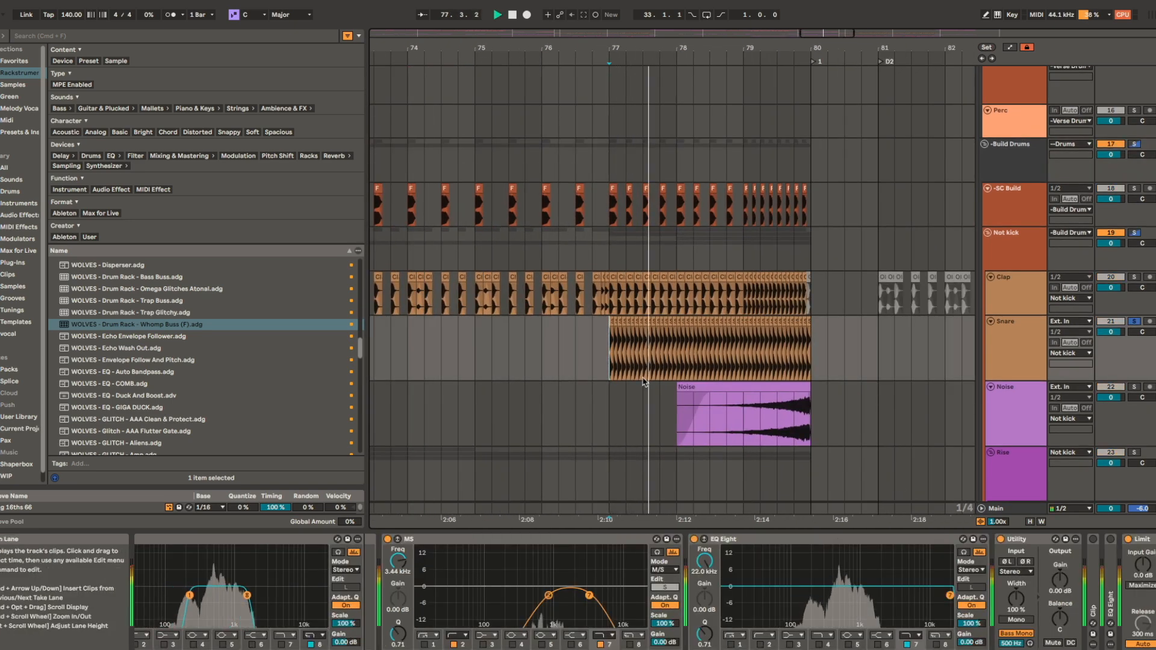
scroll(682, 322, "up", 10)
scroll(650, 334, "down", 8)
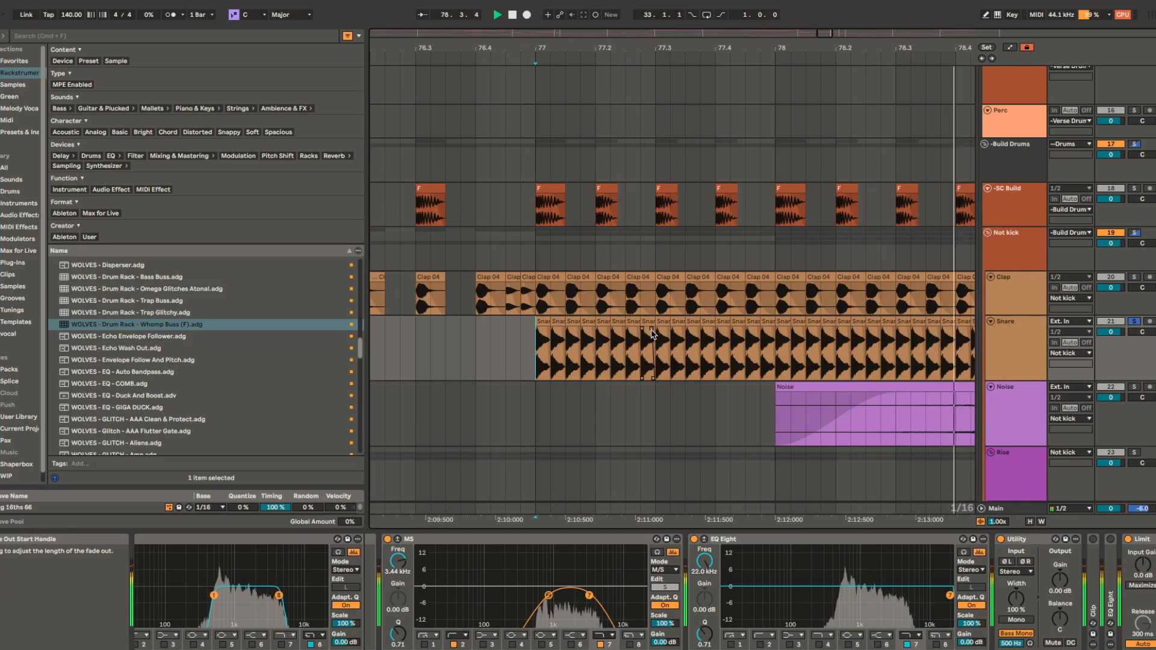
scroll(583, 577, "left", 6)
left_click(615, 539)
key("space")
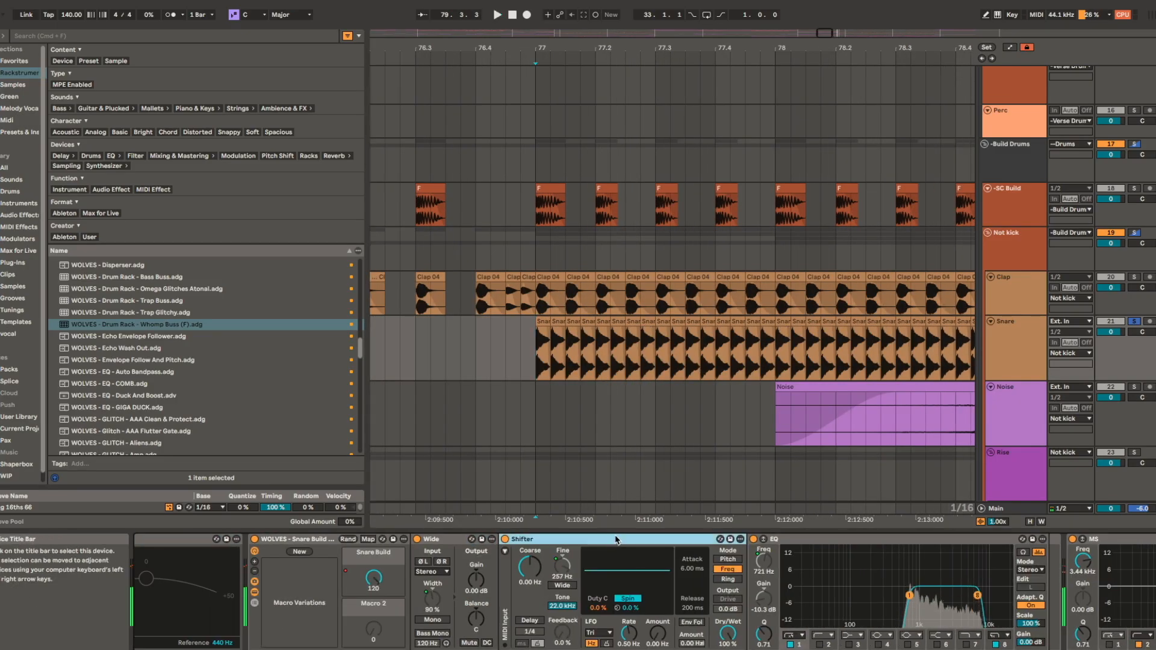
- Examine the Snare Build rack's macro mappings, including the Shifter's FShift/RM Fine range, and leave map mode
left_click(369, 540)
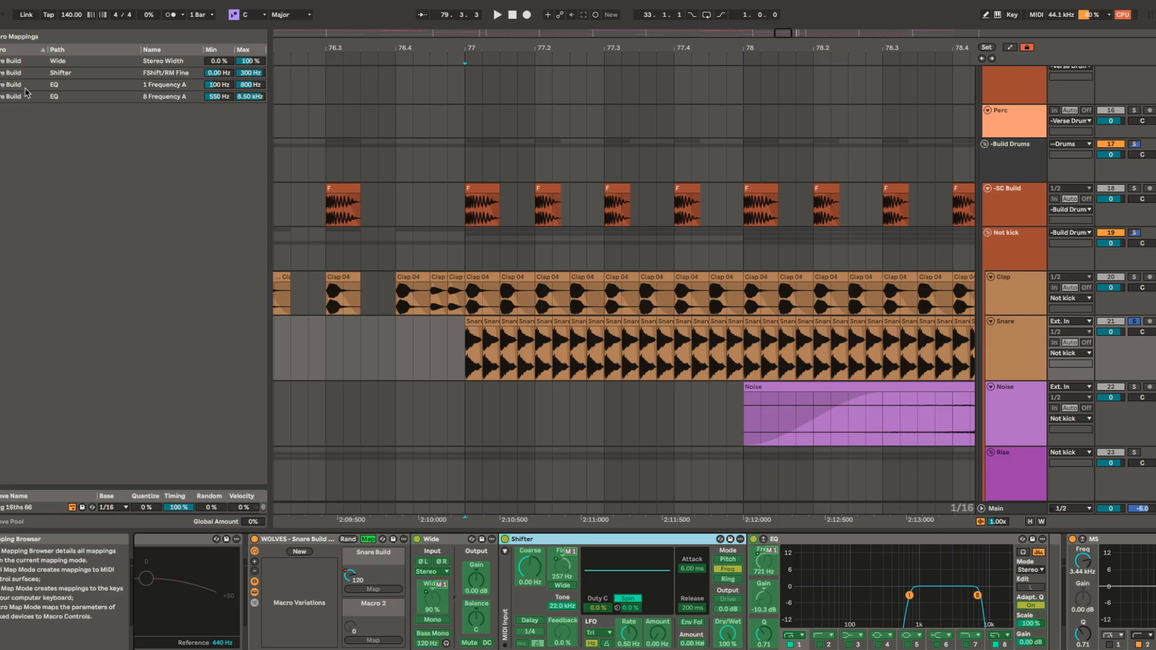
left_click(61, 75)
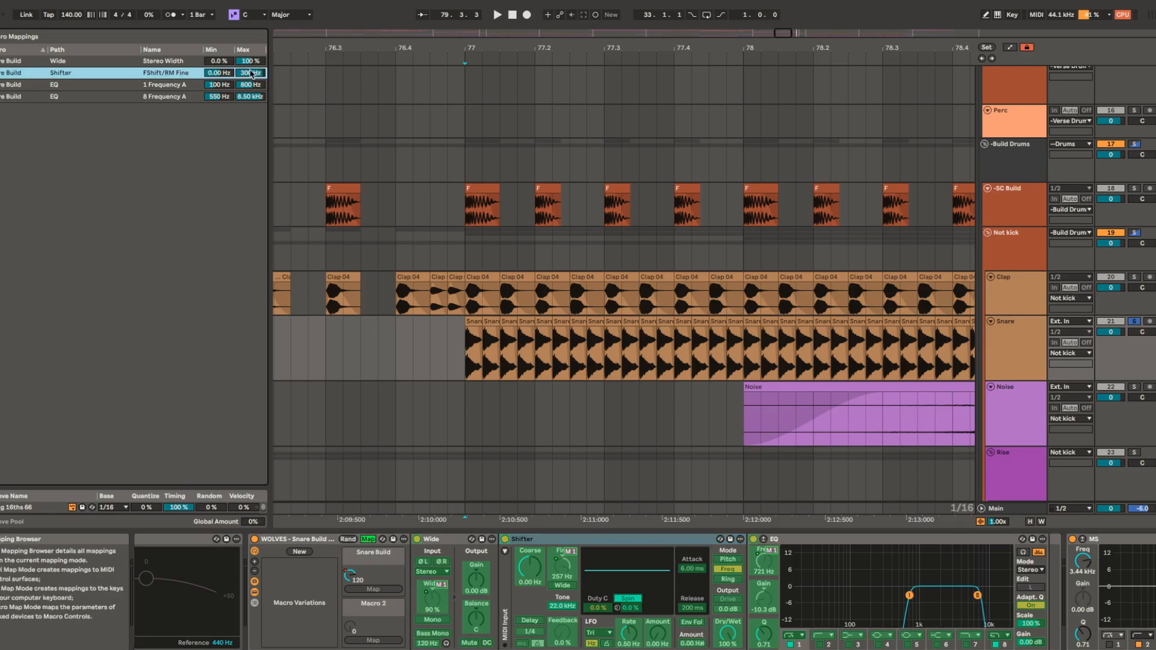
left_click(367, 539)
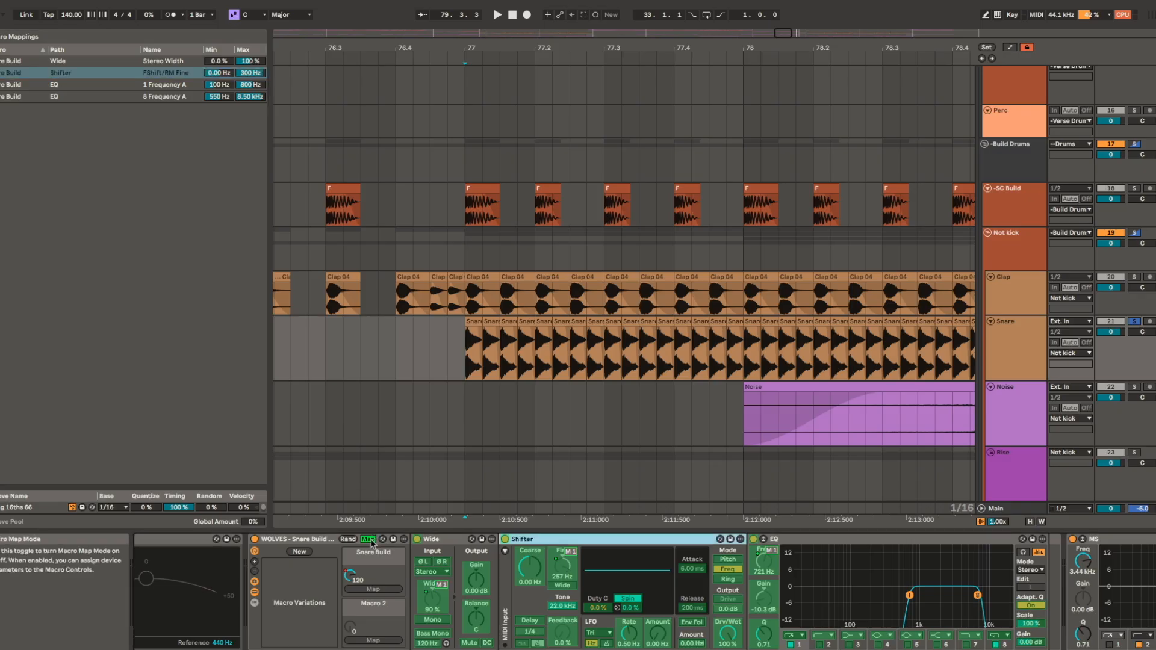
- Replay the soloed Snare track from bar 77 while examining the EQ, MS and EQ Eight devices in its chain
scroll(973, 602, "right", 5)
left_click(787, 540)
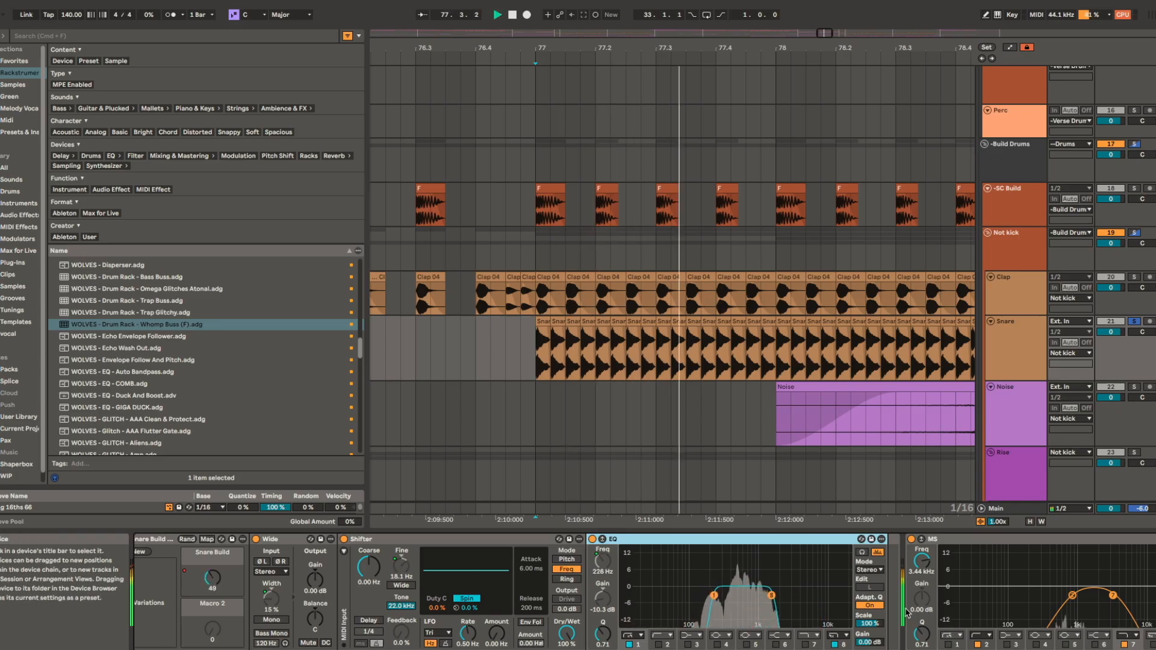
scroll(891, 584, "right", 5)
key("space")
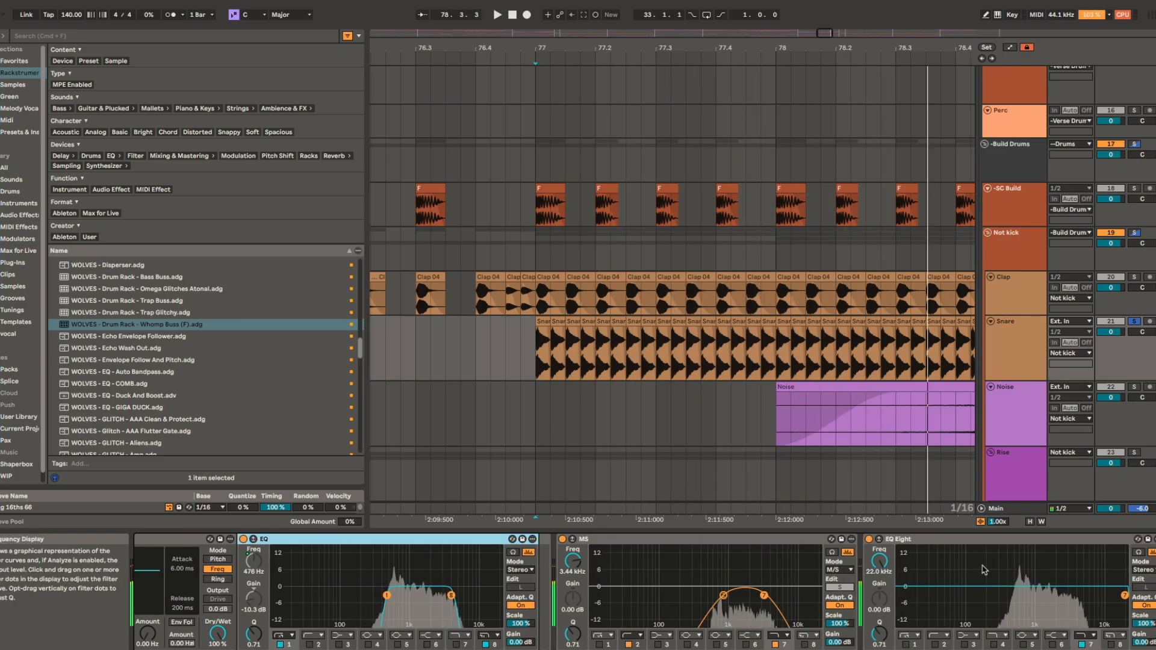
scroll(974, 577, "right", 5)
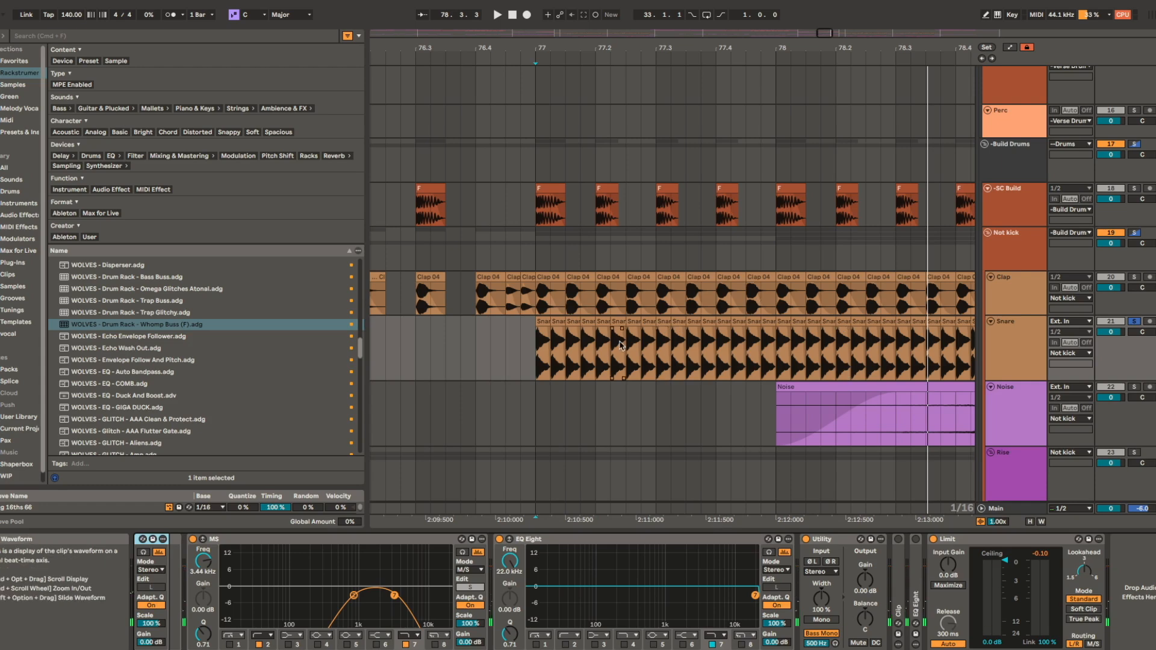
left_click_drag(491, 572, 894, 572)
- Look over the end of the Snare build and show the Noise track's effect chain at bar 79
scroll(838, 358, "down", 5)
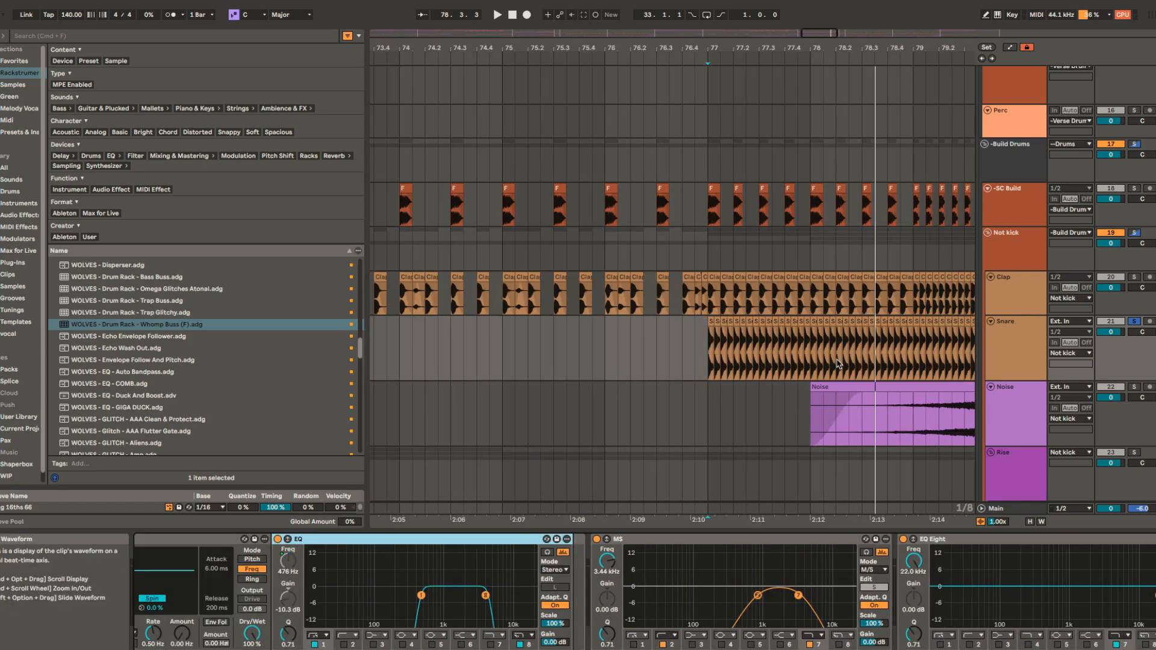
left_click_drag(841, 355, 653, 352)
left_click(729, 414)
scroll(728, 416, "down", 5)
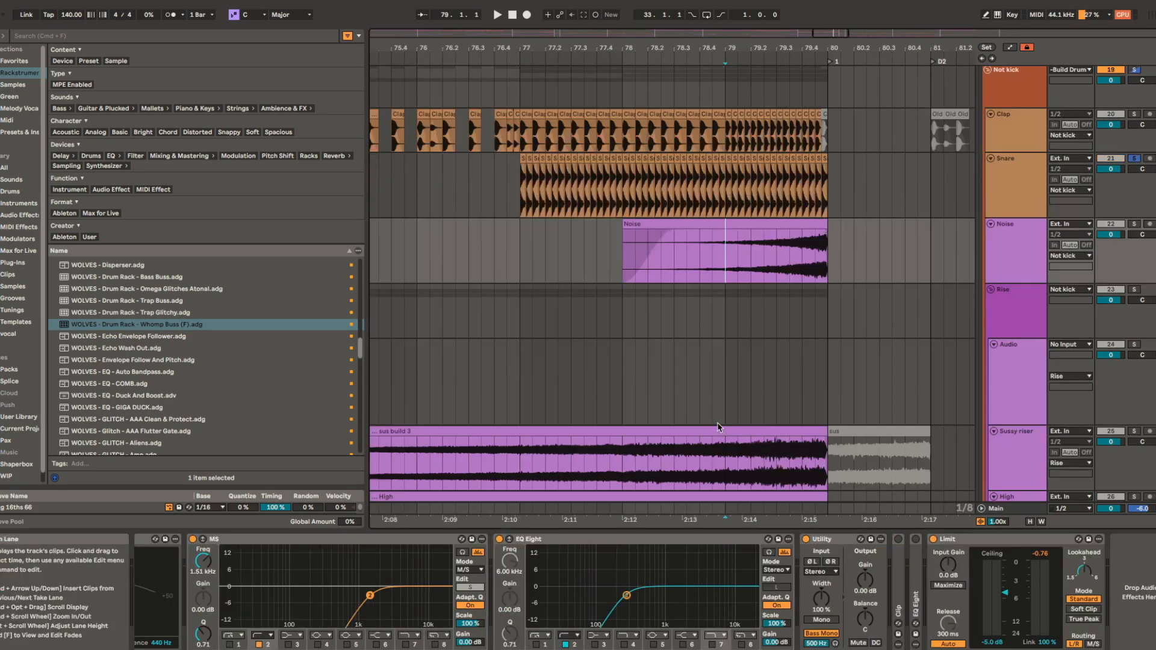
- Audition the Flutter Down clip on the soloed Audio track of the Rise group from bar 73
scroll(696, 420, "down", 3)
scroll(711, 422, "down", 4)
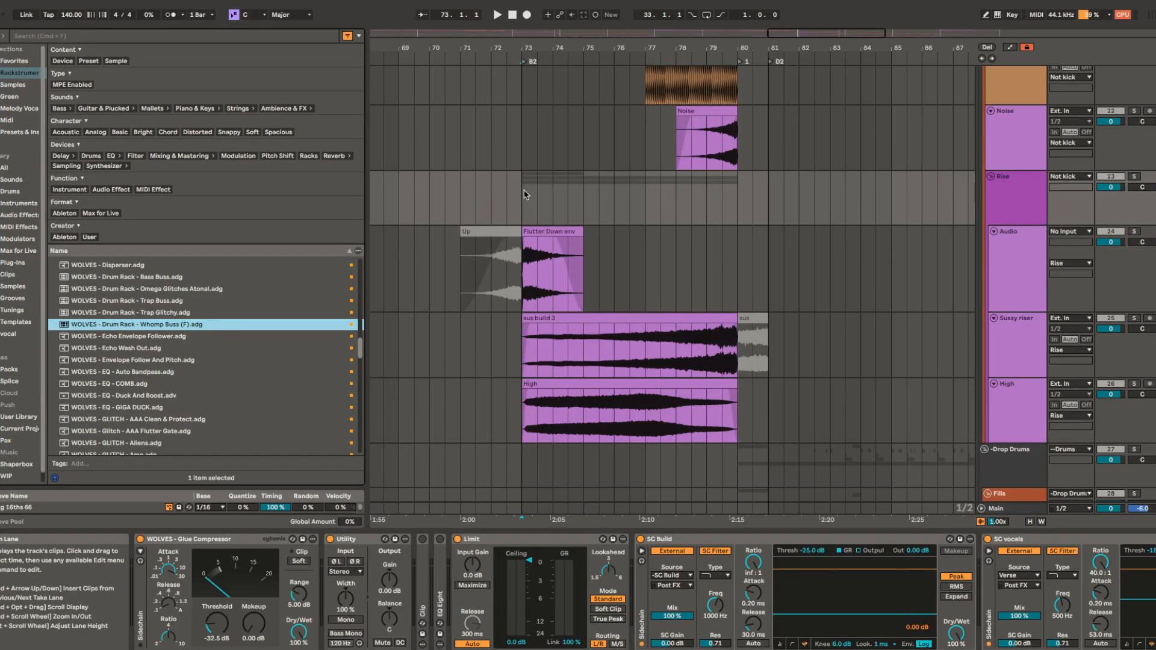
left_click(524, 193)
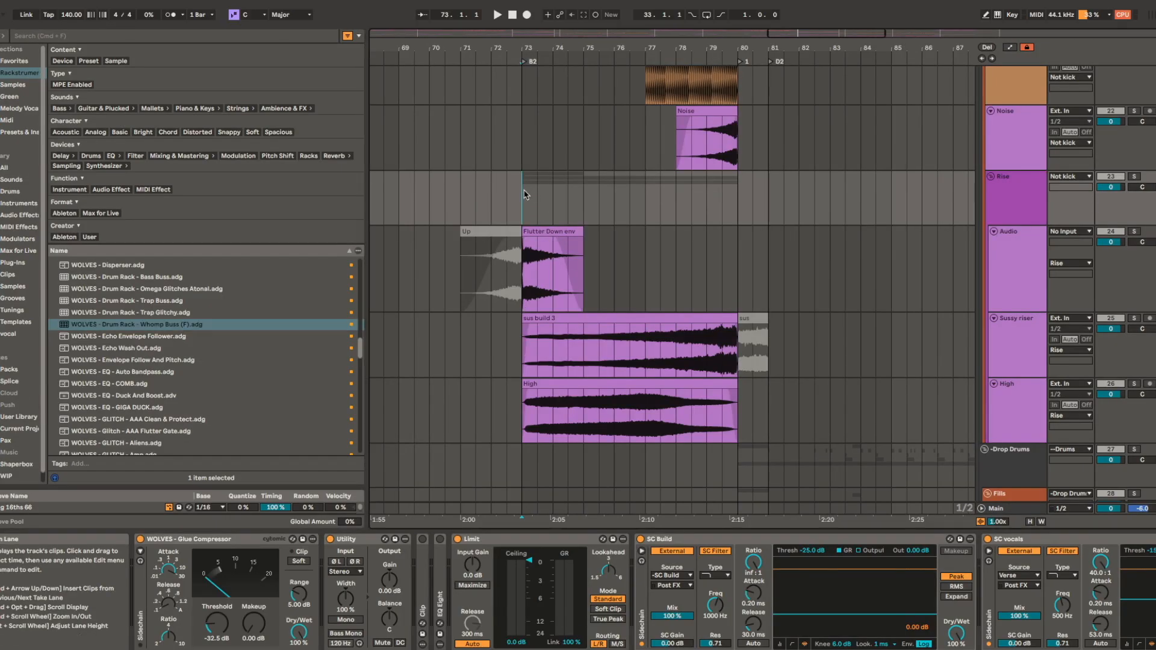
left_click(535, 234)
key("space")
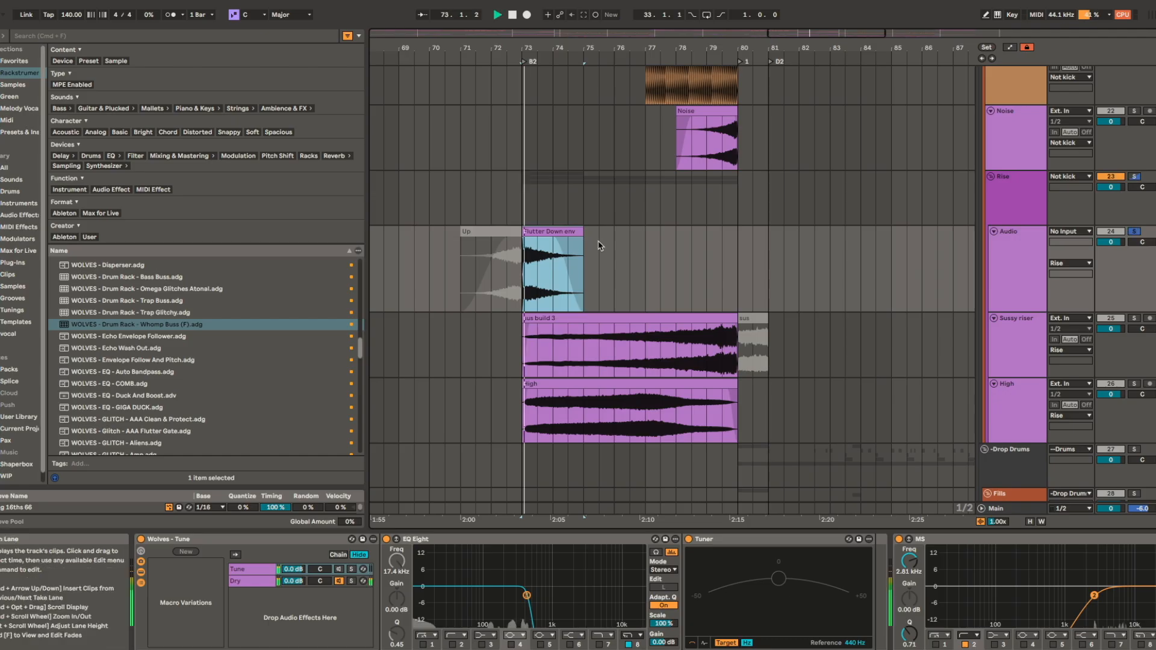
key("space")
- Audition the sus build clip on the soloed Sussy riser track from bar 78
left_click(611, 319)
key("s")
left_click(679, 343)
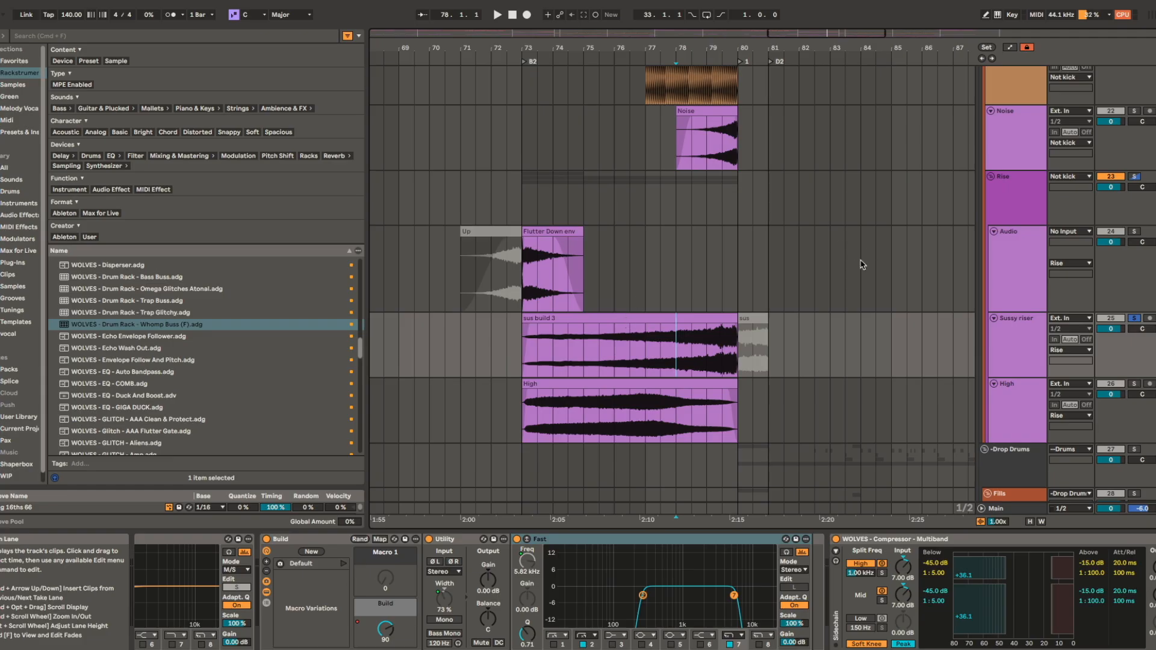
key("space")
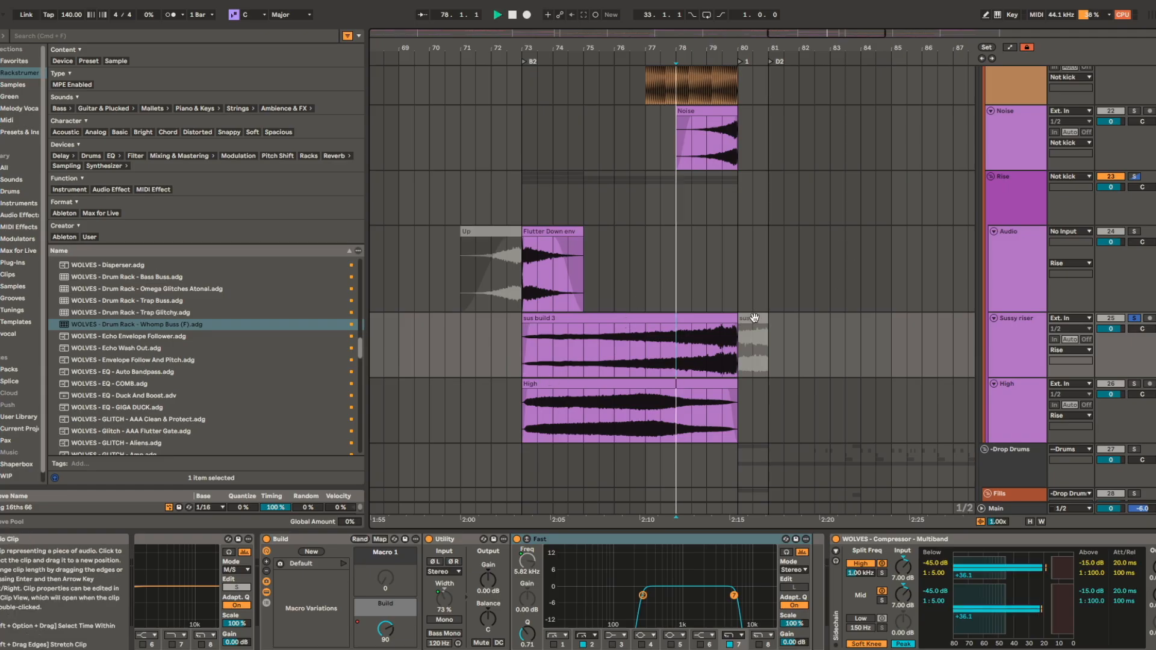
- Stop playback and examine the High clip's enlarged waveform and its track's effect chain
left_click(706, 381)
key("space")
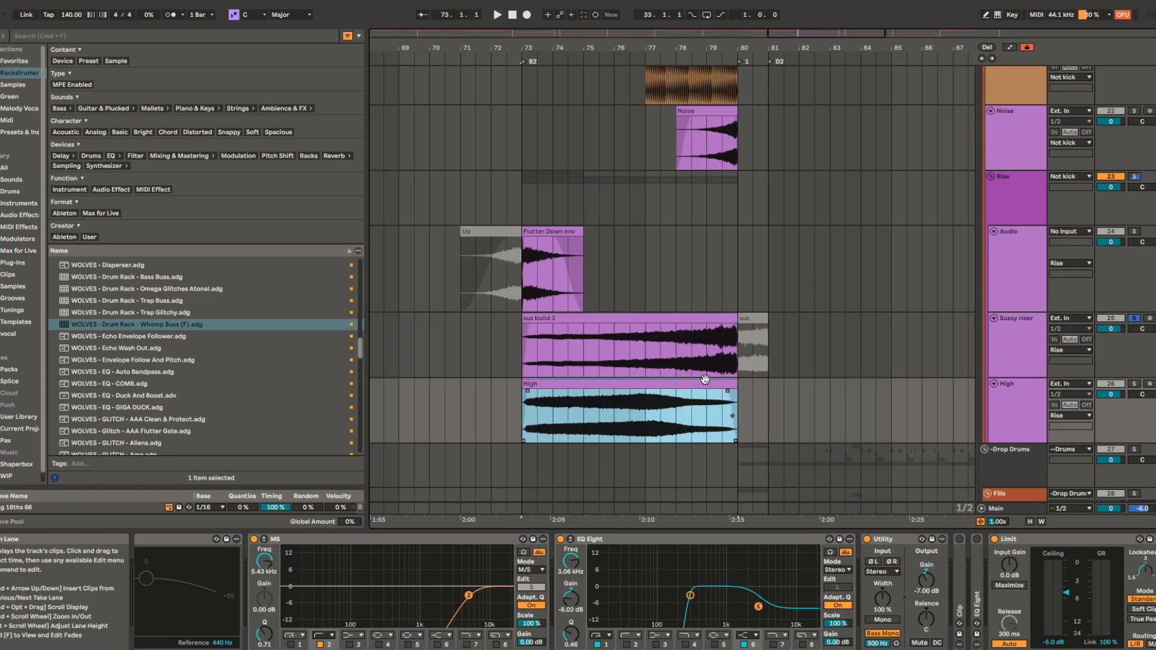
scroll(705, 379, "down", 2)
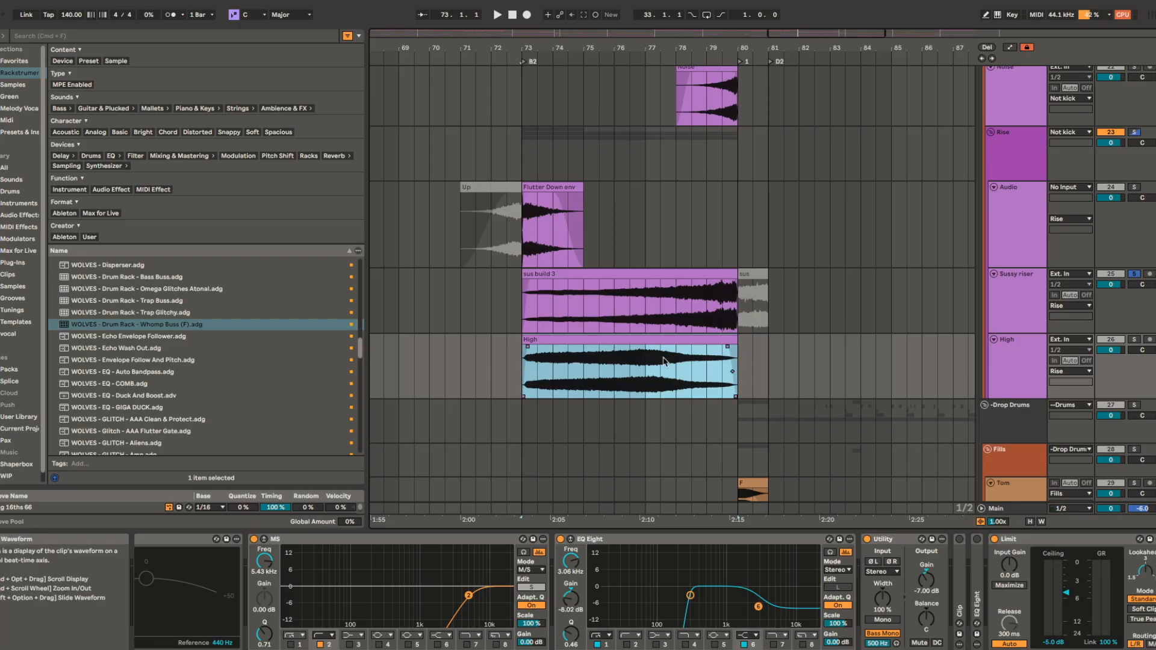
scroll(664, 361, "up", 4)
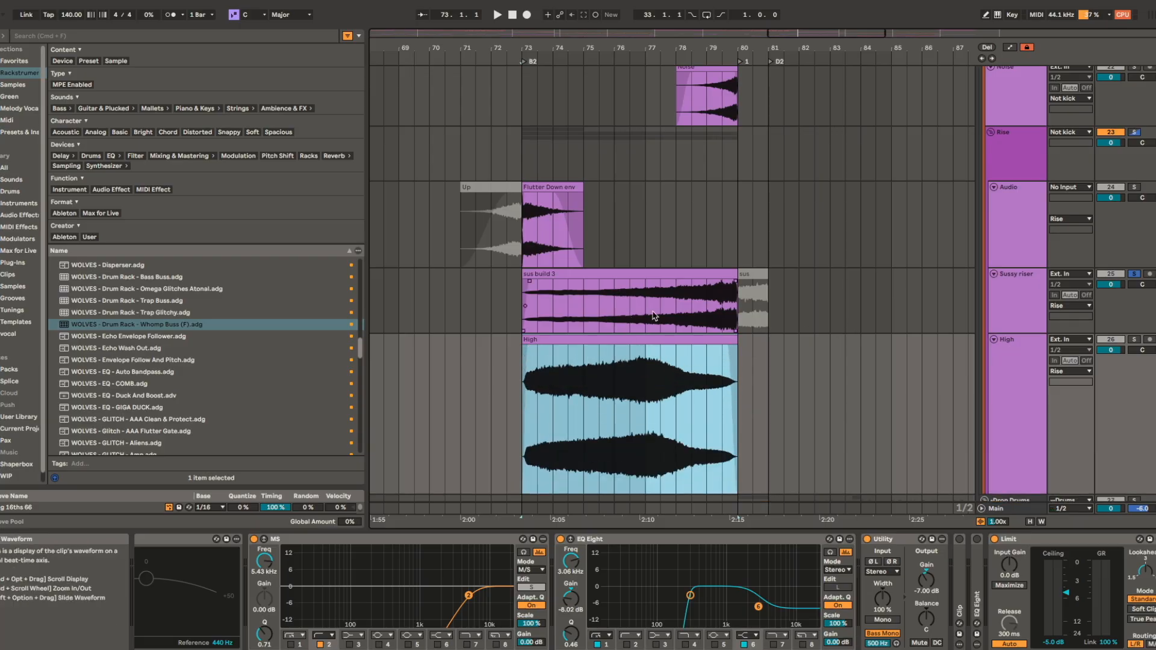
- Audition the soloed Rise group from bar 73 while watching the High track's MS and EQ Eight response
left_click(1033, 161)
key("space")
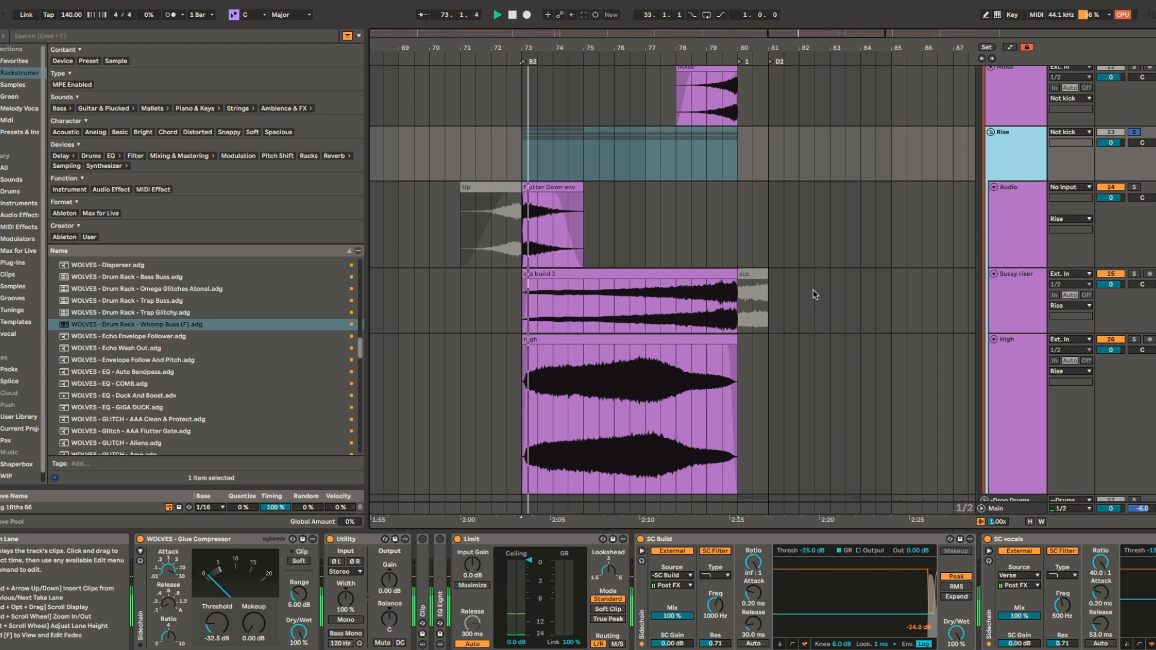
left_click(701, 353)
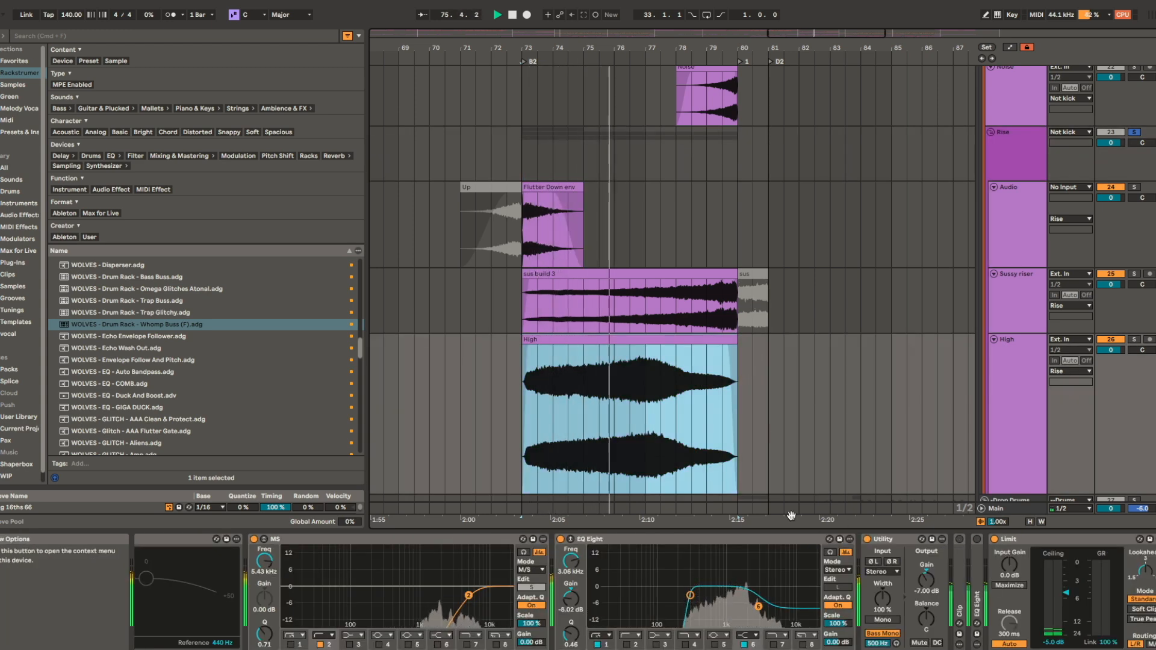
key("space")
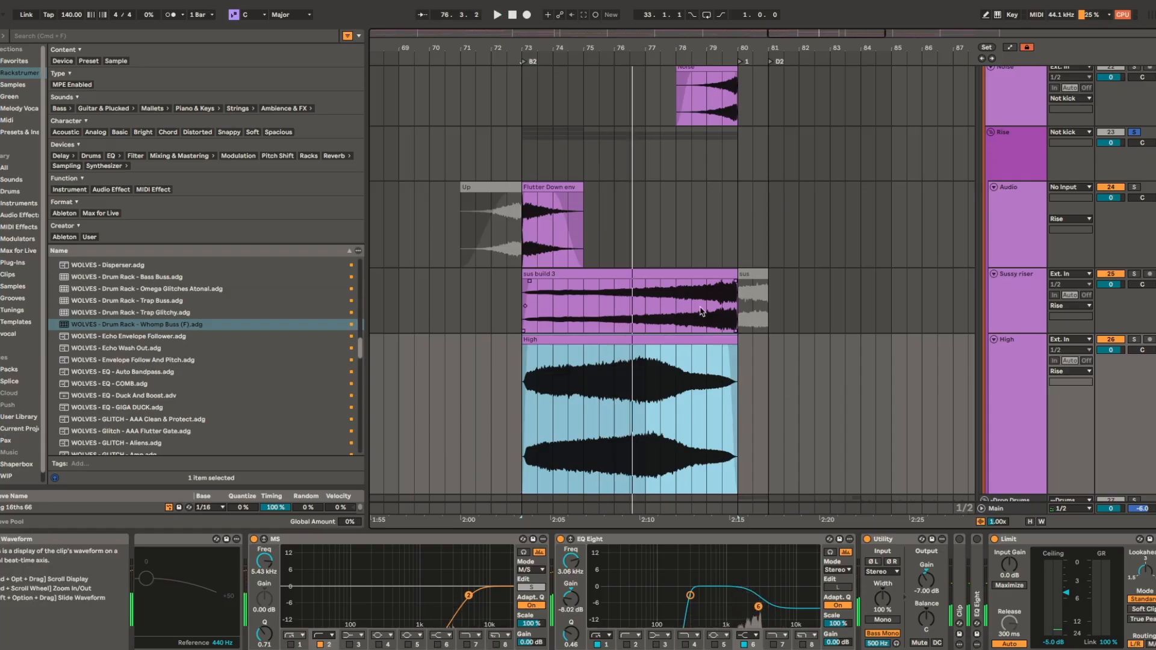
- Review the High clip once more and collapse the Rise group's tracks
scroll(676, 363, "down", 3)
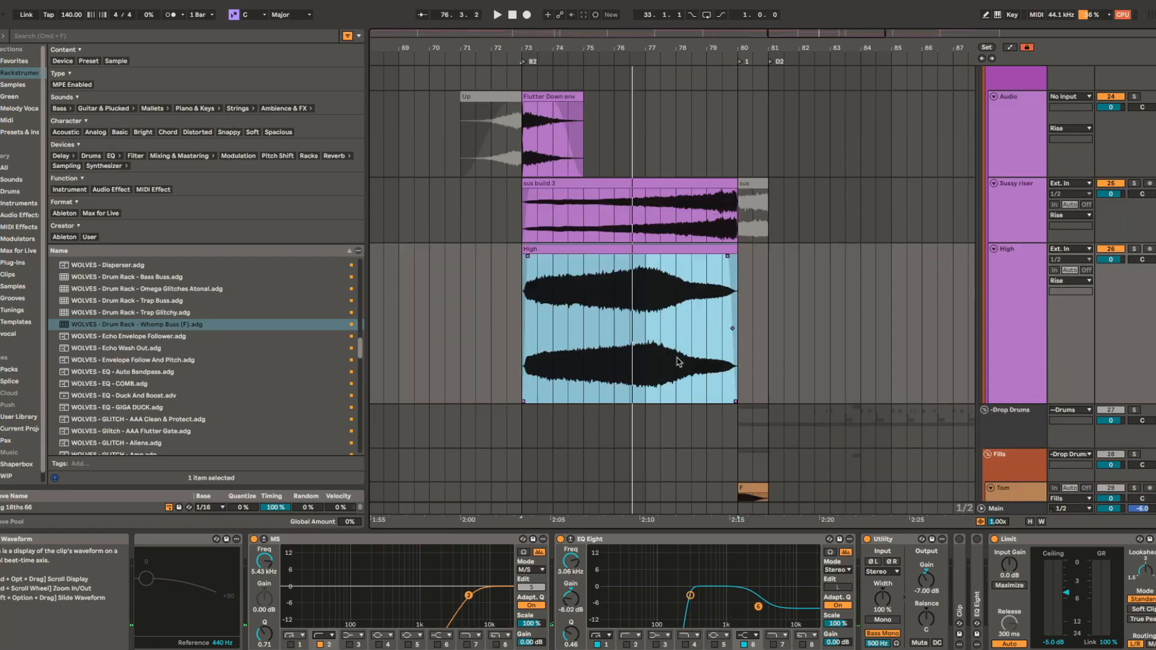
scroll(647, 288, "up", 4)
scroll(662, 253, "down", 3)
key("u")
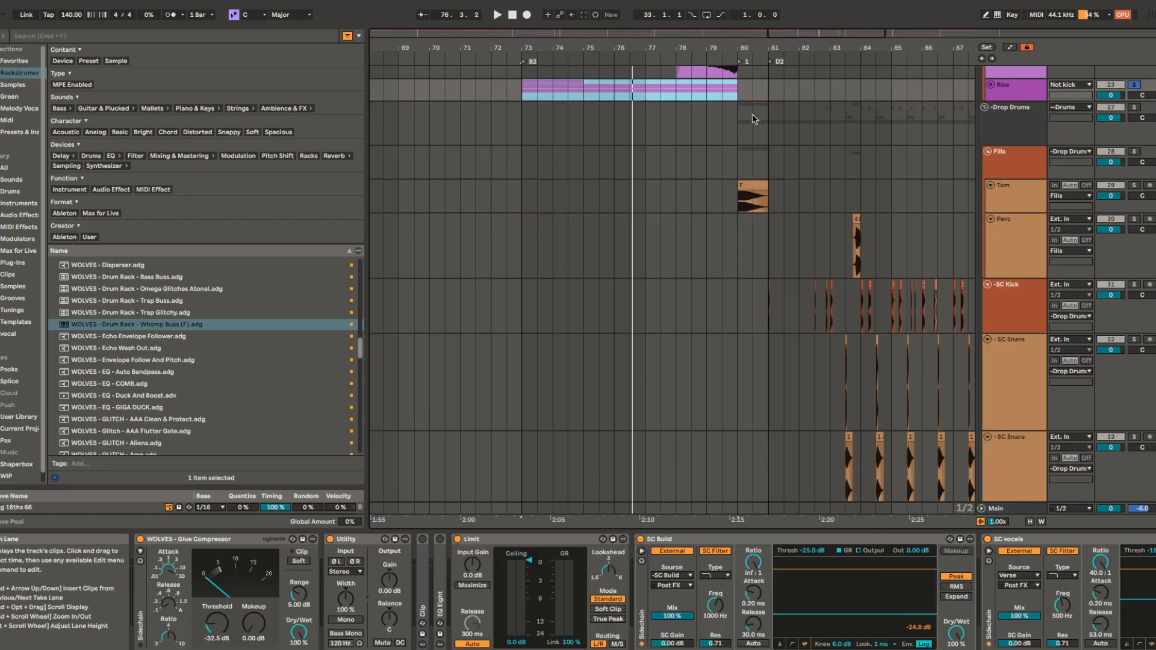
- Return to the Riddim track and set the playback position within bar 77 of its long Build clip
scroll(712, 249, "down", 6)
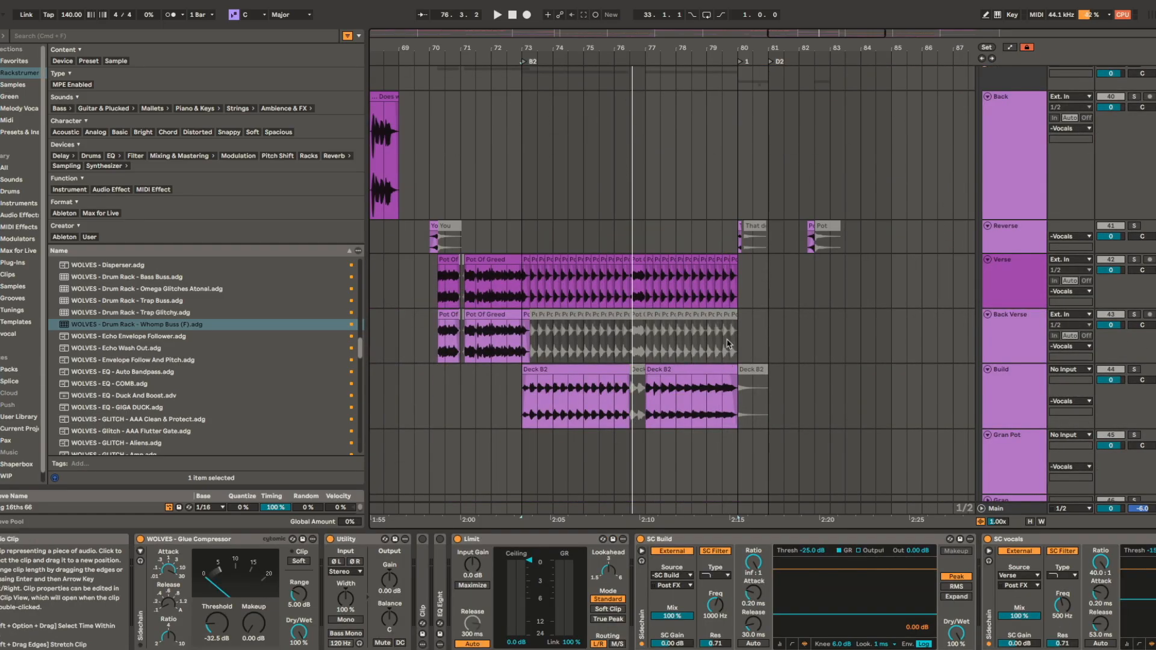
scroll(722, 349, "down", 6)
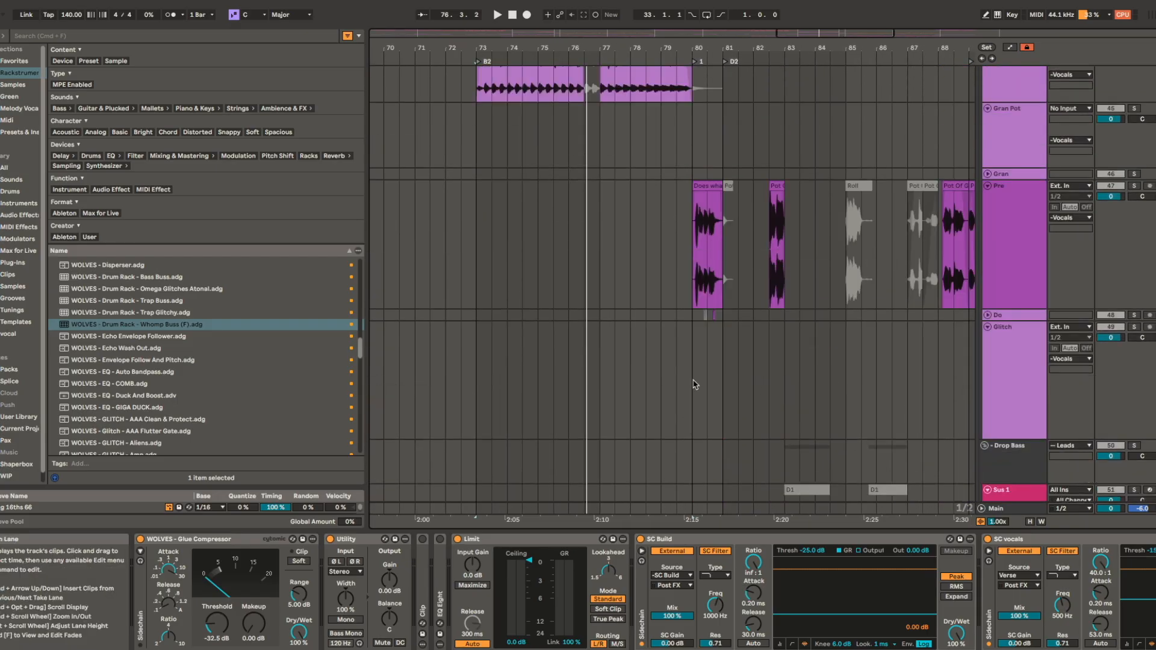
scroll(696, 384, "down", 8)
left_click(611, 280)
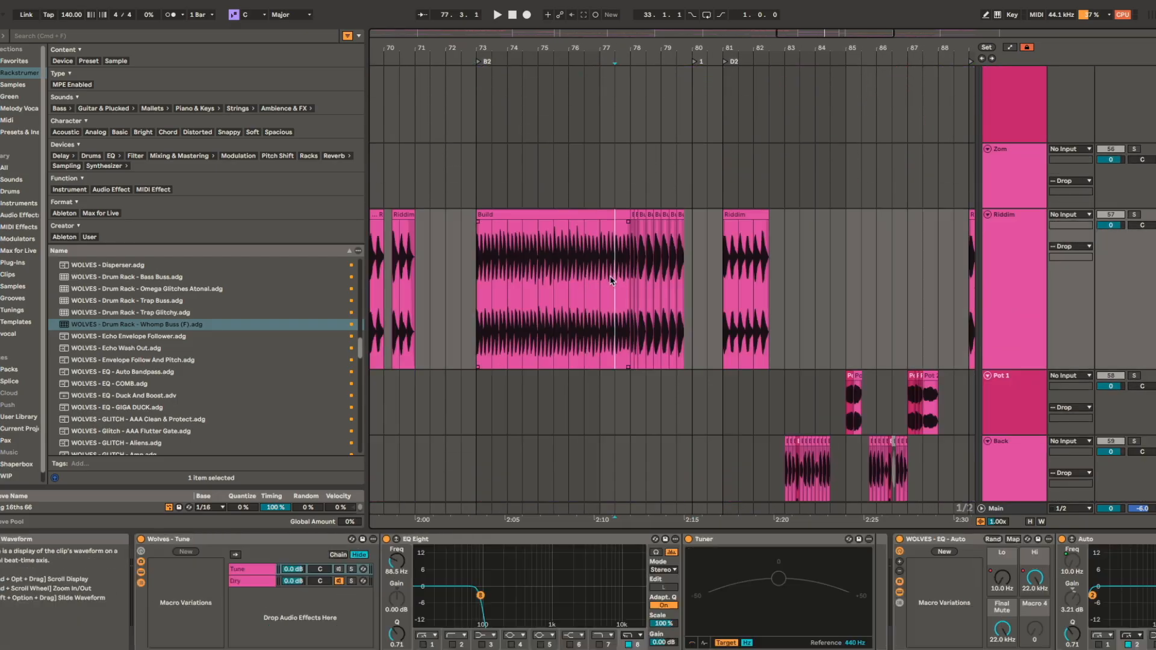
- Play the full mix from bar 79, near the end of the Build clips, into the D2 drop
scroll(626, 307, "up", 2)
scroll(639, 334, "right", 1)
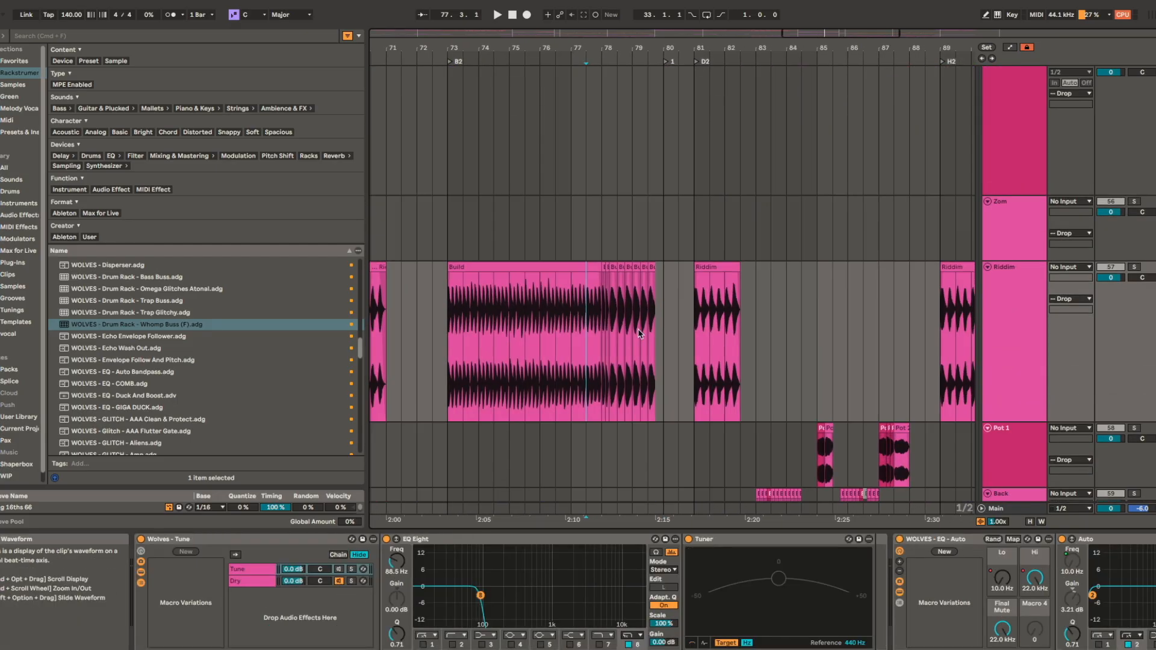
left_click(643, 219)
scroll(687, 247, "right", 3)
scroll(687, 247, "up", 1)
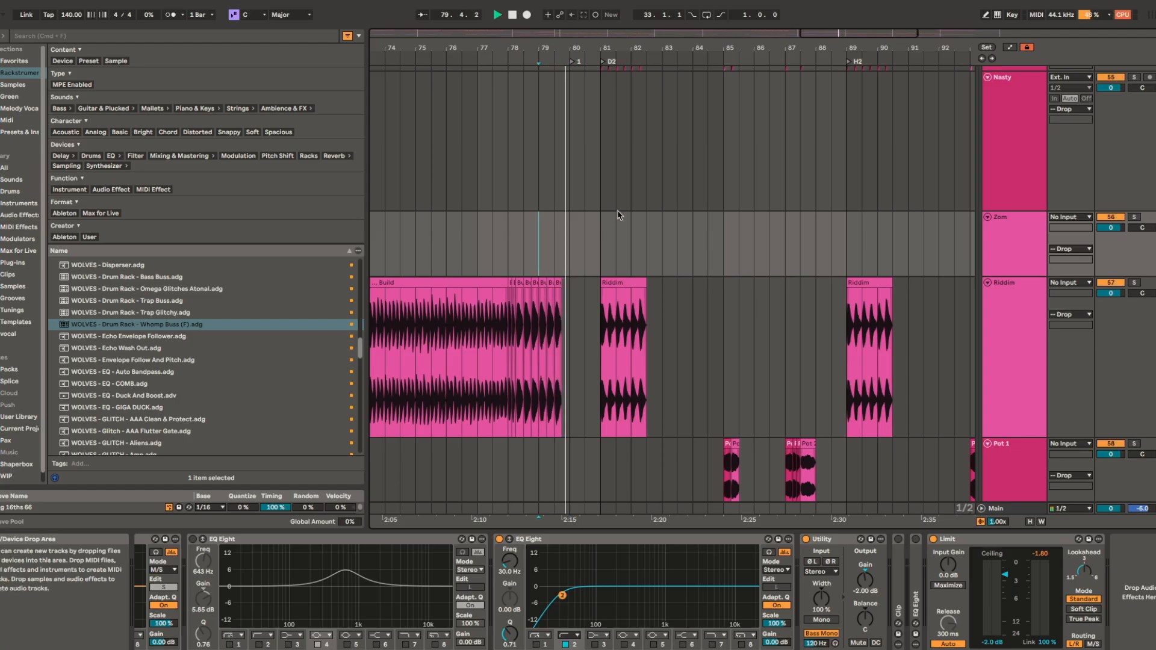
- Collapse the Nasty track, reduce the Kick and Riddim track heights, and turn on Follow during playback of the drop
scroll(702, 186, "up", 3)
scroll(730, 187, "down", 5)
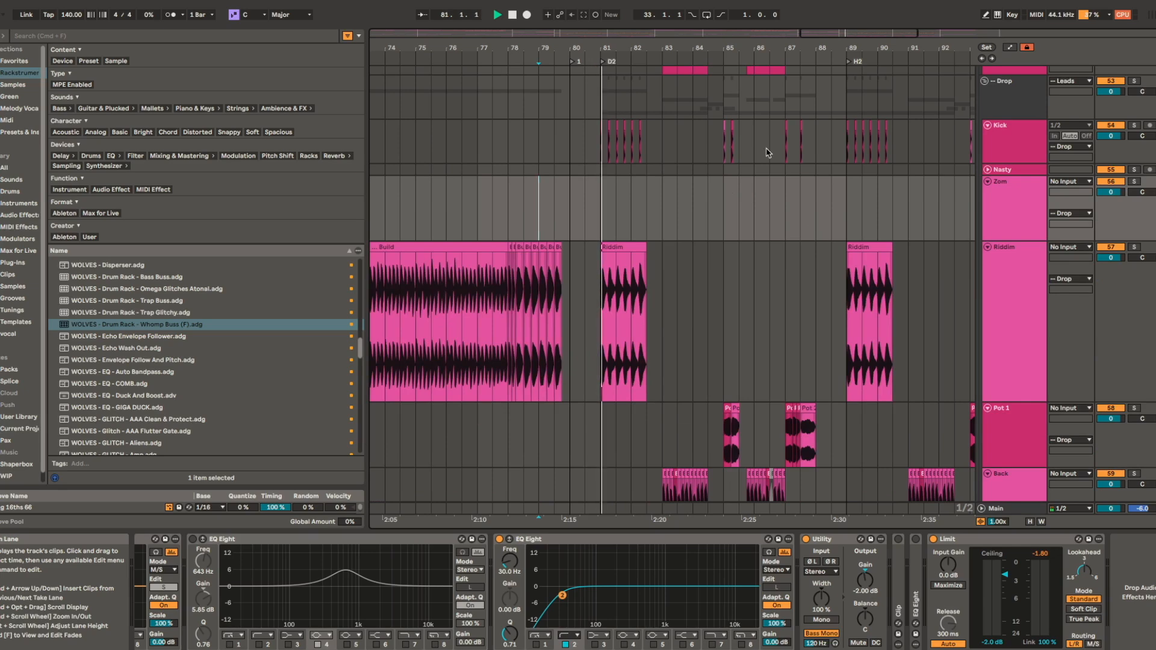
scroll(768, 152, "down", 5)
scroll(765, 242, "down", 5)
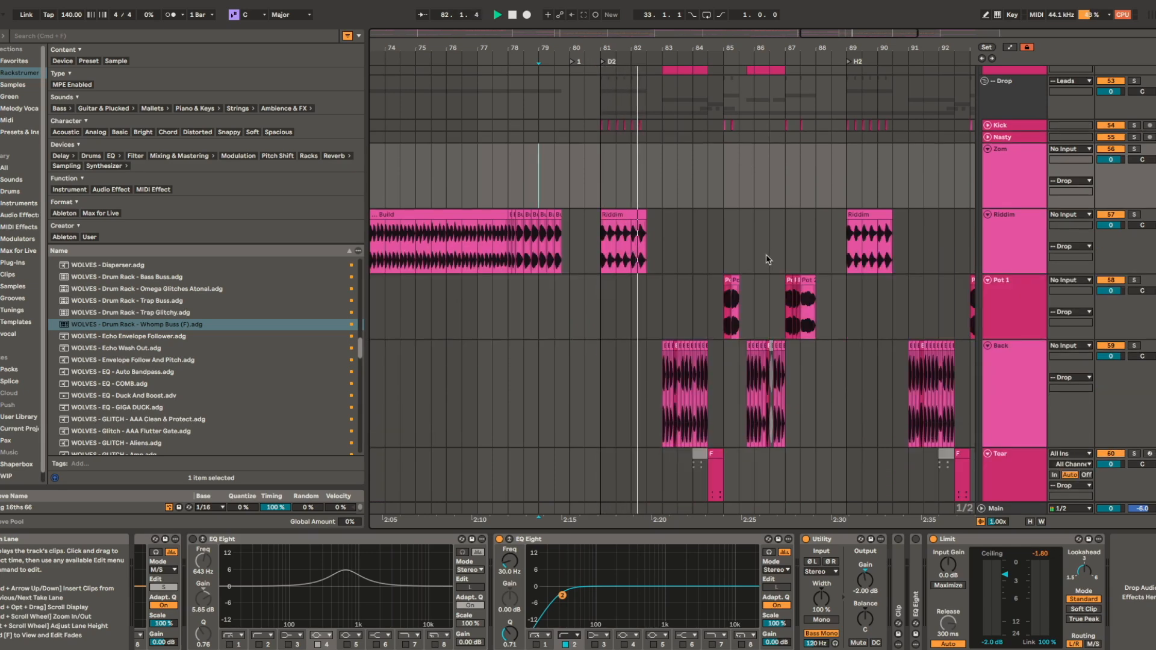
scroll(723, 285, "up", 2)
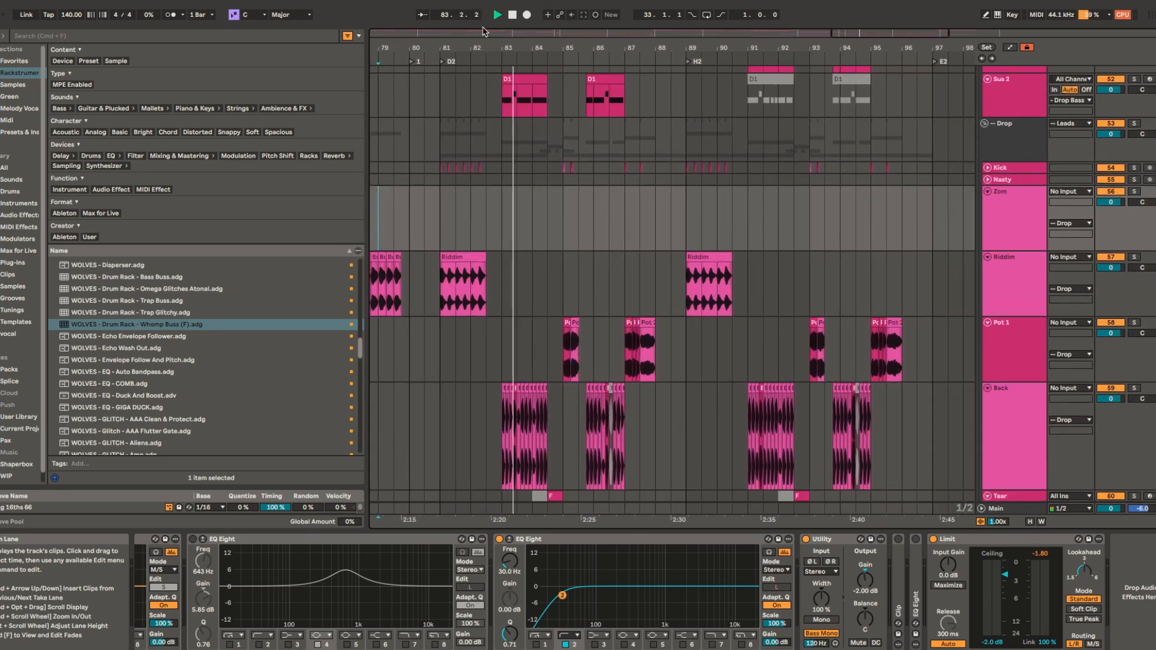
left_click(422, 14)
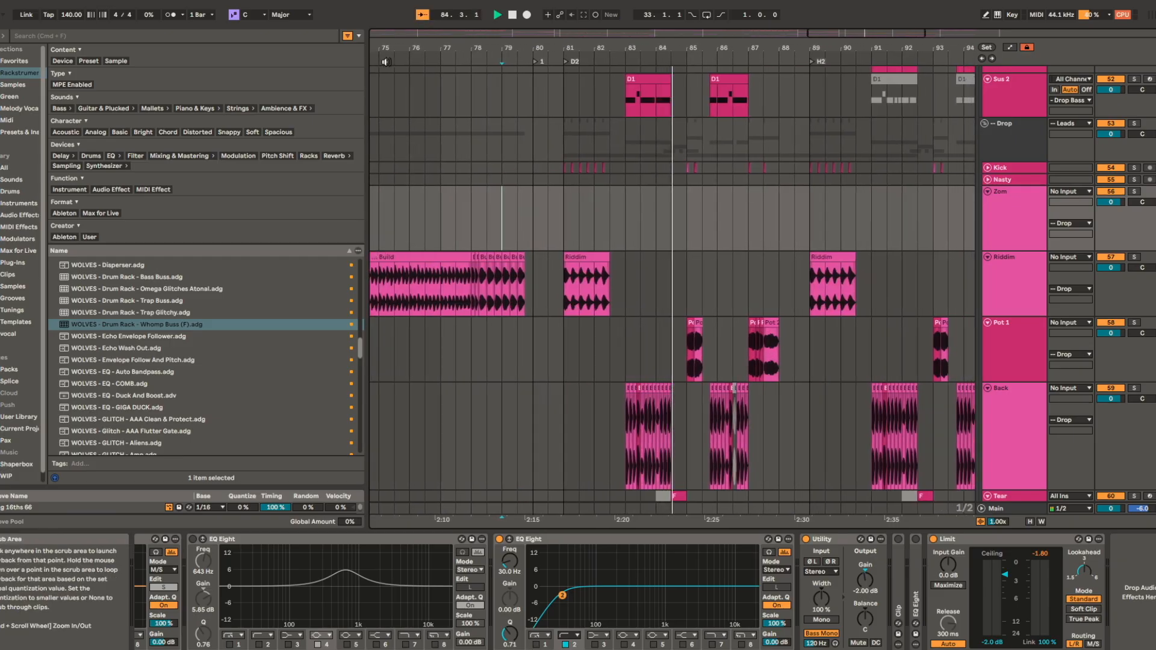
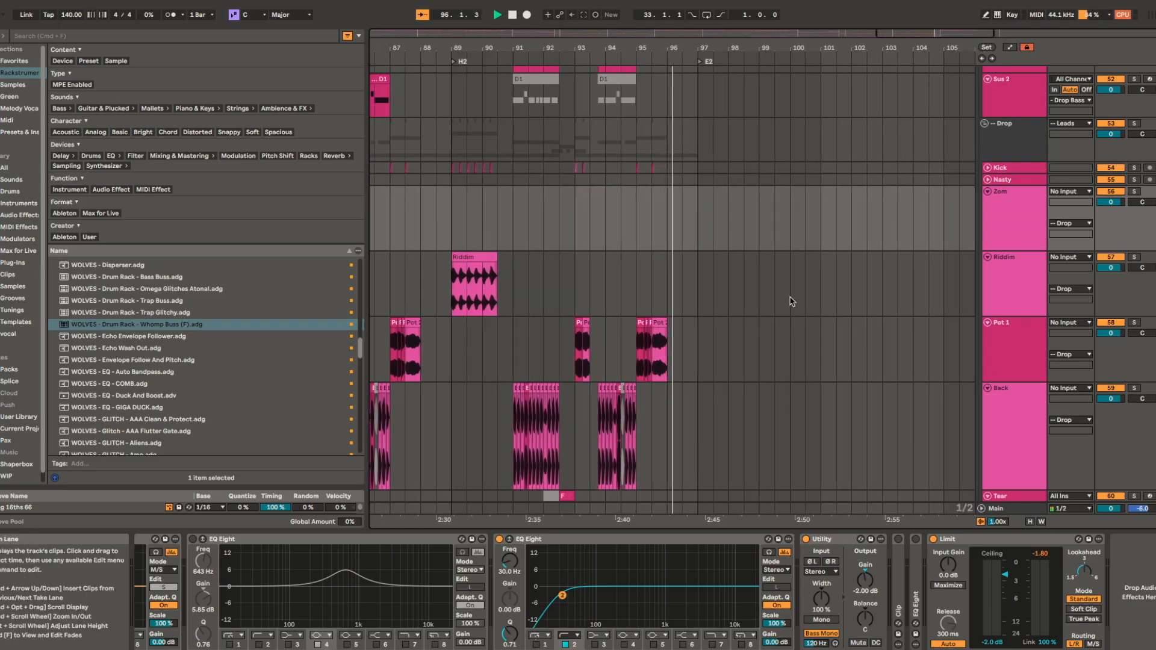
- Stop playback, solo and audition the Riddim clip at bar 81, and turn Follow off
scroll(619, 303, "left", 5)
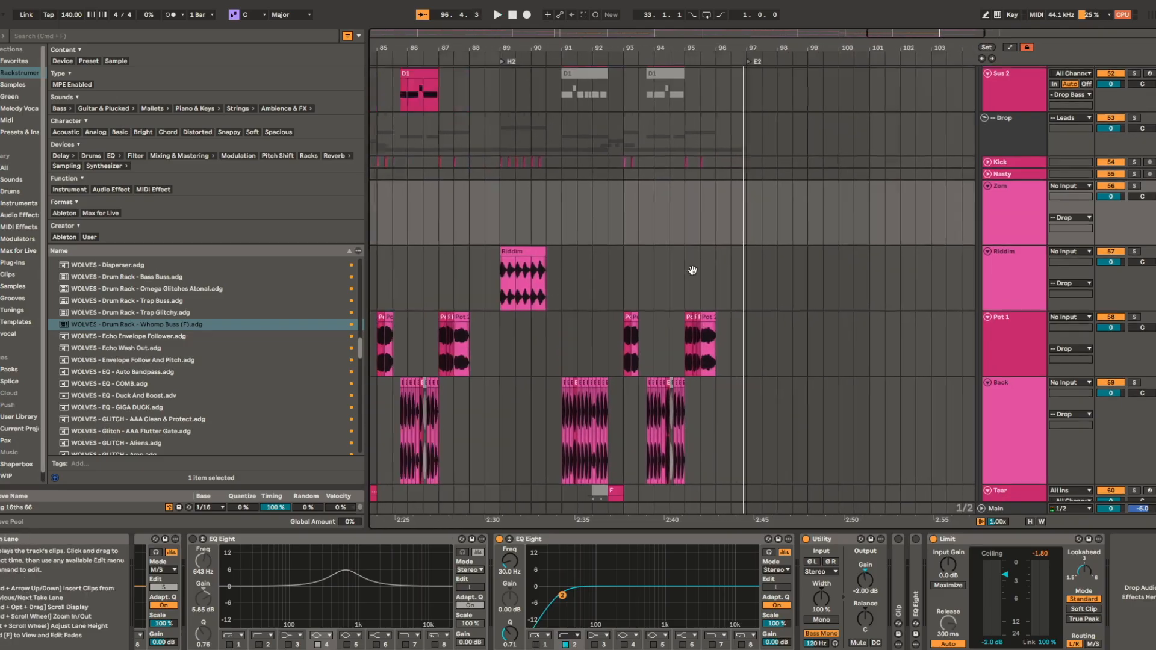
left_click(471, 257)
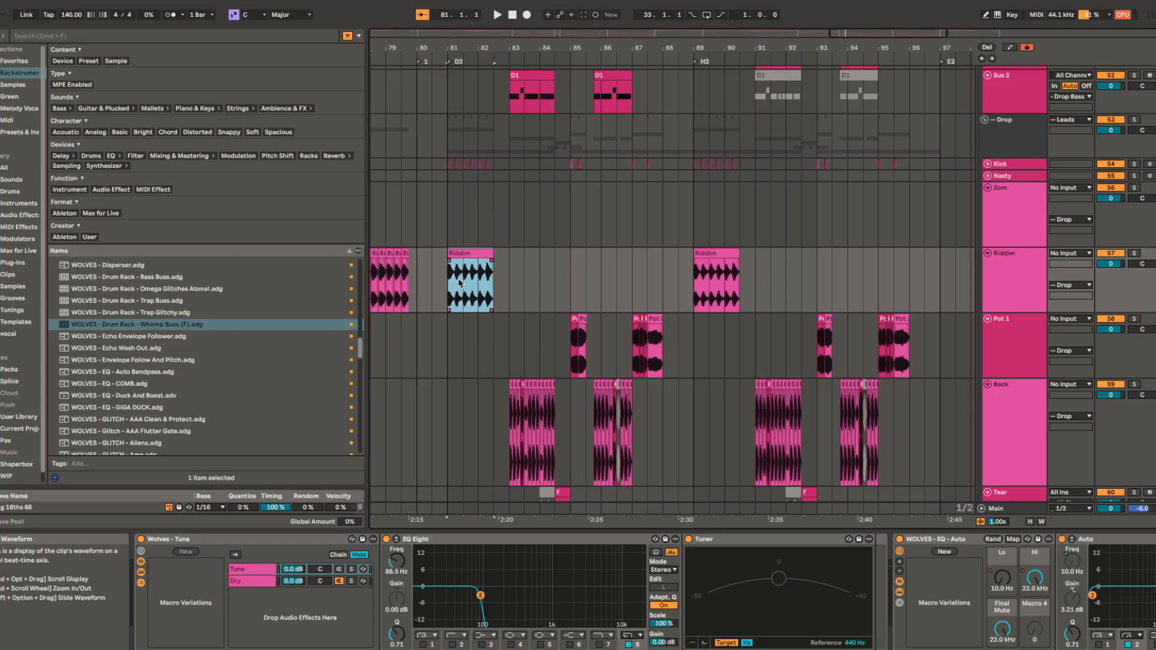
scroll(459, 283, "up", 3)
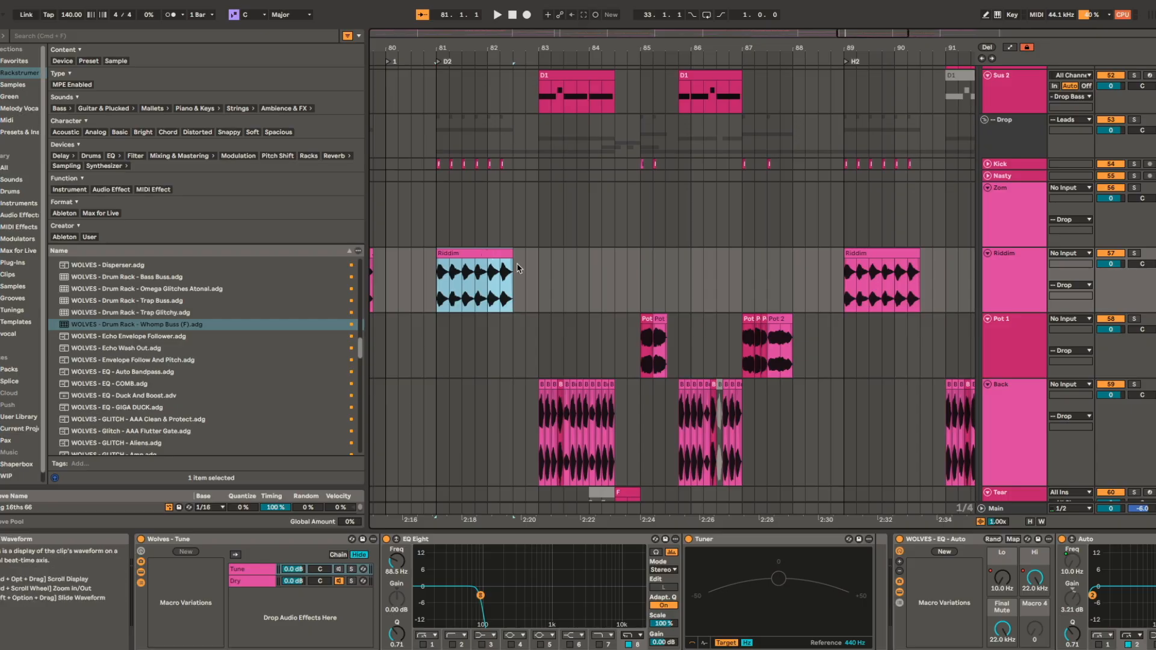
key("s")
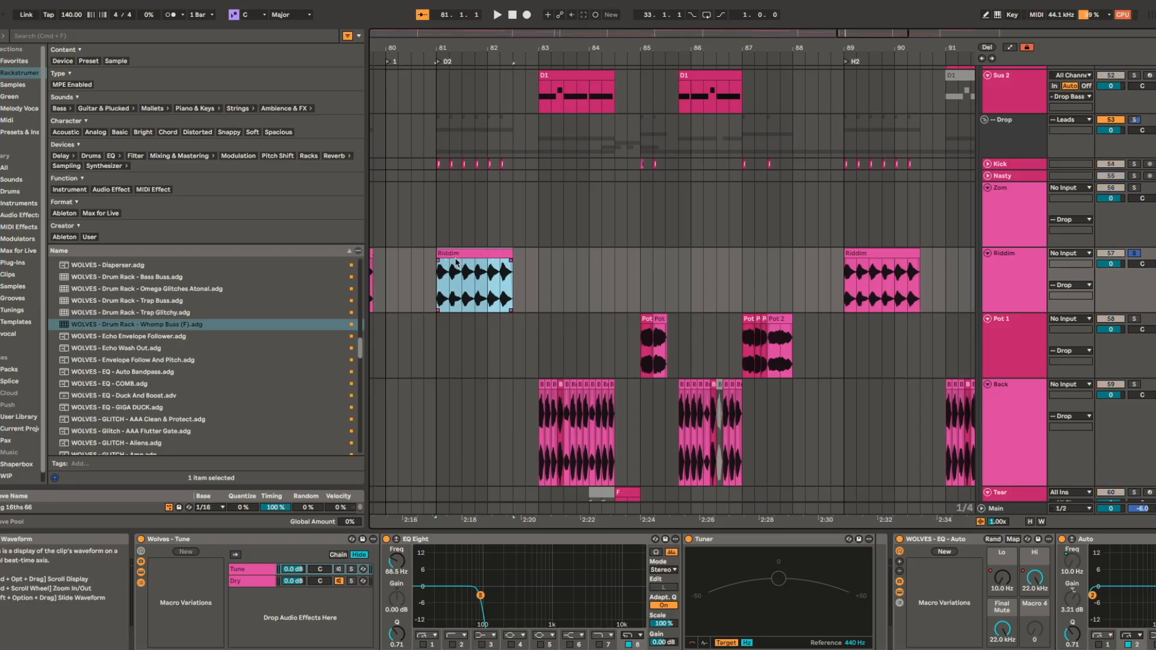
key("space")
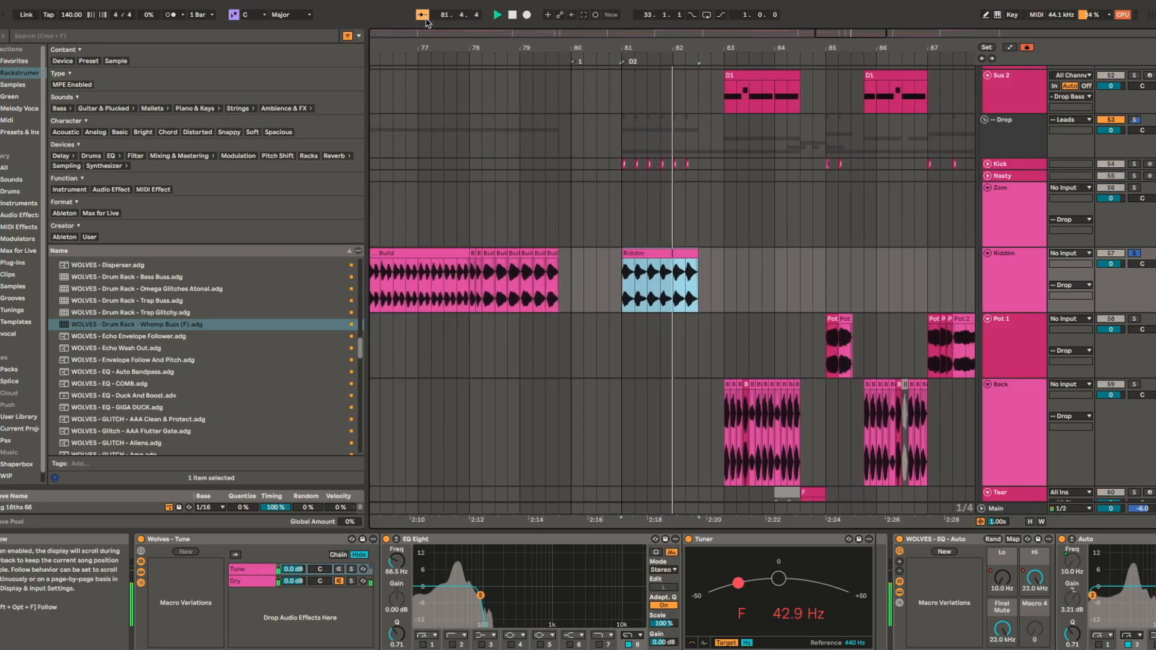
left_click(423, 16)
scroll(583, 175, "up", 6)
key("space")
- Audition the soloed Drop group from bar 81 to hear the Riddim clip together with the kicks
left_click(776, 138)
left_click_drag(836, 141, 517, 160)
key("s")
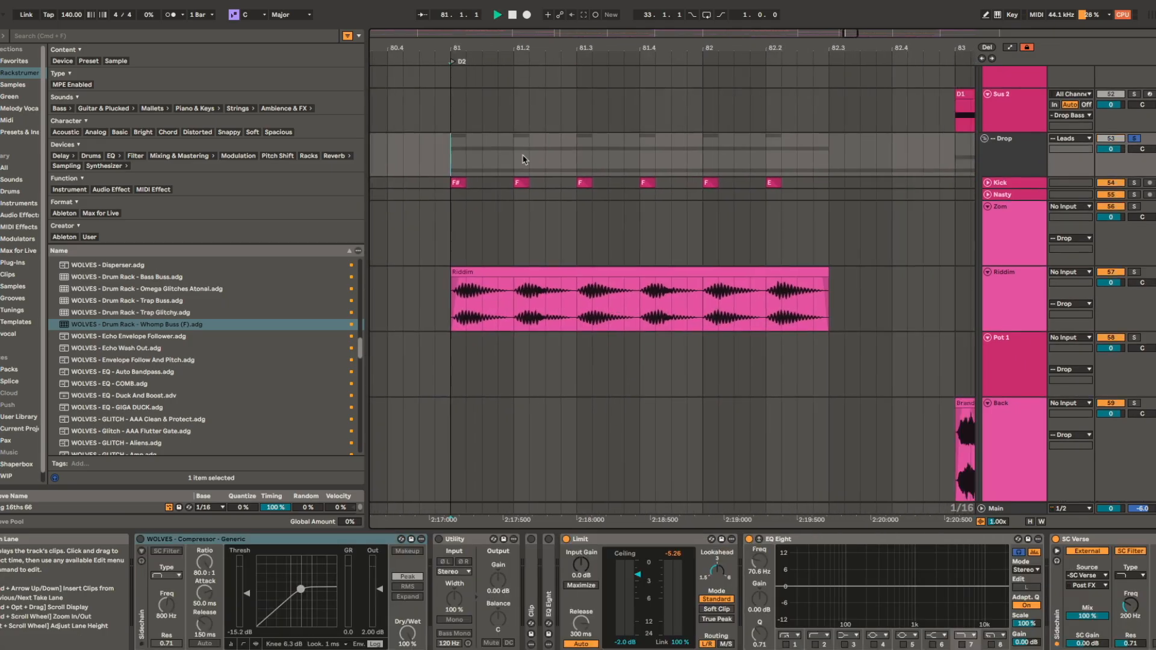
key("space")
scroll(712, 184, "up", 2)
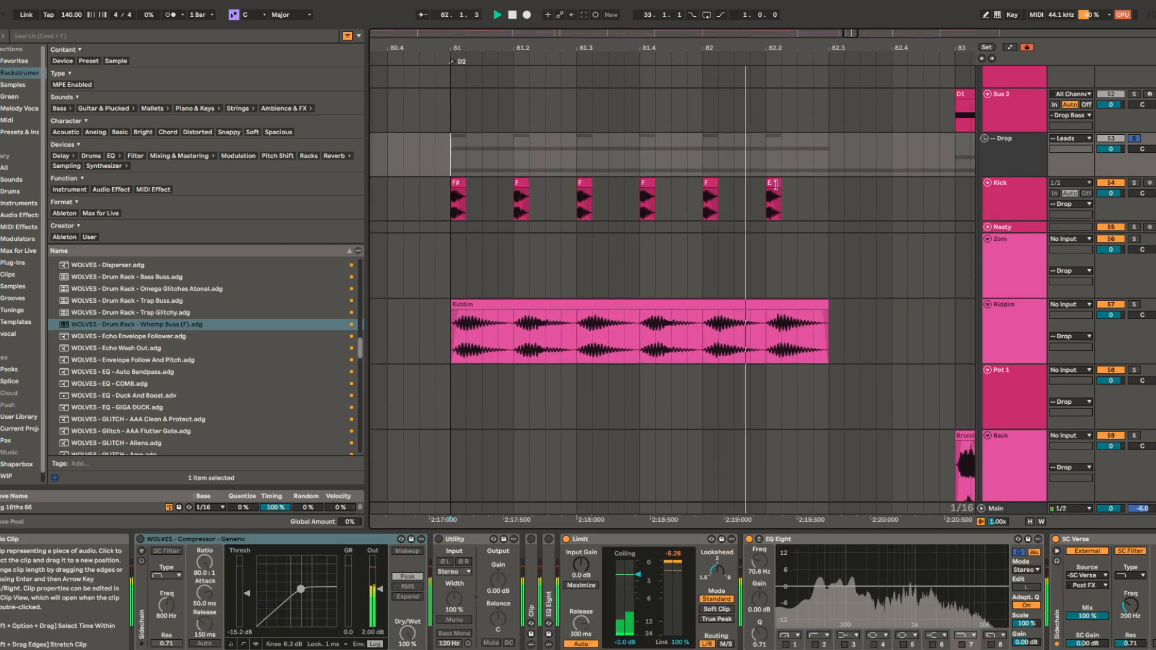
key("space")
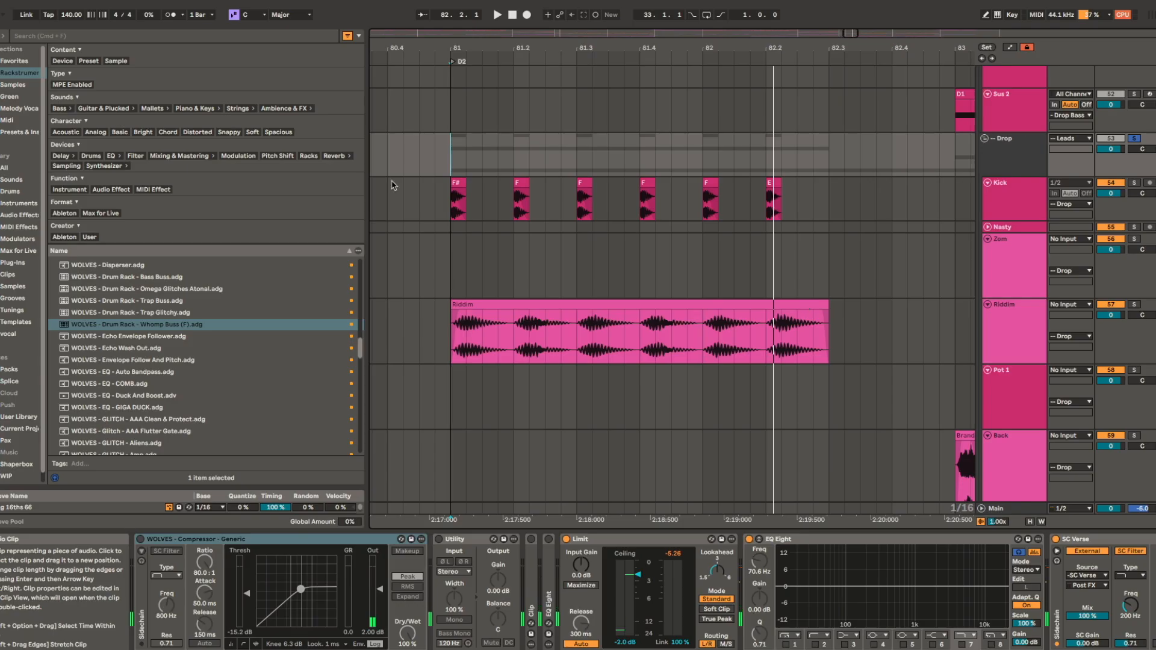
- Solo the short rises track in the Samples group and examine its clip at bar 81 and effect chain
scroll(491, 284, "up", 5)
scroll(543, 237, "down", 8)
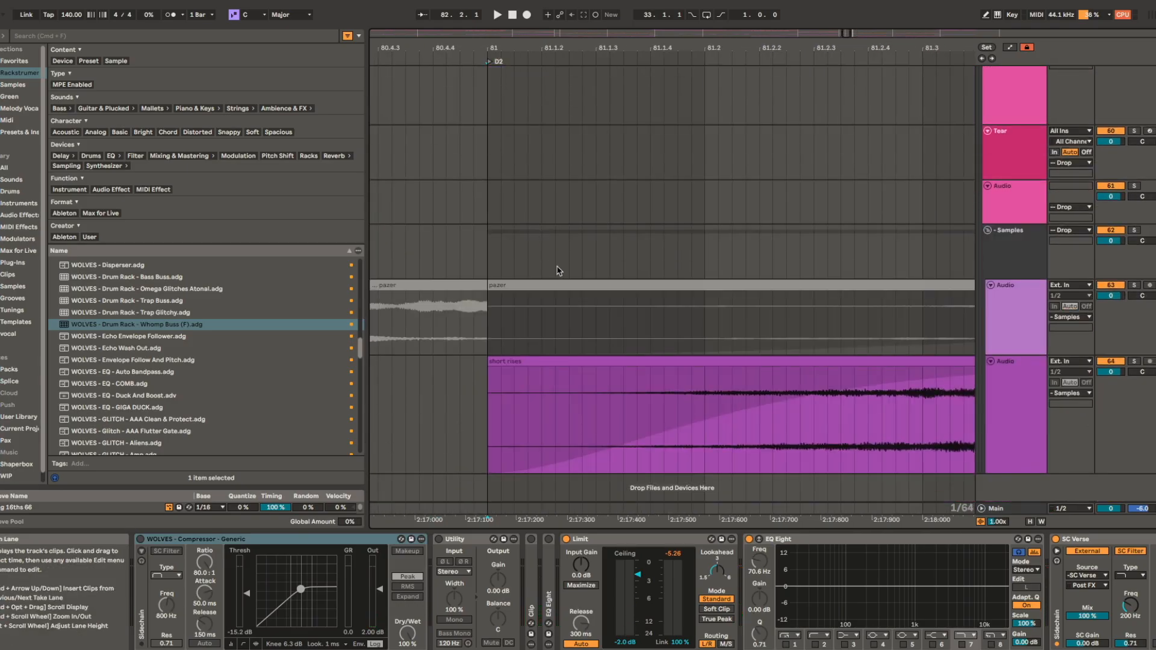
scroll(600, 309, "down", 8)
left_click(735, 362)
key("s")
left_click_drag(735, 362, 567, 353)
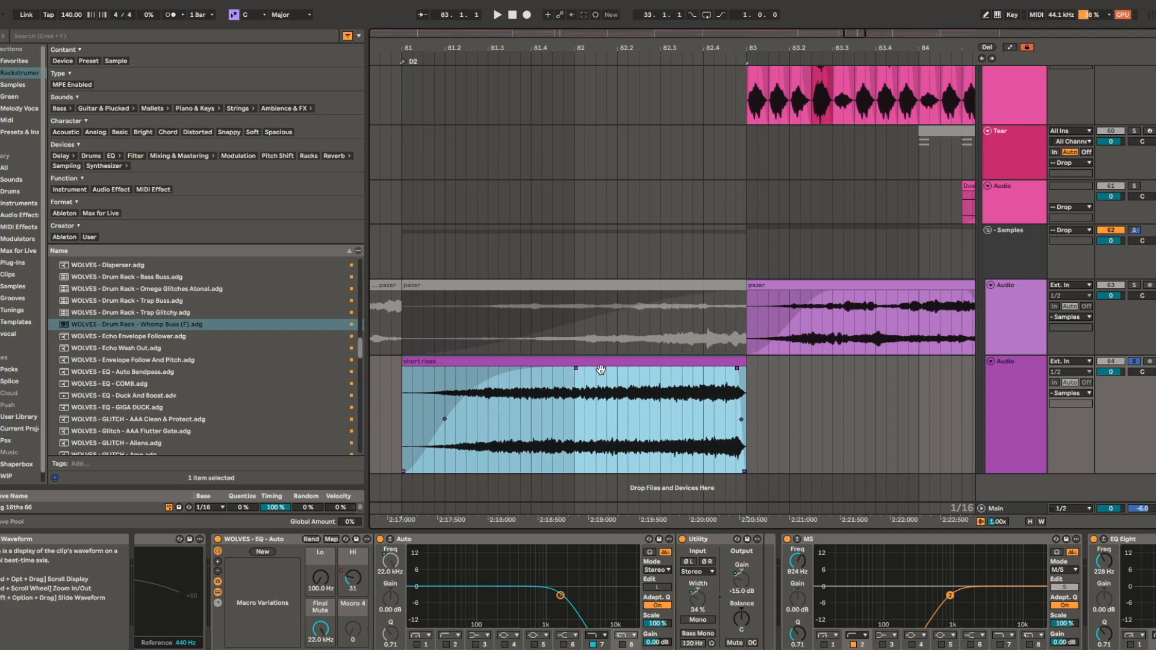
scroll(598, 366, "down", 5)
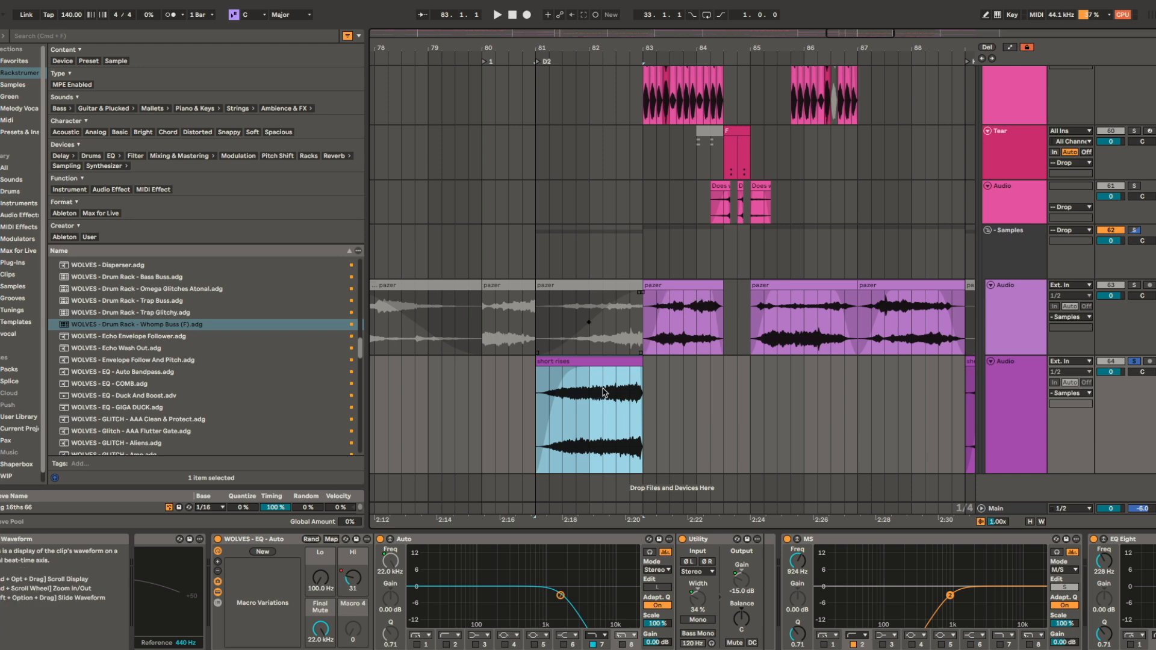
- Show the automation lanes and audition the short rises clip at the start of D2
key("a")
key("space")
mouse_move(614, 430)
left_mouse_down()
mouse_move(617, 304)
mouse_move(318, 301)
left_mouse_up()
key("space")
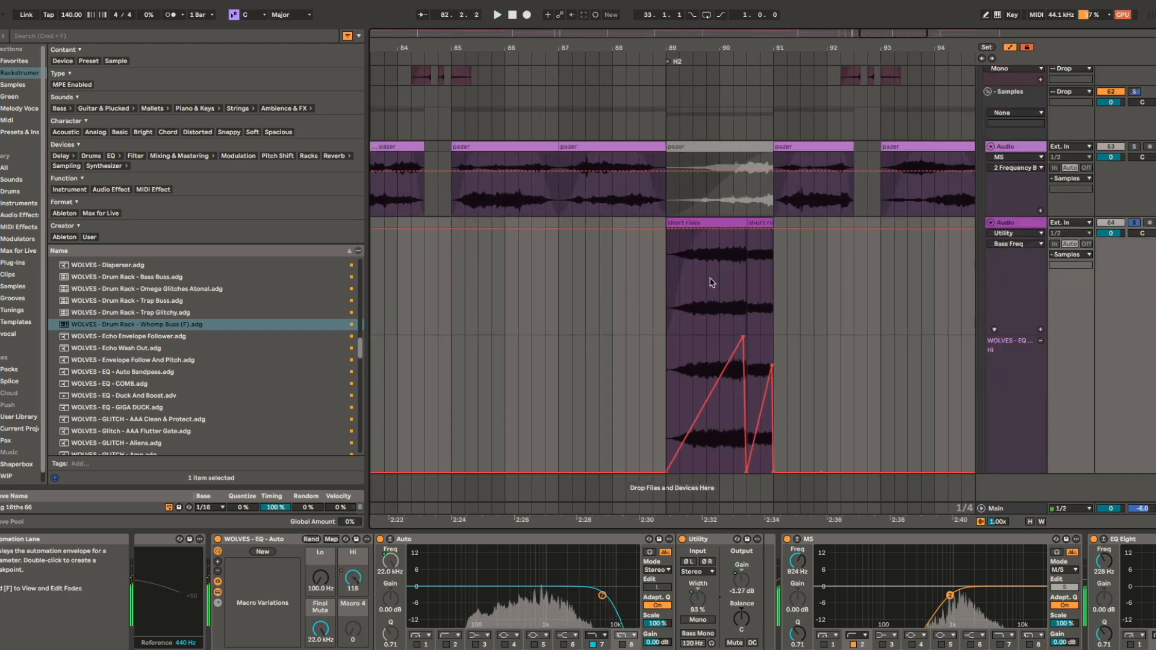
- Audition the automated short rises clips at H2 and just before E2, and hide the automation lanes
left_click(708, 282)
key("space")
mouse_move(958, 289)
left_mouse_down()
mouse_move(725, 288)
mouse_move(989, 301)
left_mouse_up()
key("space")
left_click(836, 289)
key("space")
key("space")
scroll(747, 283, "down", 5)
key("a")
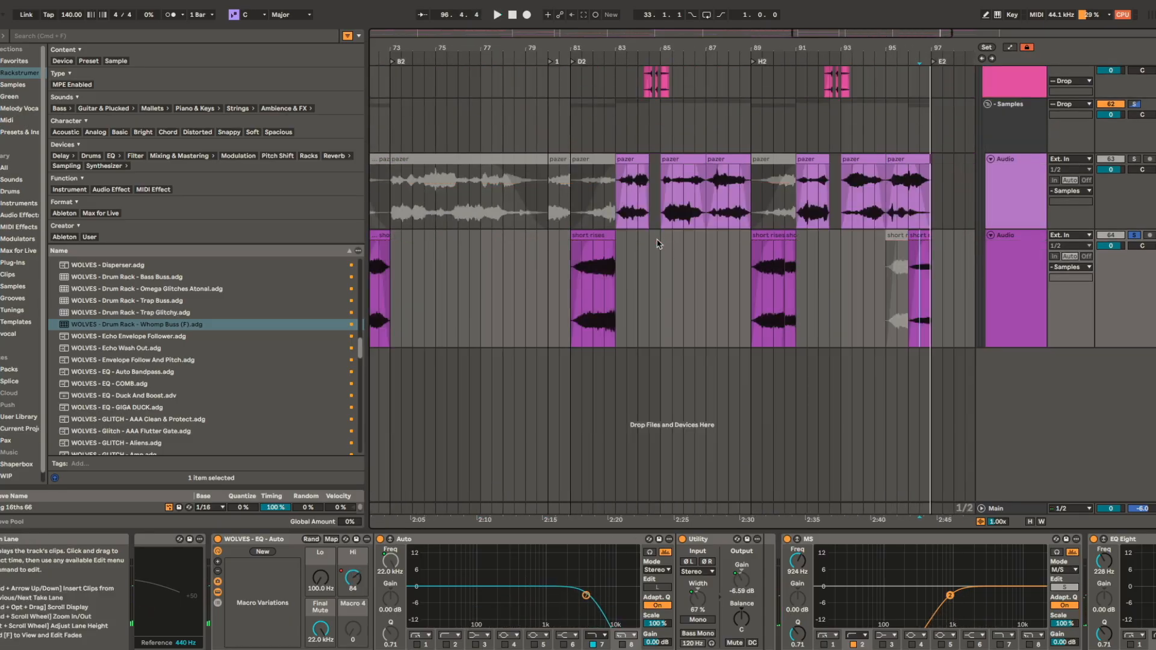
- Solo the Sus 2 track and audition its D1 clip from bar 83
scroll(626, 220, "up", 10)
left_click(630, 246)
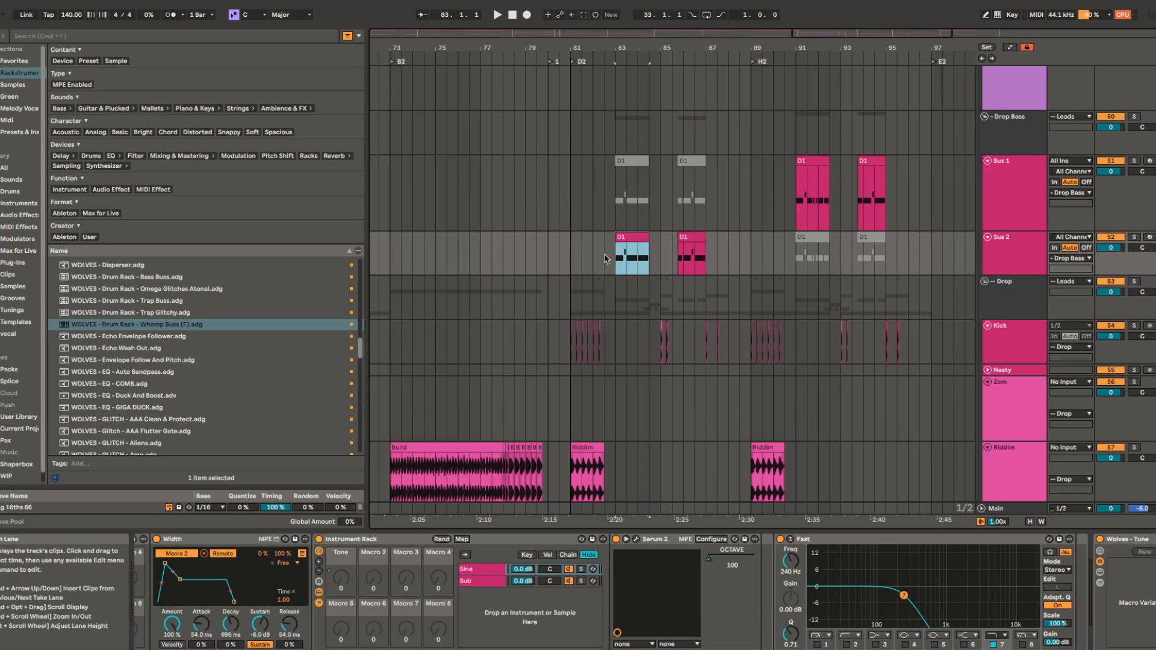
key("s")
key("s")
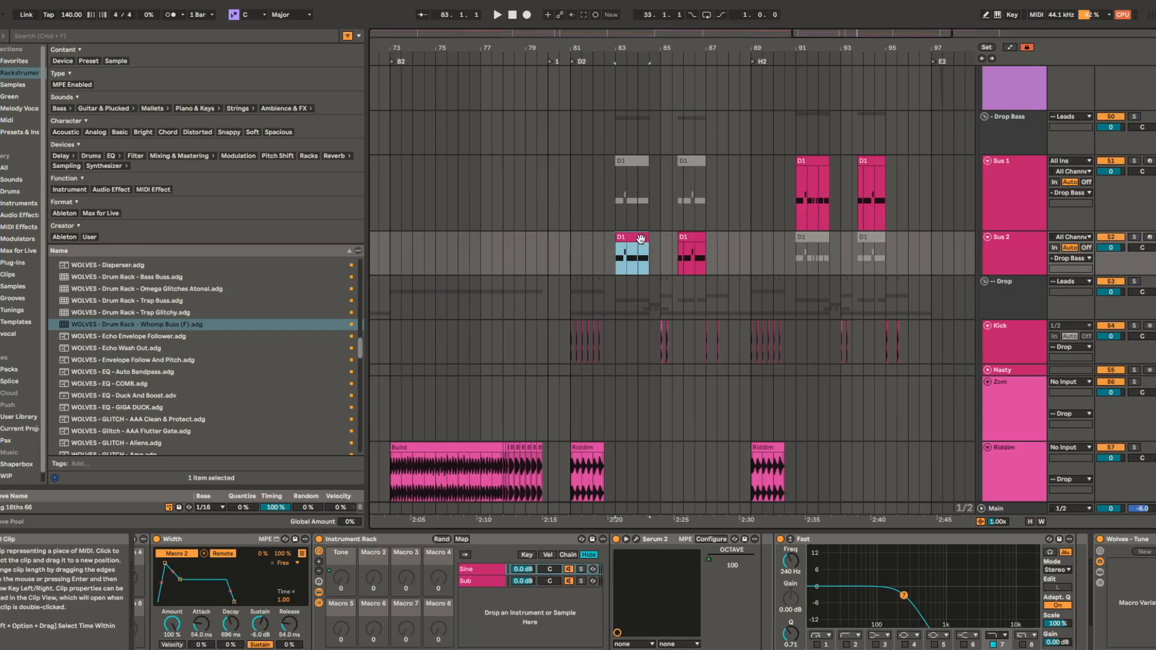
scroll(641, 240, "down", 3)
left_click_drag(641, 240, 891, 228)
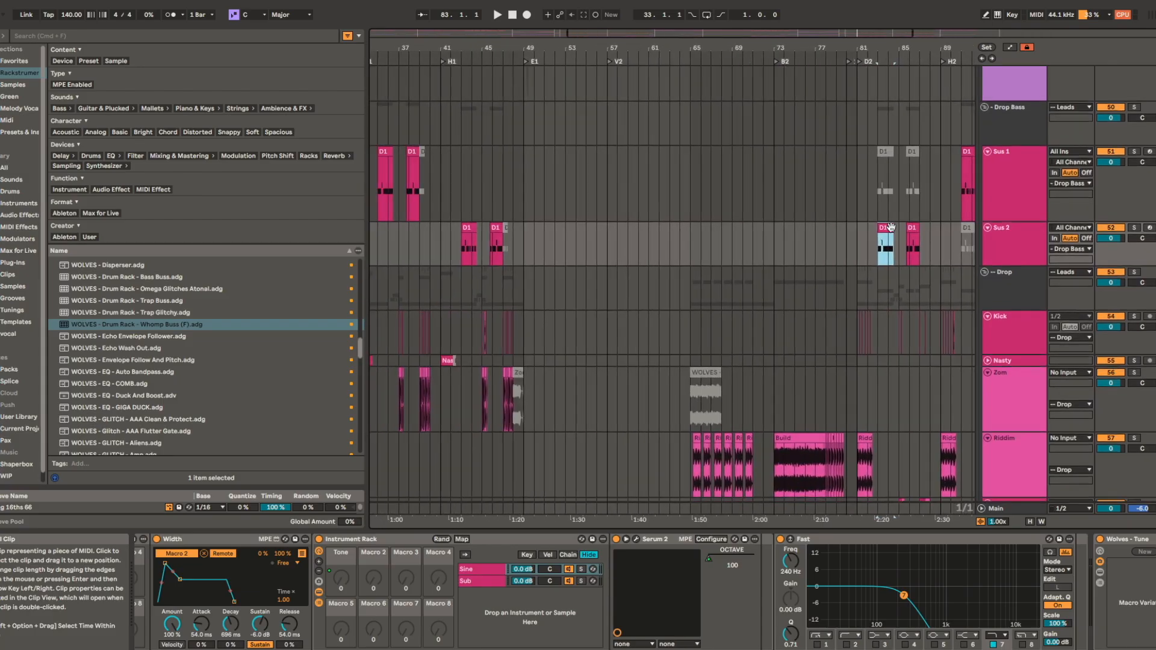
left_click_drag(786, 236, 797, 223)
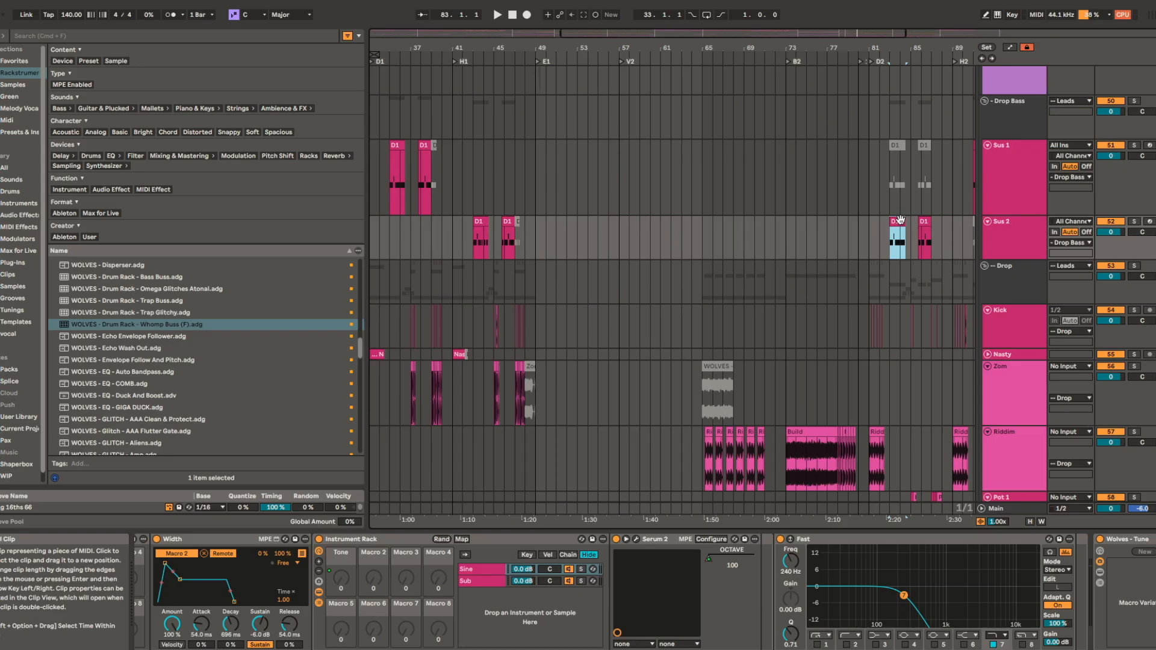
scroll(901, 218, "right", 5)
key("space")
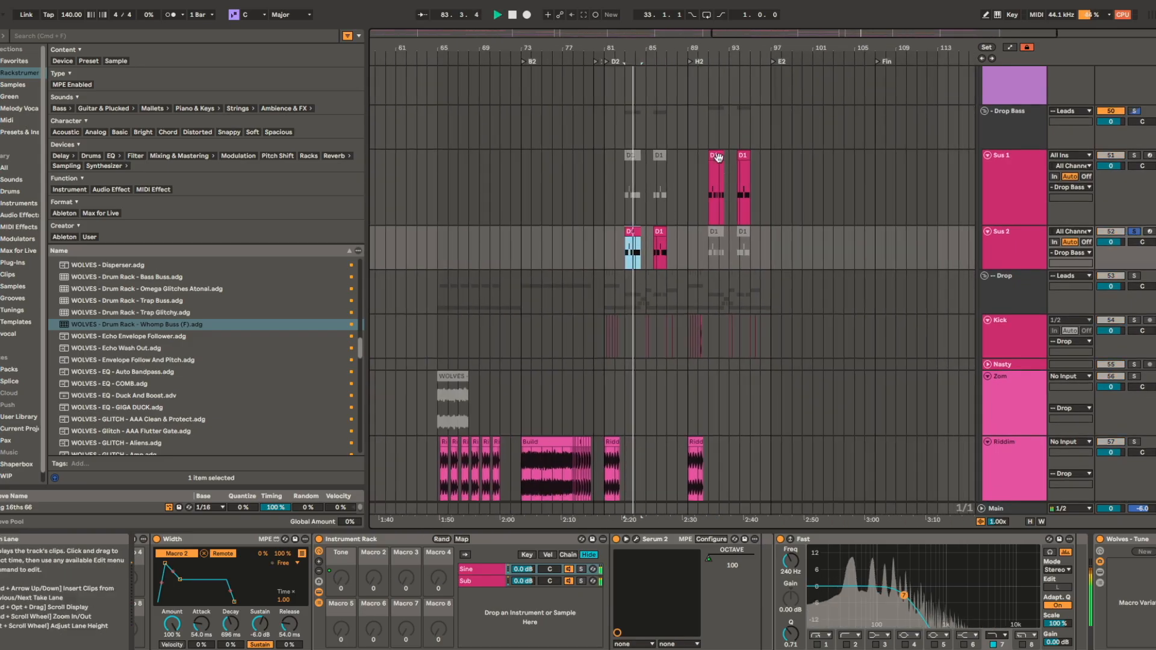
key("space")
- Solo and audition the Sus 1 track's D1 clip at bar 91, and return the playback position to bar 83
left_click(714, 190)
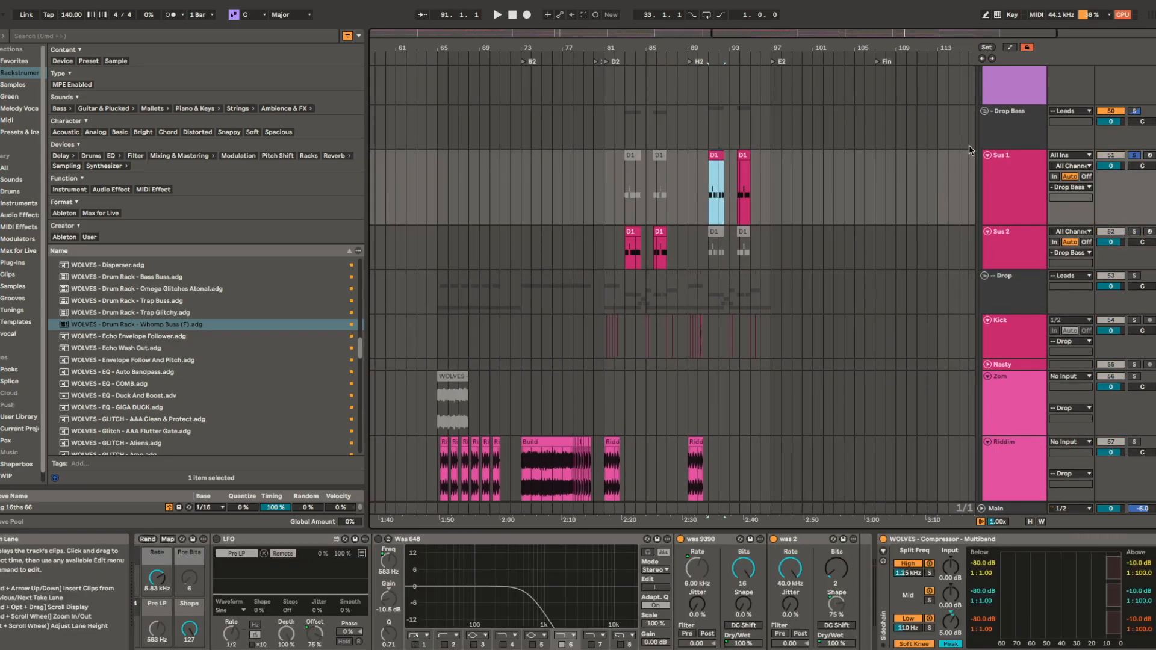
key("space")
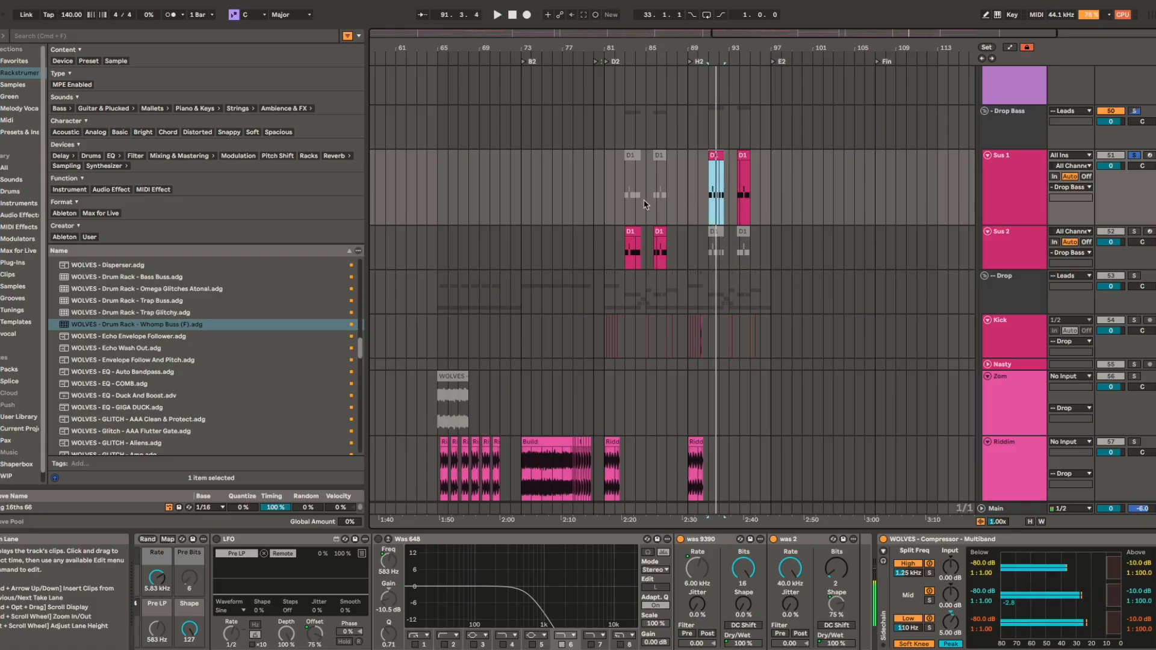
scroll(627, 192, "up", 3)
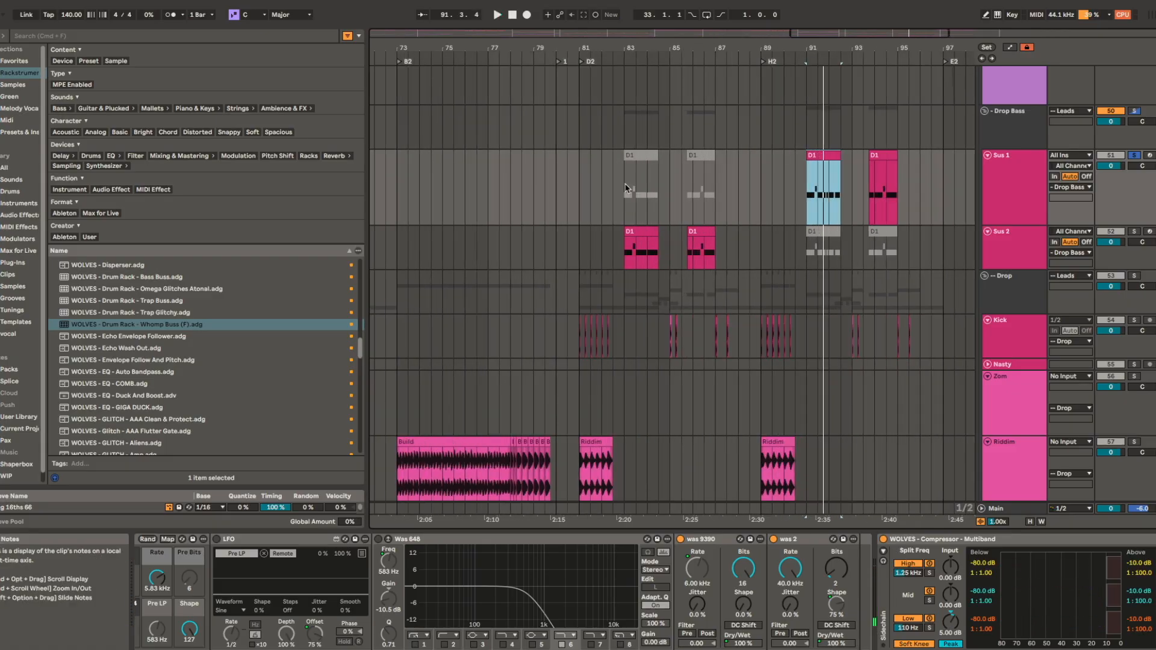
left_click(625, 187)
key("space")
scroll(649, 313, "down", 3)
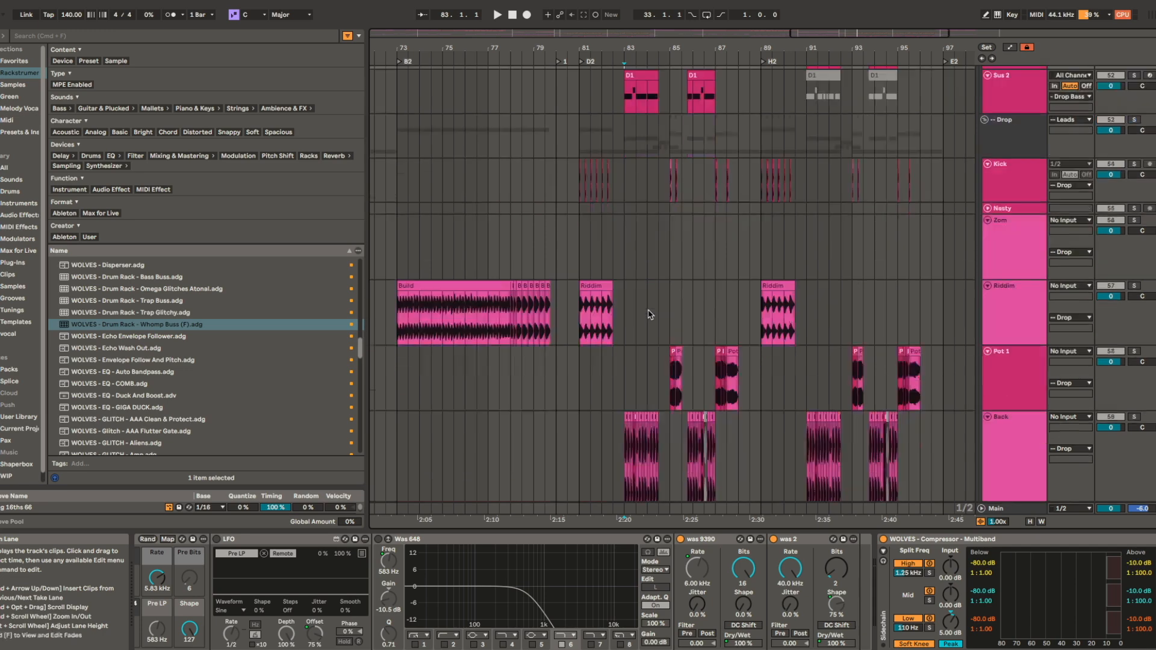
- Select the Drop group at bar 83 and clear the remaining track solos
scroll(657, 301, "up", 2)
scroll(639, 271, "down", 3)
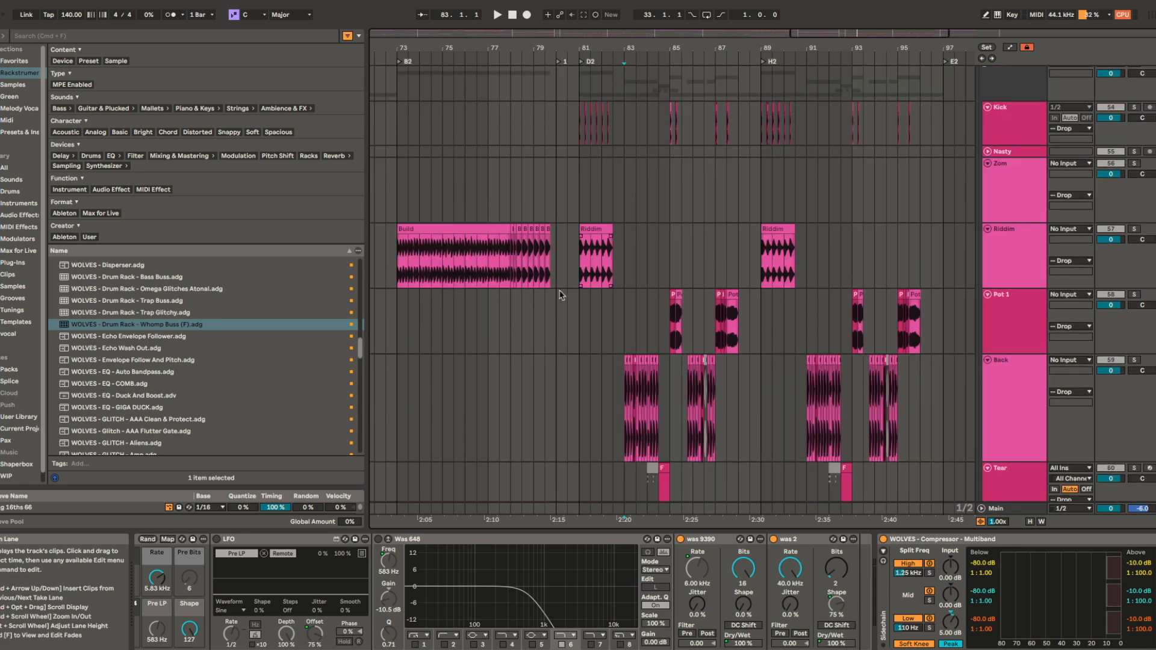
left_click(626, 90)
scroll(626, 97, "up", 3)
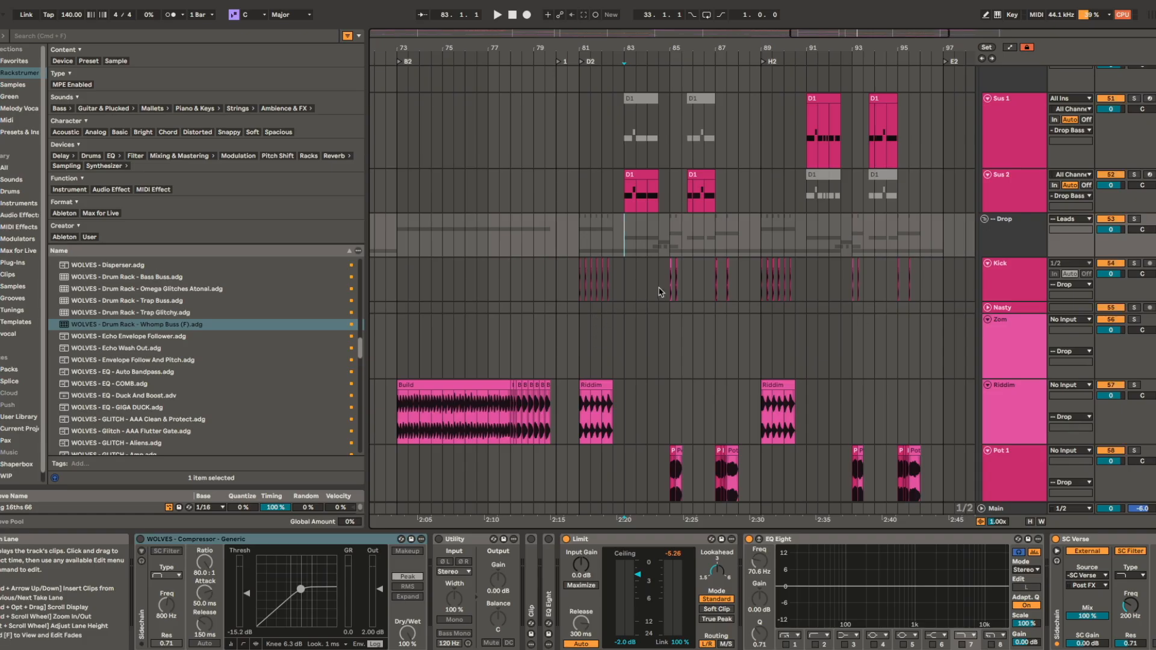
scroll(880, 269, "down", 2)
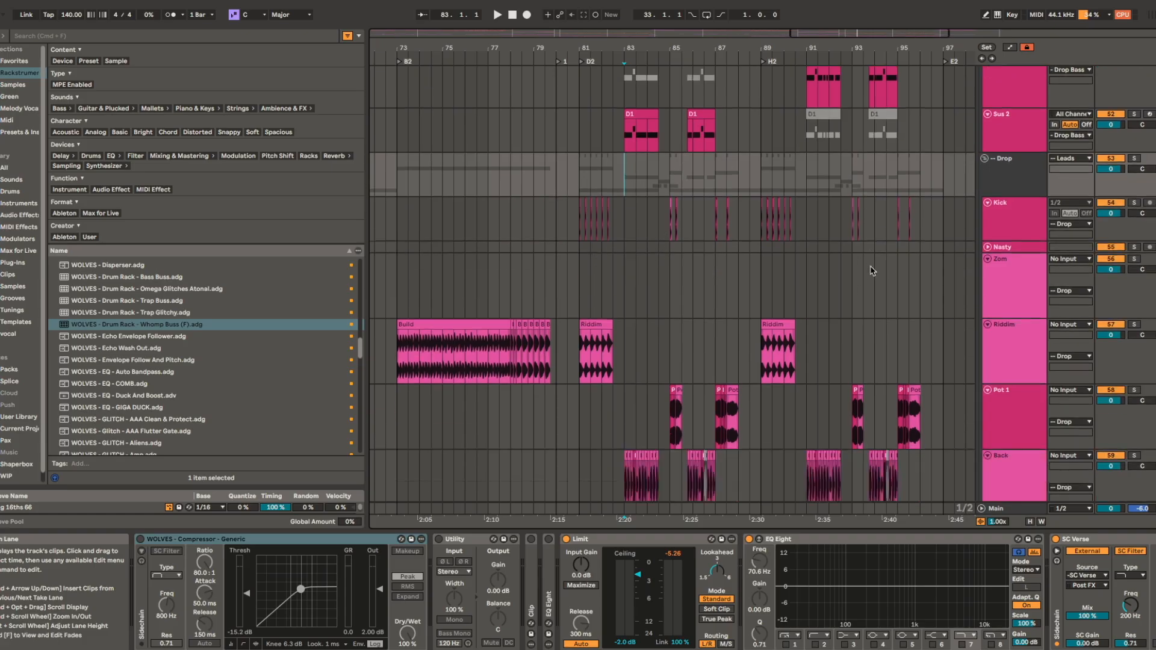
key("s")
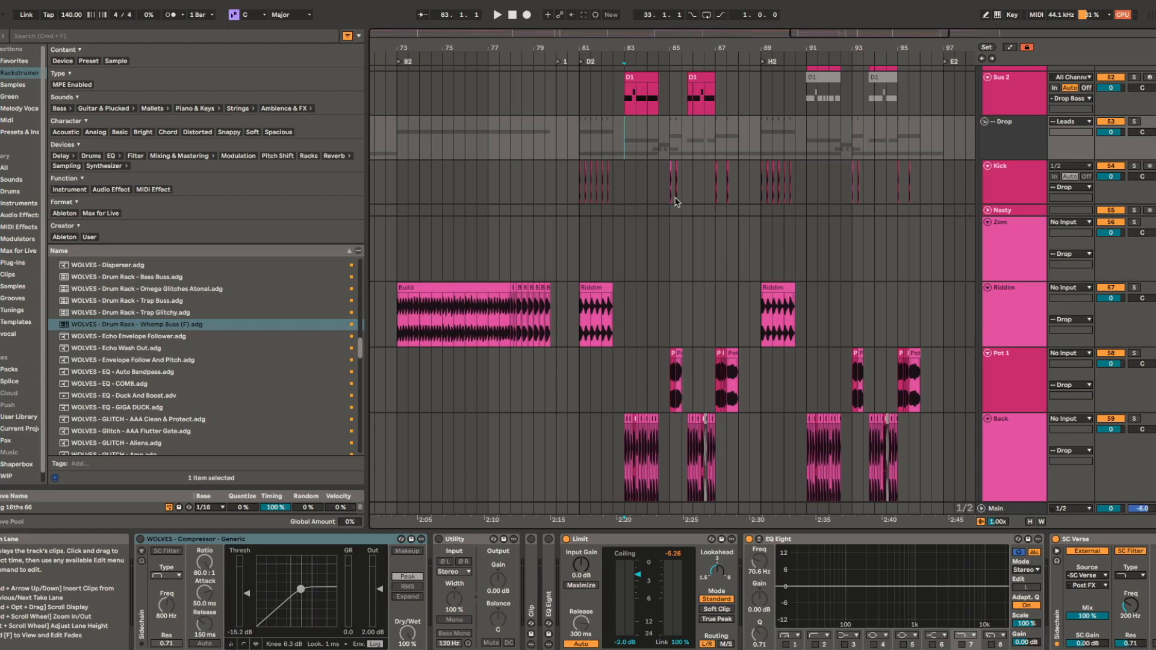
- Select the Ride track's Crash clip at bar 81 and solo the Ride track
scroll(704, 199, "up", 10)
scroll(704, 195, "up", 8)
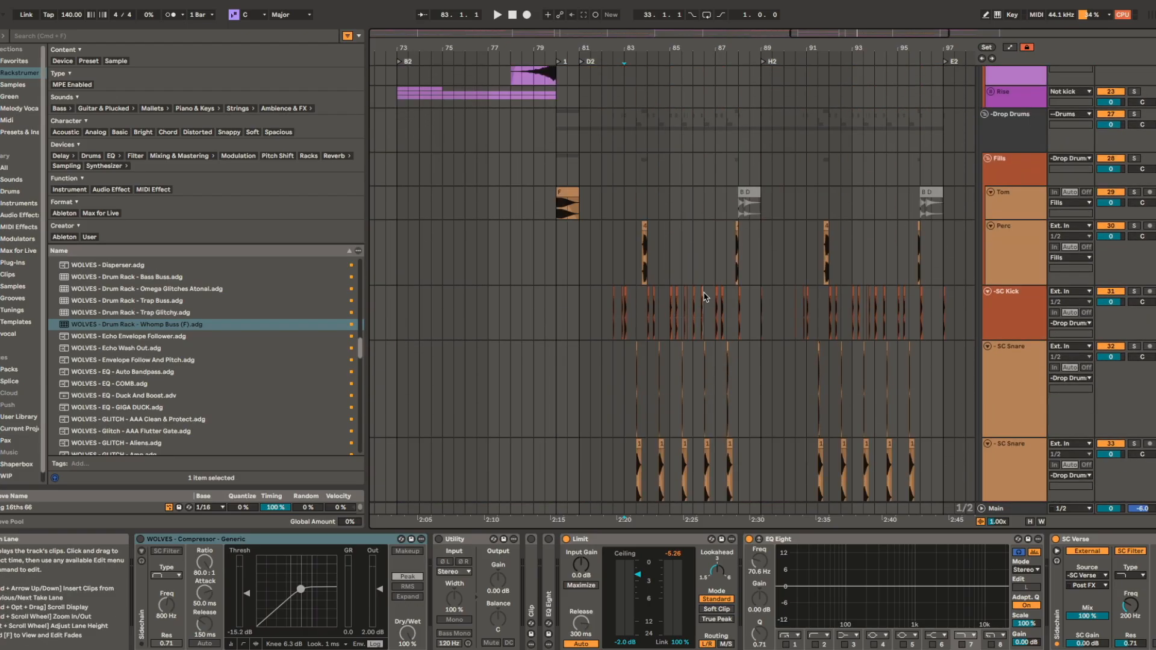
scroll(634, 295, "down", 3)
scroll(634, 295, "right", 2)
scroll(623, 328, "up", 2)
scroll(624, 330, "up", 4)
scroll(684, 344, "down", 3)
scroll(684, 344, "down", 5)
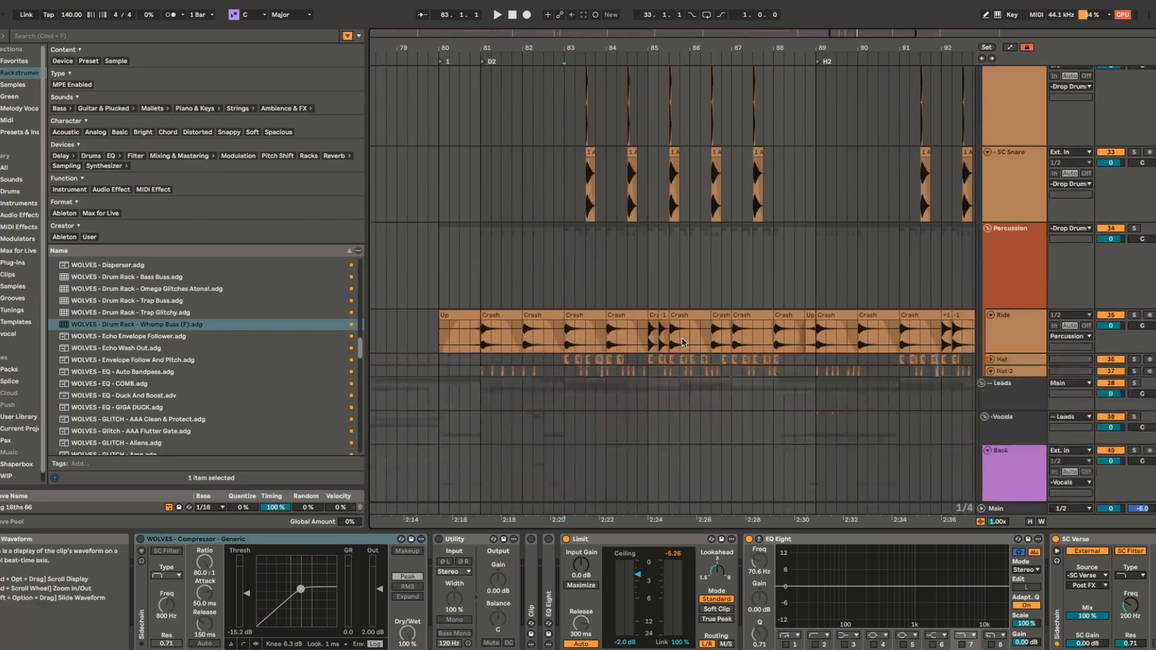
left_click(481, 310)
left_click(484, 269)
left_click(501, 246)
key("s")
- Solo the SC Kick track and audition its kick pattern from bar 85, then set the playback start just after 85.3
scroll(756, 252, "up", 3)
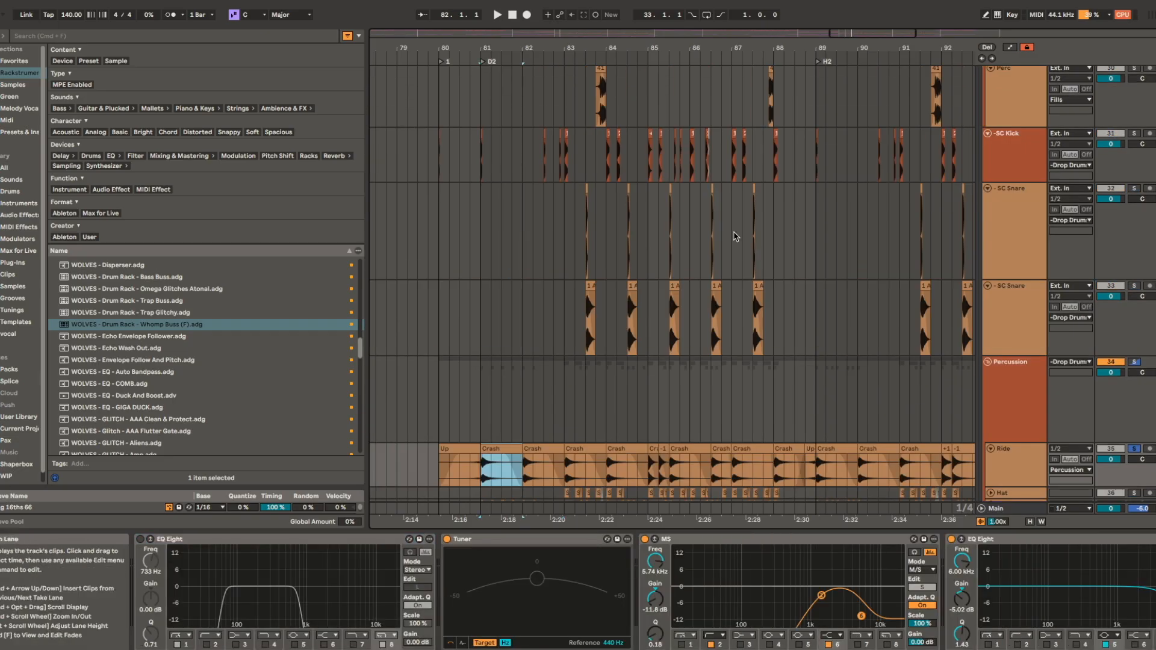
scroll(655, 167, "up", 3)
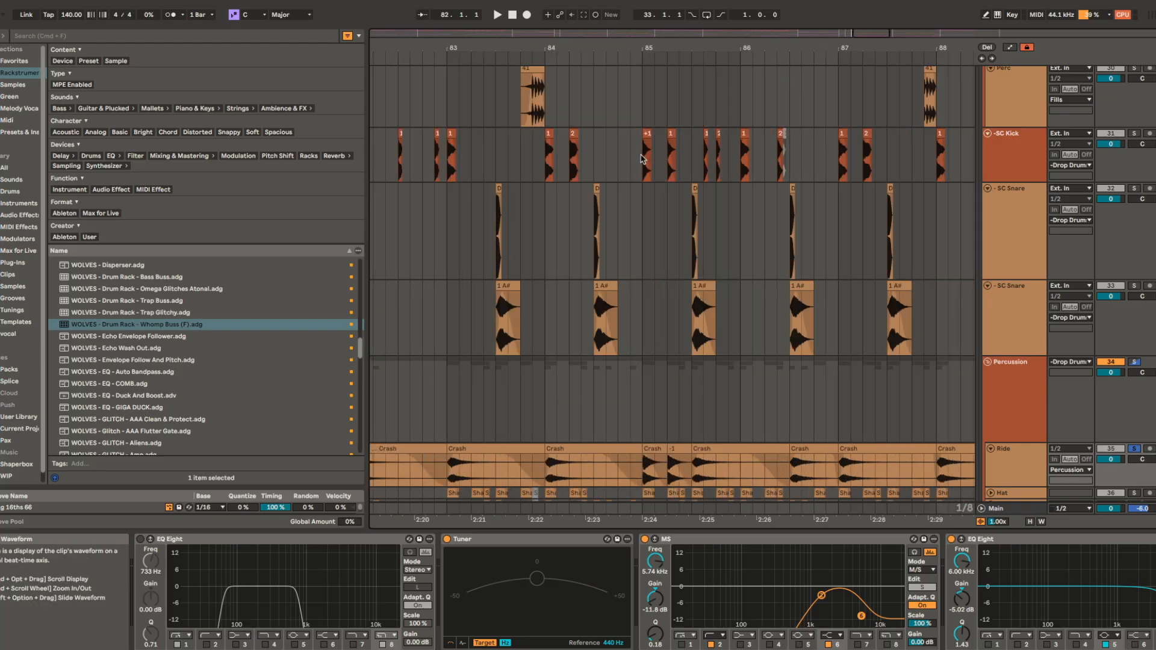
left_click(646, 169)
scroll(646, 170, "right", 2)
key("s")
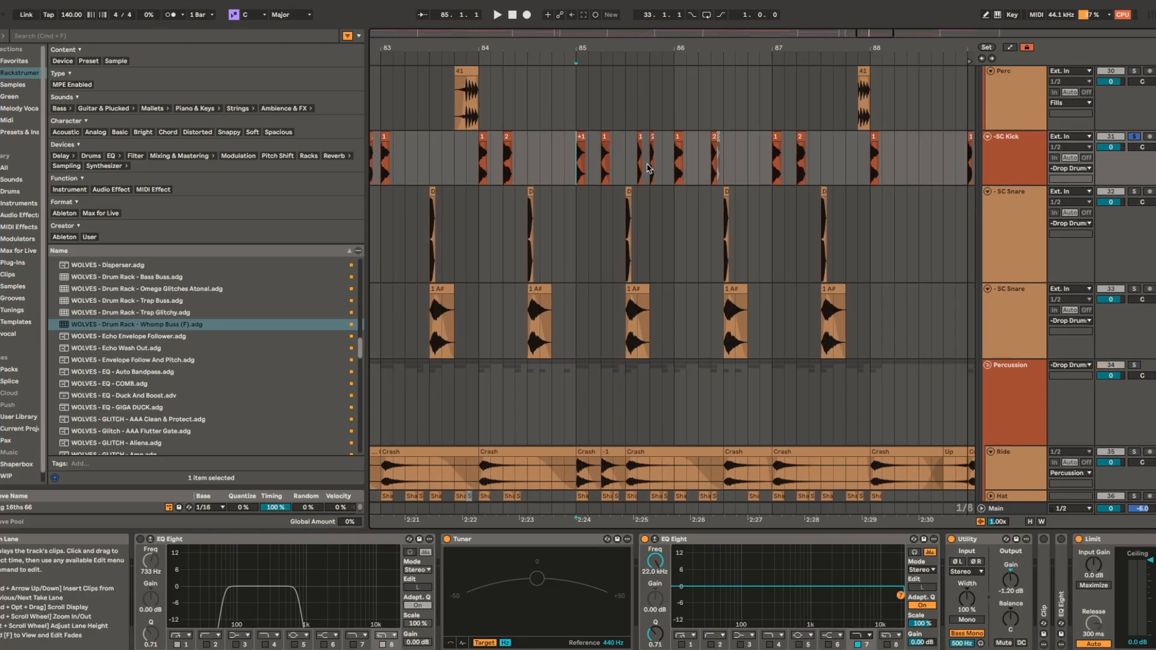
scroll(610, 156, "up", 3)
scroll(611, 157, "down", 2)
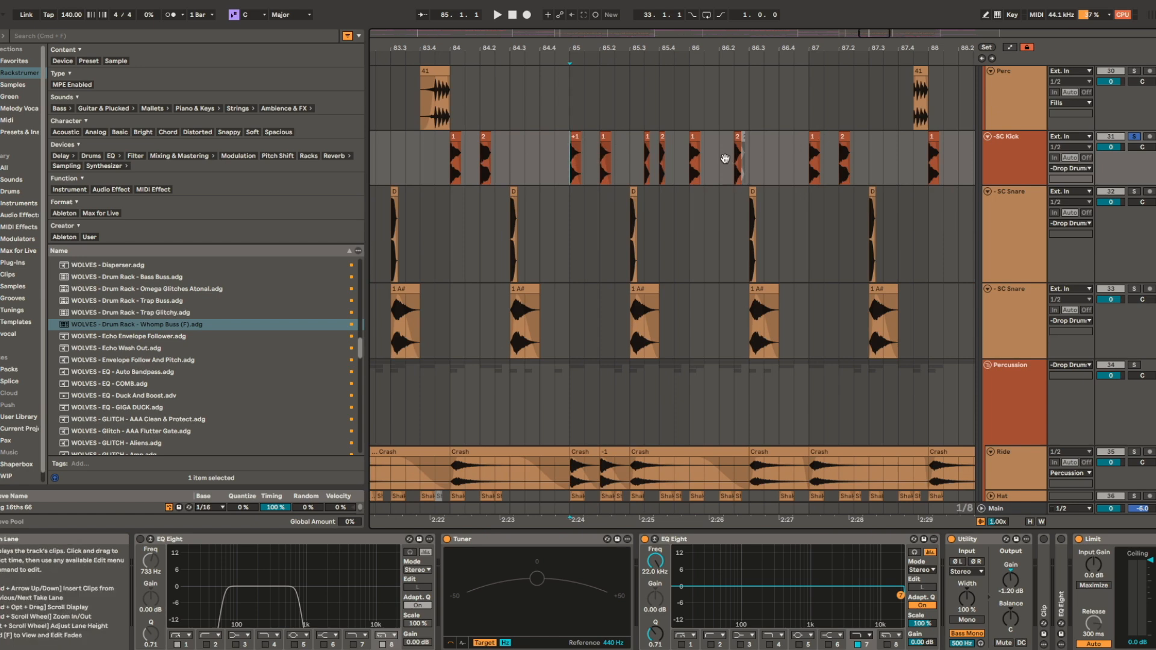
key("space")
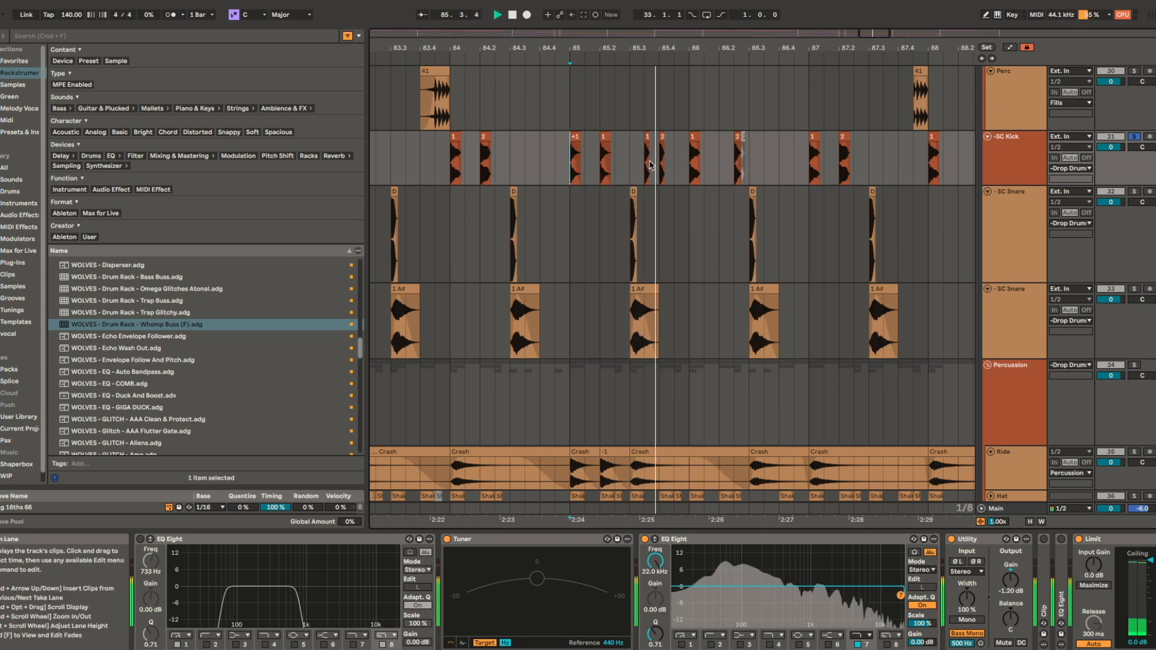
left_click(644, 160)
key("space")
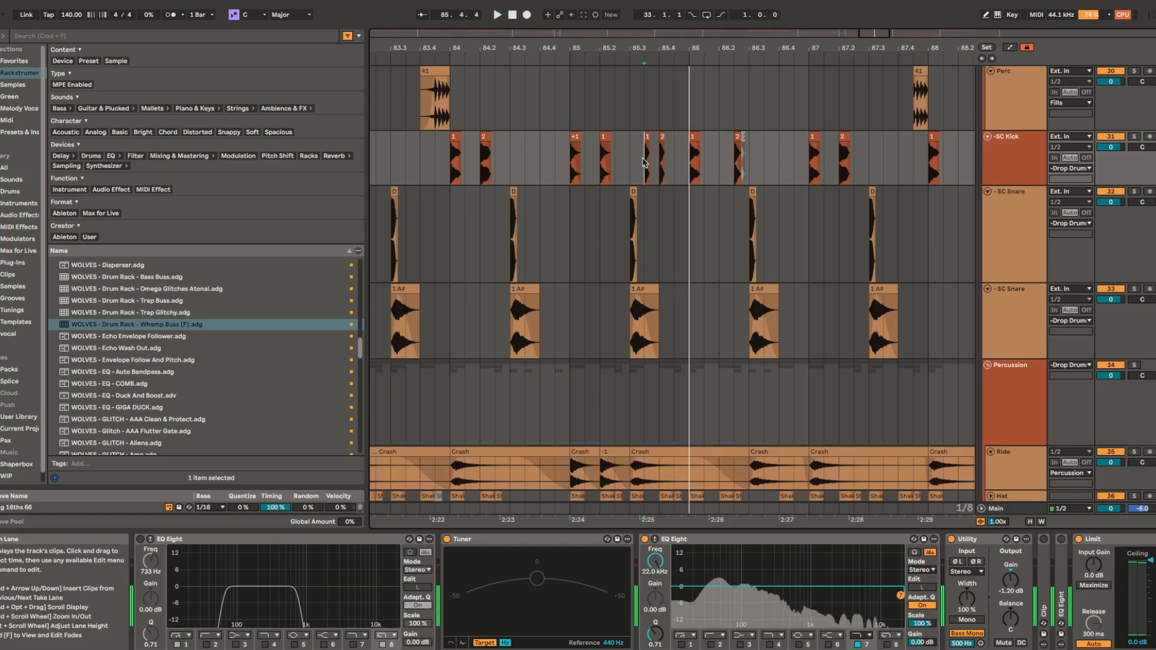
- Examine the samples of the SC Kick clips at bar 86 and just before 86.3, and return to the track's device chain
left_click(694, 138)
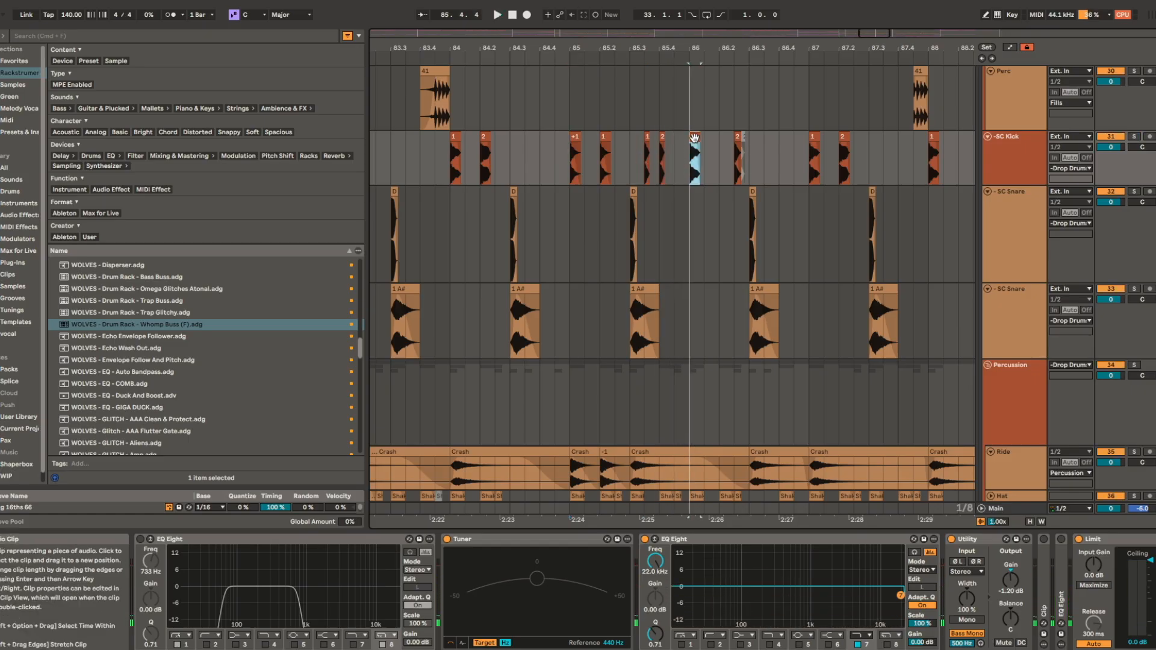
key("shift+Tab")
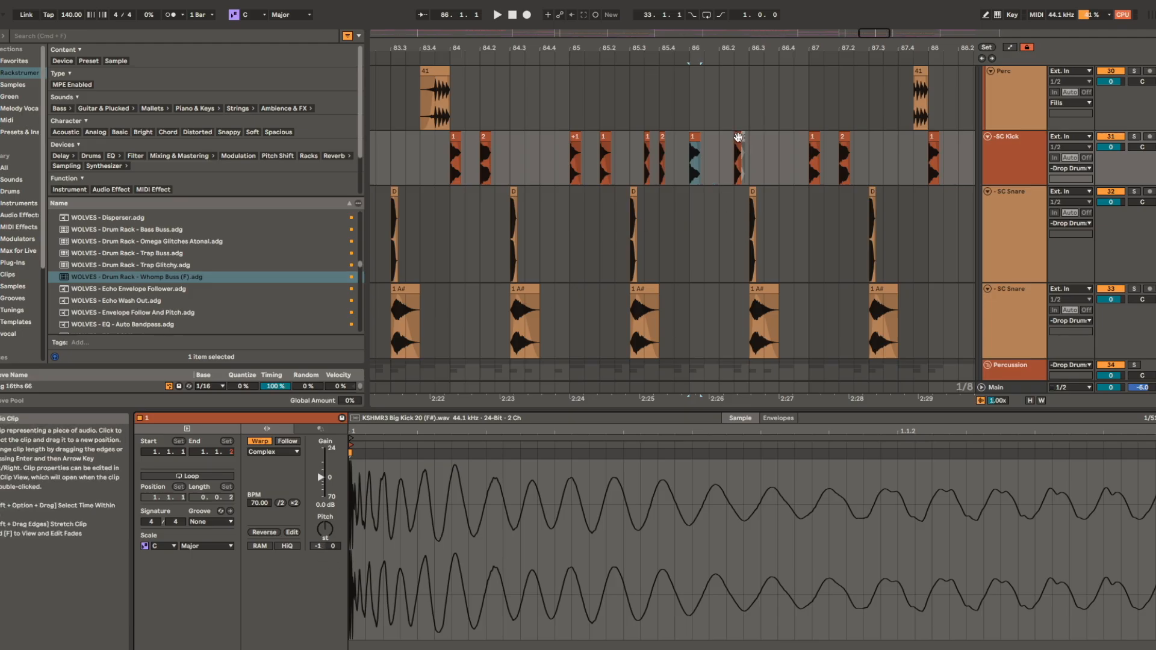
left_click(738, 138)
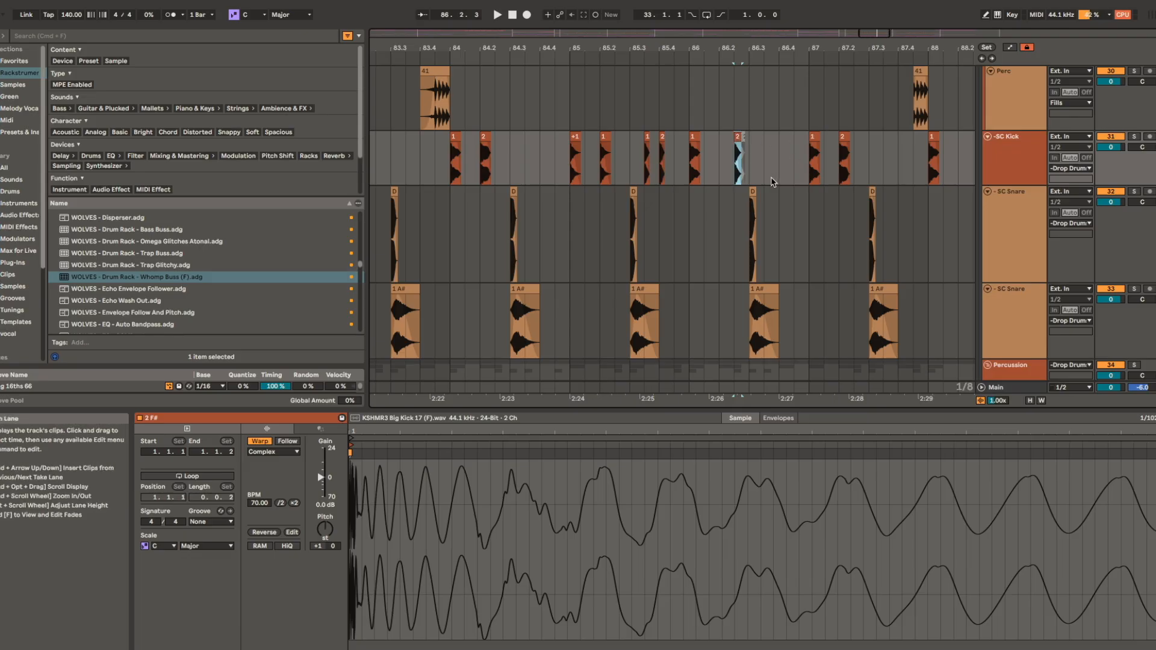
left_click(692, 137)
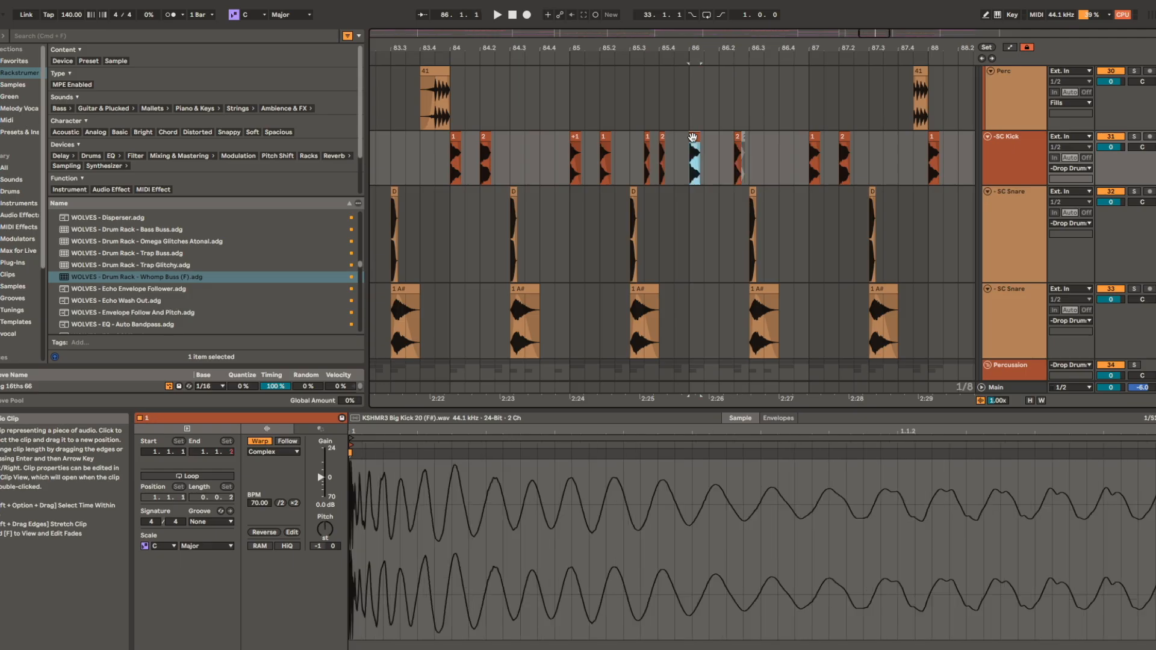
left_click(713, 150)
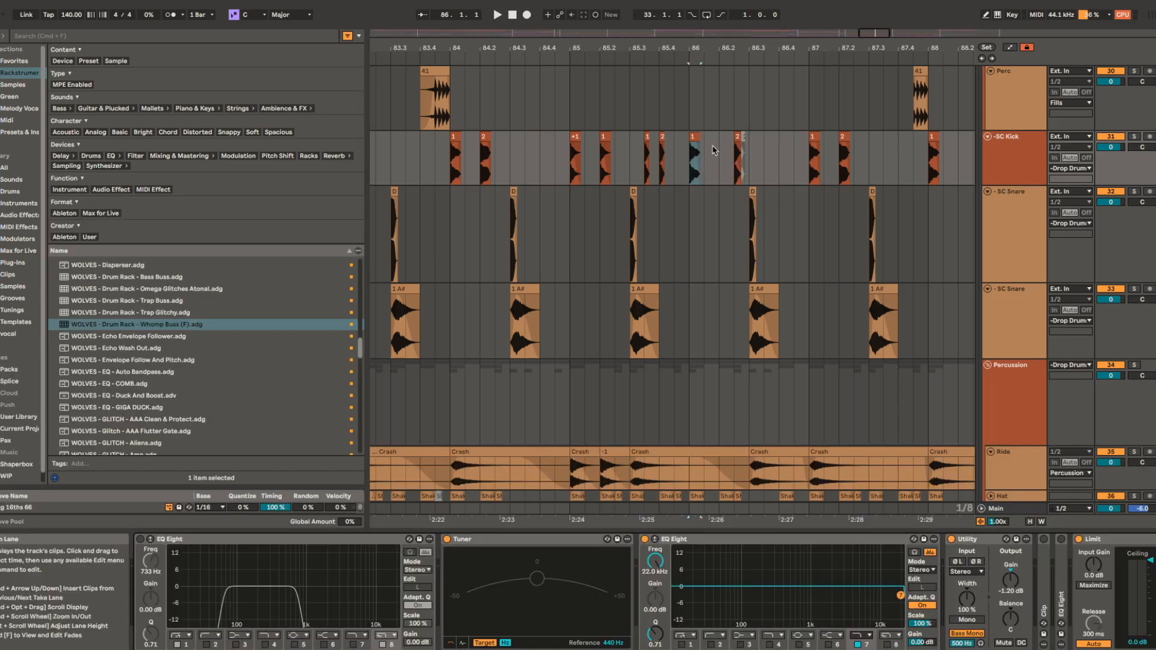
- Solo the Sus 2 track, open the notes of its D1 clip at bar 83, audition it and close the clip view
scroll(766, 228, "down", 15)
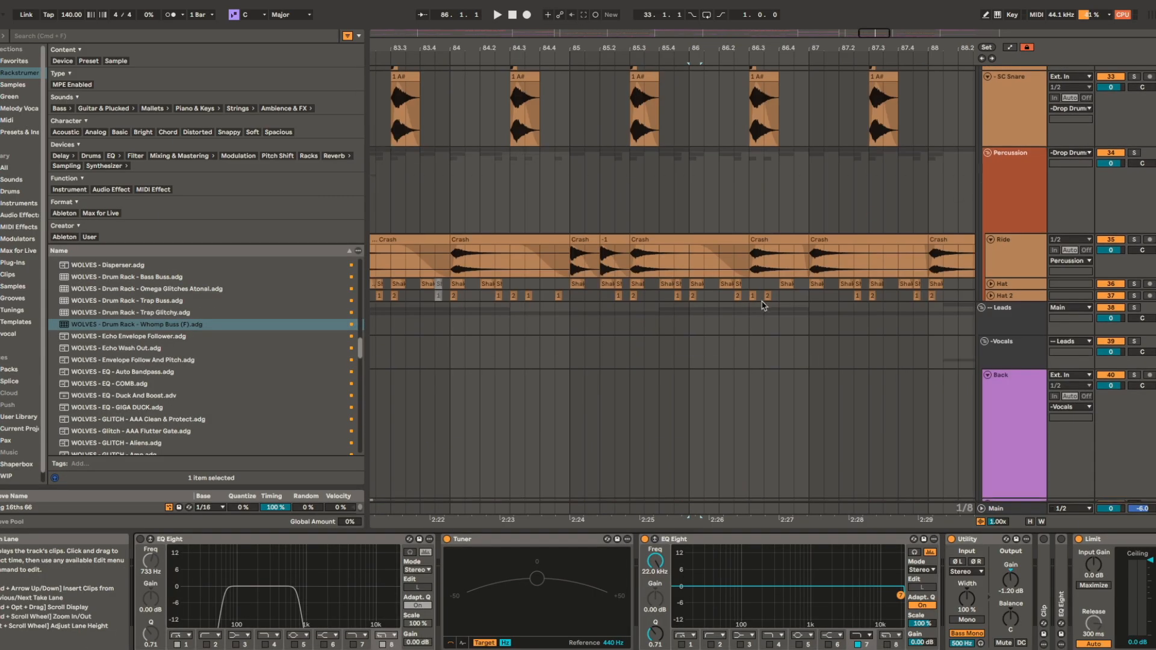
scroll(608, 275, "left", 3)
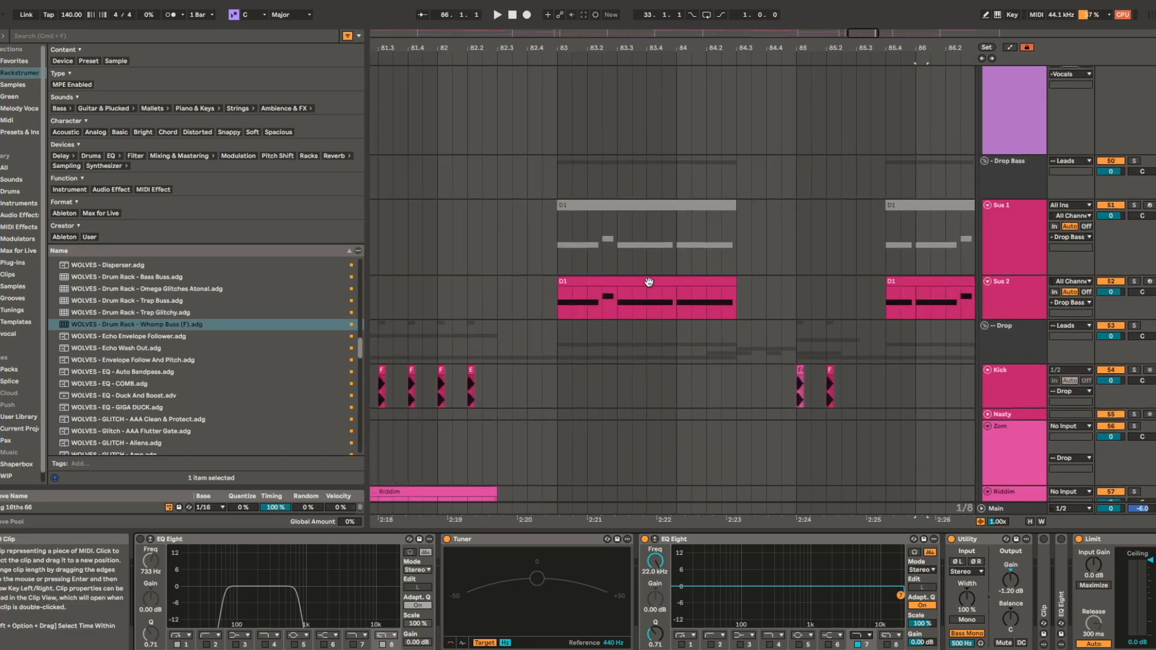
left_click(653, 280)
double_click(650, 281)
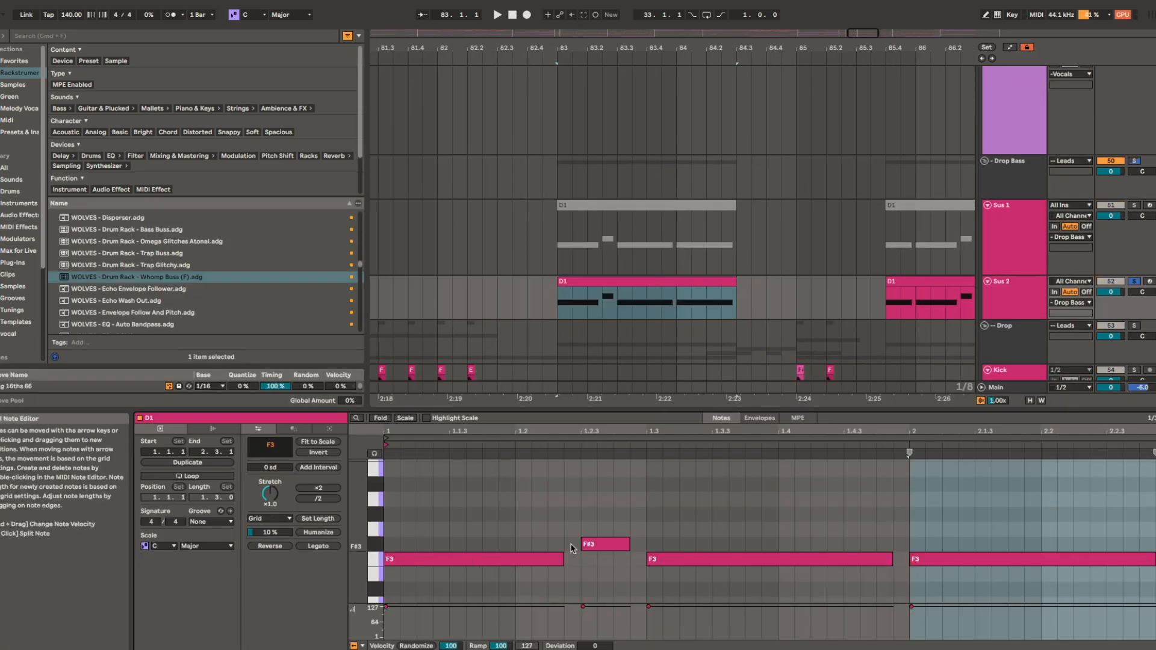
key("space")
key("space")
key("shift+Tab")
scroll(626, 325, "up", 2)
scroll(626, 325, "right", 2)
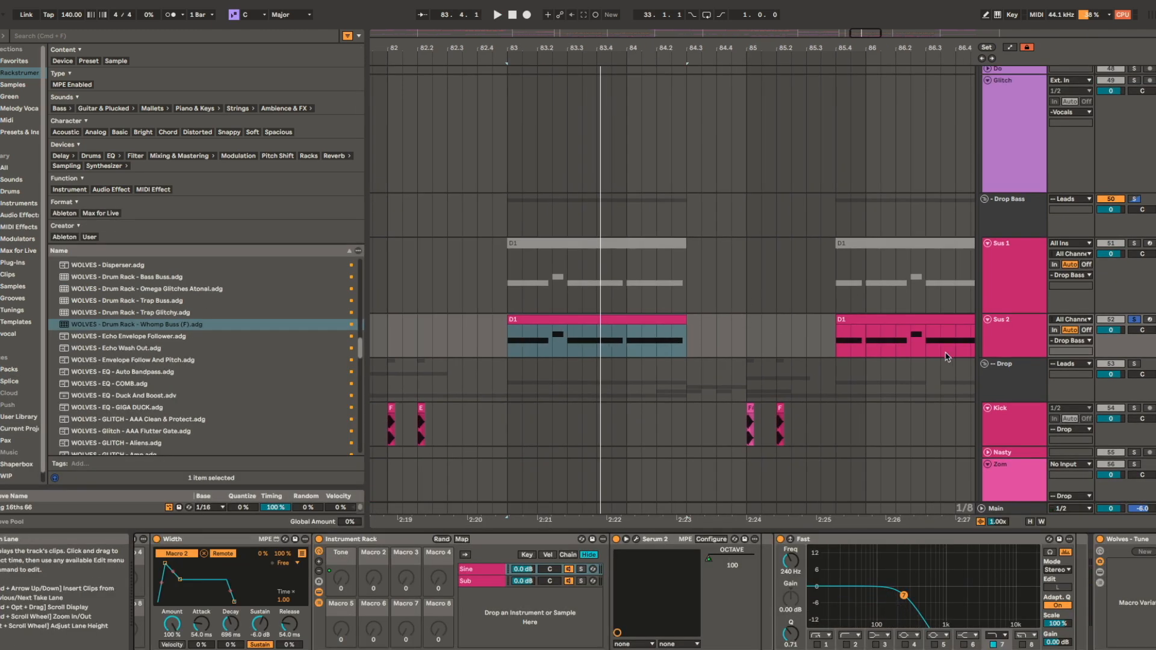
- Solo the SC Kick track, audition its kicks from bar 84 and clear the solo
scroll(891, 325, "up", 15)
scroll(600, 315, "up", 8)
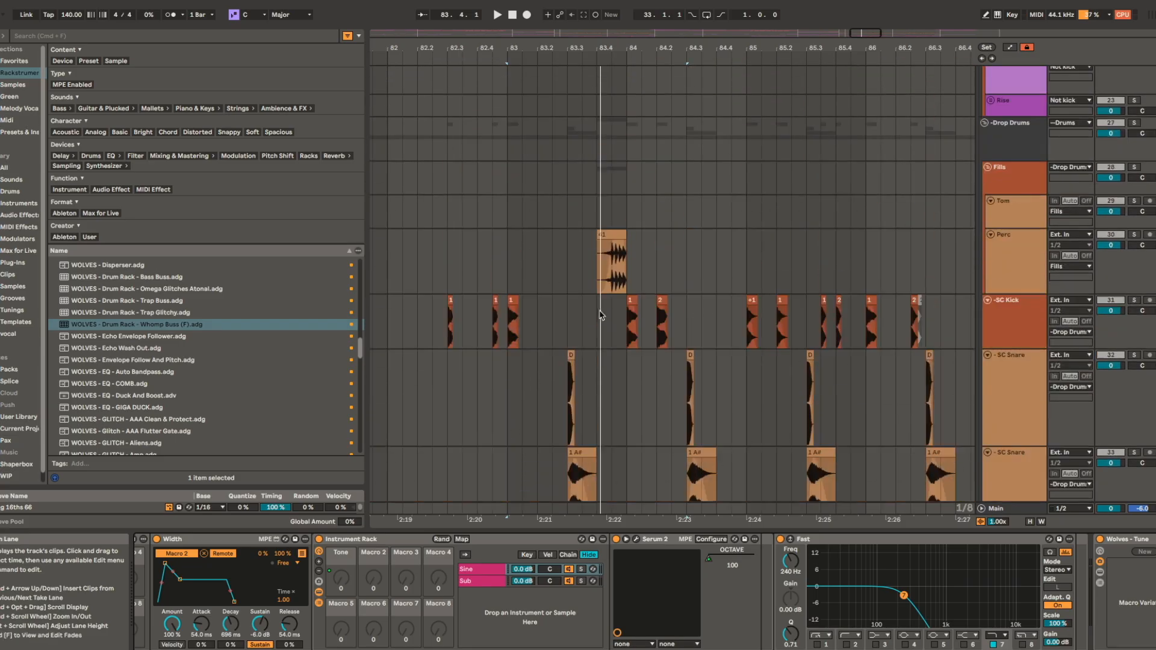
left_click(865, 302)
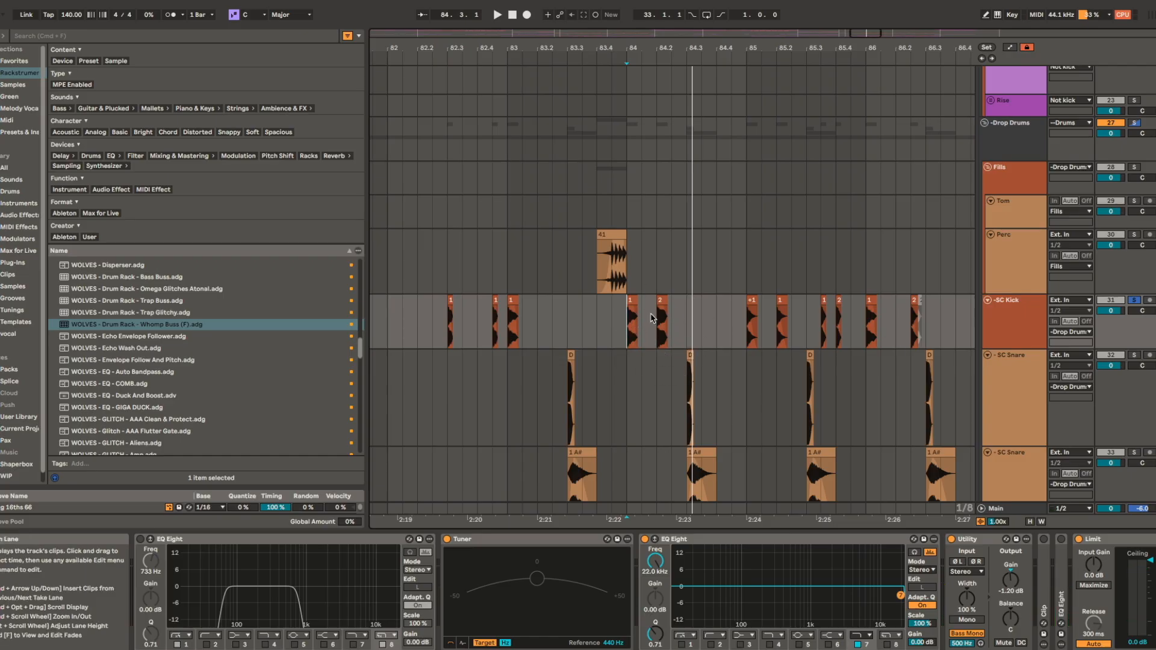
scroll(747, 320, "down", 3)
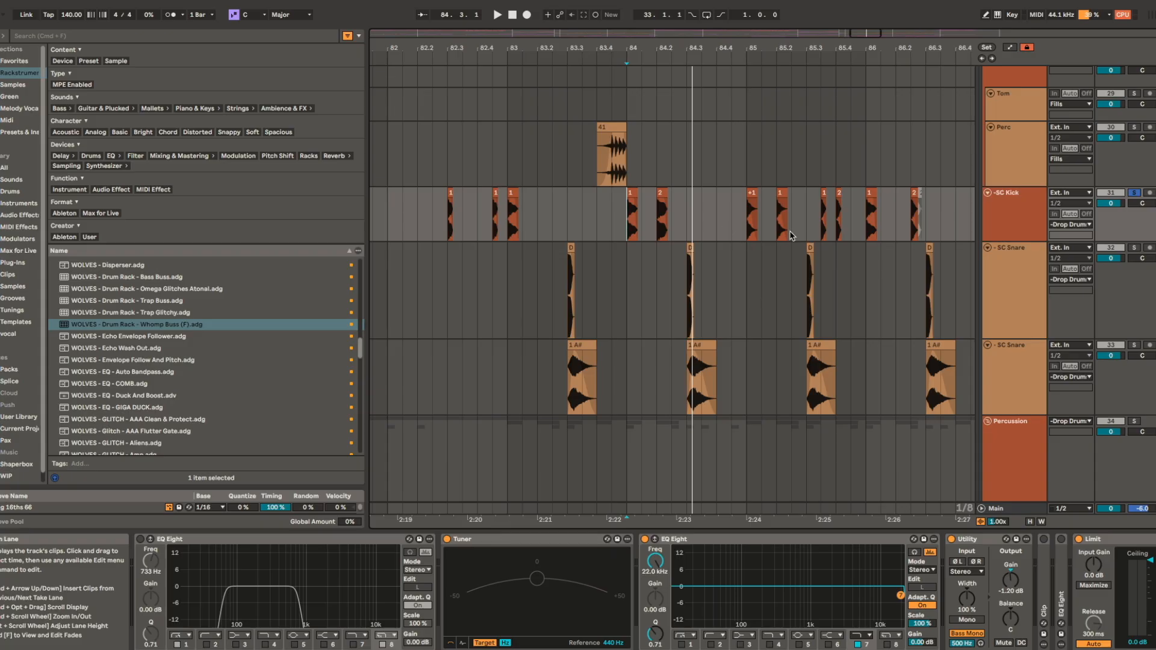
key("s")
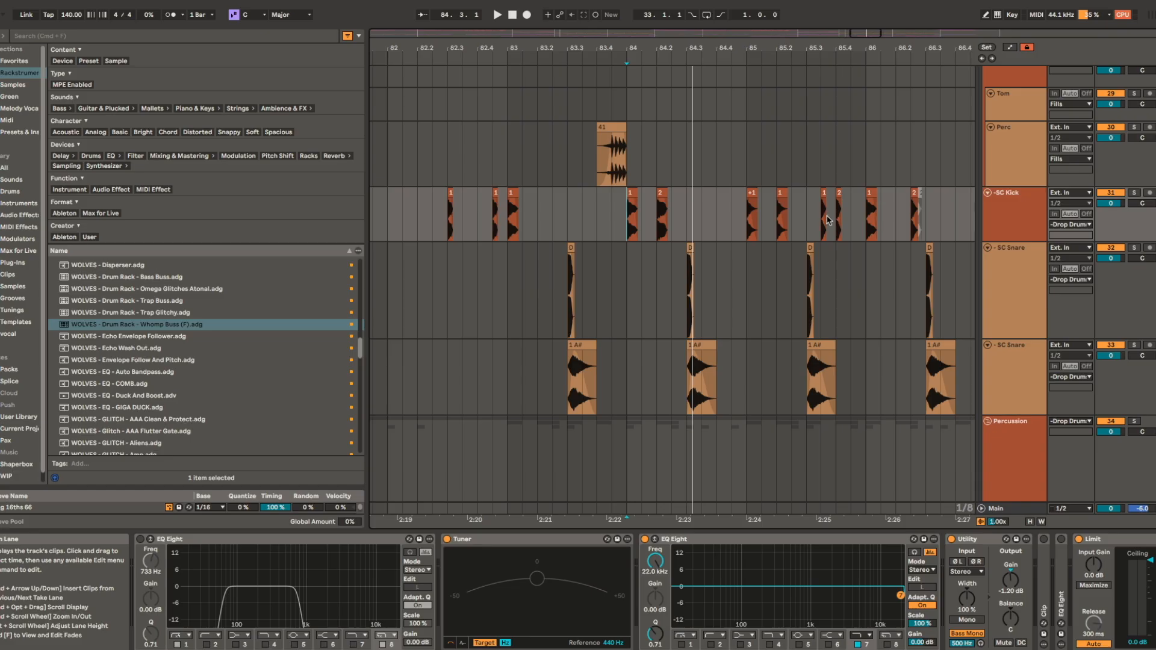
left_click_drag(834, 221, 663, 208)
scroll(663, 208, "down", 5)
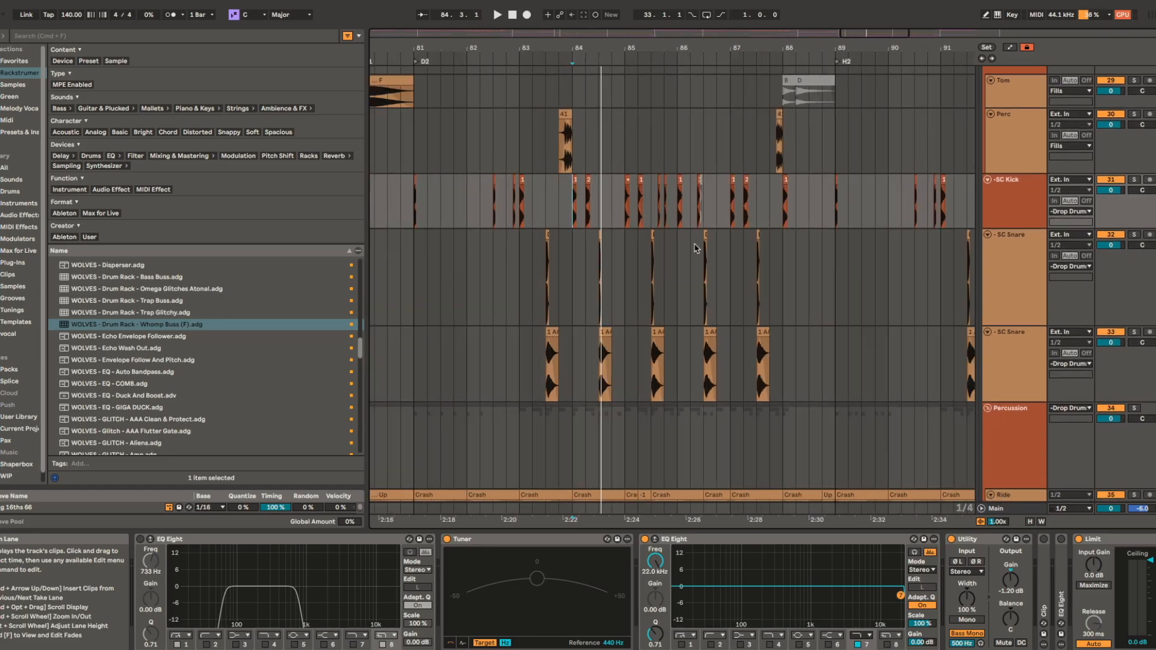
scroll(694, 250, "up", 5)
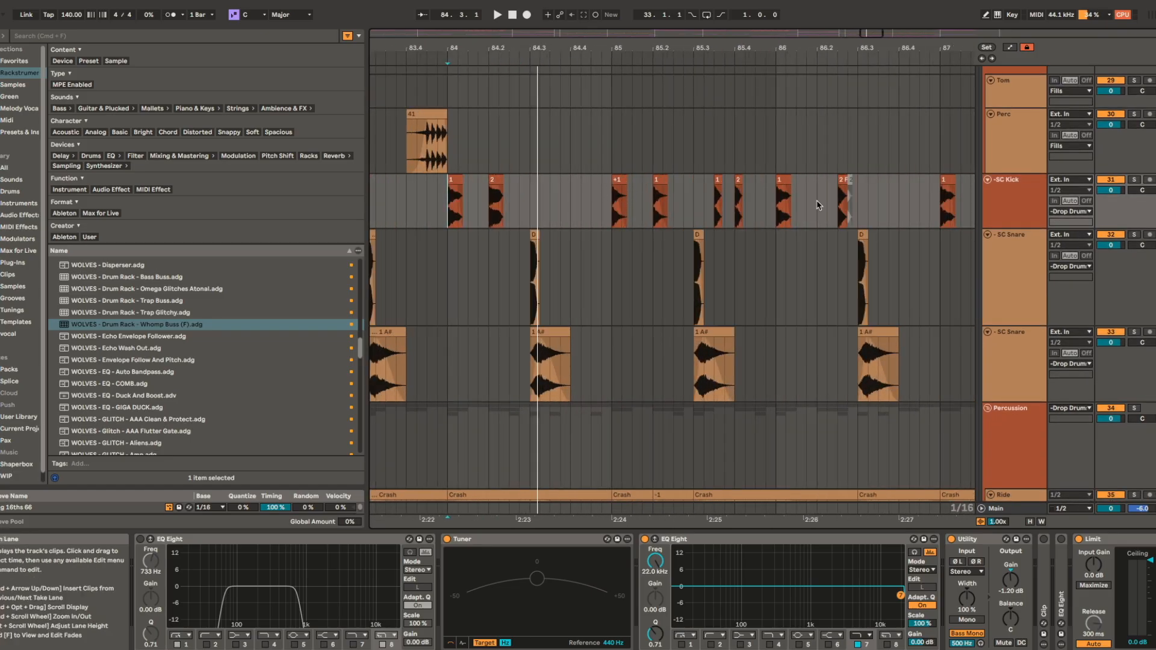
- Select the Pot 2 clip at bar 85, solo the Pot 1 track and audition it
scroll(783, 172, "down", 15)
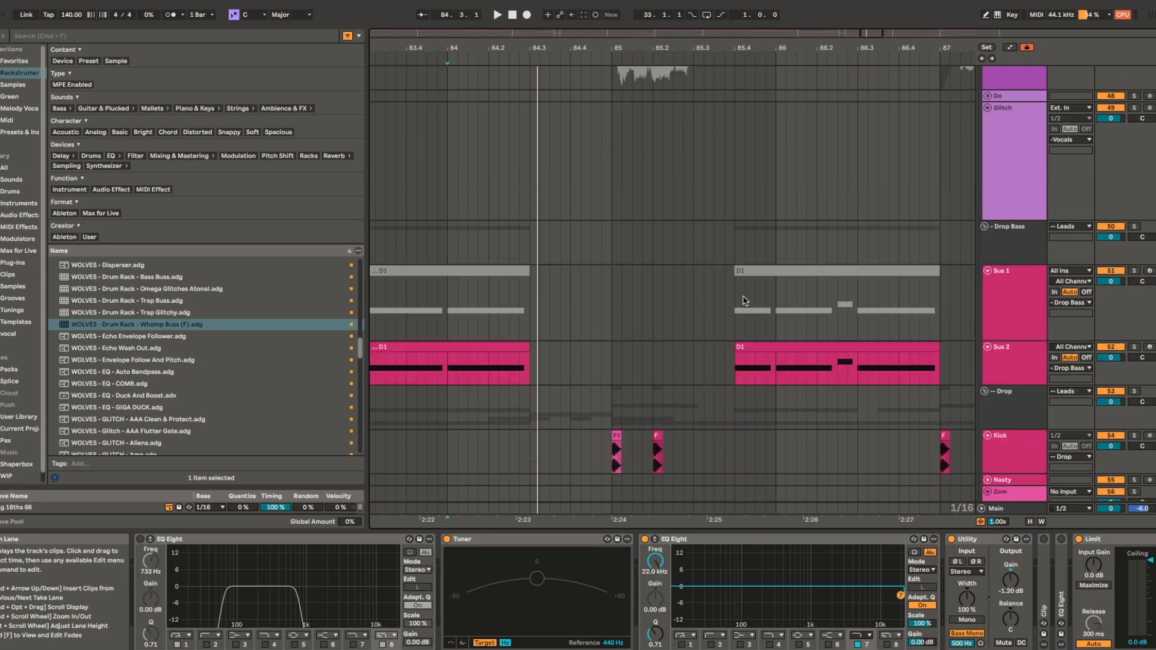
scroll(745, 301, "down", 8)
scroll(689, 307, "down", 4)
scroll(670, 336, "down", 4)
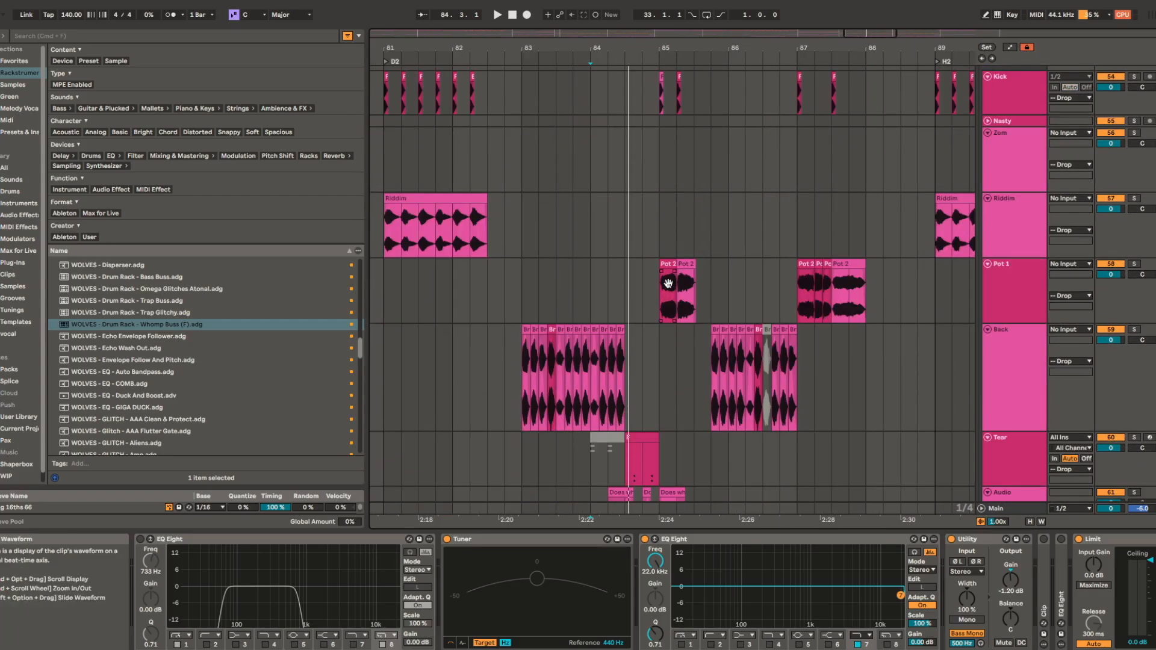
left_click(670, 265)
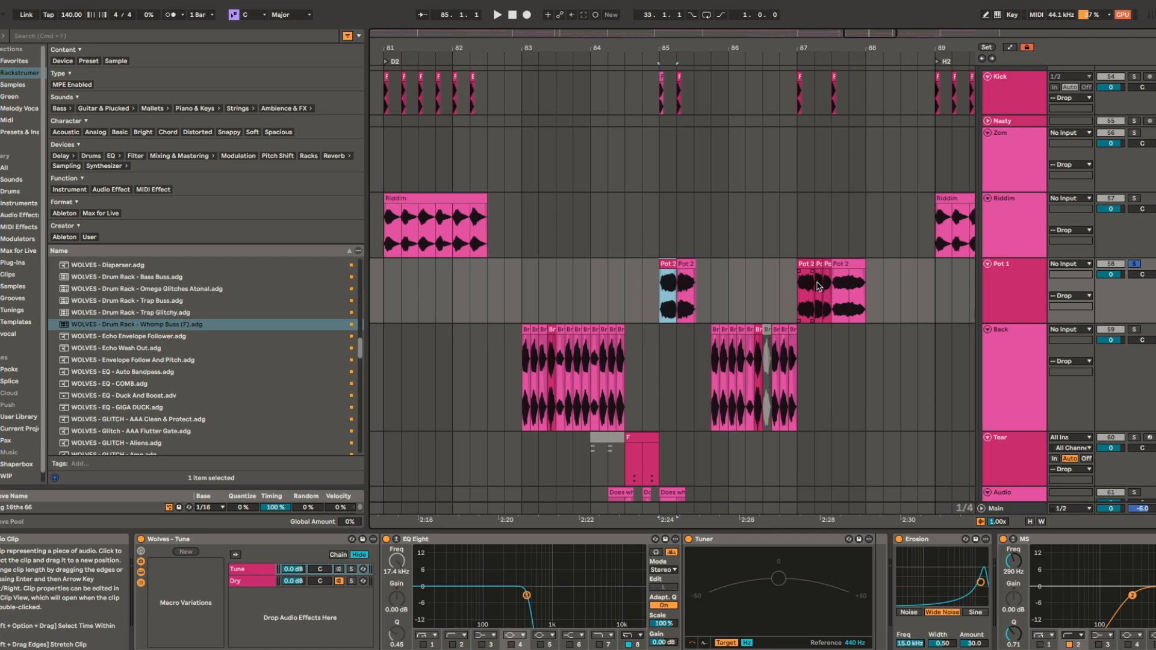
scroll(673, 293, "down", 6)
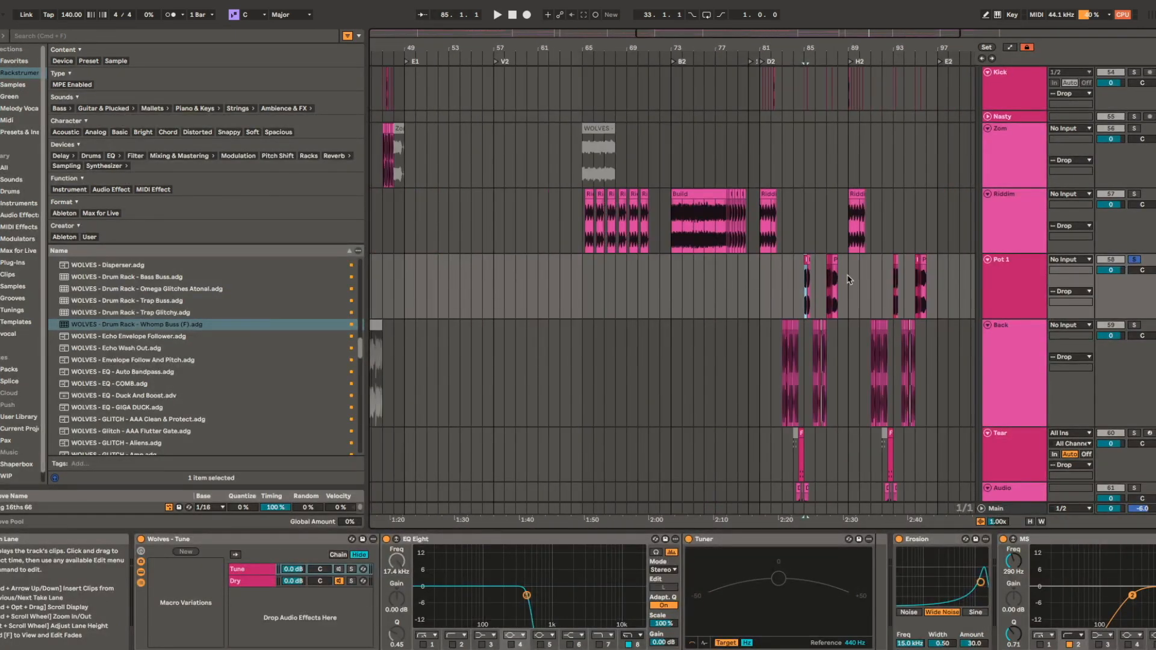
key("space")
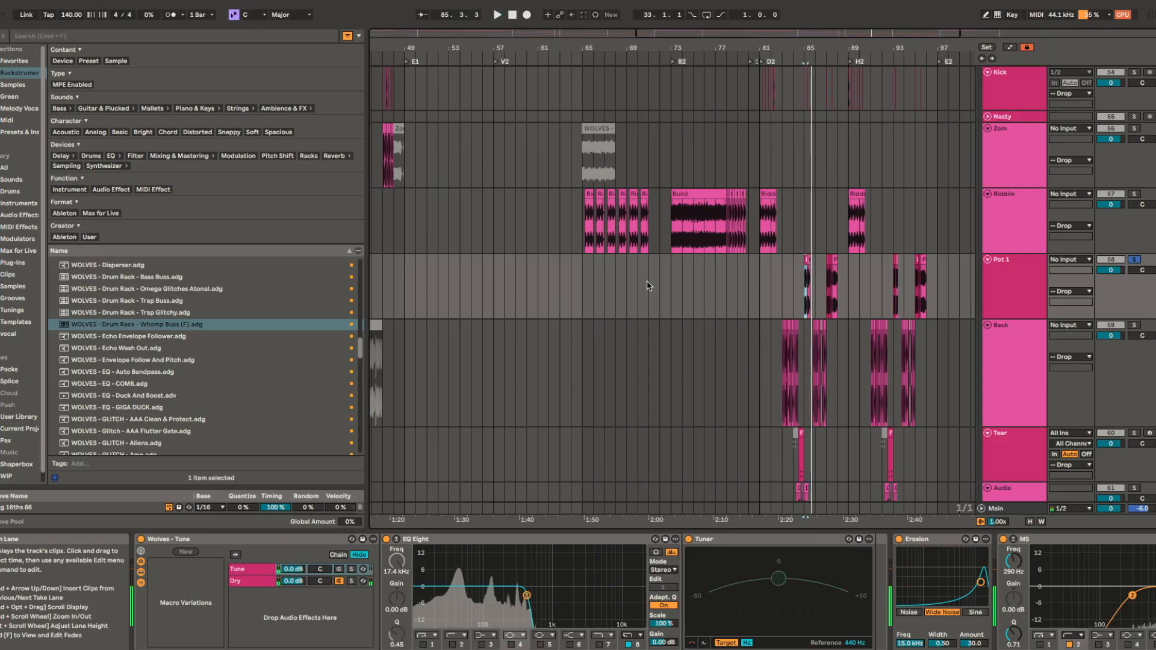
- Solo the Zom track and audition its earlier clips around bar 37
scroll(763, 306, "left", 10)
scroll(762, 307, "down", 1)
left_click_drag(763, 304, 633, 320)
left_click(588, 172)
key("space")
scroll(709, 211, "right", 7)
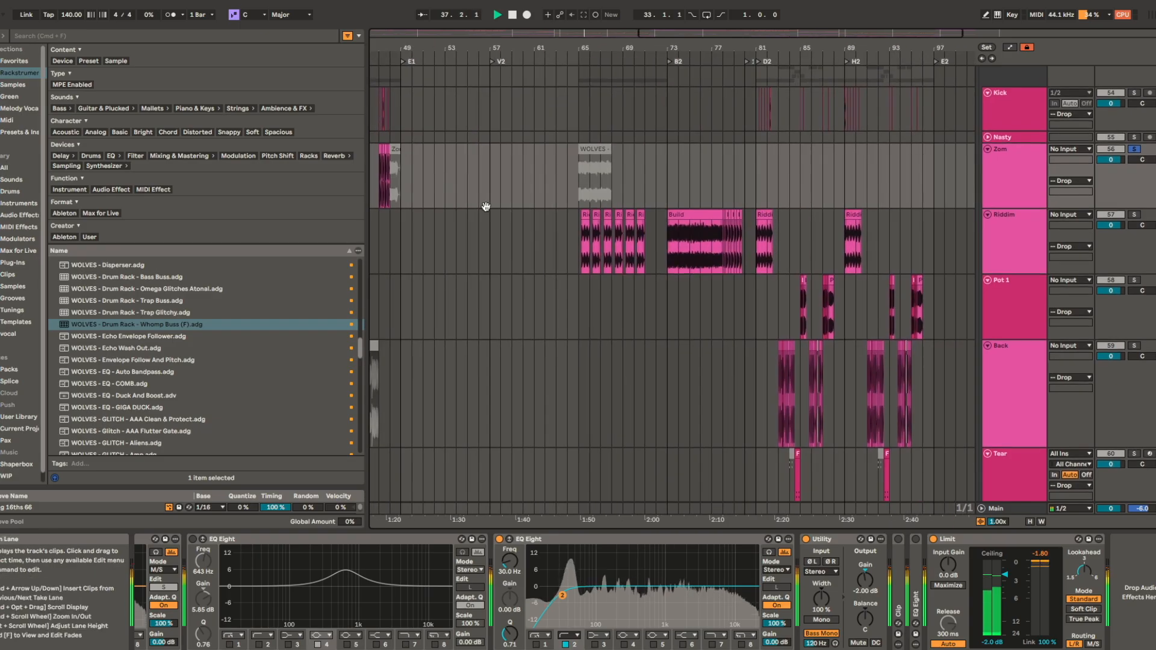
- Solo the Pot 1 track, audition it from bar 85 and select its first Pot 2 clip there
left_click(800, 301)
key("space")
scroll(801, 300, "up", 10)
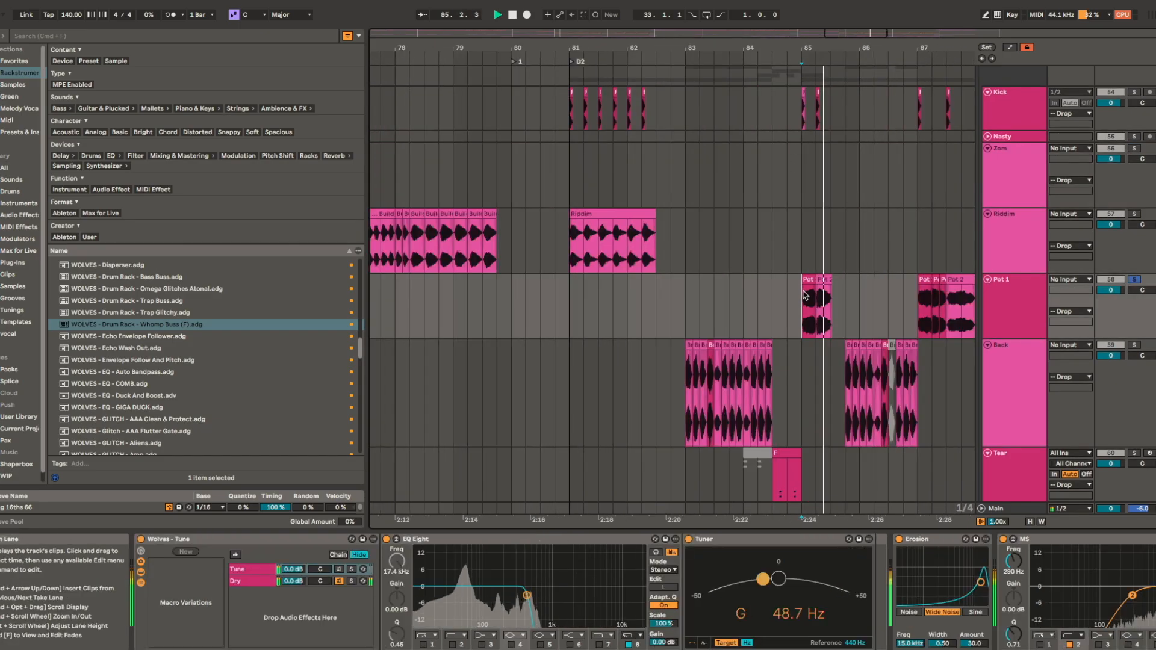
key("s")
left_click_drag(827, 290, 573, 282)
key("space")
left_click(571, 271)
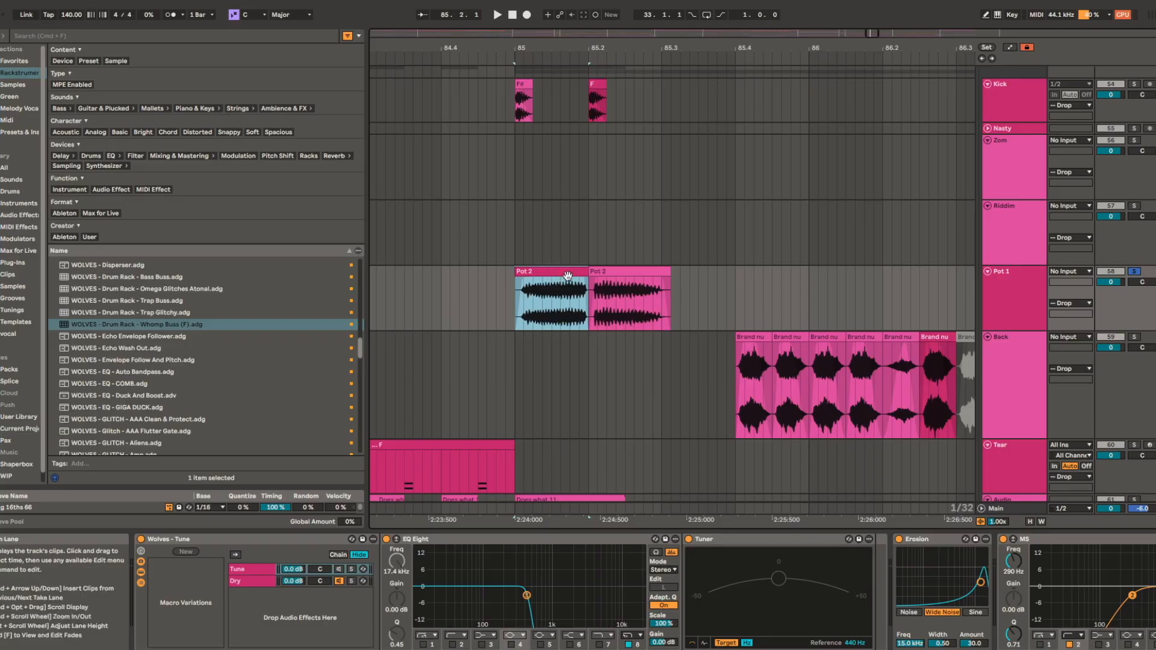
- Select the first Back clip at bar 83 and audition the Back track soloed together with Sus 2
scroll(759, 339, "down", 5)
scroll(722, 338, "right", 2)
scroll(722, 335, "left", 5)
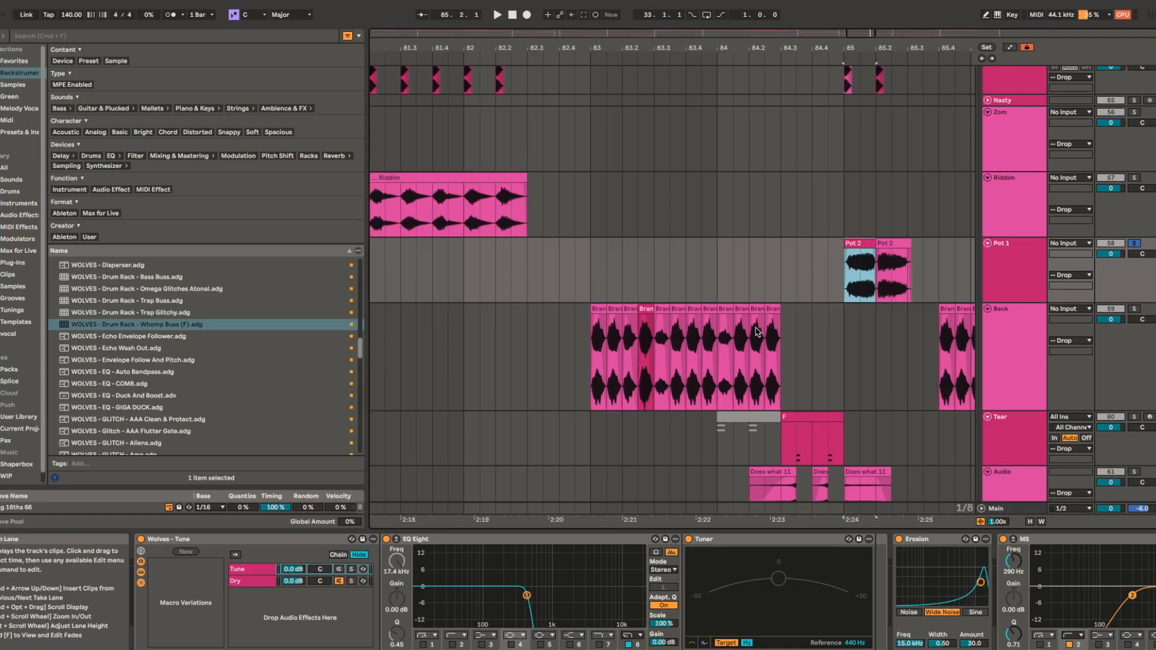
left_click(596, 307)
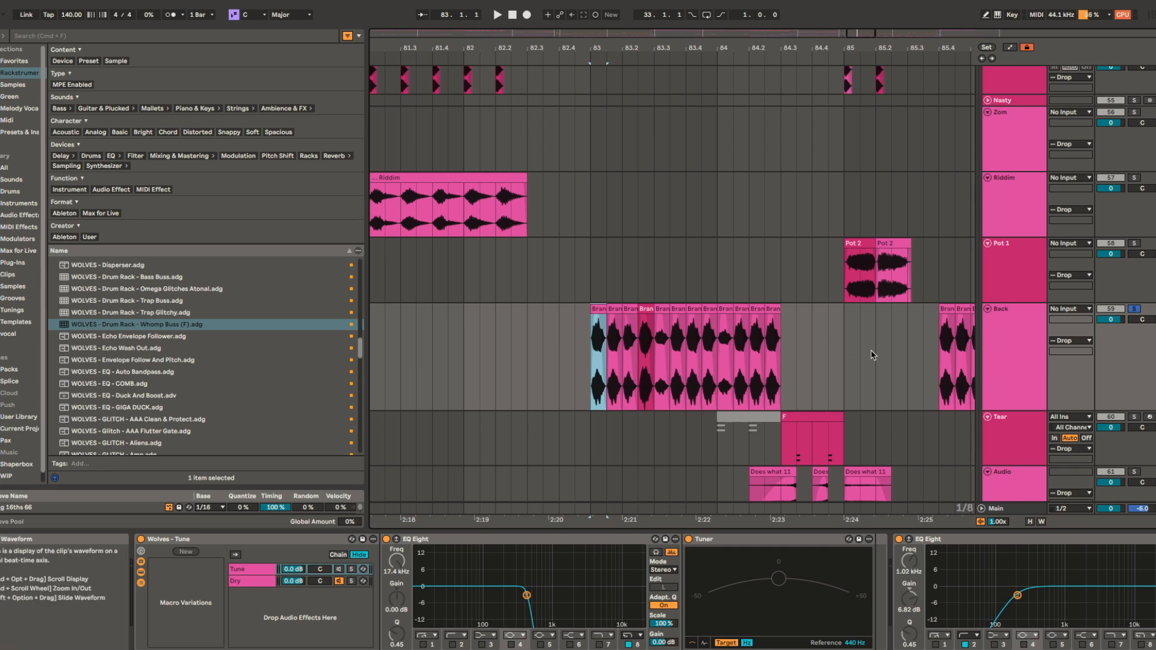
scroll(1047, 313, "up", 5)
left_click(1134, 283)
key("space")
scroll(741, 369, "down", 5)
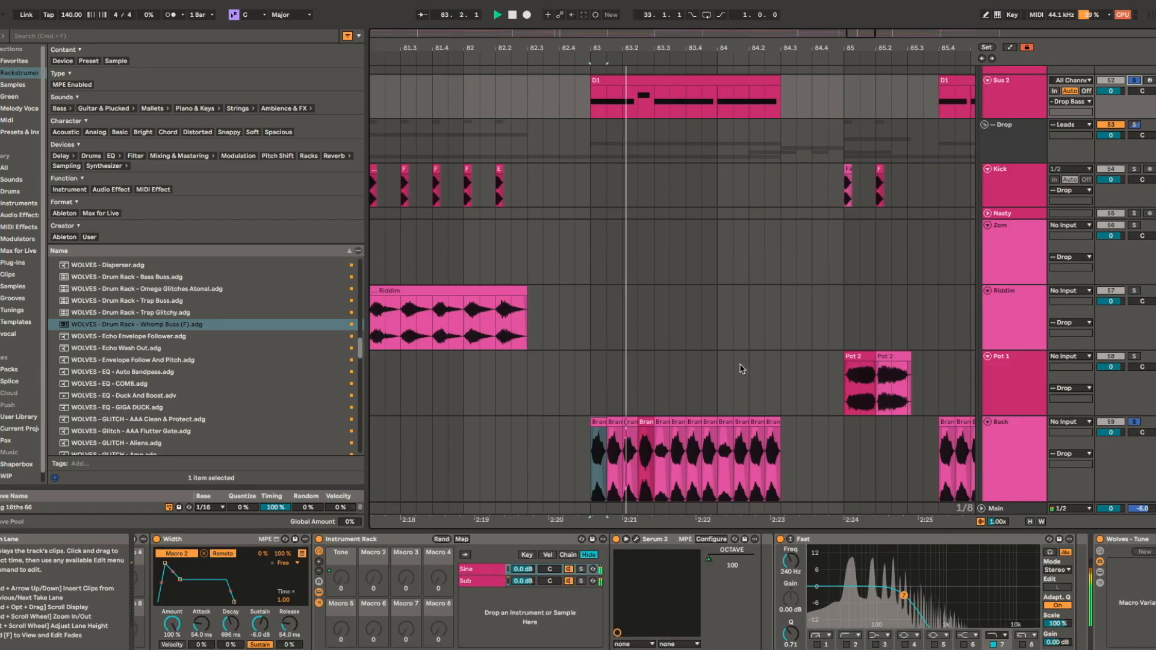
scroll(741, 369, "down", 2)
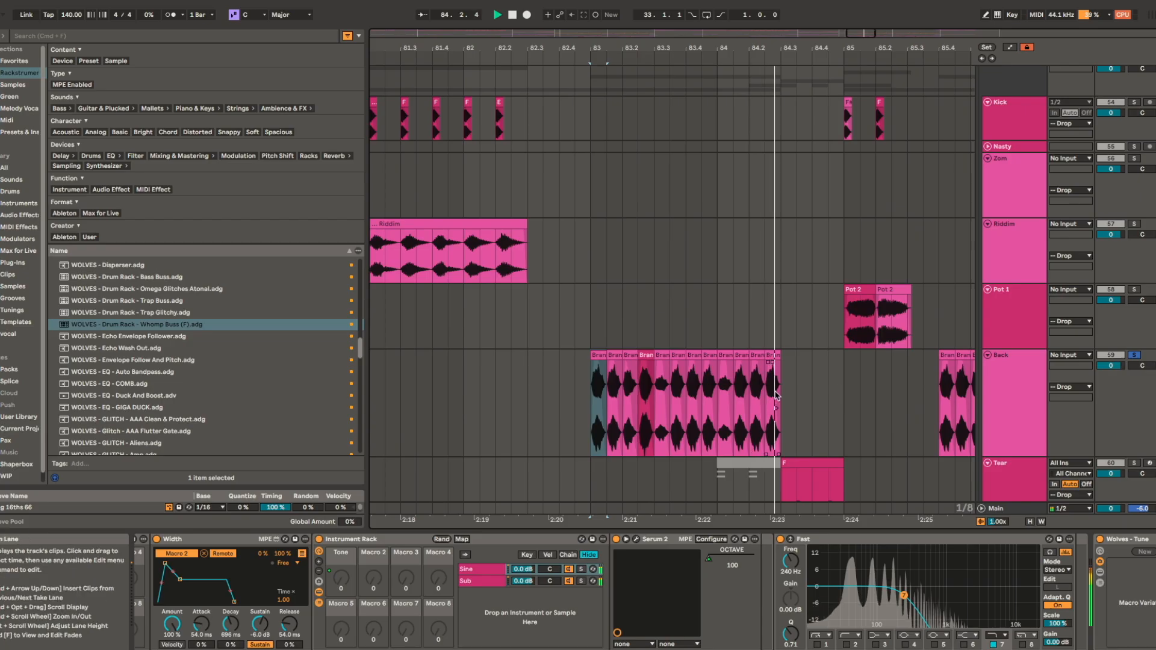
- Place the playback start at bar 83 on the Back track and examine its effect chain from Wolves - Tune through the EQ Eights
key("space")
left_click(607, 385)
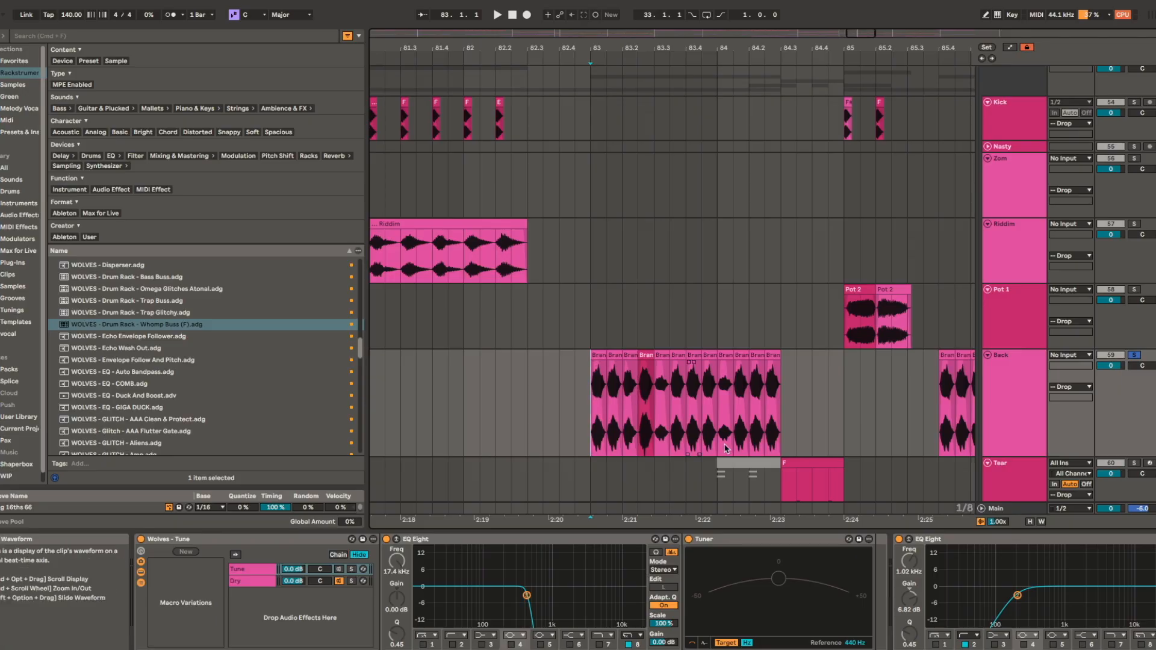
scroll(914, 567, "right", 10)
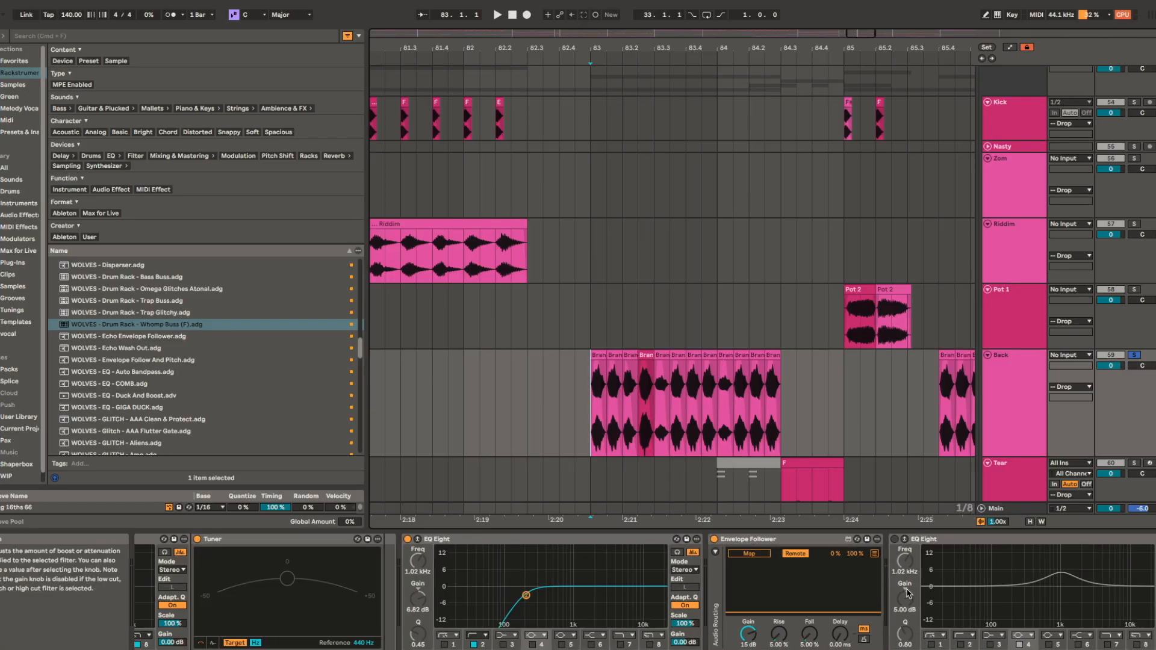
scroll(460, 588, "right", 10)
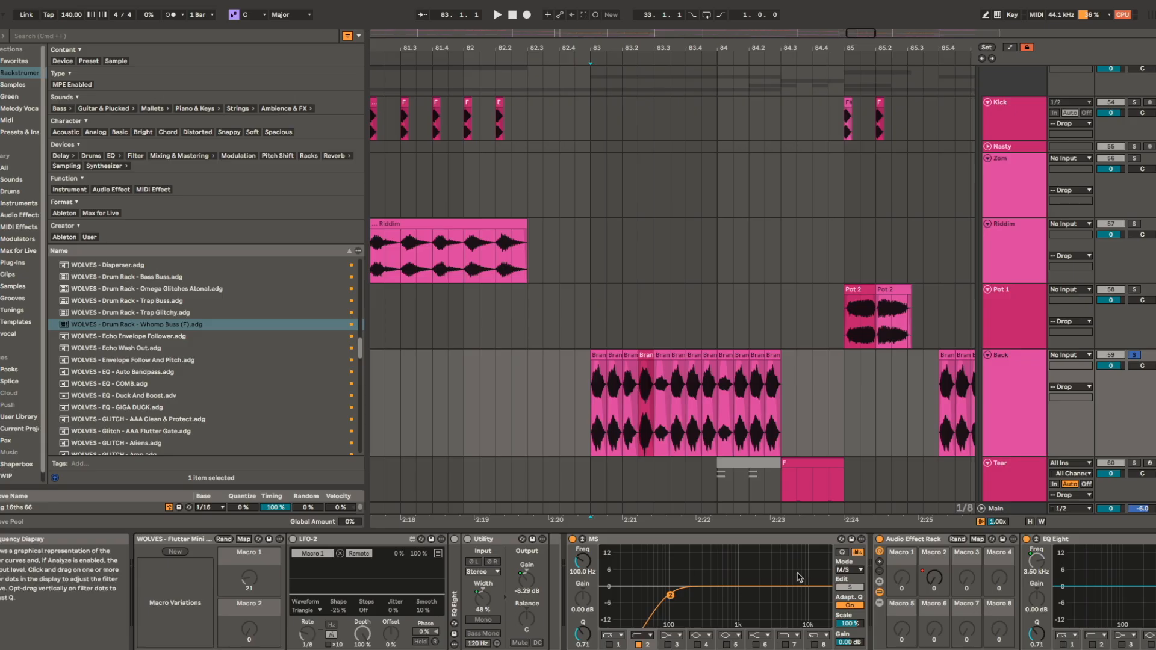
key("space")
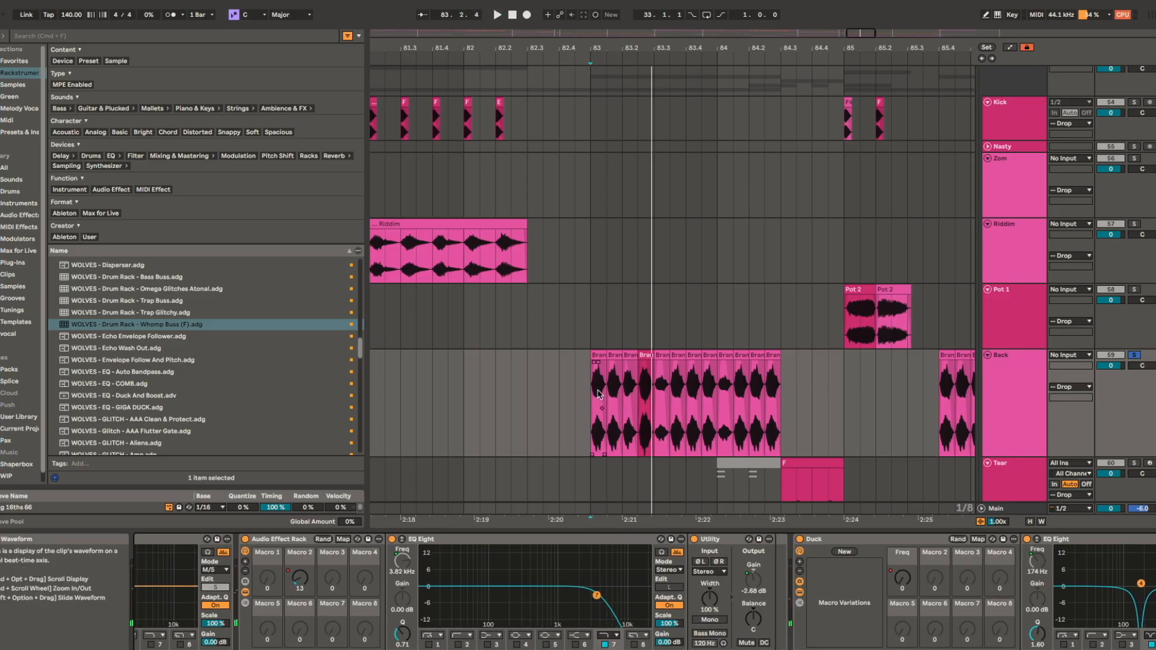
scroll(843, 632, "right", 8)
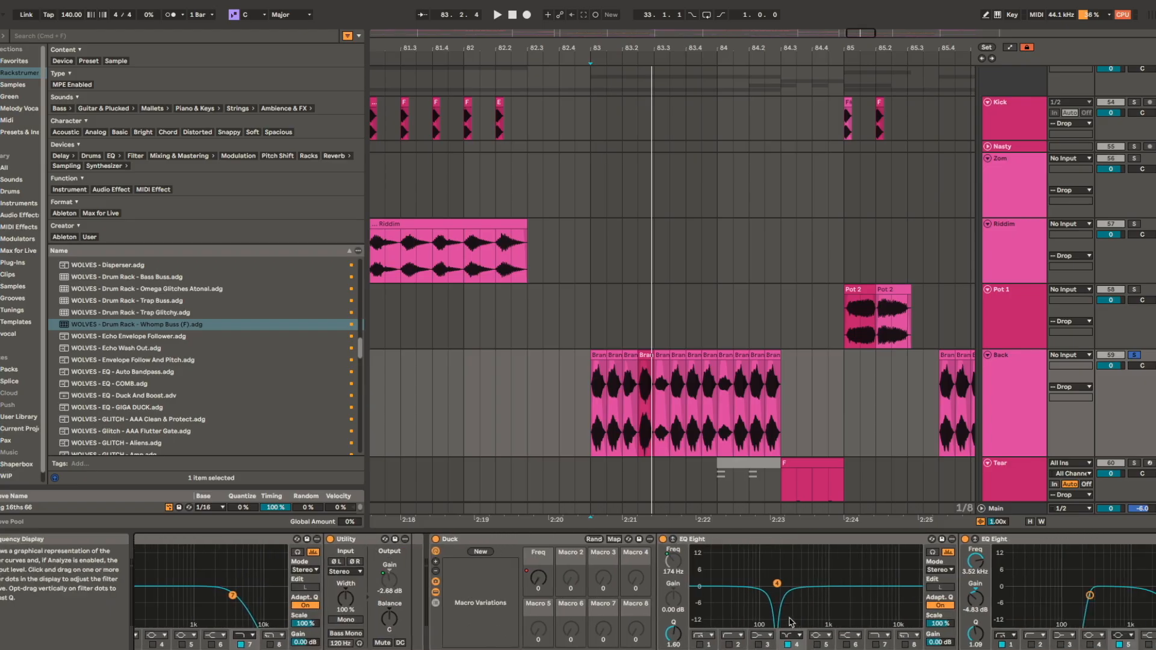
scroll(840, 568, "right", 8)
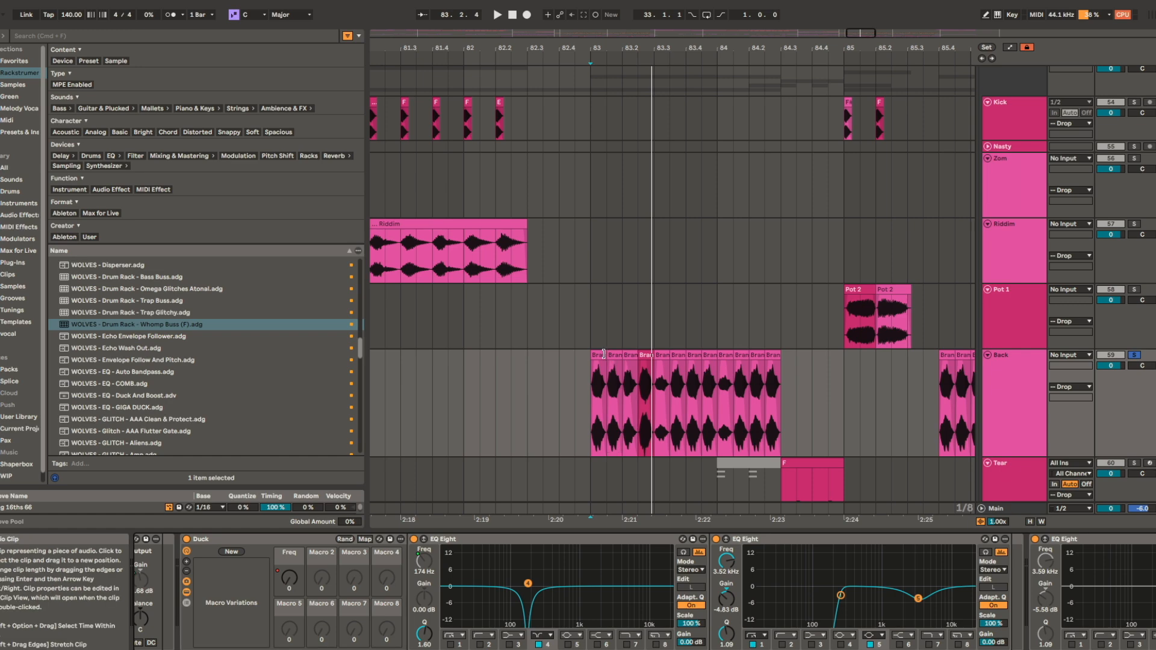
- Select the D1 clip at bar 83 on Sus 2, audition it and examine its instrument and filter devices
scroll(620, 371, "up", 5)
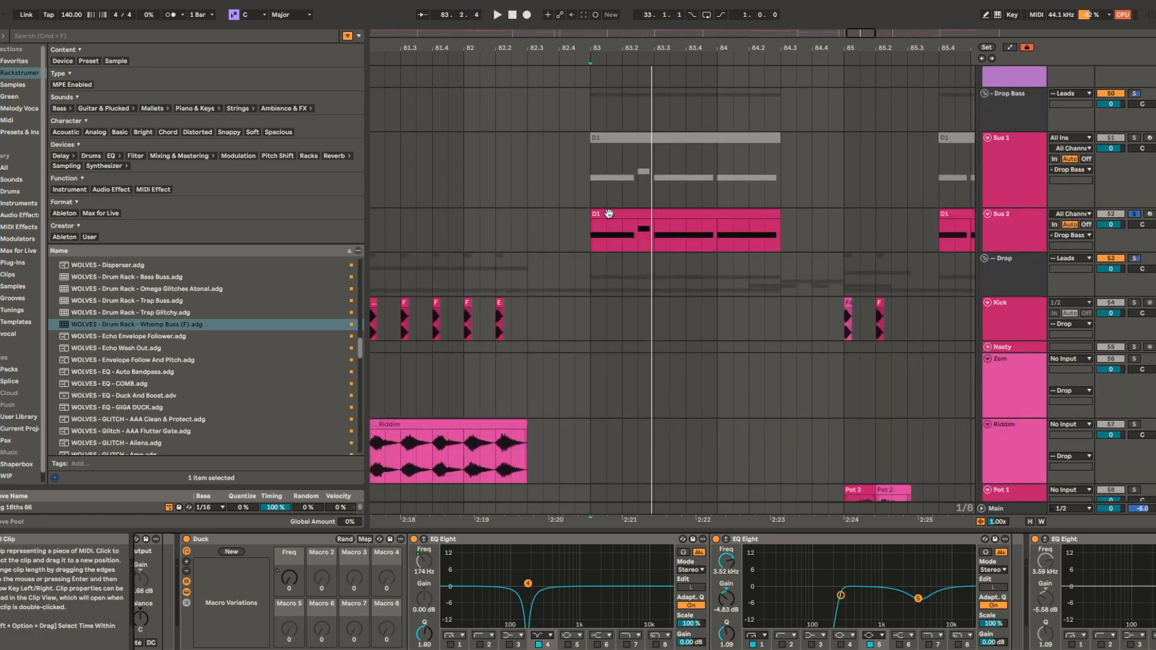
left_click(608, 213)
key("space")
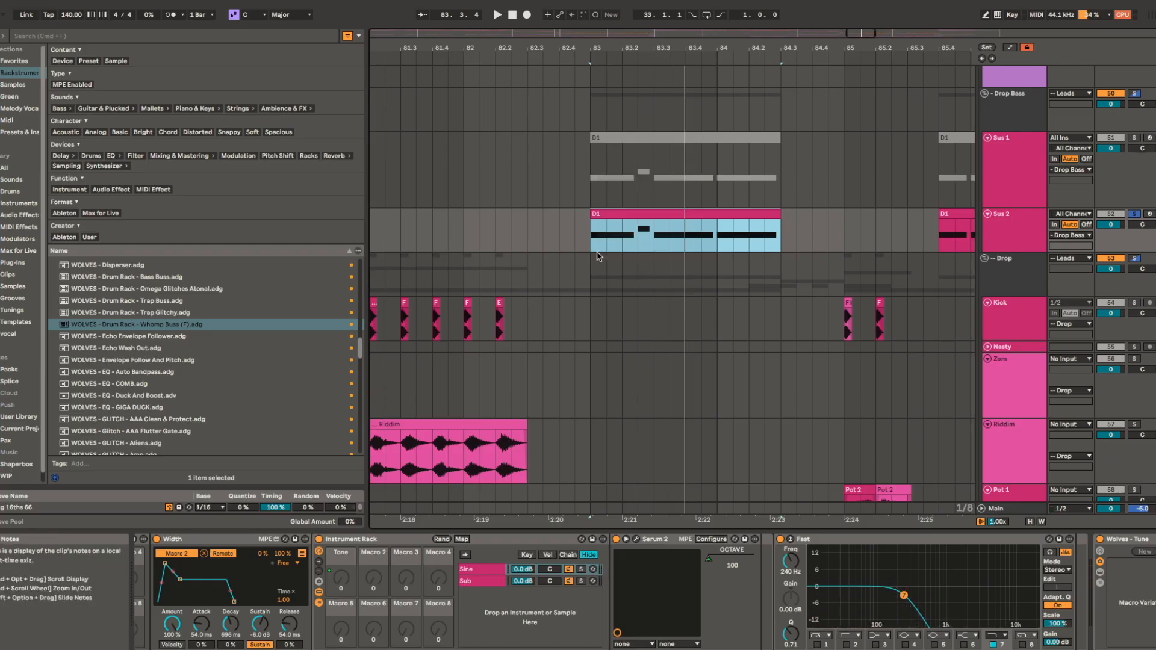
scroll(633, 258, "down", 1)
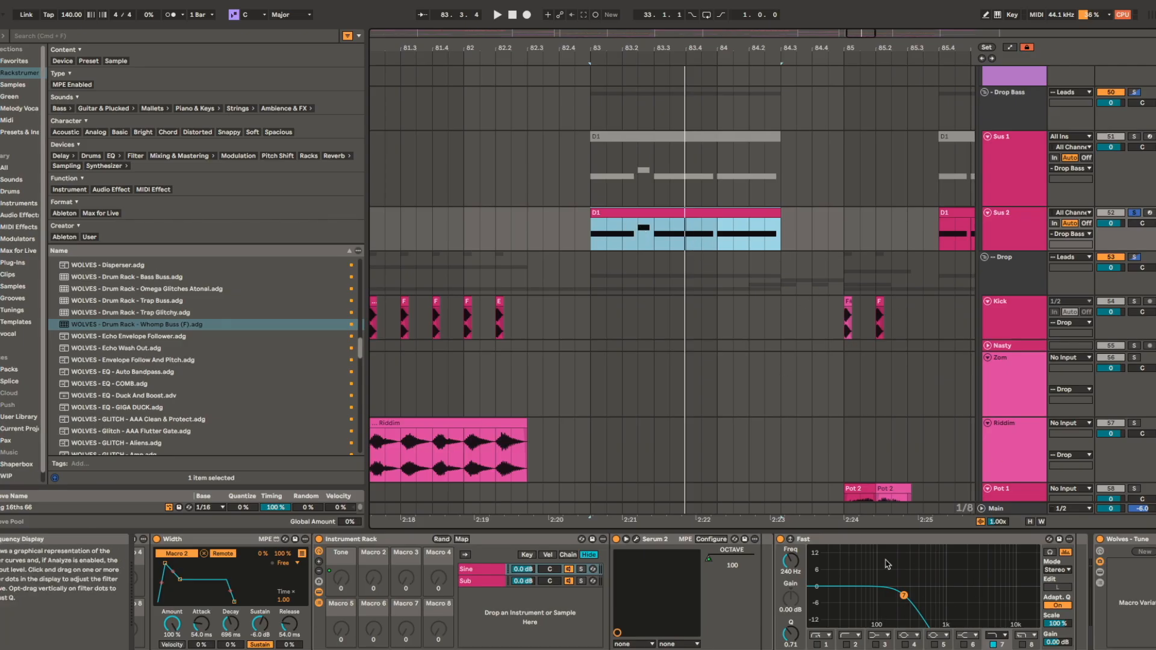
- Audition the Back track from bar 83 while examining the EQ Eights in its effect chain
scroll(1023, 247, "down", 10)
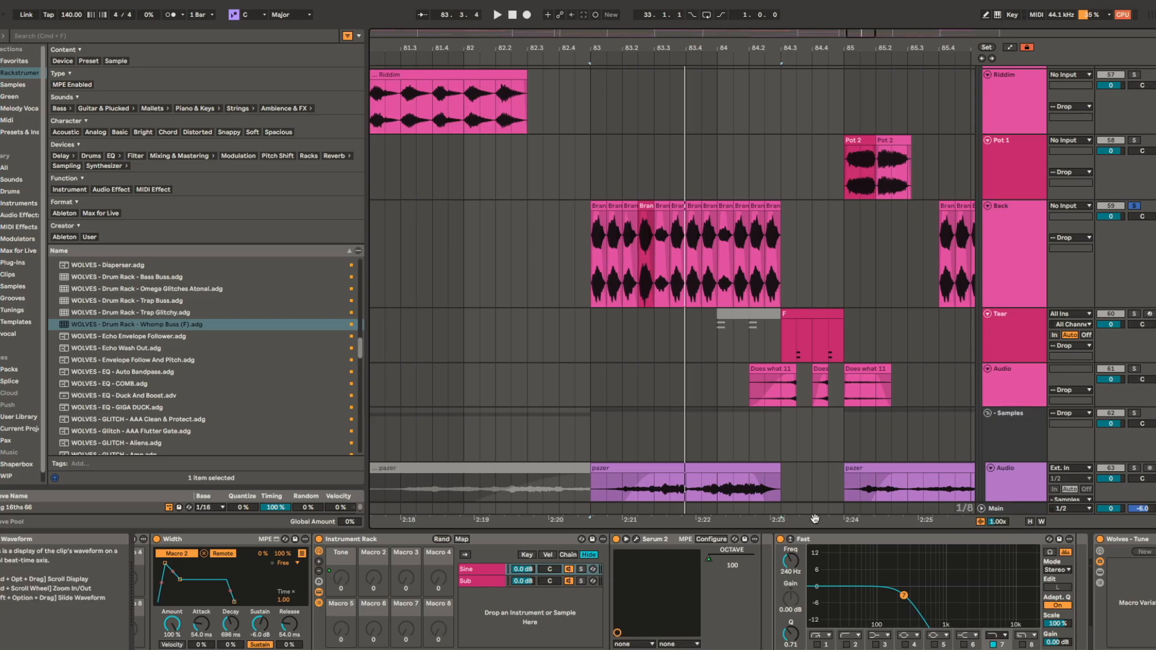
left_click(599, 239)
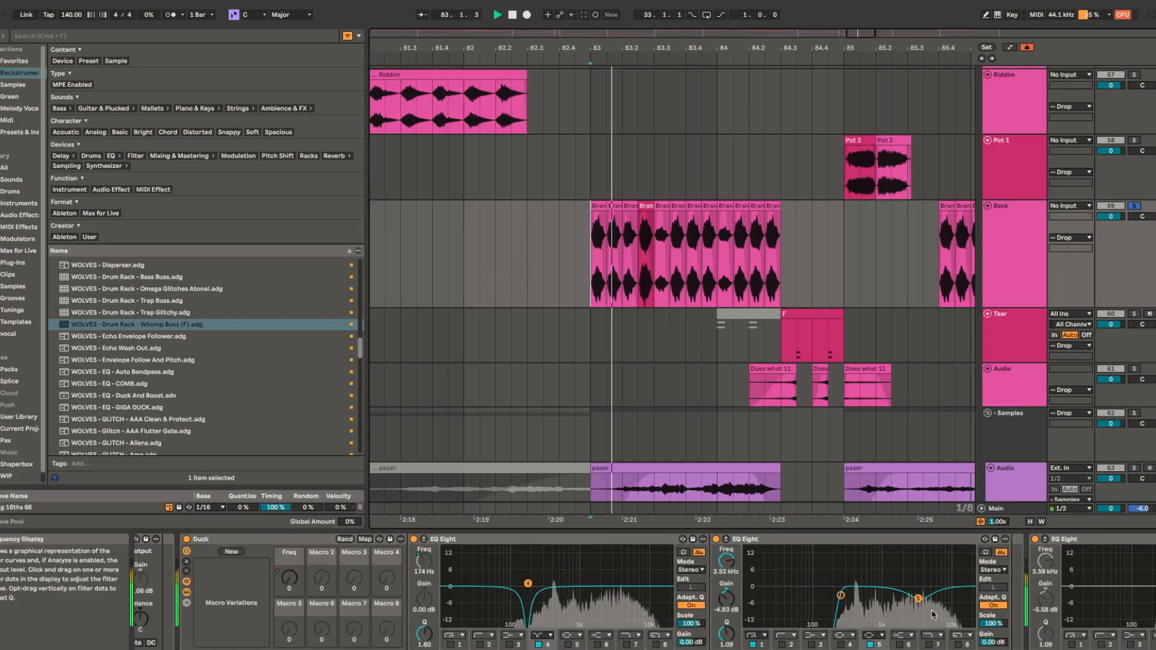
key("space")
key("space")
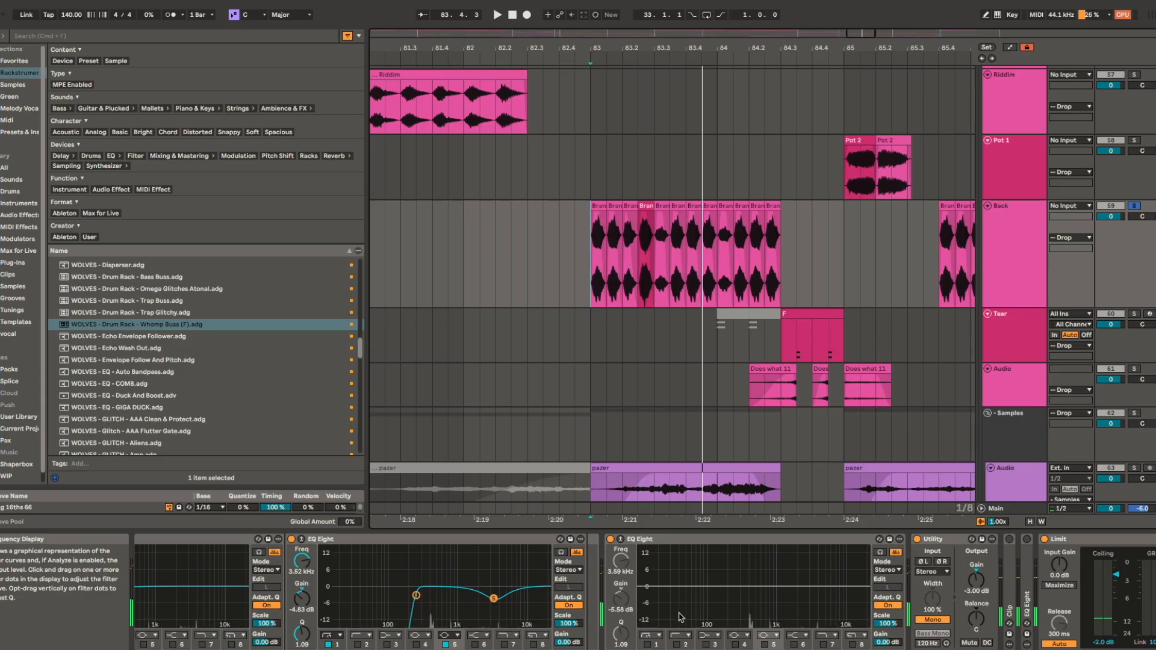
- Copy the Zom clips at bar 37 to bar 35 and duplicate them twice to fill the space up to bar 37
scroll(674, 242, "down", 10)
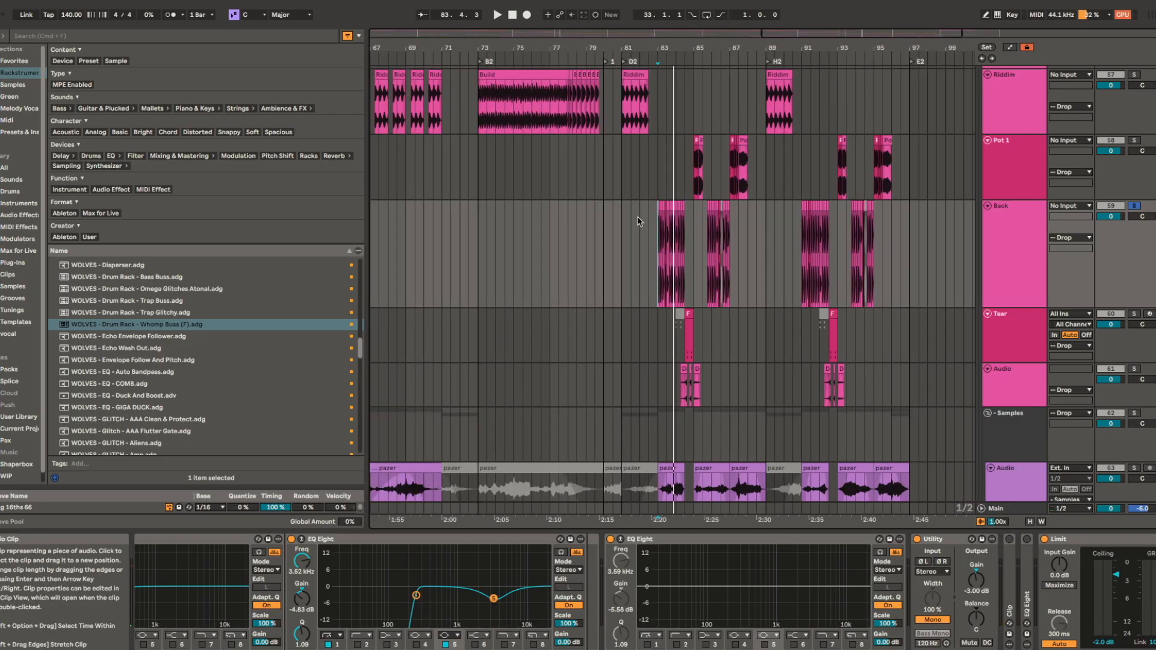
scroll(665, 222, "left", 10)
scroll(662, 217, "up", 5)
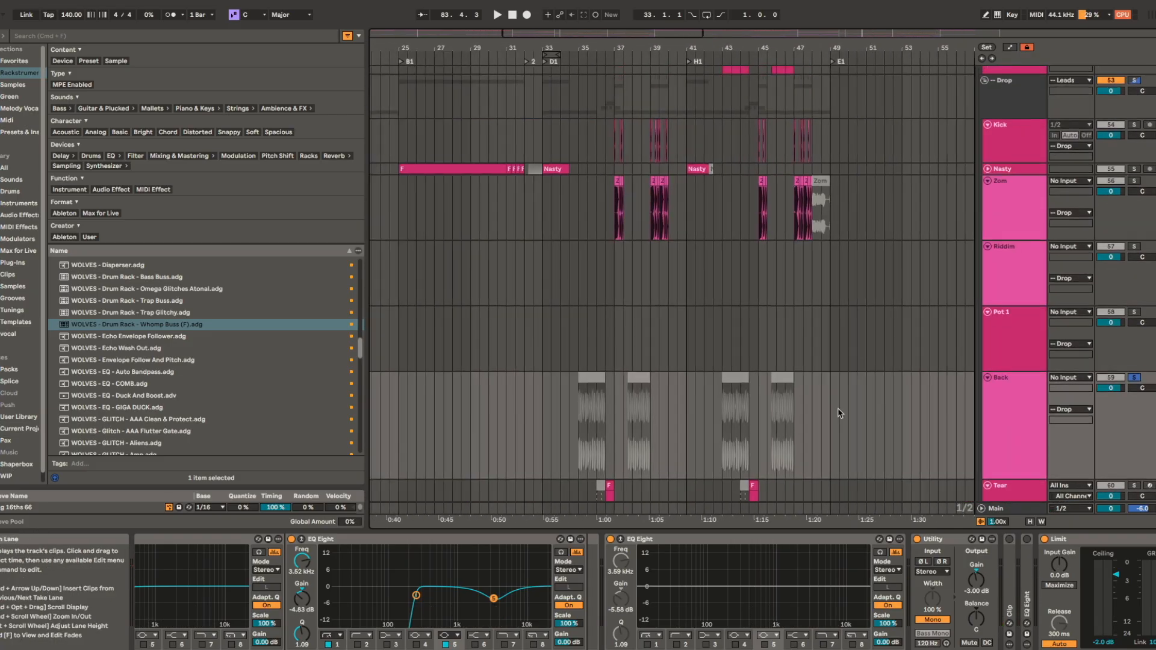
scroll(614, 210, "up", 3)
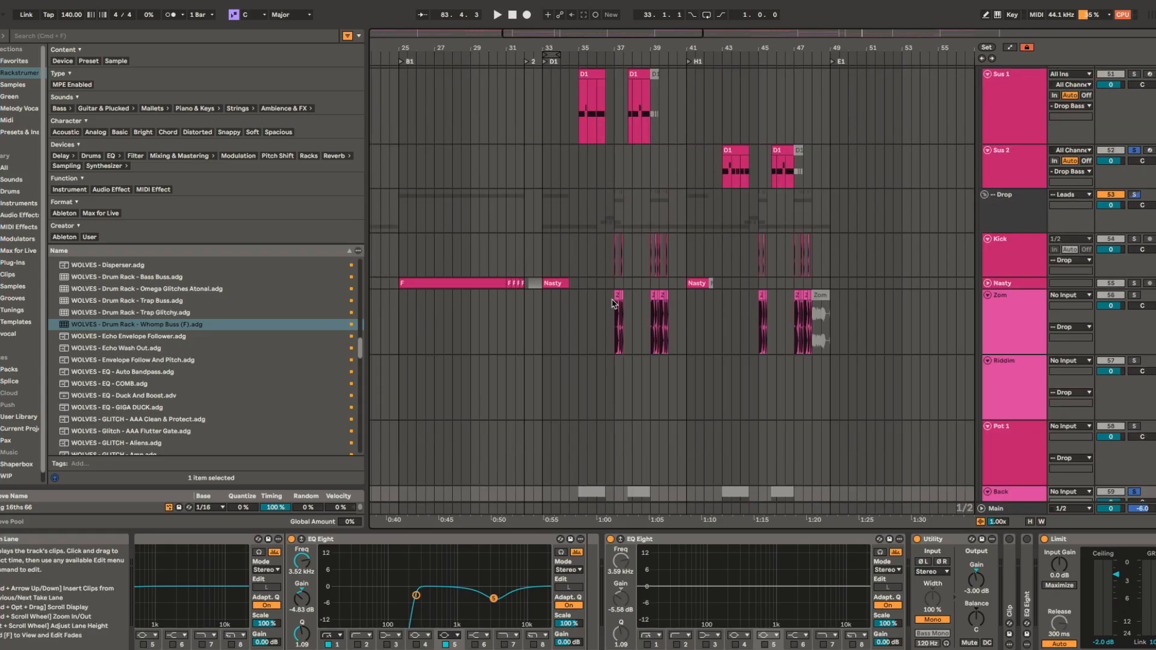
scroll(611, 313, "up", 4)
left_click_drag(628, 319, 655, 324)
key("super+c")
left_click(546, 321)
key("super+v")
key("super+d")
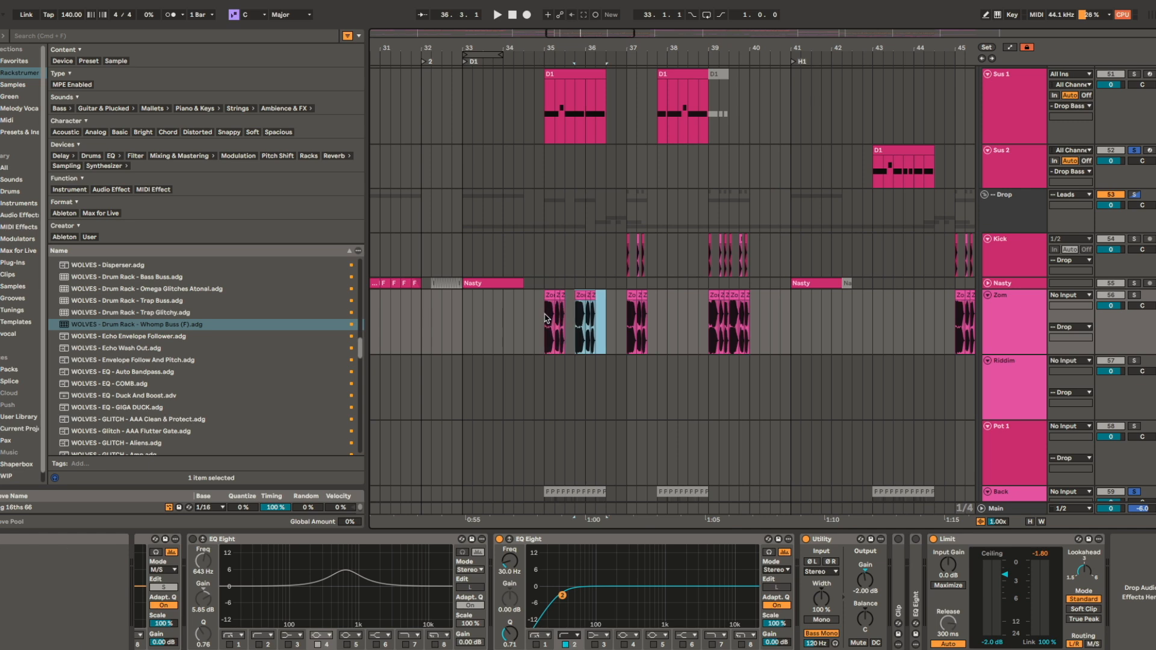
key("super+d")
left_click(545, 318)
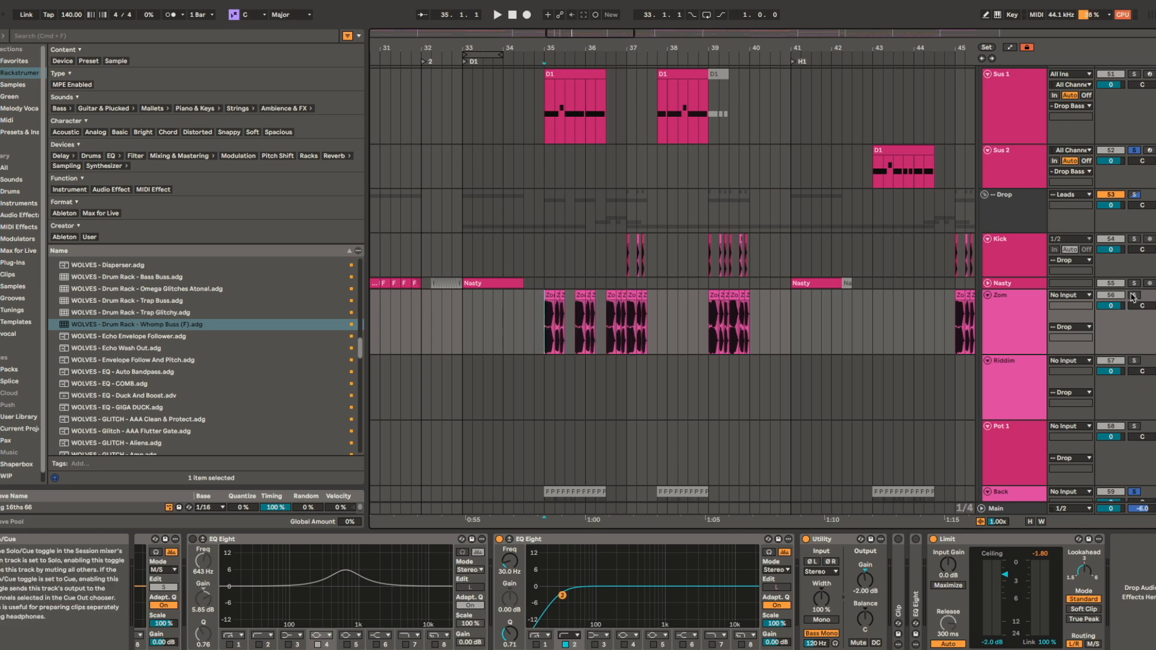
- Solo Zom together with Sus 1 and audition both from bar 35
scroll(1116, 256, "up", 2)
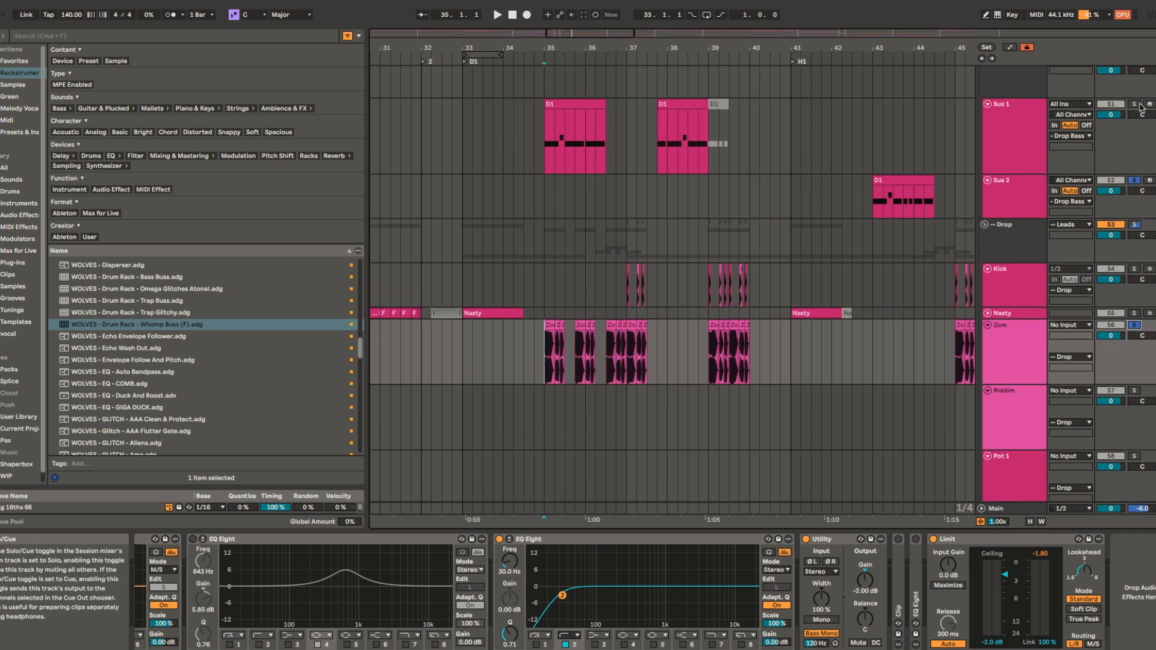
left_click(1133, 105)
key("space")
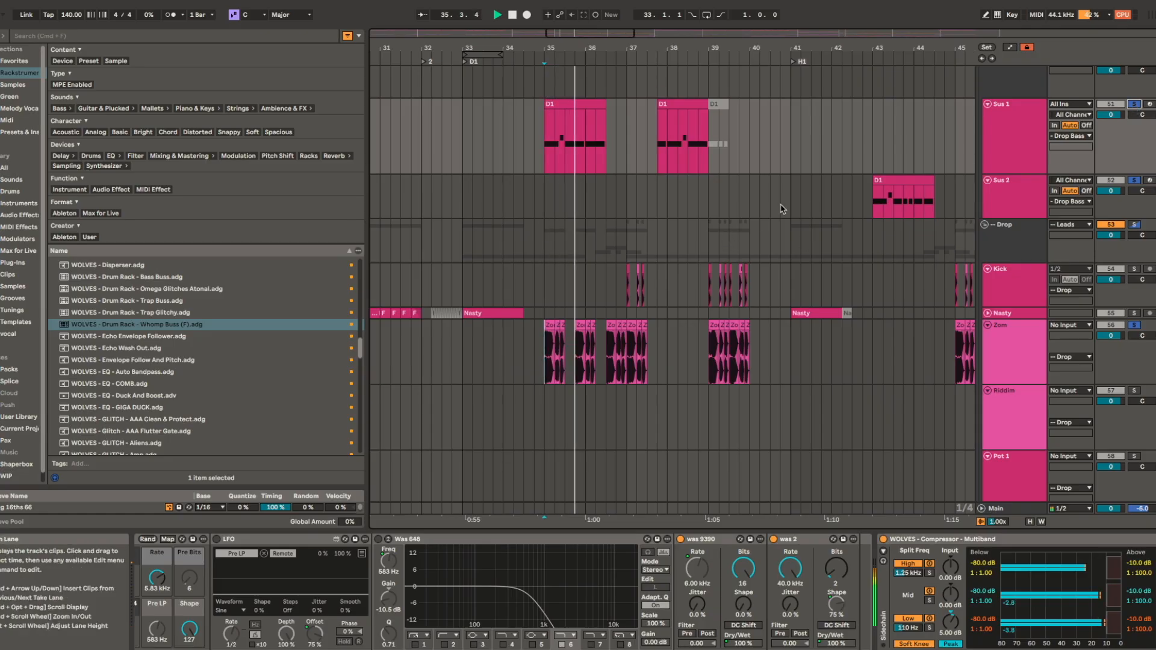
- Delete the copied Zom clips between bars 35 and 37
left_click(584, 355)
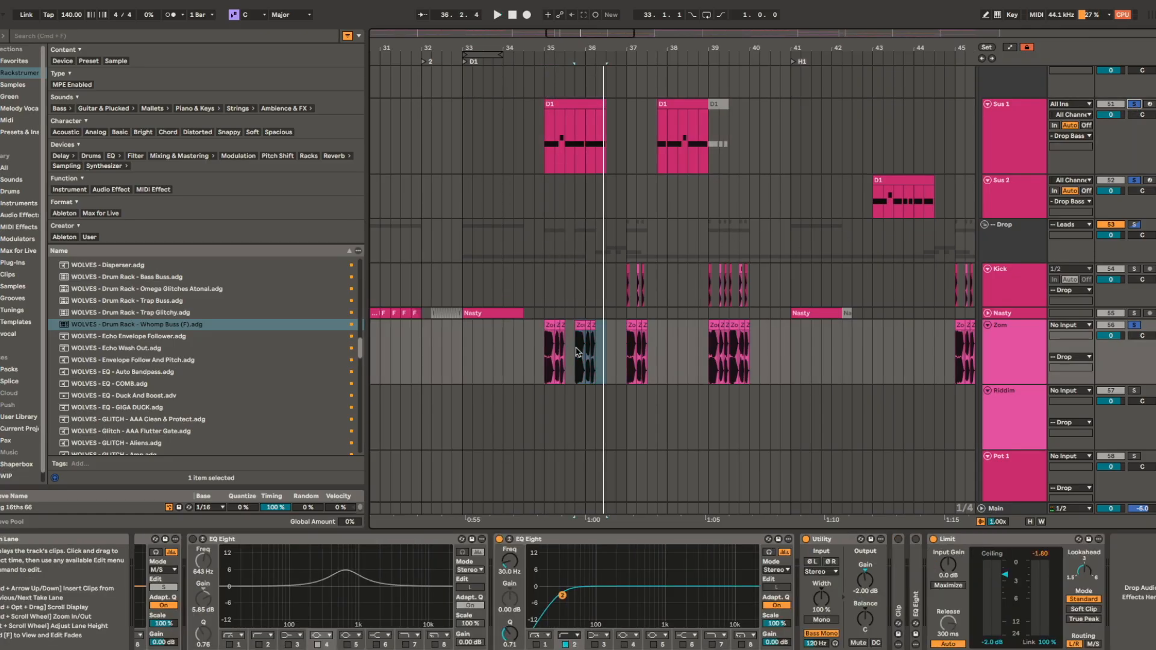
key("Delete")
- Return to the D2 section and audition the Back track from bar 83
left_click_drag(726, 383, 648, 354)
scroll(646, 353, "down", 5)
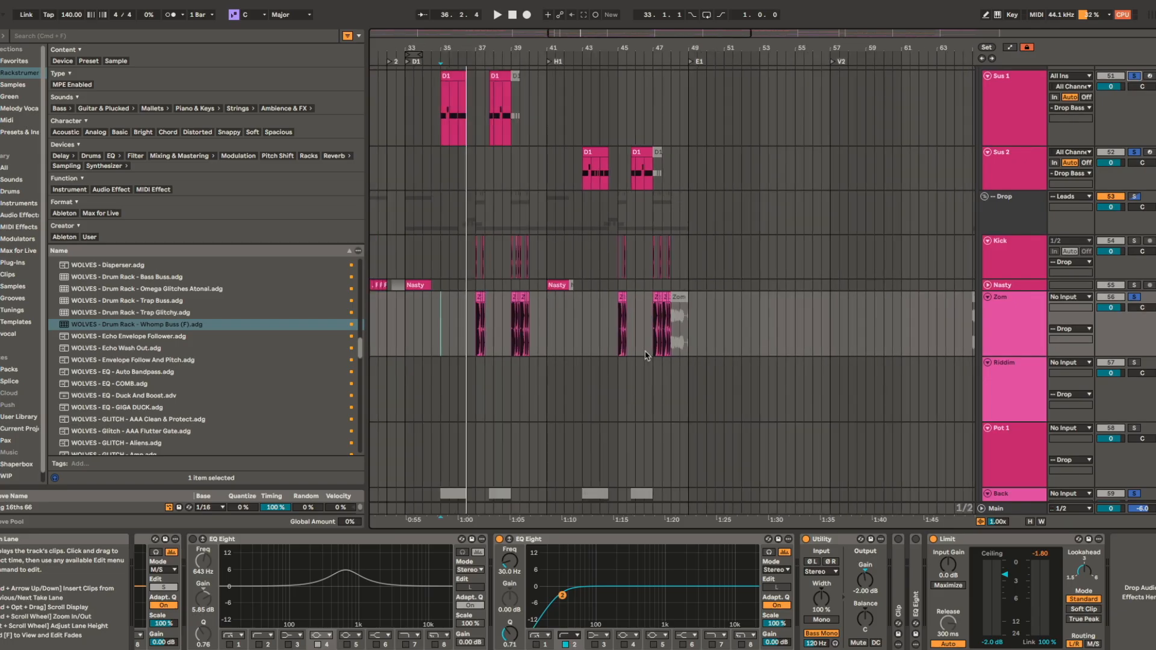
left_click_drag(672, 313, 274, 251)
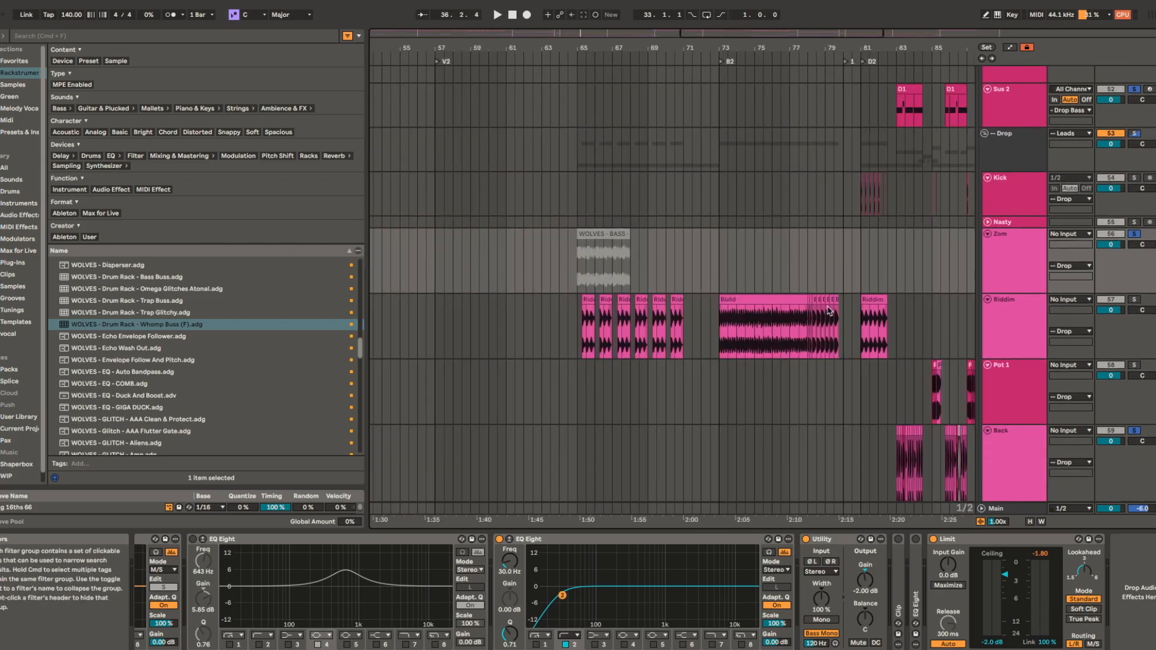
left_click_drag(815, 298, 530, 281)
scroll(620, 173, "up", 5)
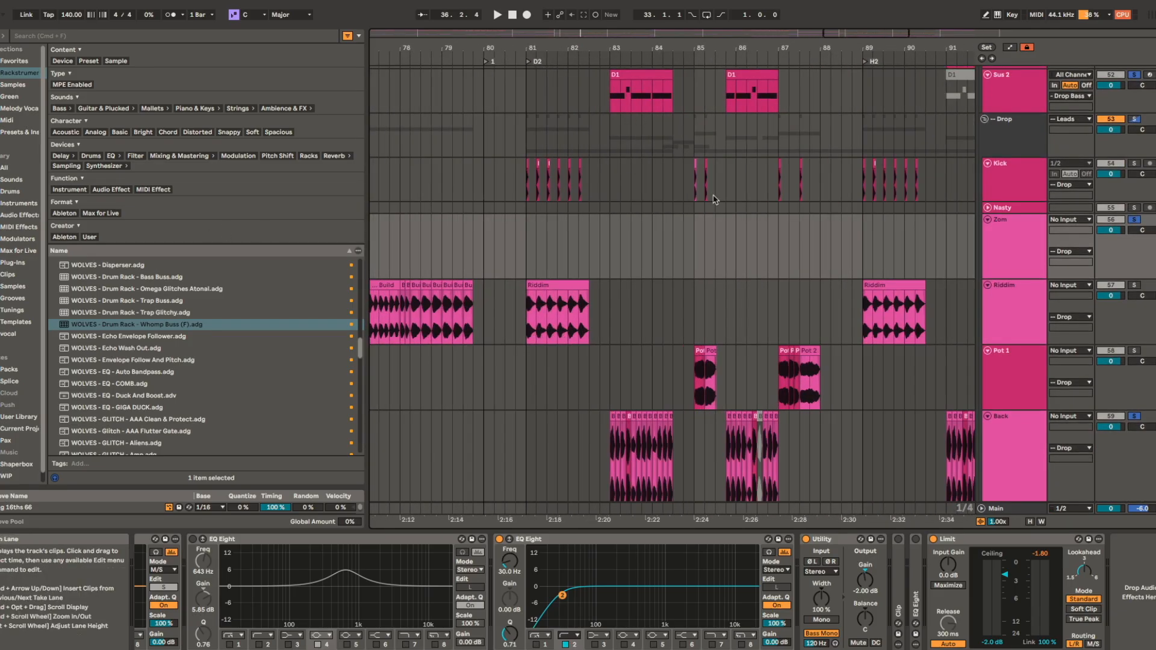
left_click(623, 453)
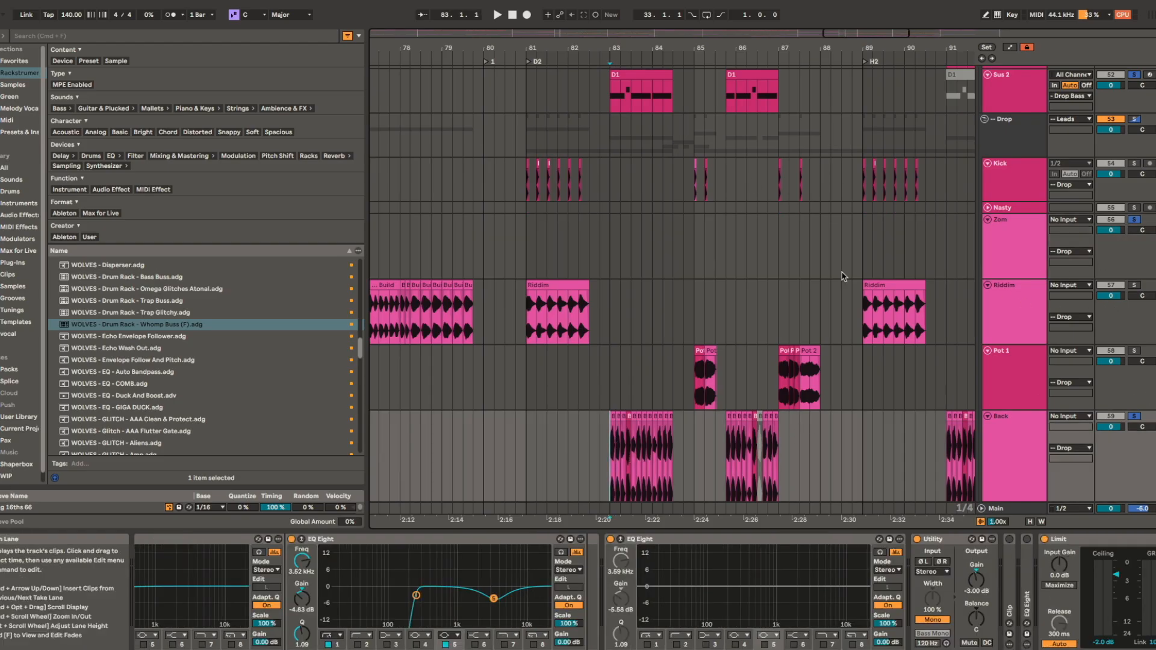
key("space")
key("space")
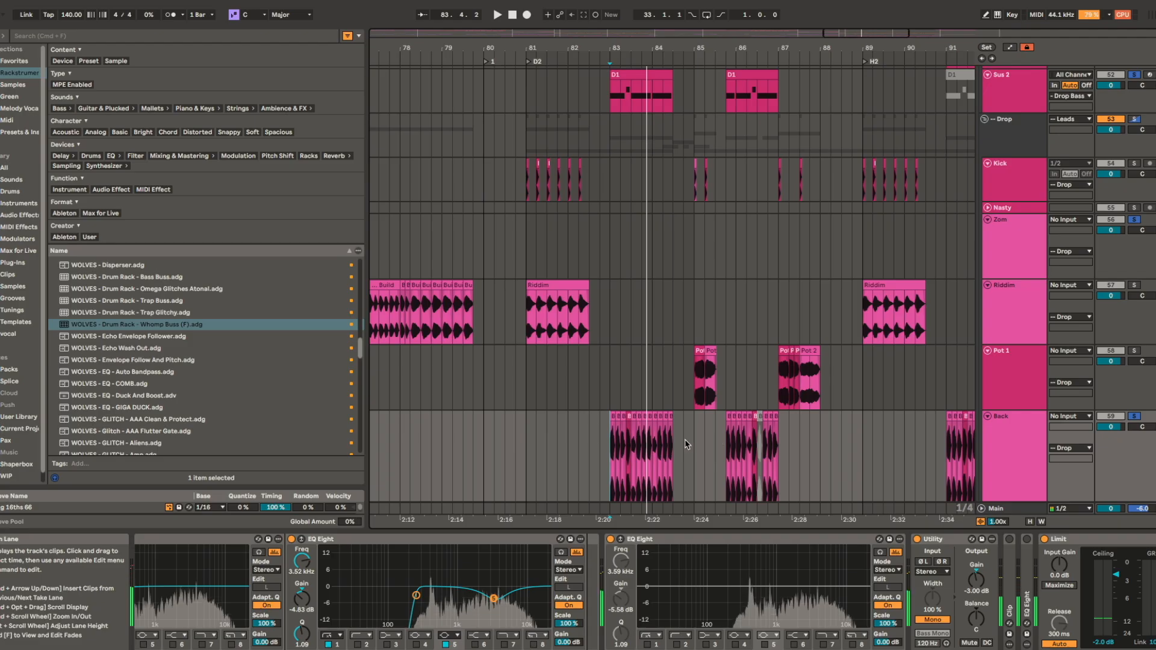
- Examine the placement of the Back and Pot 1 clips across D2 and H2, placing the playback start at bar 87 on Pot 1
scroll(689, 436, "down", 5)
scroll(699, 417, "down", 3)
left_click_drag(701, 370, 776, 354)
left_click_drag(774, 428, 855, 411)
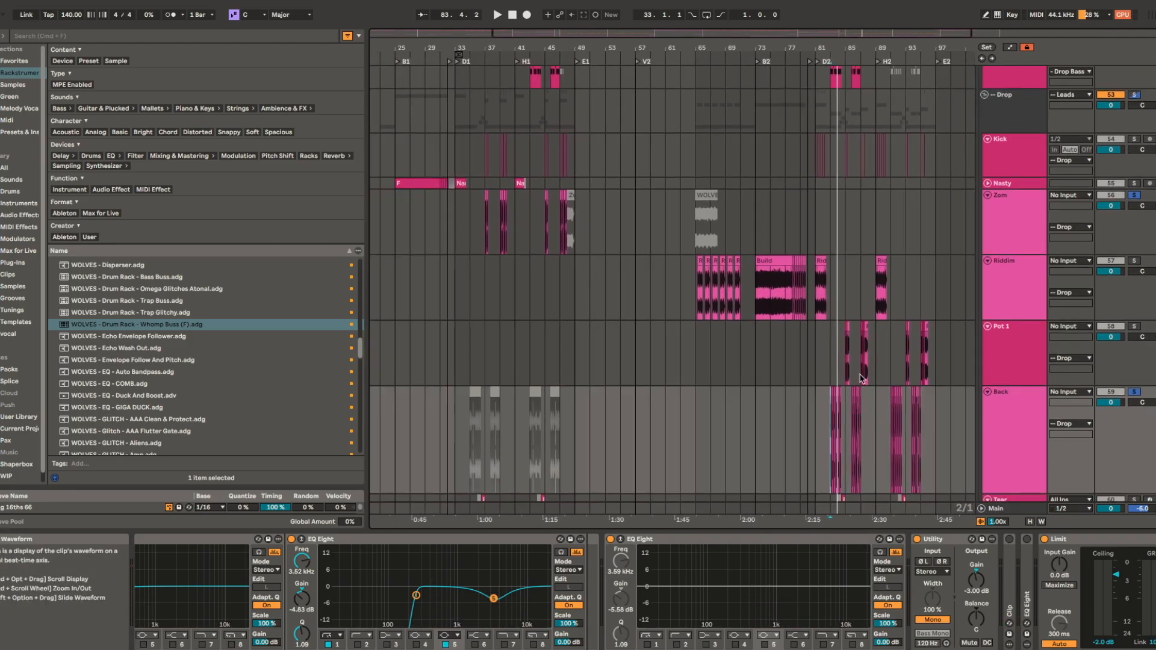
left_click_drag(855, 362, 641, 369)
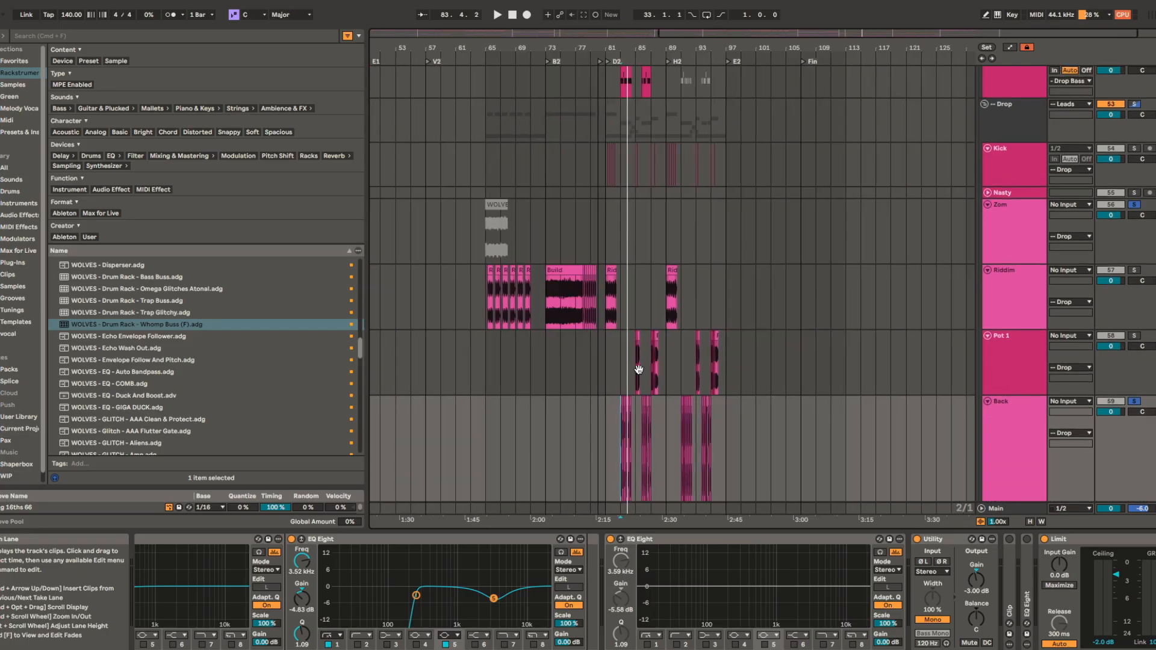
scroll(655, 392, "up", 5)
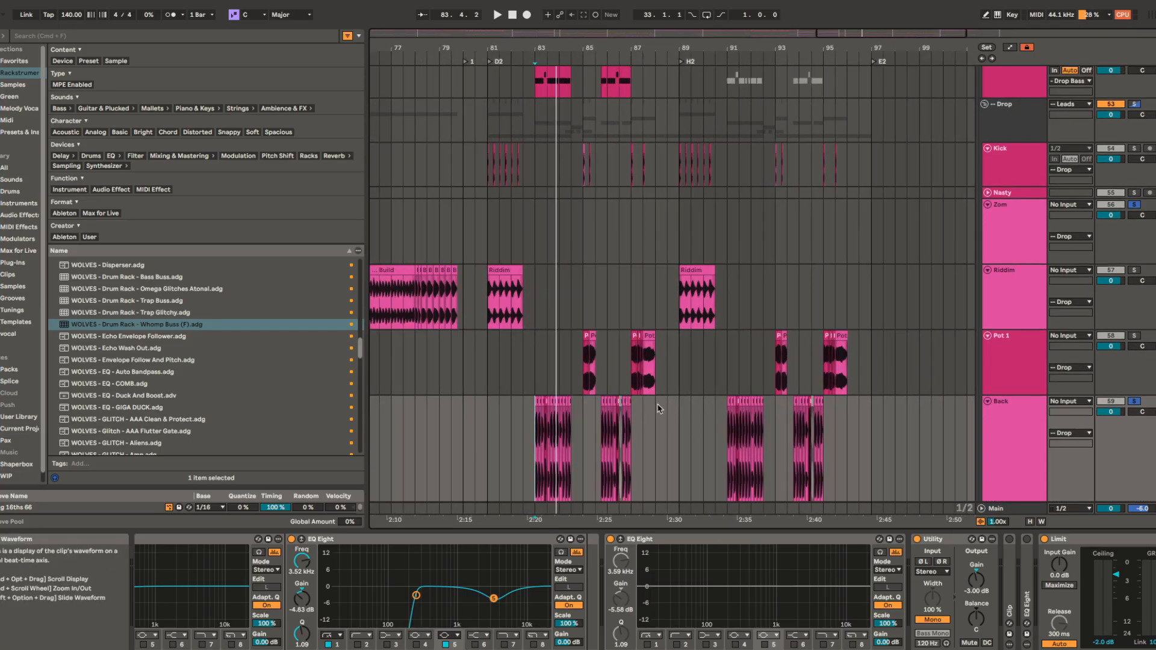
scroll(611, 425, "up", 3)
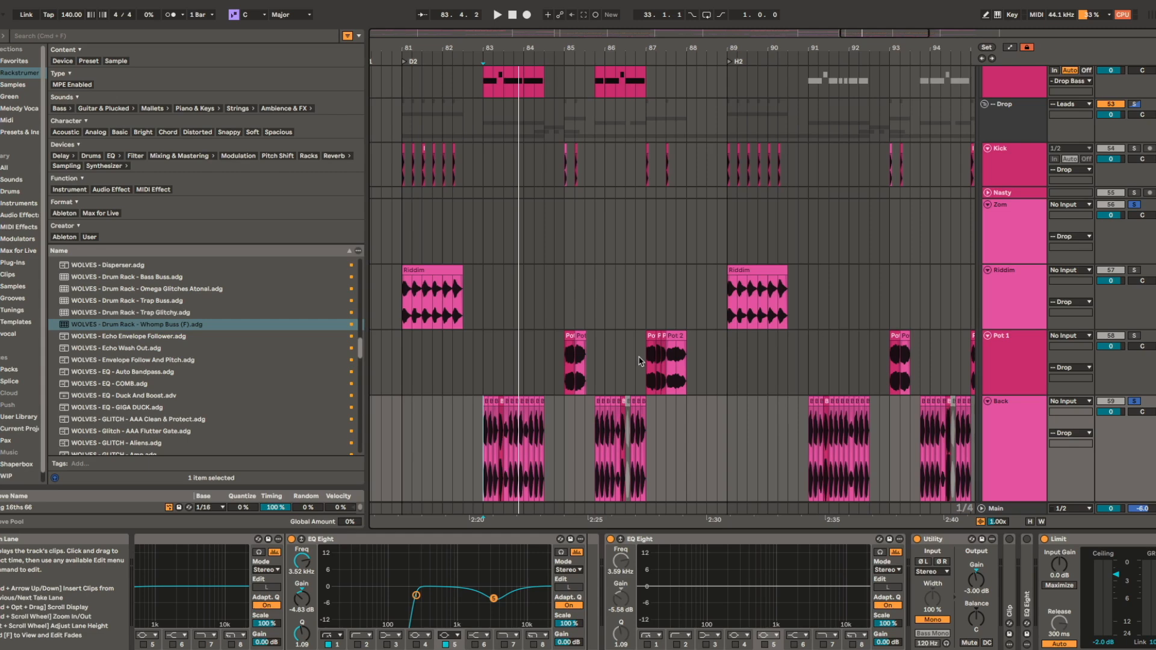
left_click(656, 355)
scroll(631, 301, "right", 3)
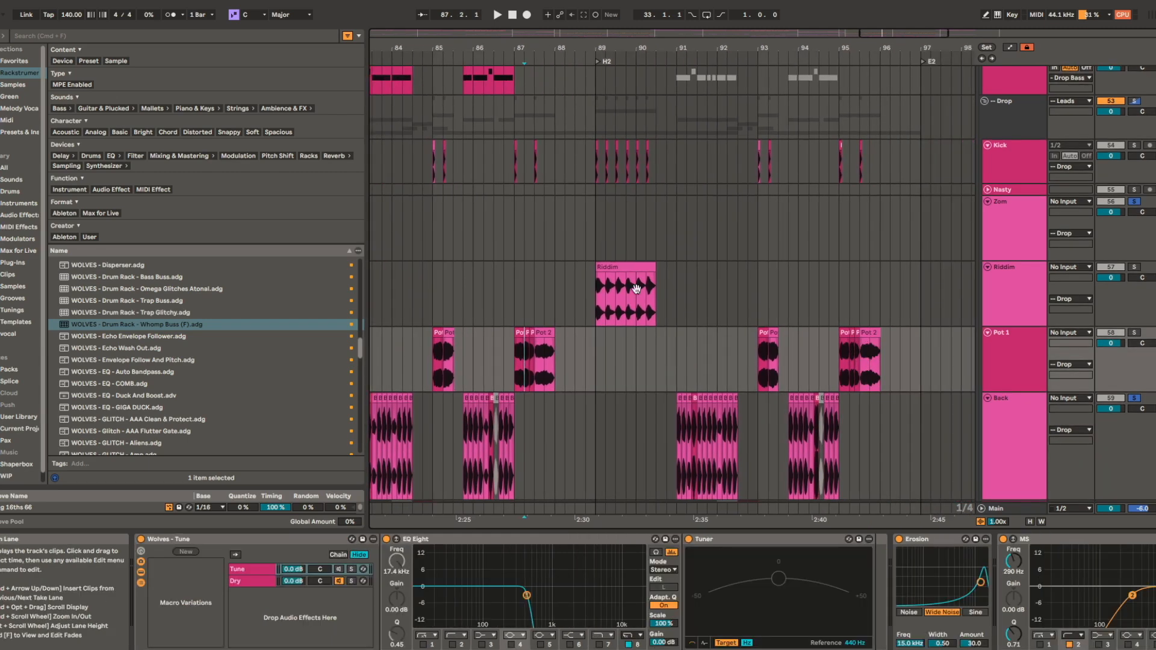
- Select the D1 clip at bar 91 on Sus 1 in the H2 section and audition it
scroll(631, 301, "up", 5)
scroll(631, 301, "left", 2)
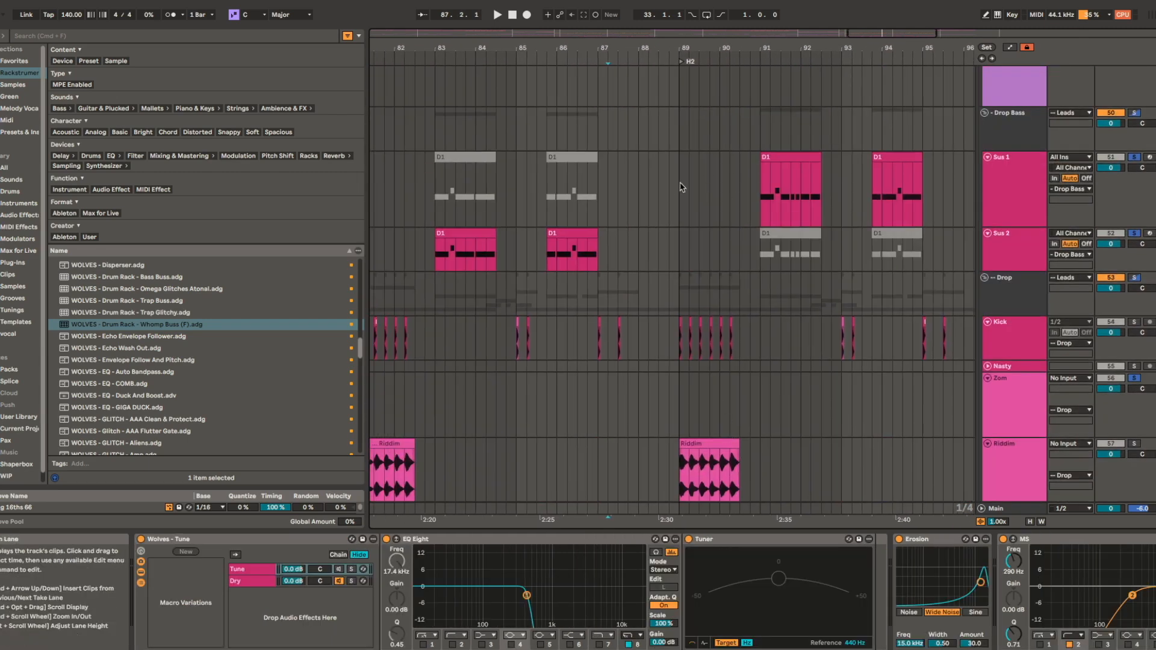
left_click_drag(683, 174, 911, 173)
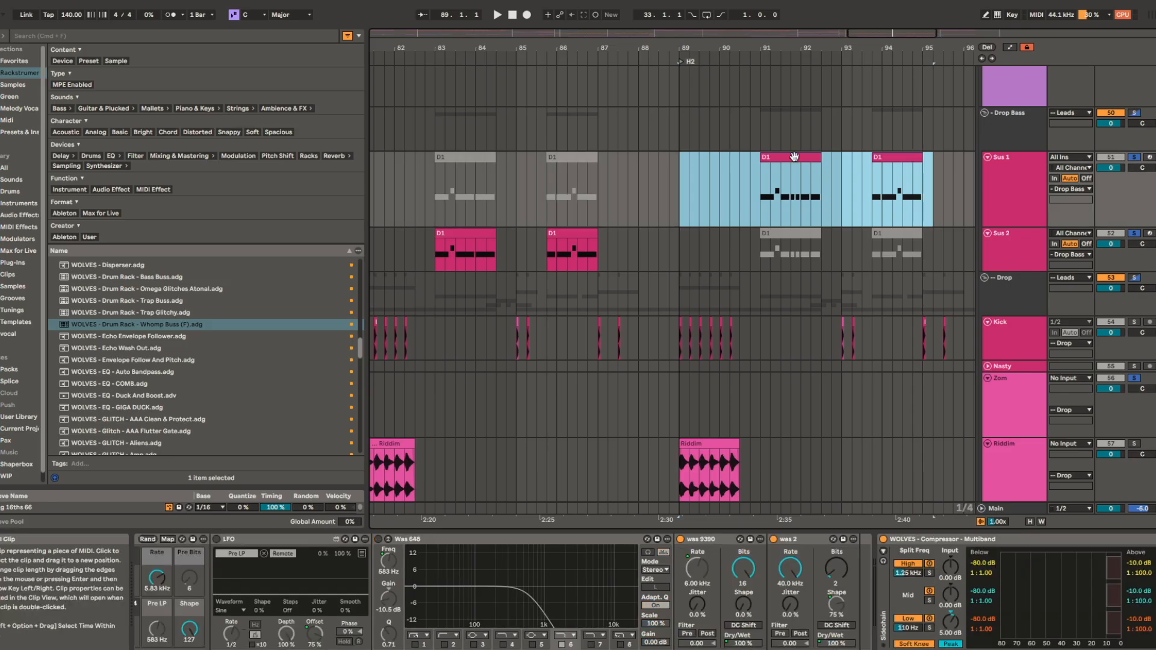
left_click(763, 223)
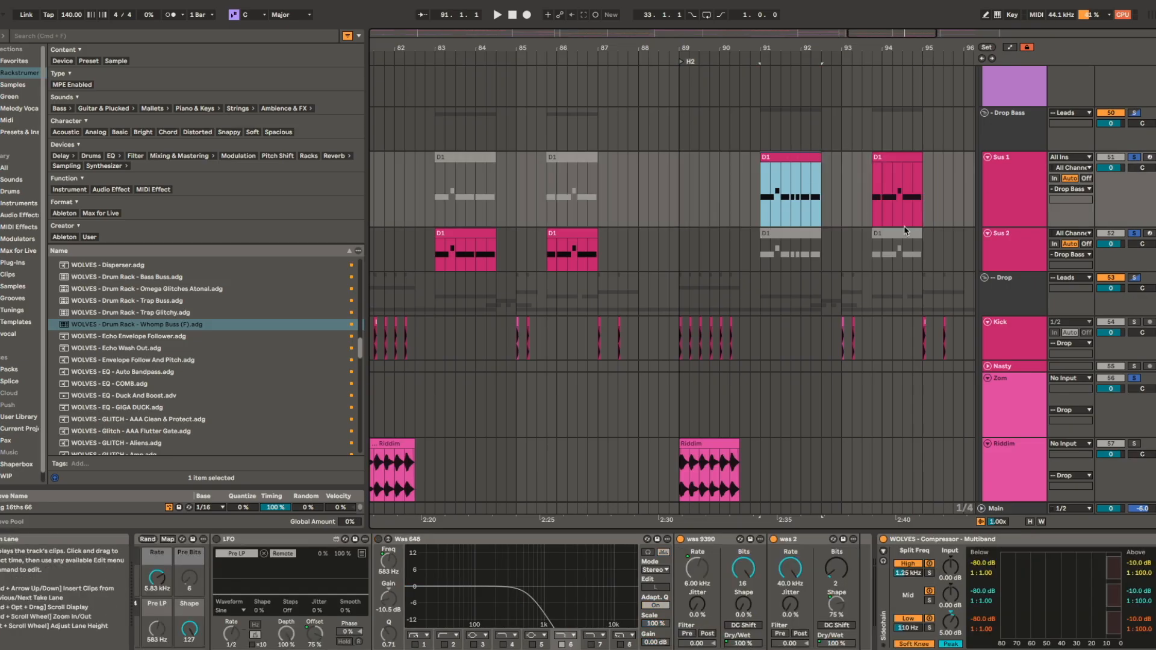
key("space")
scroll(711, 216, "down", 2)
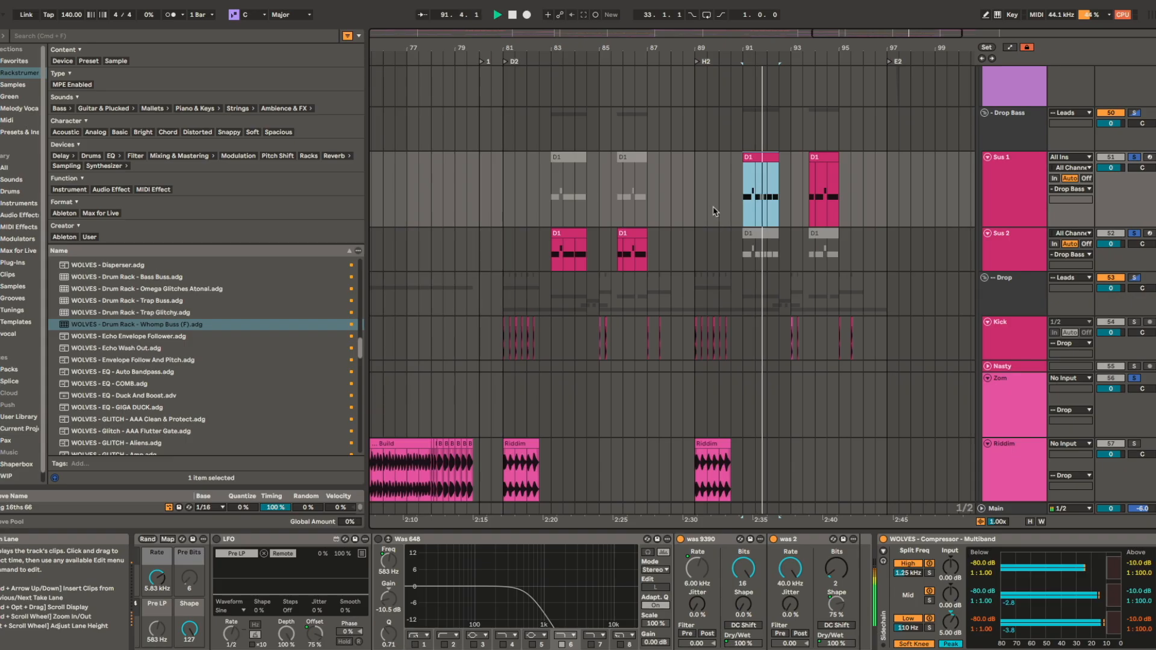
scroll(662, 210, "right", 5)
key("space")
scroll(593, 212, "up", 5)
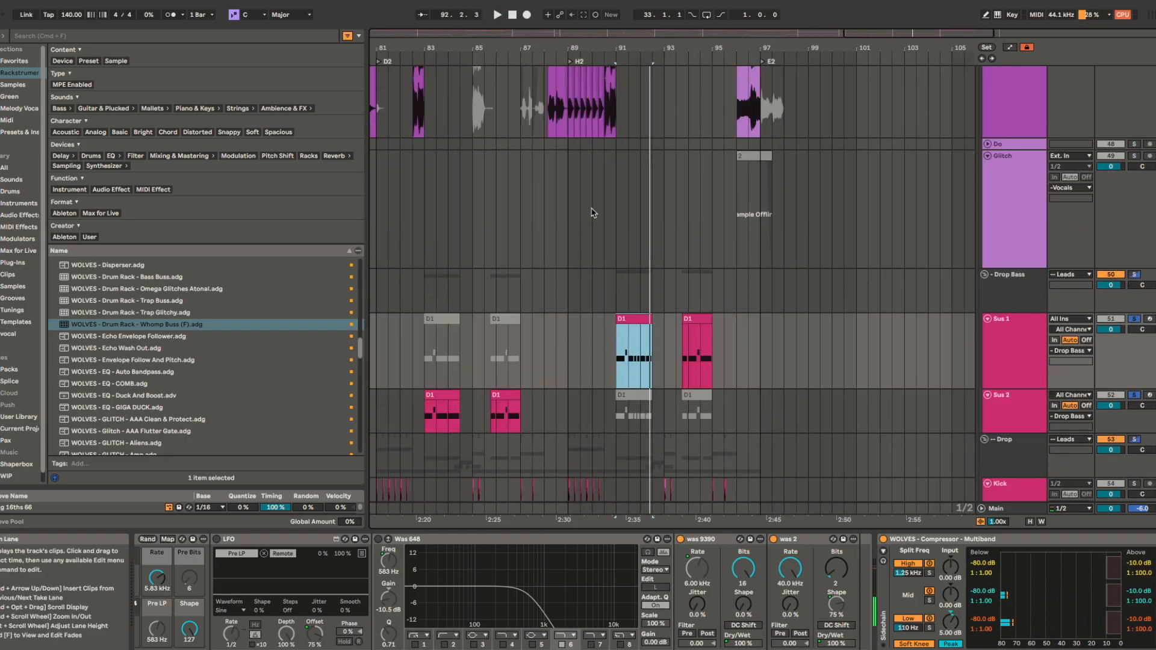
- Select the Pot Of Greed clip at bar 88 on the Pre track and audition it into the H2 section
scroll(590, 205, "up", 4)
left_click(561, 142)
key("space")
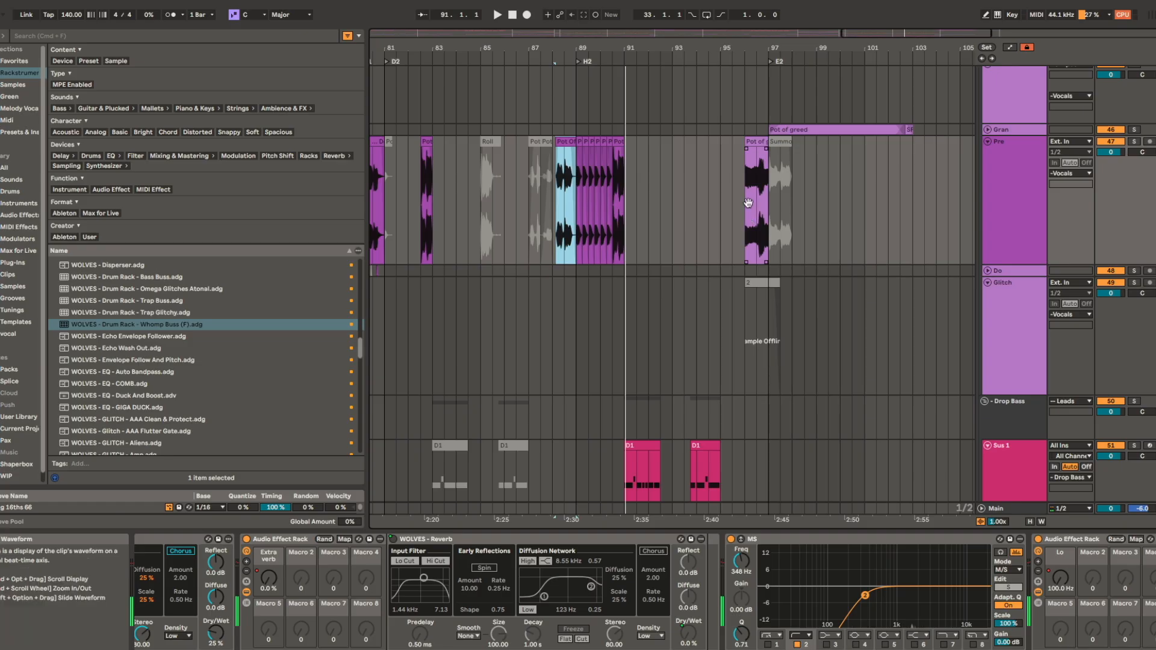
- Collapse the Glitch, Sus 1, Sus 2, Kick, Pot 1, Back, Tear and Audio tracks to minimum height
scroll(741, 207, "up", 5)
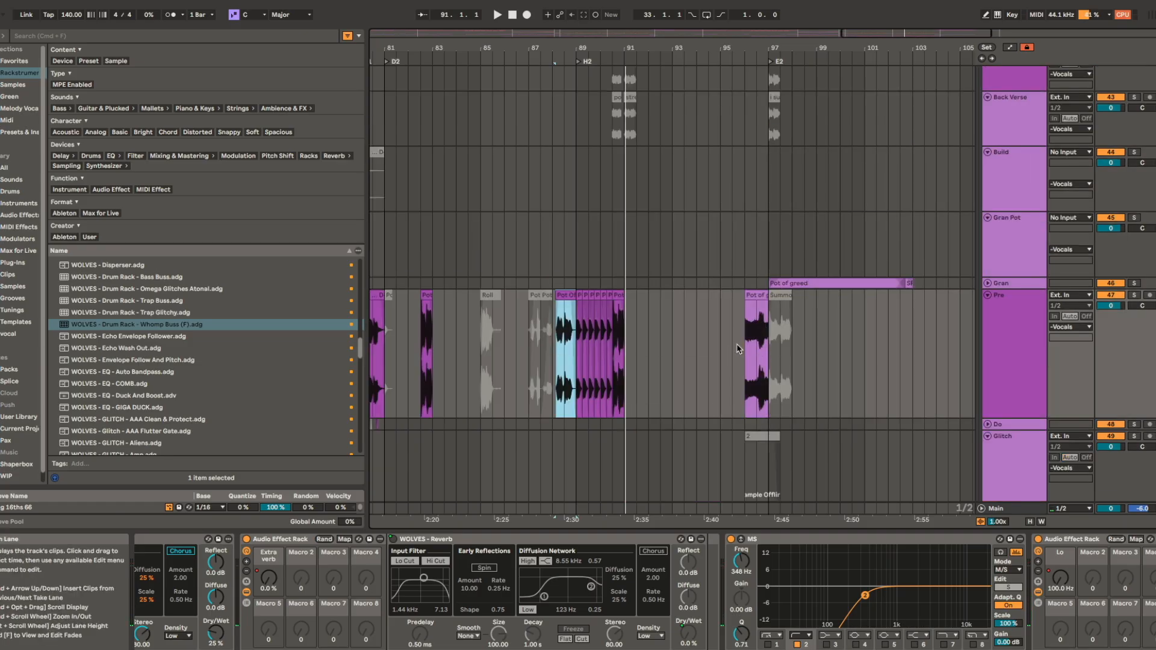
scroll(739, 349, "down", 5)
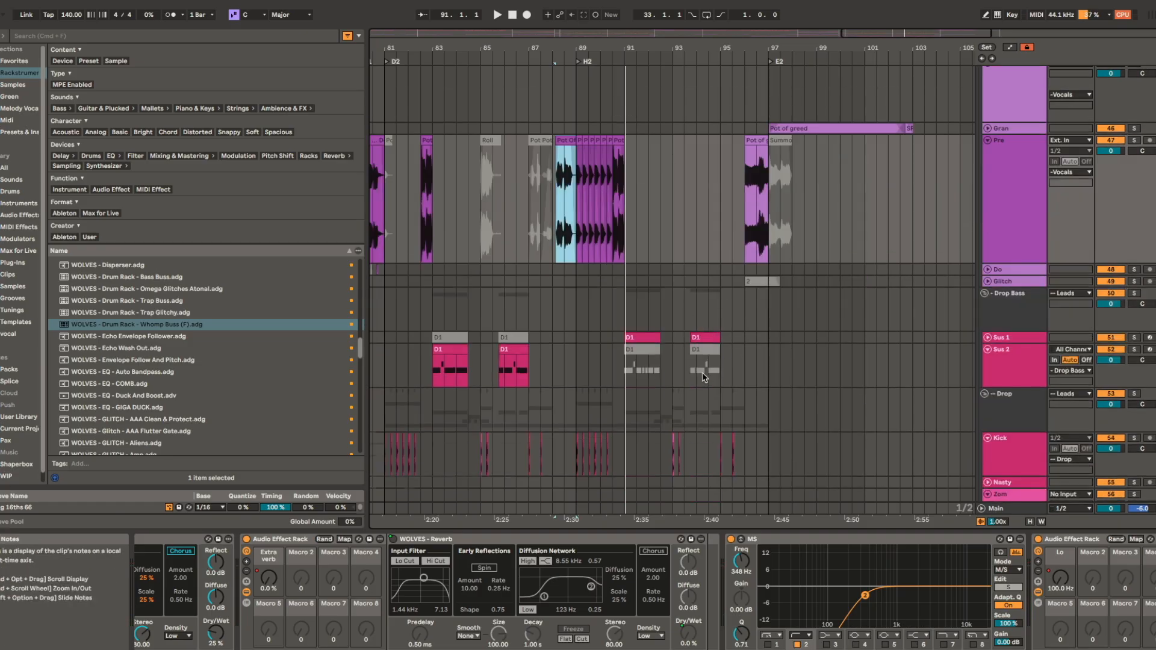
scroll(703, 377, "down", 3)
scroll(704, 418, "down", 3)
scroll(689, 453, "down", 3)
scroll(685, 456, "down", 3)
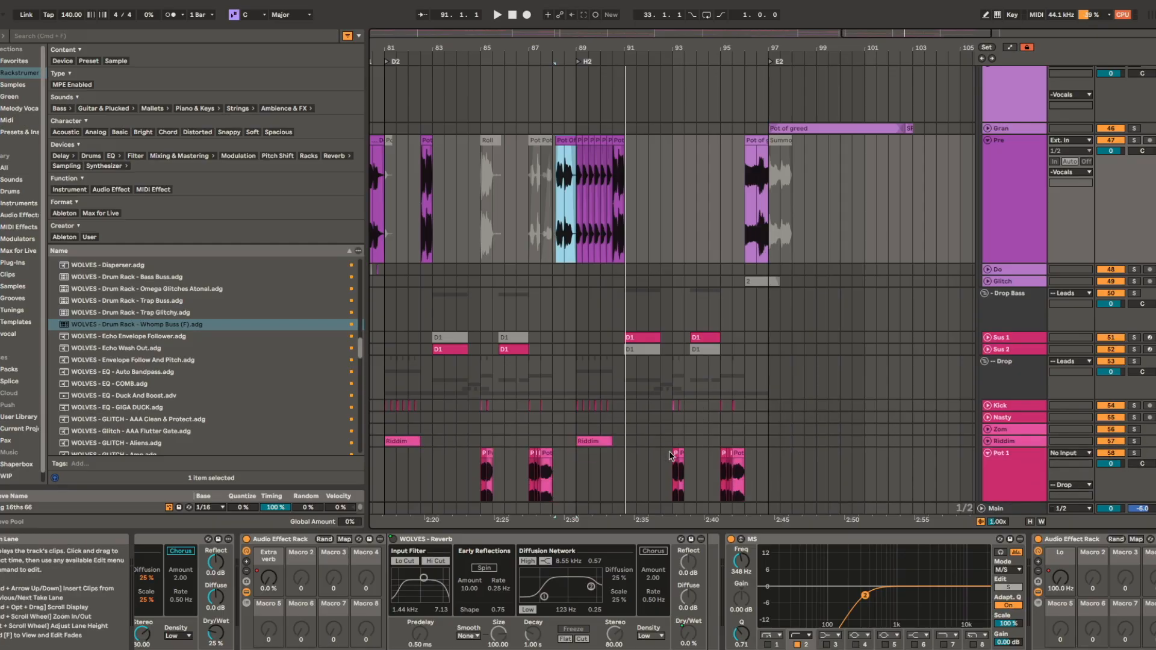
scroll(671, 455, "down", 3)
scroll(638, 479, "down", 3)
scroll(632, 402, "down", 4)
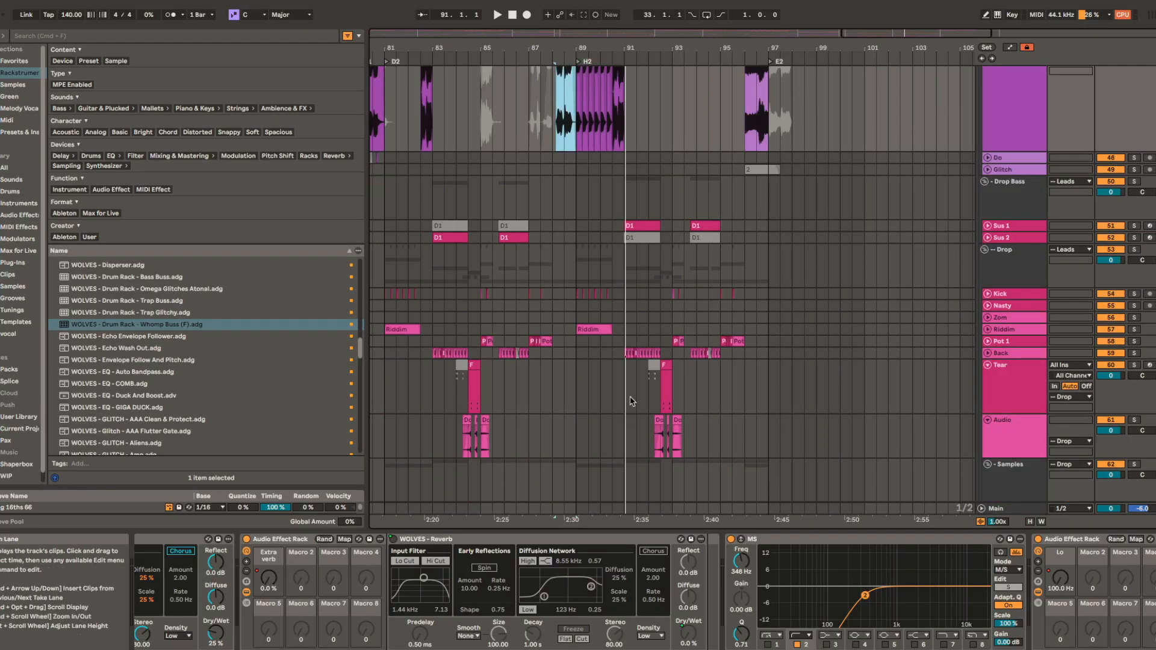
scroll(630, 398, "down", 3)
scroll(618, 395, "down", 3)
scroll(607, 414, "down", 3)
scroll(569, 351, "up", 1)
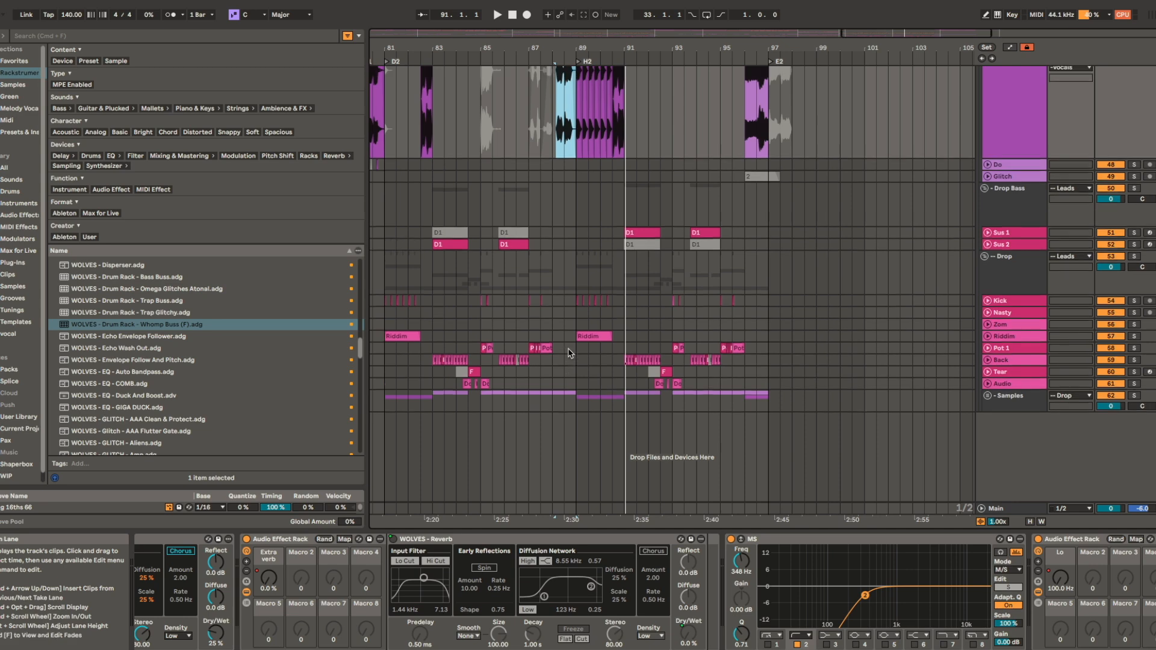
scroll(569, 354, "up", 4)
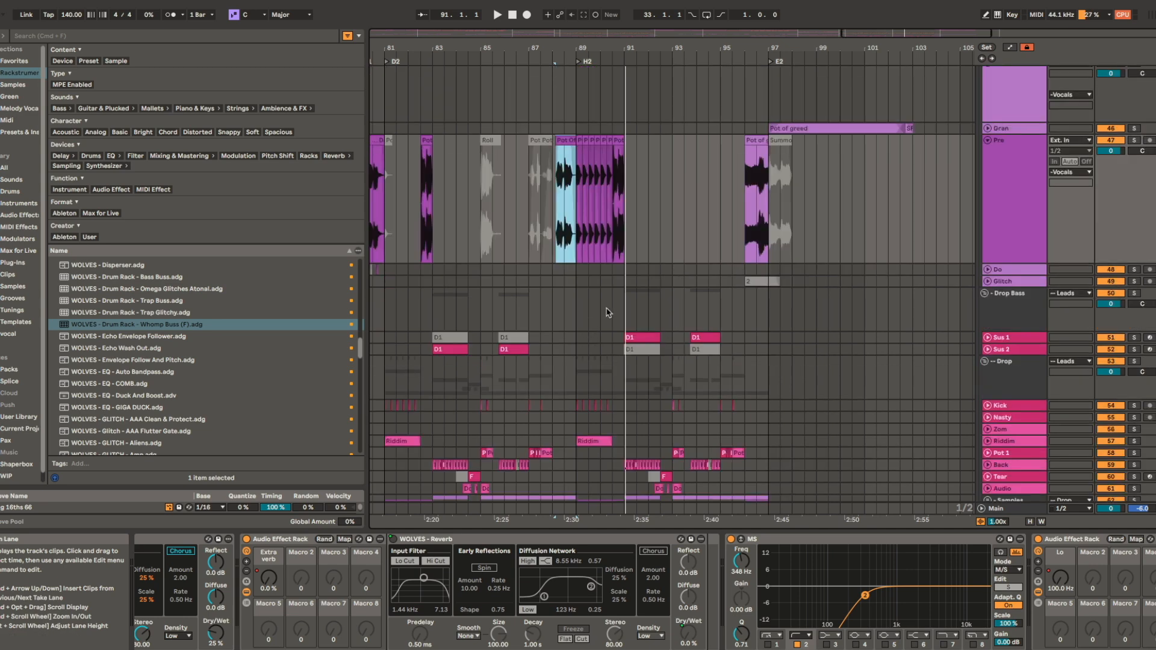
- Place the playback start at bar 89 on Pre and examine the H2 clips across the vocal and drop tracks
left_click(578, 192)
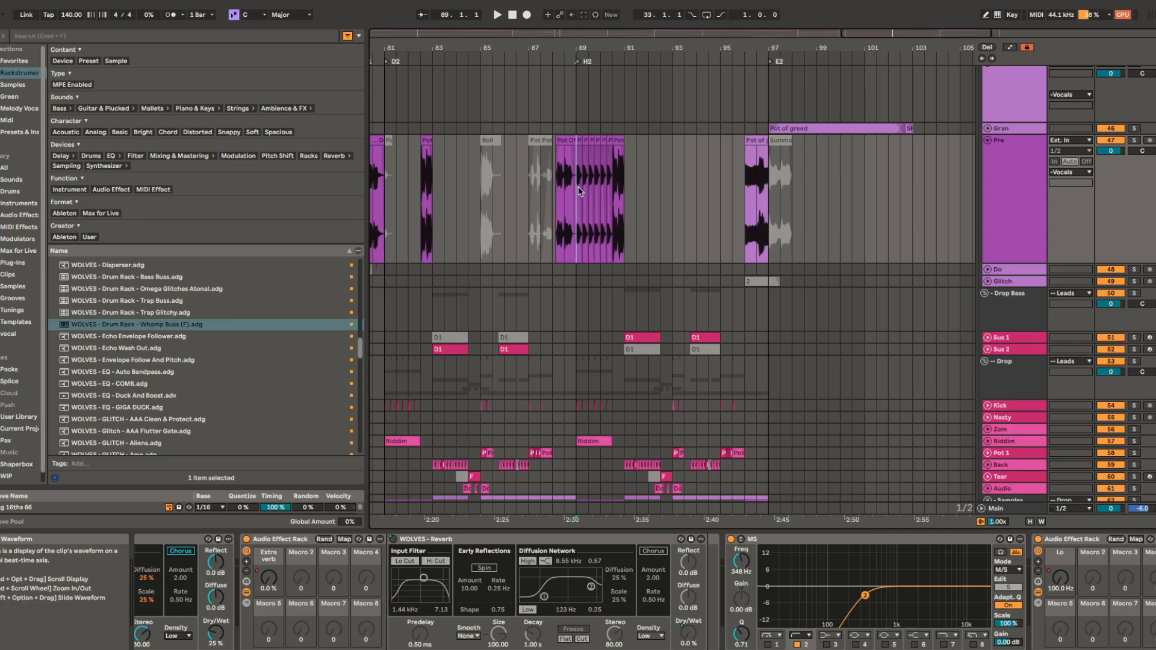
scroll(582, 188, "up", 3)
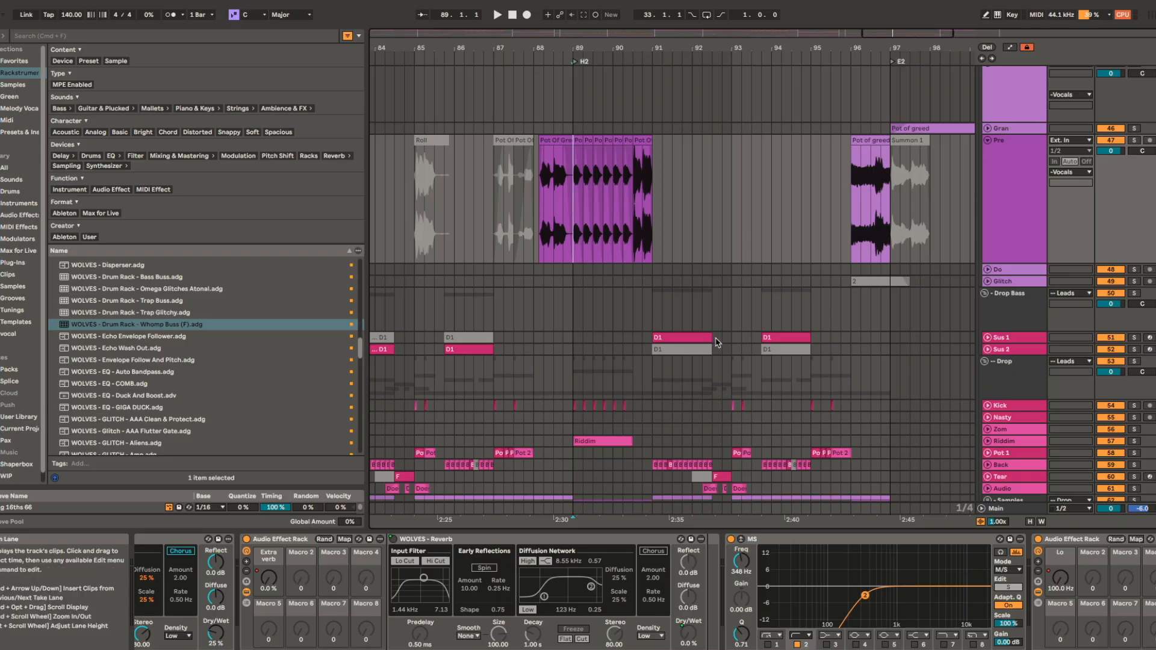
scroll(747, 422, "down", 3)
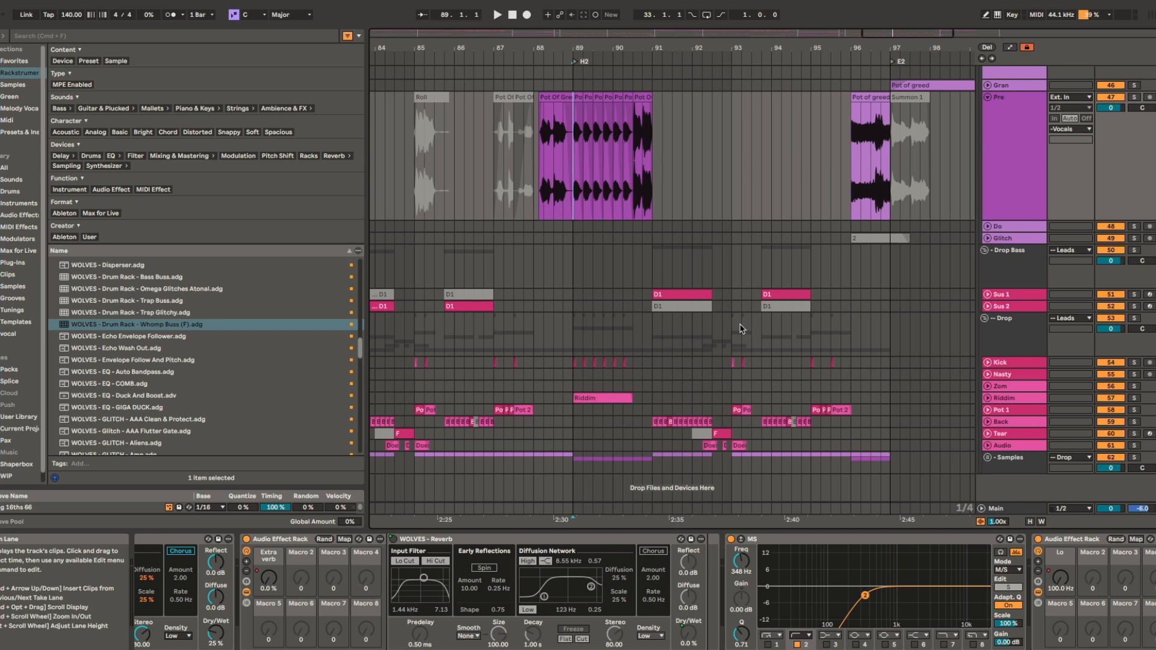
scroll(686, 181, "up", 5)
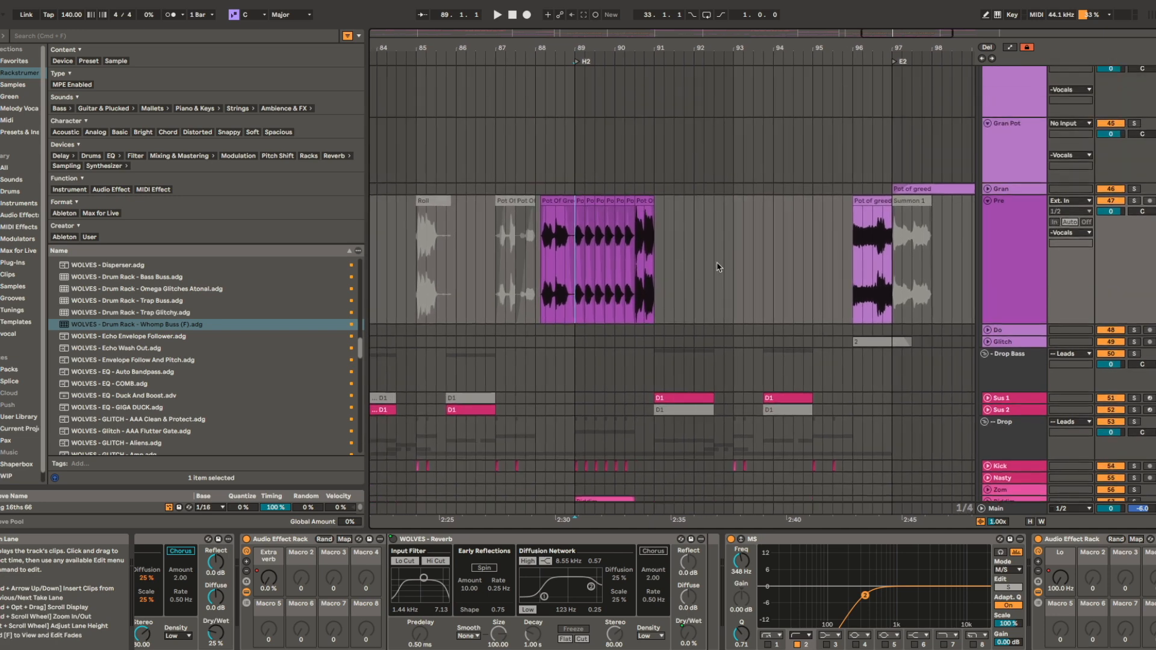
- Select the Pot of greed clip at bar 96 on Pre and audition it leading into the E2 section
scroll(674, 241, "right", 5)
left_click(667, 236)
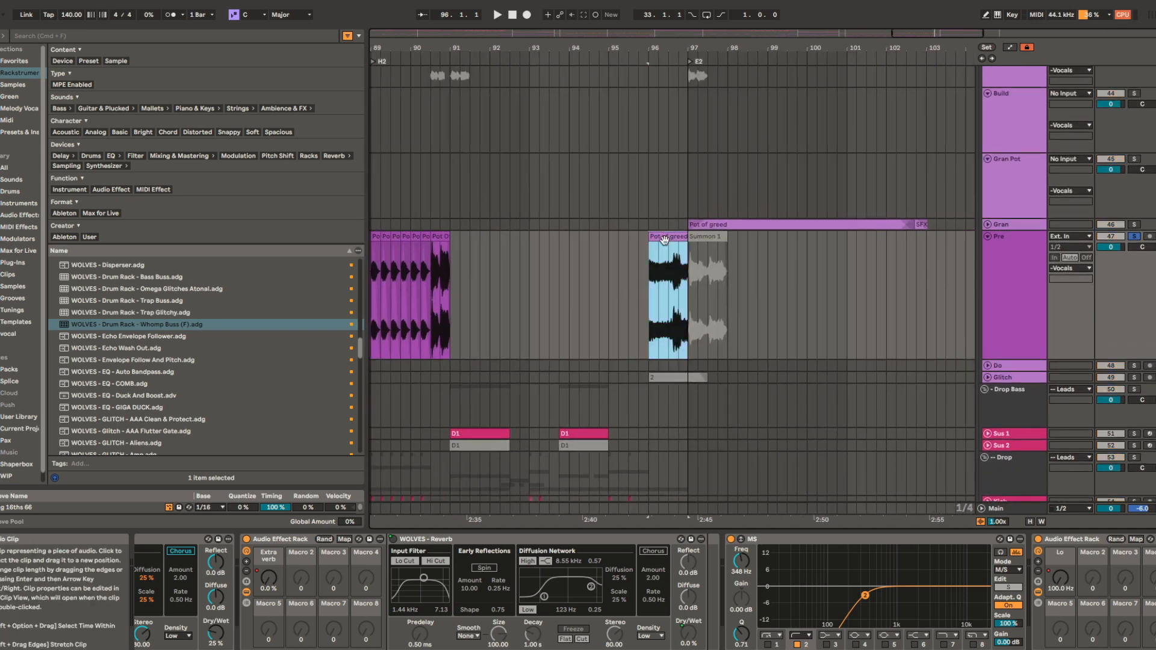
key("space")
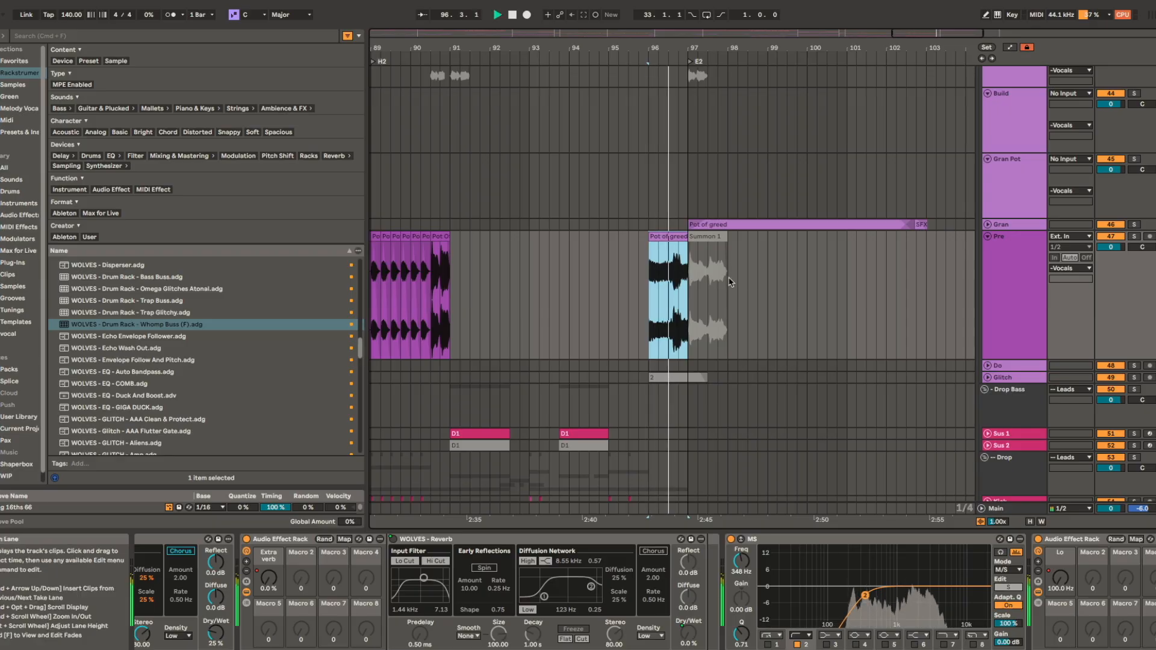
left_click_drag(716, 283, 580, 341)
- Examine the E2 section's FX, Transition, Tone low and Down clips during playback up to bar 104
scroll(581, 325, "up", 15)
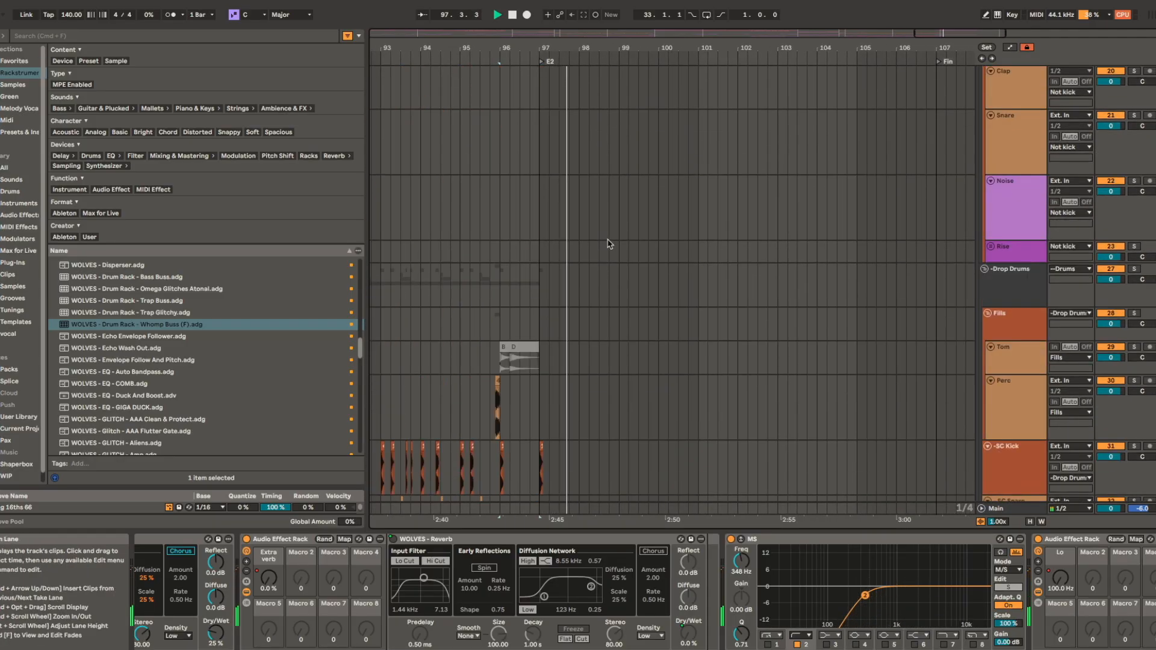
scroll(610, 242, "up", 12)
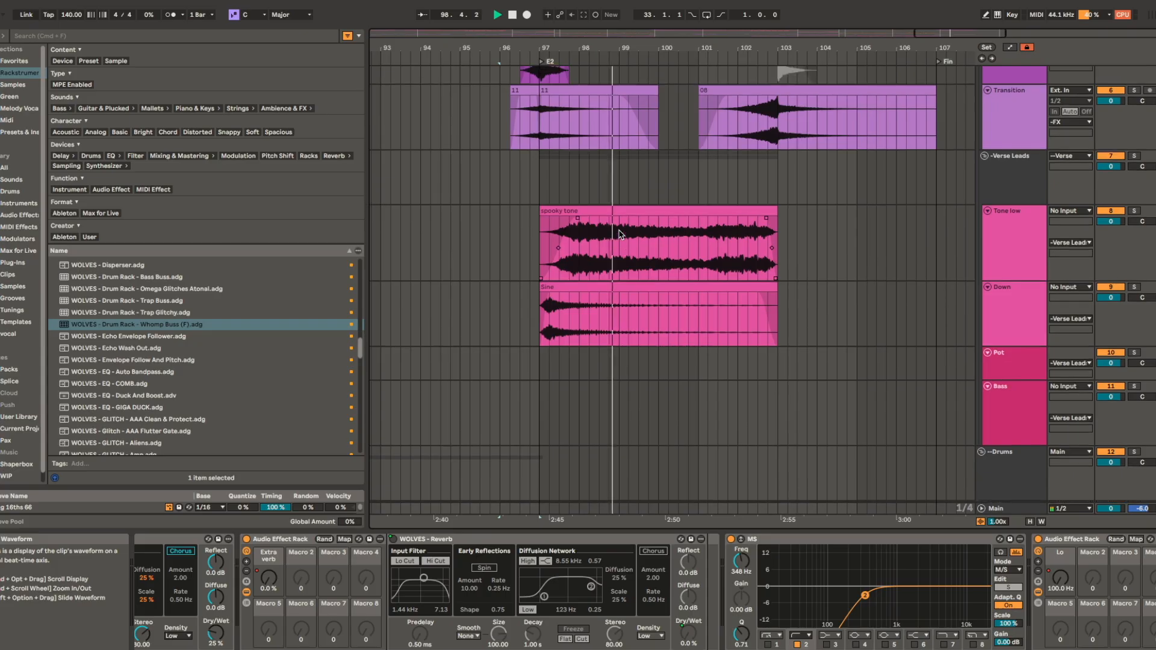
scroll(623, 226, "down", 2)
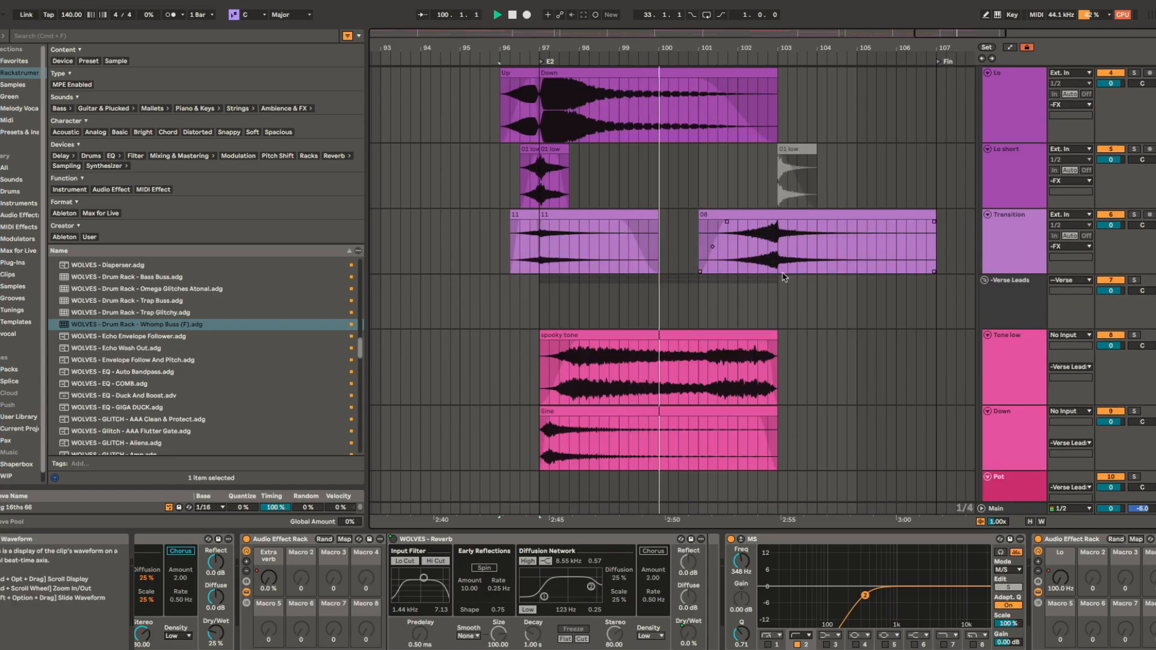
scroll(822, 284, "down", 3)
left_click_drag(822, 284, 659, 278)
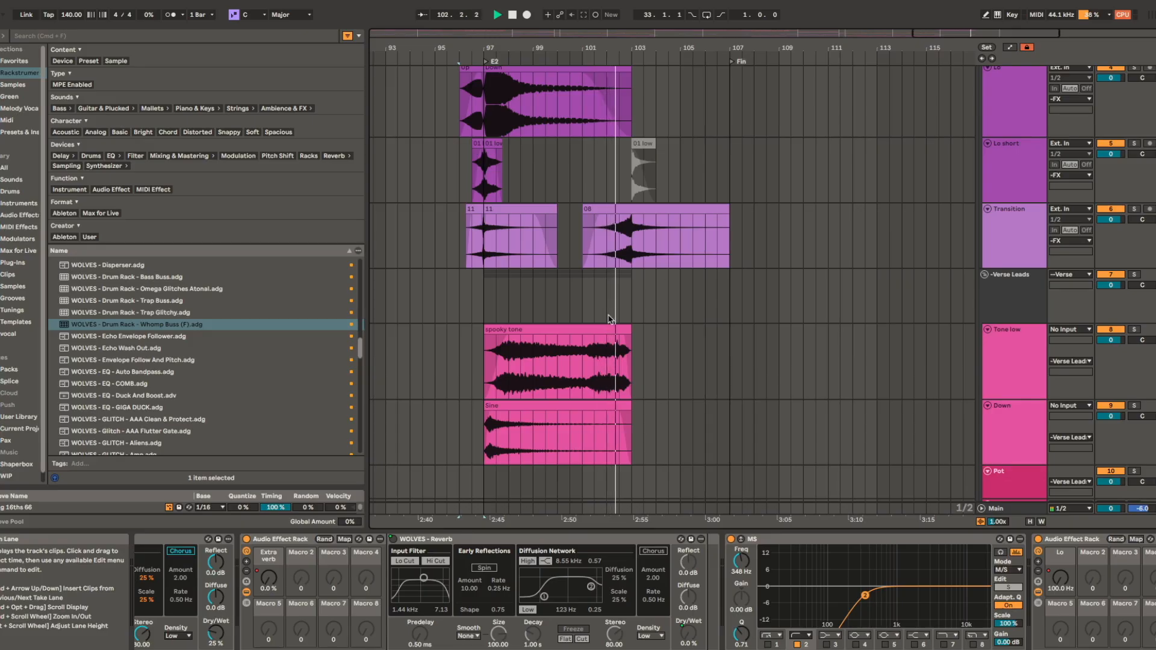
scroll(632, 326, "down", 15)
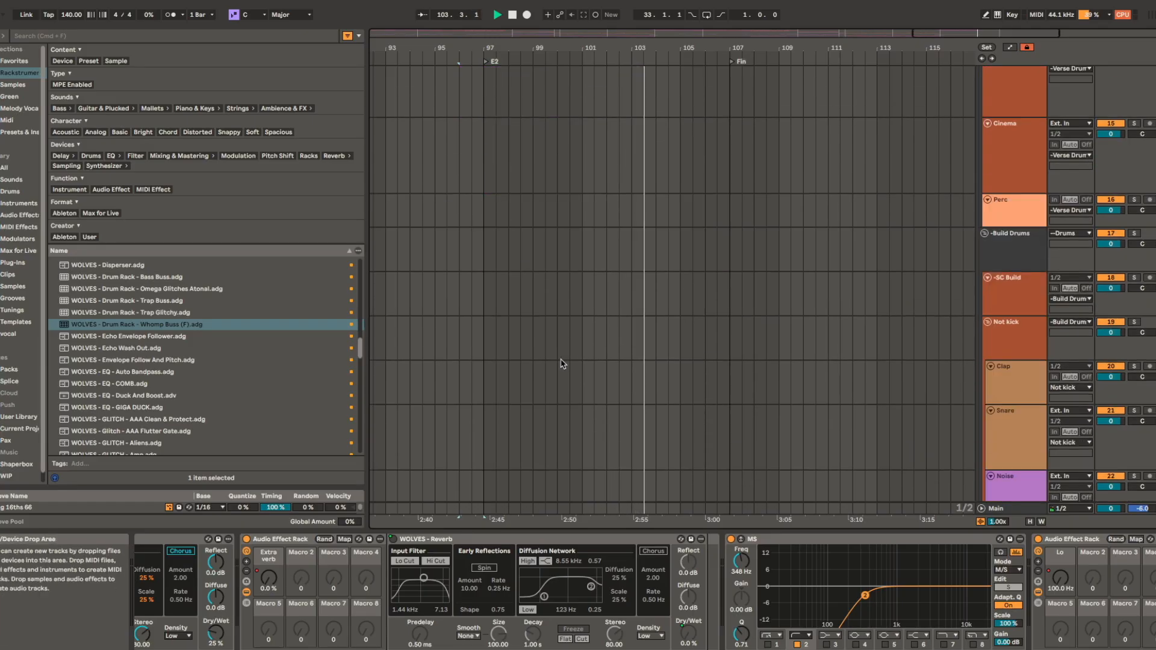
scroll(576, 367, "down", 10)
key("space")
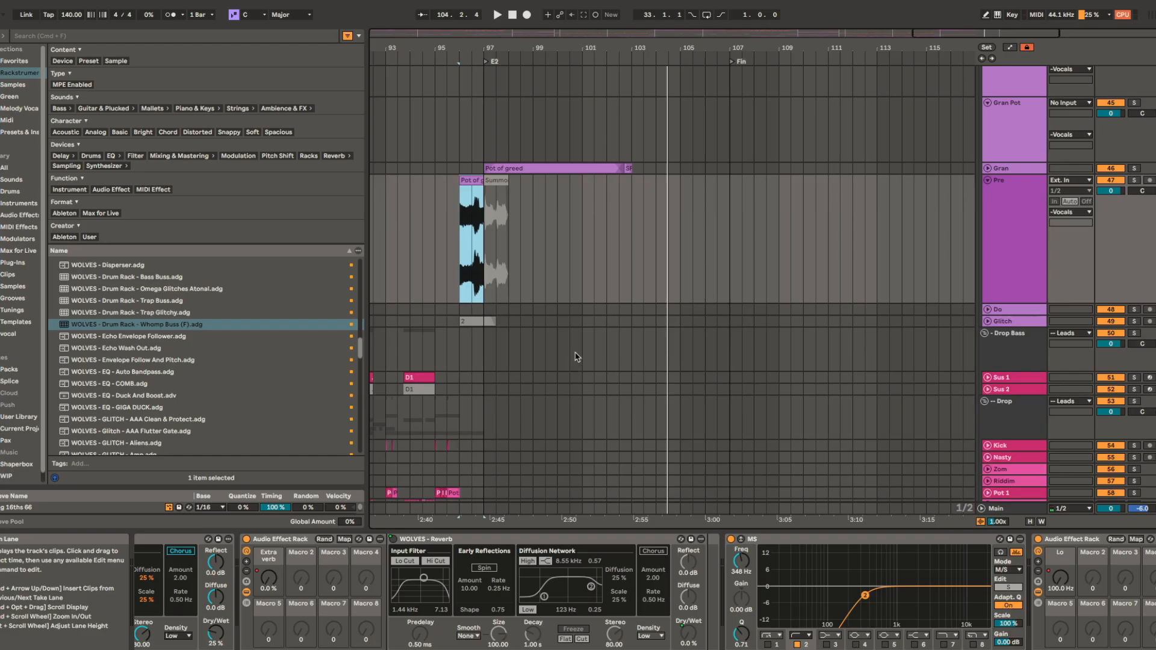
- Expand the Gran track and select its Pot of greed clip at bar 97 in the E2 section
left_click(562, 169)
scroll(662, 181, "left", 3)
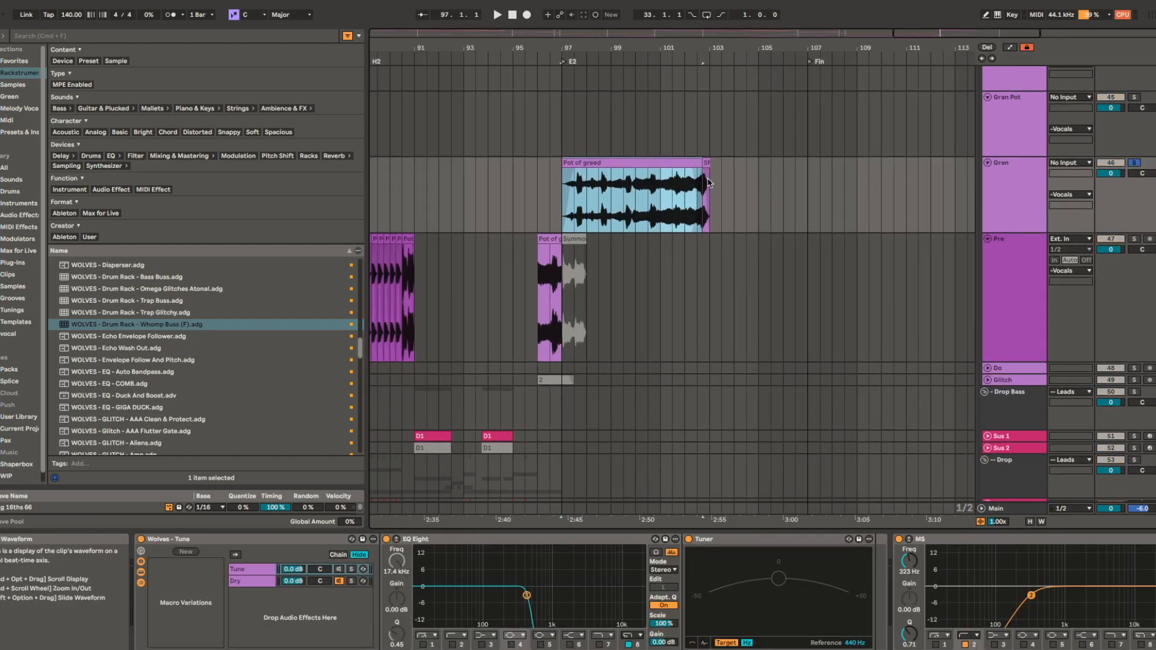
scroll(604, 191, "up", 5)
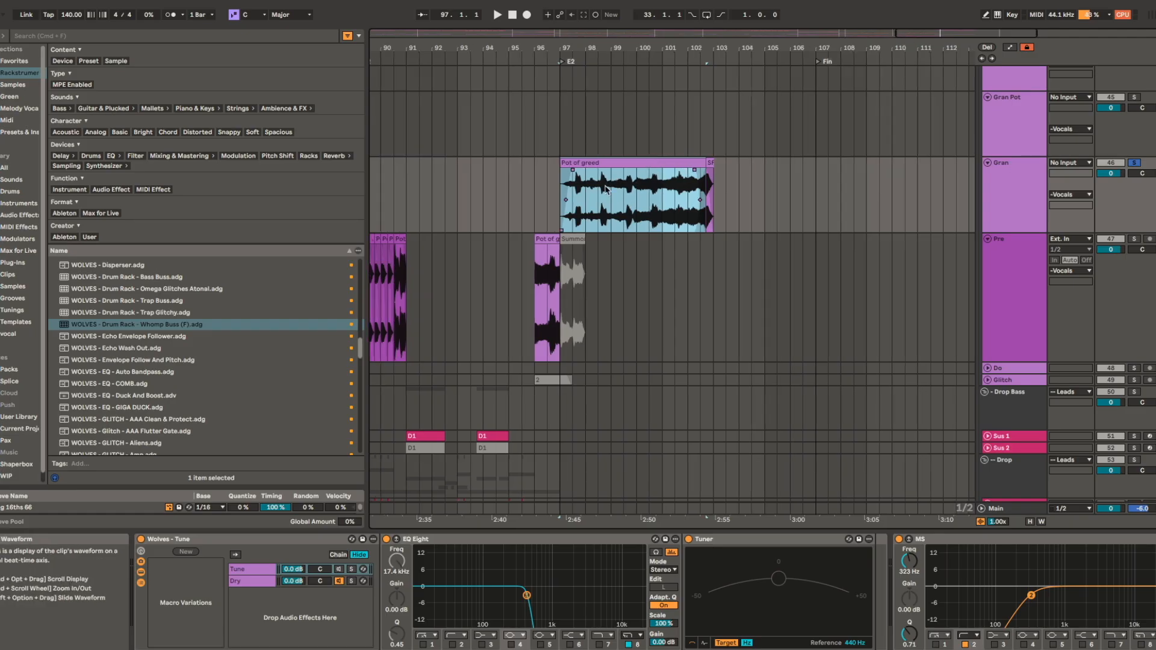
scroll(582, 219, "down", 5)
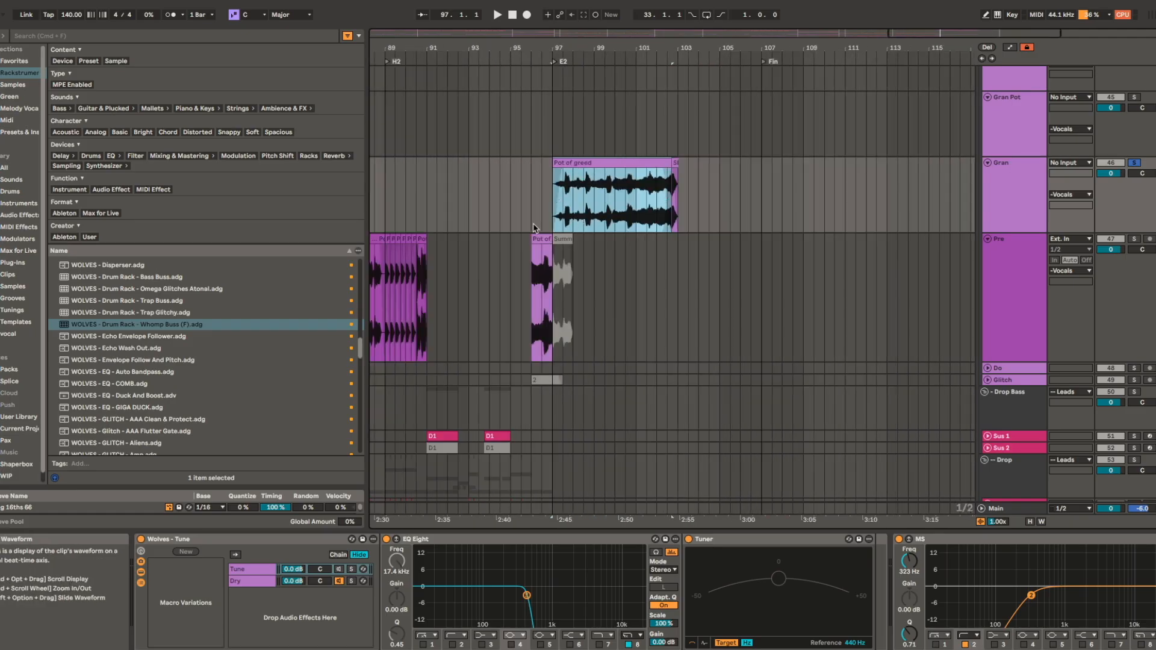
- Return to the D2 section, solo the Pre track and audition its short clip just before bar 83
scroll(535, 227, "left", 10)
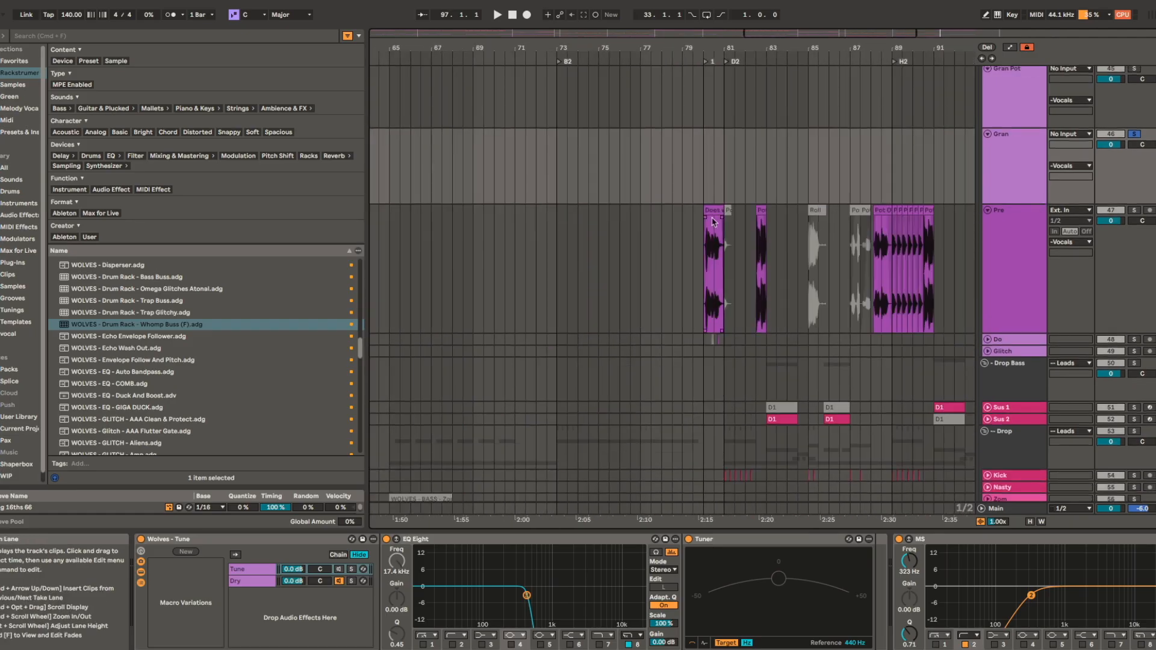
left_click(762, 210)
key("s")
key("space")
scroll(650, 281, "right", 4)
key("space")
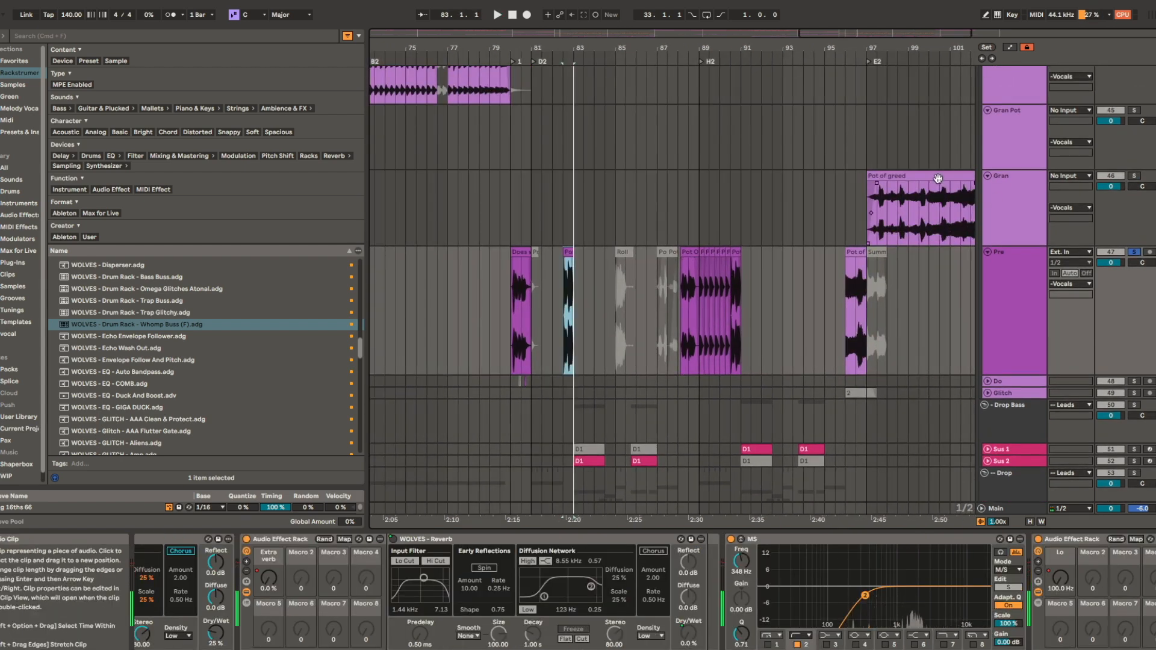
- Solo the Gran track, audition its Pot of greed clip from bar 97 and examine its effect chain
left_click(969, 193)
key("s")
key("space")
scroll(811, 315, "right", 4)
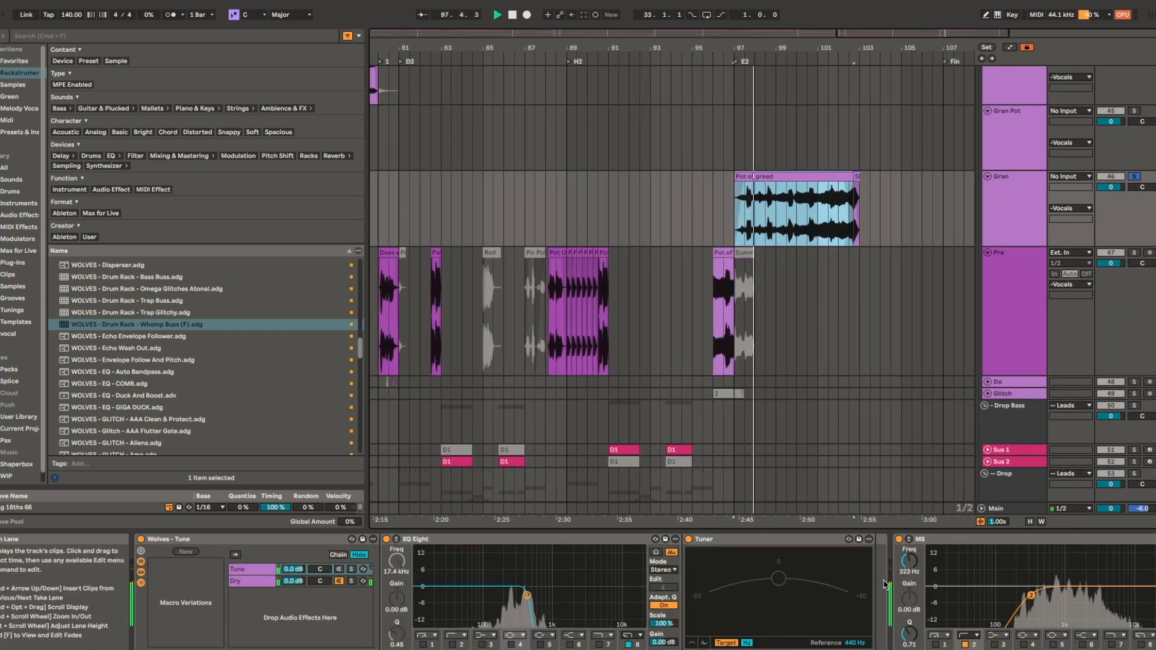
scroll(926, 615, "right", 6)
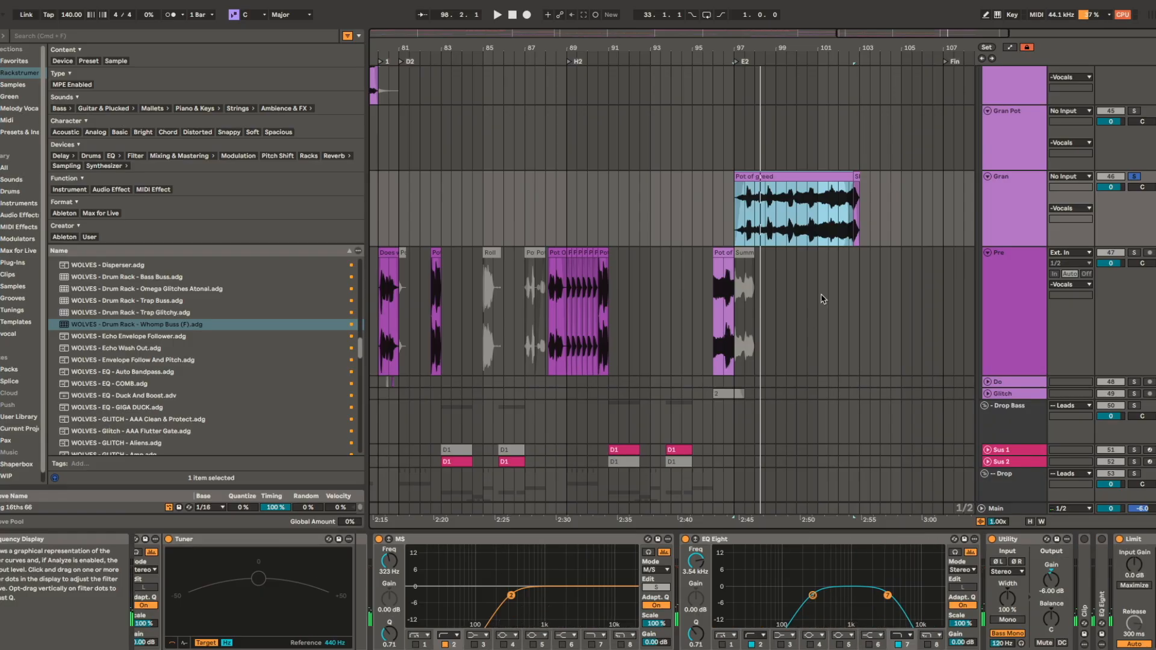
- Inspect the Pot of greed waveform on Gran up close and audition it again from bar 97
scroll(822, 299, "up", 5)
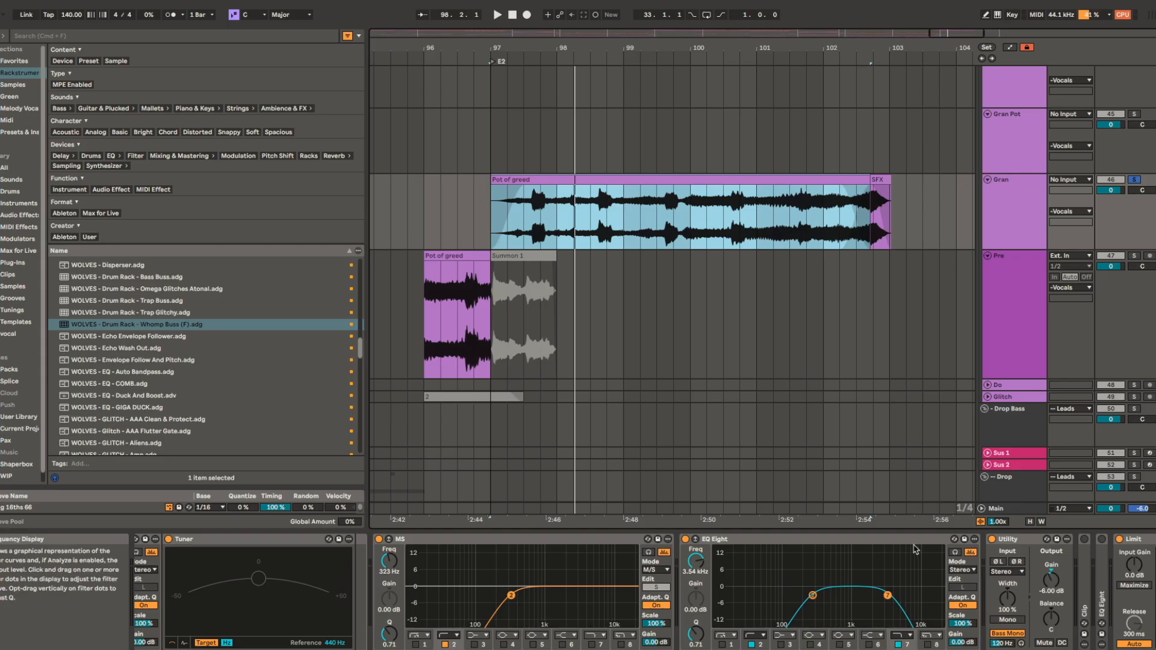
key("space")
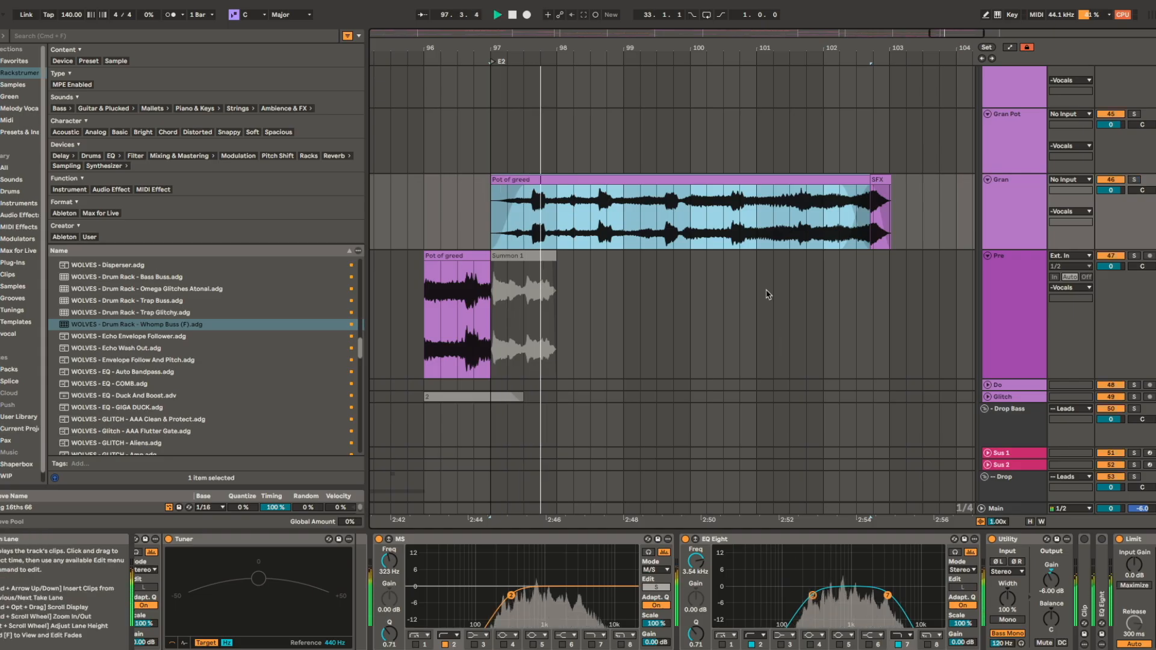
scroll(759, 310, "up", 3)
scroll(744, 322, "down", 5)
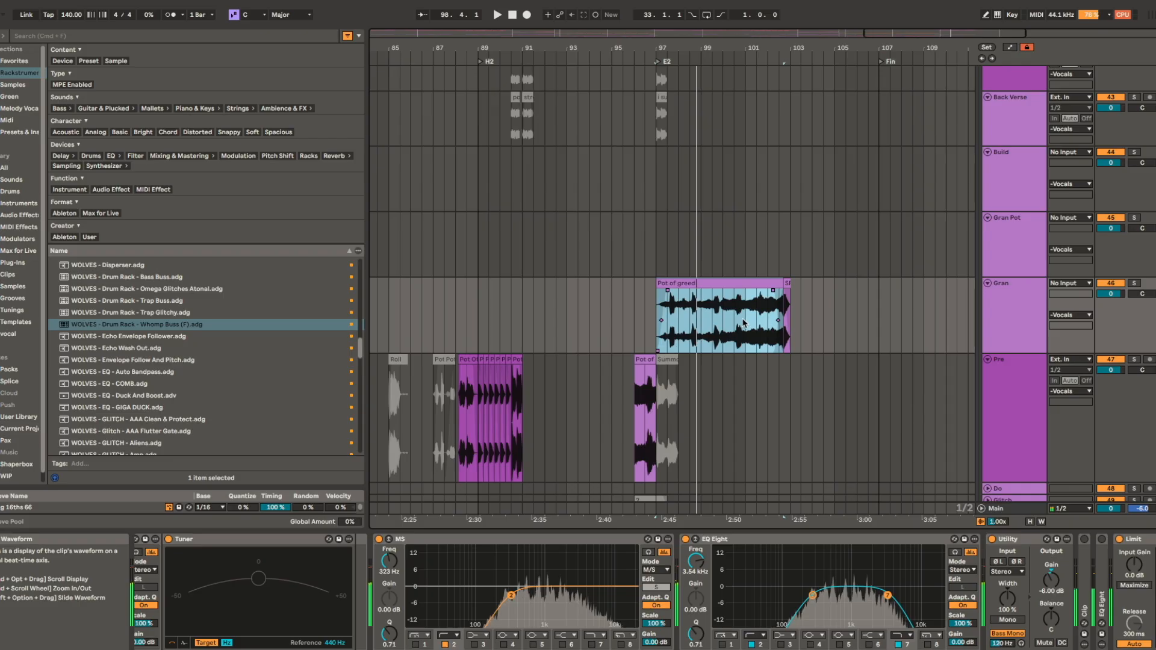
- Examine the effect chains of the Sine clip on Down and the spooky tone clip on Tone low in E2
scroll(744, 323, "up", 15)
scroll(806, 293, "up", 8)
left_click(758, 335)
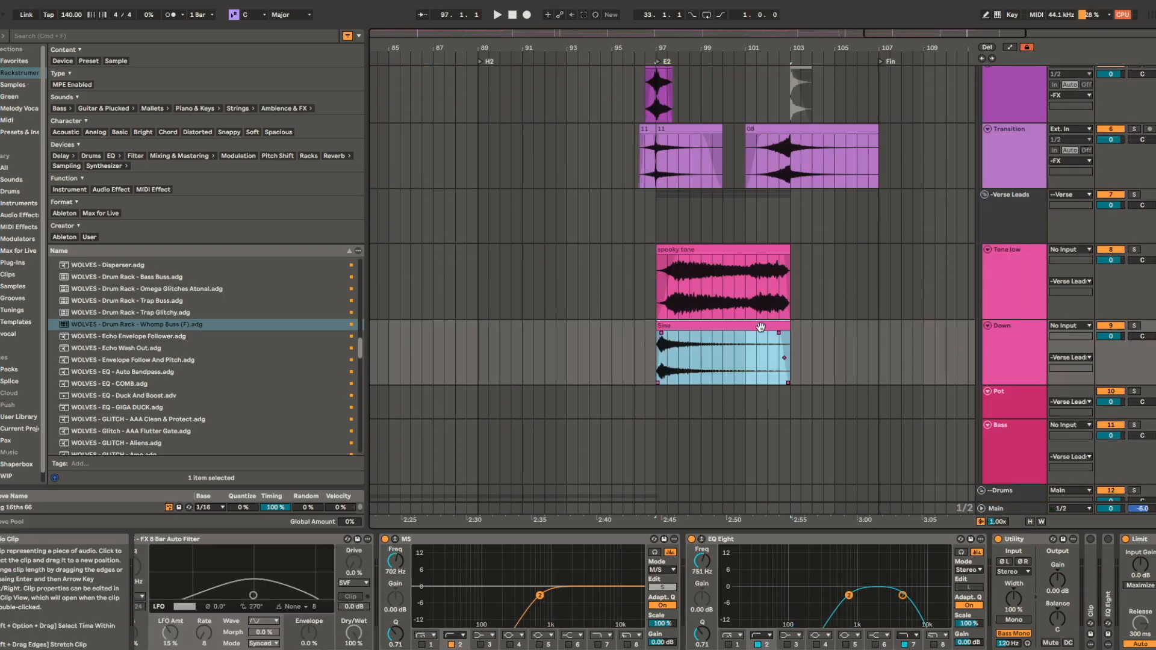
key("Up")
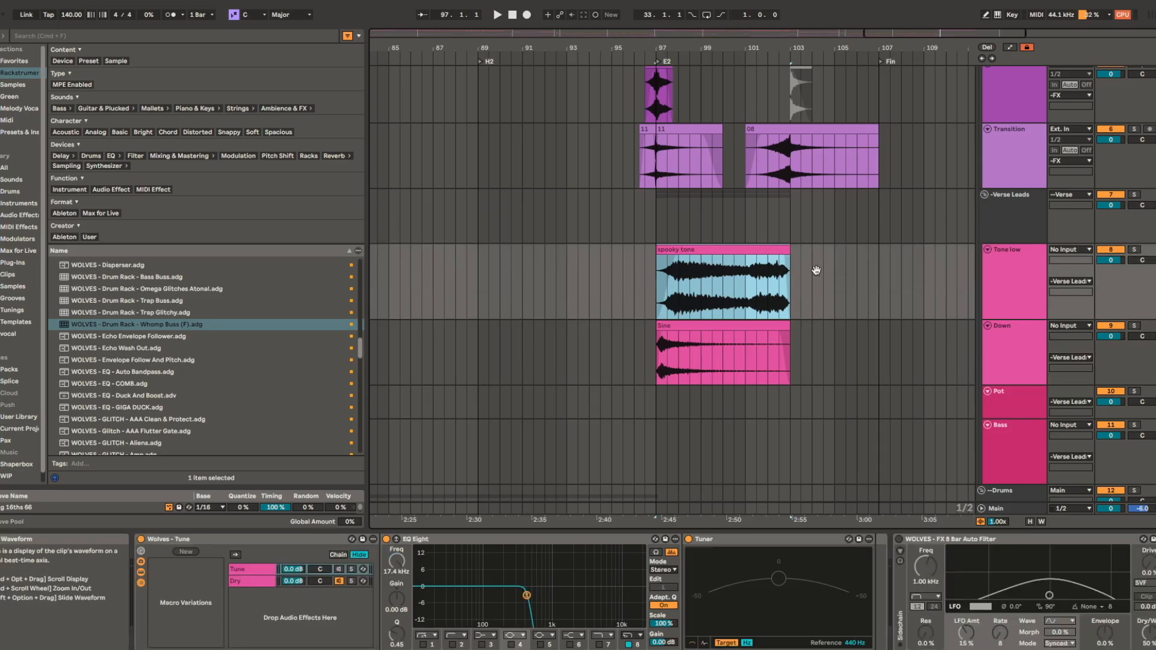
left_click(750, 334)
scroll(711, 340, "up", 1)
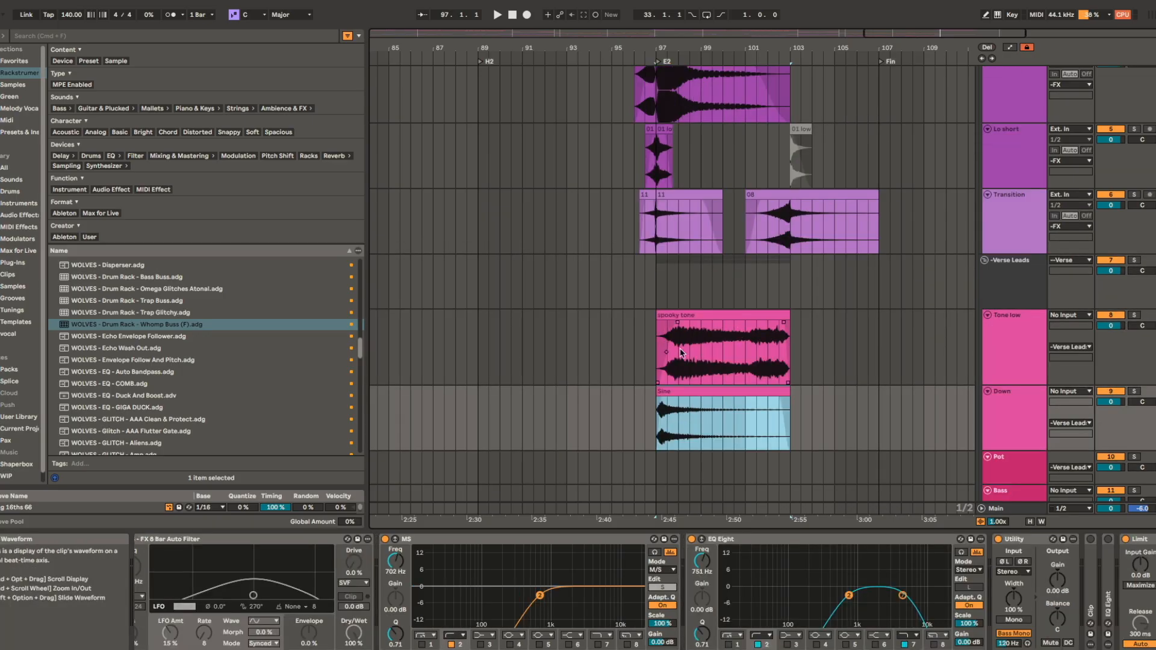
scroll(657, 220, "up", 3)
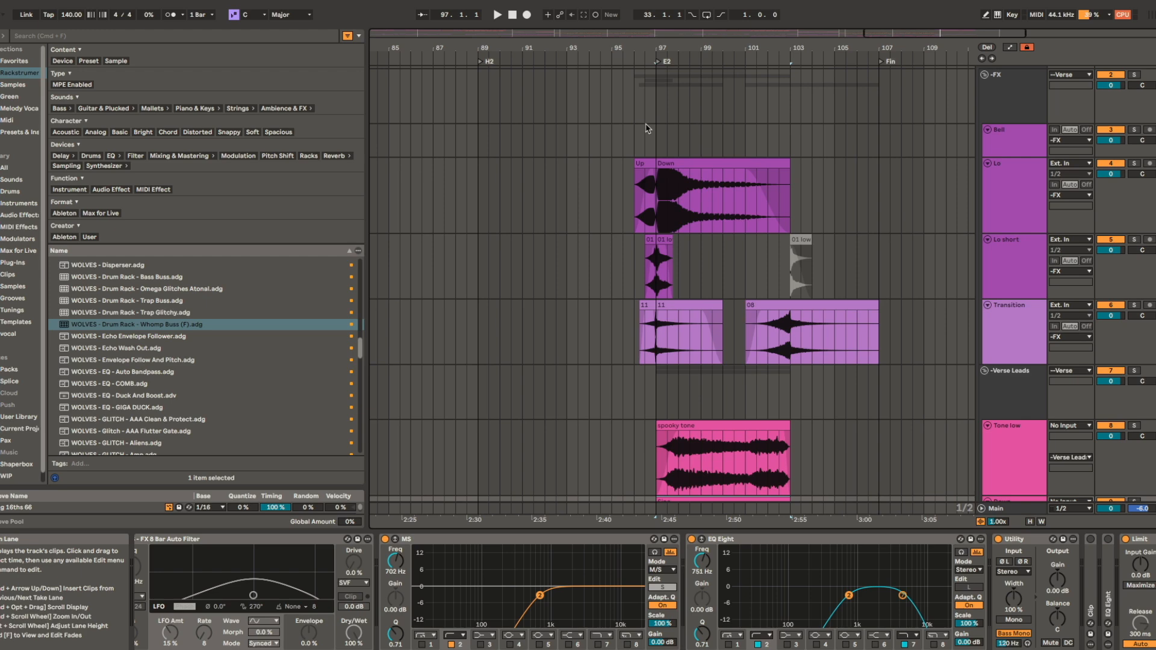
- Audition the -FX group from just before bar 97 into E2, and select the 08 clip at bar 101 on Transition
left_click(650, 95)
key("space")
scroll(591, 296, "up", 5)
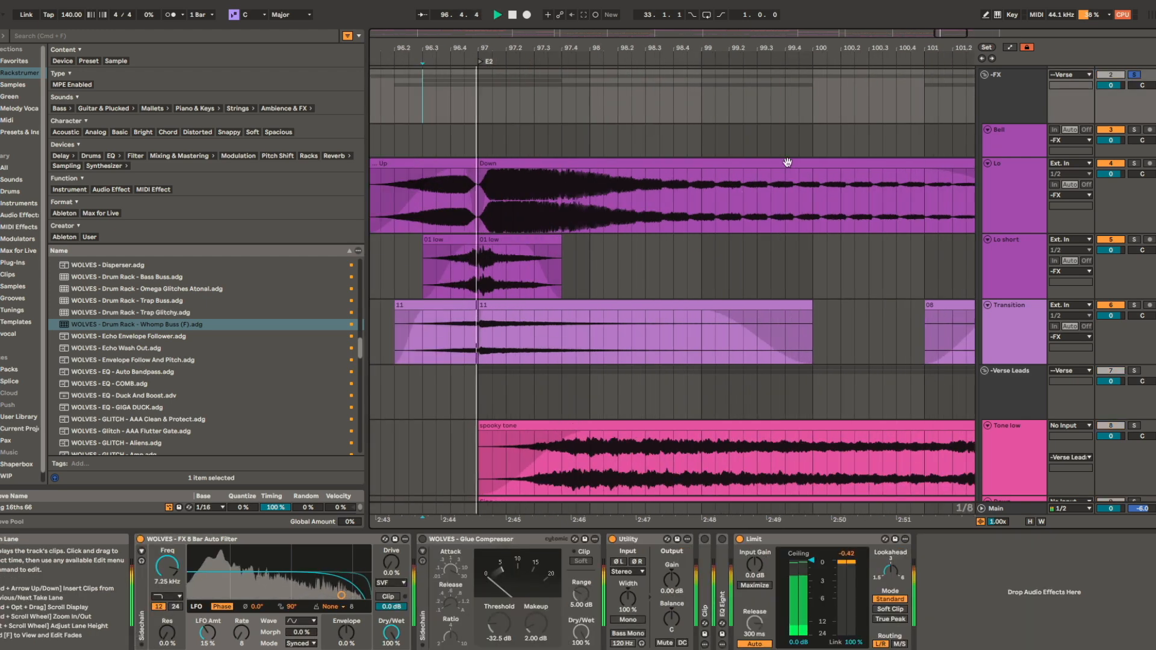
scroll(695, 376, "down", 3)
left_click_drag(815, 365, 637, 322)
key("space")
left_click(777, 260)
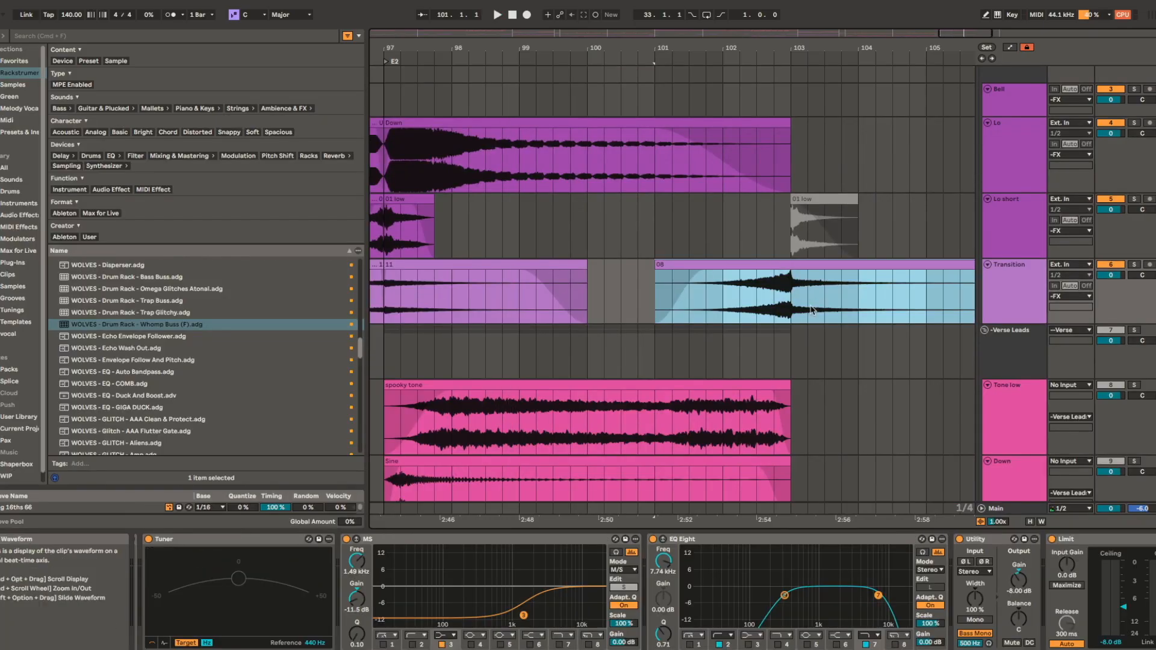
- Audition the 08 clip on the soloed Transition track from bar 101 and place the playback position at bar 103
left_click_drag(808, 303, 670, 301)
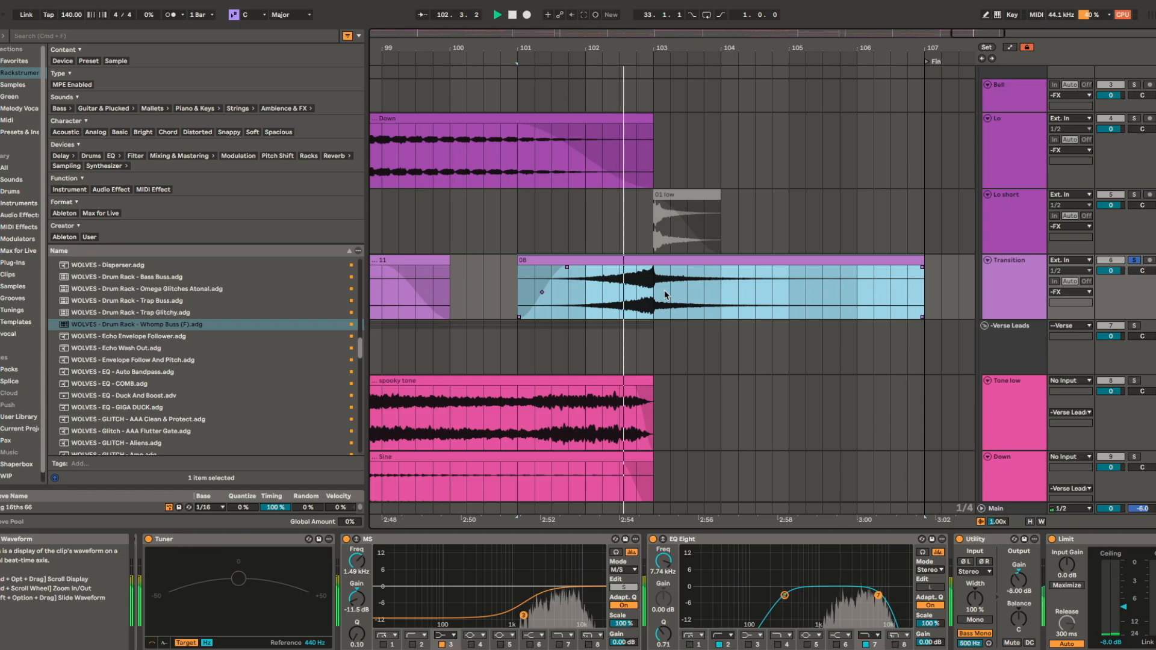
key("space")
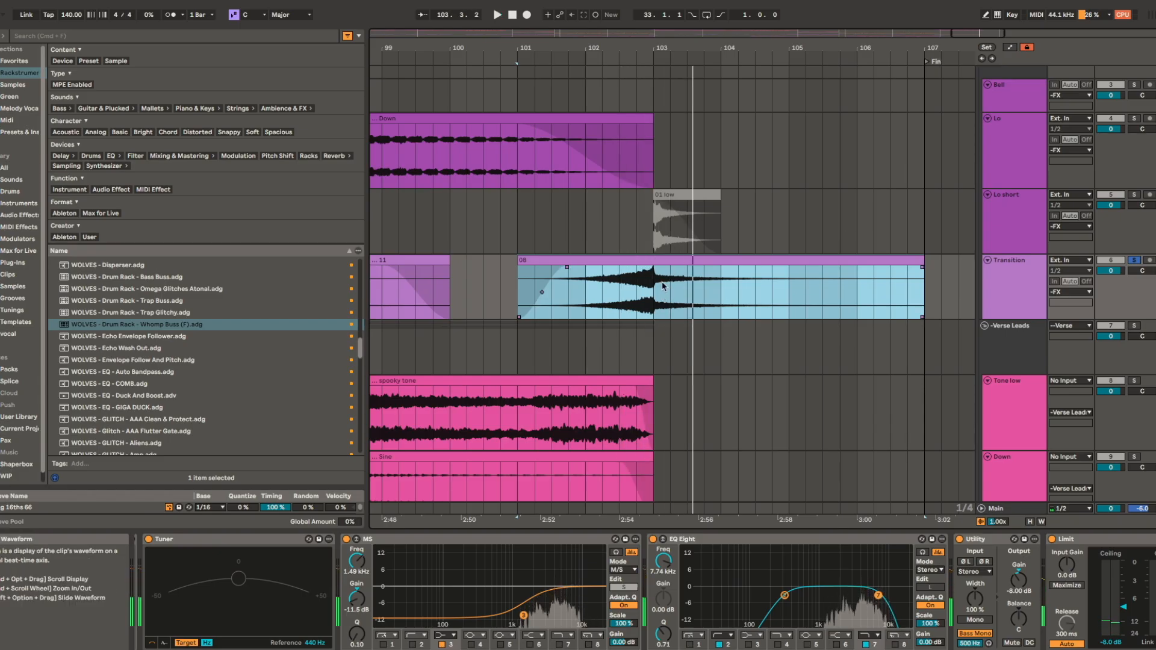
left_click(659, 281)
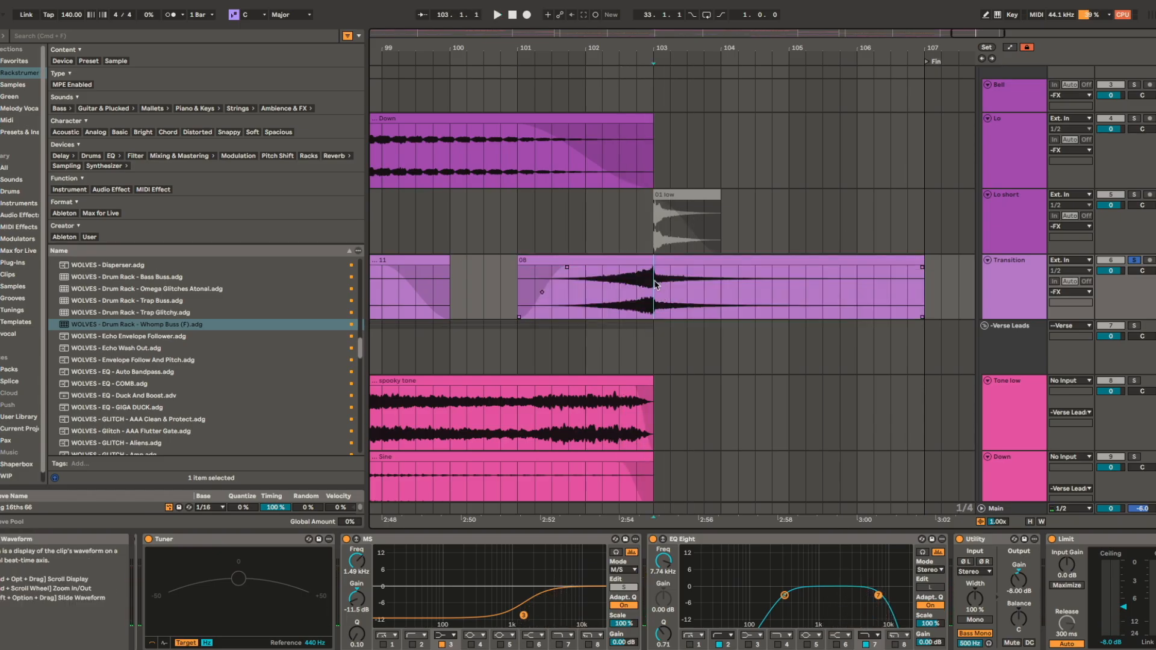
- Select the 08 clip, and audition the 11 clip on Transition from bar 96.3 with its waveform enlarged
scroll(656, 283, "down", 3)
left_click(677, 260)
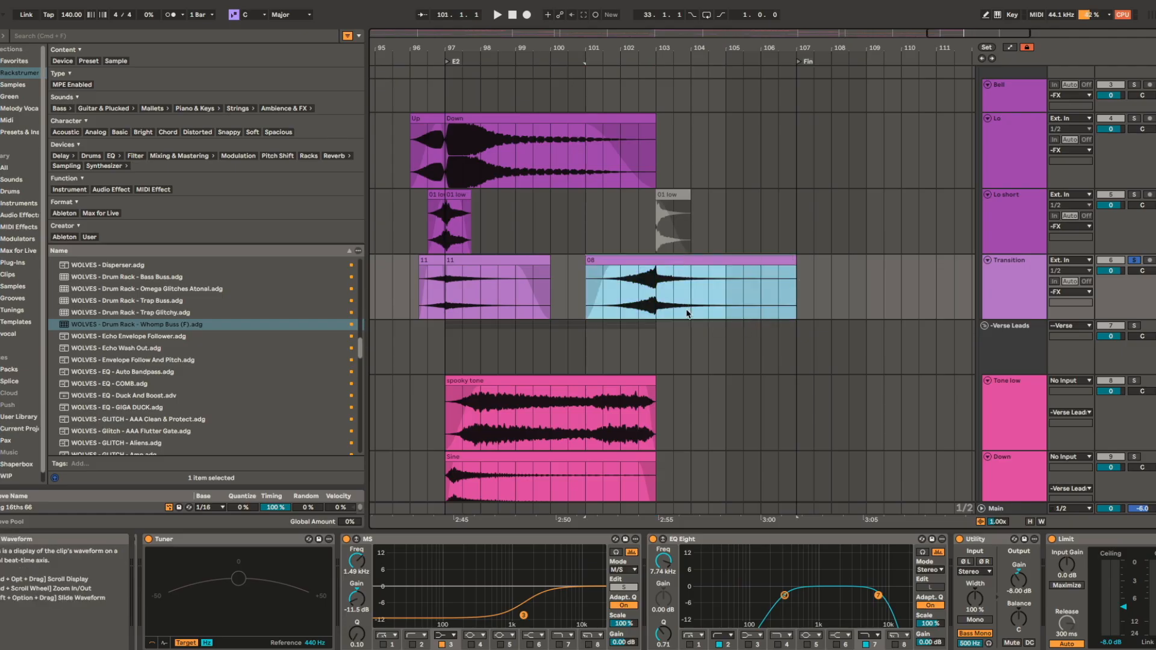
left_click(435, 282)
scroll(435, 283, "up", 3)
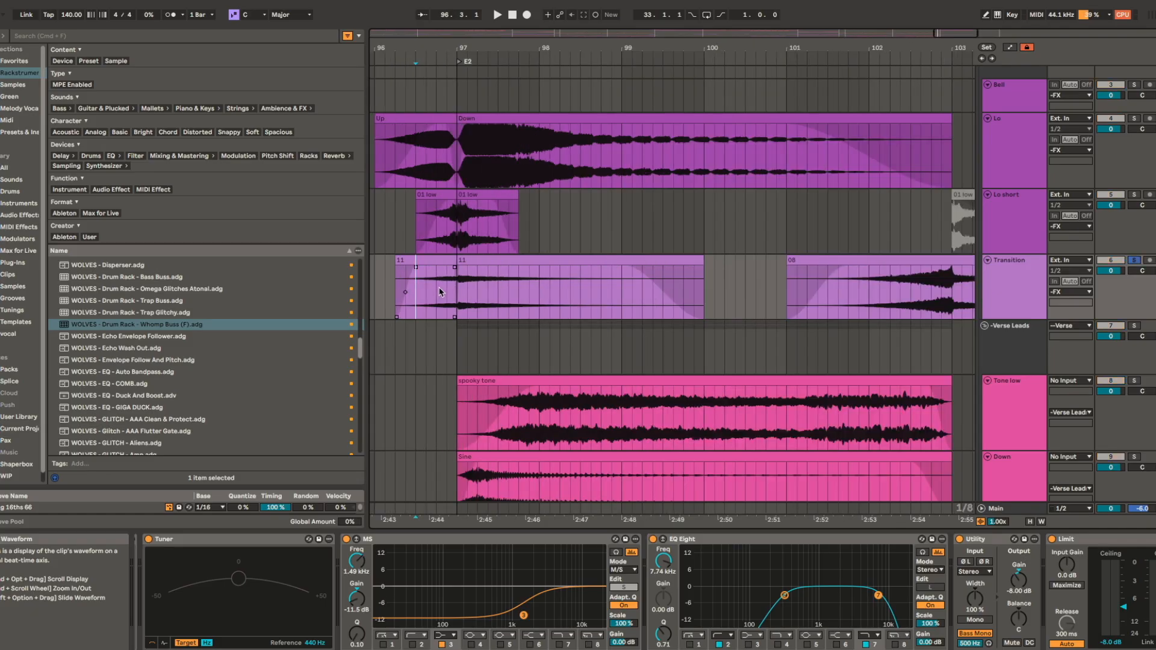
key("s")
key("space")
scroll(446, 289, "up", 5)
key("space")
scroll(789, 305, "right", 3)
- Audition the 08 clip on Transition from bar 102.3 through its swell at bar 103
left_click(789, 306)
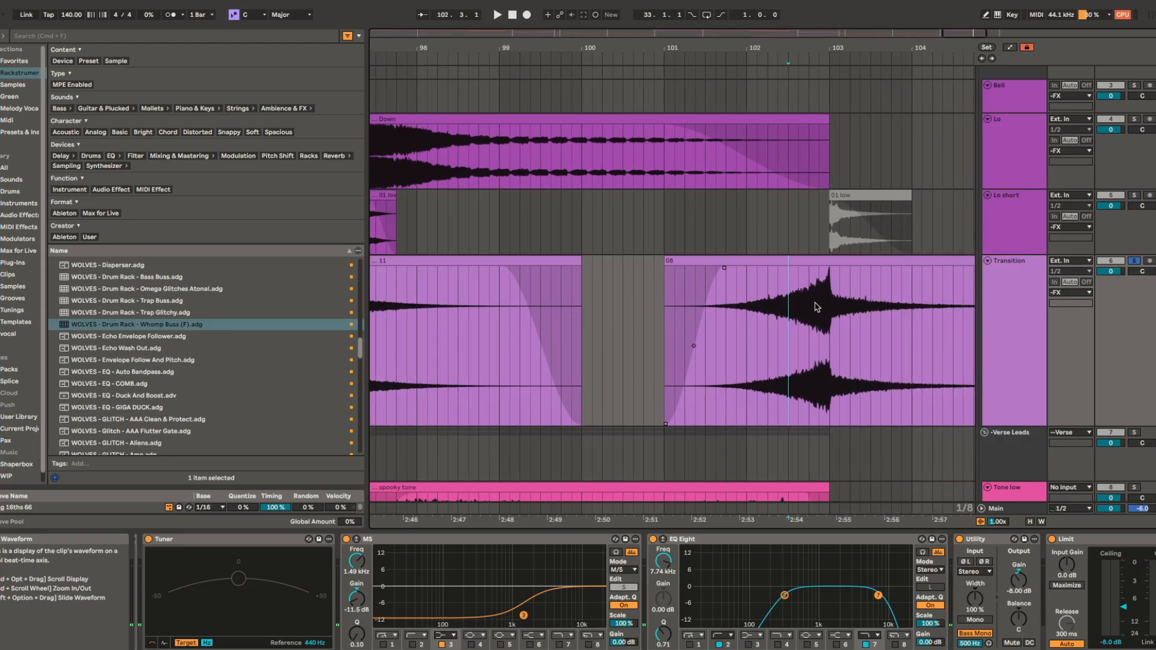
scroll(782, 307, "right", 3)
key("space")
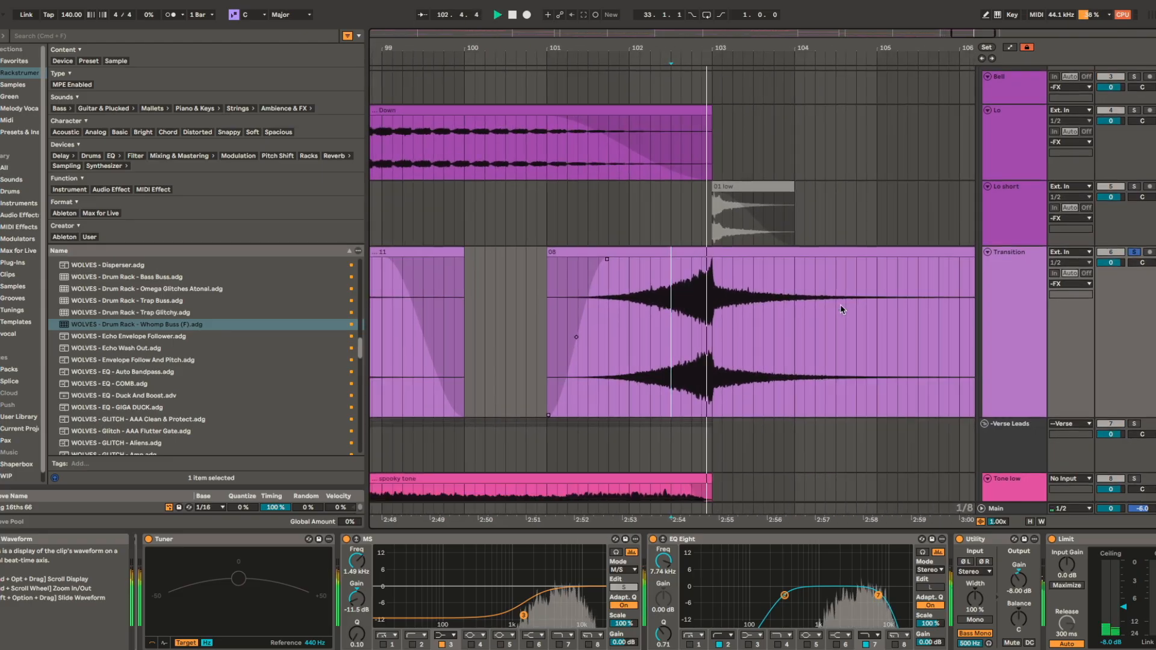
key("space")
- Inspect the 08 clip's build-up before bar 103 and its tail after it, and take the Transition track out of solo
left_click(715, 298)
mouse_move(715, 298)
left_mouse_down()
mouse_move(634, 312)
mouse_move(794, 310)
mouse_move(627, 323)
left_mouse_up()
left_click(626, 320)
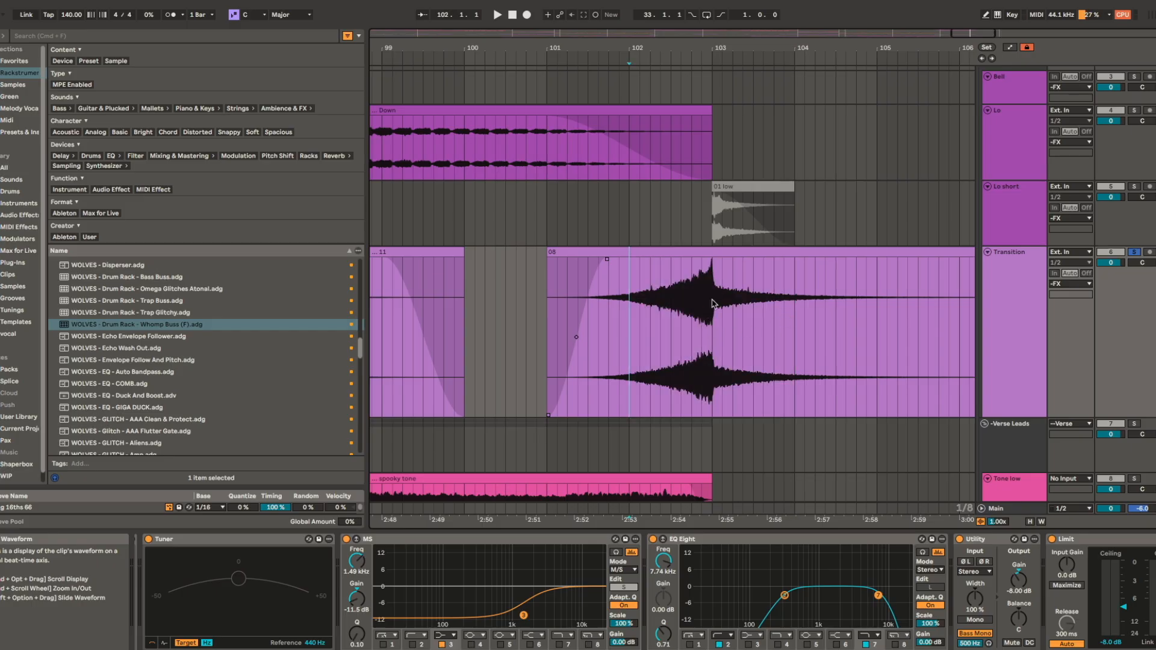
left_click_drag(713, 290, 631, 298)
left_click_drag(715, 287, 825, 292)
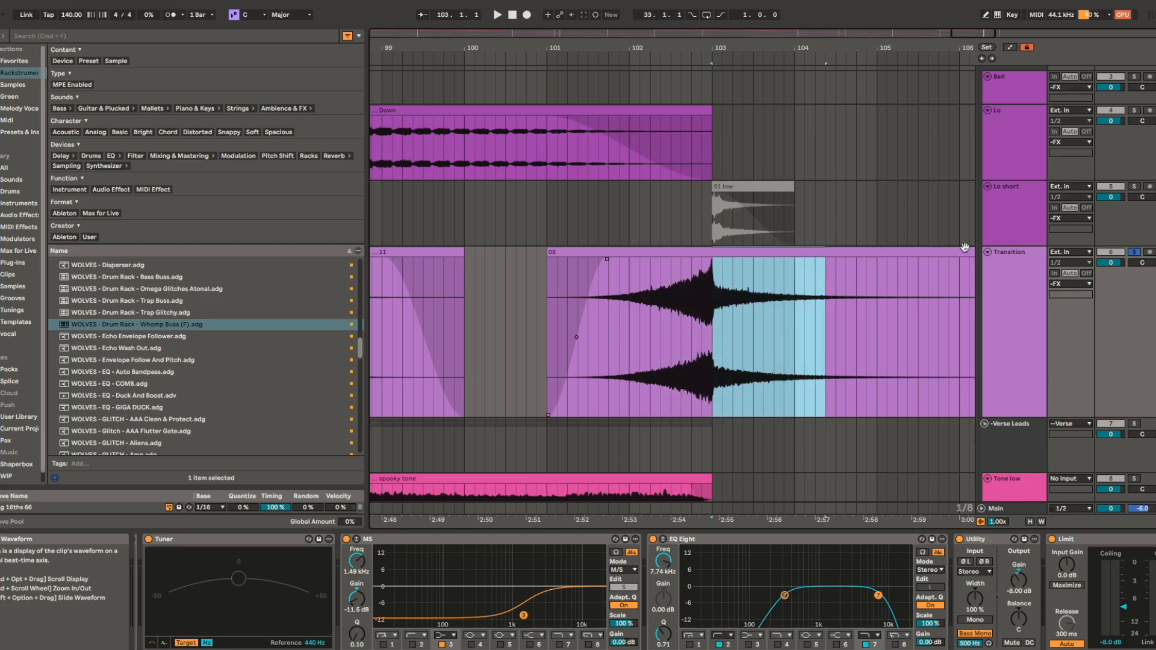
left_click(724, 253)
key("s")
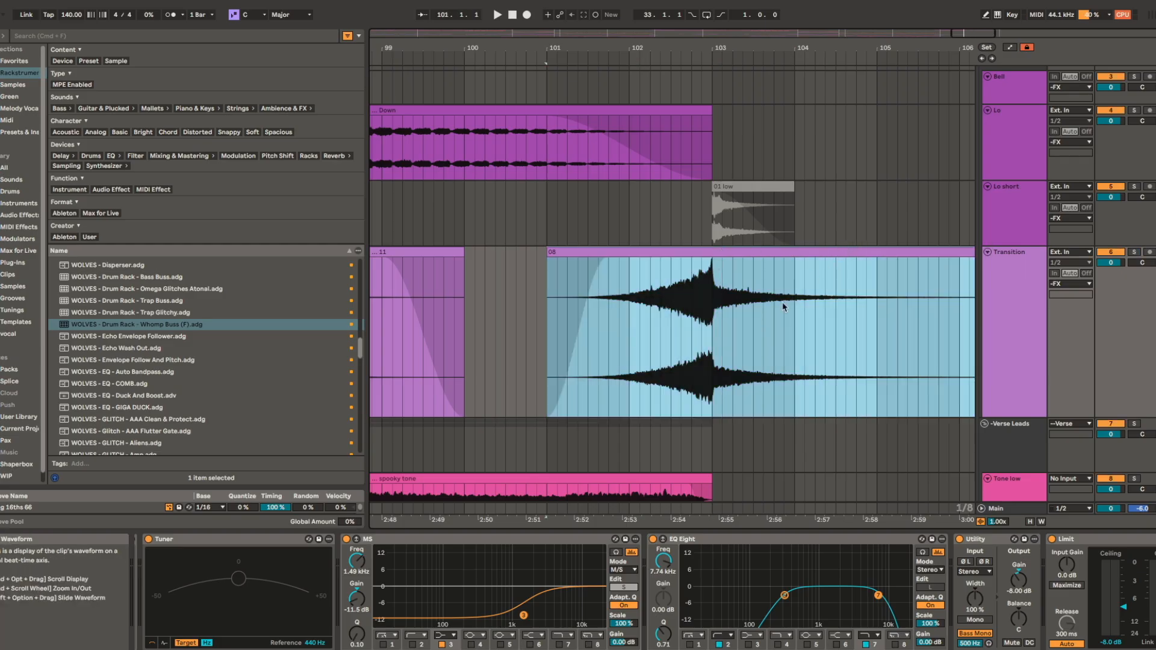
- Collapse the drop drum and vocal tracks to get a compact overview of the whole arrangement
scroll(749, 368, "down", 5)
scroll(750, 368, "down", 3)
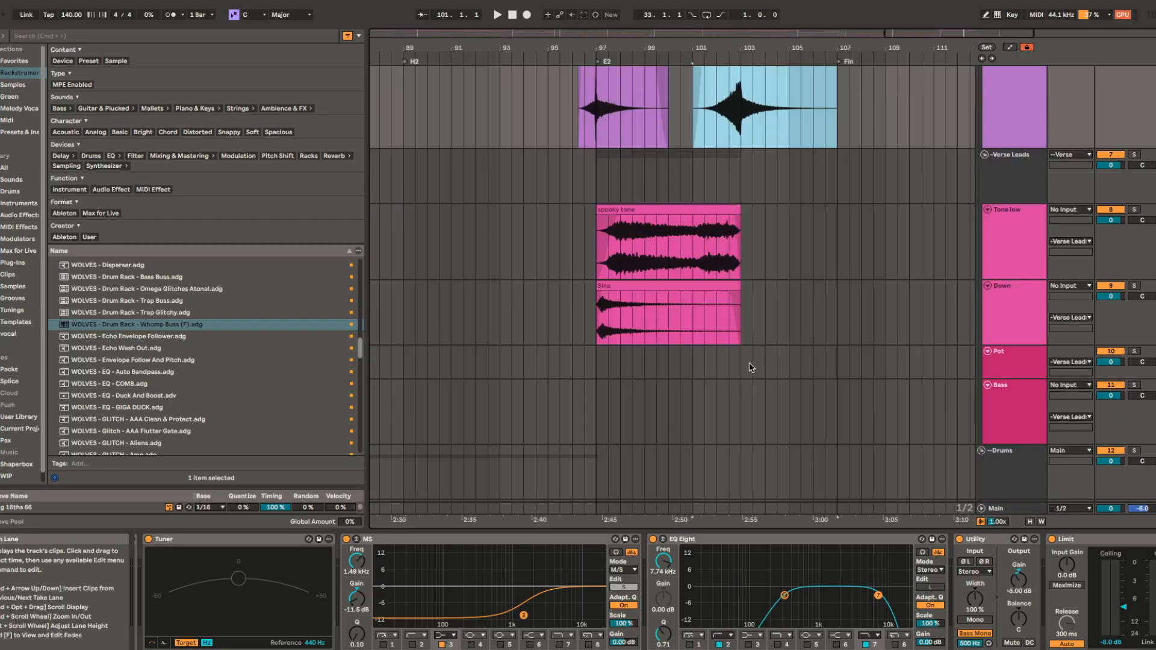
scroll(788, 307, "down", 10)
scroll(787, 341, "down", 5)
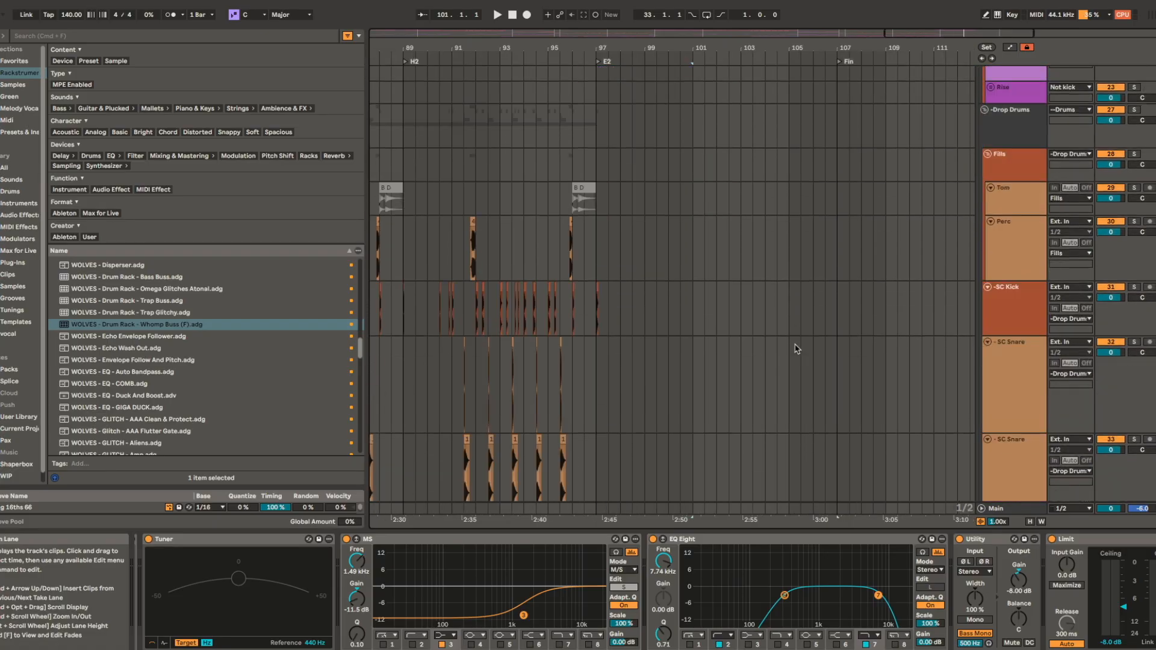
scroll(679, 372, "down", 5)
scroll(656, 310, "down", 10)
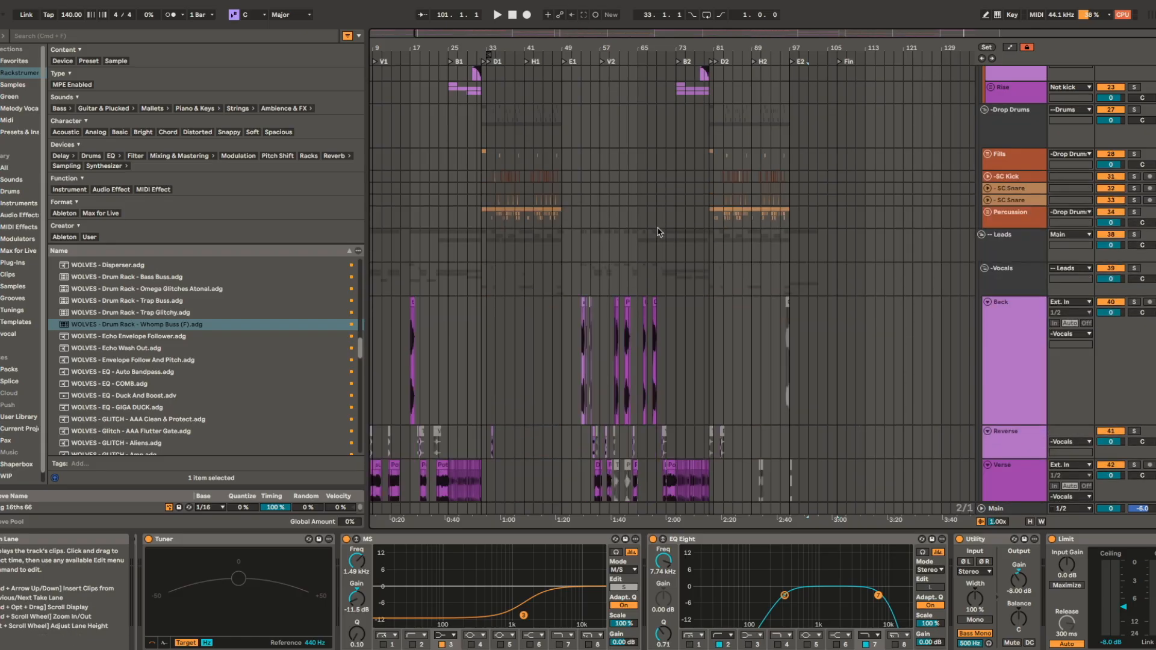
scroll(670, 345, "down", 10)
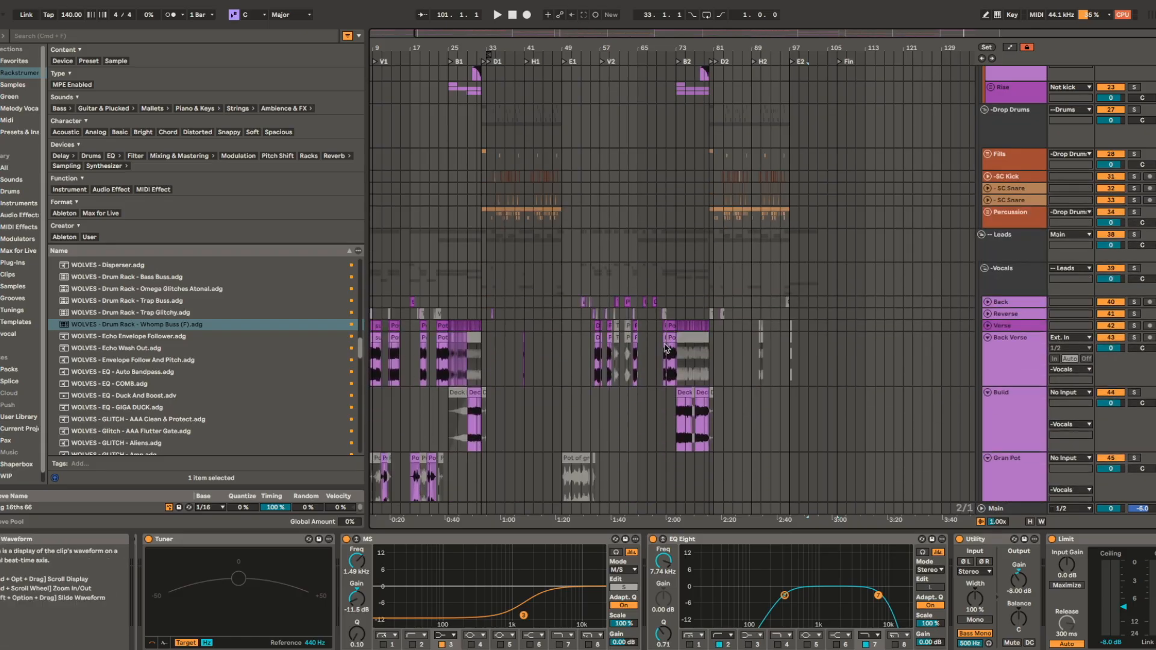
scroll(666, 341, "down", 10)
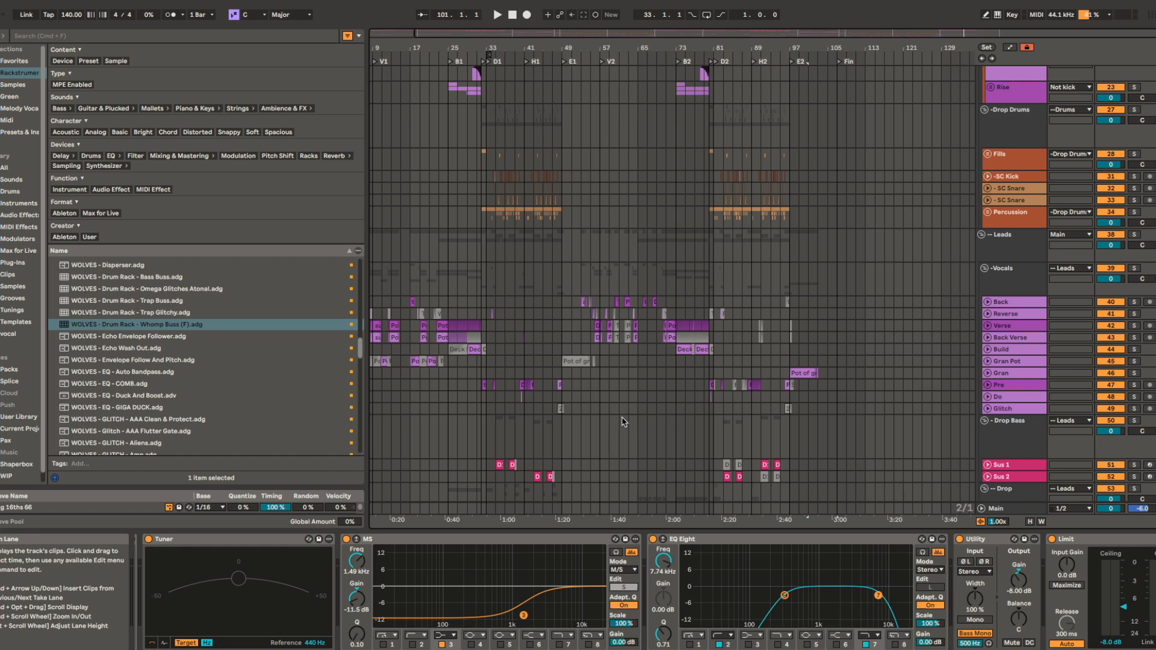
- Play the full mix from bar 73, show the Main track's effect chain and enable Follow for the arrangement playback
left_click(675, 232)
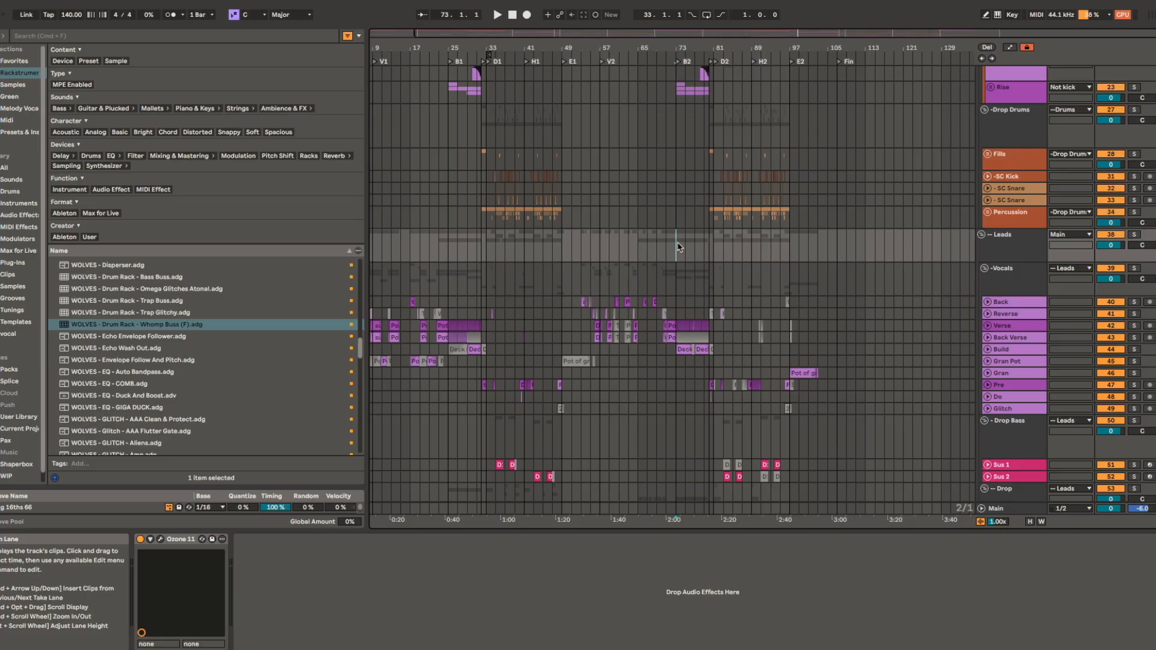
scroll(774, 258, "down", 1)
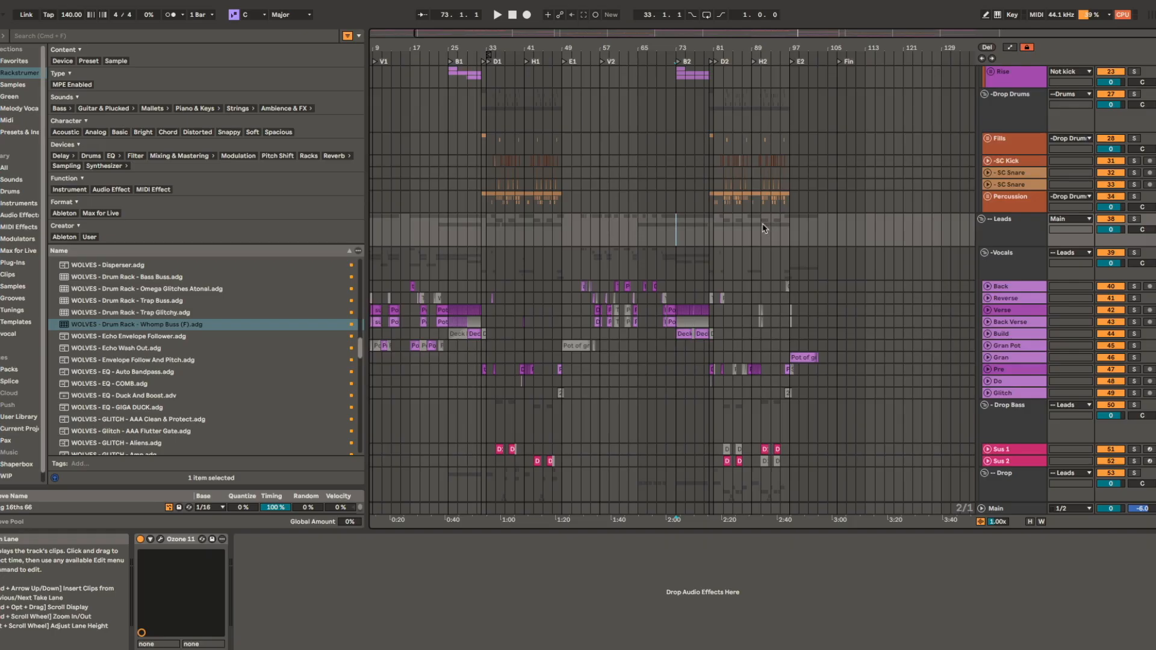
key("space")
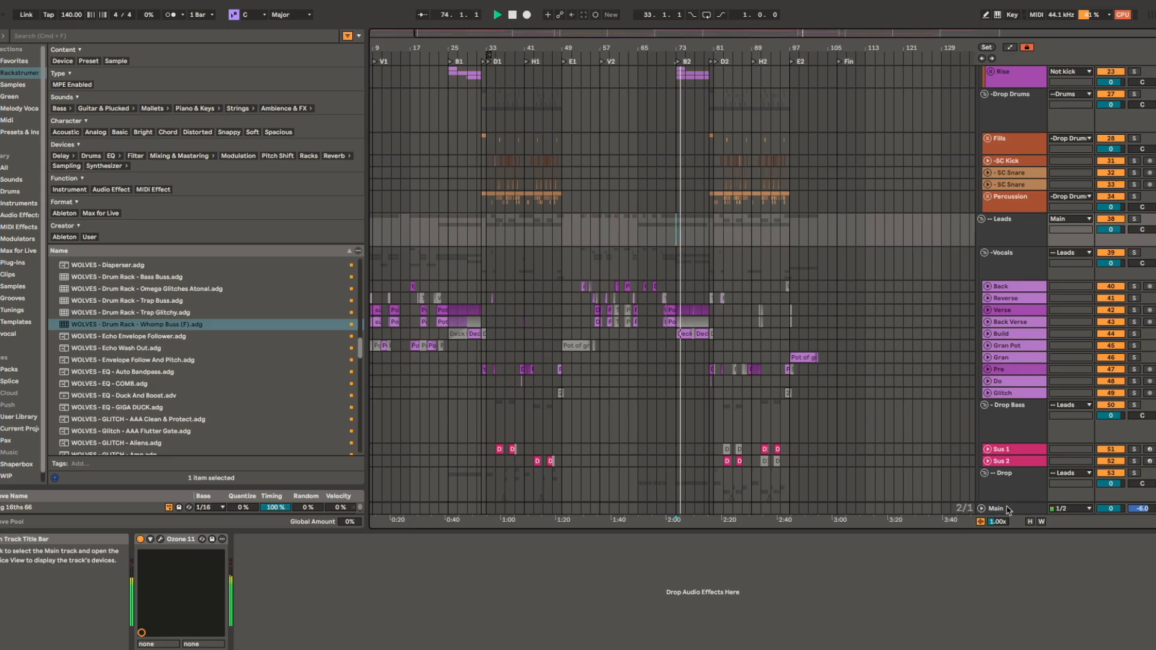
left_click(1008, 510)
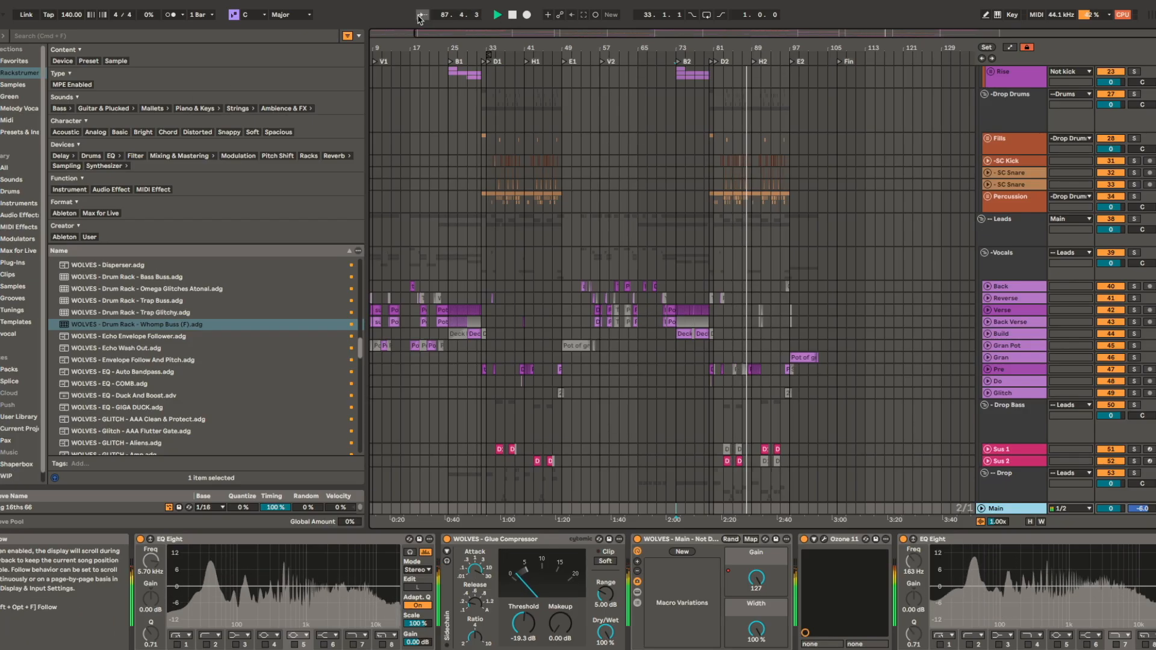
left_click(422, 15)
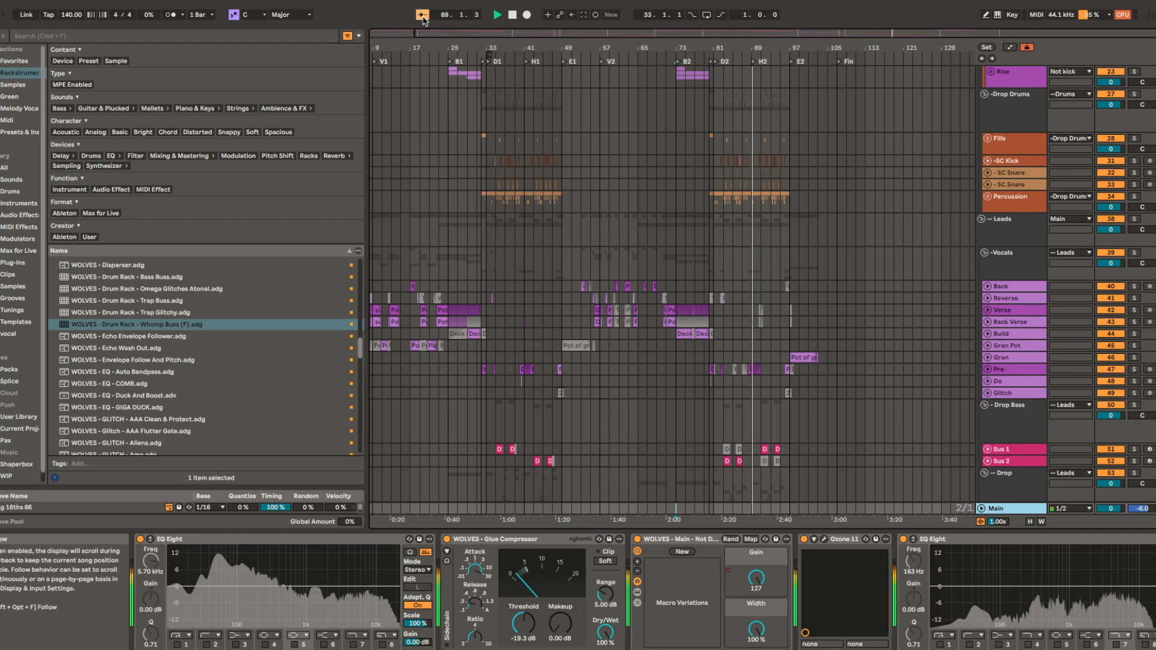
- Unfold the Gran track during E2 playback to examine its effect chain, and follow the Transition clips towards Fin
scroll(775, 370, "up", 10)
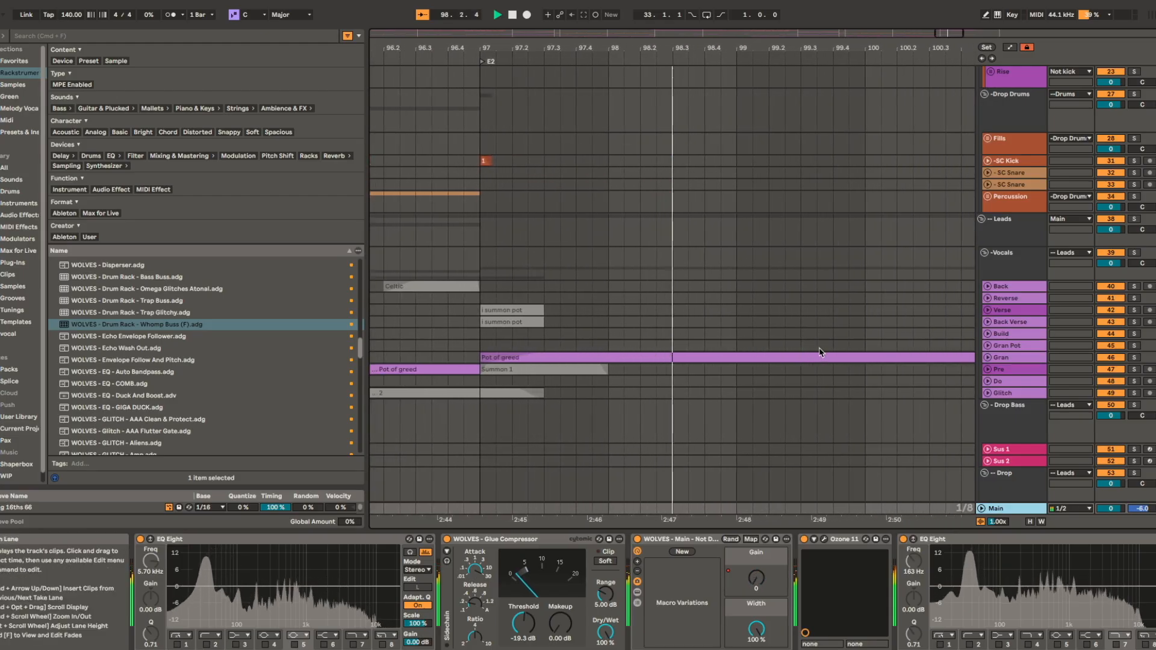
left_click(987, 357)
left_click(1023, 382)
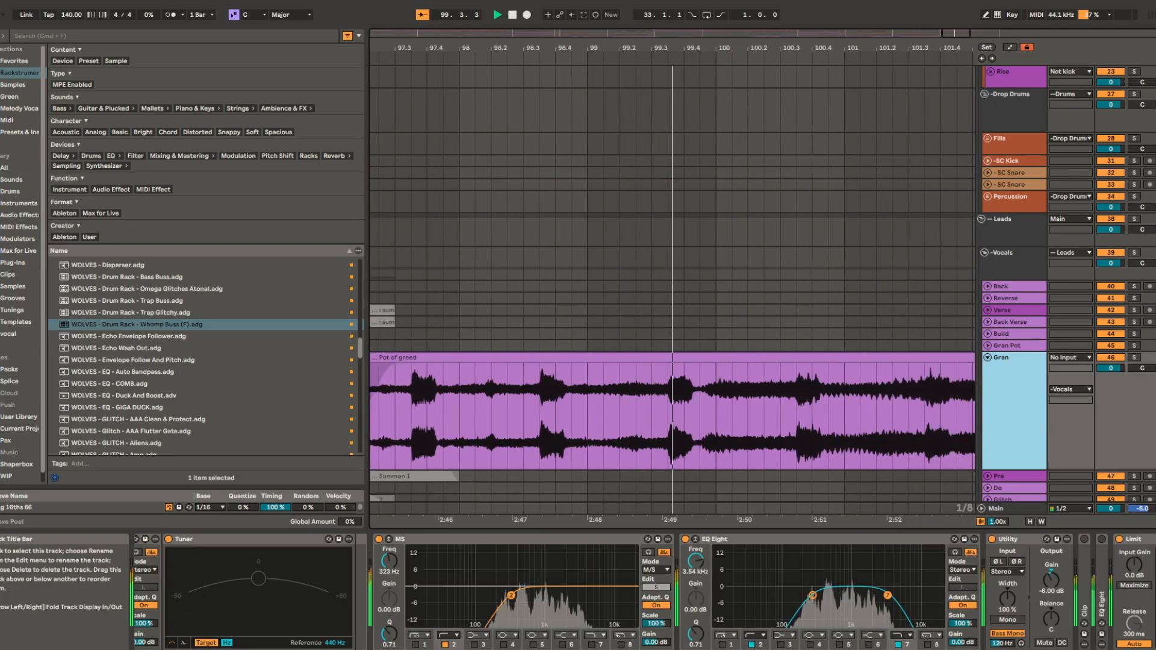
scroll(791, 325, "up", 5)
scroll(791, 325, "up", 10)
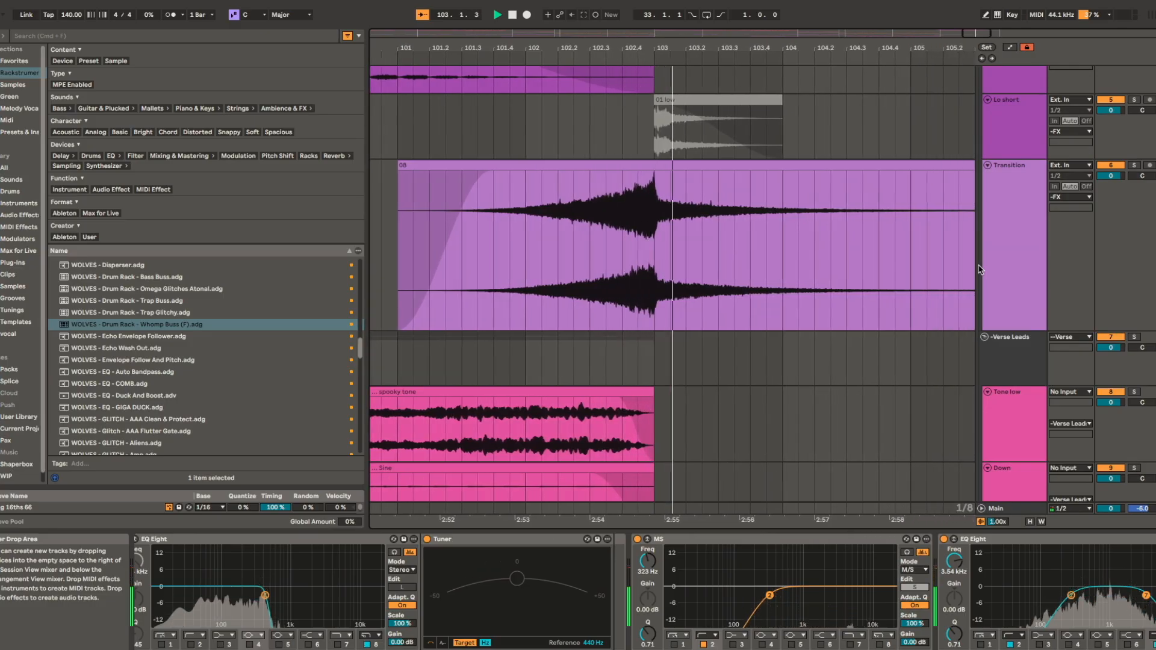
scroll(975, 271, "down", 8)
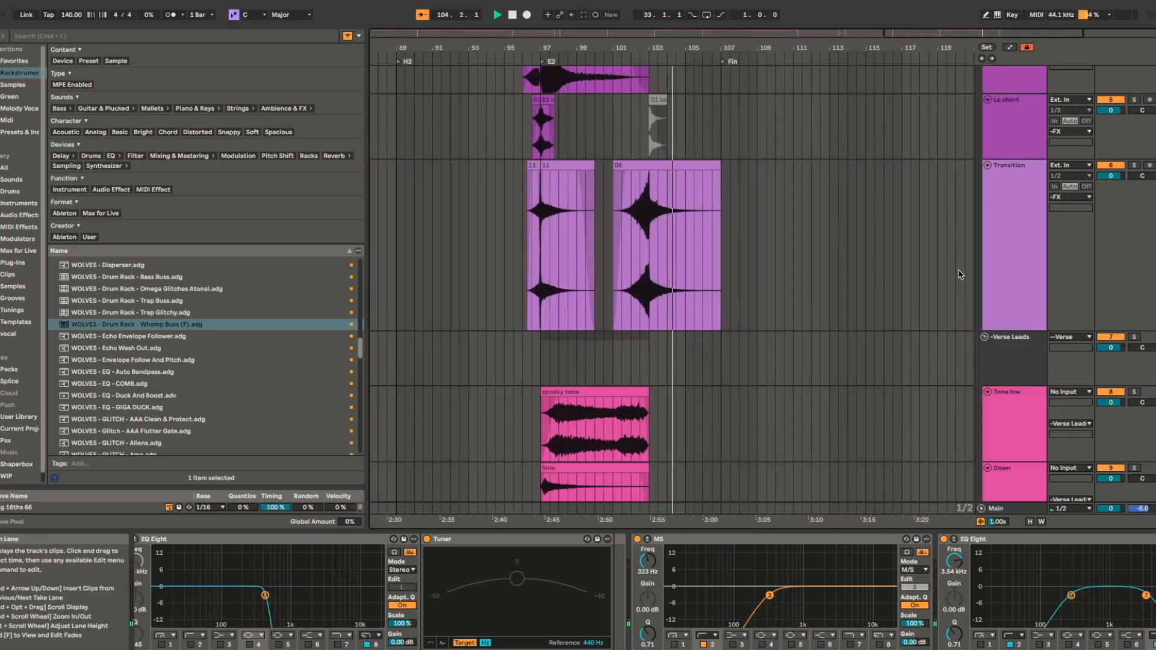